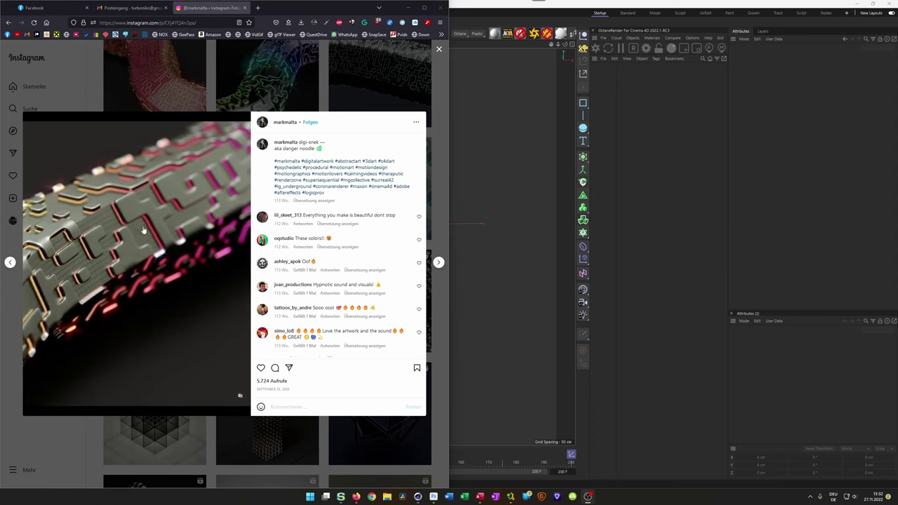
- Switch from the browser to Cinema 4D
click(526, 18)
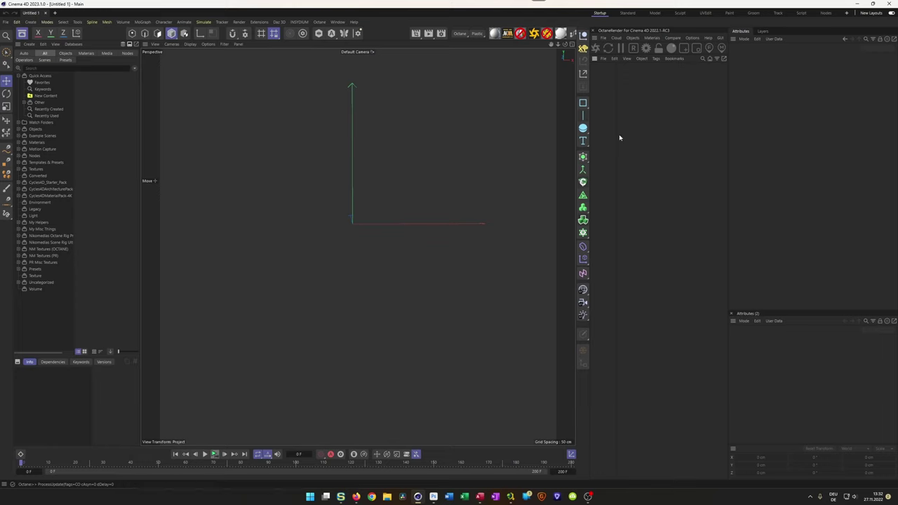
click(582, 129)
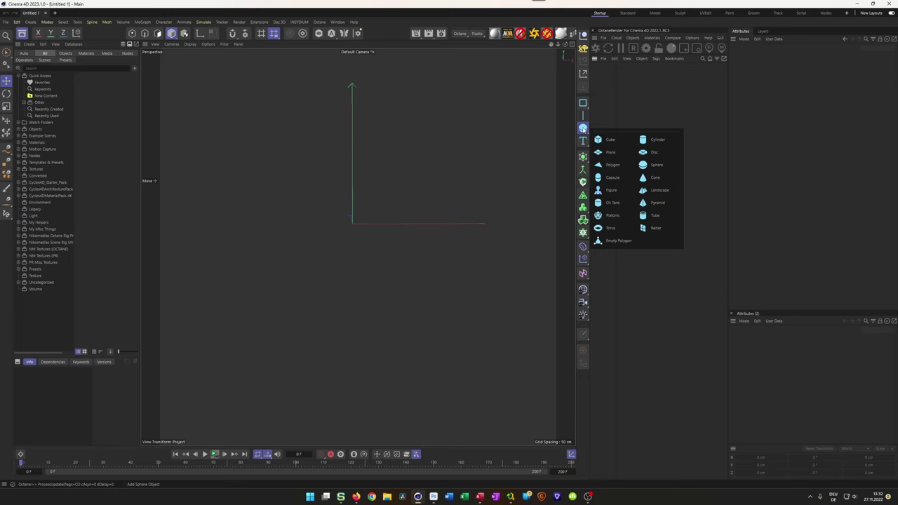
click(648, 139)
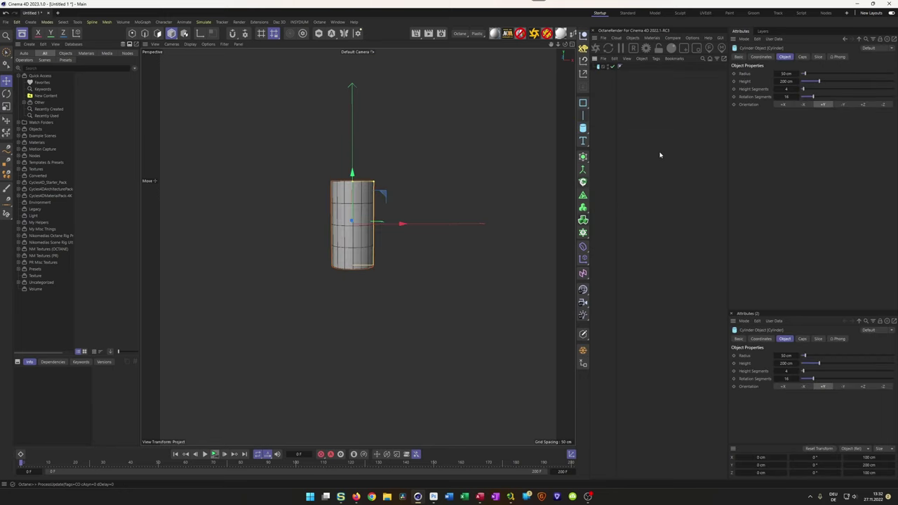
click(783, 104)
alt+drag(385, 204, 352, 186)
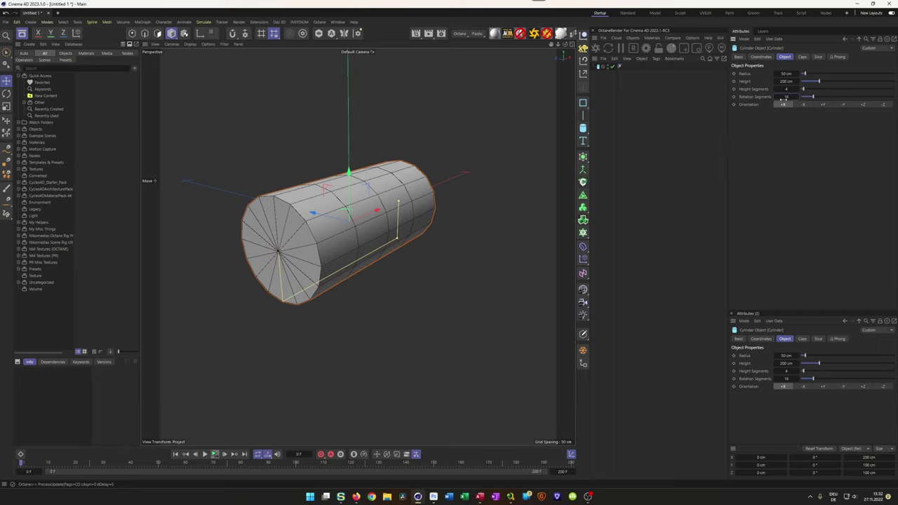
drag(784, 96, 783, 96)
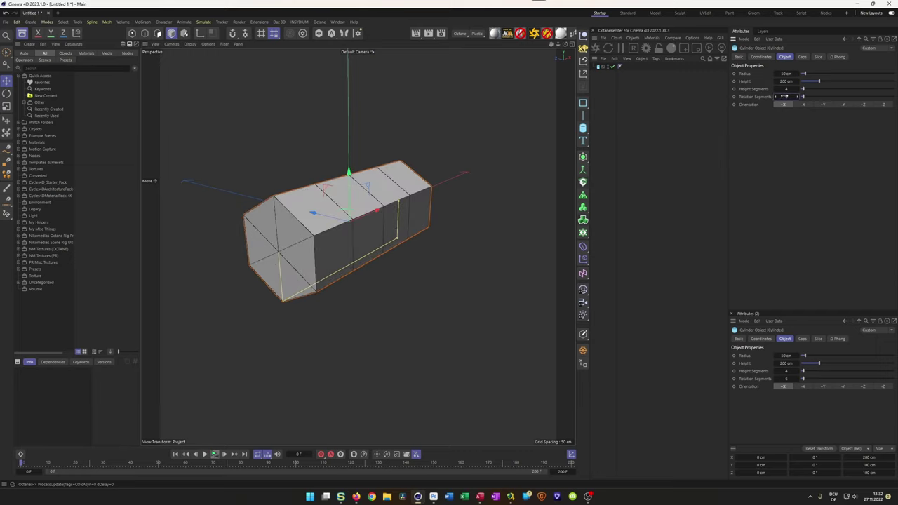
click(802, 57)
click(760, 73)
click(784, 57)
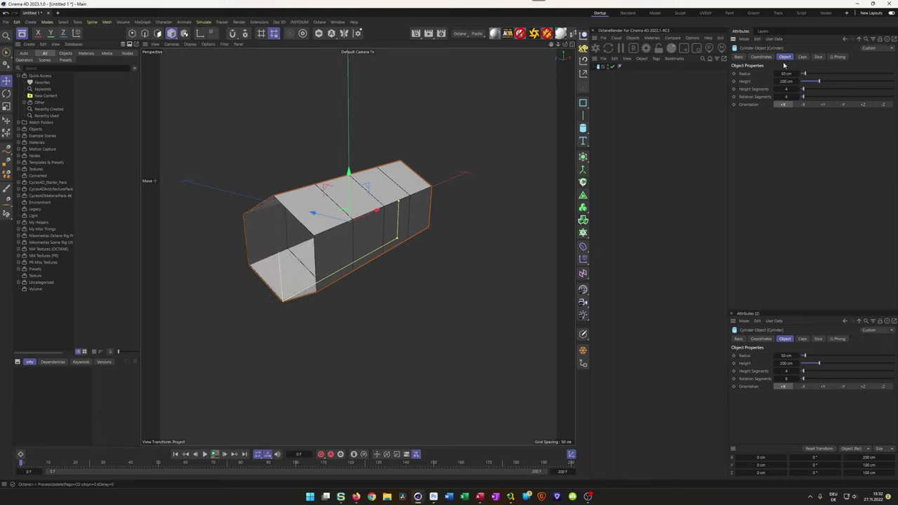
scroll(435, 190, up, 3)
alt+drag(435, 190, 436, 214)
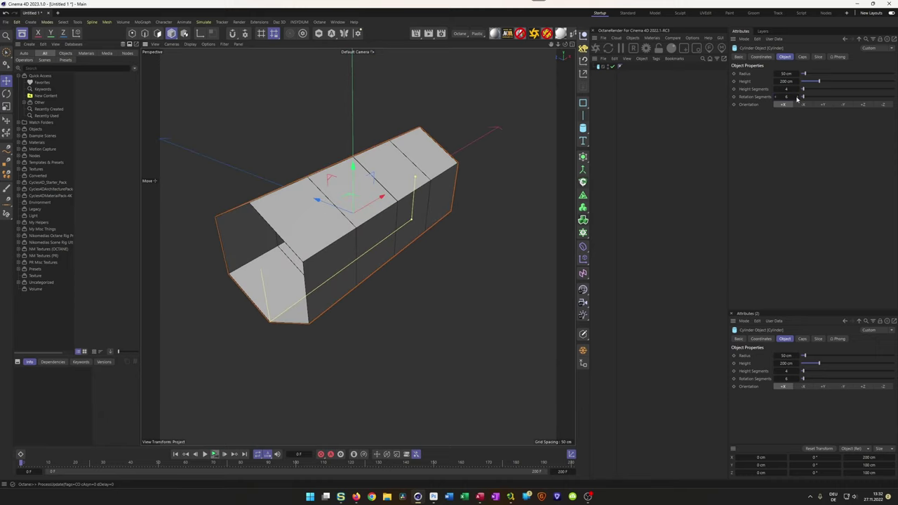
drag(787, 88, 831, 89)
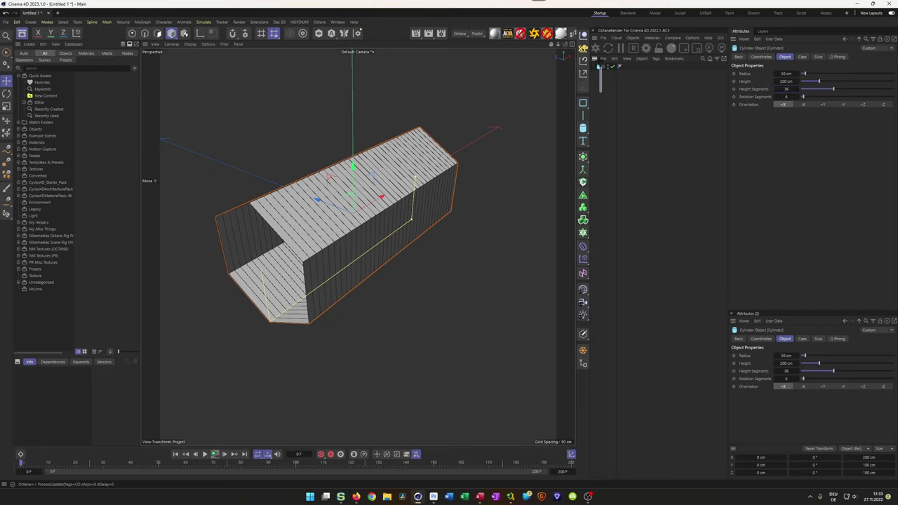
key(Delete)
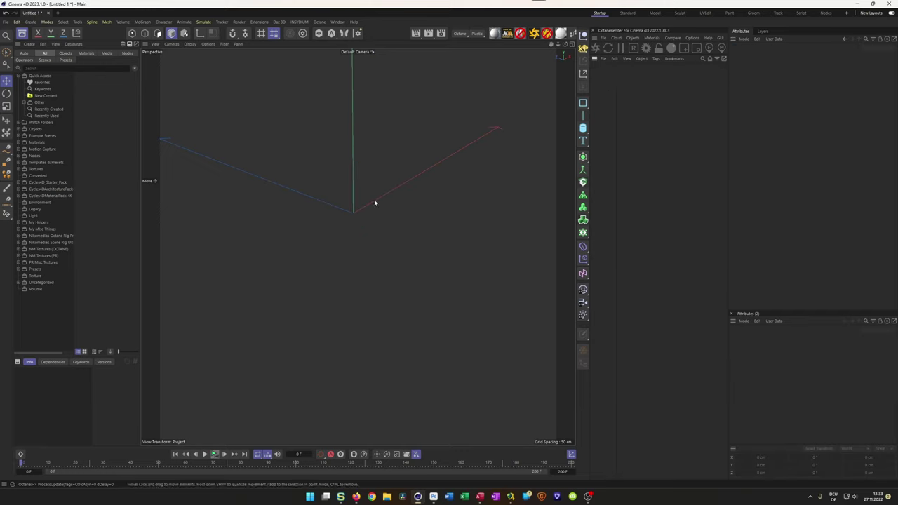
- Add a helix spline and set its plane to ZY
click(583, 103)
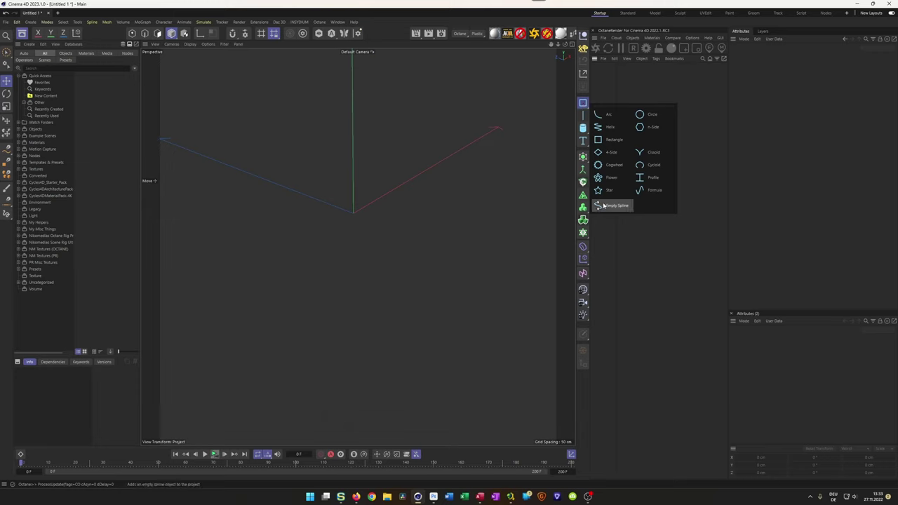
click(605, 128)
alt+drag(533, 187, 295, 239)
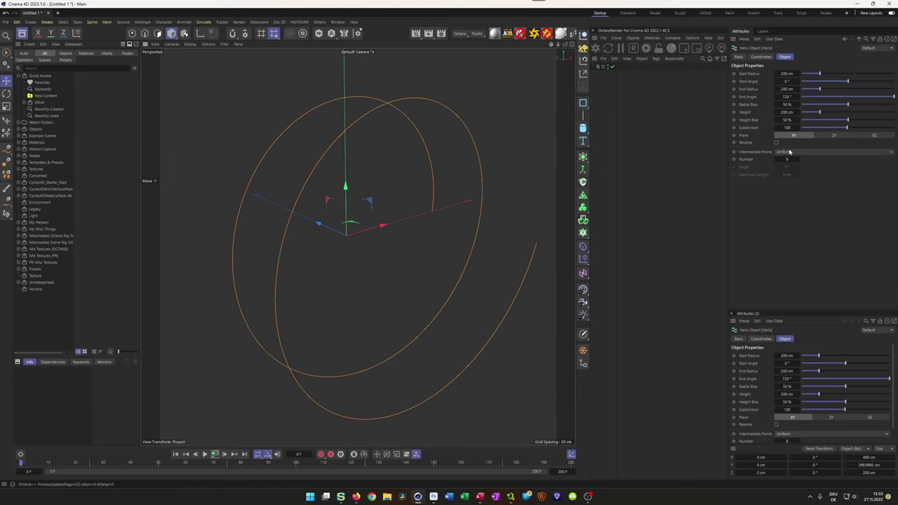
click(829, 137)
alt+drag(386, 226, 283, 265)
- Set the helix's start radius and end radius to 0 cm and its end angle to 0°
click(782, 73)
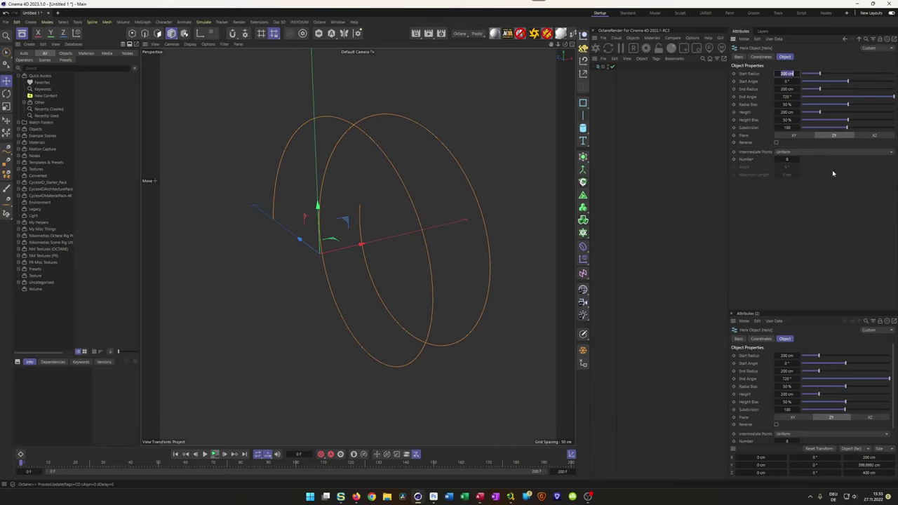
text(0)
key(Tab)
key(Tab)
text(0)
key(Tab)
text(0)
key(Tab)
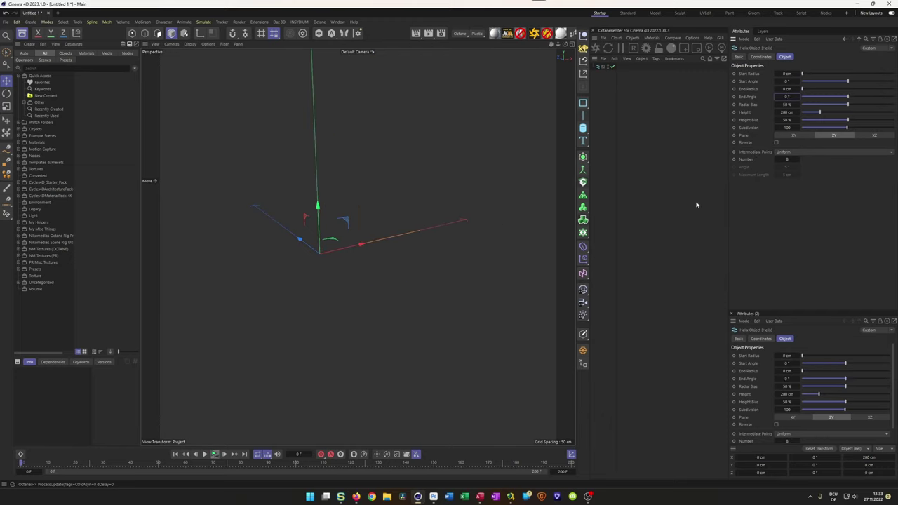
- Set the helix's height to 500 cm
click(789, 113)
text(500)
key(Return)
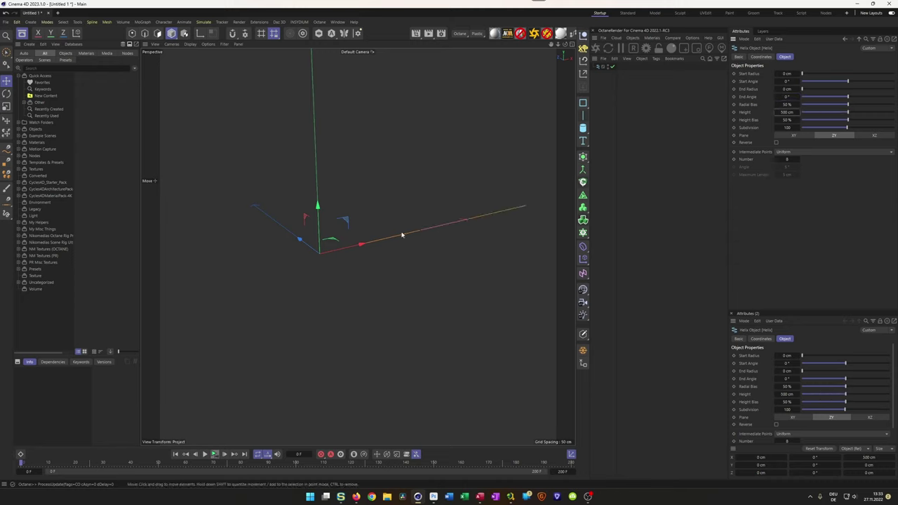
alt+right_drag(396, 231, 400, 224)
alt+drag(401, 223, 397, 223)
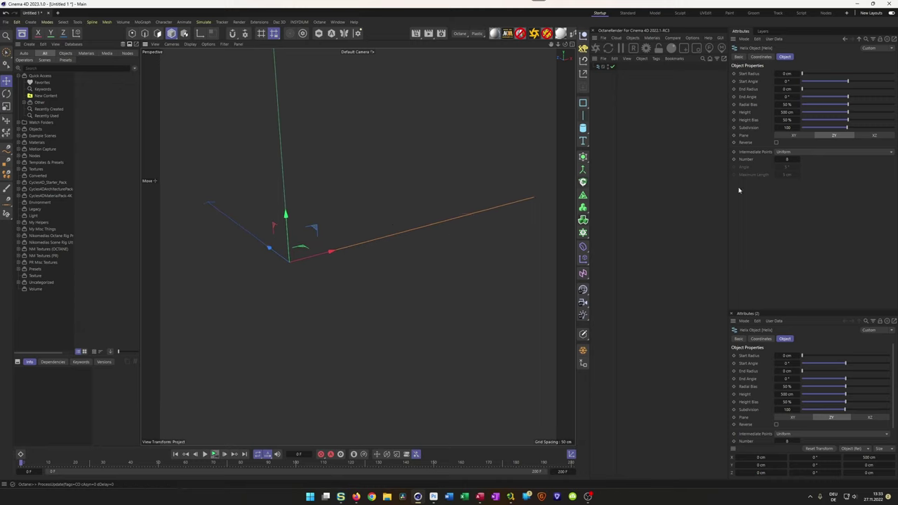
- Set the helix's subdivision to 20 and its number of intermediate points to 0
click(789, 128)
key(BackSpace)
key(Return)
alt+drag(343, 247, 332, 249)
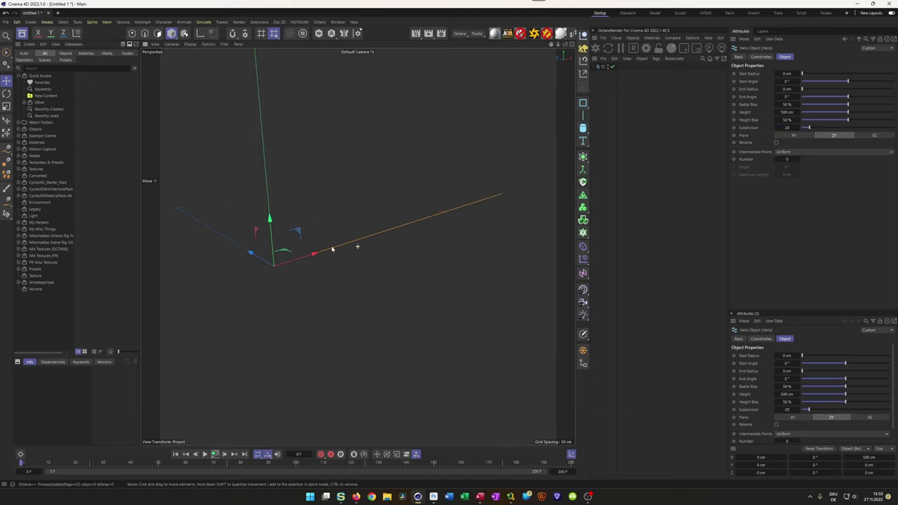
- Add a six-sided n-Side spline and set its radius to 50 cm
click(582, 103)
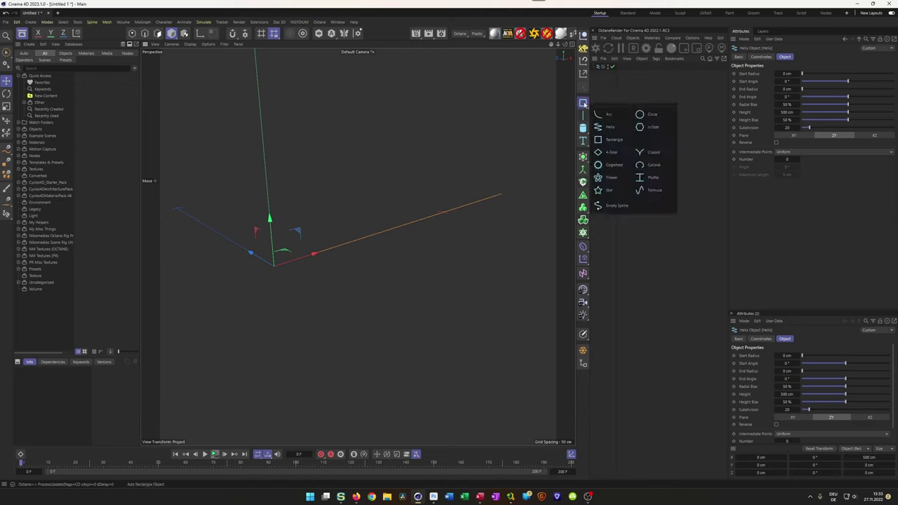
click(646, 128)
double_click(787, 74)
text(50)
key(Return)
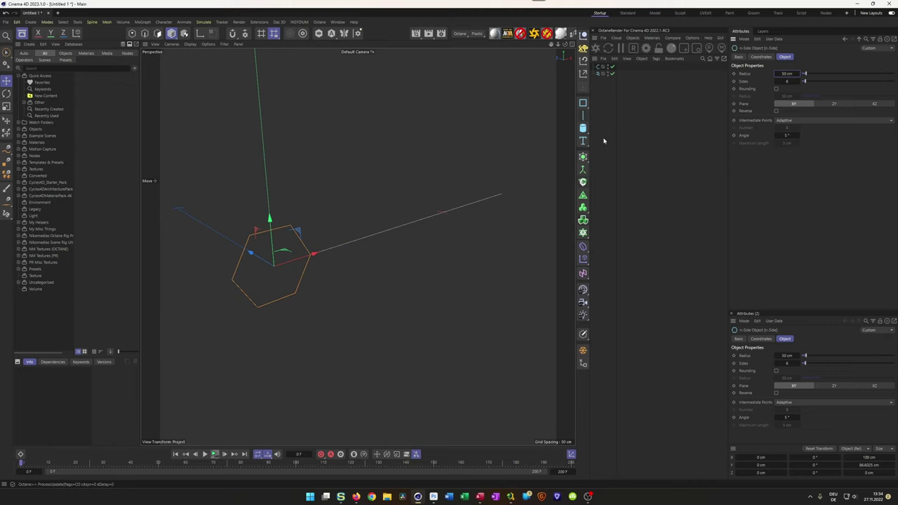
- Create a Sweep that uses the n-Side as its profile and the helix as its path
click(599, 70)
drag(616, 81, 643, 80)
click(582, 157)
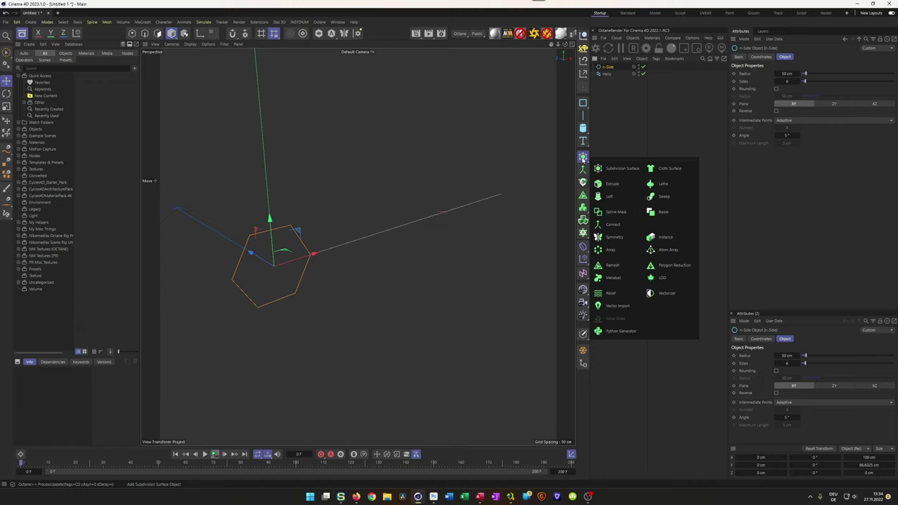
click(665, 198)
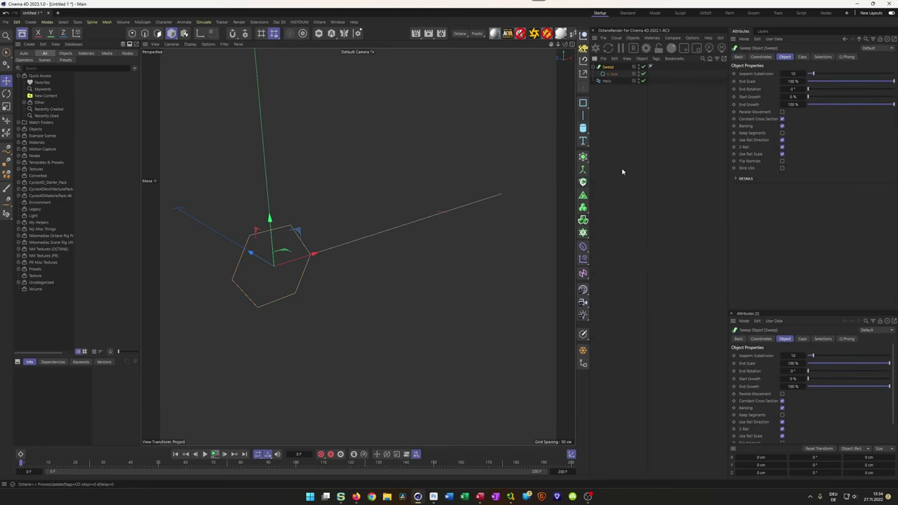
click(605, 80)
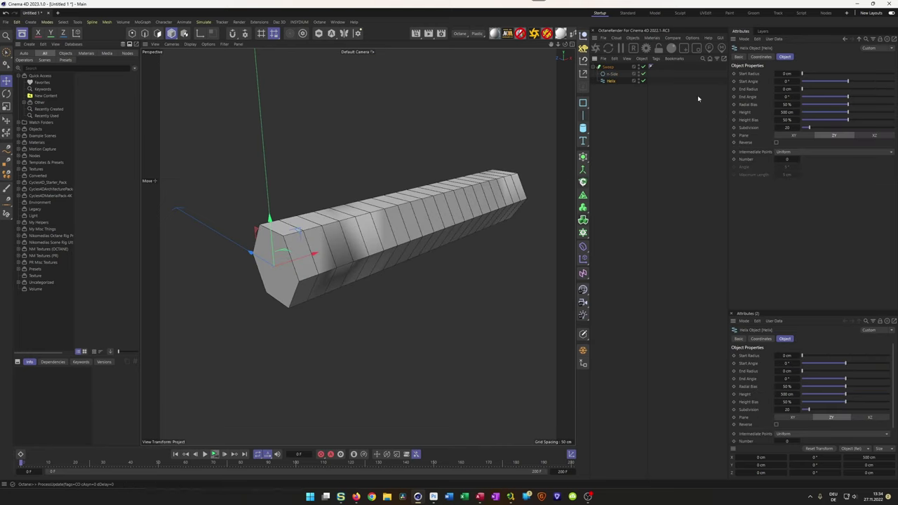
- Set the Sweep's Phong angle to 40° and turn off its start and end caps
click(650, 66)
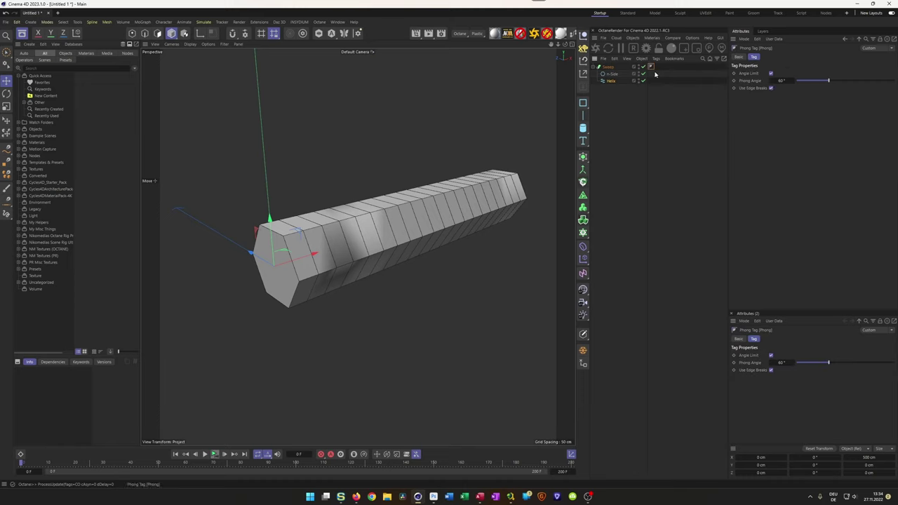
drag(771, 85, 795, 114)
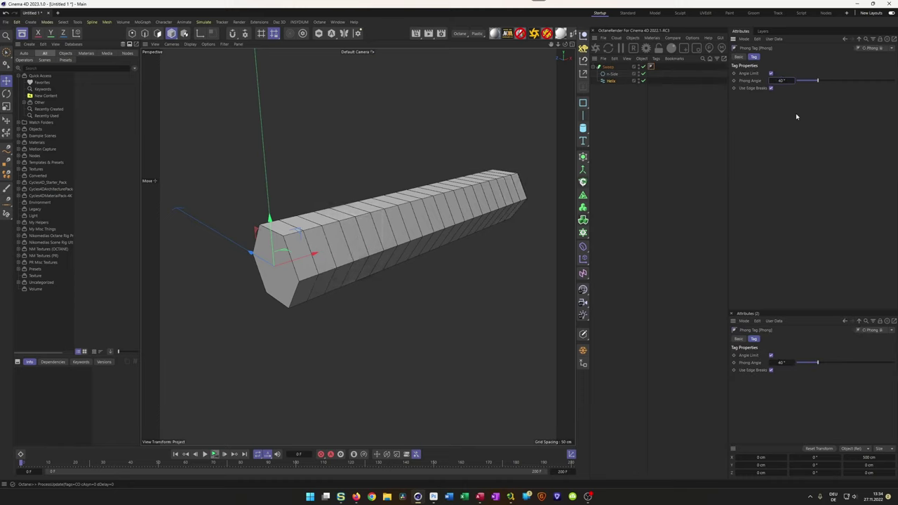
click(608, 67)
click(801, 57)
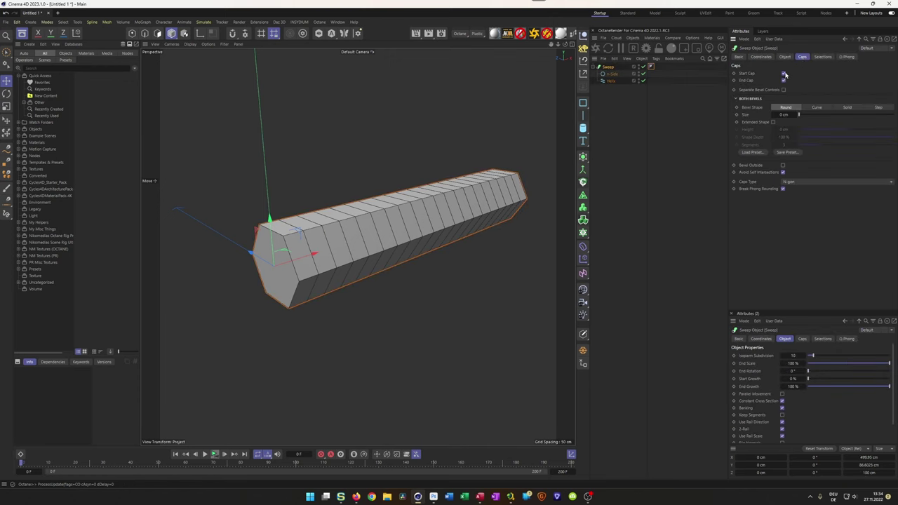
click(784, 74)
click(784, 80)
alt+drag(489, 218, 308, 218)
- Set the helix's subdivision to 50
click(611, 81)
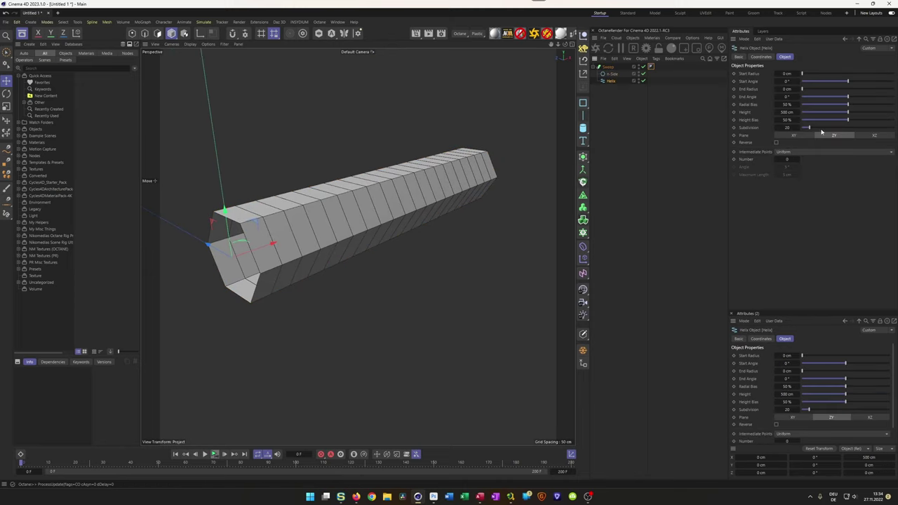
drag(786, 128, 800, 158)
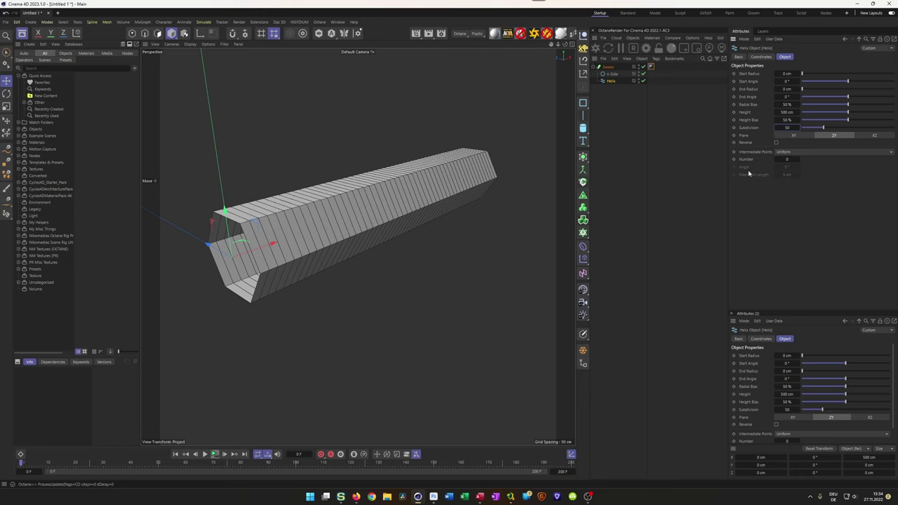
scroll(248, 225, up, 3)
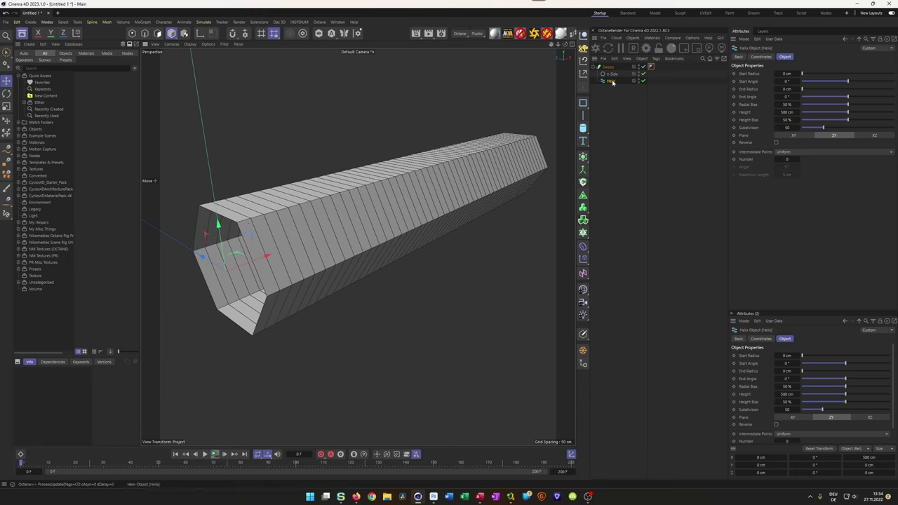
- Set the n-Side's intermediate points to Uniform with a number of 4
click(610, 73)
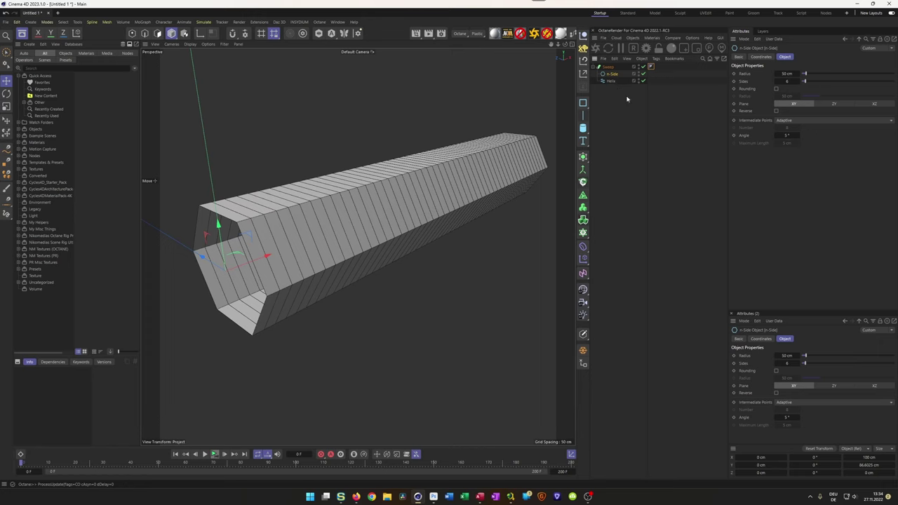
click(794, 121)
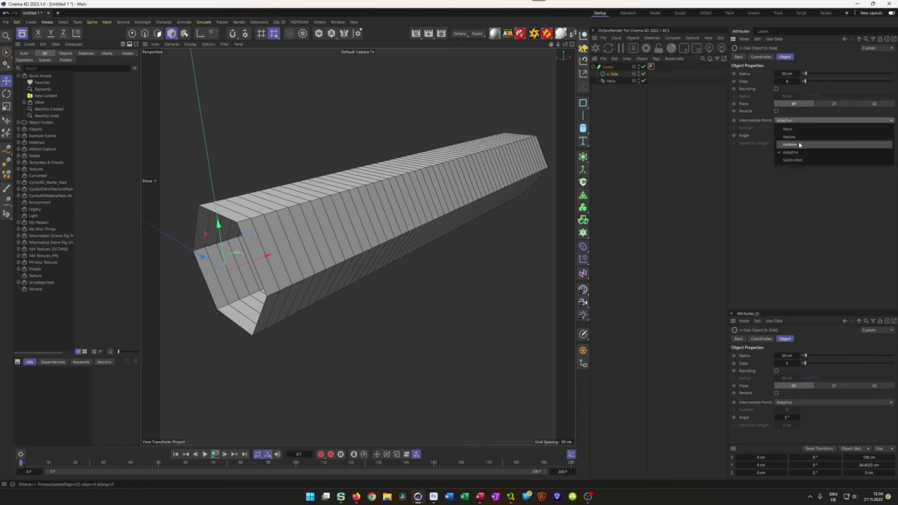
click(798, 143)
click(776, 128)
click(776, 128)
click(776, 128)
click(775, 128)
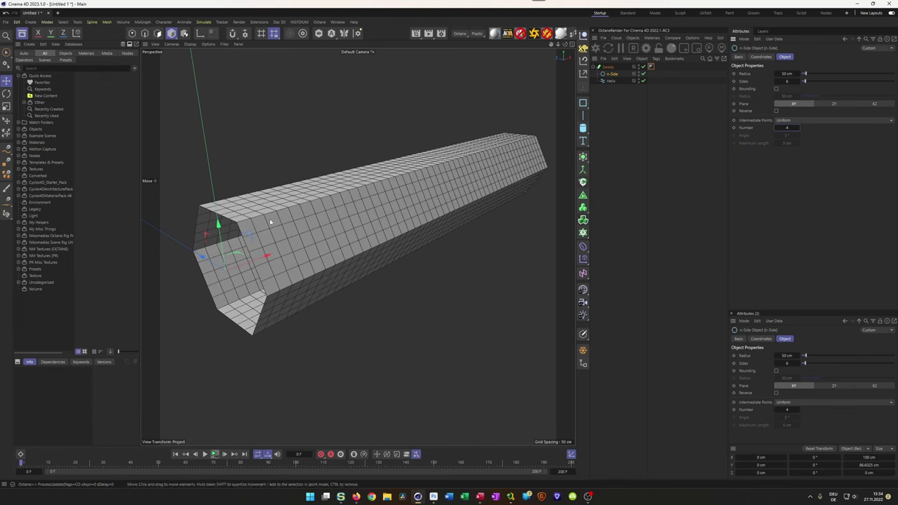
alt+drag(304, 237, 286, 227)
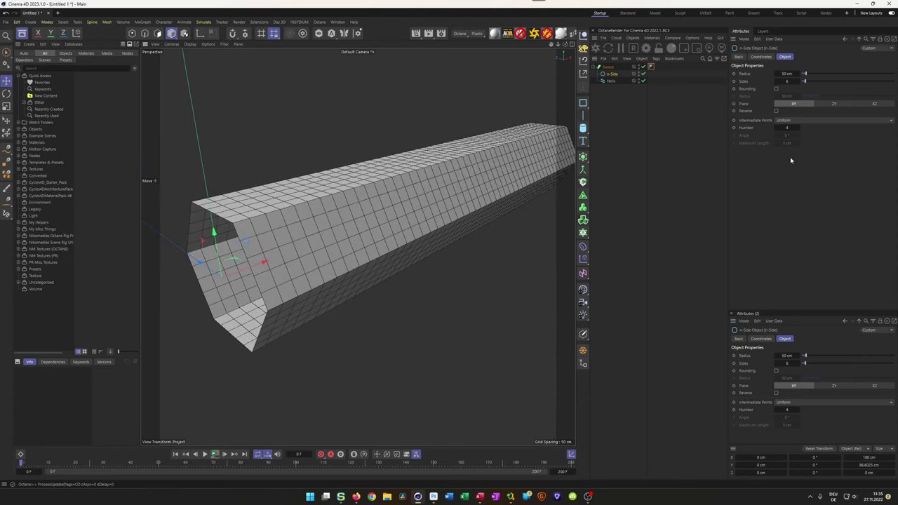
alt+drag(344, 228, 443, 251)
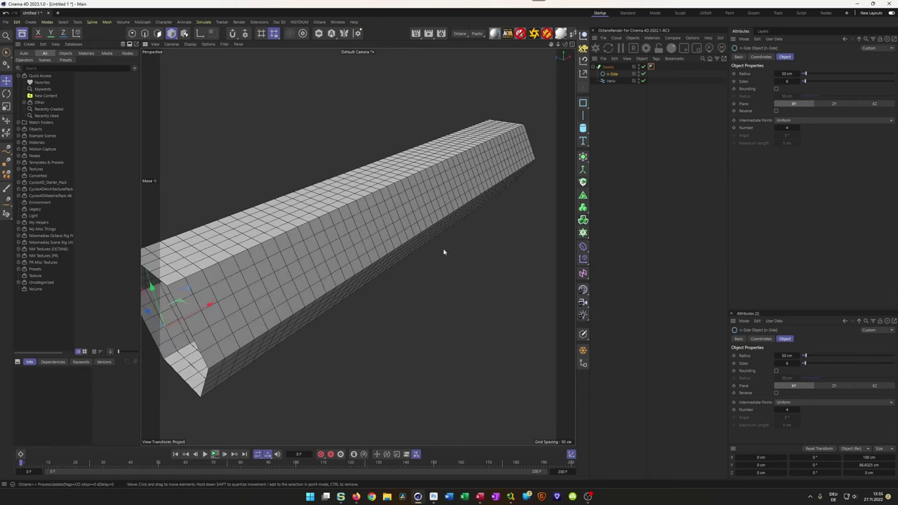
- Set the helix's subdivision to 80
click(612, 80)
click(787, 128)
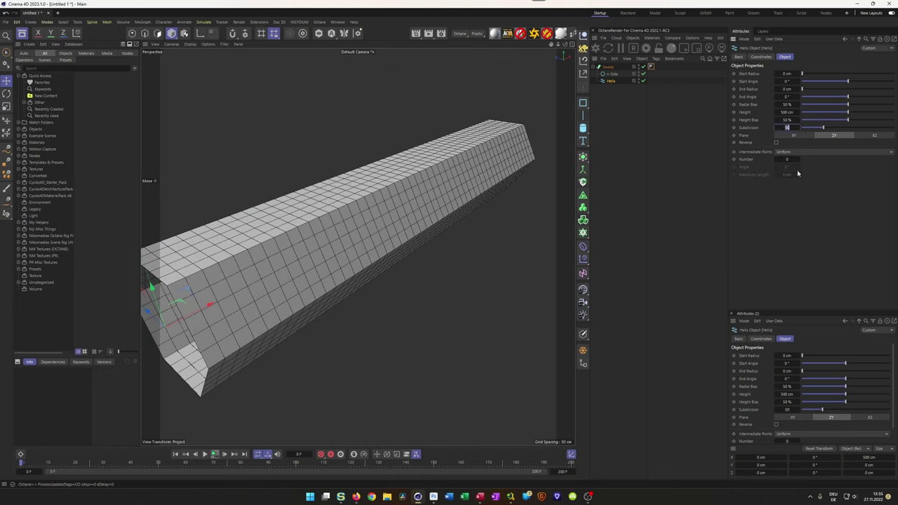
text(80)
key(Return)
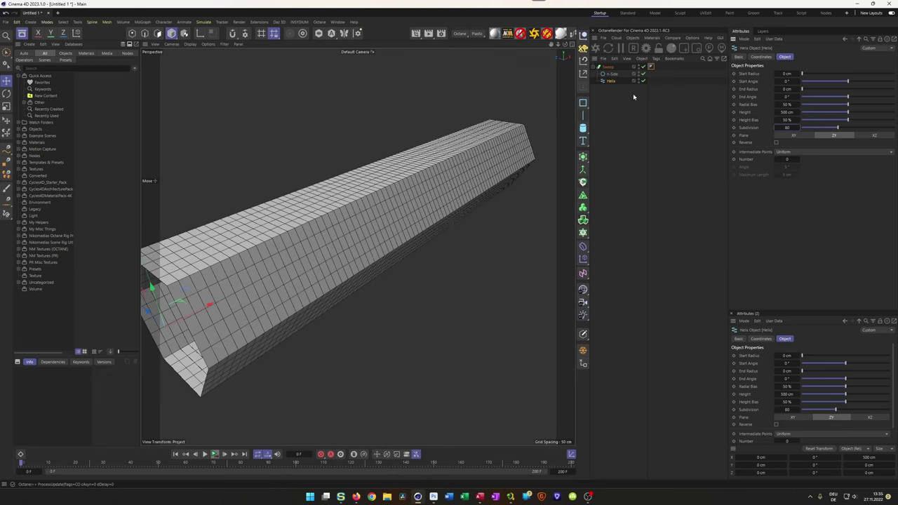
- Set the number of the n-Side's uniform intermediate points to 7
click(610, 74)
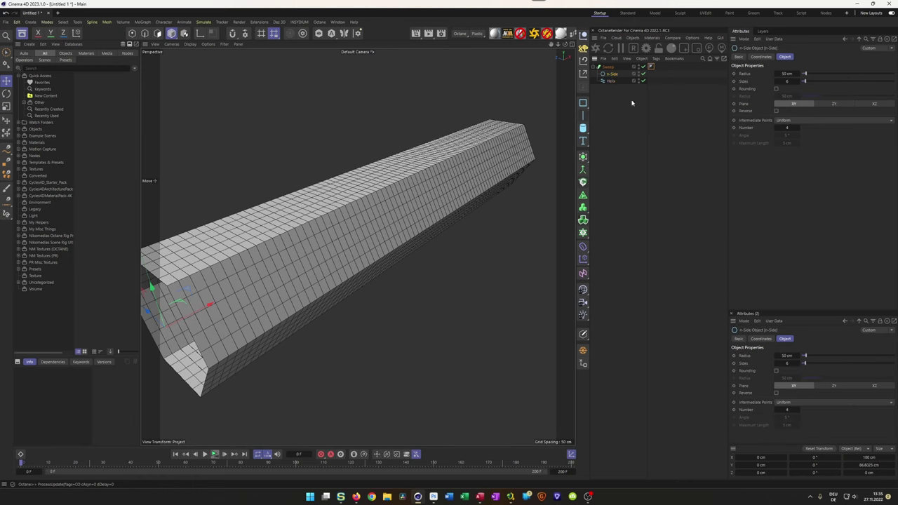
click(798, 128)
click(797, 128)
click(798, 129)
scroll(267, 267, up, 5)
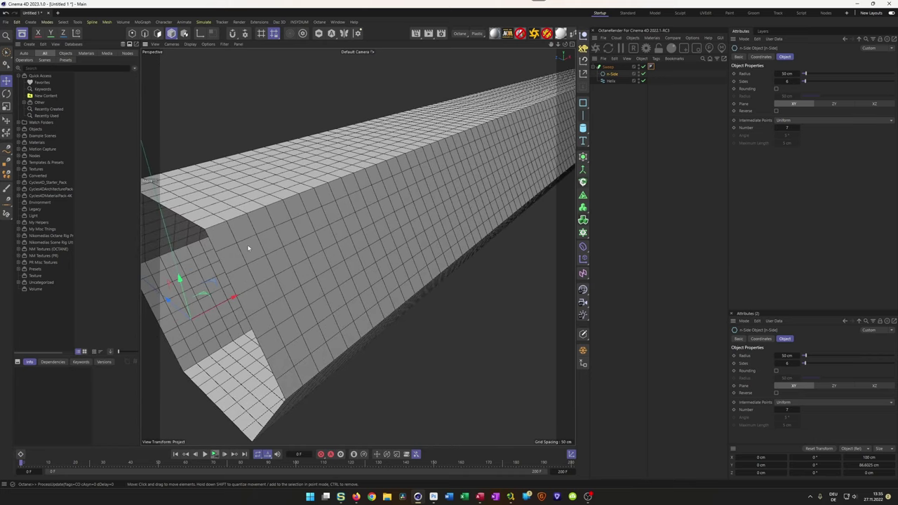
scroll(253, 253, down, 8)
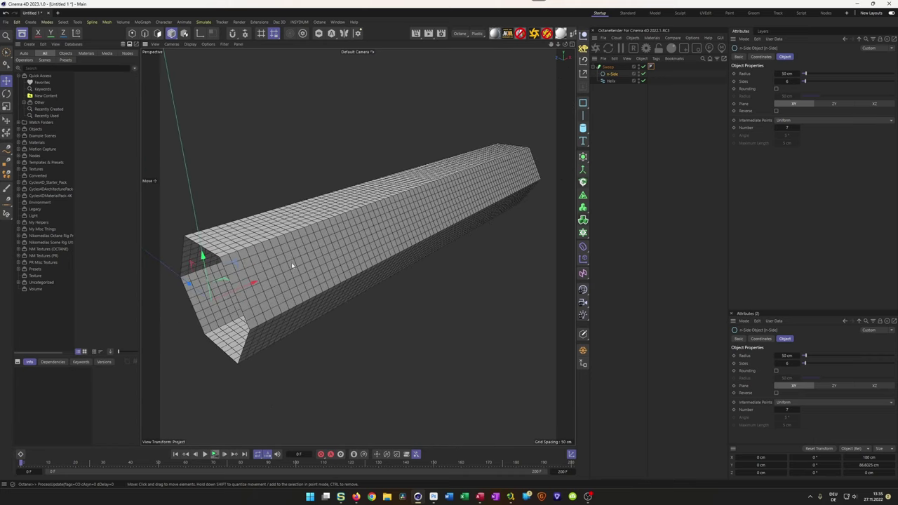
alt+drag(292, 256, 454, 224)
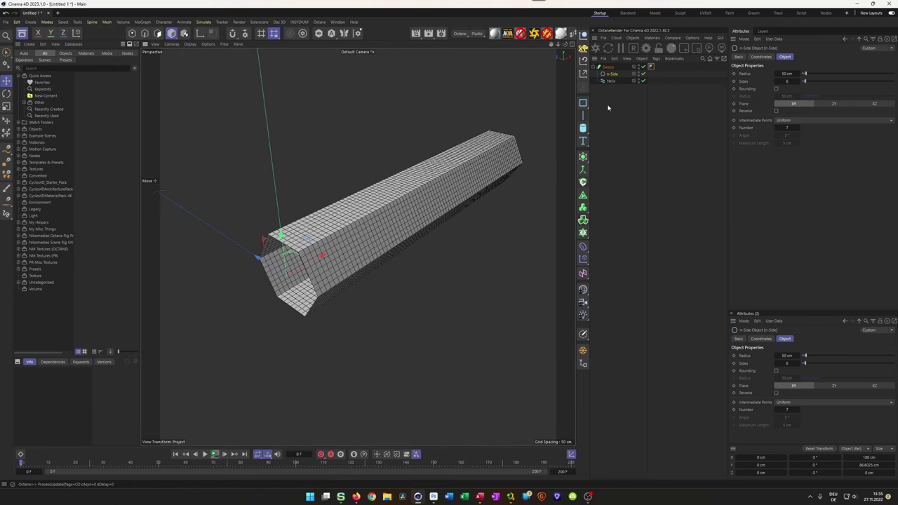
- Set the helix's X position to -250 cm so the tube is centred on the origin
click(610, 82)
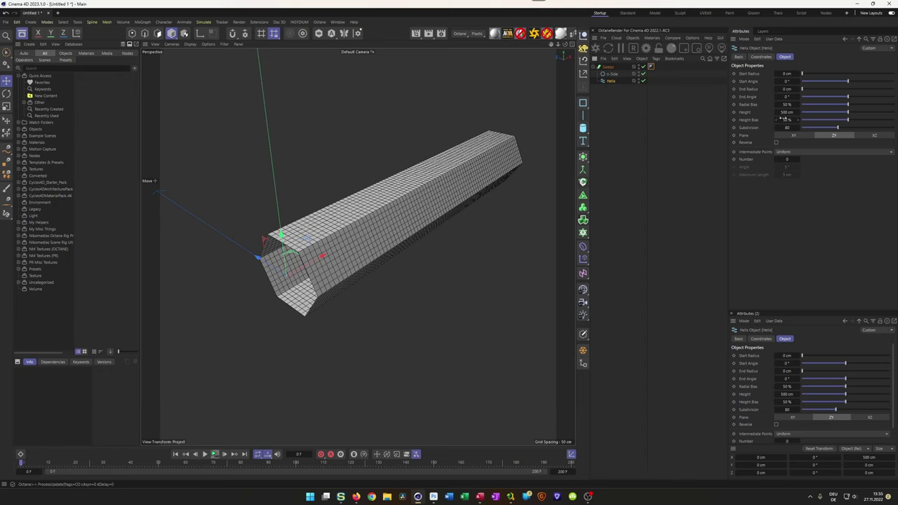
click(760, 456)
text(-250)
key(Return)
alt+drag(425, 383, 425, 230)
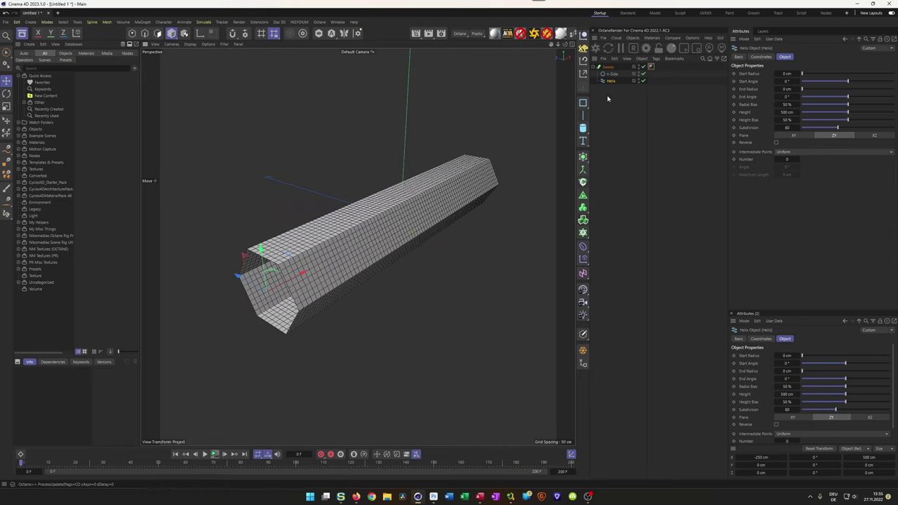
- Collapse the Sweep's hierarchy and group the Sweep under a Null
click(595, 66)
click(607, 68)
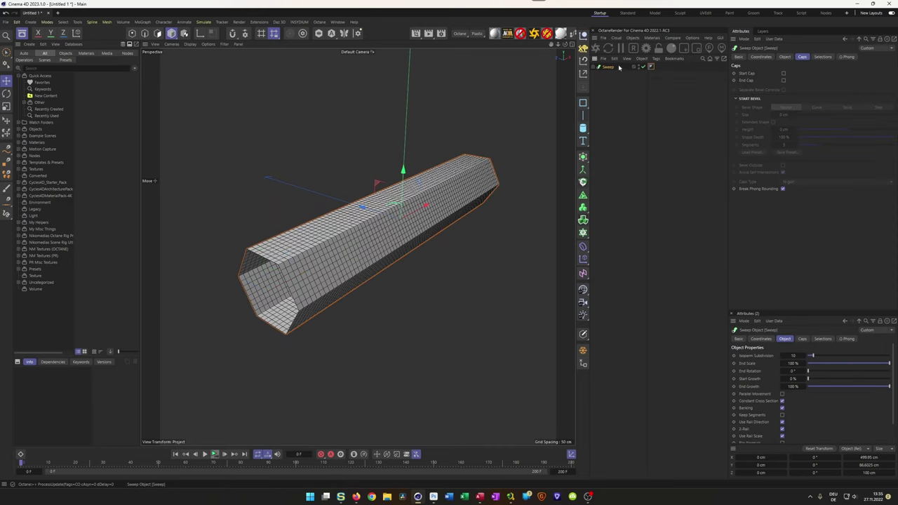
key(alt+g)
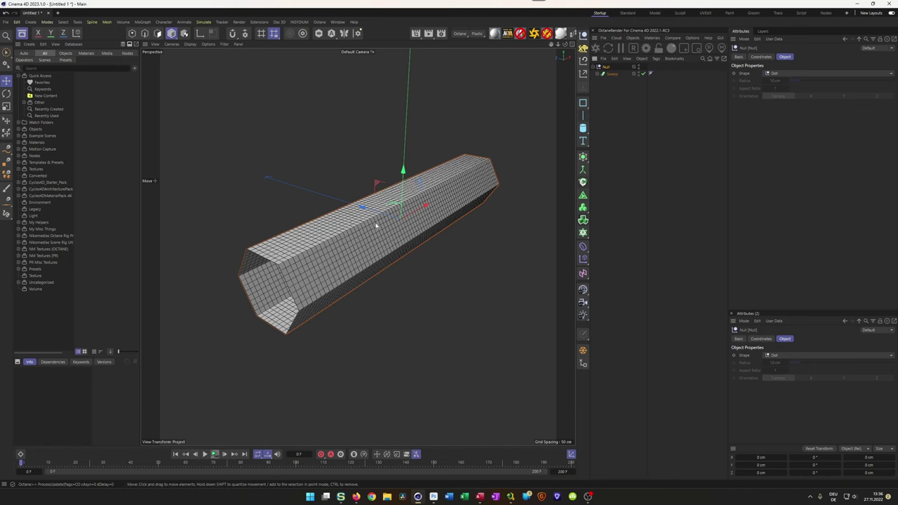
scroll(376, 225, up, 2)
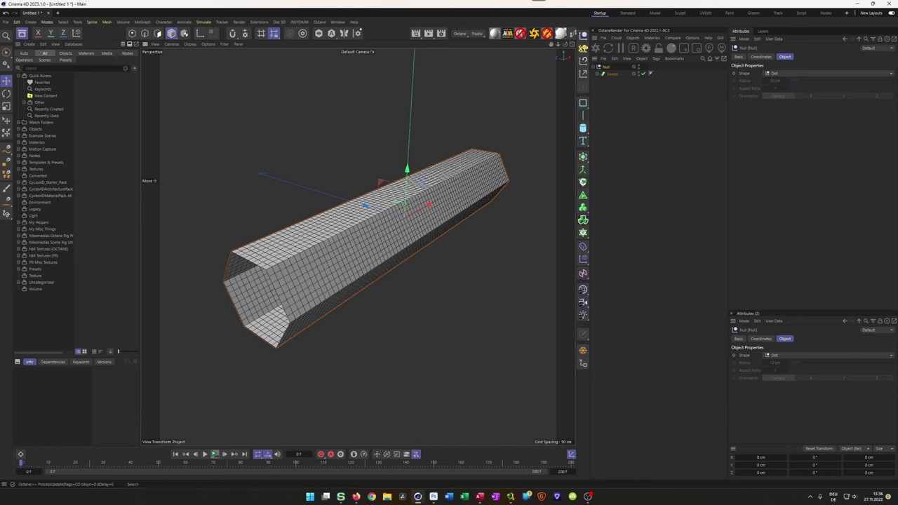
- Add the Noise Selection node from the Geometry Selection assets inside the Null, above the Sweep
click(127, 53)
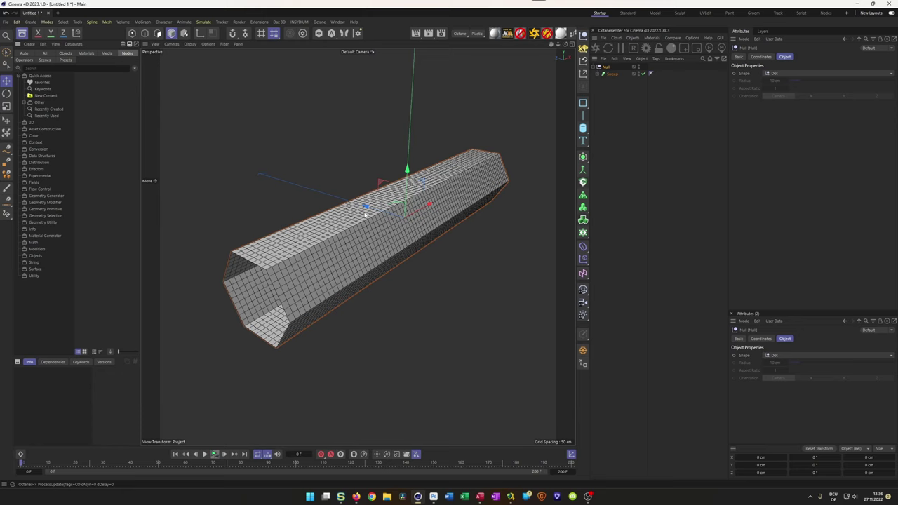
click(60, 215)
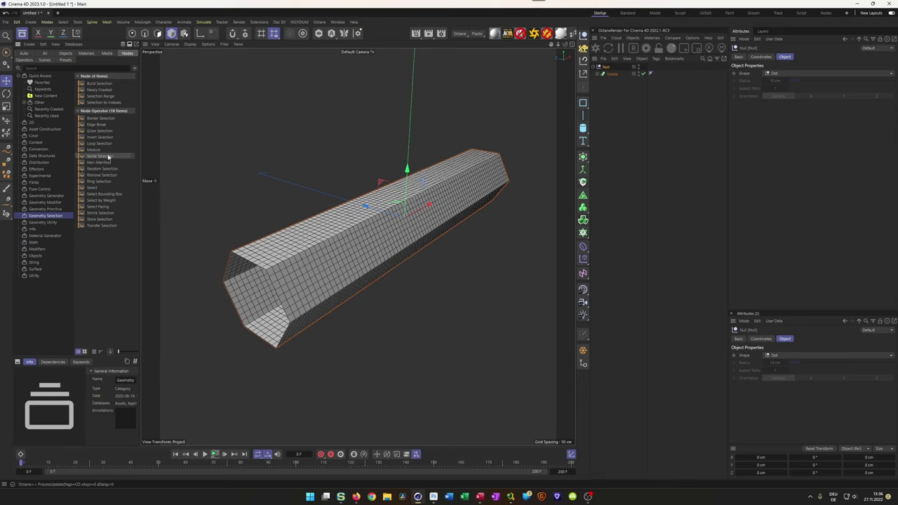
drag(104, 157, 606, 74)
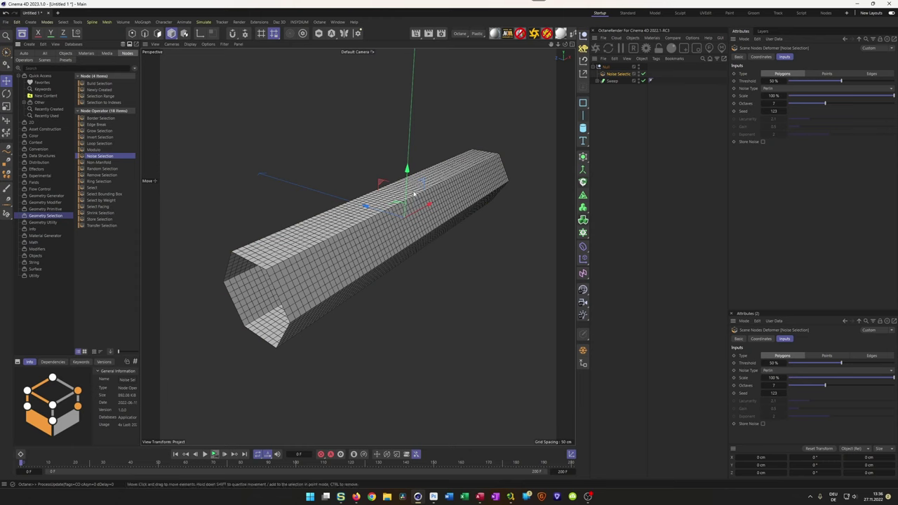
alt+drag(324, 232, 367, 228)
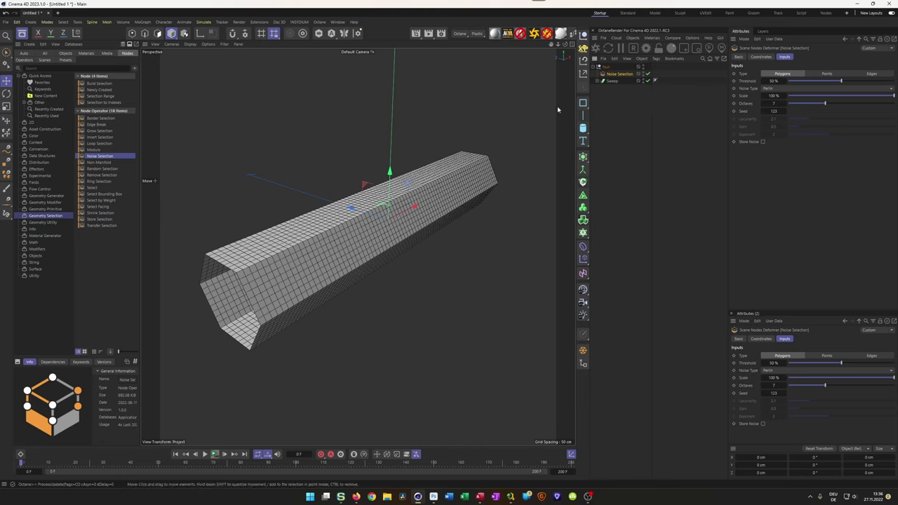
- Show the material manager, create a new PR GGX material and make its color red with 100% saturation
key(shift+F2)
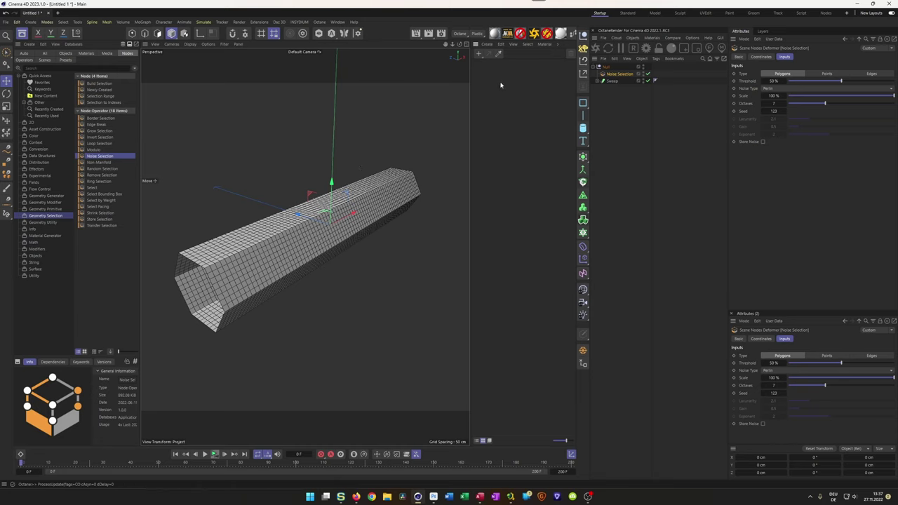
click(495, 33)
double_click(482, 71)
drag(517, 68, 381, 139)
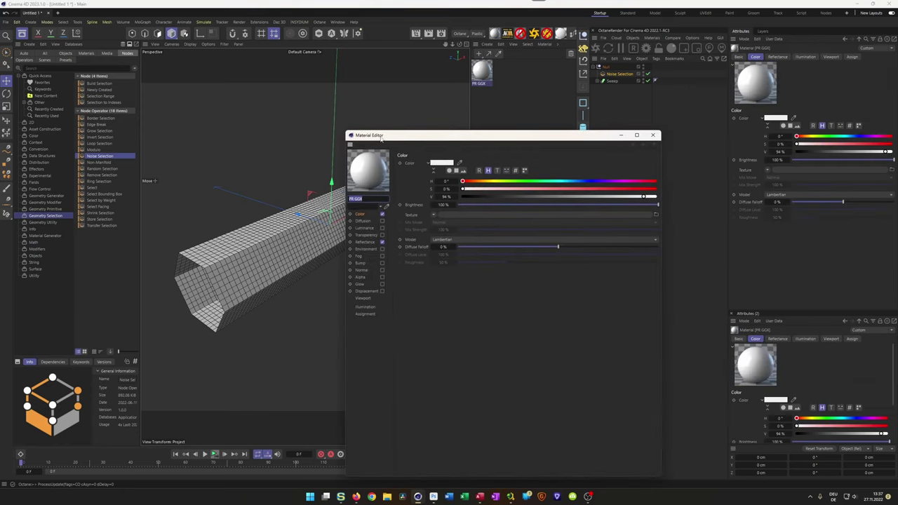
drag(561, 190, 668, 191)
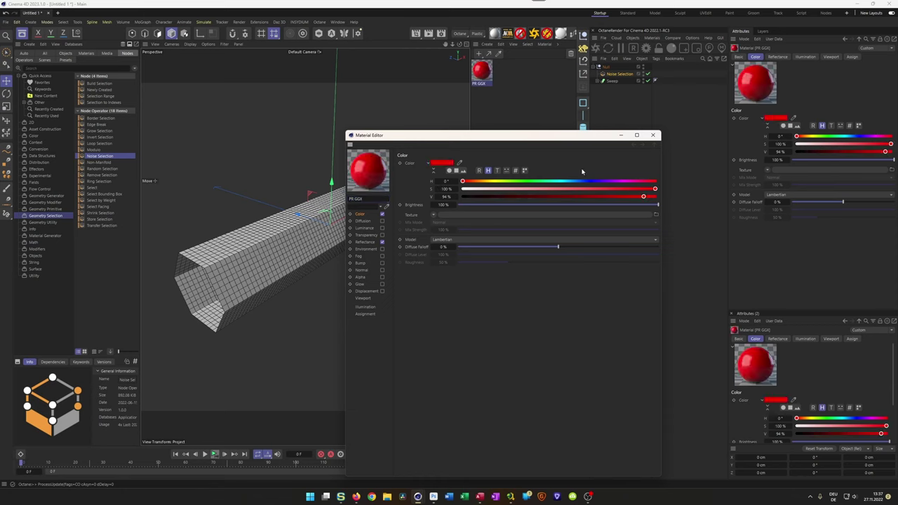
click(653, 135)
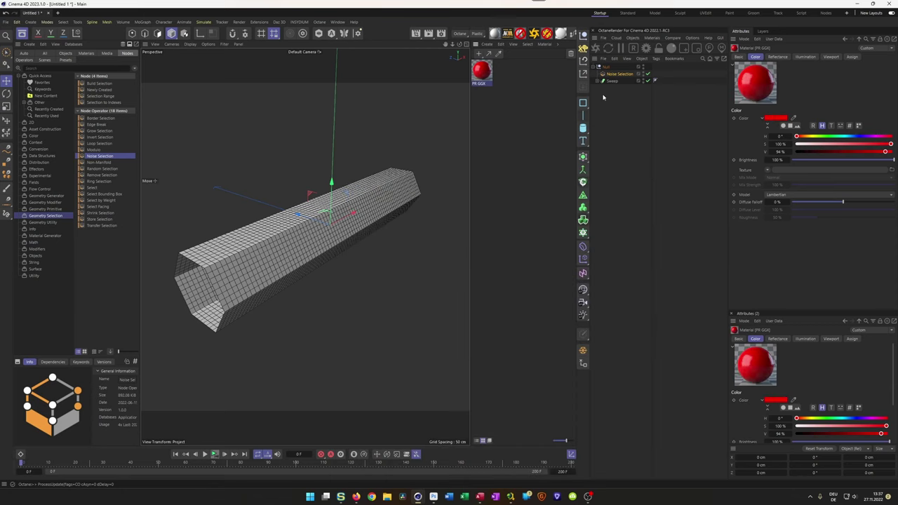
- Add a Store Selection node between the Noise Selection and the Sweep and name its polygon selection "emission"
click(615, 75)
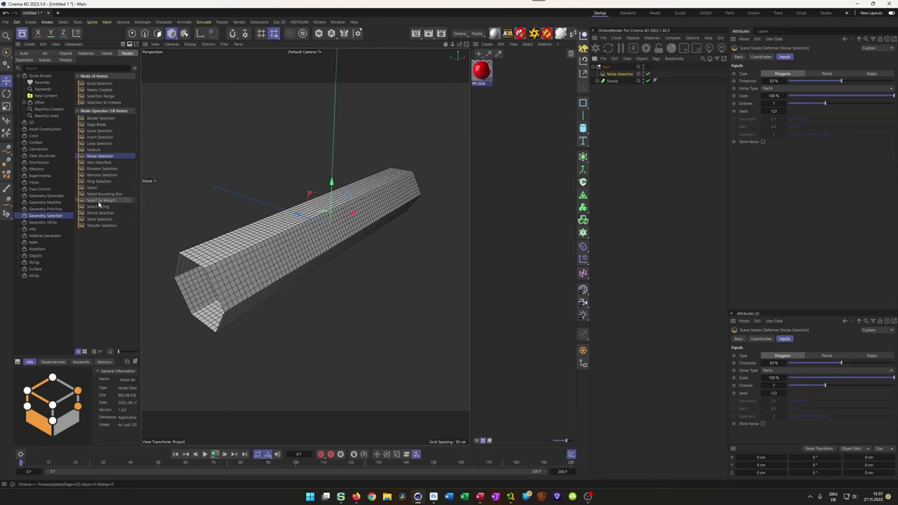
drag(94, 222, 622, 85)
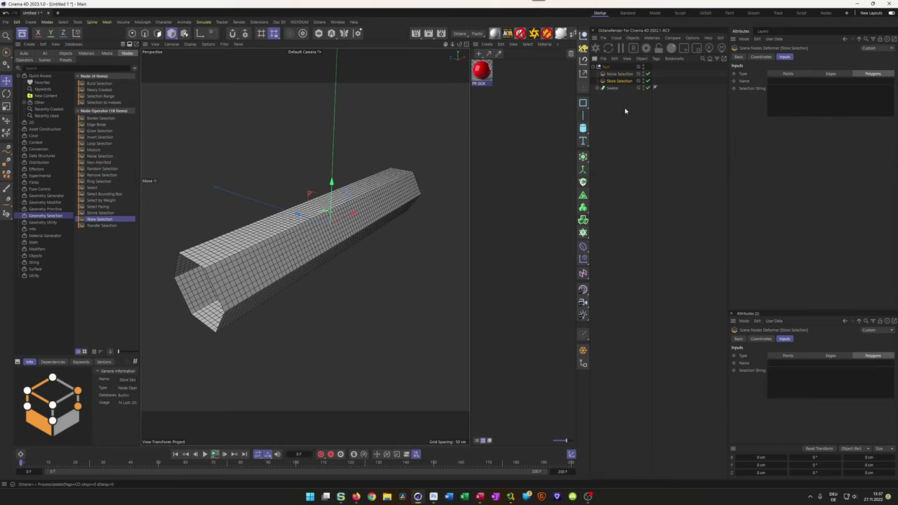
click(785, 80)
text(emission)
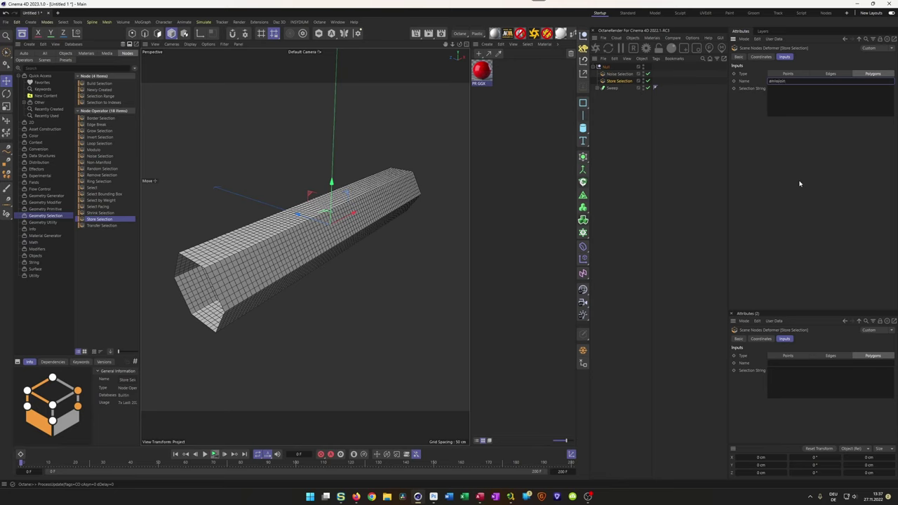
key(Return)
- Apply the red material to the Sweep and restrict it to the emission selection
drag(481, 72, 615, 91)
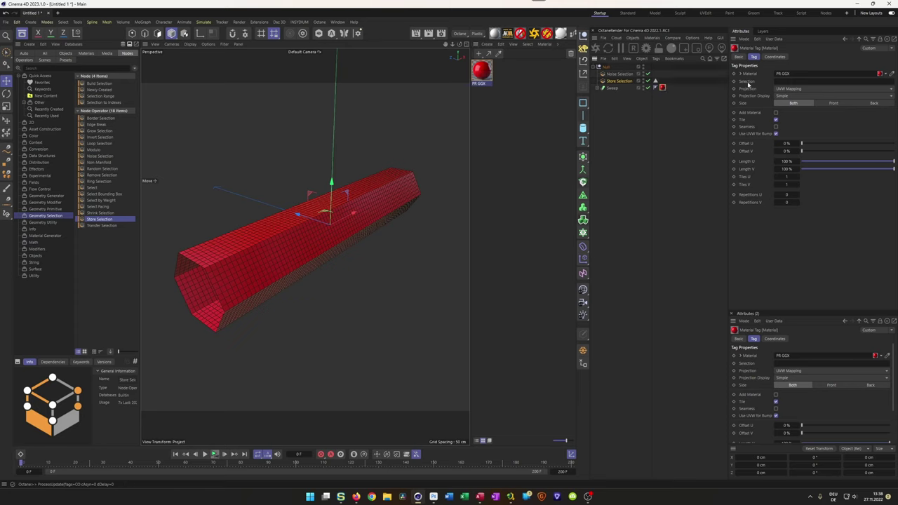
drag(737, 89, 782, 82)
alt+drag(296, 218, 332, 194)
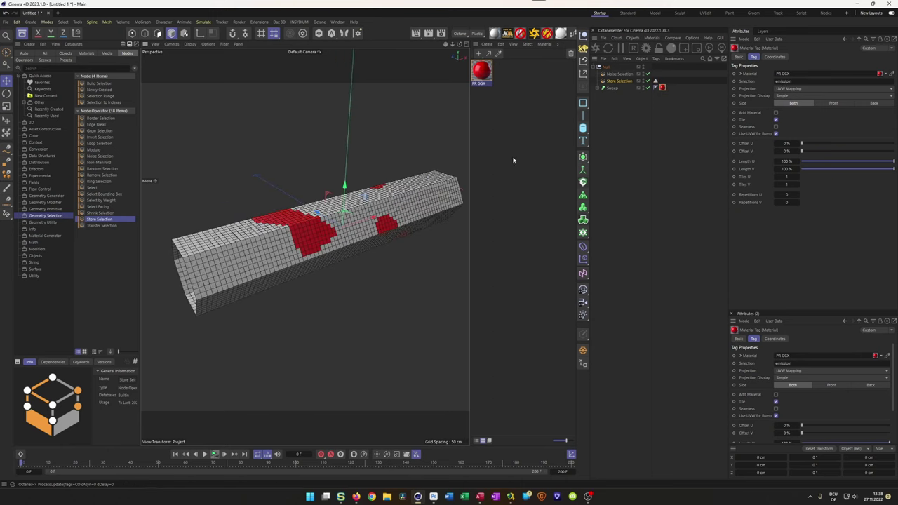
- Set the Noise Selection's threshold to 25% and its scale to 34%
click(617, 74)
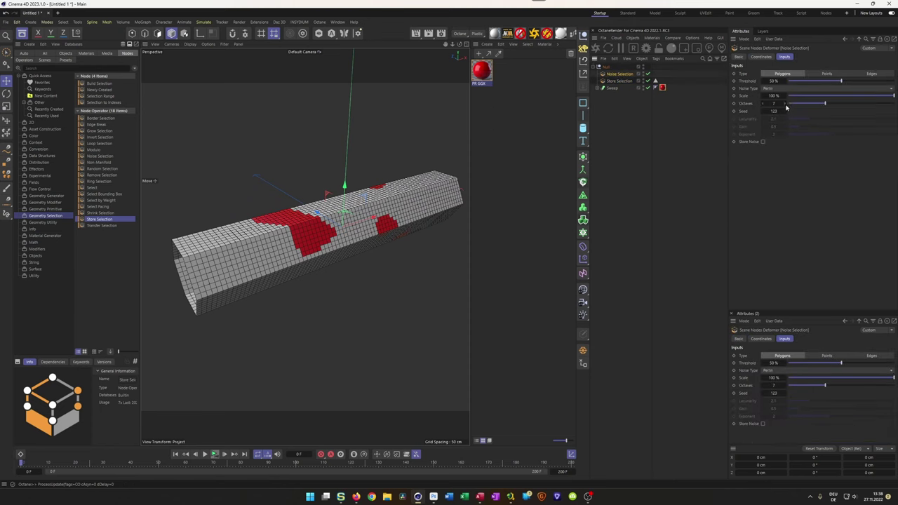
drag(773, 97, 743, 97)
drag(841, 81, 813, 82)
scroll(339, 223, up, 2)
alt+drag(338, 223, 353, 234)
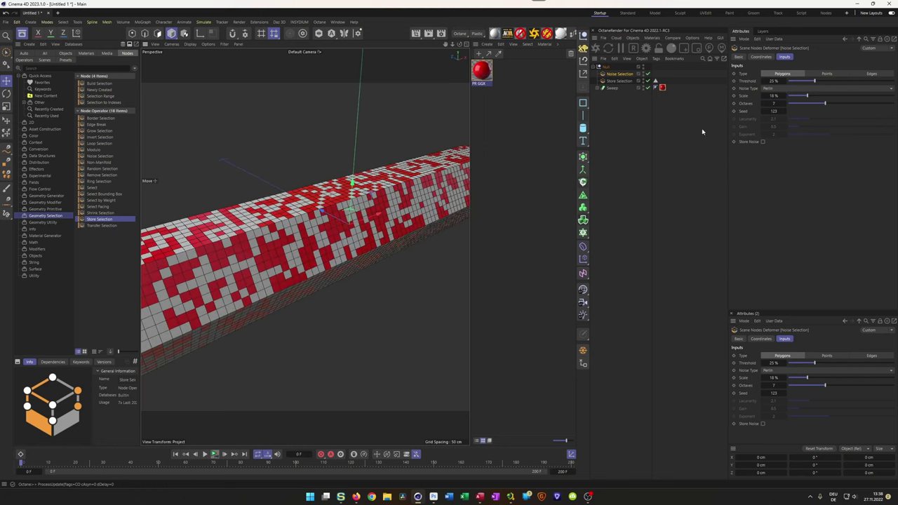
drag(807, 96, 814, 96)
drag(818, 96, 825, 94)
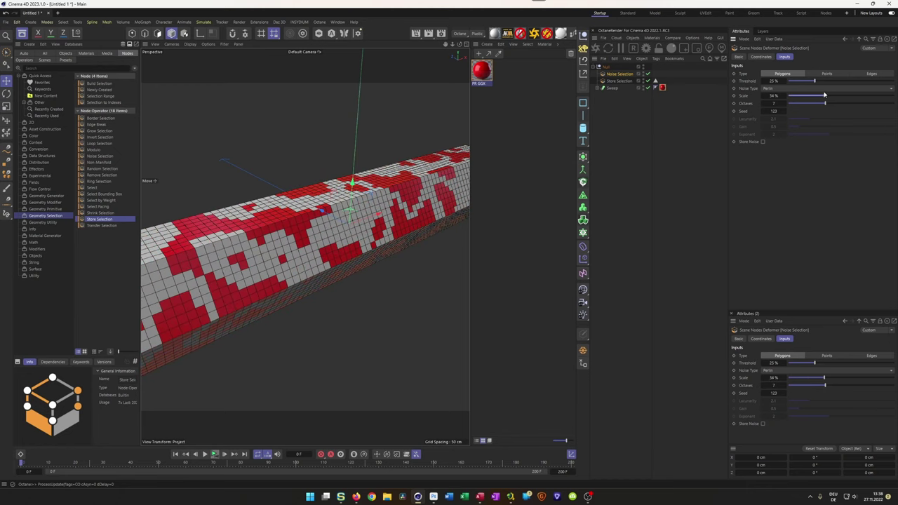
- Change the Noise Selection's noise type to Cell
click(798, 89)
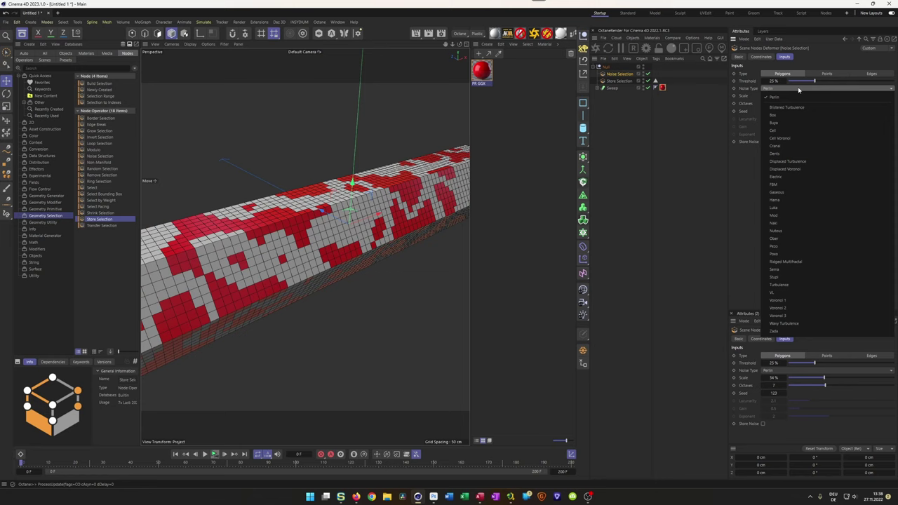
click(789, 129)
scroll(361, 204, down, 6)
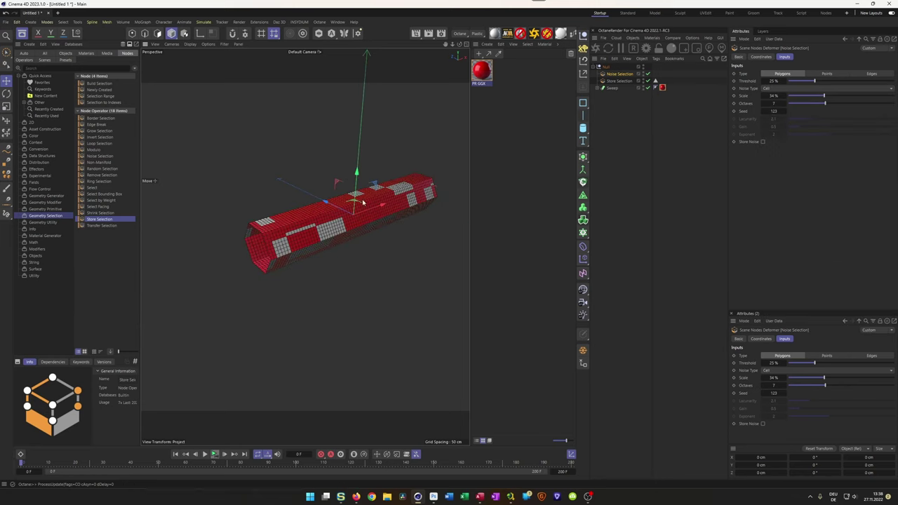
scroll(379, 196, up, 4)
alt+drag(379, 188, 367, 213)
scroll(369, 212, up, 4)
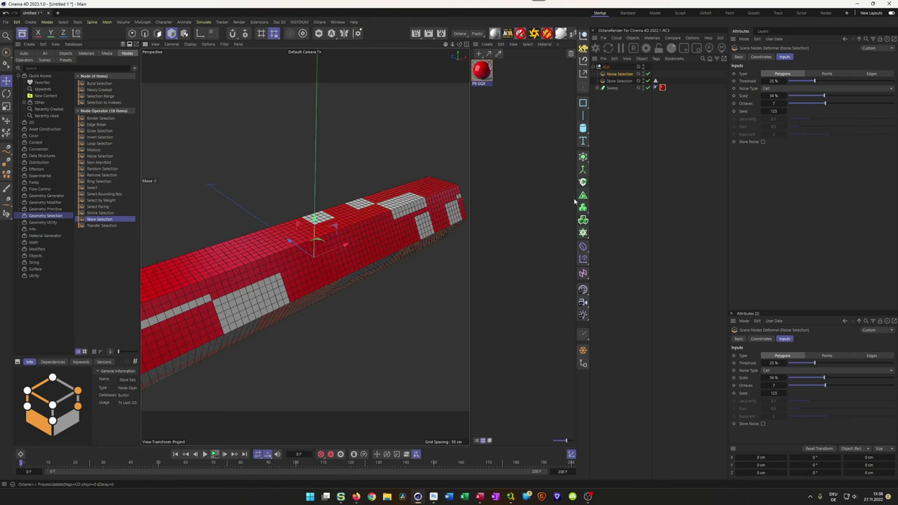
- Set the Noise Selection's scale to 11% and its threshold to 49%
drag(775, 96, 763, 96)
drag(814, 81, 834, 79)
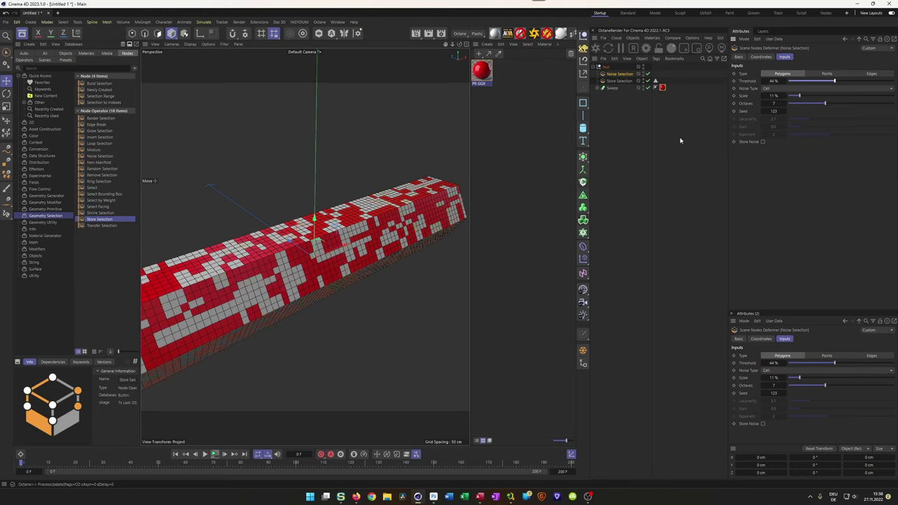
click(588, 496)
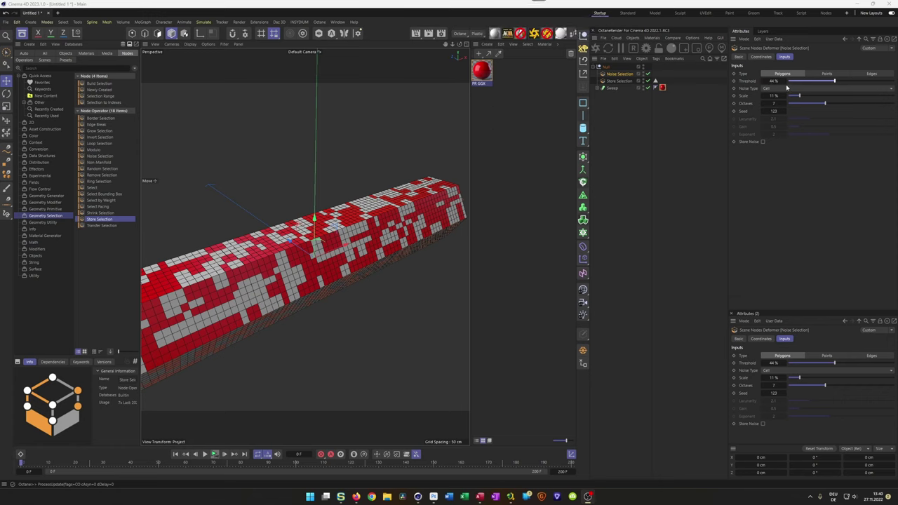
drag(835, 83, 840, 82)
alt+middle_drag(295, 250, 356, 240)
mouse_move(356, 240)
alt+mouse_down()
mouse_move(311, 253)
mouse_move(368, 242)
alt+mouse_up()
alt+right_drag(368, 242, 389, 226)
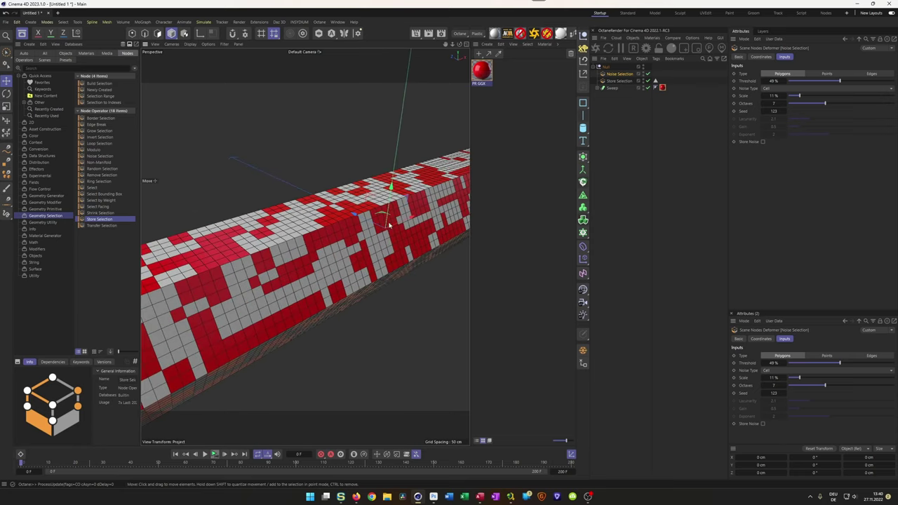
alt+drag(388, 225, 378, 223)
- Set the Noise Selection's scale to 16% and its seed to 124
drag(799, 96, 805, 95)
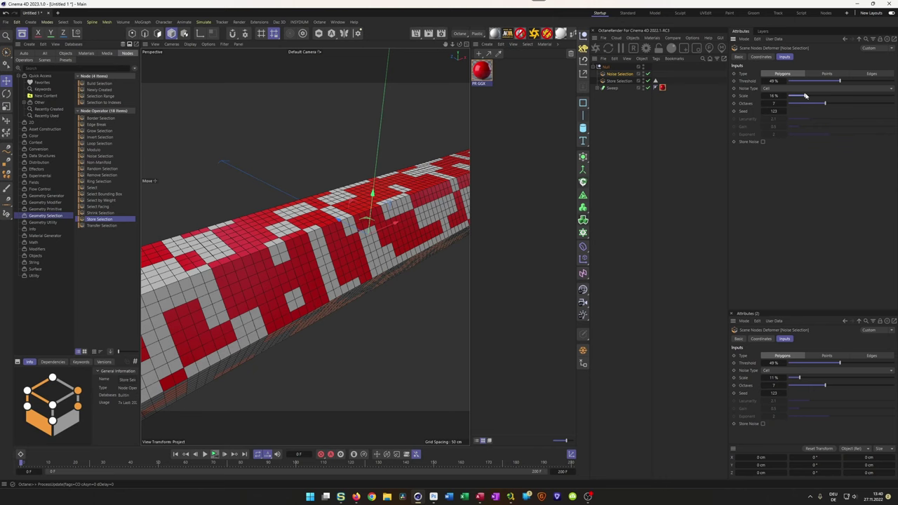
alt+drag(337, 256, 360, 255)
alt+right_drag(360, 254, 326, 258)
mouse_move(326, 258)
alt+mouse_down()
mouse_move(305, 256)
mouse_move(313, 251)
alt+mouse_up()
alt+right_drag(312, 251, 349, 237)
alt+drag(349, 237, 307, 250)
scroll(306, 251, up, 5)
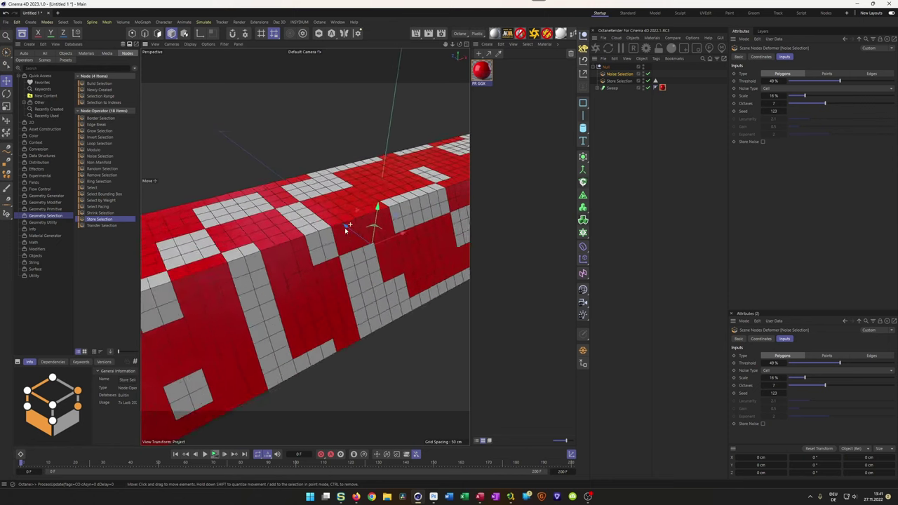
scroll(345, 230, down, 4)
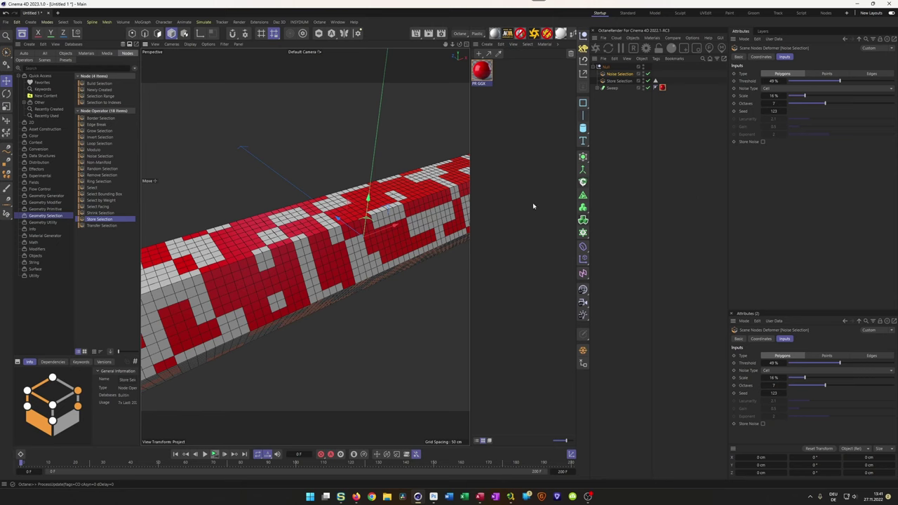
click(785, 112)
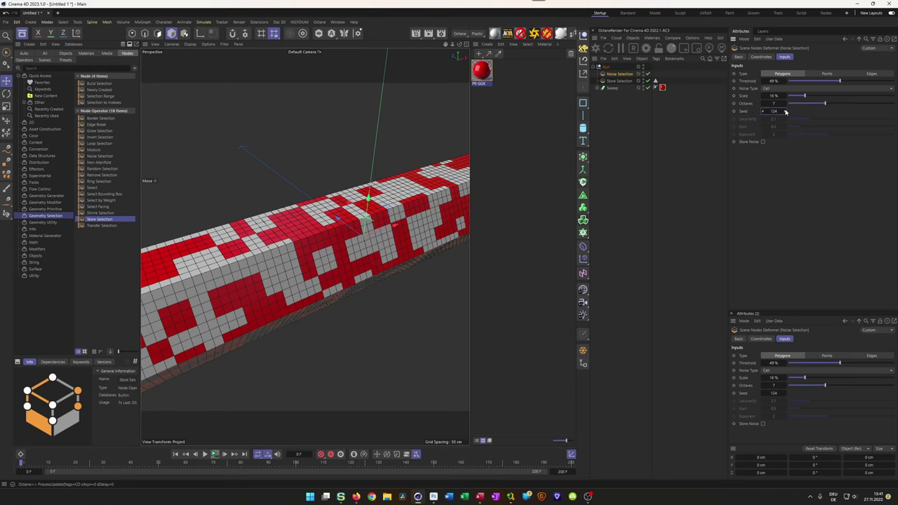
- Set the Noise Selection's seed to 126
click(785, 111)
click(785, 112)
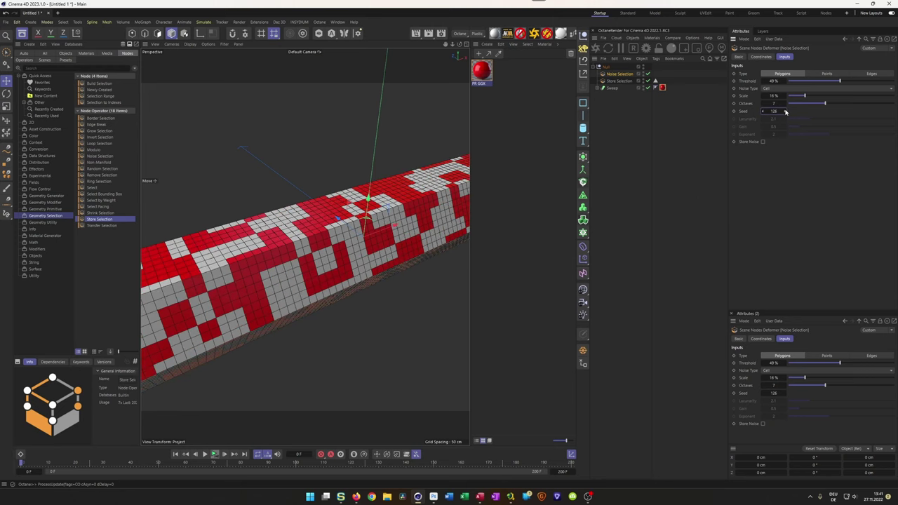
alt+drag(363, 218, 360, 218)
scroll(360, 219, up, 5)
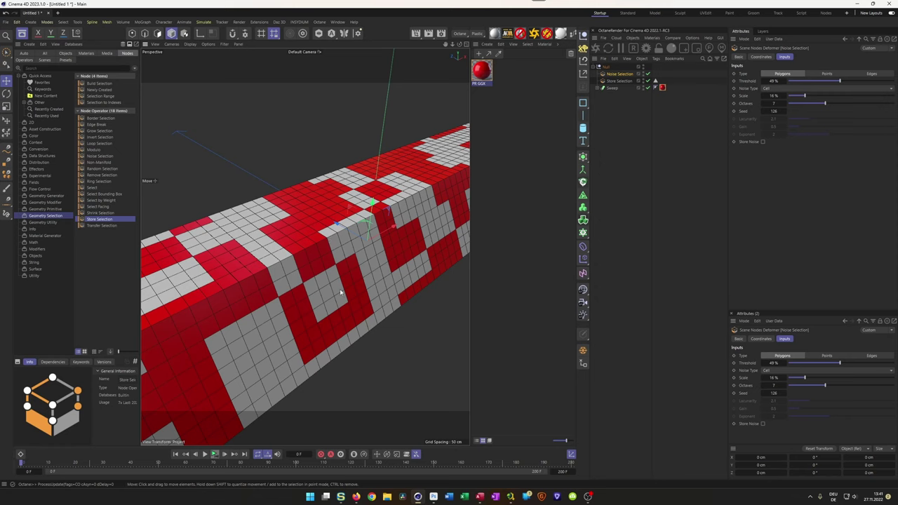
- Add an Extrude geometry modifier between the Noise Selection and the Store Selection to raise the selected polygons
click(616, 75)
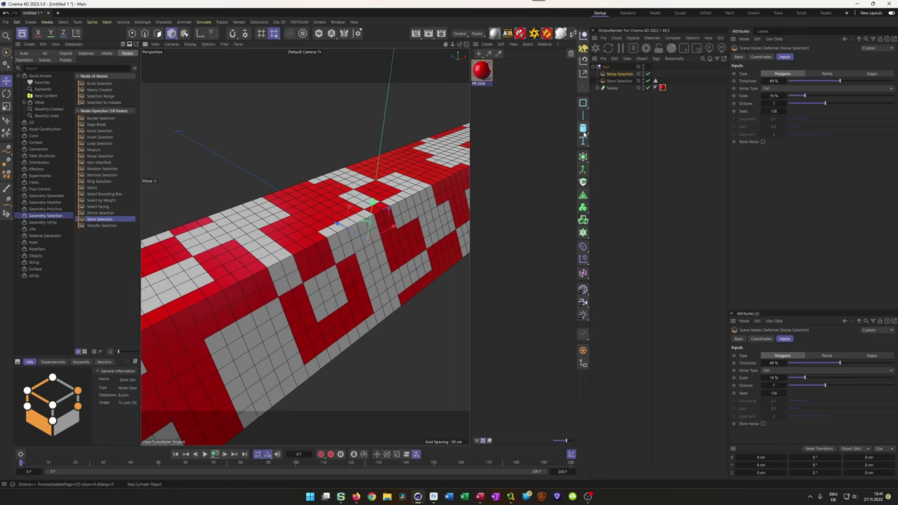
click(64, 202)
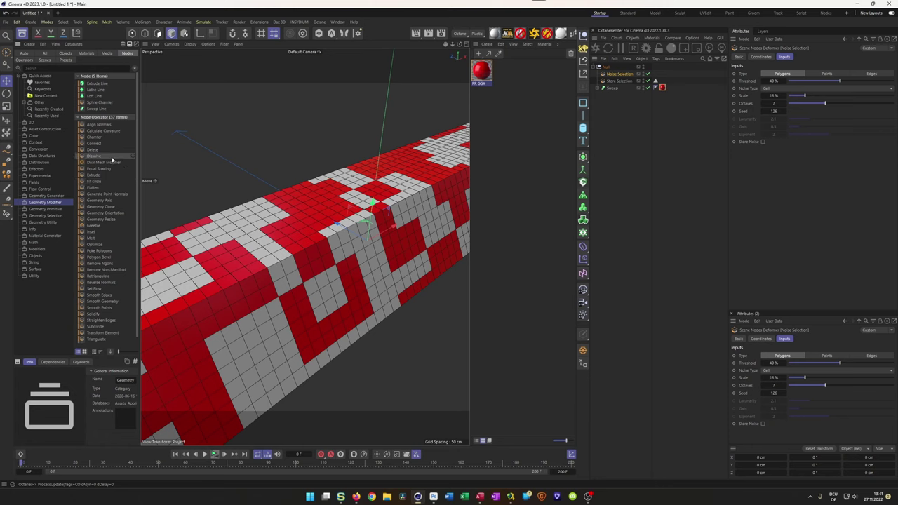
click(98, 175)
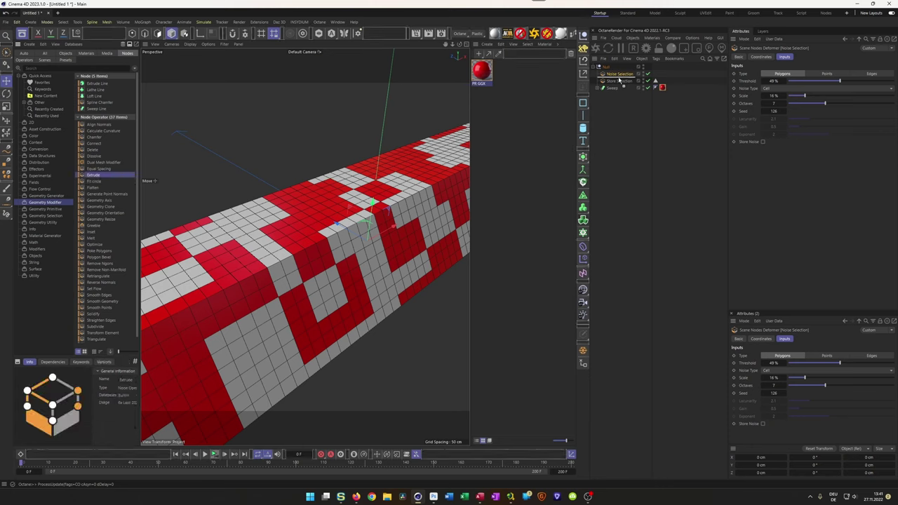
drag(618, 80, 618, 81)
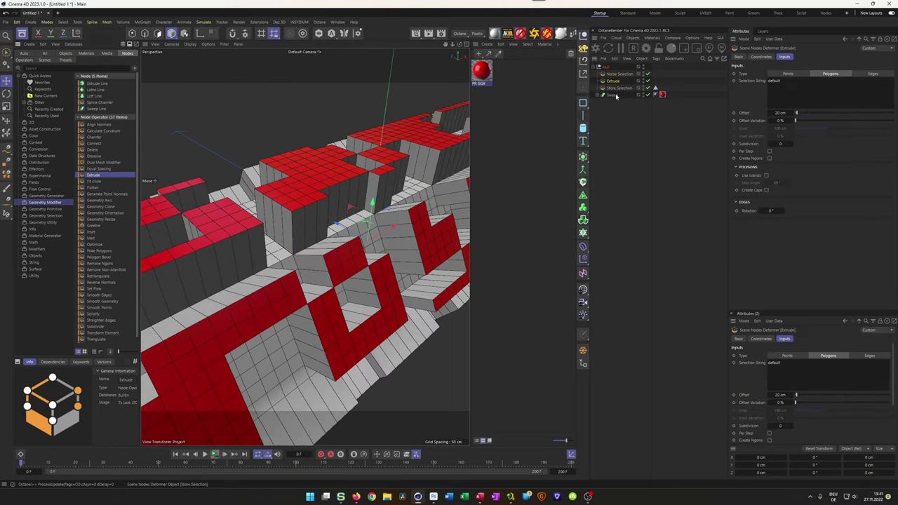
scroll(295, 225, down, 2)
scroll(294, 225, up, 4)
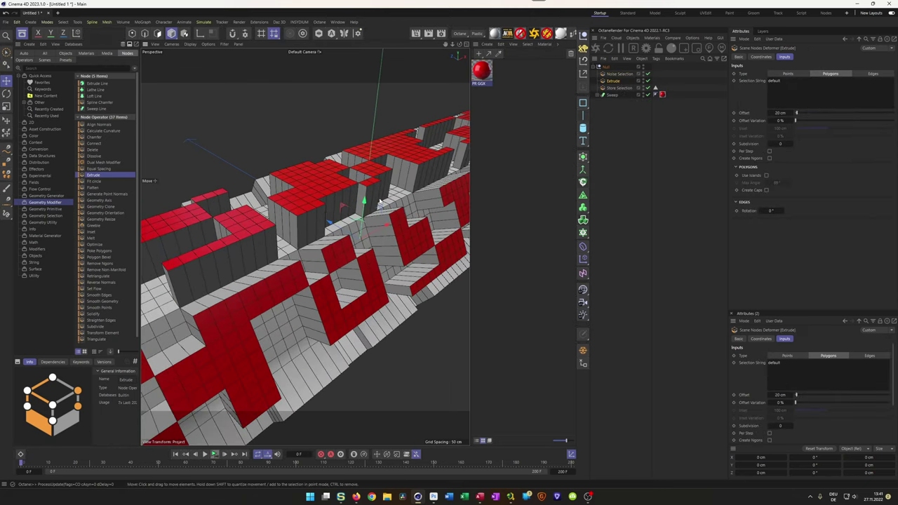
- Set the Extrude's offset to 2 cm
double_click(780, 113)
text(2)
key(Return)
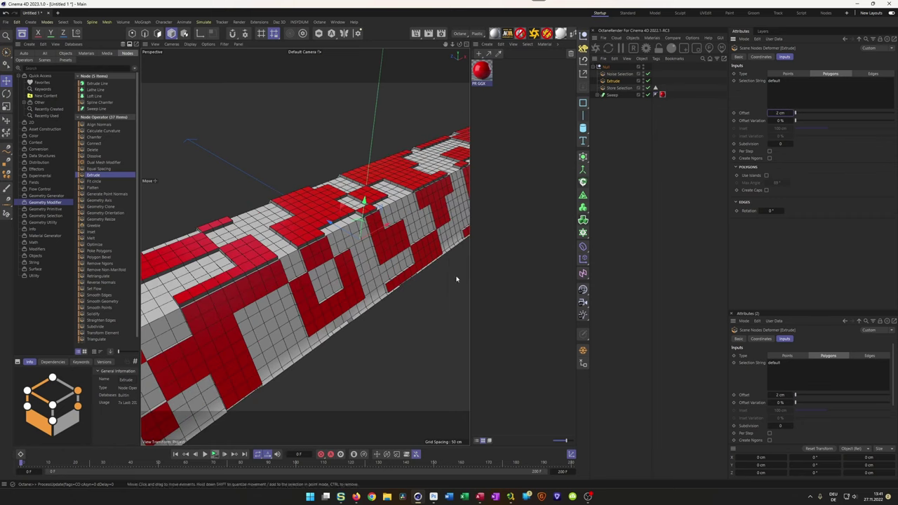
- Set the Extrude's offset to 5 cm
double_click(780, 112)
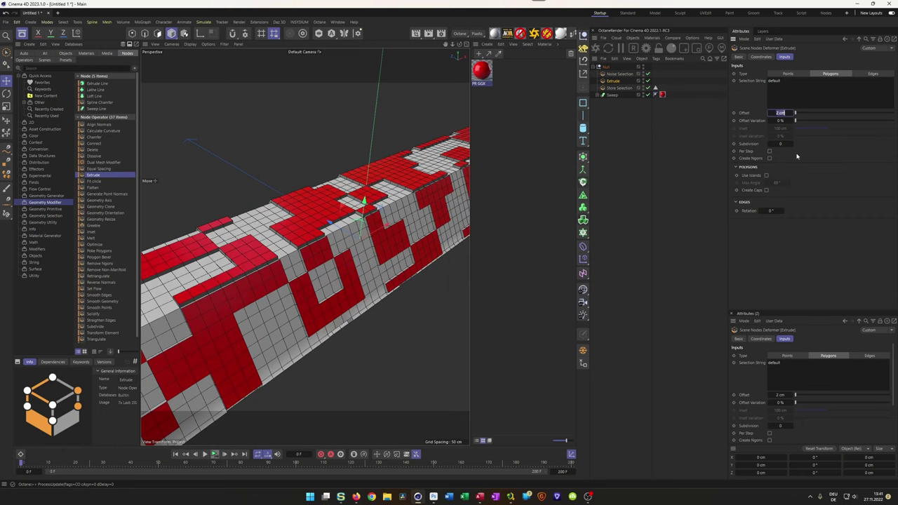
text(5)
key(Return)
scroll(338, 247, up, 3)
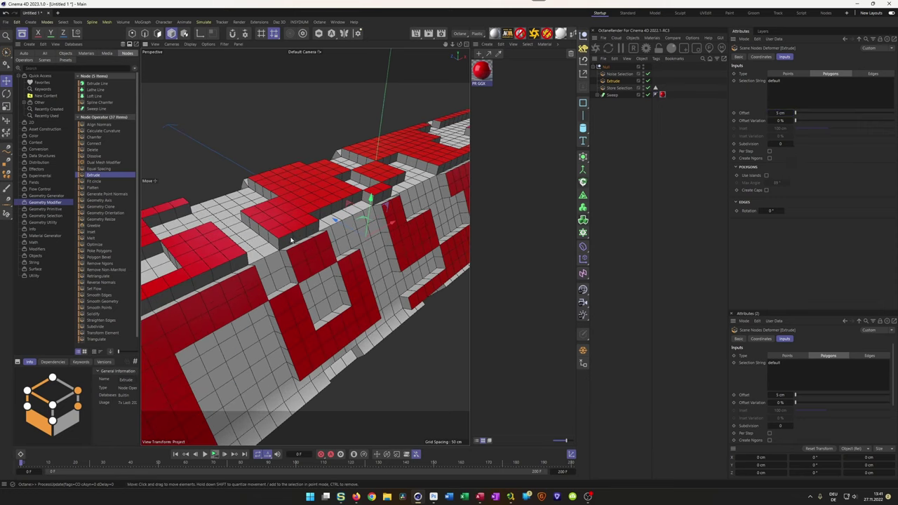
- Enable Use Islands on the Extrude and inspect the raised pattern across the tube's corners
click(766, 176)
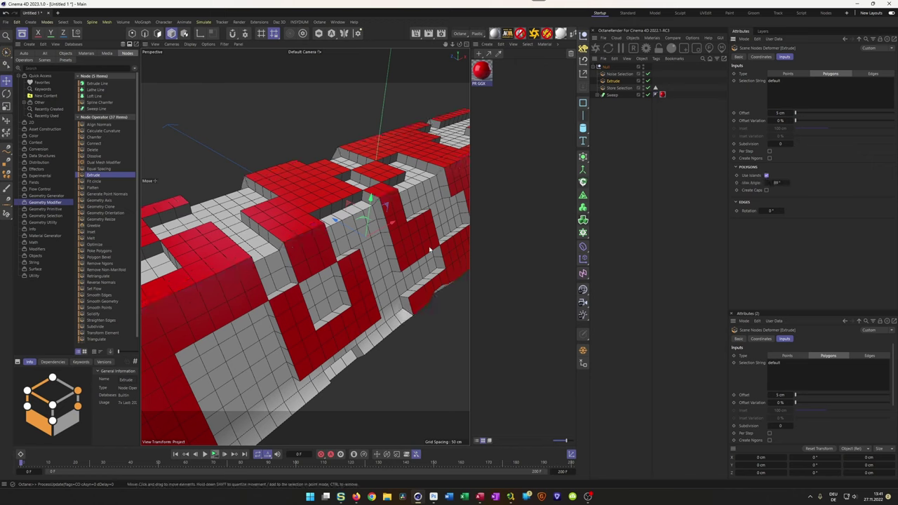
alt+drag(316, 261, 254, 295)
alt+drag(357, 265, 405, 346)
scroll(338, 293, up, 3)
scroll(306, 310, up, 5)
alt+drag(295, 286, 298, 247)
scroll(295, 295, down, 5)
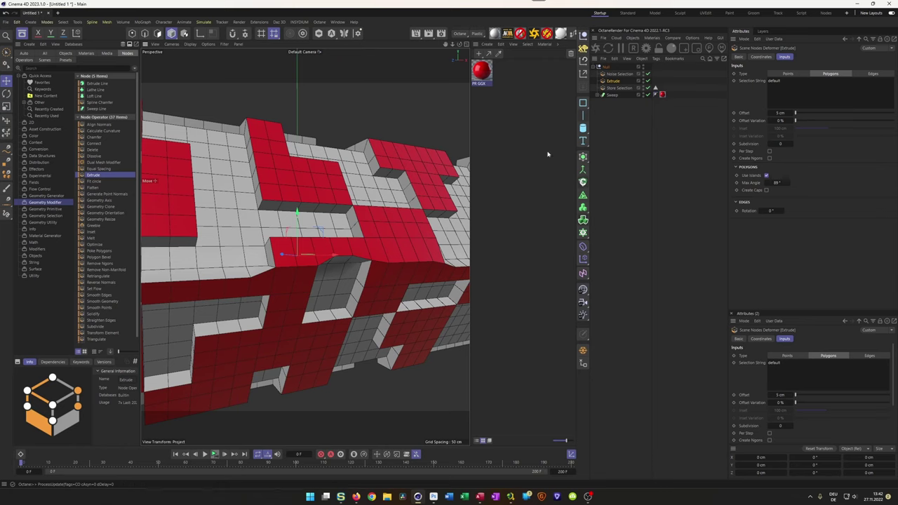
- Enable Rounding on the n-Side profile spline inside the Sweep
click(600, 95)
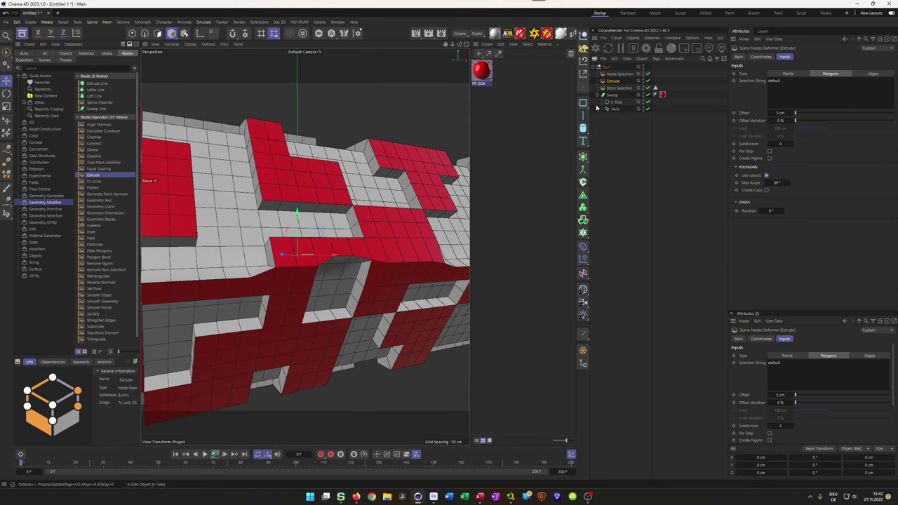
alt+drag(300, 270, 247, 278)
alt+drag(188, 96, 245, 155)
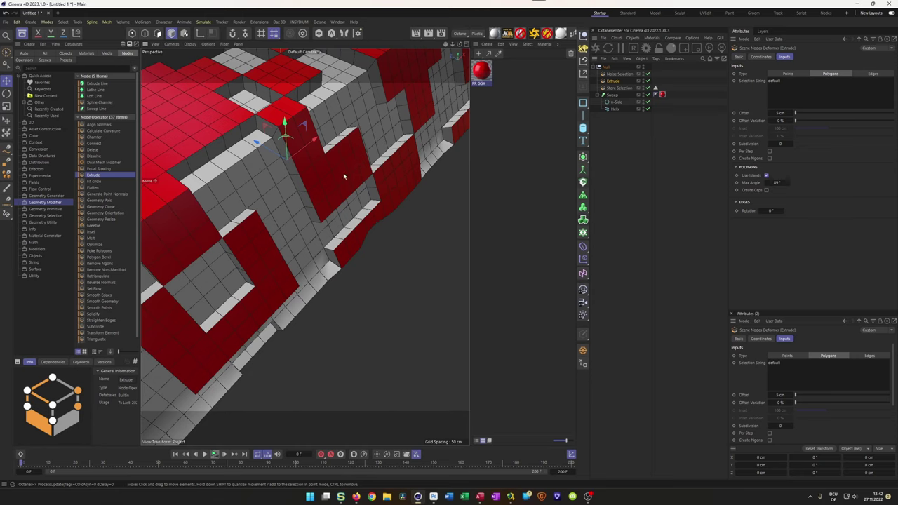
click(617, 104)
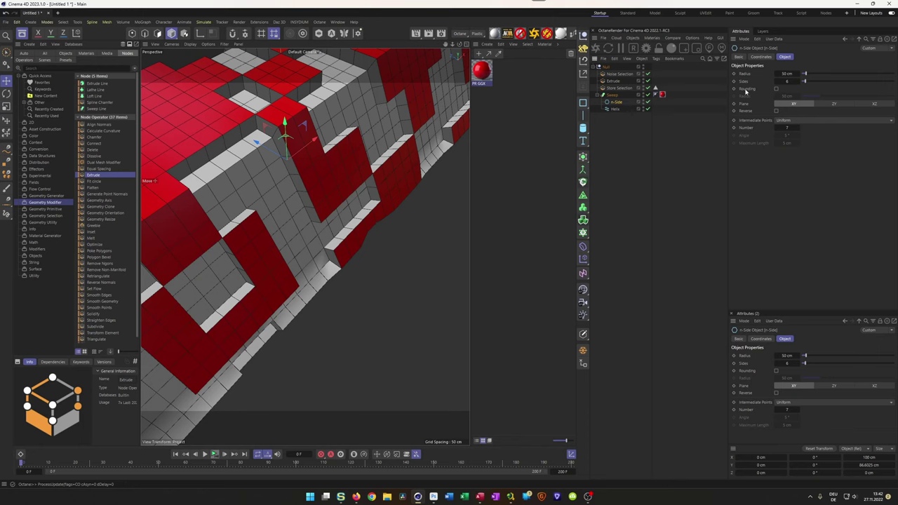
click(776, 89)
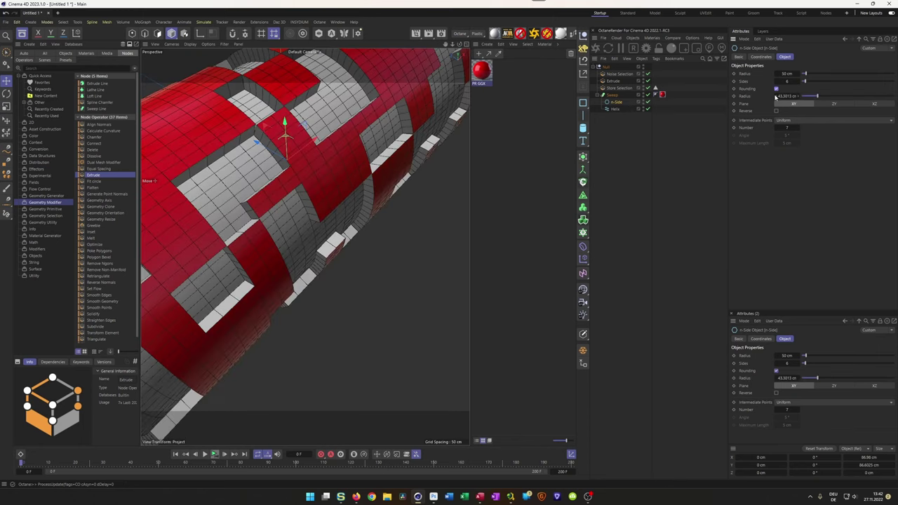
scroll(320, 176, down, 8)
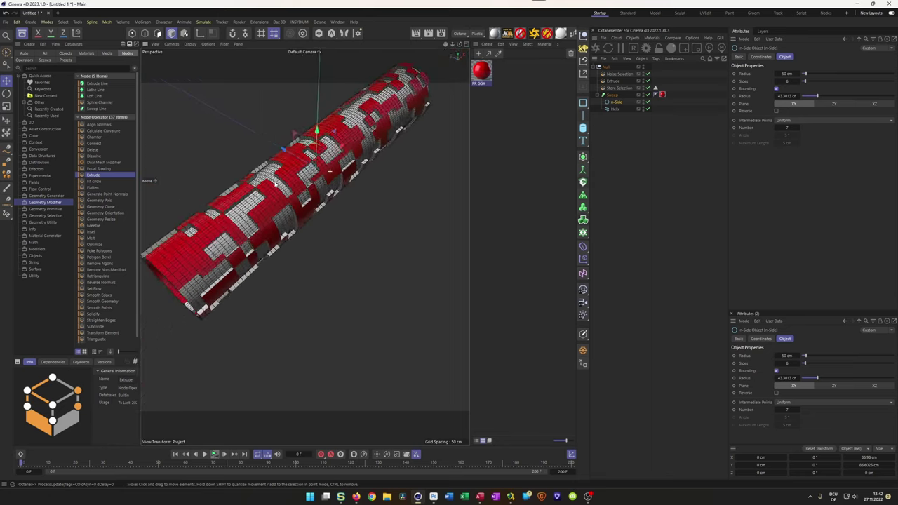
scroll(310, 176, up, 6)
scroll(309, 175, up, 3)
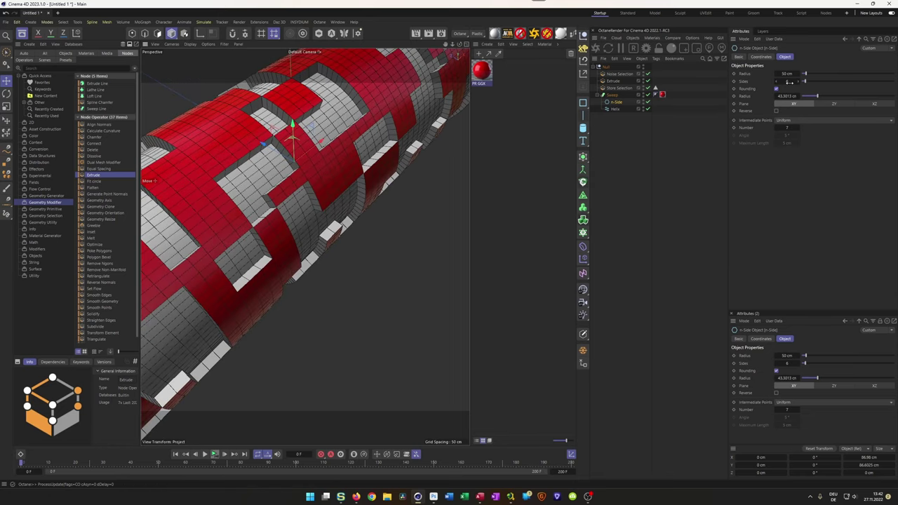
- Set the n-Side's rounding radius to 0.5 cm and inspect the tube's edges up close
click(785, 95)
text(0.5)
key(Return)
alt+drag(372, 181, 285, 248)
alt+right_drag(260, 219, 307, 203)
alt+drag(319, 207, 284, 198)
alt+drag(201, 190, 371, 205)
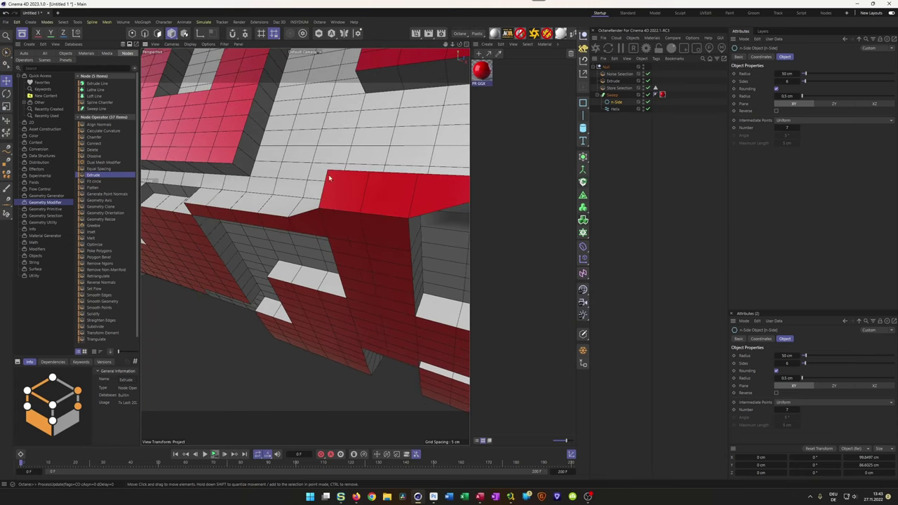
alt+drag(199, 203, 191, 185)
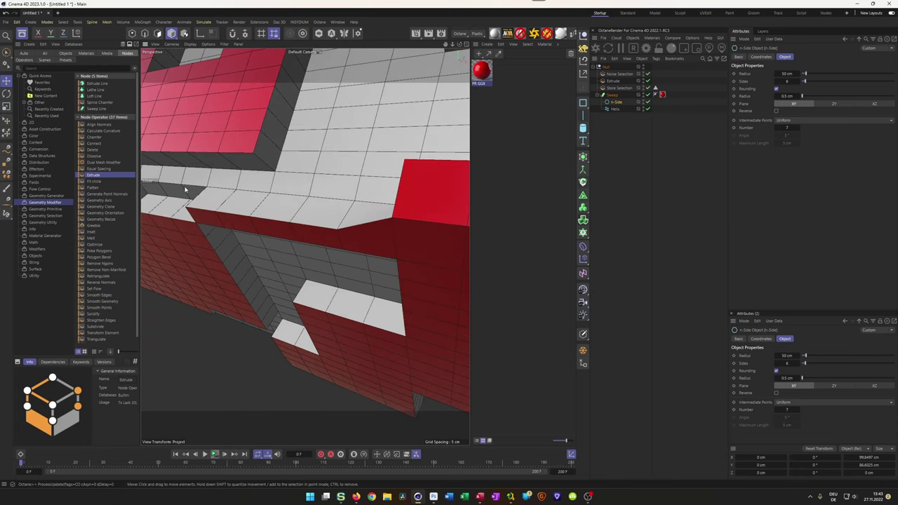
- Try a rounding radius of 2 cm on the n-Side and return it to 0.5 cm
double_click(787, 96)
text(2)
key(Return)
alt+drag(428, 202, 221, 213)
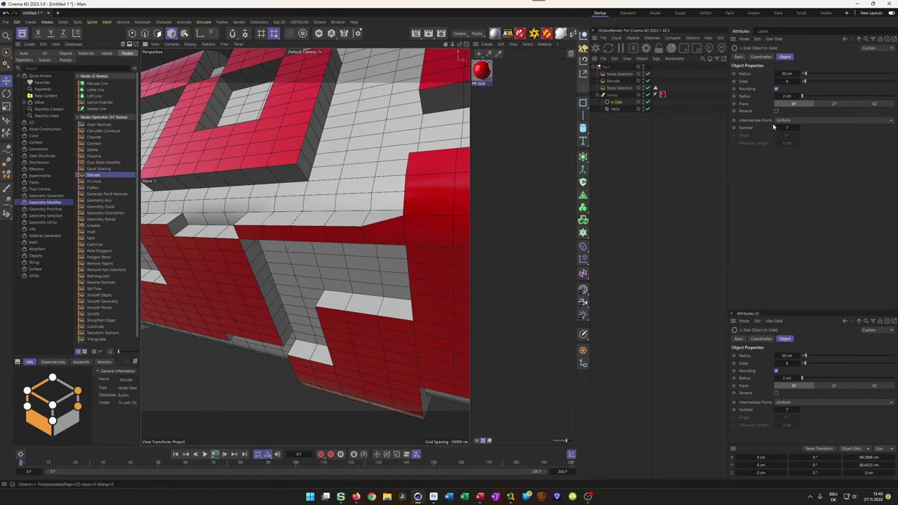
double_click(785, 95)
text(0.5)
key(Return)
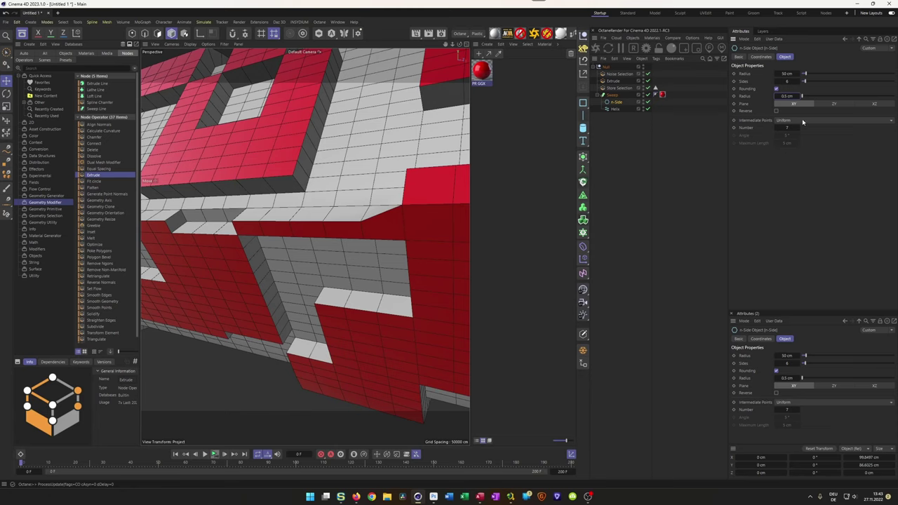
- Change the n-Side's intermediate points to Subdivided and inspect the rounded corner topology
click(803, 121)
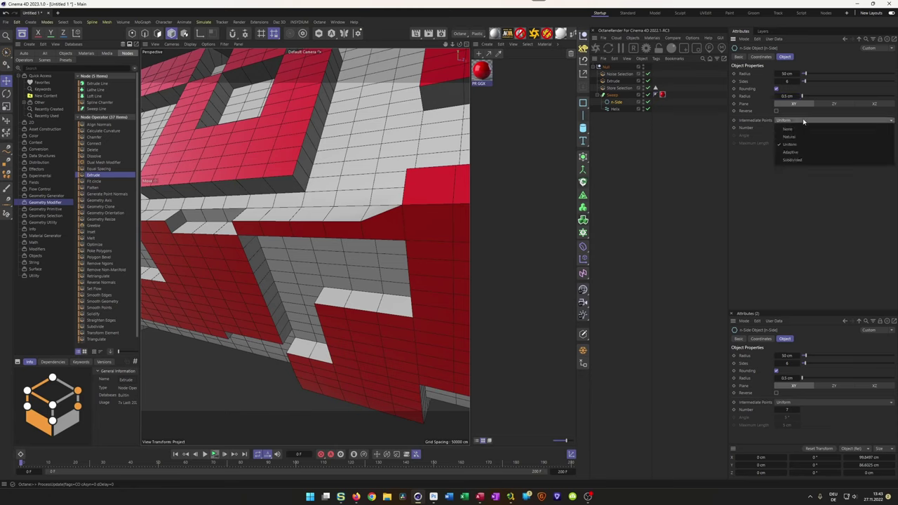
click(798, 161)
alt+drag(335, 224, 294, 217)
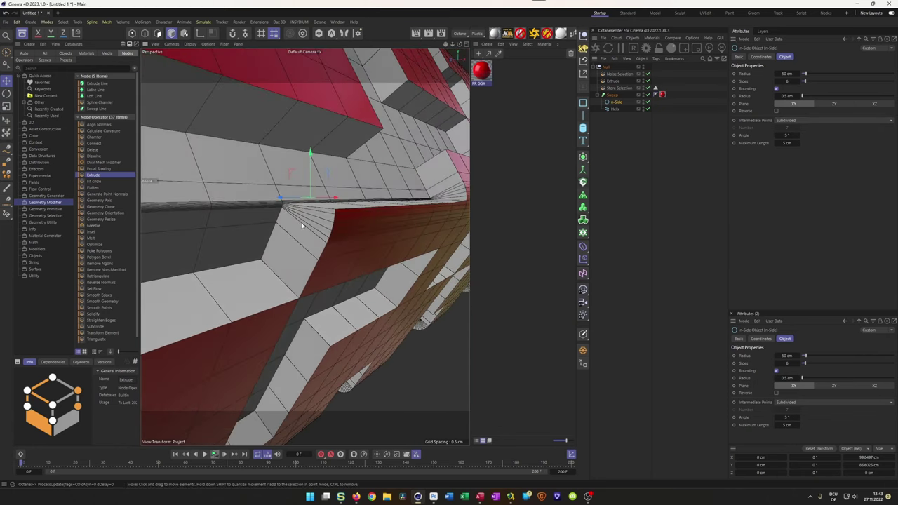
alt+right_drag(302, 225, 268, 230)
alt+drag(296, 246, 364, 242)
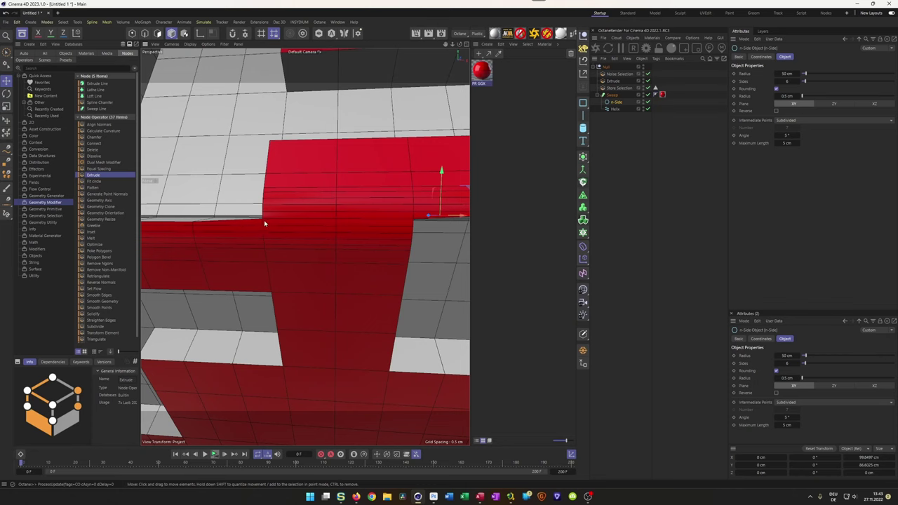
alt+right_drag(260, 227, 231, 231)
alt+drag(269, 228, 209, 215)
mouse_move(305, 247)
alt+mouse_down()
mouse_move(247, 225)
mouse_move(313, 253)
alt+mouse_up()
alt+right_drag(313, 253, 347, 253)
mouse_move(347, 255)
alt+mouse_down()
mouse_move(406, 278)
mouse_move(335, 263)
alt+mouse_up()
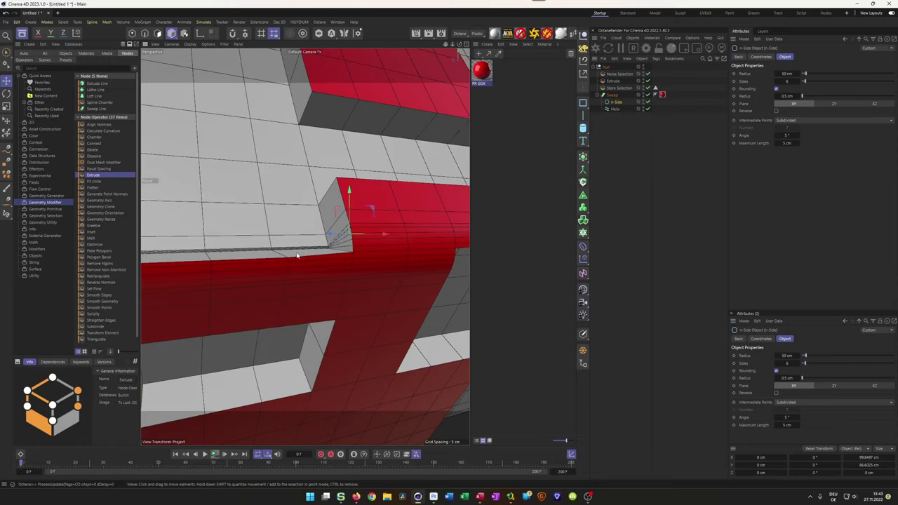
- Set the n-Side's intermediate point angle to 2°
click(787, 135)
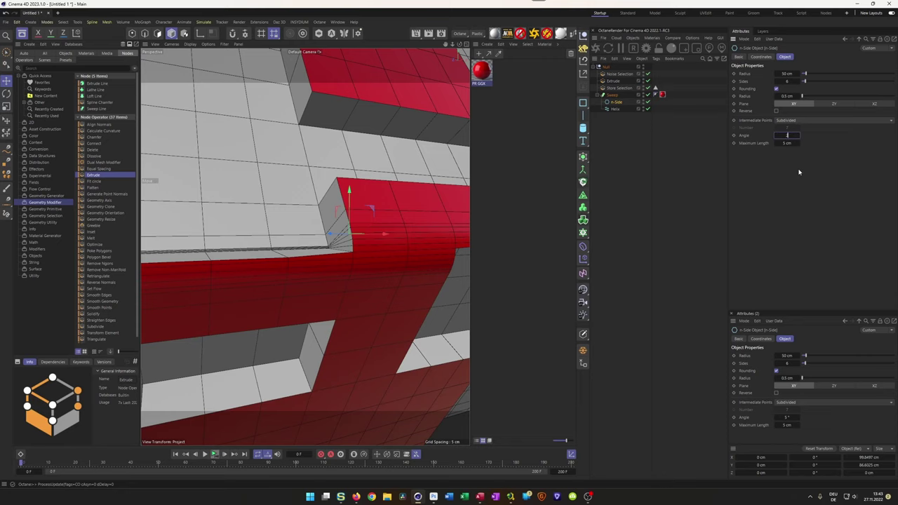
key(Return)
alt+drag(354, 262, 389, 279)
alt+drag(388, 276, 422, 230)
- Set the n-Side's intermediate point angle to 20° and check the corner segments
click(786, 136)
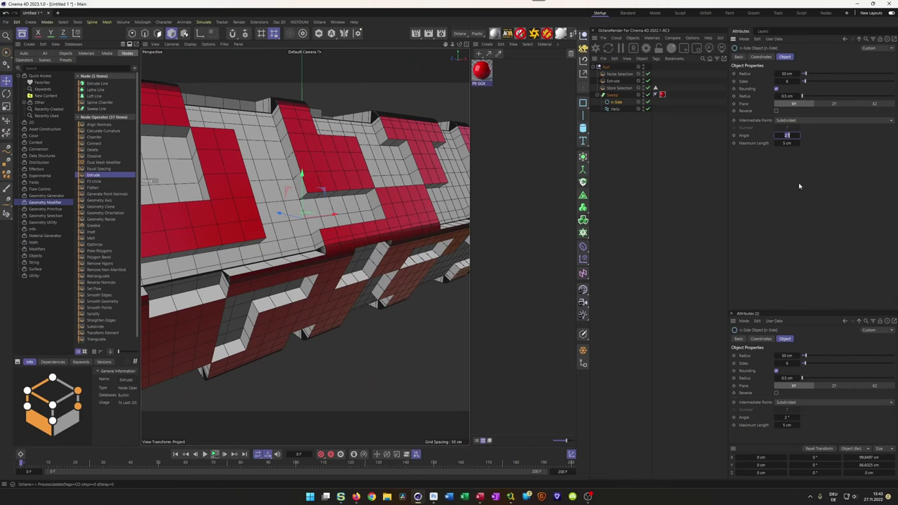
text(20)
key(Return)
alt+right_drag(333, 256, 374, 237)
alt+drag(314, 245, 240, 244)
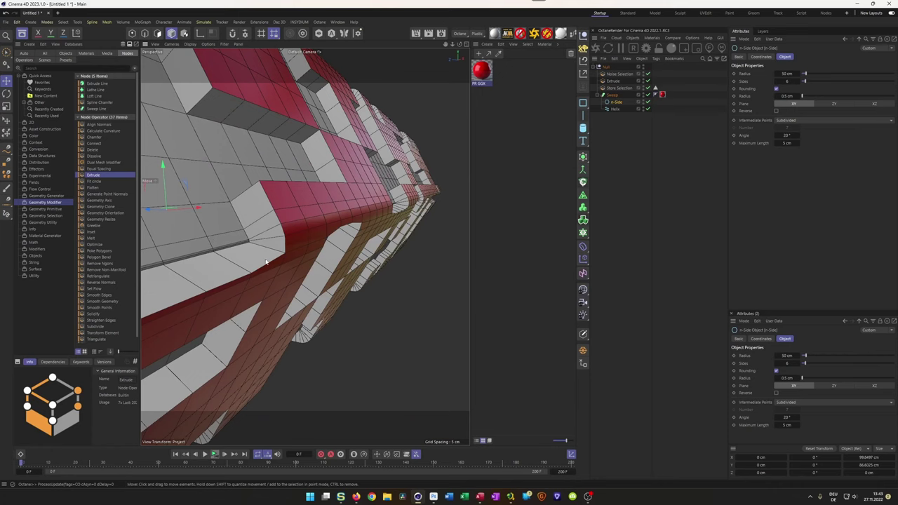
mouse_move(346, 226)
alt+mouse_down()
mouse_move(382, 230)
mouse_move(400, 261)
mouse_move(364, 210)
mouse_move(354, 211)
alt+mouse_up()
- Set the n-Side's intermediate point angle back to 5° and inspect the extruded corners
double_click(787, 135)
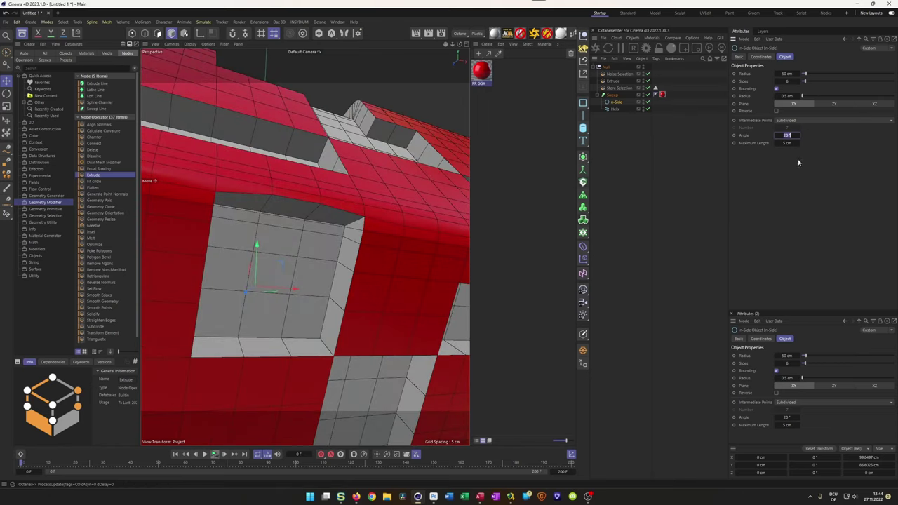
text(5)
key(Return)
alt+drag(386, 200, 331, 205)
alt+right_drag(331, 205, 335, 230)
alt+drag(335, 230, 316, 231)
alt+right_drag(315, 232, 332, 220)
alt+drag(332, 221, 324, 235)
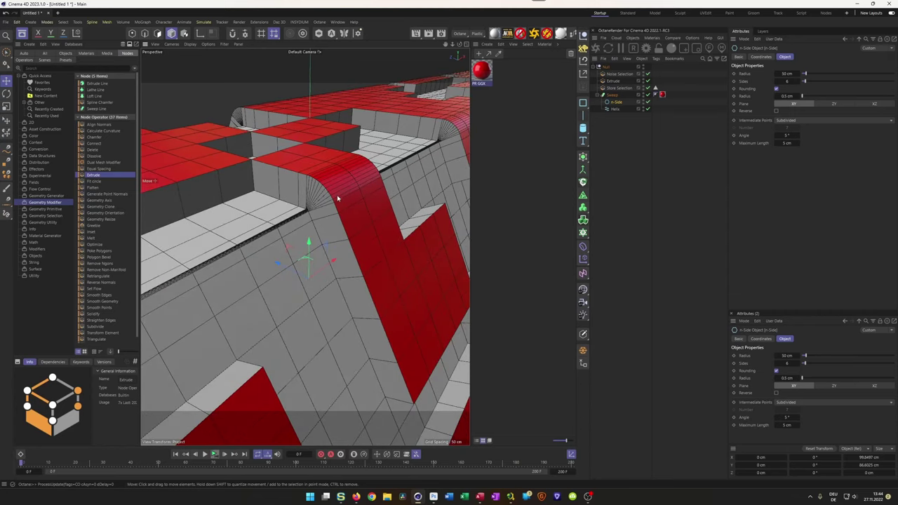
- Switch to Firefox to examine the reference snake artwork on Instagram, and return to Cinema 4D to compare the model
click(356, 497)
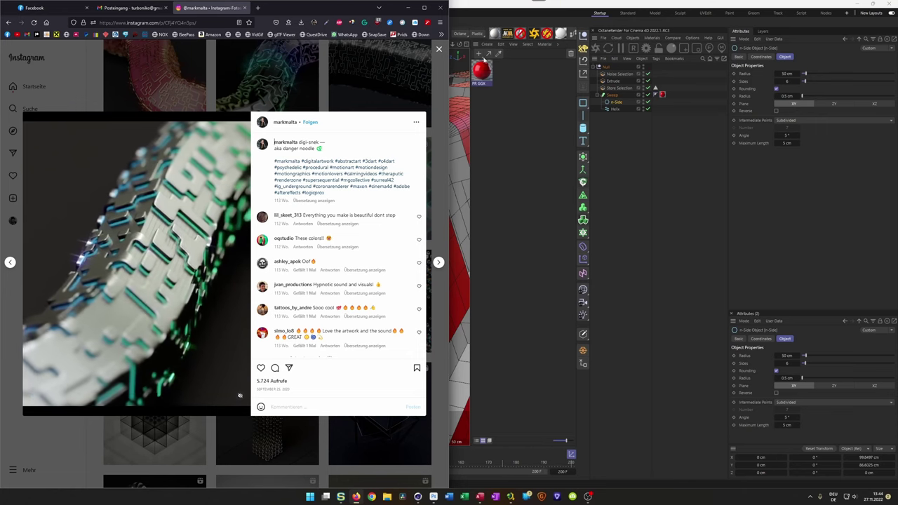
click(518, 15)
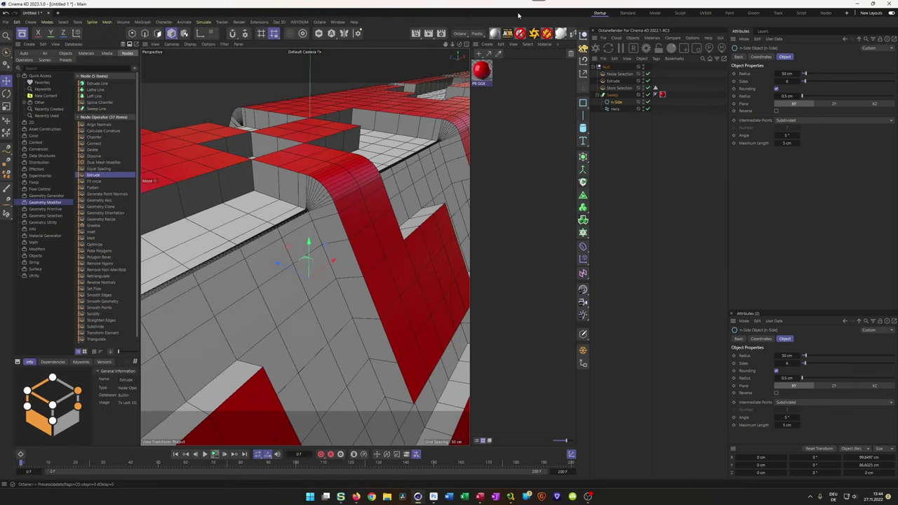
scroll(307, 204, up, 5)
alt+drag(296, 206, 321, 193)
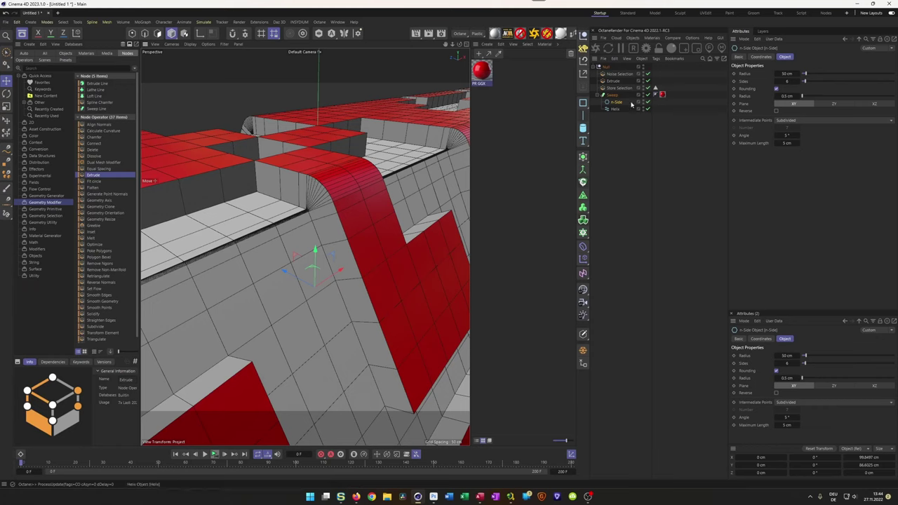
- Lower the Extrude's offset to 2 cm
click(614, 81)
click(780, 113)
text(2)
key(Return)
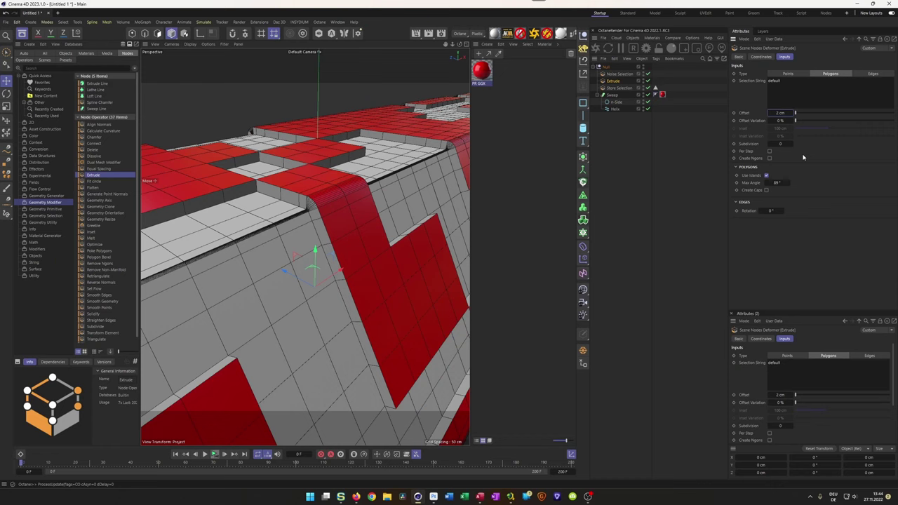
- Insert a Grow Selection node for polygons between the Extrude and the Store Selection, and check the red side walls
scroll(308, 200, up, 4)
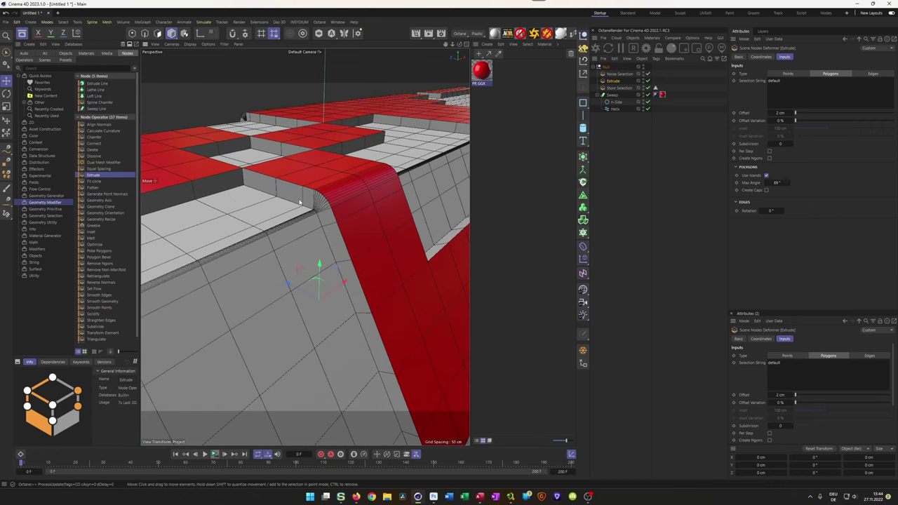
alt+drag(317, 200, 307, 200)
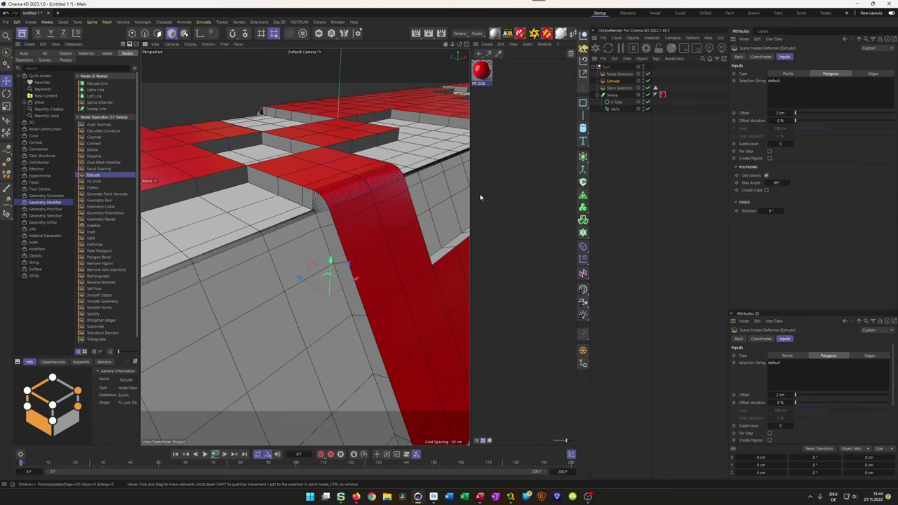
click(614, 88)
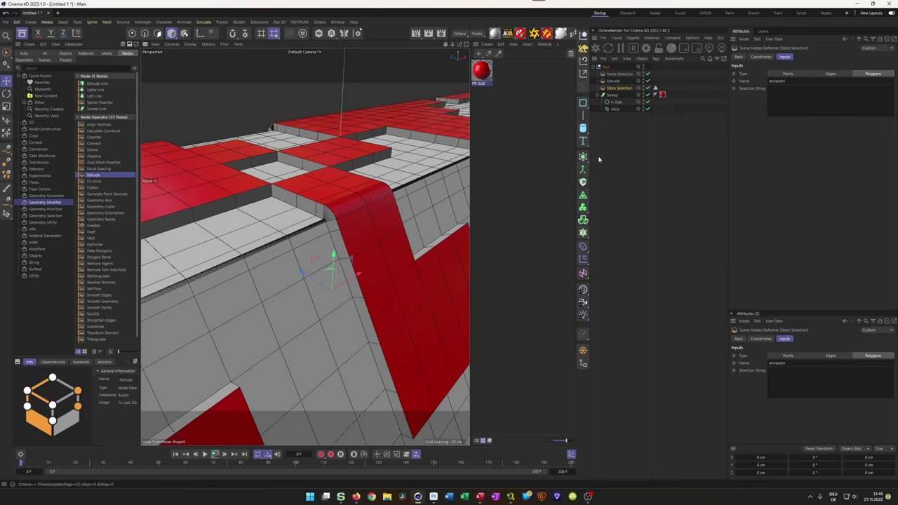
click(612, 81)
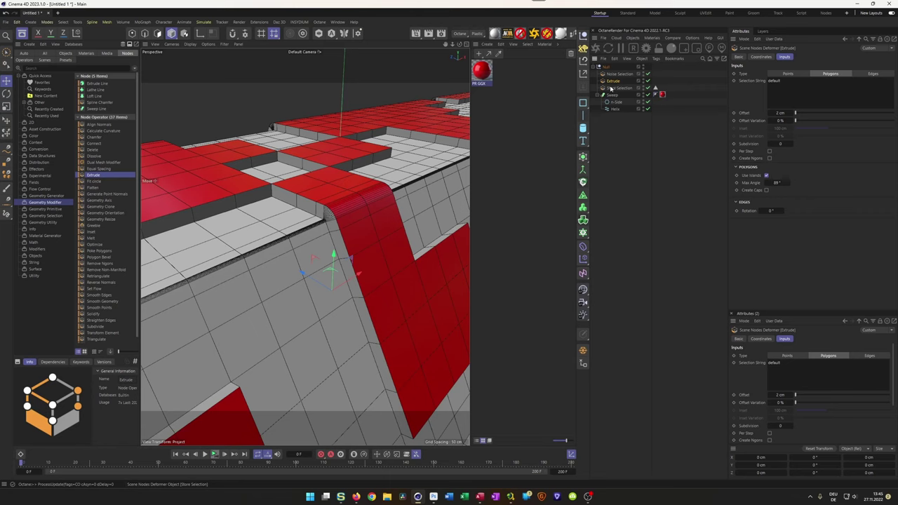
click(49, 216)
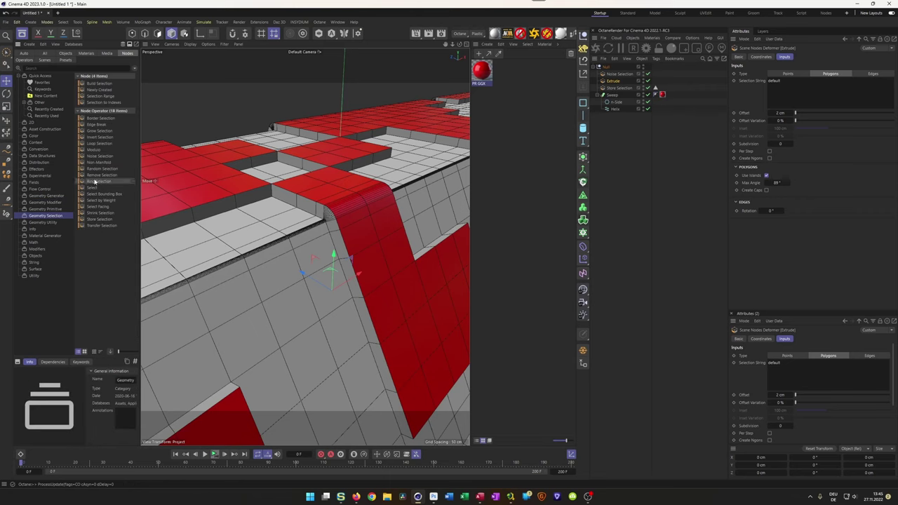
click(96, 131)
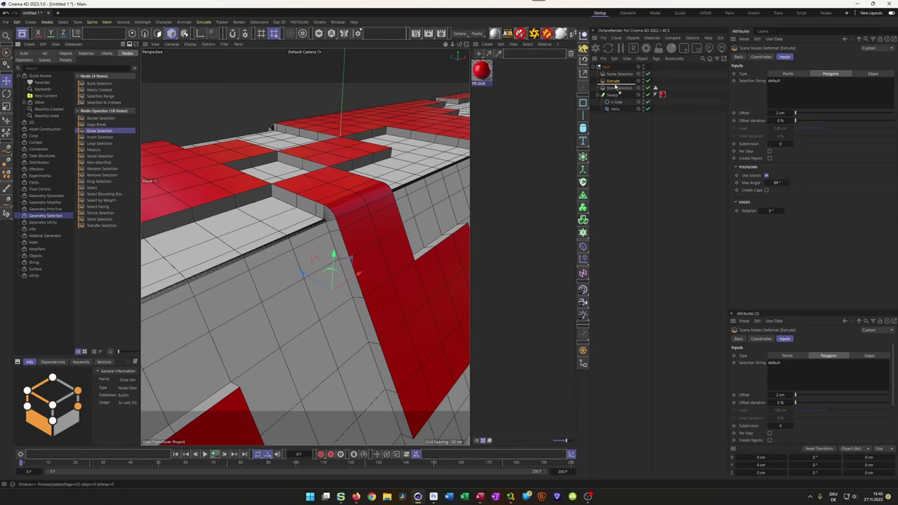
drag(615, 85, 615, 86)
alt+drag(292, 195, 345, 201)
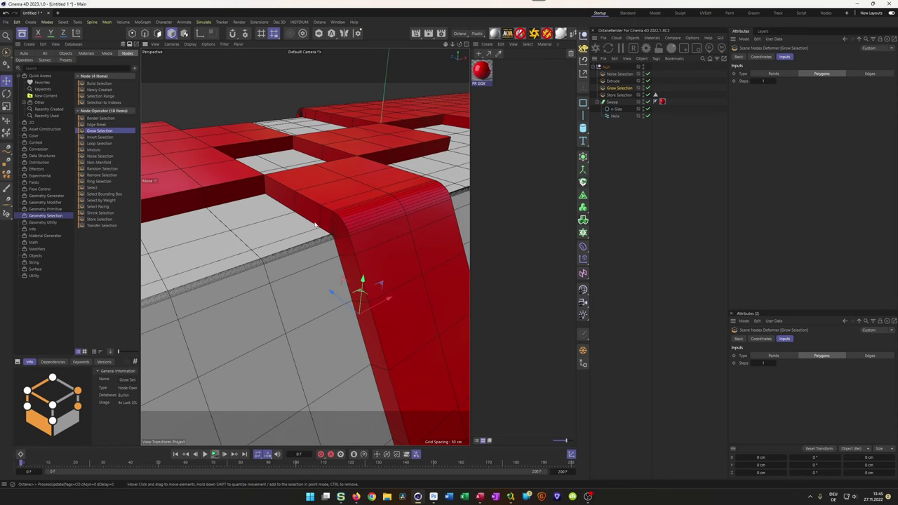
- Wrap the Null in a Subdivision Surface to inspect the smoothed shape, and disable the generator
click(608, 67)
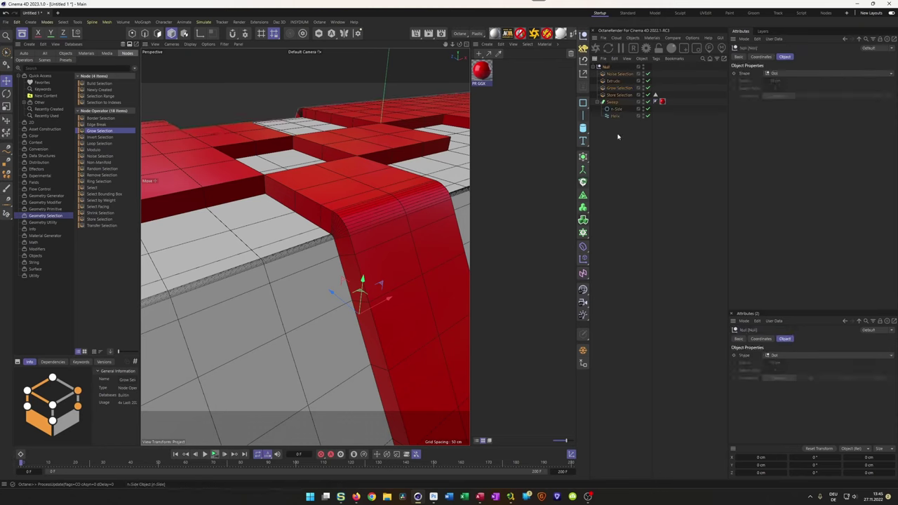
alt+click(583, 158)
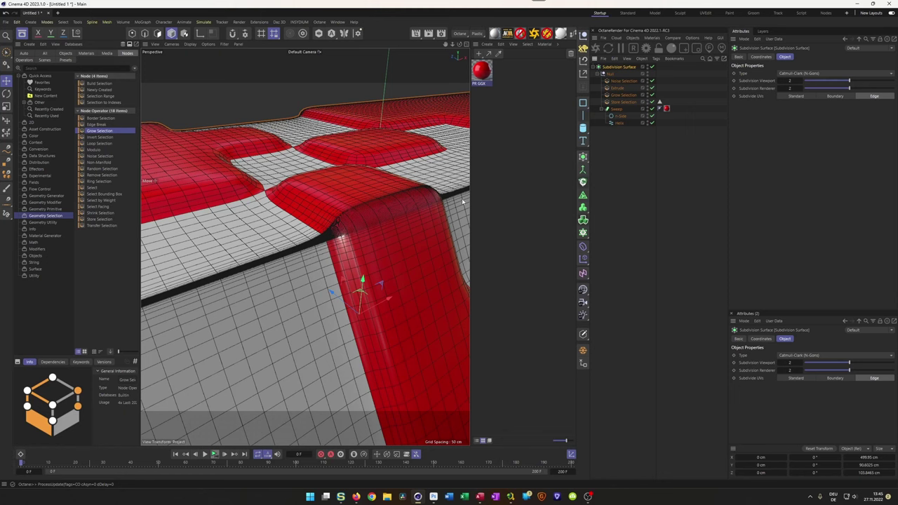
alt+drag(316, 218, 296, 214)
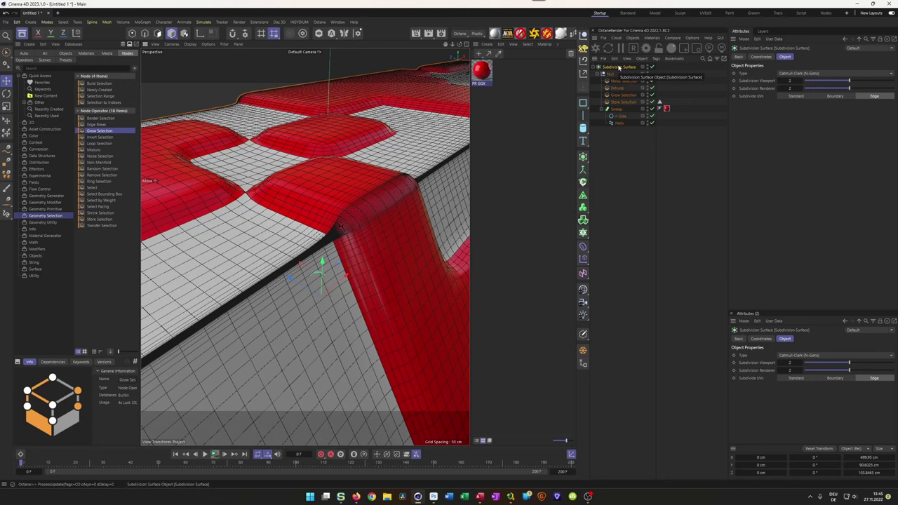
alt+drag(312, 206, 382, 201)
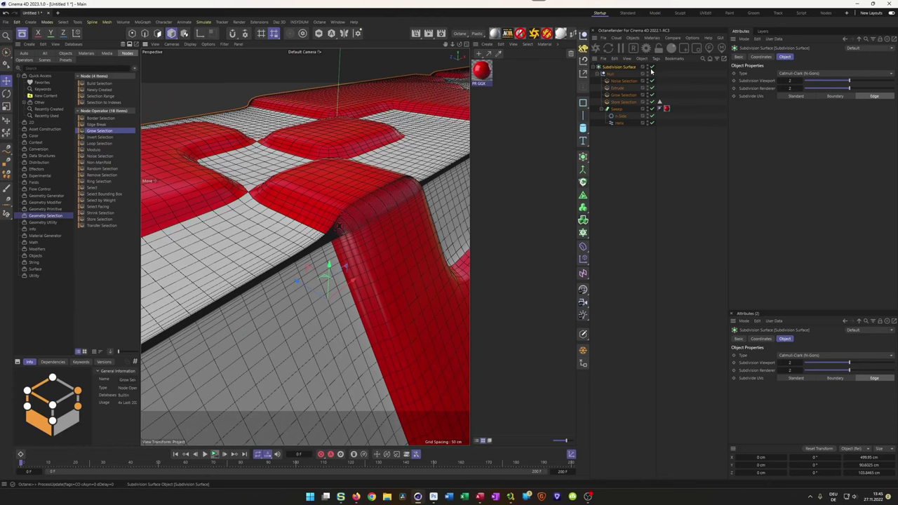
click(652, 67)
alt+drag(325, 225, 305, 244)
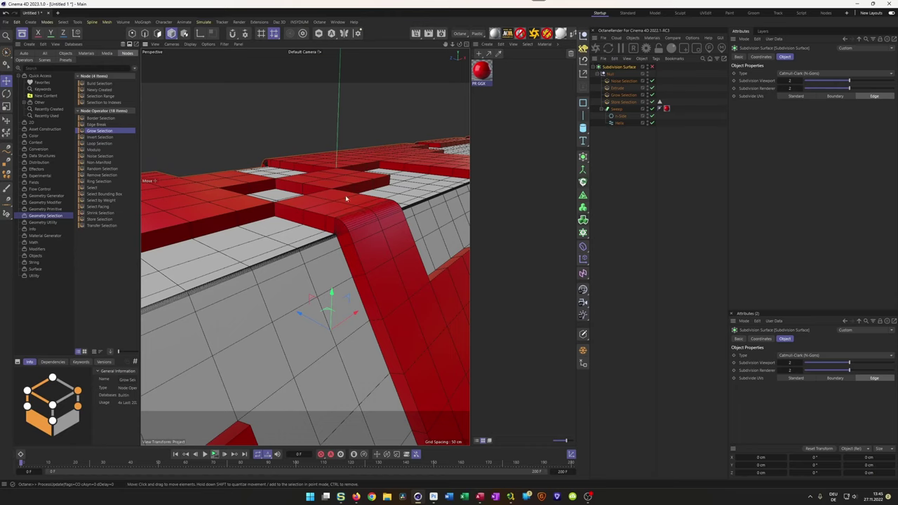
- Duplicate the Extrude to a position directly below the Store Selection and inspect the second raised layer
click(617, 103)
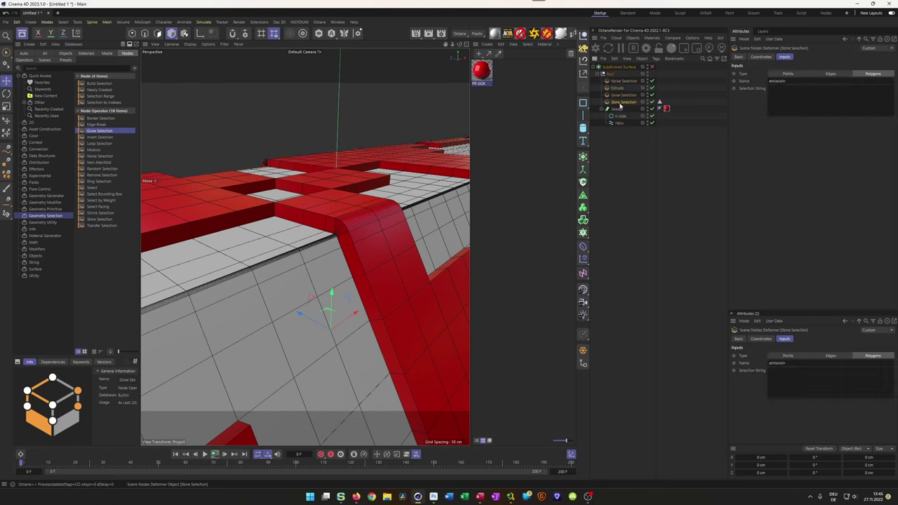
alt+right_drag(323, 223, 343, 209)
alt+drag(343, 209, 313, 210)
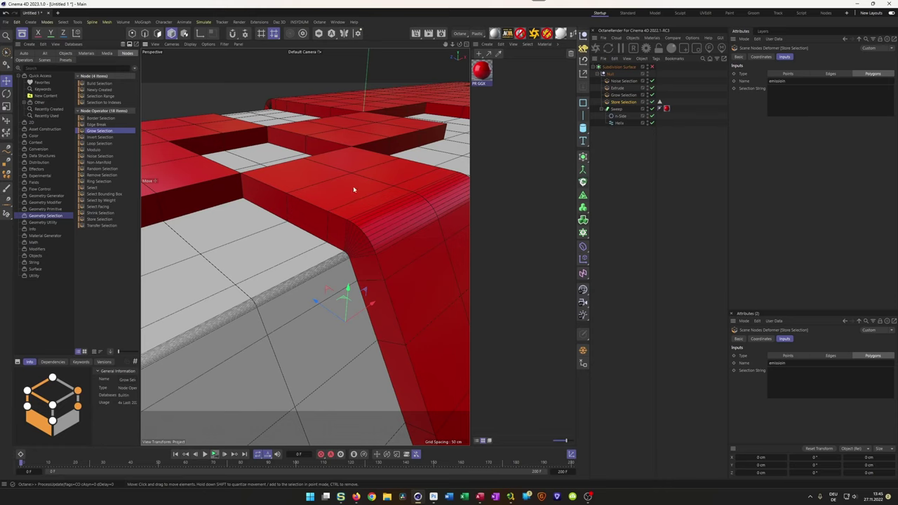
click(616, 88)
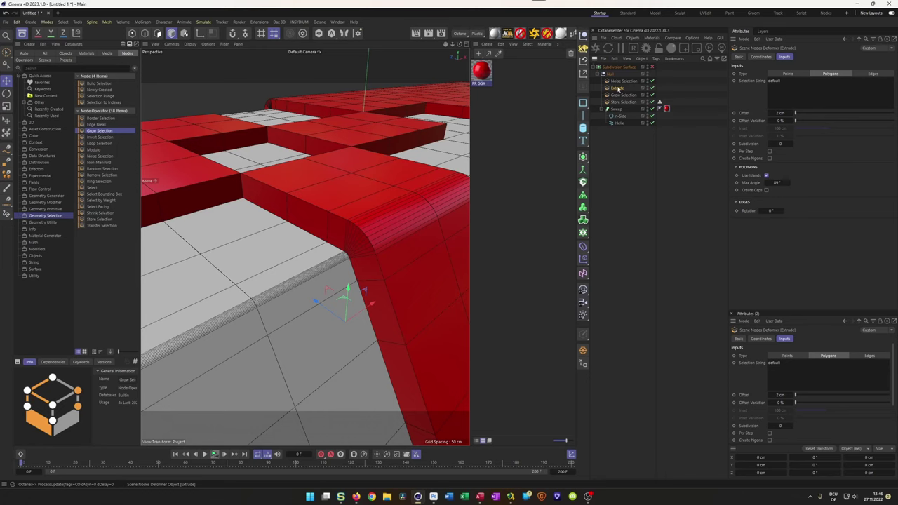
drag(616, 89, 619, 106)
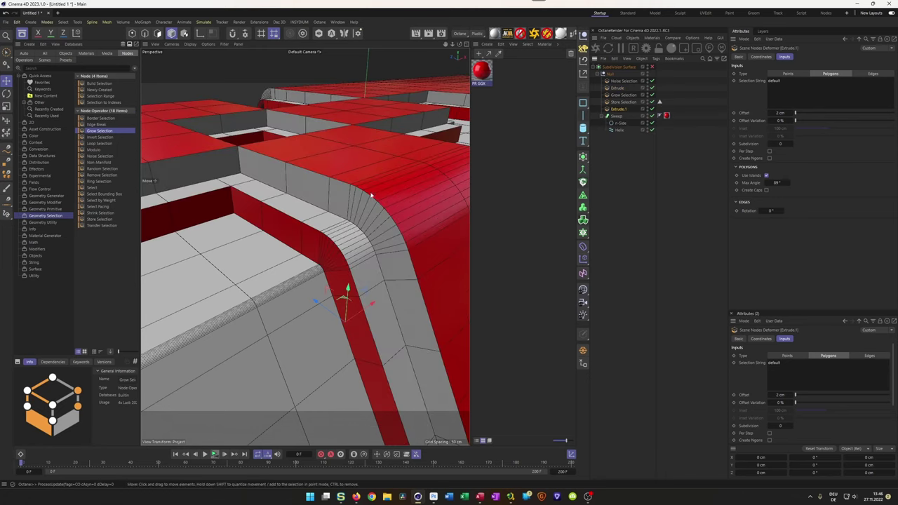
alt+drag(365, 202, 383, 234)
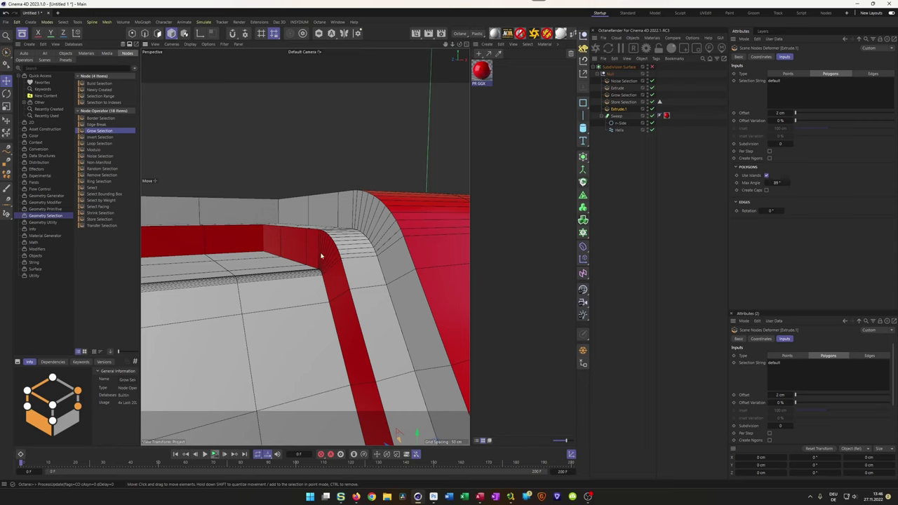
alt+drag(332, 254, 308, 242)
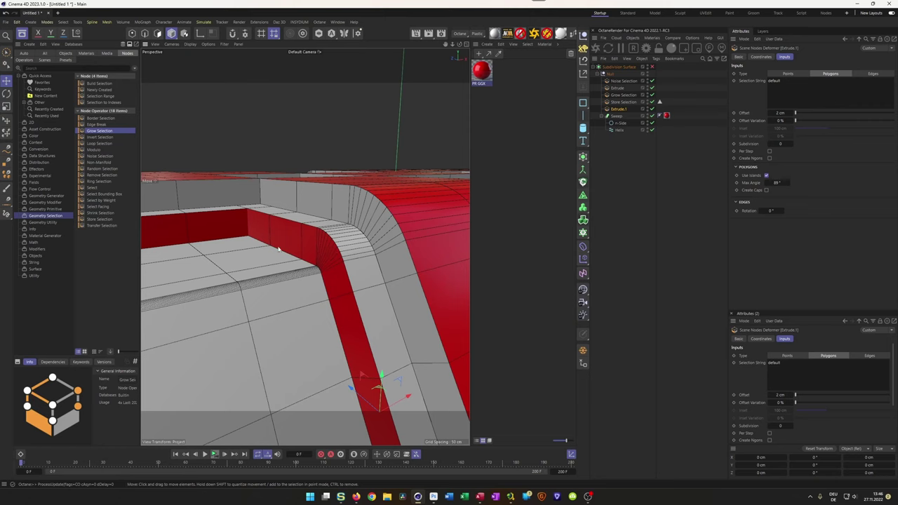
alt+drag(301, 244, 332, 214)
alt+drag(337, 164, 301, 245)
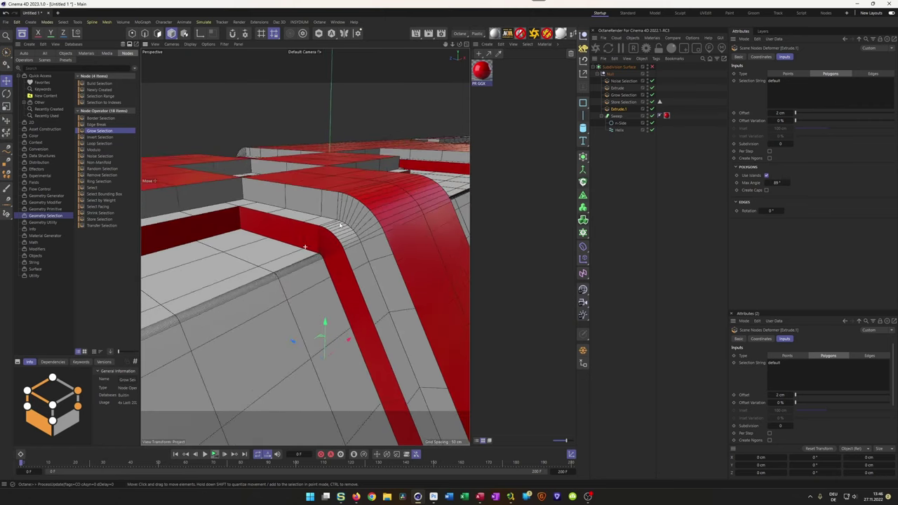
- Insert a Shrink Selection node between the Store Selection and the second Extrude
click(621, 103)
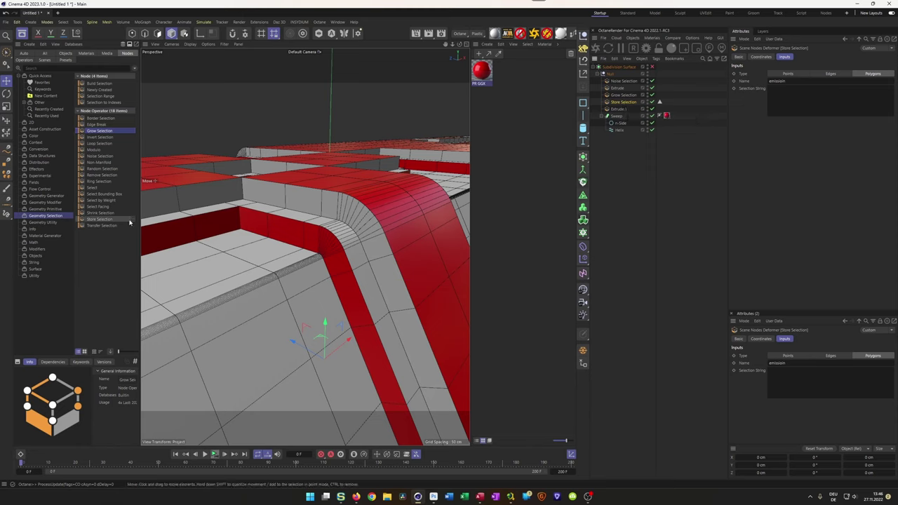
click(102, 212)
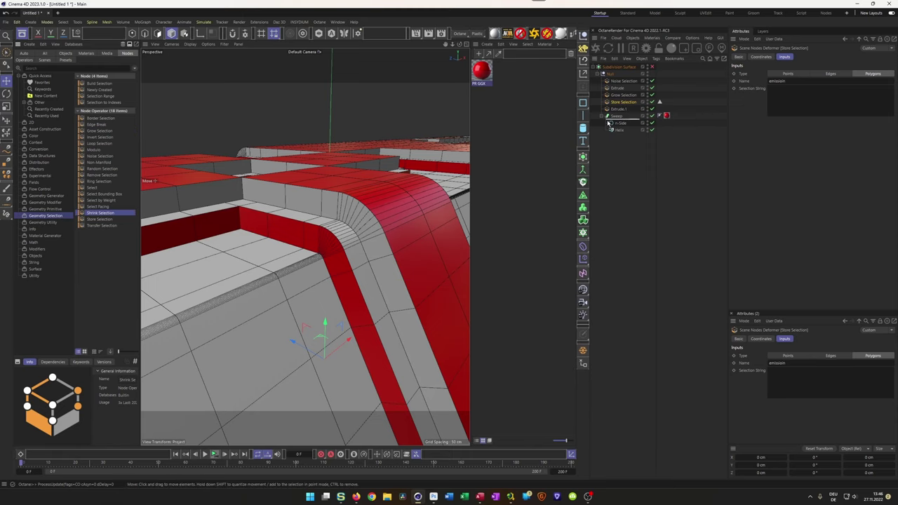
drag(626, 109, 625, 109)
alt+drag(302, 213, 328, 192)
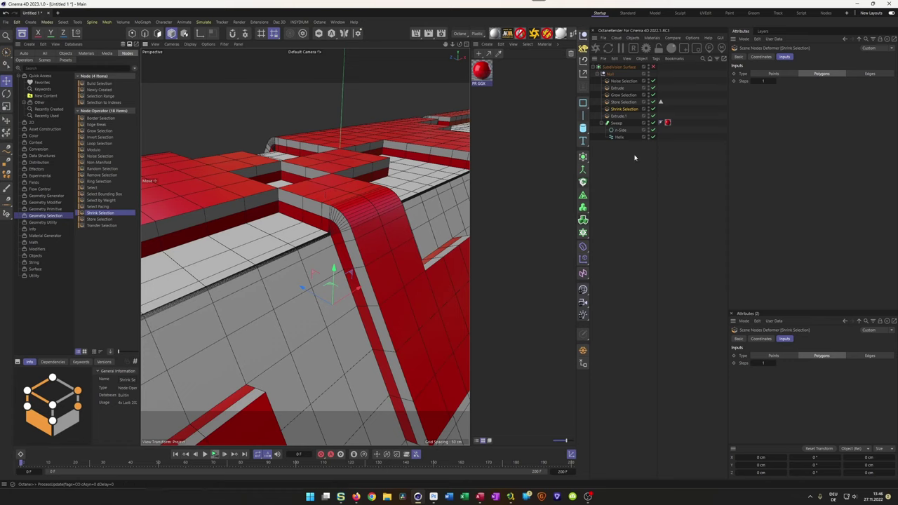
- Set the second Extrude's offset to 1 cm
click(620, 116)
double_click(779, 112)
text(1)
key(Return)
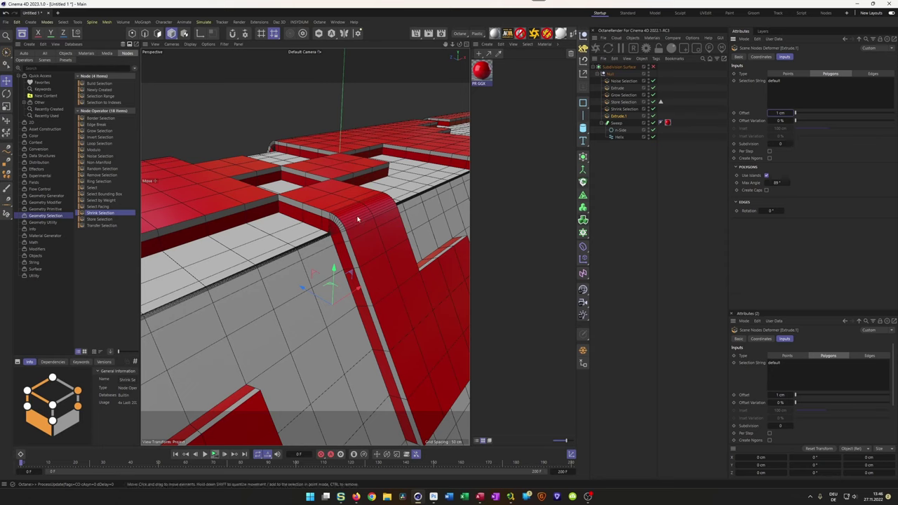
- Add another Store Selection below the second Extrude and name its polygon selection baseColor
click(630, 103)
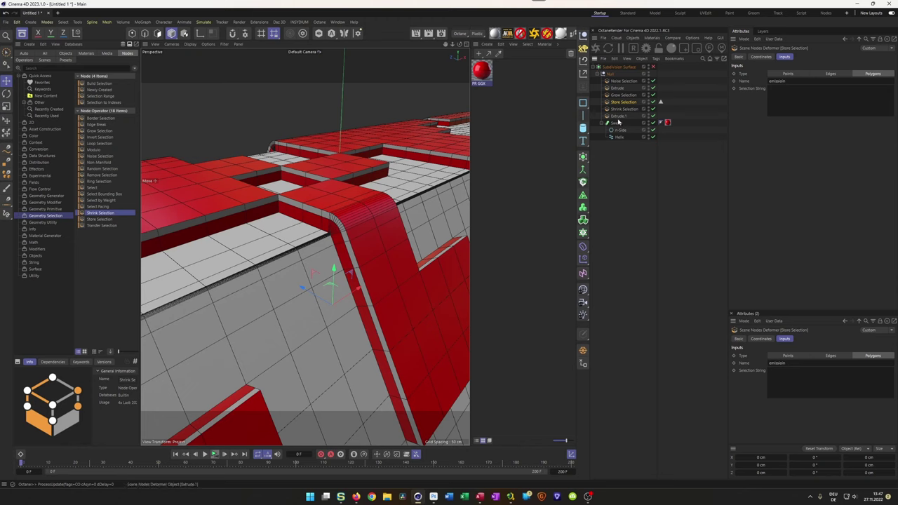
click(617, 118)
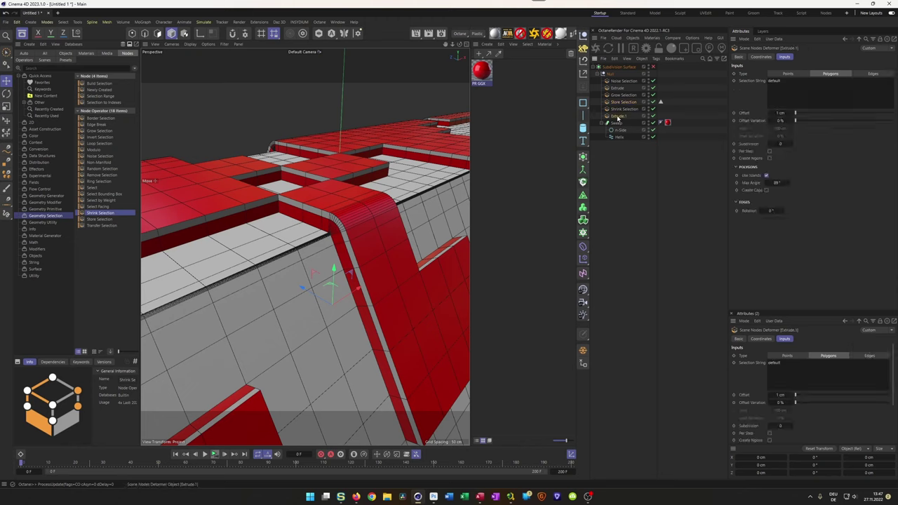
drag(99, 218, 620, 120)
click(621, 127)
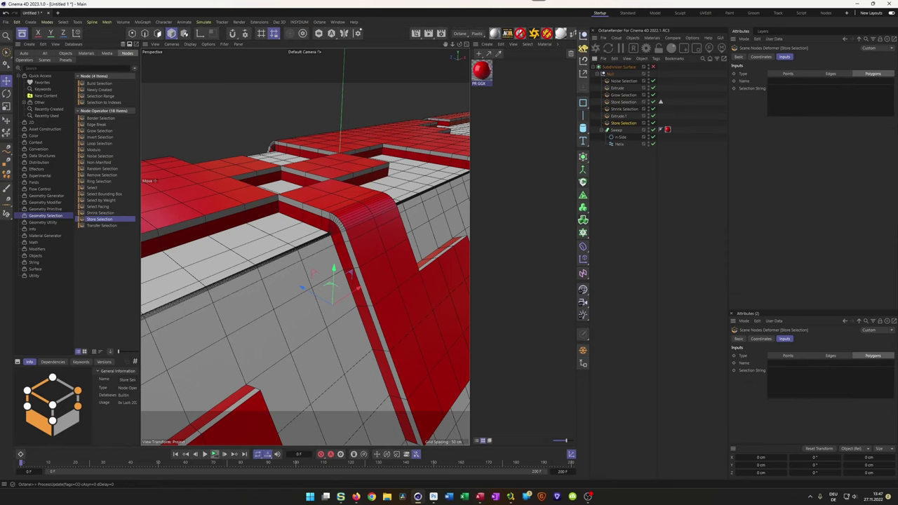
click(770, 81)
text(baseColor)
key(Return)
- Create a white PR GGX material for the Sweep, placing its tag before the red one and a copy after it
click(495, 34)
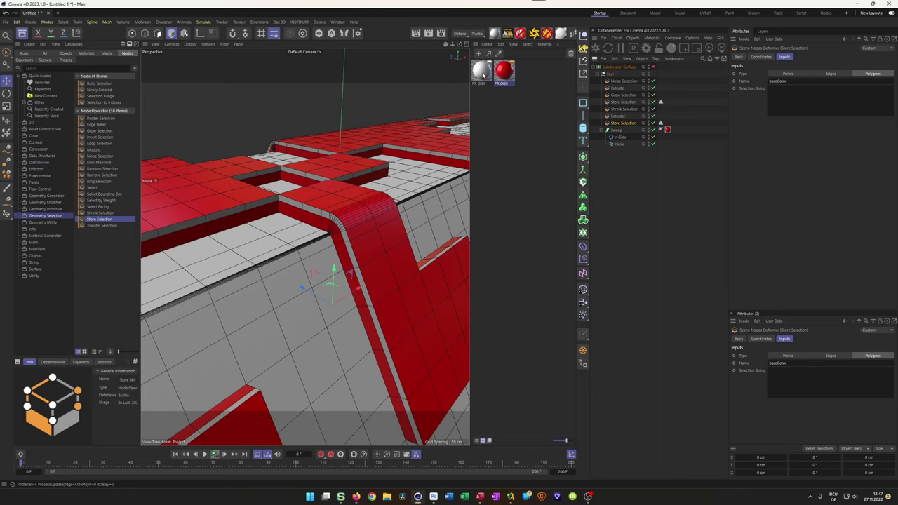
drag(482, 73, 618, 133)
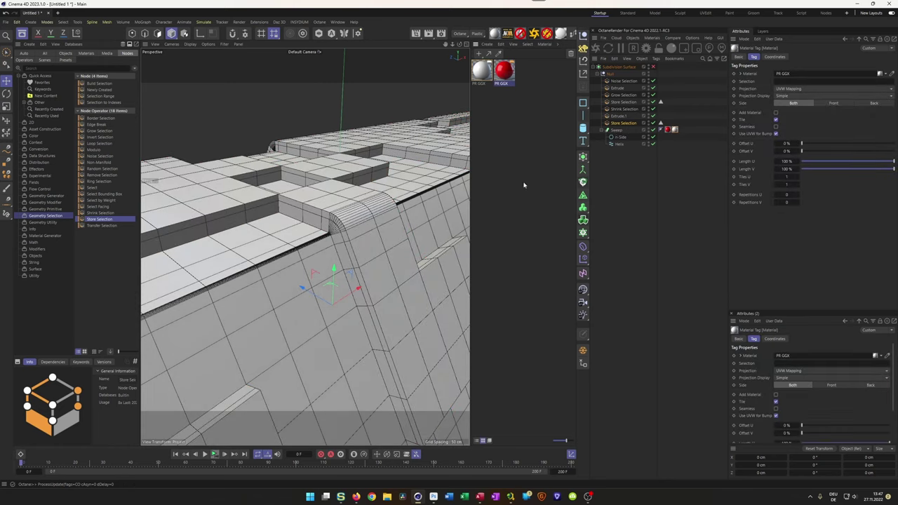
mouse_move(674, 130)
mouse_down()
mouse_move(666, 133)
mouse_move(677, 131)
mouse_up()
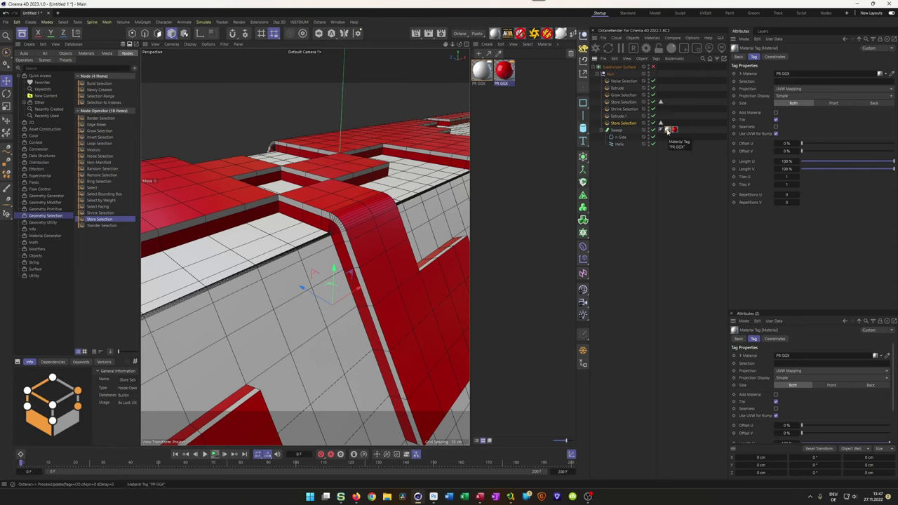
drag(667, 131, 681, 133)
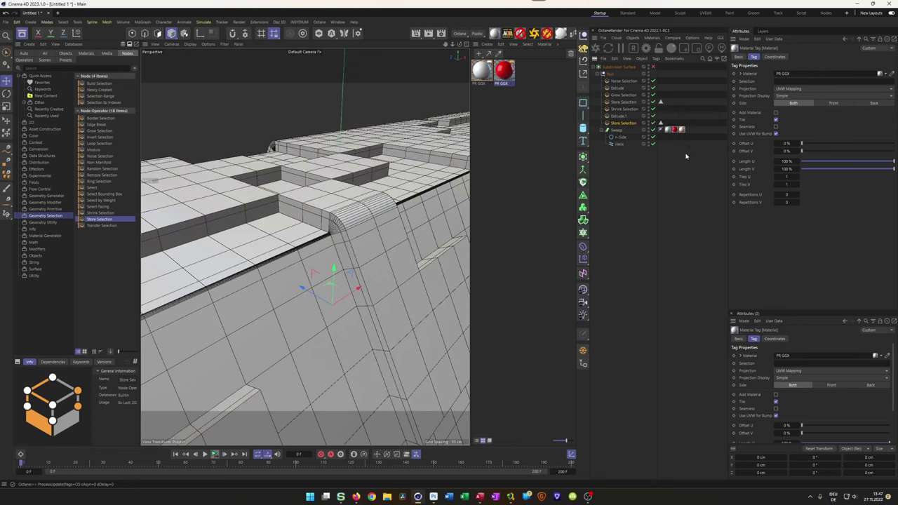
- Restrict the last white material tag to the baseColor polygon selection and inspect the red grooves along the tube
click(660, 124)
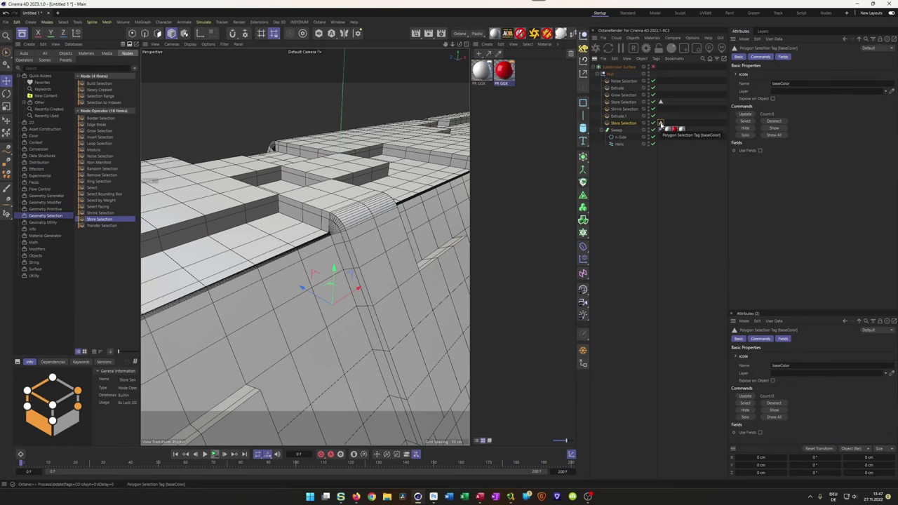
click(681, 130)
drag(661, 124, 782, 83)
scroll(349, 215, down, 3)
mouse_move(349, 216)
alt+mouse_down()
mouse_move(365, 237)
mouse_move(340, 223)
alt+mouse_up()
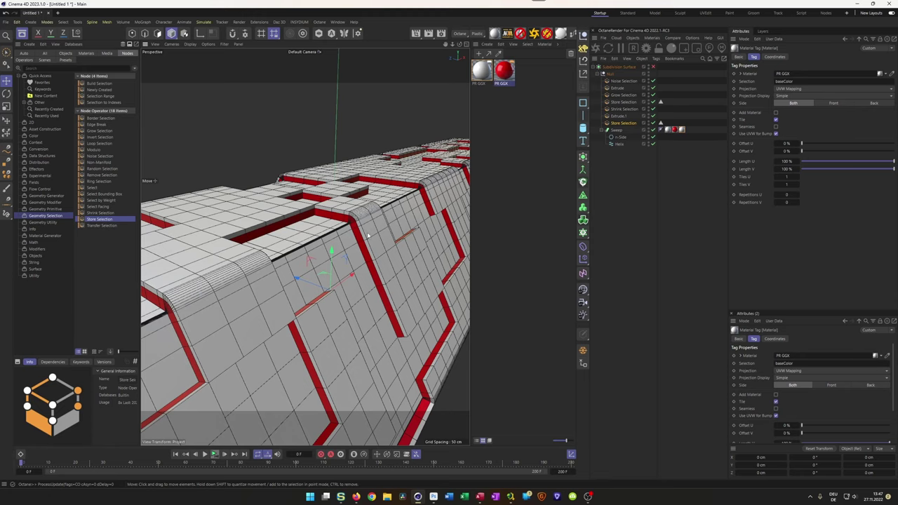
scroll(350, 209, up, 3)
alt+drag(349, 209, 254, 229)
scroll(328, 233, down, 5)
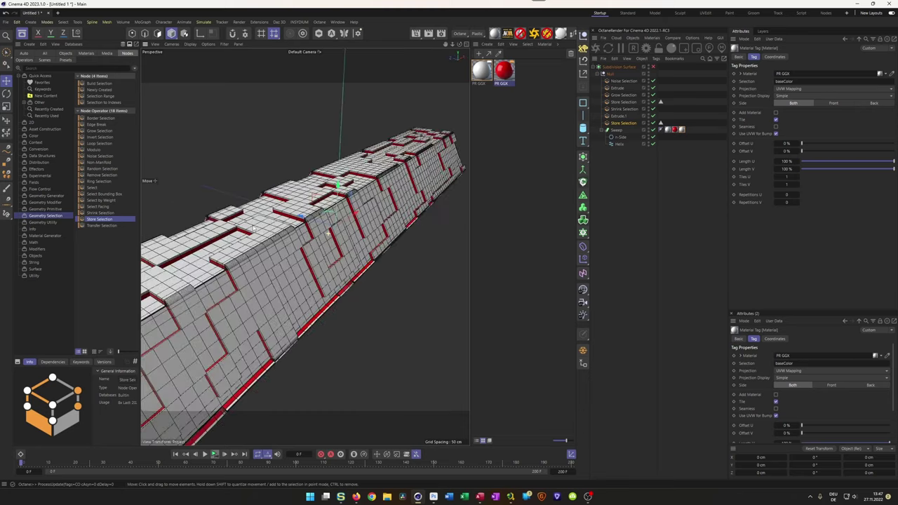
scroll(346, 194, up, 10)
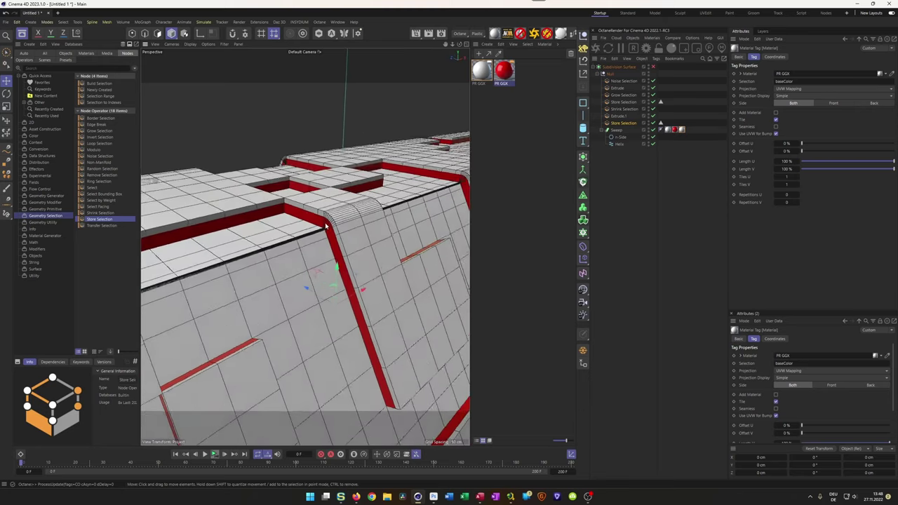
alt+drag(348, 219, 356, 221)
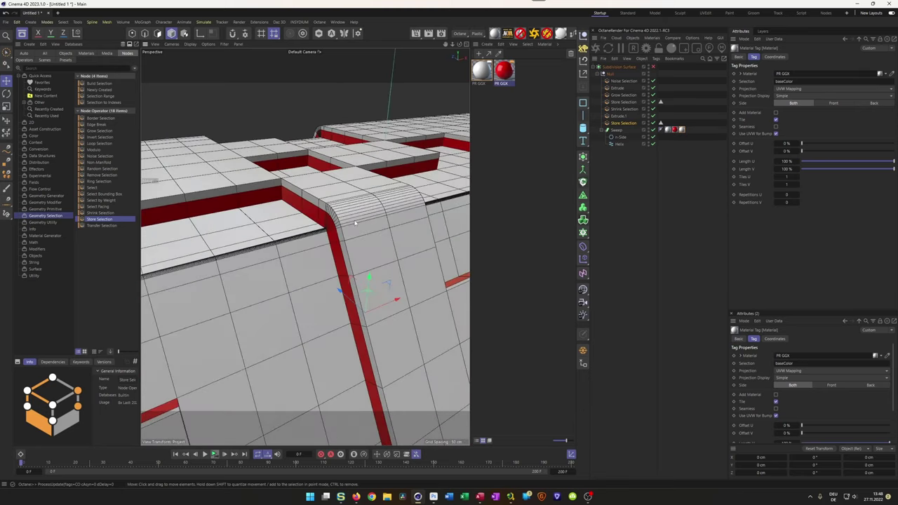
- Compare the red groove edges with the Subdivision Surface on and off, in plain shading and with wireframe lines
click(653, 68)
scroll(360, 228, down, 3)
key(n)
key(a)
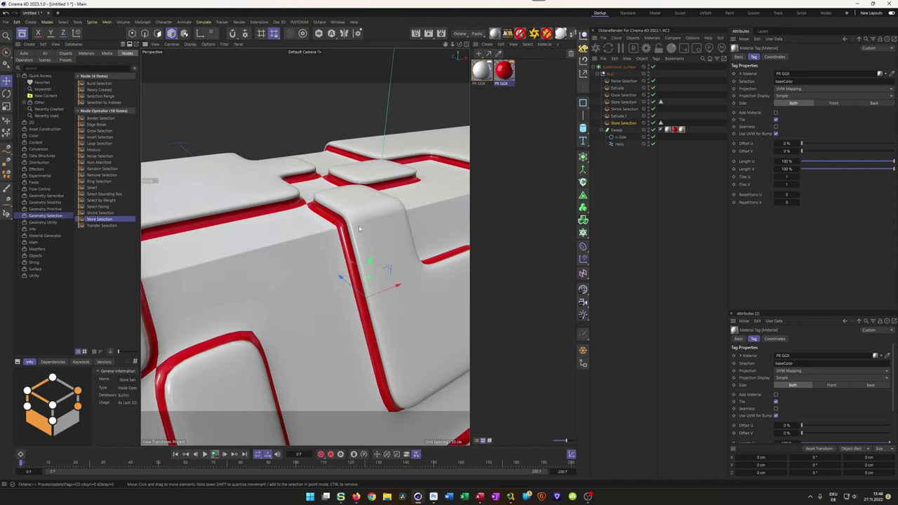
alt+drag(355, 233, 379, 94)
scroll(337, 212, up, 5)
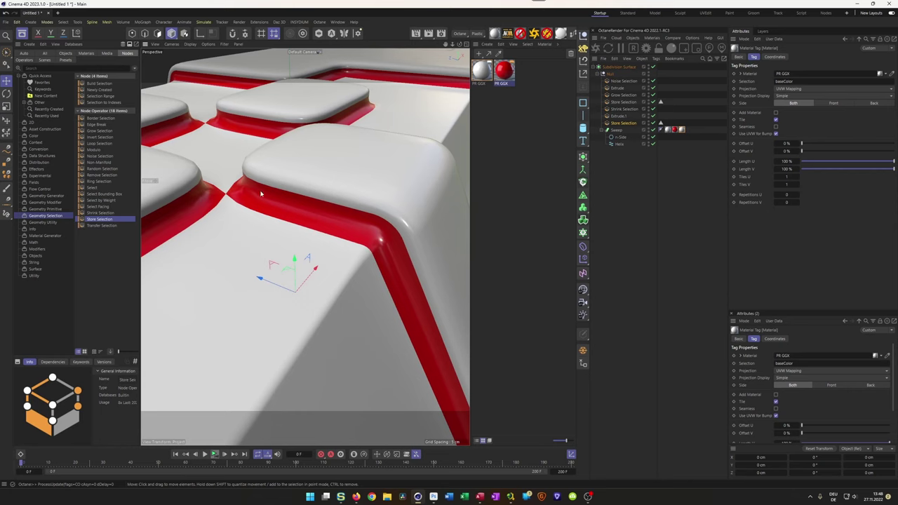
alt+drag(307, 218, 343, 241)
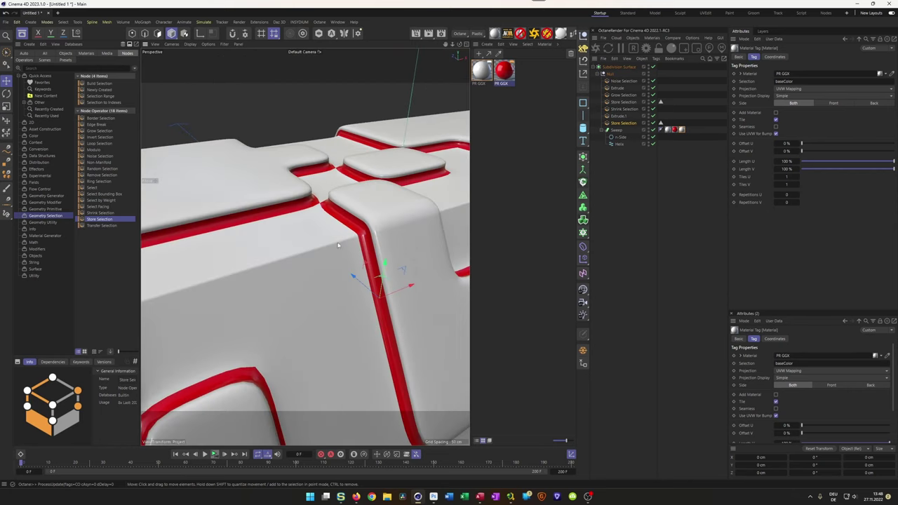
click(653, 67)
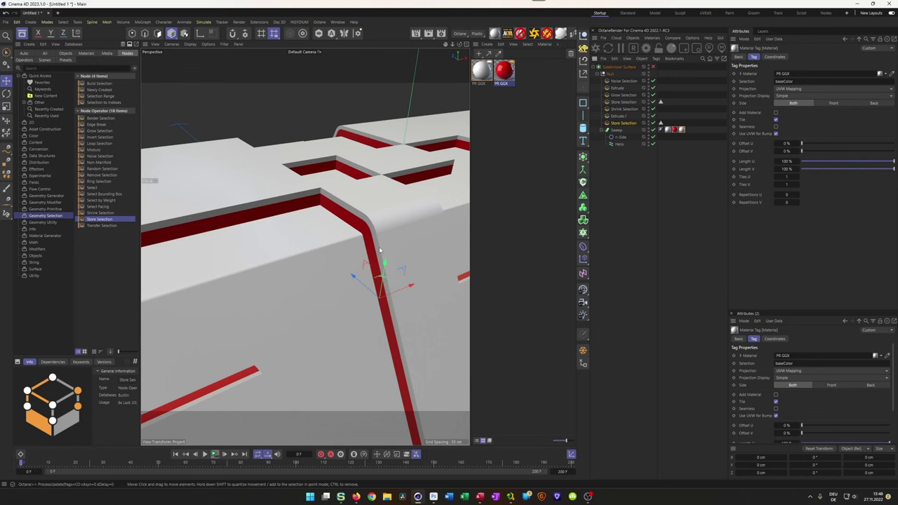
key(n)
key(b)
alt+drag(383, 246, 448, 240)
- Add a Chamfer modifier below the baseColor Store Selection, set it to Edges and its size to 0.5 cm
click(621, 123)
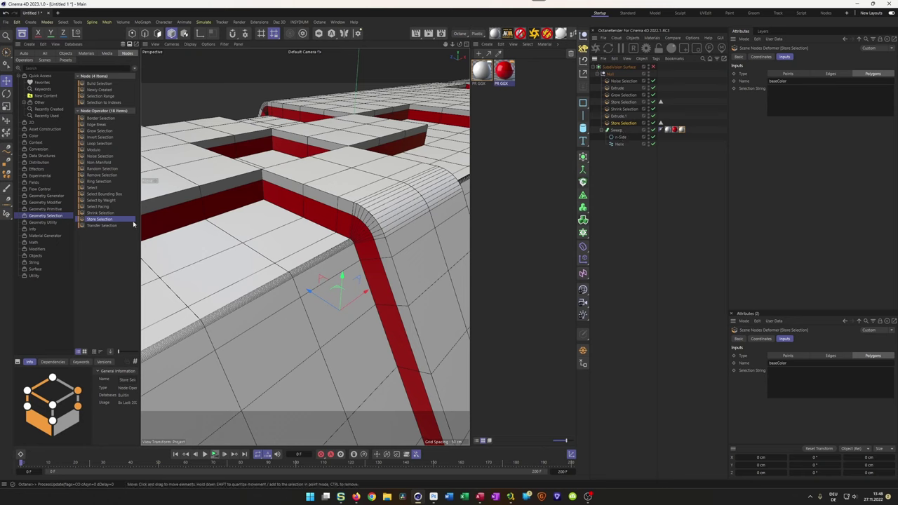
click(45, 202)
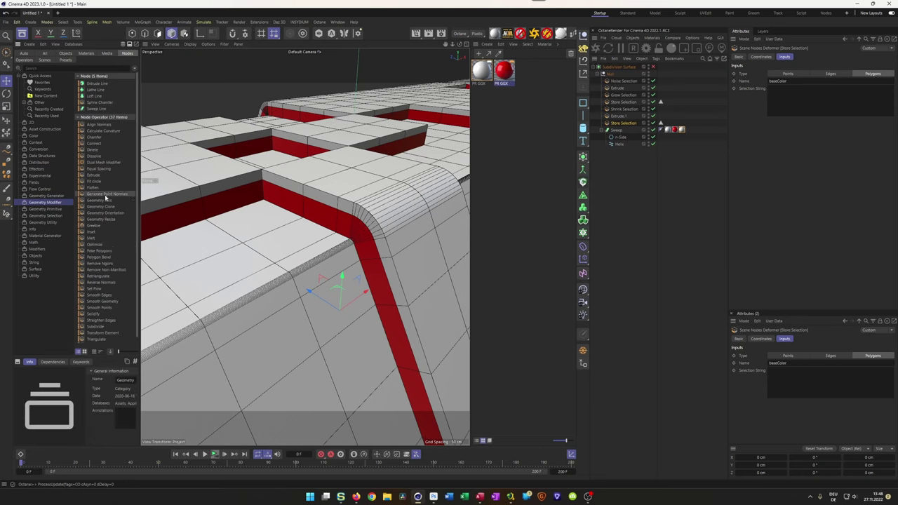
drag(95, 137, 620, 129)
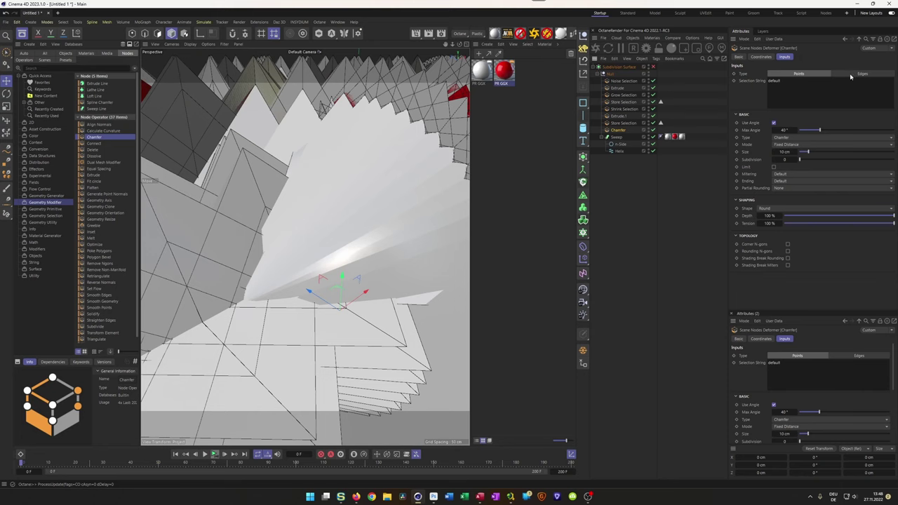
click(850, 74)
double_click(784, 152)
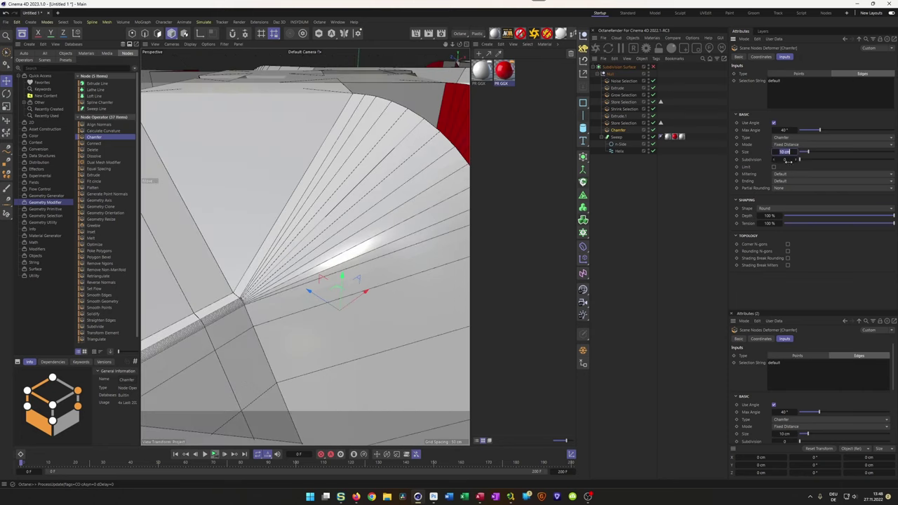
text(1)
key(Return)
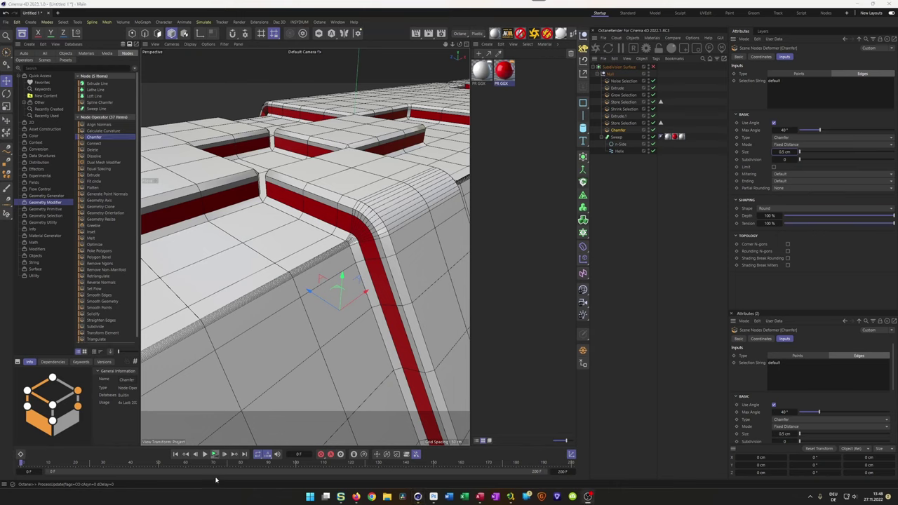
- Inspect the chamfered groove edges in plain shading with the Subdivision Surface temporarily enabled
alt+right_drag(346, 219, 336, 229)
mouse_move(345, 220)
alt+mouse_down()
mouse_move(367, 246)
mouse_move(307, 231)
mouse_move(272, 197)
mouse_move(287, 231)
mouse_move(278, 242)
alt+mouse_up()
click(652, 67)
key(n)
key(a)
alt+drag(344, 278, 195, 248)
scroll(282, 249, up, 5)
scroll(262, 263, down, 5)
alt+drag(263, 264, 328, 287)
scroll(352, 220, up, 5)
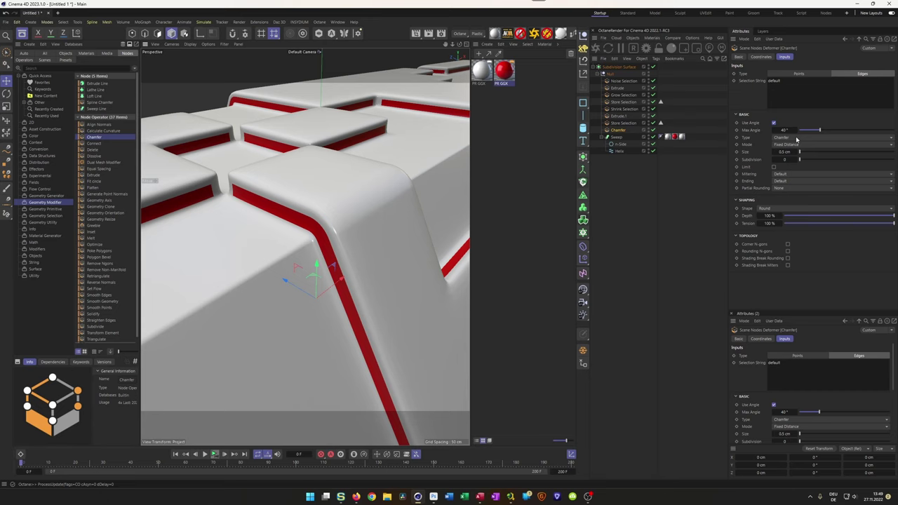
click(653, 67)
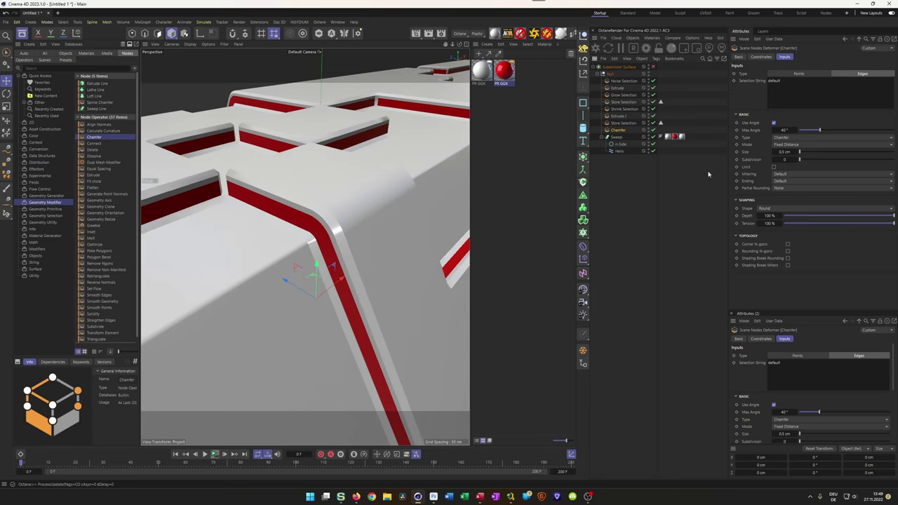
- Set the Chamfer type to Solid and check the grooves with and without subdivision smoothing
click(798, 139)
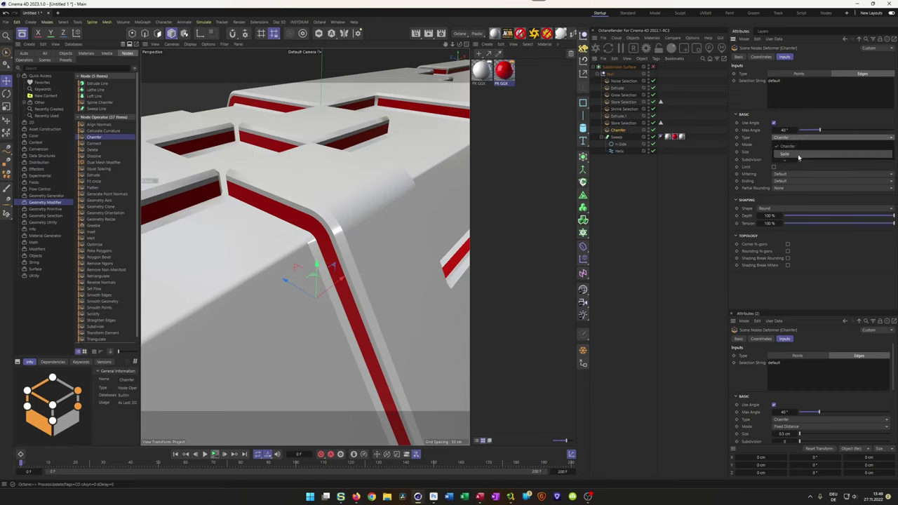
click(798, 155)
alt+drag(316, 204, 245, 236)
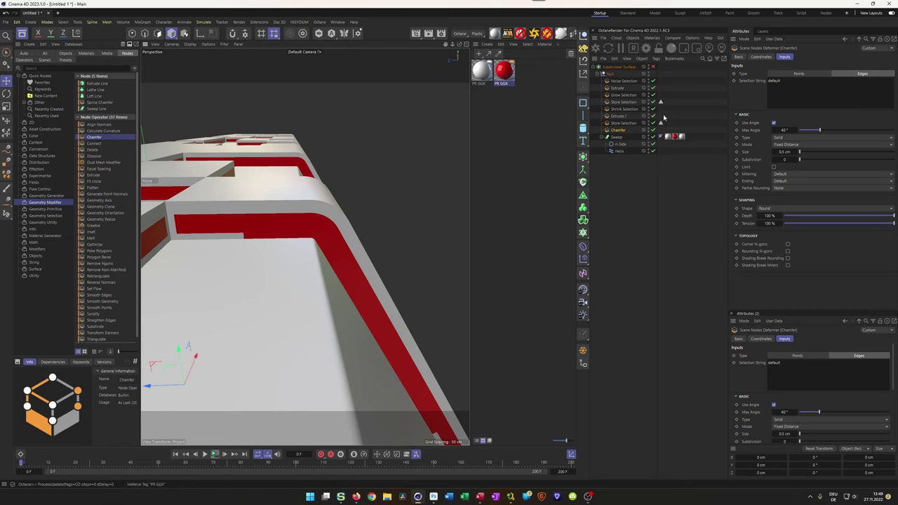
click(652, 67)
mouse_move(316, 238)
alt+mouse_down()
mouse_move(384, 243)
mouse_move(220, 234)
mouse_move(273, 221)
mouse_move(345, 229)
mouse_move(324, 231)
alt+mouse_up()
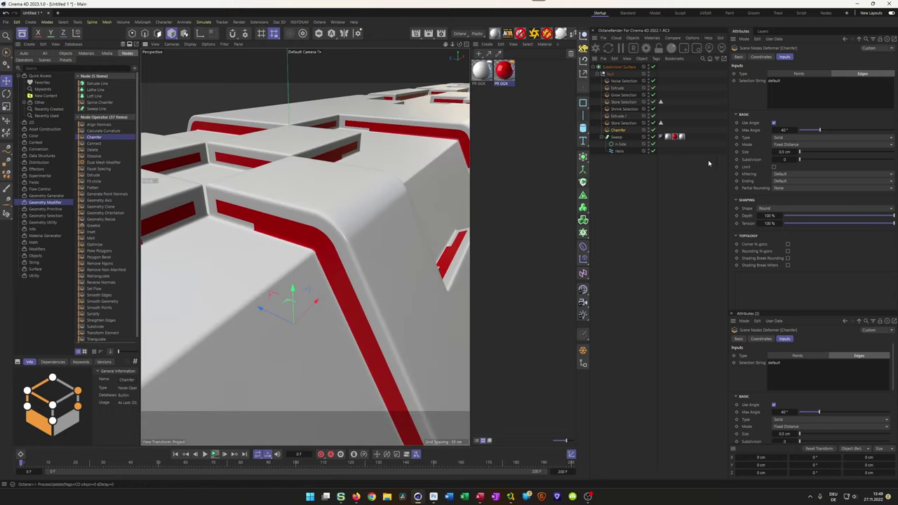
- Disable the Chamfer modifier and examine the sharp inner corner of the groove without subdivision
click(652, 131)
click(652, 67)
alt+drag(338, 229, 366, 237)
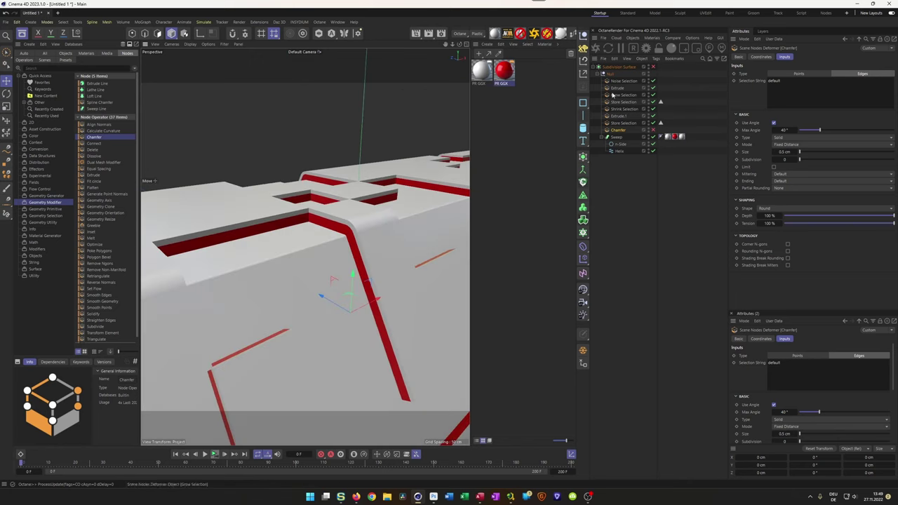
scroll(332, 228, up, 7)
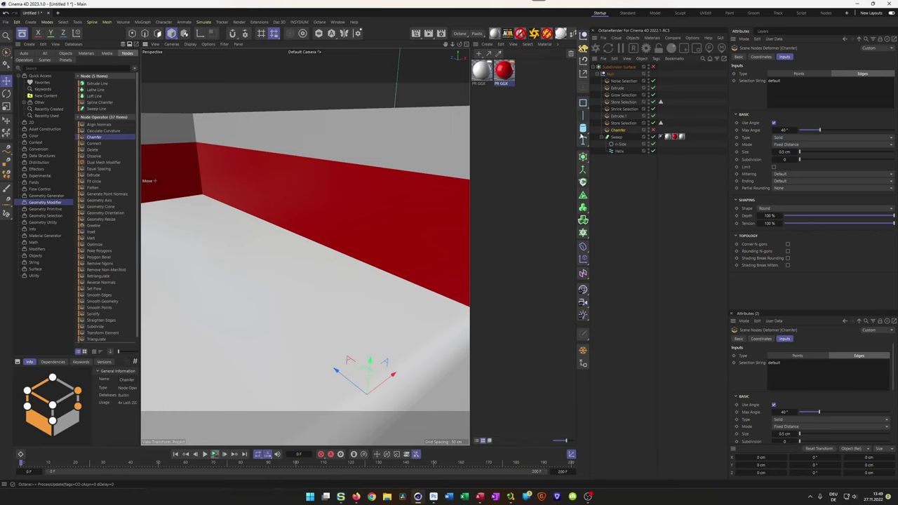
scroll(416, 190, down, 8)
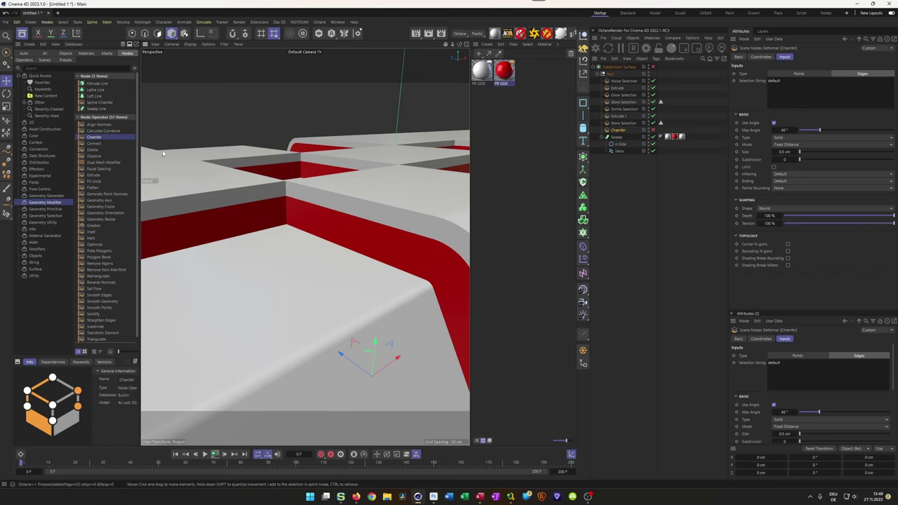
- Insert another Extrude directly below the Noise Selection, with a 0.2 cm offset and Use Islands enabled
click(92, 175)
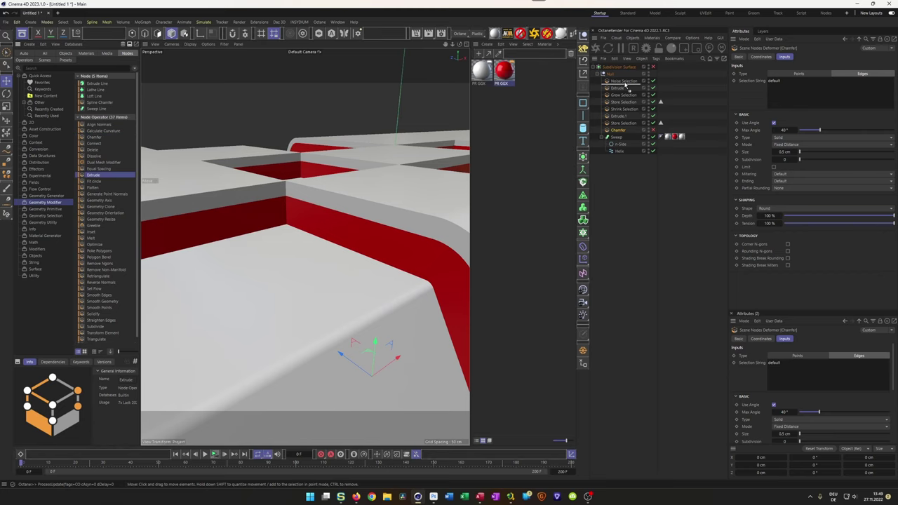
drag(626, 85, 623, 85)
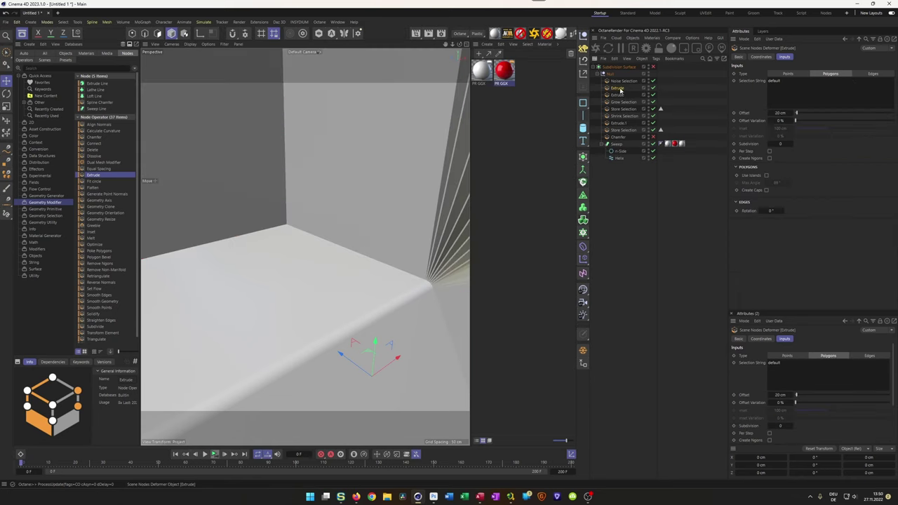
double_click(780, 112)
text(.2)
key(Return)
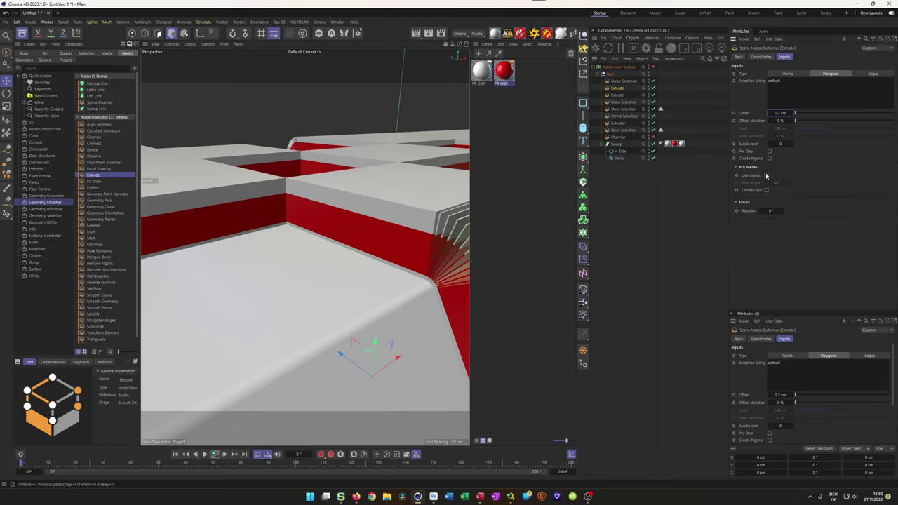
click(765, 175)
alt+right_drag(346, 242, 353, 239)
alt+drag(354, 240, 397, 233)
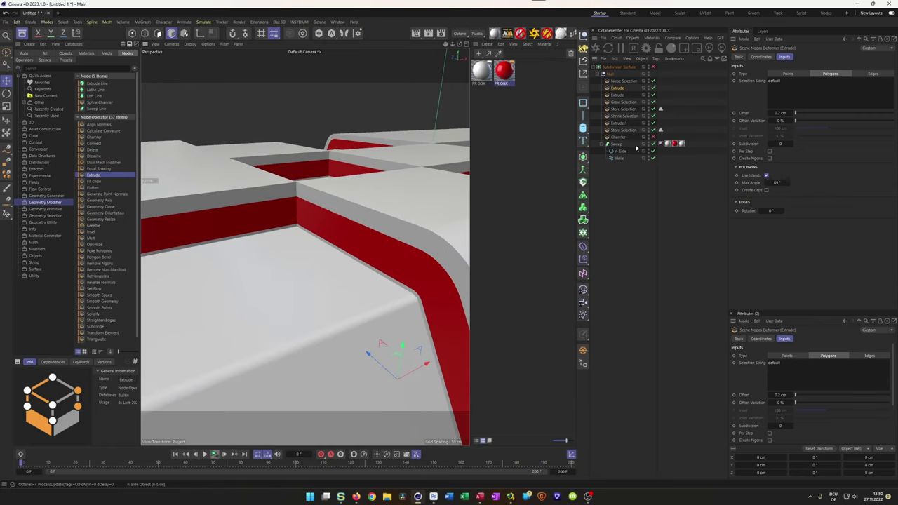
- Inspect the new supporting edge at the groove base with subdivision on and off and wireframe lines shown
click(652, 67)
alt+drag(351, 232, 452, 239)
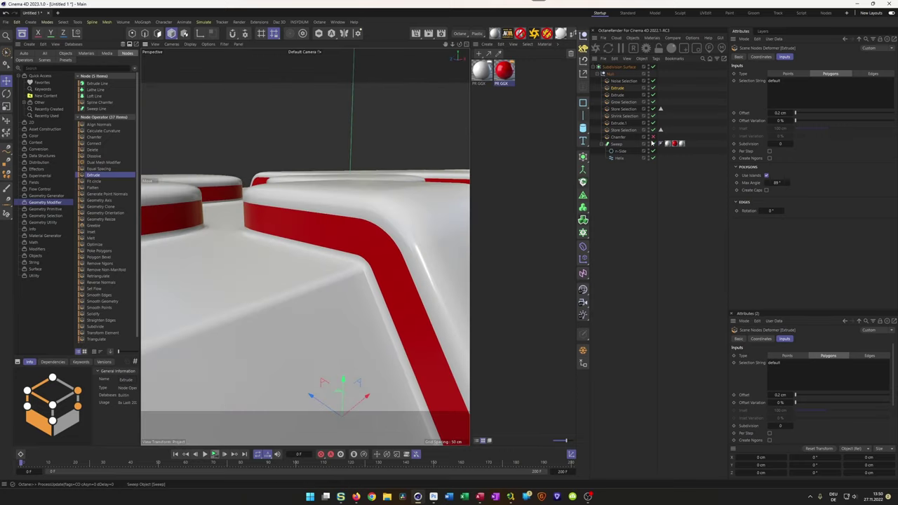
alt+drag(337, 259, 423, 268)
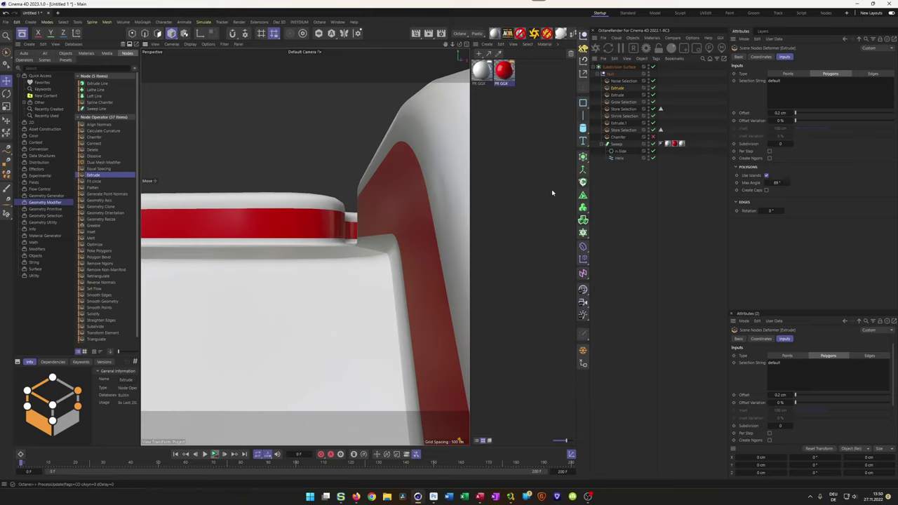
key(n)
key(b)
alt+drag(393, 255, 345, 226)
click(653, 68)
alt+drag(382, 250, 340, 263)
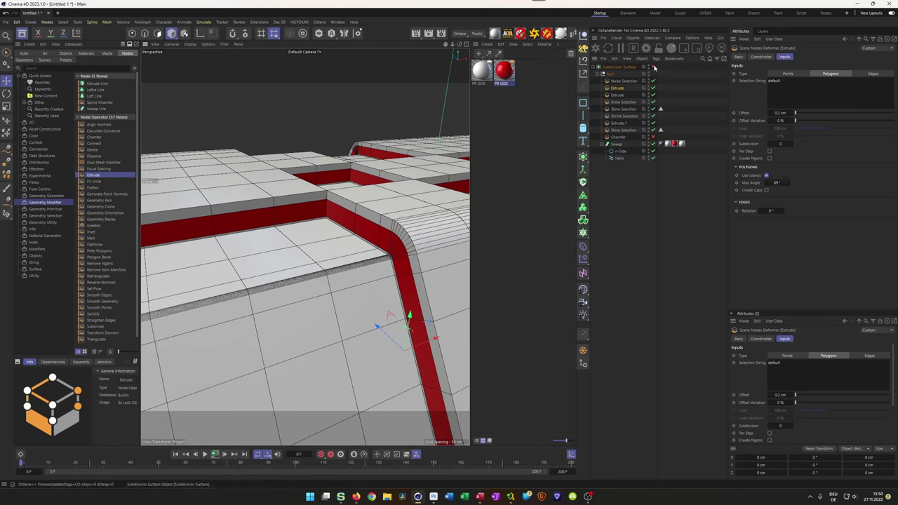
- Enable the Subdivision Surface, raise its viewport subdivision to 3, and display the tube without wireframe lines
click(653, 67)
alt+right_drag(386, 238, 439, 216)
alt+drag(313, 280, 334, 301)
alt+drag(343, 314, 361, 303)
click(626, 68)
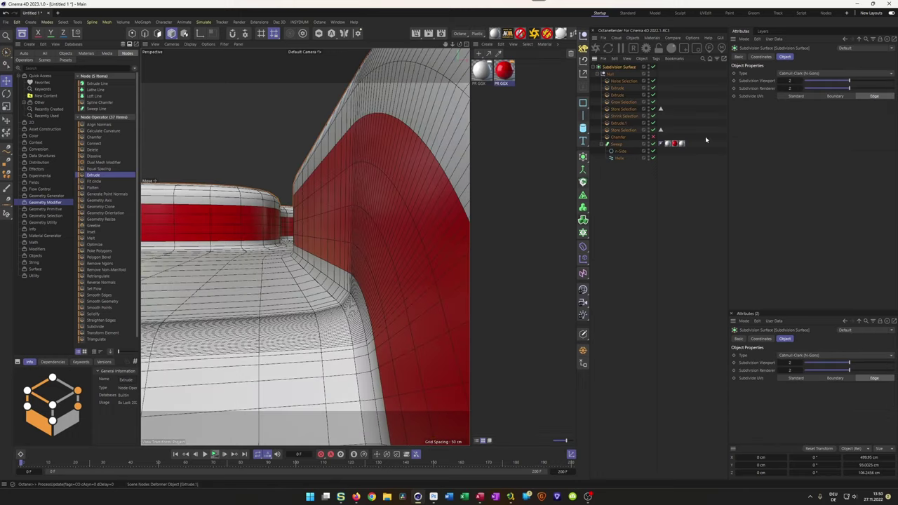
click(801, 81)
alt+drag(400, 295, 283, 274)
key(n)
key(a)
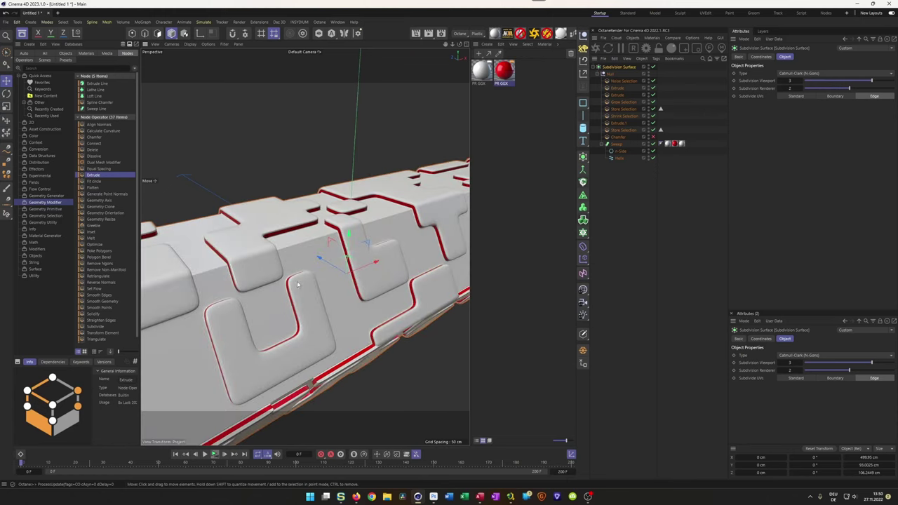
- Examine the smoothed plates and grooves up close, comparing them with the snake reference on Instagram in the browser
mouse_move(274, 322)
alt+mouse_down()
mouse_move(374, 306)
mouse_move(335, 300)
mouse_move(366, 296)
alt+mouse_up()
scroll(375, 306, up, 5)
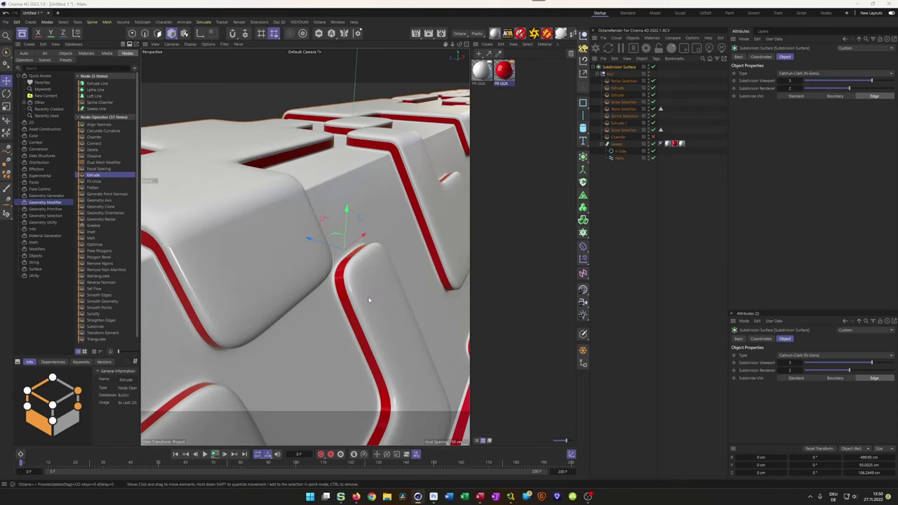
alt+drag(370, 326, 386, 324)
click(356, 496)
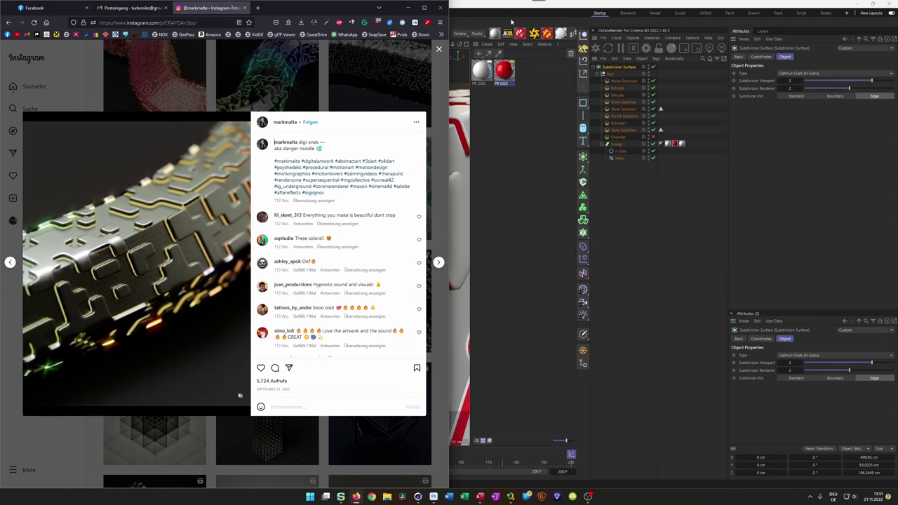
click(511, 21)
alt+drag(391, 210, 432, 155)
scroll(295, 305, up, 4)
alt+drag(315, 301, 320, 326)
scroll(343, 330, up, 3)
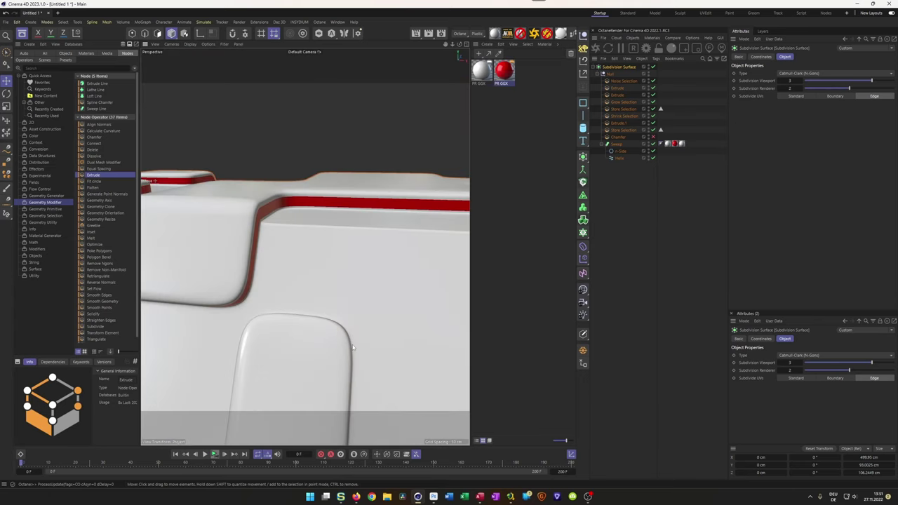
scroll(343, 324, down, 3)
alt+drag(322, 285, 421, 245)
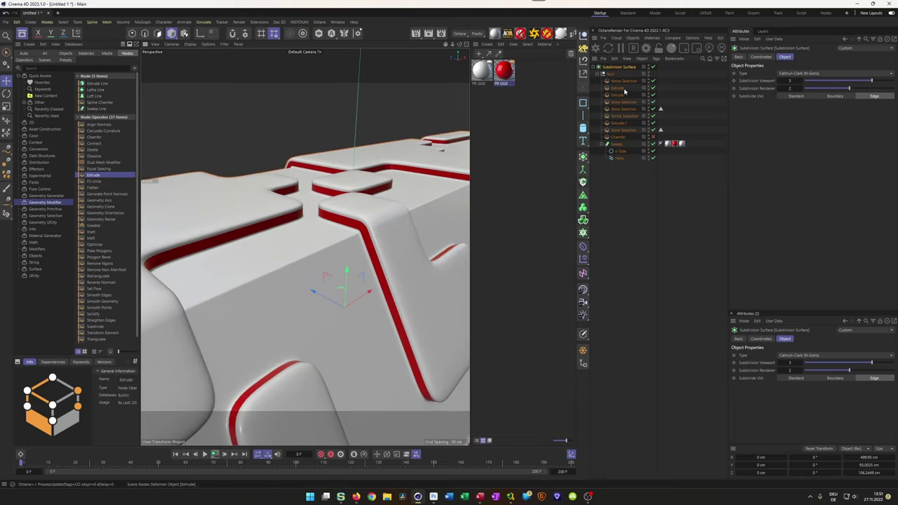
- Rename the Extrude directly below the Noise Selection as ExtrudeBevel
click(623, 90)
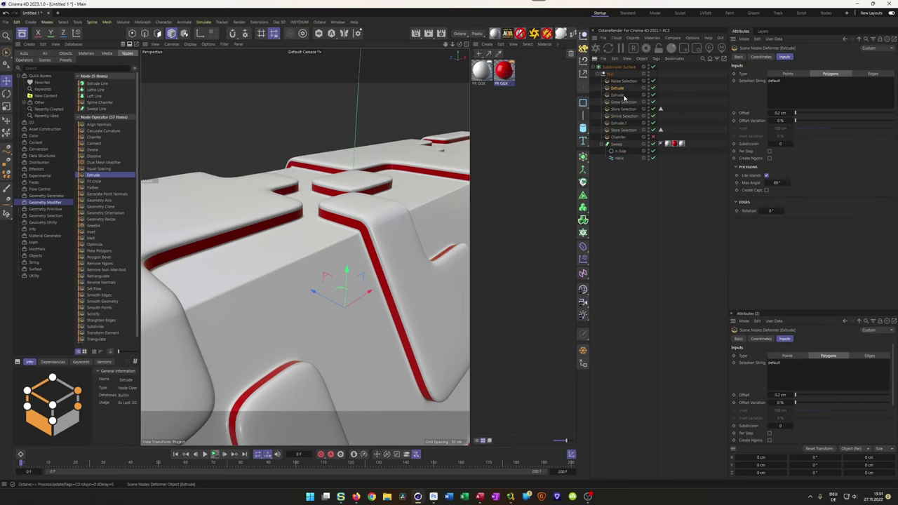
double_click(622, 89)
text(Bevel)
key(Return)
- Set the ExtrudeBevel offset to 0.1 cm and check the tighter edge around the raised plates
click(780, 112)
key(BackSpace)
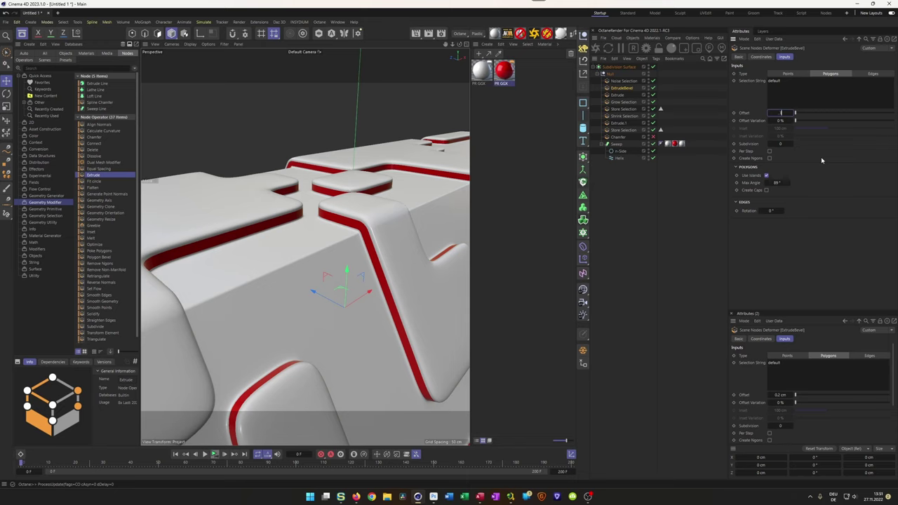
mouse_move(355, 225)
alt+right_down()
mouse_move(398, 225)
mouse_move(363, 225)
alt+right_up()
mouse_move(361, 234)
alt+mouse_down()
mouse_move(310, 226)
mouse_move(374, 222)
alt+mouse_up()
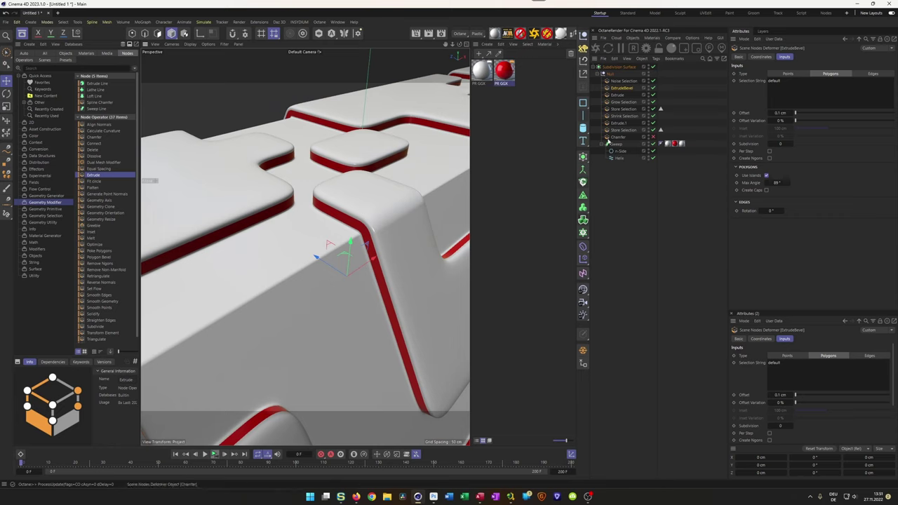
- Review the settings of the disabled Chamfer modifier
click(617, 136)
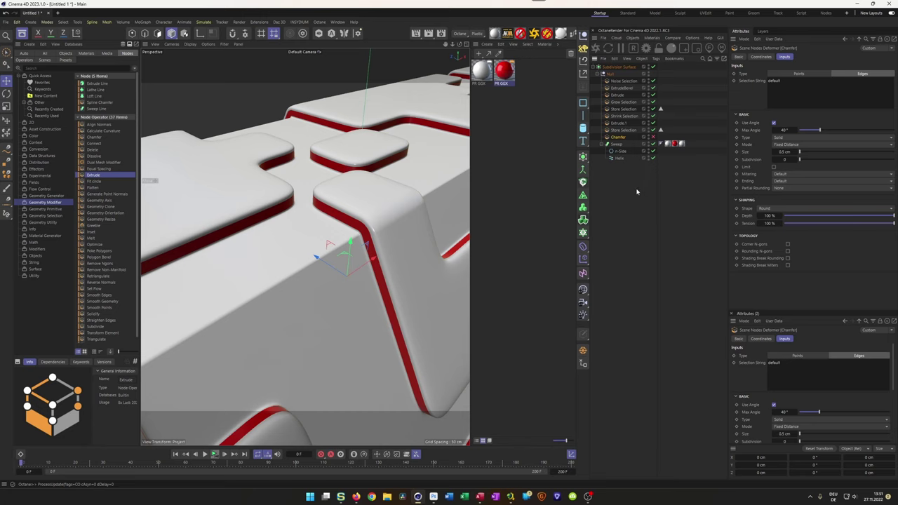
alt+middle_drag(373, 215, 344, 230)
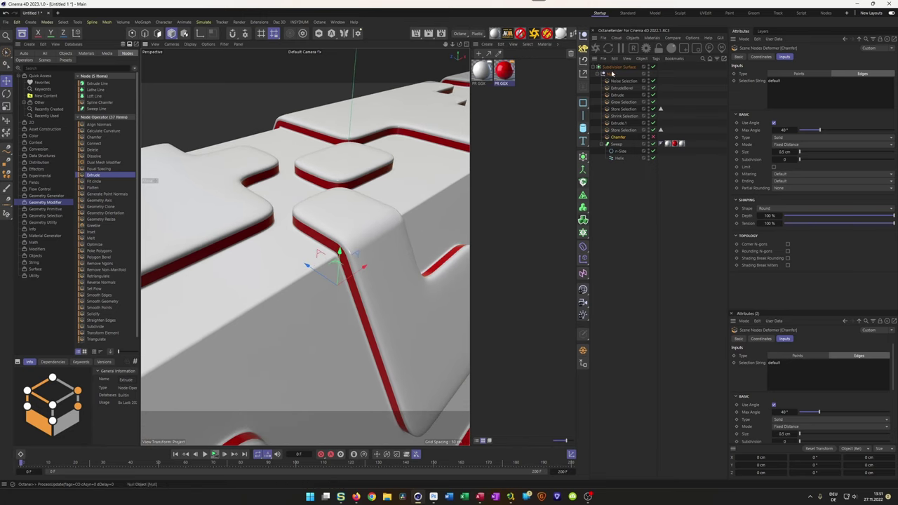
- Disable the Subdivision Surface and examine the unsmoothed mesh around the plates with shaded lines displayed
click(652, 68)
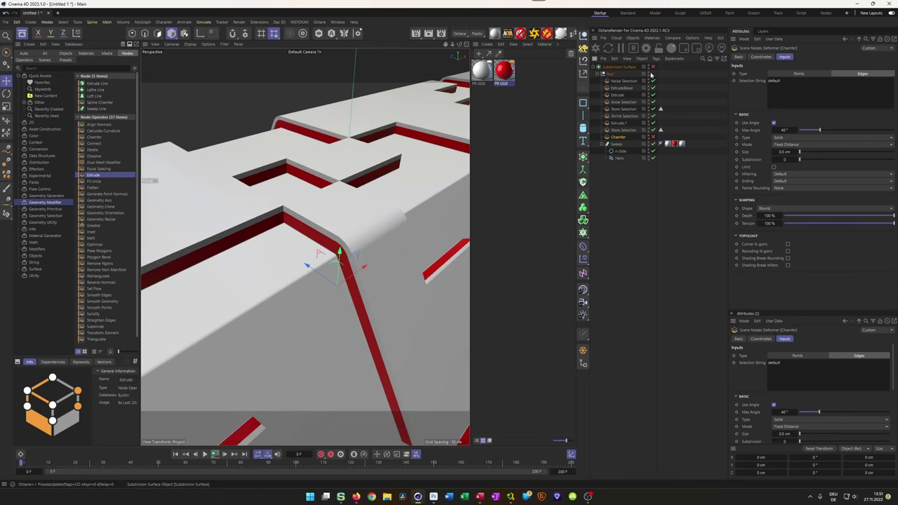
key(n)
key(b)
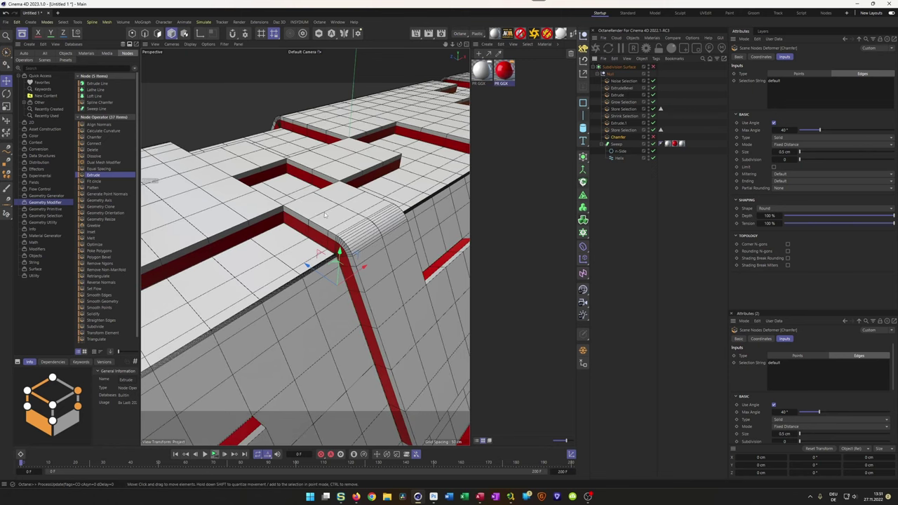
scroll(325, 214, up, 3)
mouse_move(328, 210)
alt+mouse_down()
mouse_move(344, 222)
mouse_move(345, 214)
alt+mouse_up()
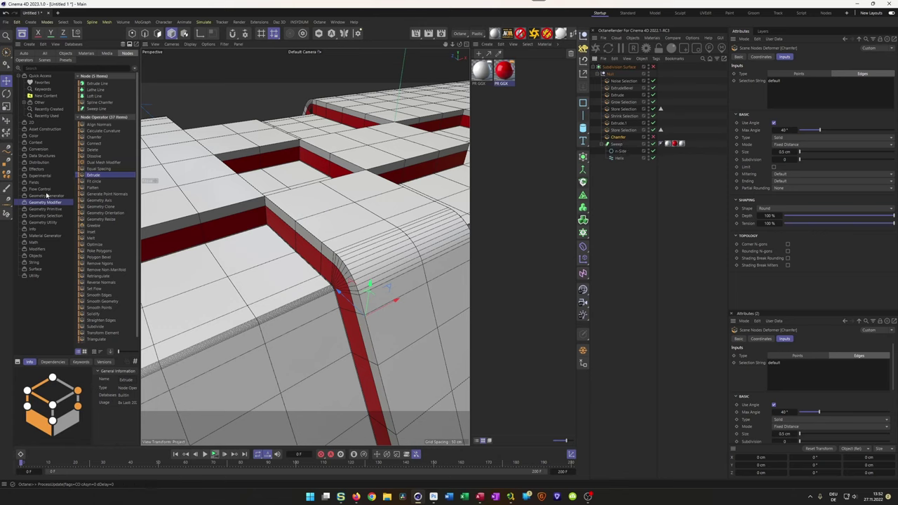
- Replace the disabled Chamfer with a Subdivide node modifier directly above the Sweep
click(45, 203)
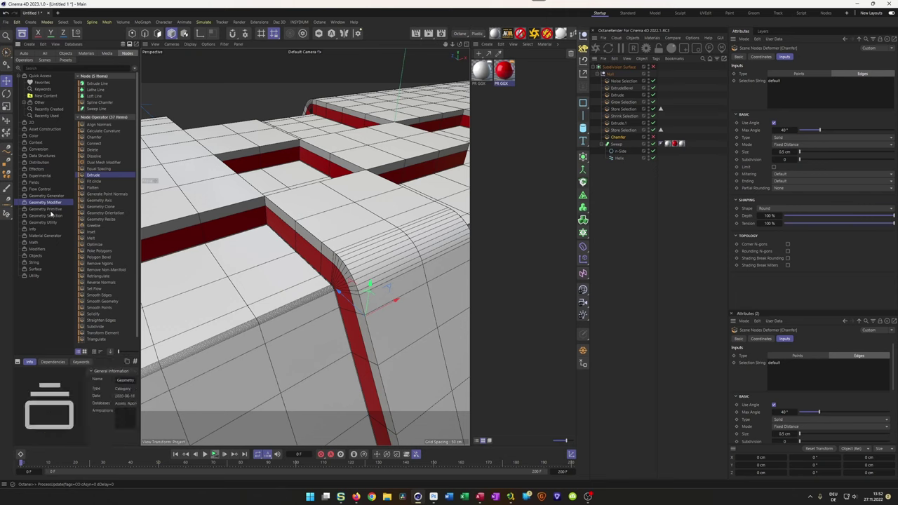
click(96, 328)
drag(620, 144, 621, 137)
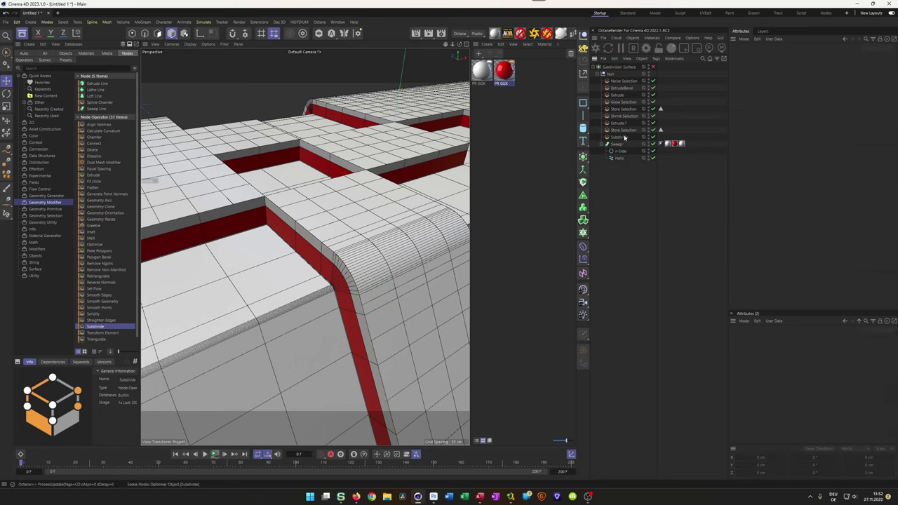
click(620, 137)
scroll(406, 249, down, 2)
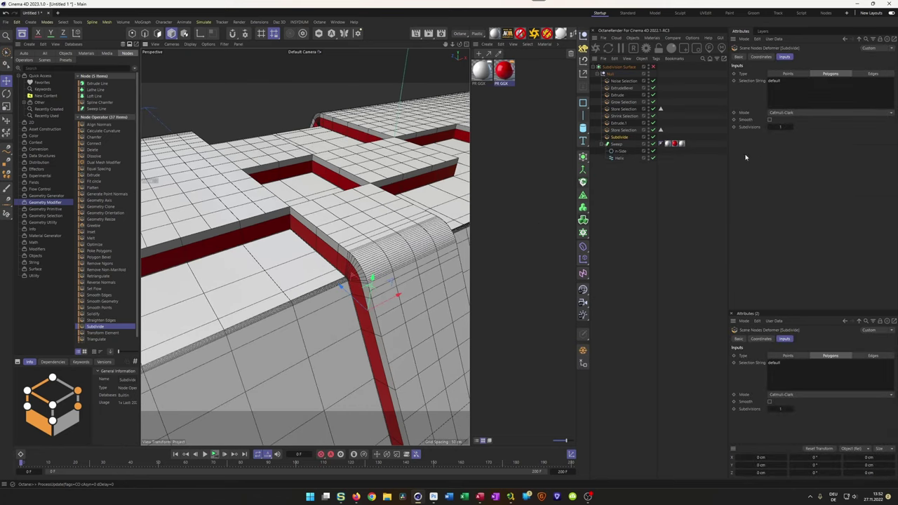
- Compare the mesh density around the raised plates with the Subdivide modifier off and on
click(654, 136)
click(653, 137)
click(653, 136)
click(653, 137)
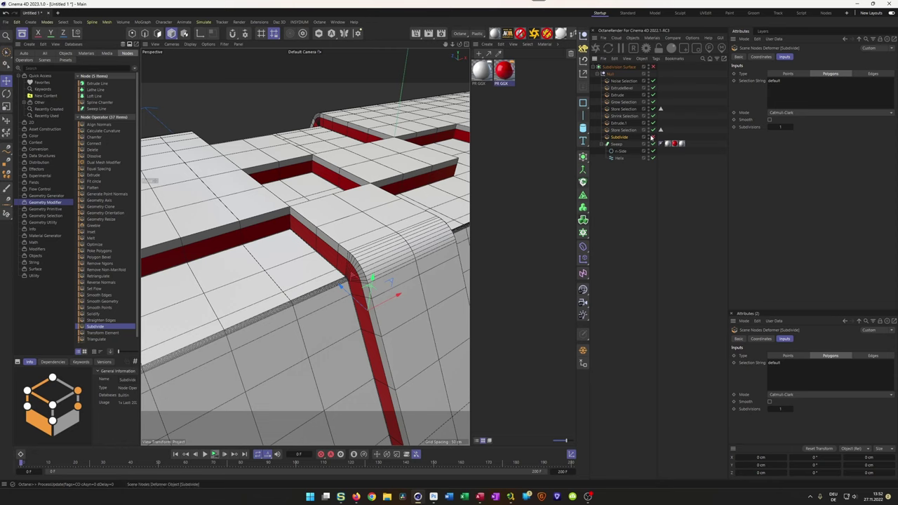
click(653, 137)
click(653, 137)
click(653, 137)
click(653, 137)
click(653, 136)
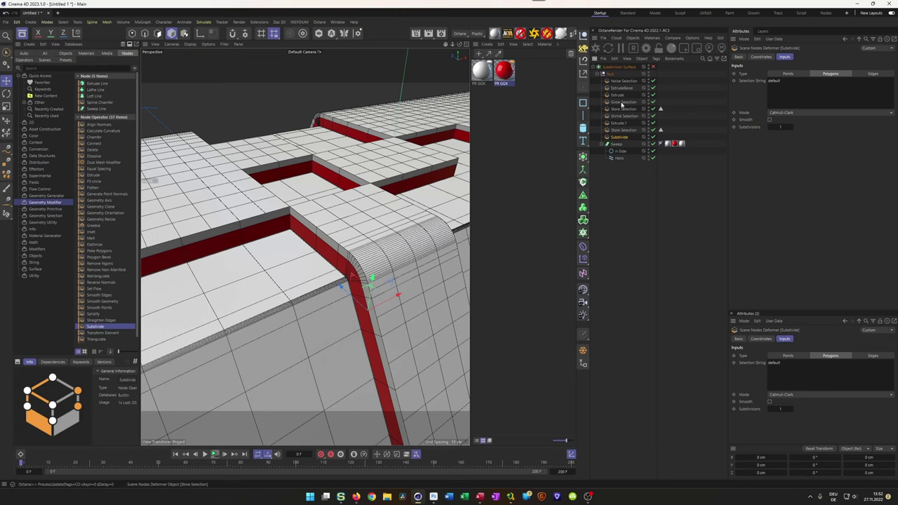
- Change the Subdivide modifier's selection string to all so the whole mesh is subdivided
drag(784, 82, 768, 82)
text(c)
click(806, 197)
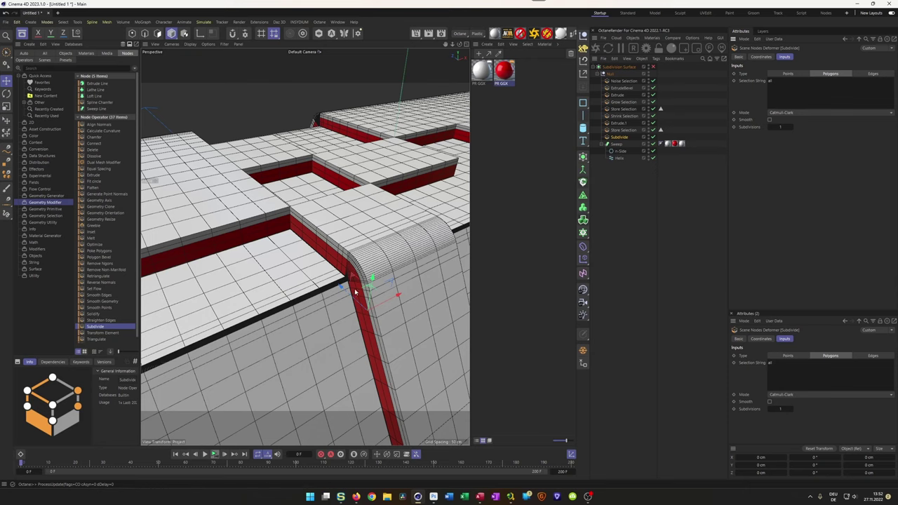
- Re-enable the Subdivision Surface and compare the smoothed plates with and without the Subdivide modifier
alt+drag(365, 284, 362, 286)
scroll(362, 288, down, 3)
scroll(362, 287, up, 5)
click(651, 67)
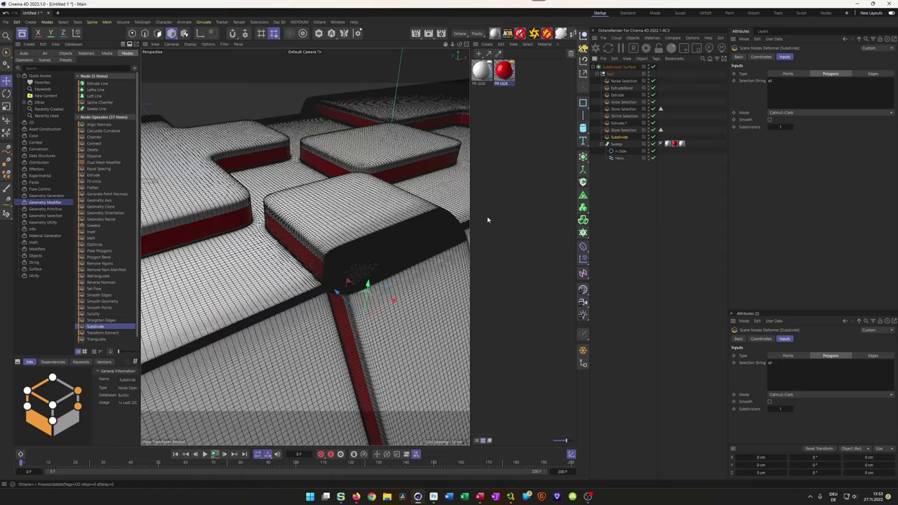
mouse_move(393, 268)
alt+mouse_down()
mouse_move(373, 251)
mouse_move(374, 220)
mouse_move(274, 285)
alt+mouse_up()
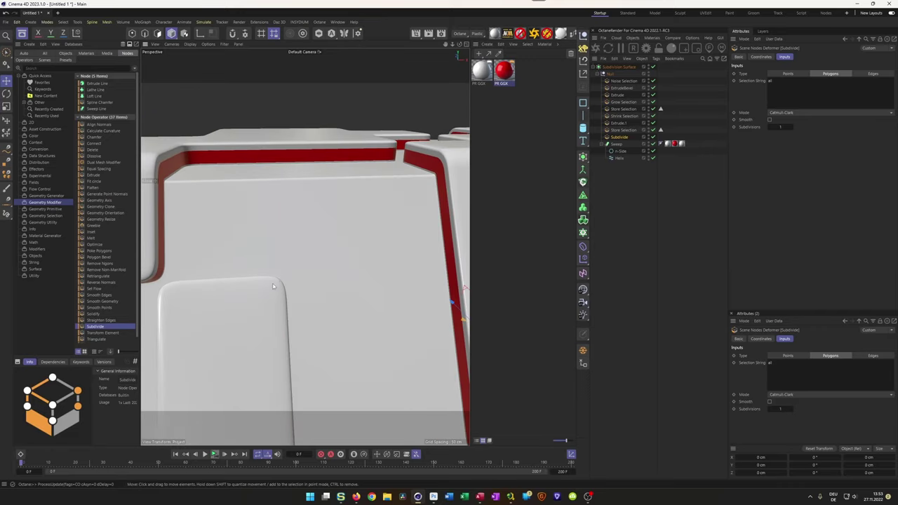
click(654, 138)
click(653, 138)
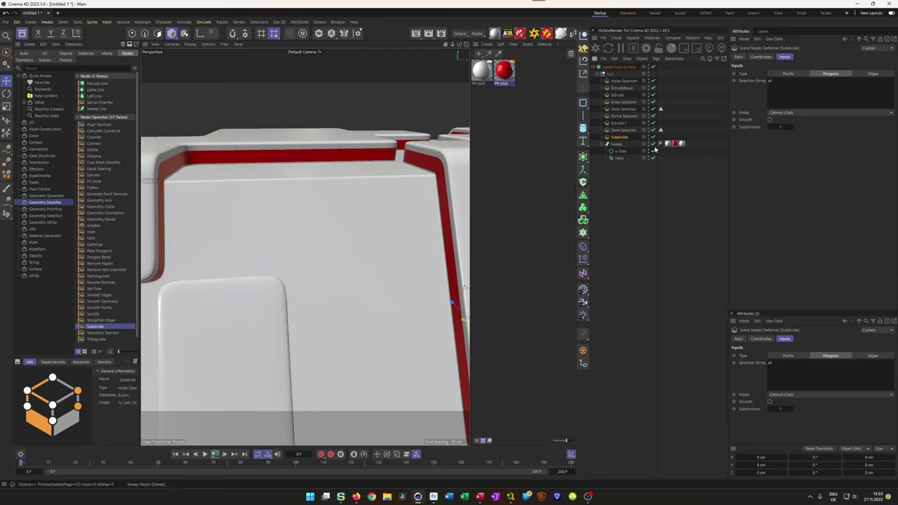
- Set the Subdivide modifier's subdivisions to 2 and inspect a groove at the tube's rounded corner
click(792, 128)
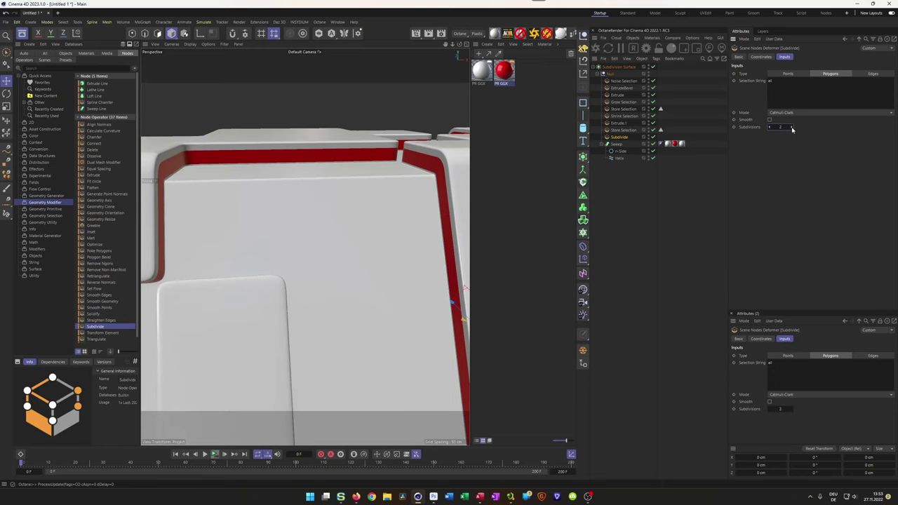
alt+drag(313, 266, 235, 241)
alt+right_drag(379, 100, 423, 97)
alt+drag(424, 97, 411, 205)
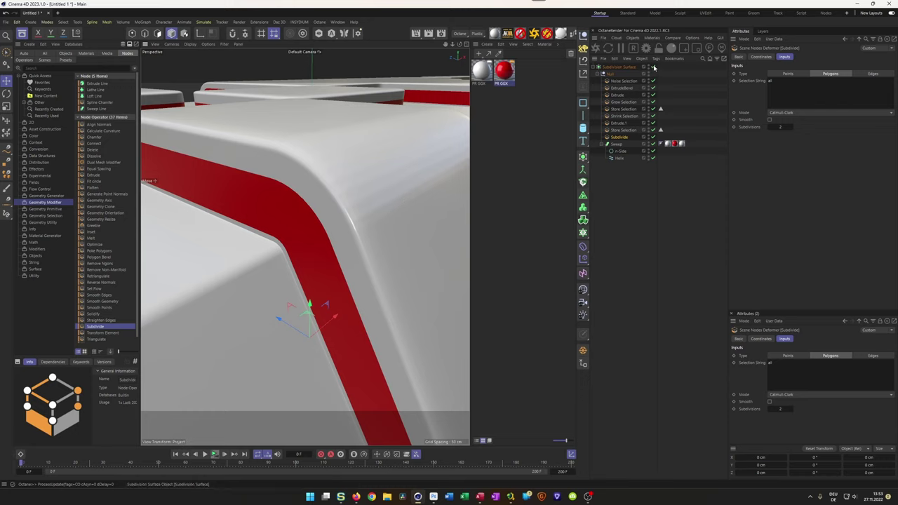
- Compare the corner's mesh lines with and without the Subdivide modifier while the Subdivision Surface is off
click(653, 68)
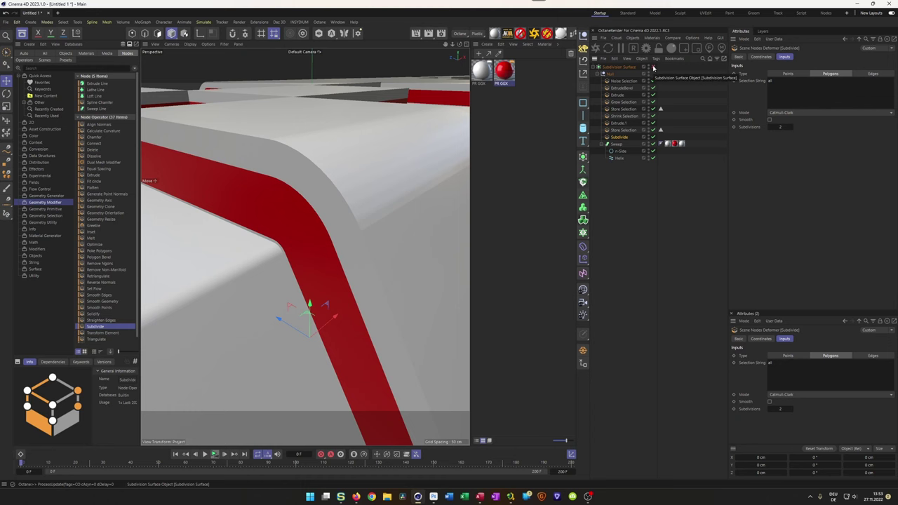
key(n)
key(b)
mouse_move(337, 236)
alt+mouse_down()
mouse_move(305, 190)
mouse_move(359, 185)
mouse_move(343, 198)
alt+mouse_up()
scroll(353, 174, up, 5)
click(653, 137)
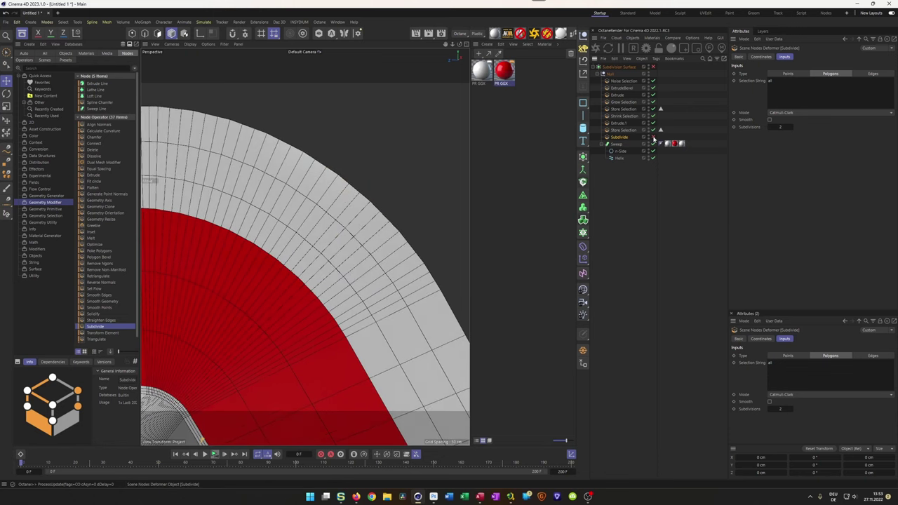
click(653, 138)
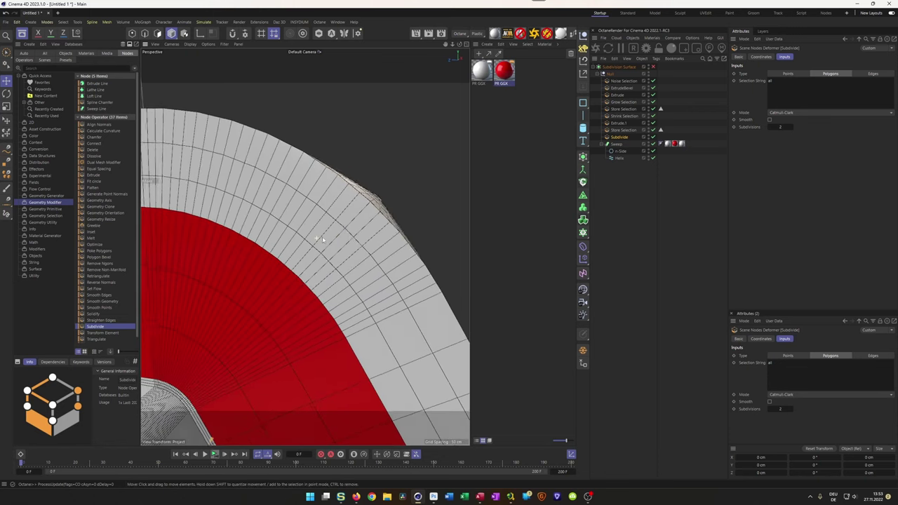
- Re-enable the Subdivision Surface and inspect the rounded corner's smoothing, first with mesh lines, then in plain Gouraud shading
alt+drag(326, 239, 286, 171)
alt+drag(263, 136, 344, 226)
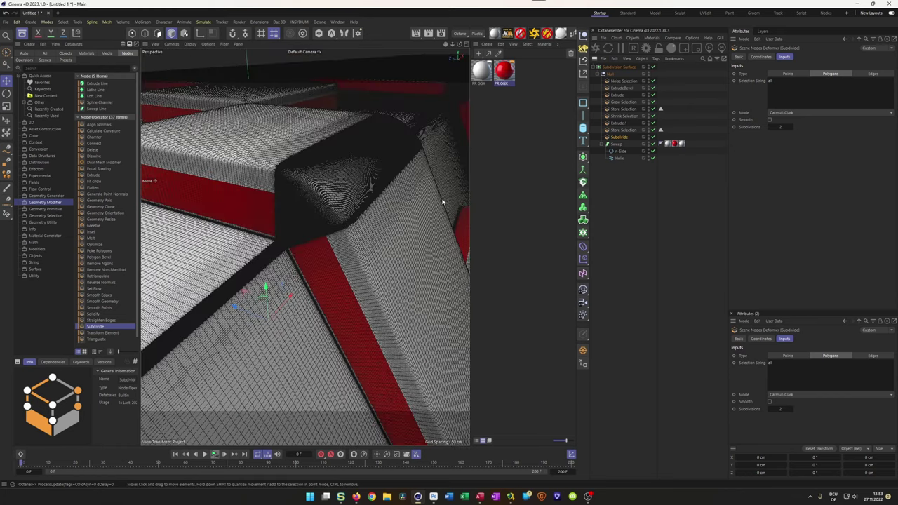
key(n)
key(a)
alt+drag(404, 206, 365, 196)
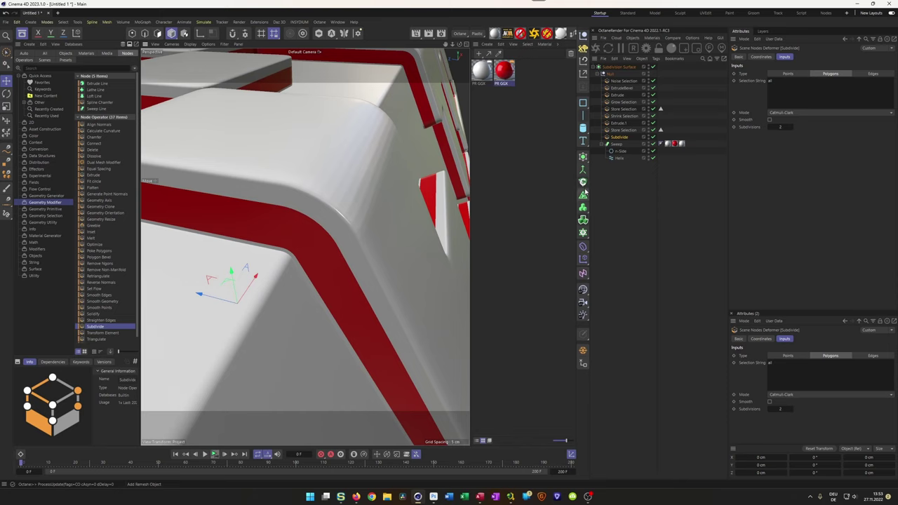
- Turn off Use Edge Breaks in the Sweep's Phong tag and check the shading of the rounded corner
click(661, 143)
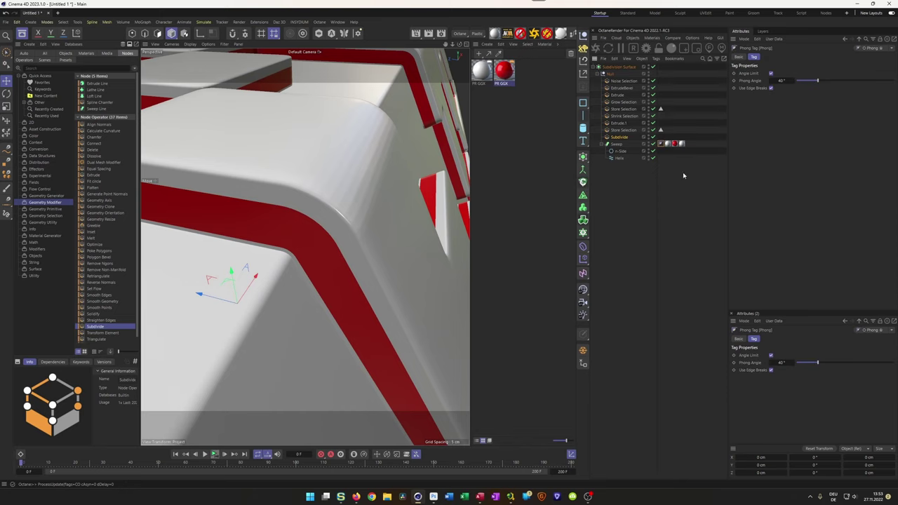
click(771, 87)
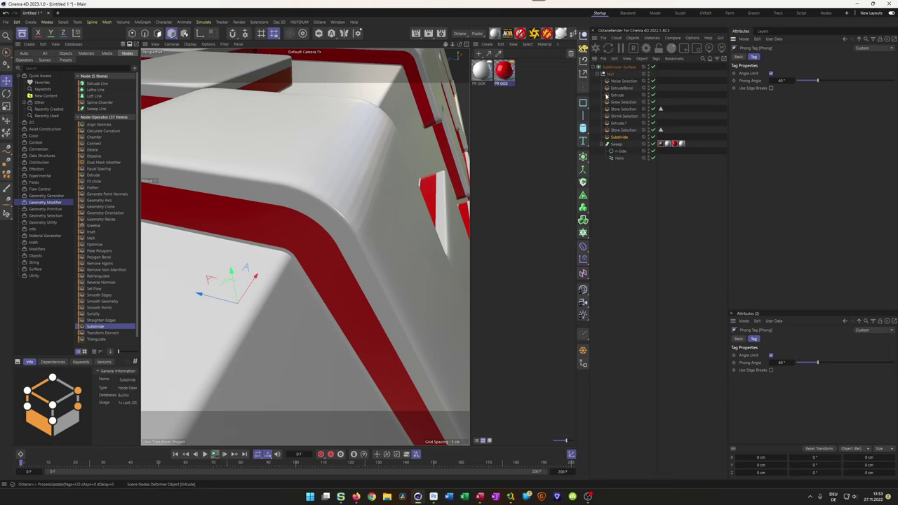
alt+drag(366, 194, 374, 204)
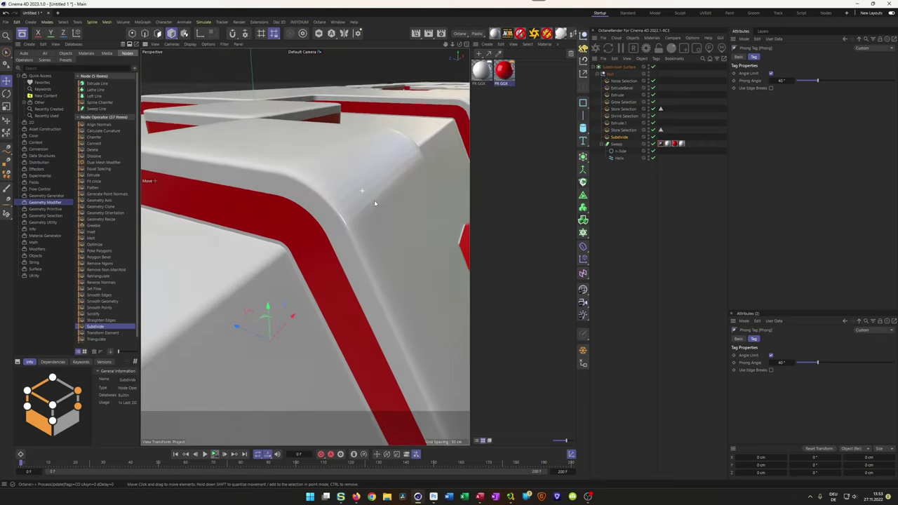
- Try an intermediate-point angle of 15° on the n-Side spline and check the corner's rounding
click(620, 151)
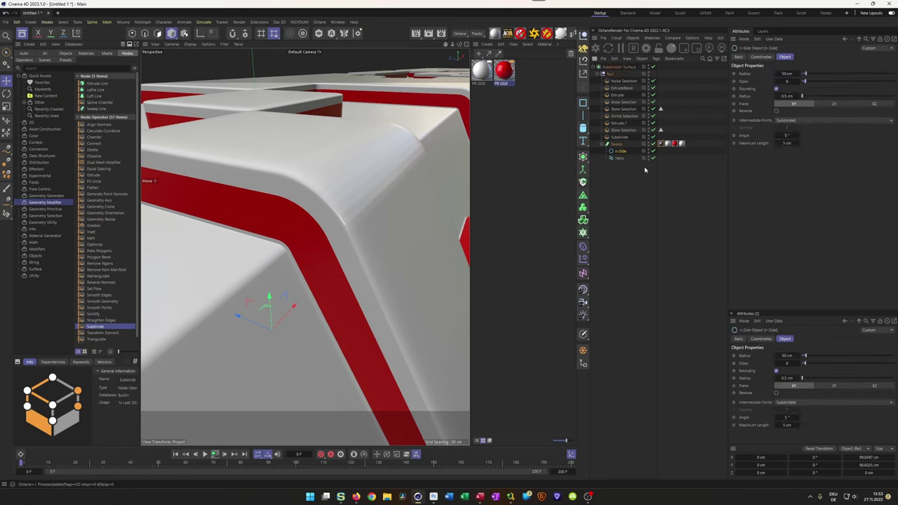
click(785, 136)
text(15)
alt+drag(341, 216, 330, 234)
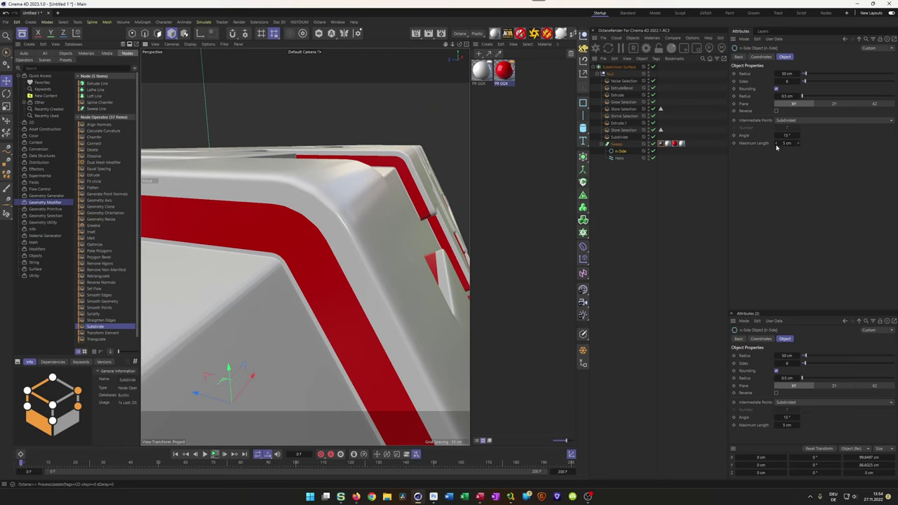
- Set the n-Side spline's intermediate-point angle to 10° and inspect the smoothed plates along the corner
text(3)
click(786, 134)
alt+drag(452, 238, 332, 265)
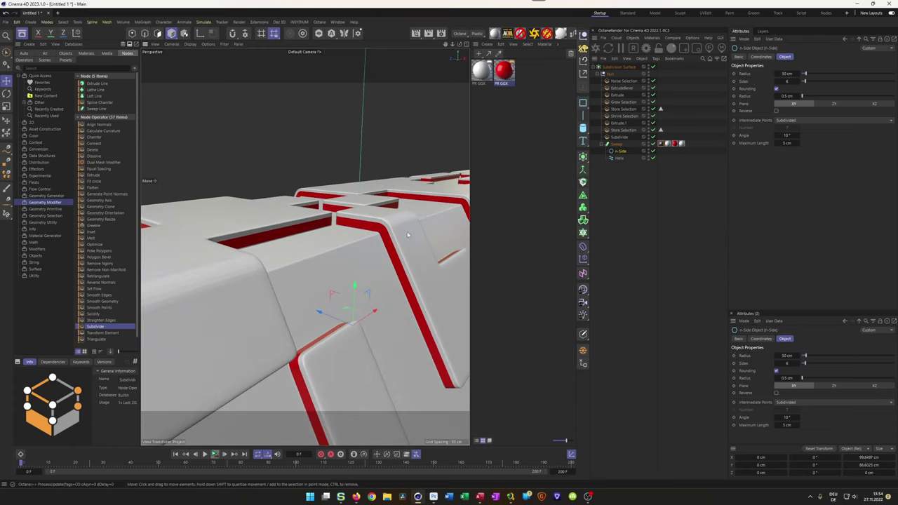
alt+drag(413, 224, 444, 208)
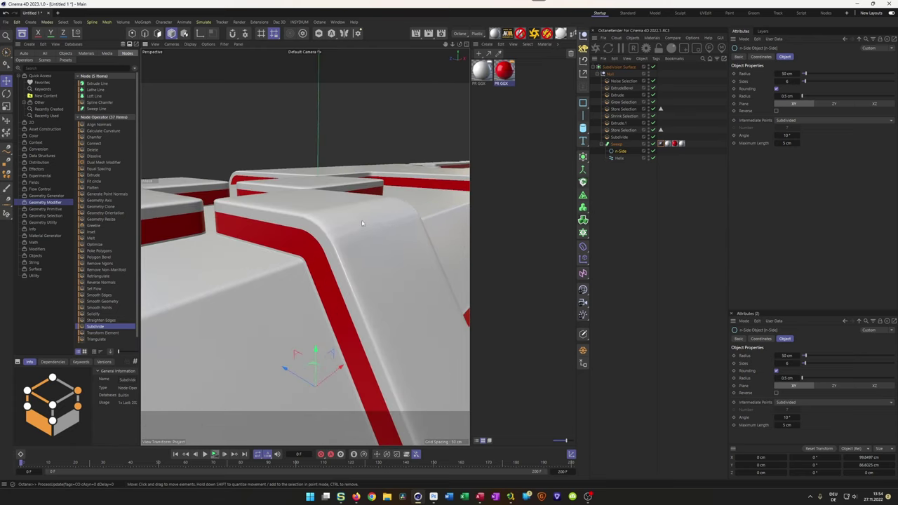
mouse_move(354, 228)
mouse_down()
mouse_move(368, 228)
mouse_move(365, 216)
mouse_up()
- Inspect the corner's mesh lines with the Subdivision Surface off, and compare them with the smoothed result
click(641, 231)
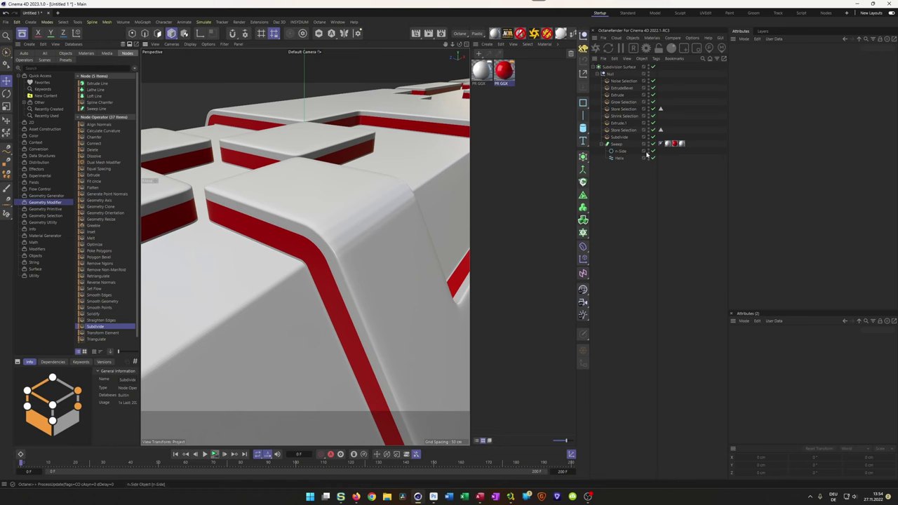
click(652, 67)
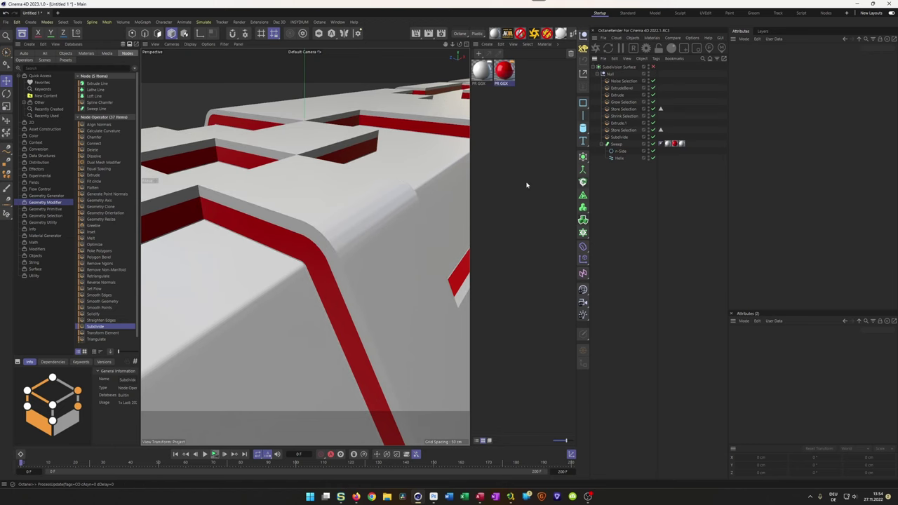
key(n)
key(b)
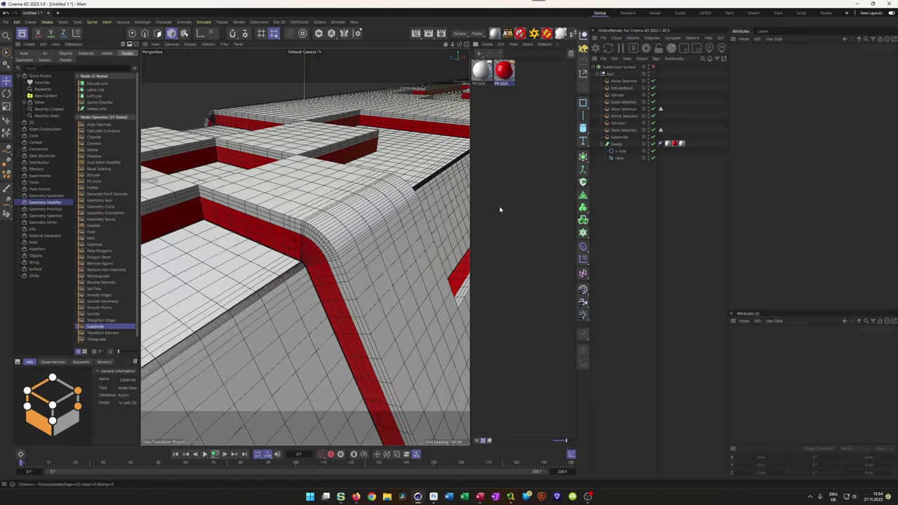
alt+drag(500, 210, 495, 230)
click(620, 138)
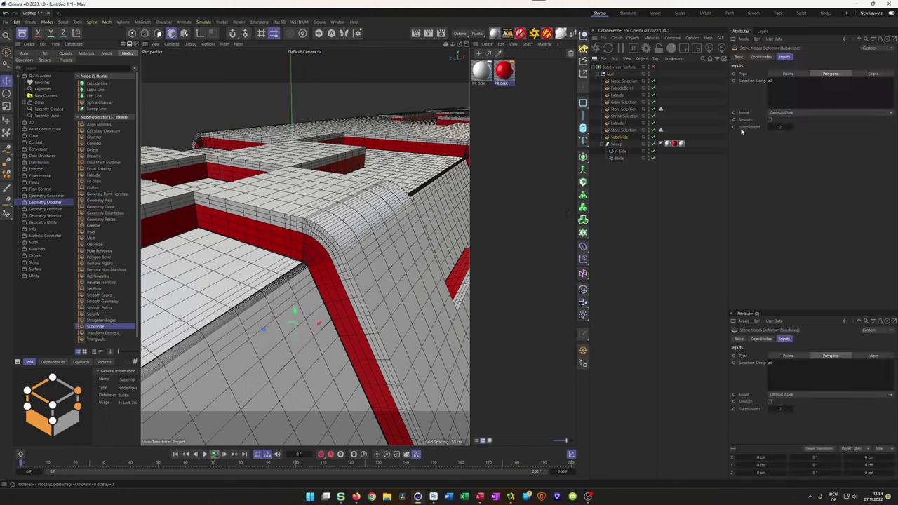
alt+drag(384, 247, 371, 261)
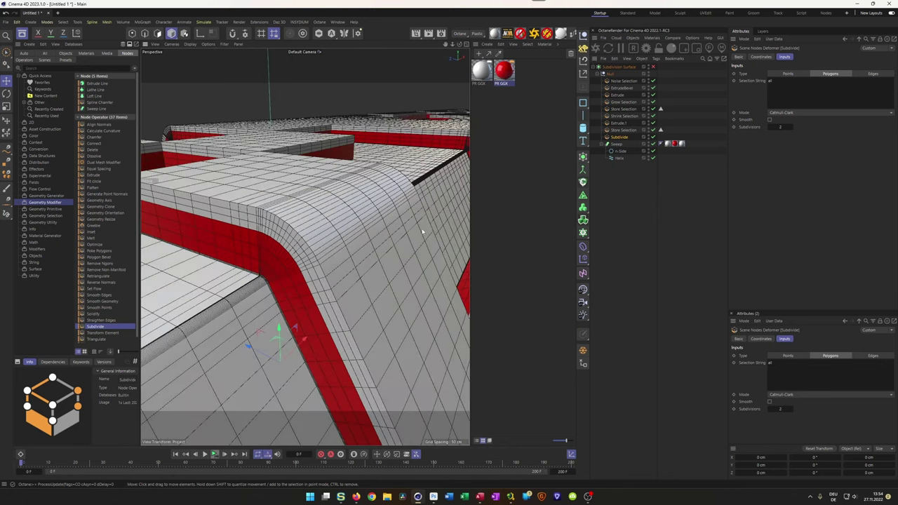
click(653, 68)
click(653, 68)
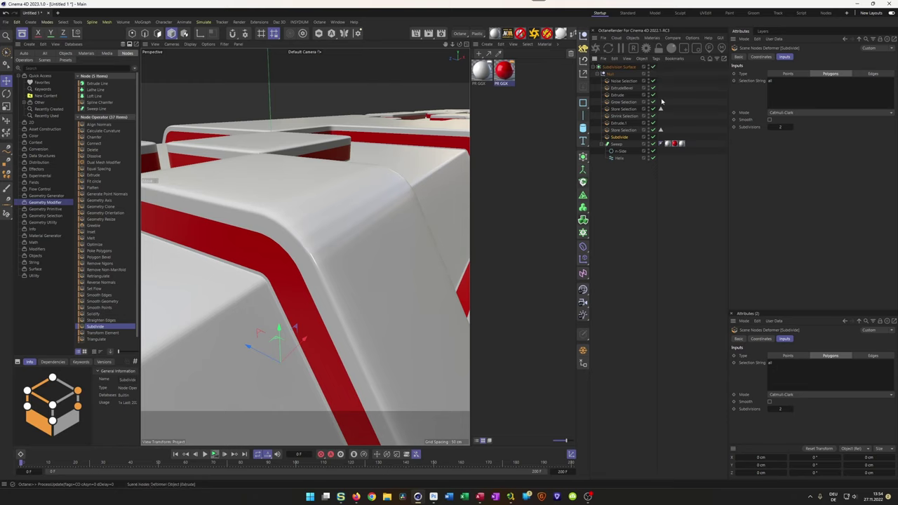
- Set the Subdivide modifier's subdivisions to 1 and compare the smoothed plates with the Instagram snake reference in the browser
click(770, 127)
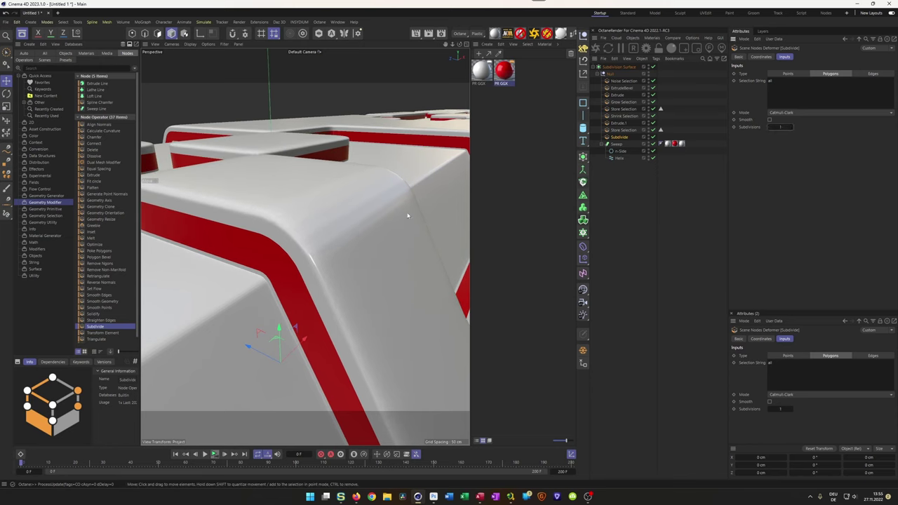
scroll(365, 226, down, 3)
alt+drag(364, 227, 336, 287)
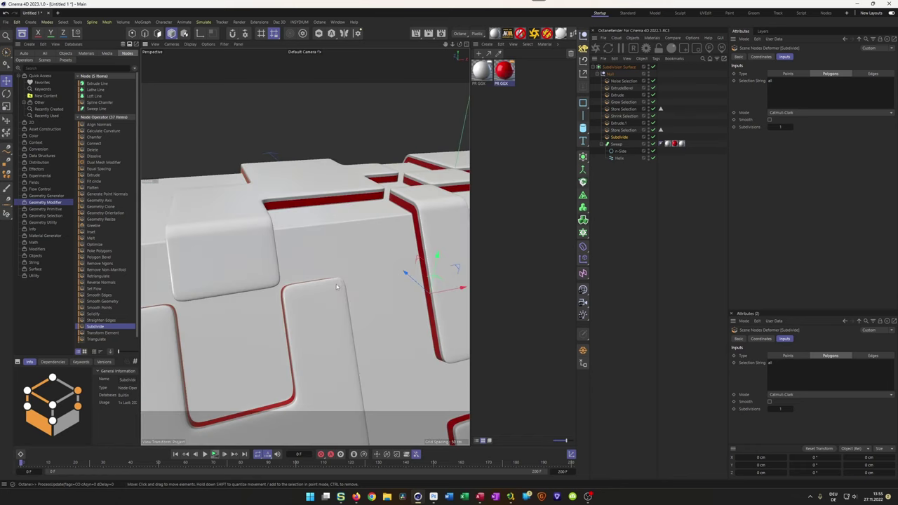
key(alt+Tab)
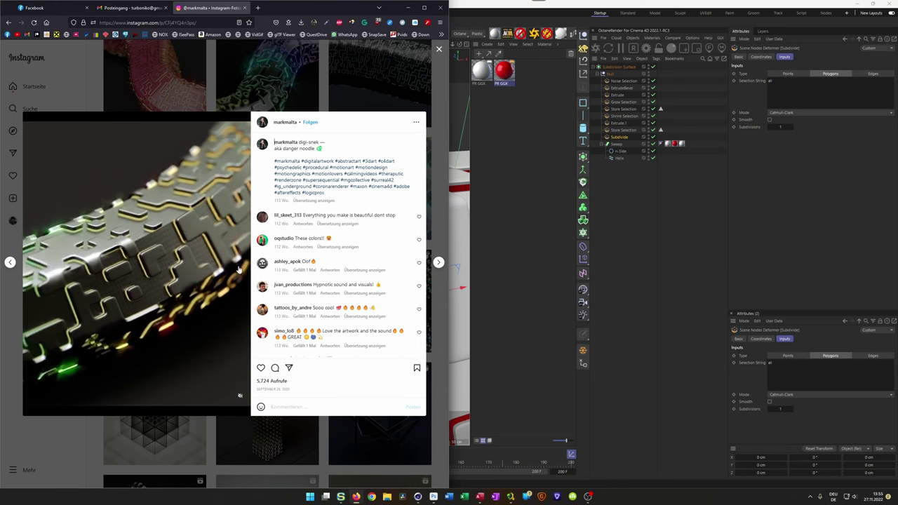
- Turn off the Subdivide modifier and the Subdivision Surface, and compare the whole tube with the Instagram snake reference in the browser
key(alt+Tab)
alt+drag(308, 282, 359, 210)
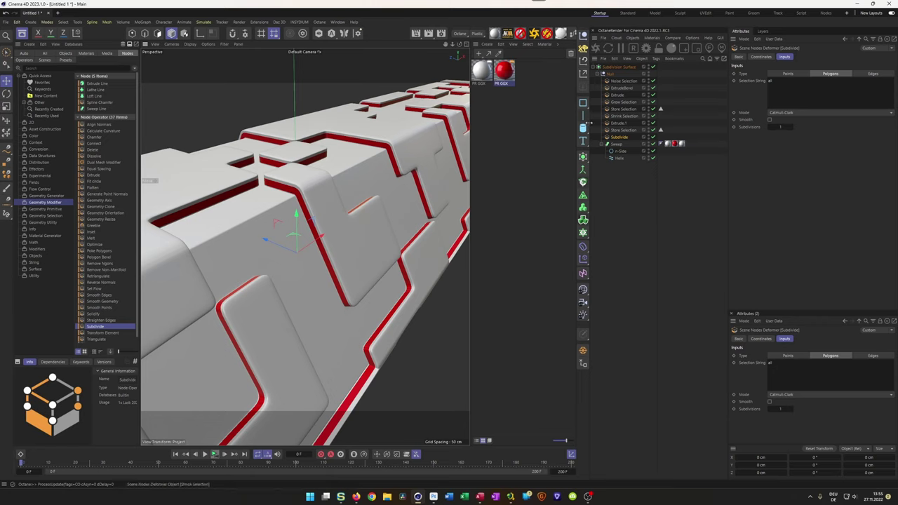
scroll(369, 169, down, 6)
alt+drag(352, 177, 428, 200)
click(652, 137)
alt+drag(336, 195, 379, 180)
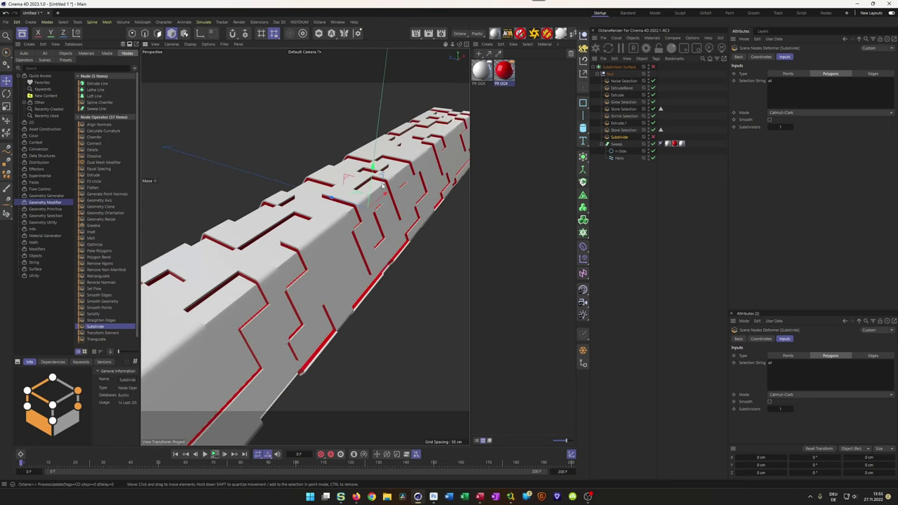
key(alt+Tab)
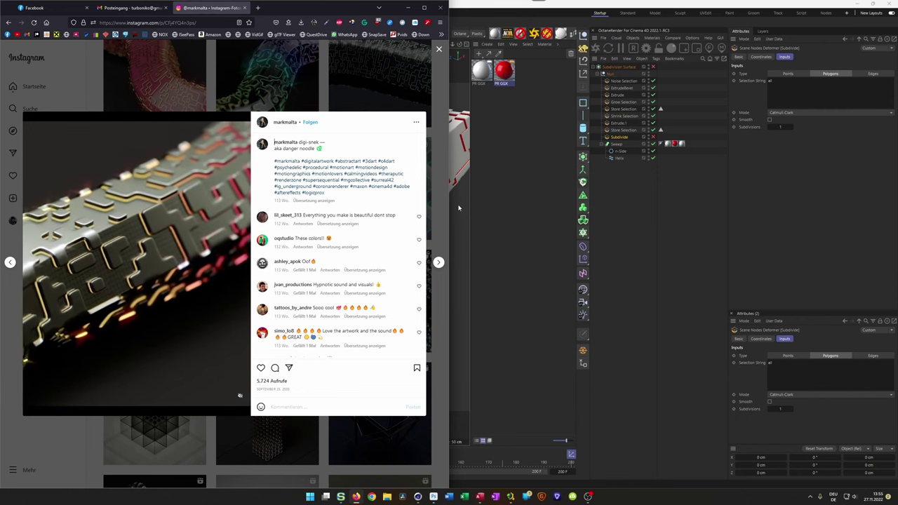
click(458, 207)
alt+drag(368, 193, 378, 200)
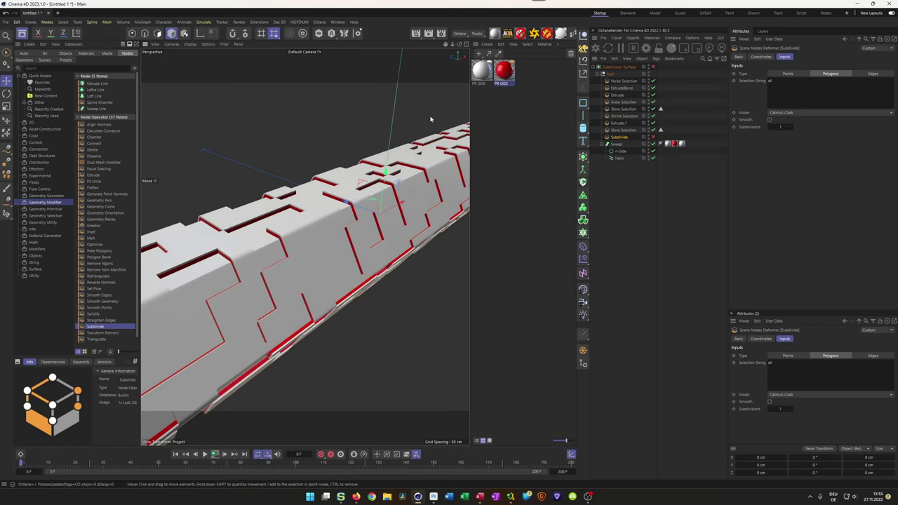
- Save the scene as SciFiSweep in the _Temp folder on the DATA_01 (F:) drive
key(ctrl+s)
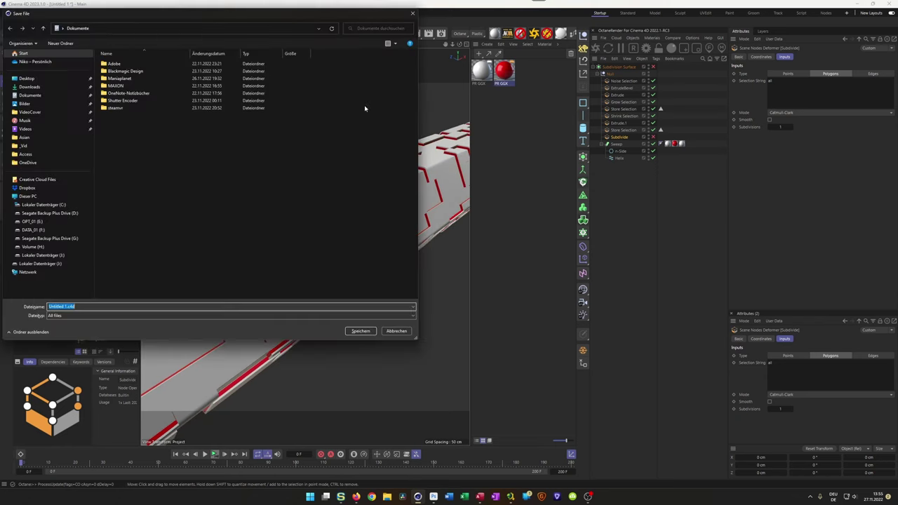
click(33, 229)
double_click(114, 64)
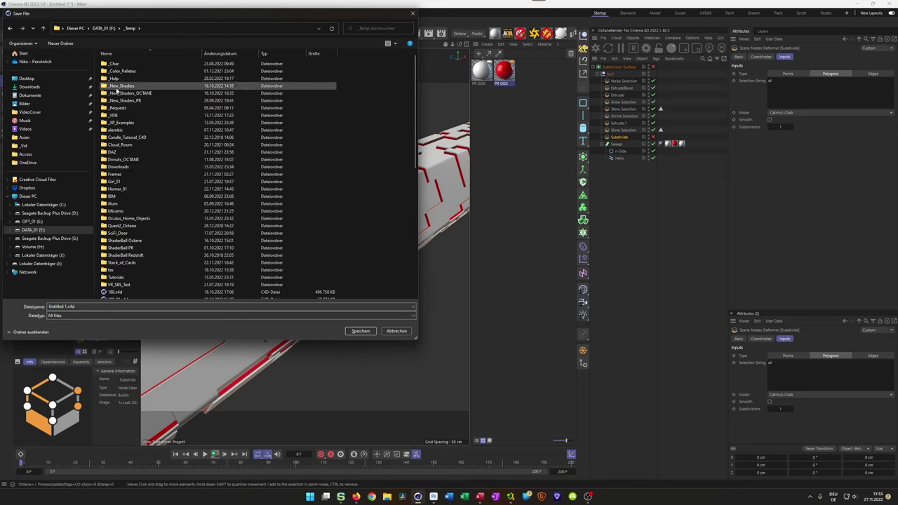
click(154, 308)
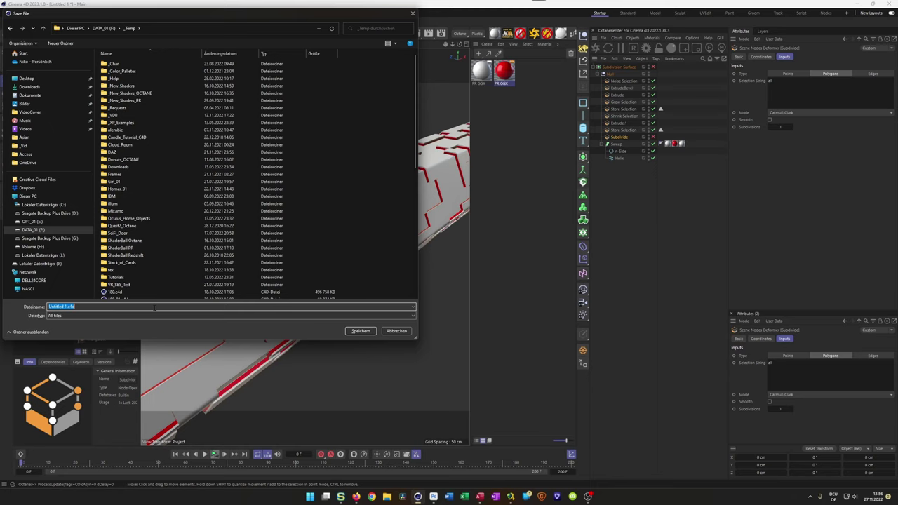
text(Sl)
key(BackSpace)
key(BackSpace)
text(SciFi)
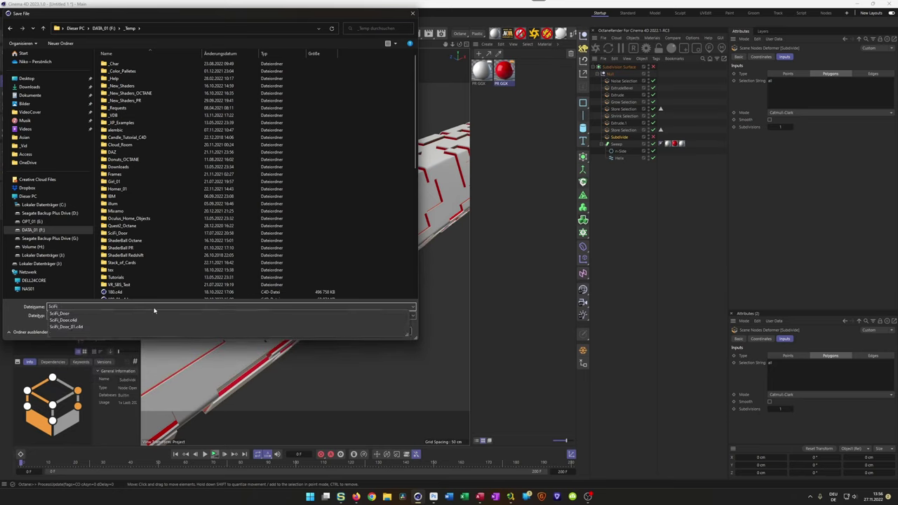
text(Sweep)
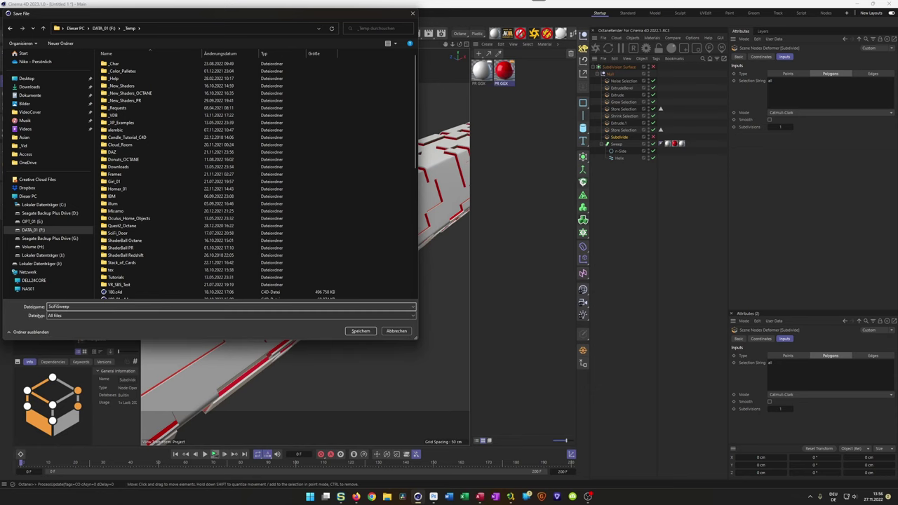
key(Return)
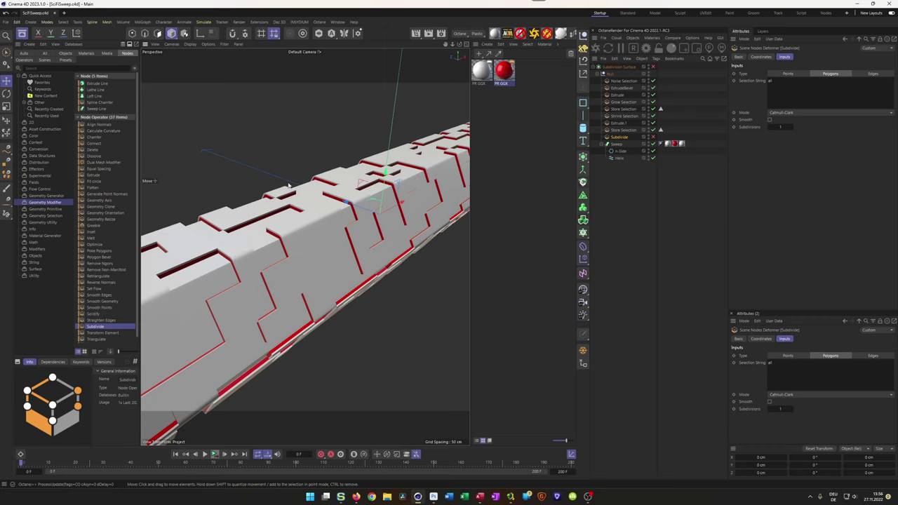
- Hide the Asset Browser and add a Displacer deformer as a child of the sweep's Helix spline
click(21, 33)
alt+drag(293, 236, 335, 240)
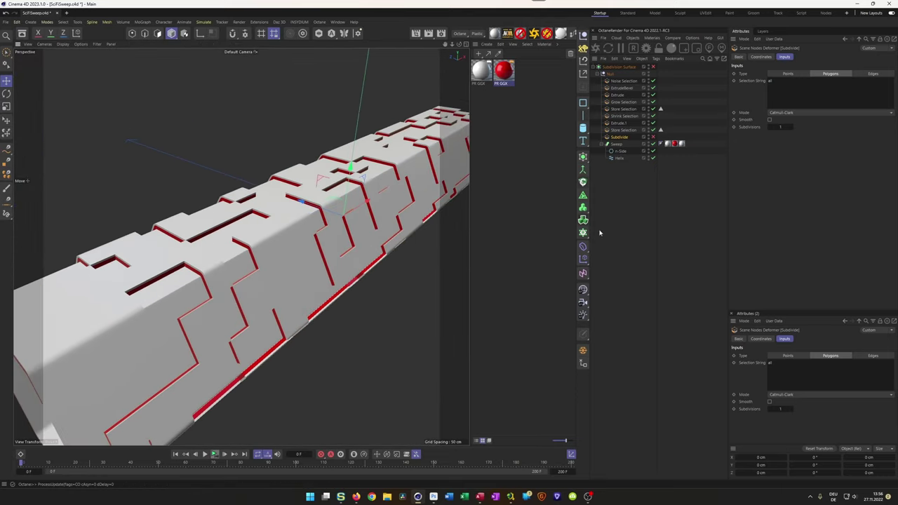
click(626, 160)
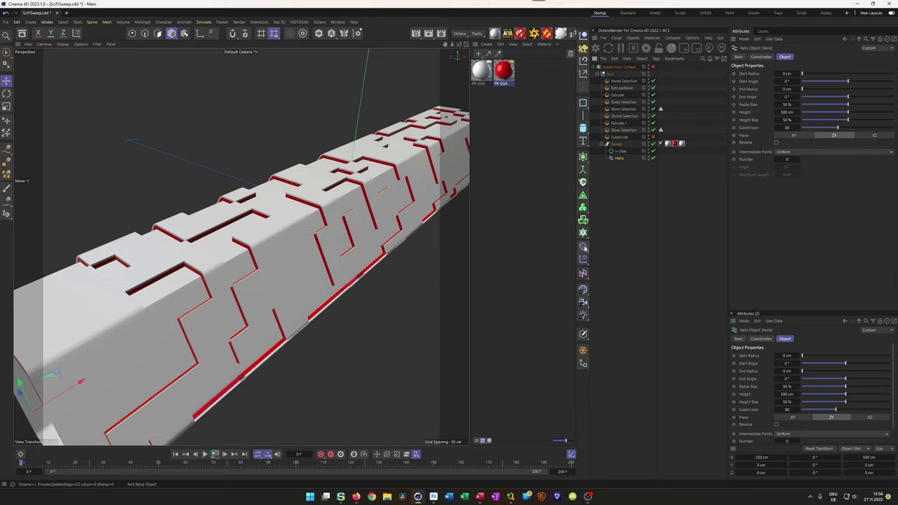
click(584, 248)
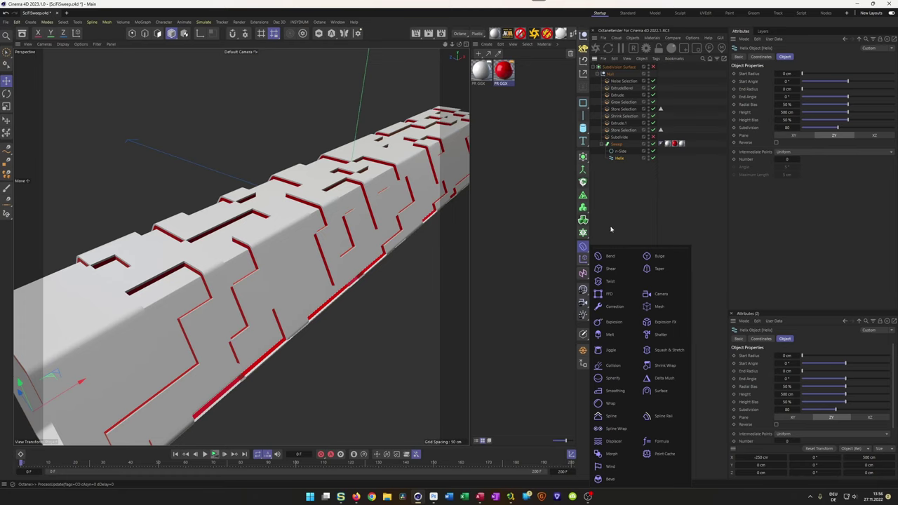
click(613, 441)
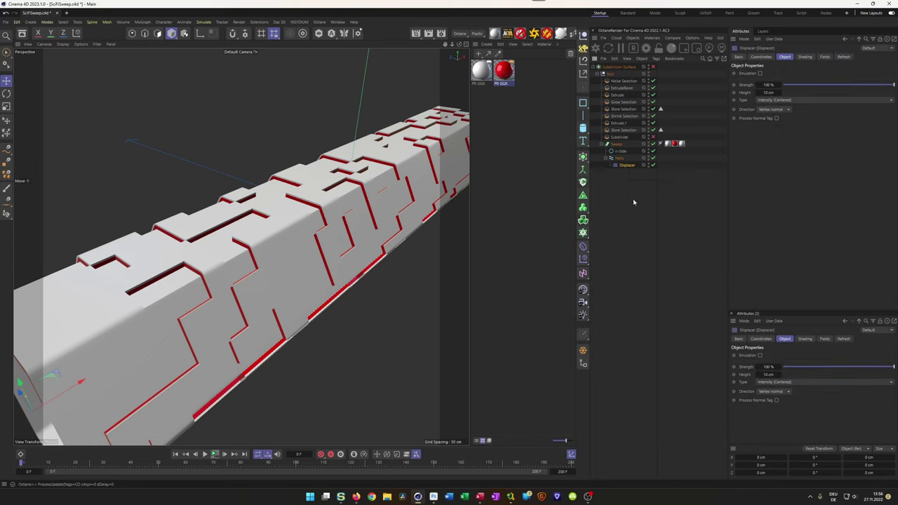
- Give the Displacer a Noise shader with its space set to Object and a global scale of 1500%
click(804, 58)
click(758, 80)
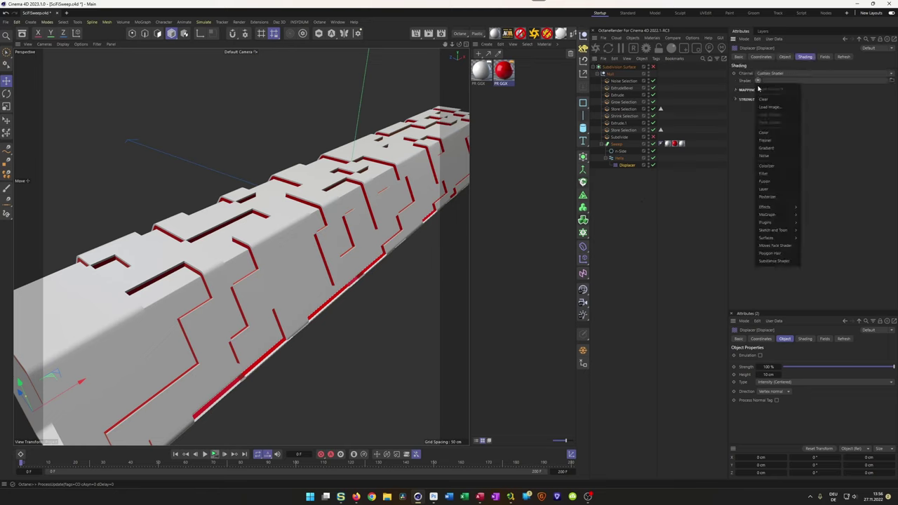
click(774, 156)
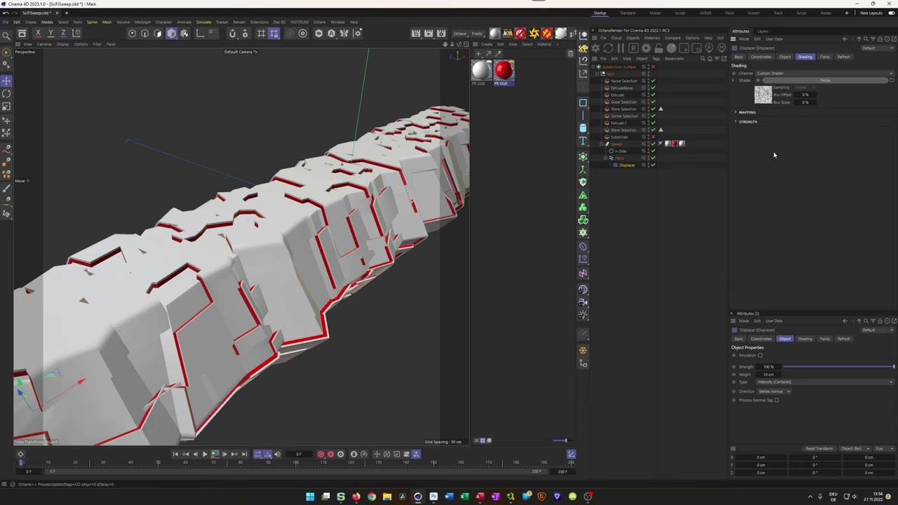
click(769, 102)
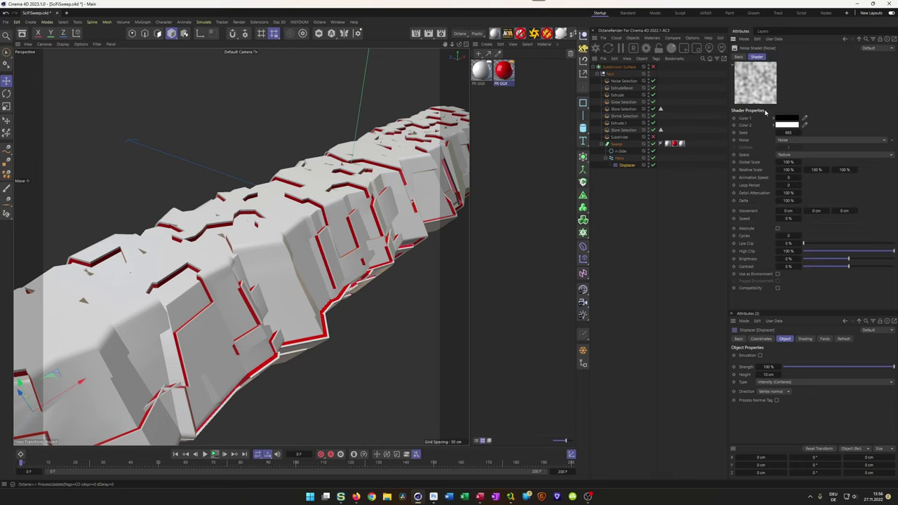
click(800, 154)
click(809, 179)
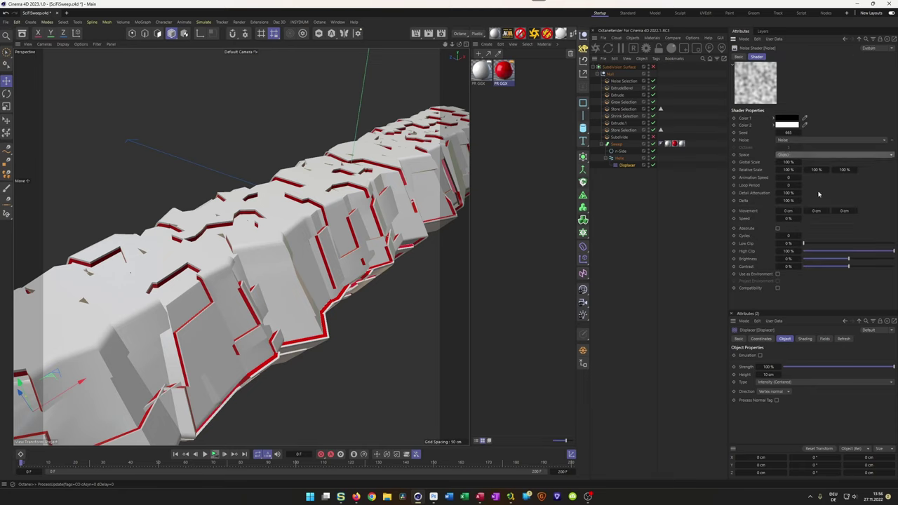
click(788, 161)
text(1)
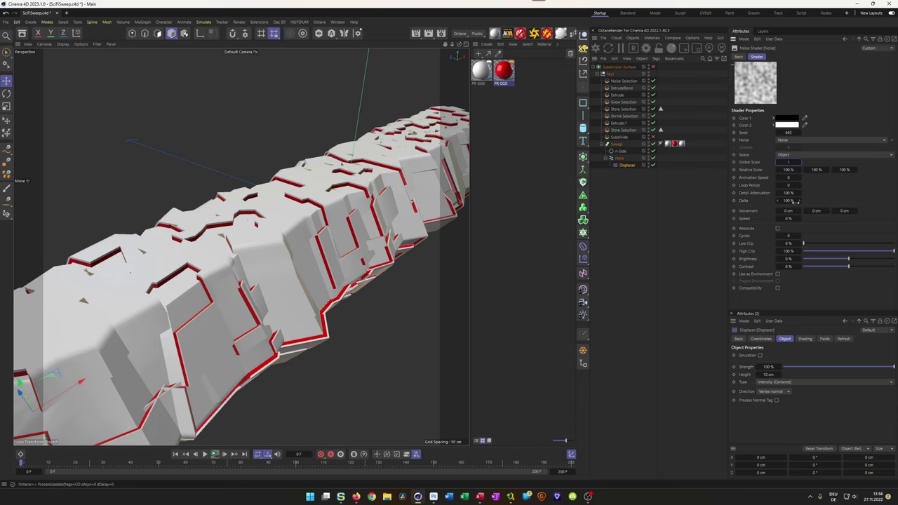
text(500)
key(Return)
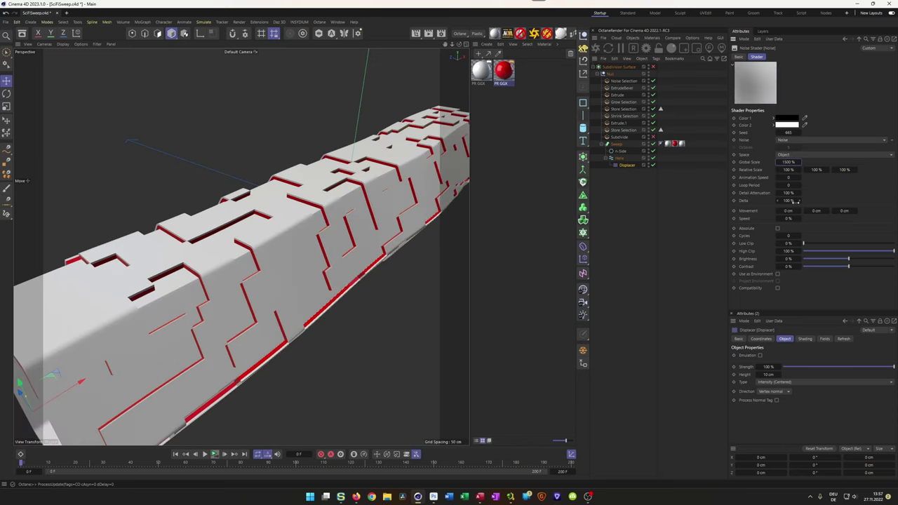
- Set the Displacer's height to 50 cm and inspect the bending along the tube
scroll(300, 260, down, 5)
scroll(300, 260, up, 5)
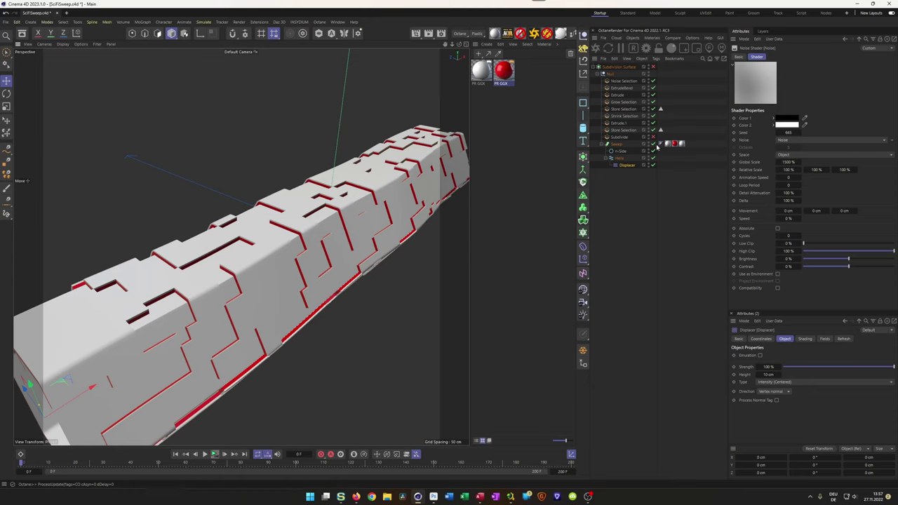
click(626, 164)
click(784, 56)
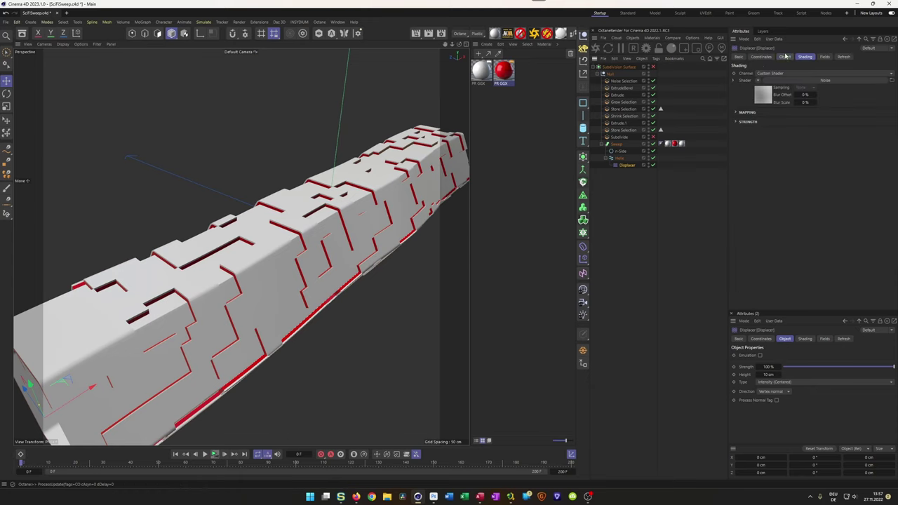
click(769, 92)
text(50)
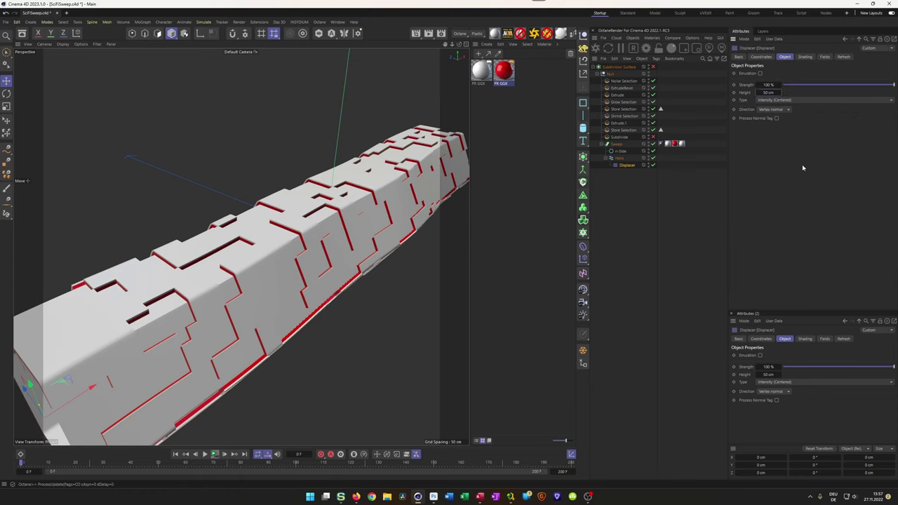
key(Return)
scroll(386, 217, down, 4)
mouse_move(386, 218)
alt+mouse_down()
mouse_move(333, 234)
mouse_move(381, 225)
alt+mouse_up()
scroll(385, 220, up, 4)
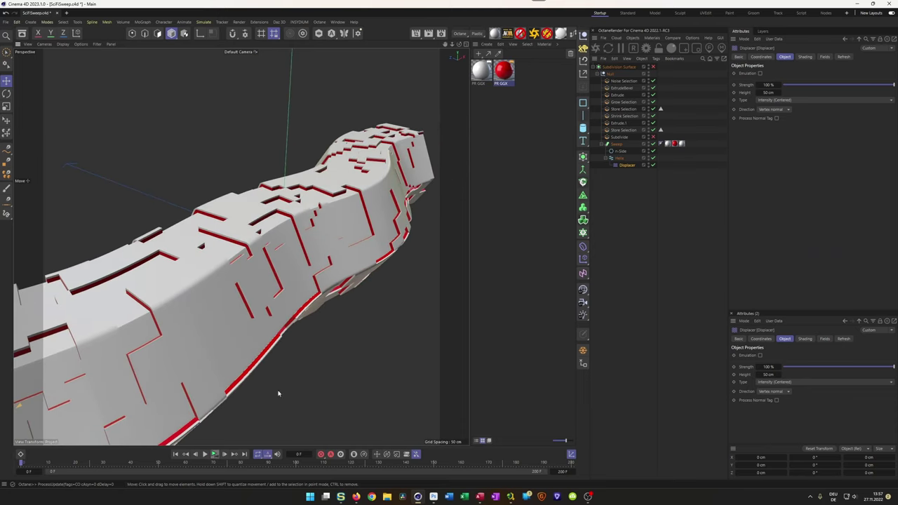
- Set the Displacer noise's animation speed to 0.5 and play the animation to check the snake's movement
click(805, 56)
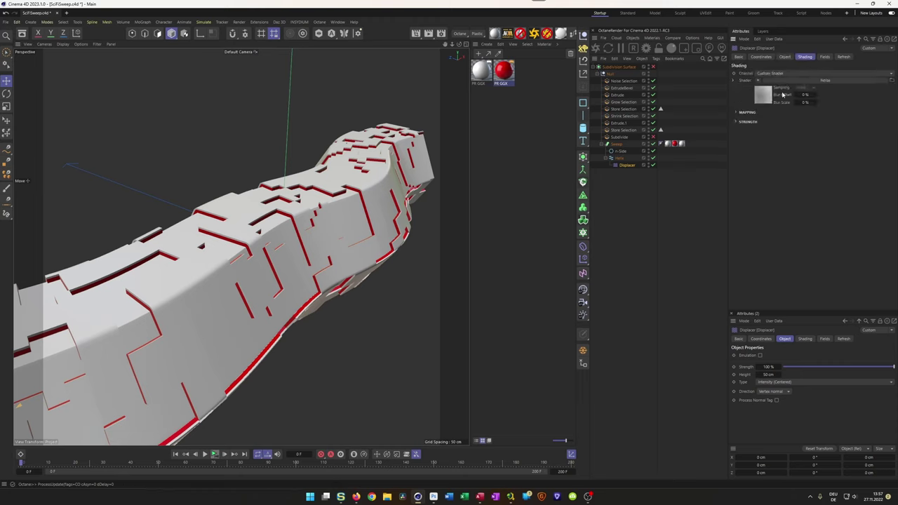
click(763, 95)
click(790, 178)
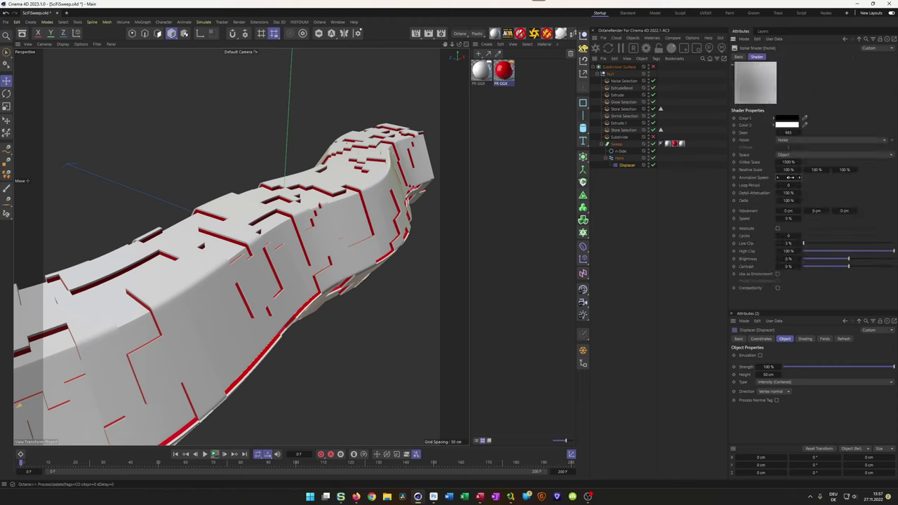
text(.5)
key(Tab)
click(218, 455)
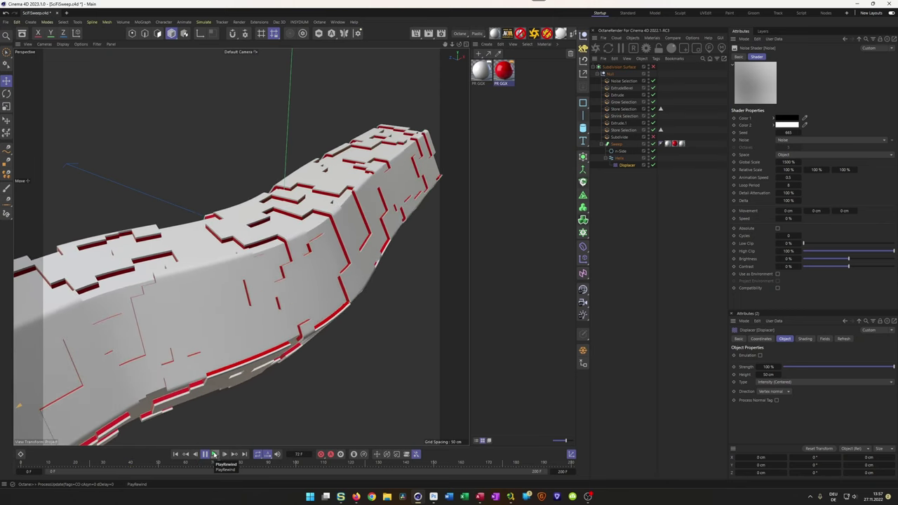
click(214, 455)
- Rename the Extrude modifier for the red grooves as ExtrudeEmission and set its offset to 3 cm
alt+drag(286, 284, 299, 240)
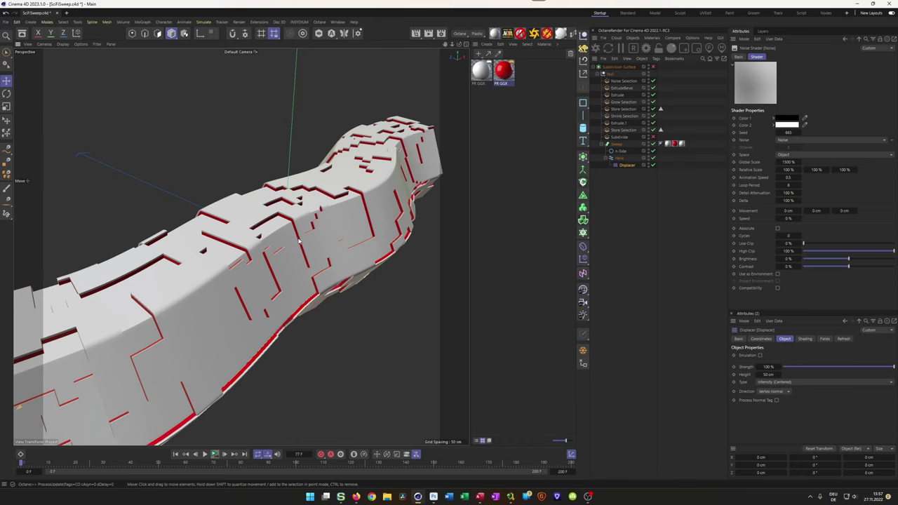
scroll(295, 231, down, 5)
alt+drag(295, 232, 332, 230)
scroll(284, 242, up, 6)
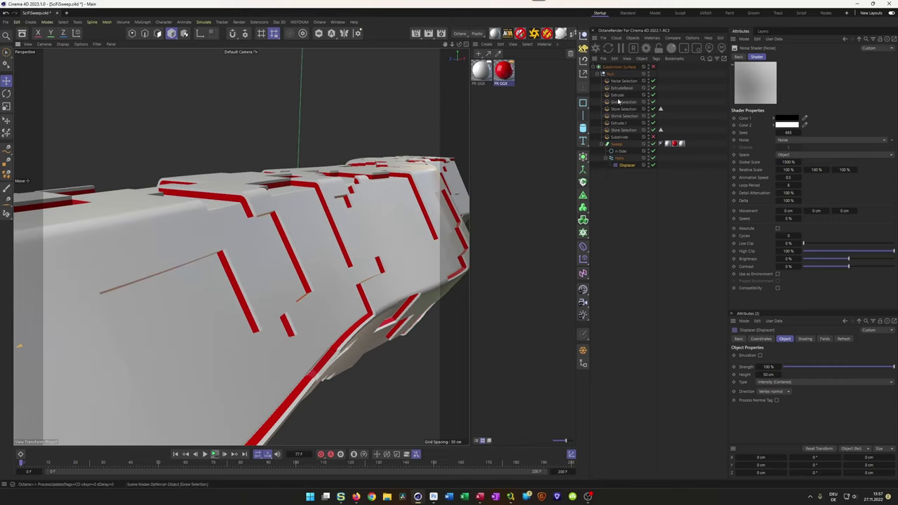
click(619, 94)
double_click(620, 96)
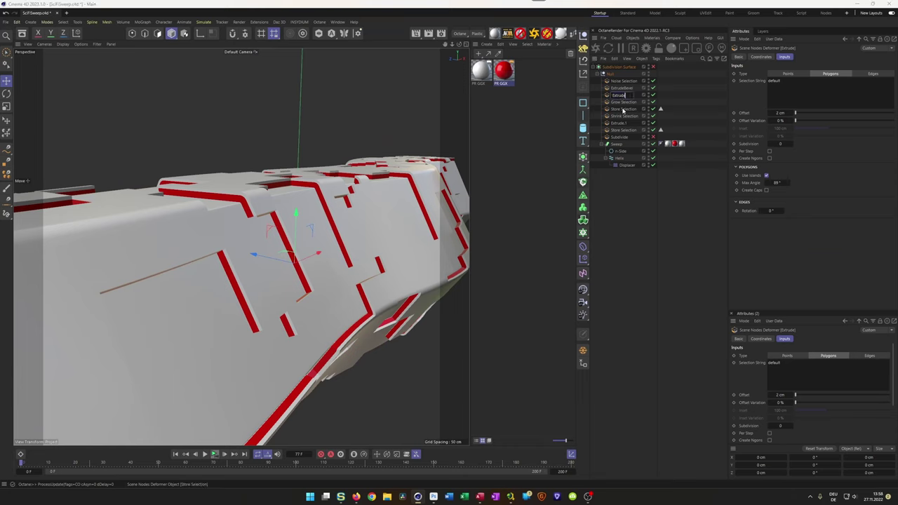
text(Emission)
key(Return)
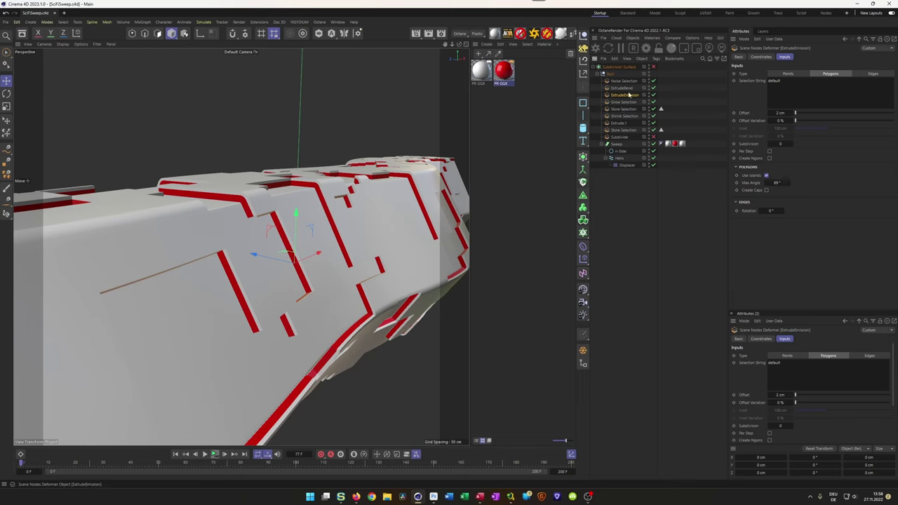
click(779, 112)
text(3)
key(Return)
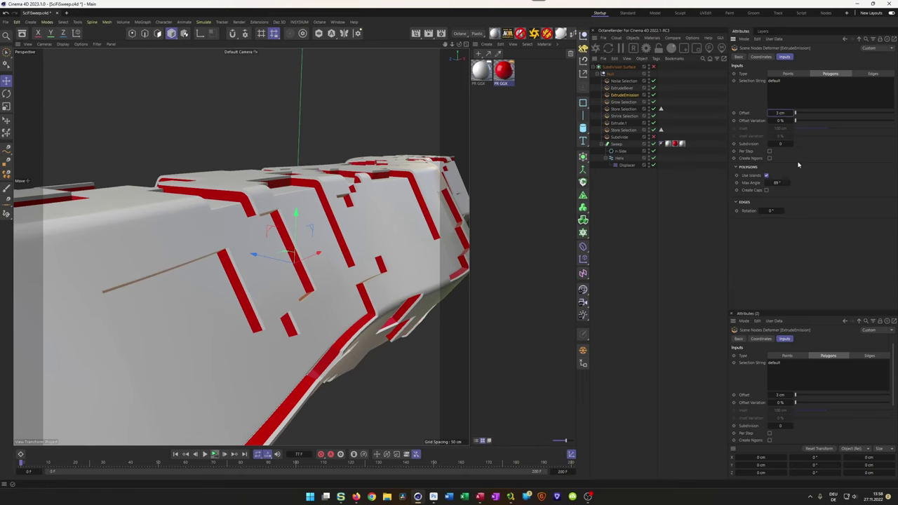
- Set the Extrude.1 modifier's offset to 2 cm and turn off the Displacer on the Helix spline
click(621, 123)
double_click(784, 114)
text(2)
key(Return)
alt+drag(261, 236, 280, 201)
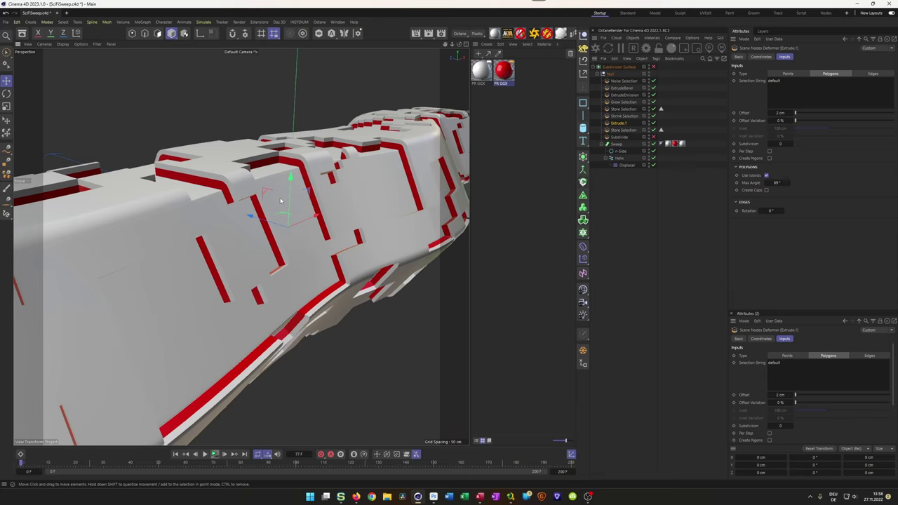
click(653, 166)
mouse_move(319, 223)
alt+mouse_down()
mouse_move(337, 240)
mouse_move(320, 240)
alt+mouse_up()
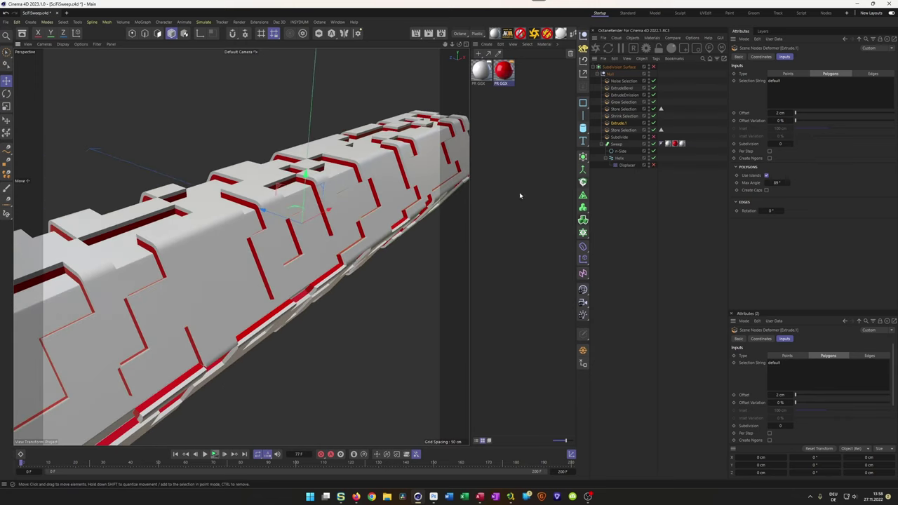
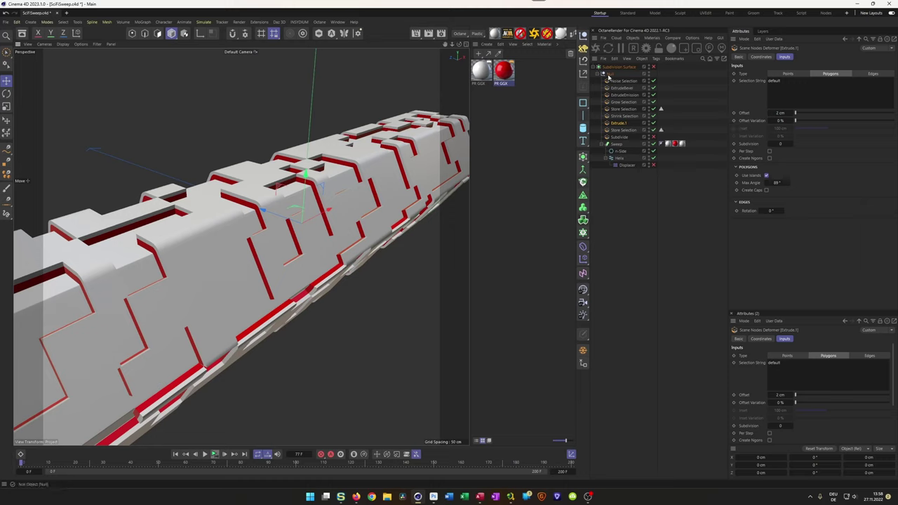
- Add a Connect object as parent of the Null holding the sweep and turn off its Weld option
click(605, 74)
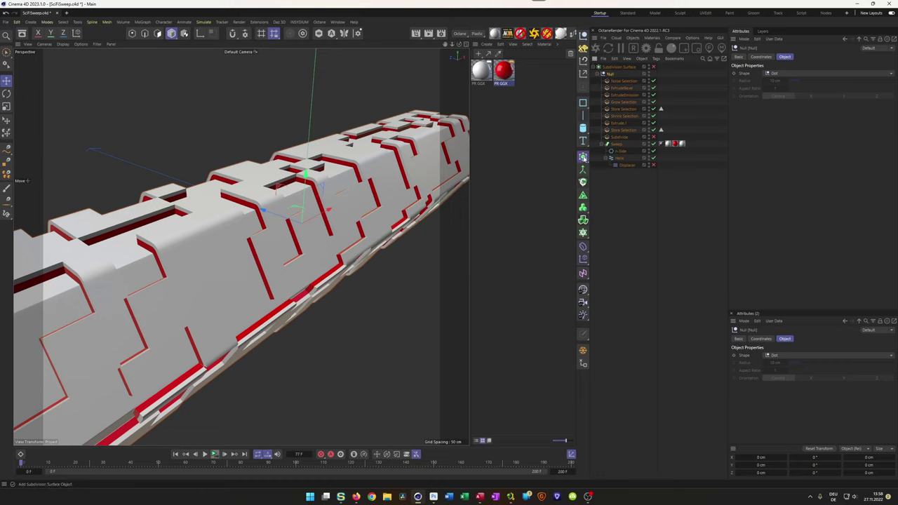
click(582, 158)
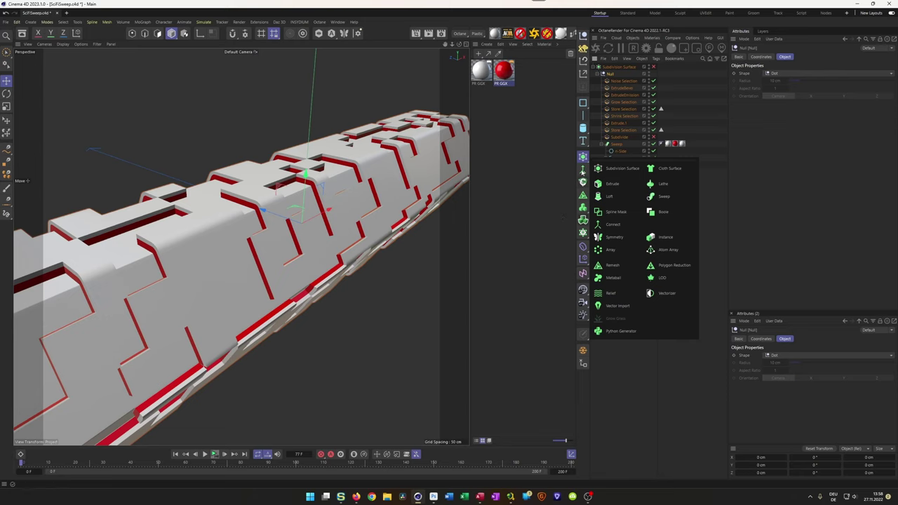
alt+click(613, 225)
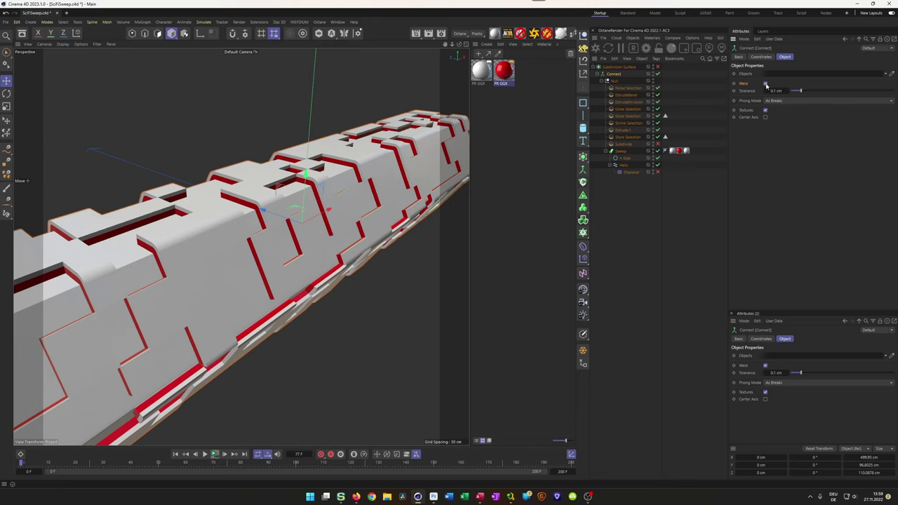
click(765, 84)
- Save the Connect object's current settings as its default preset in Preferences
click(758, 47)
click(778, 88)
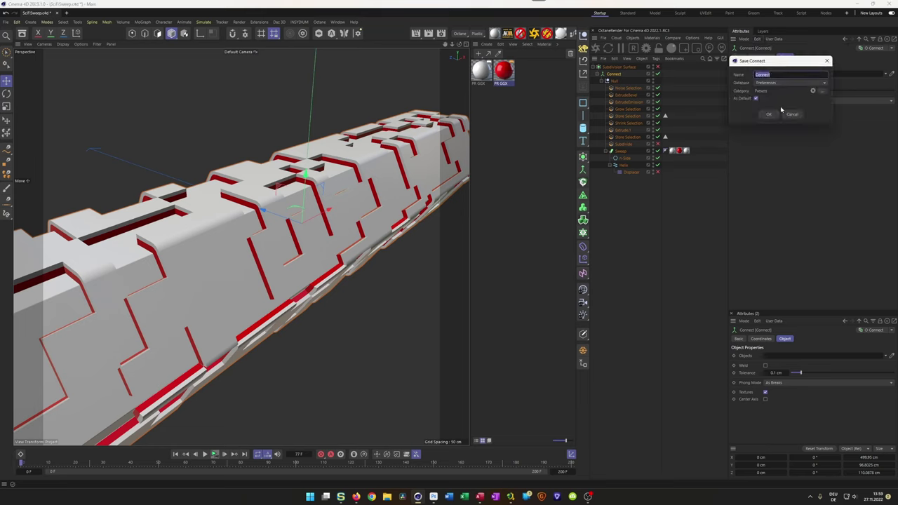
click(771, 116)
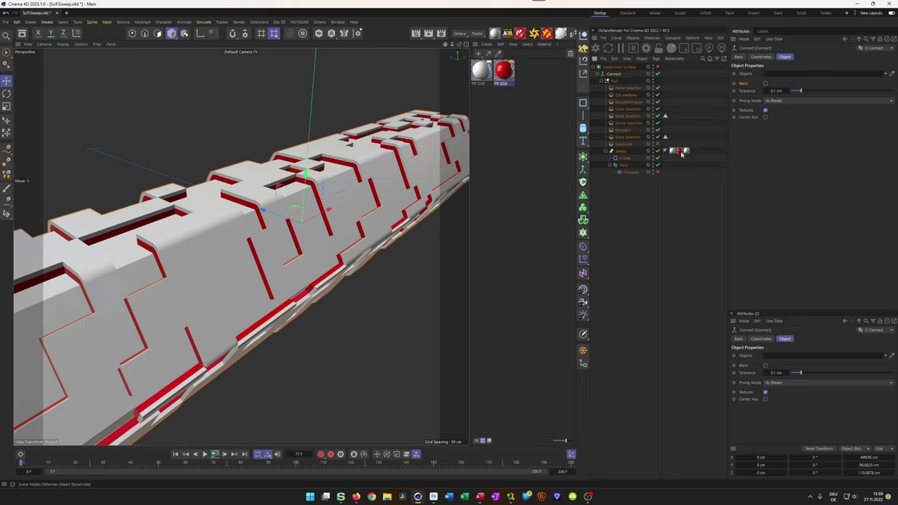
- Bake the Connect object with Current State to Object and select the resulting null
right_click(617, 75)
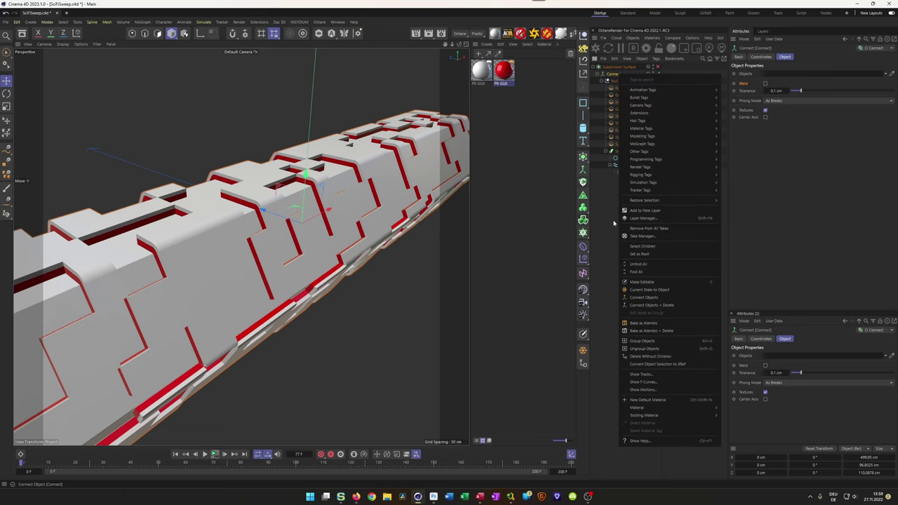
click(652, 293)
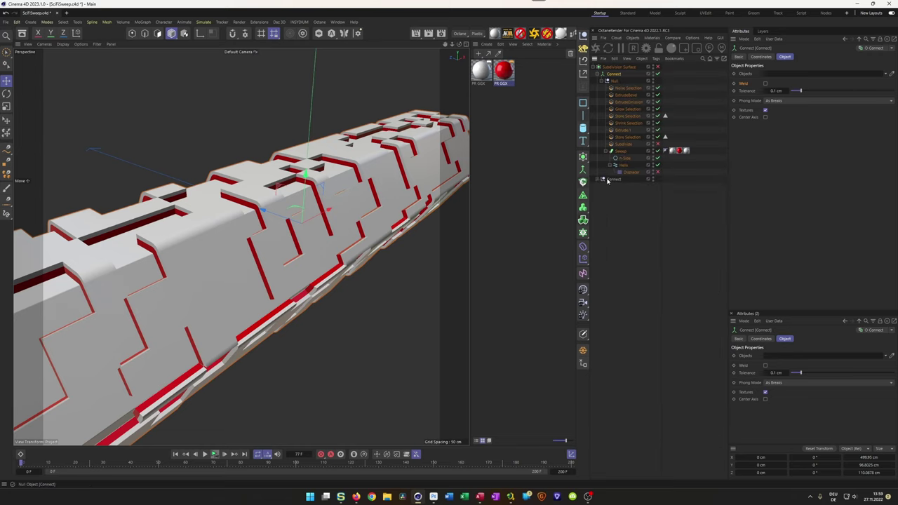
click(607, 180)
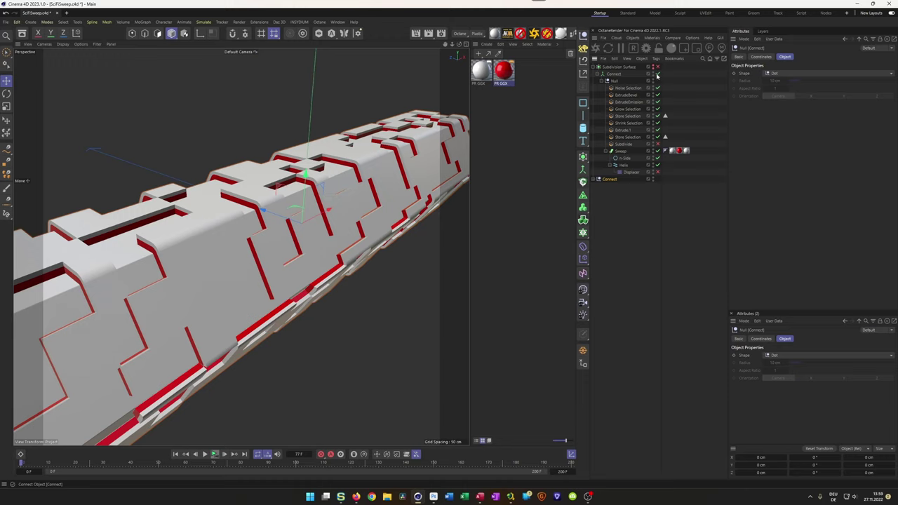
- Collapse the original Subdivision Surface hierarchy and delete the baked null, keeping its Sweep mesh at the top level
click(594, 67)
click(597, 74)
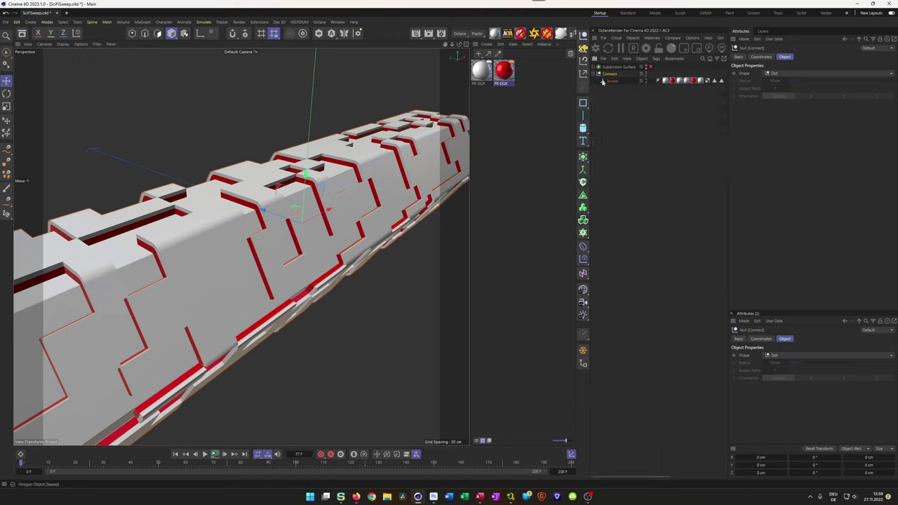
key(Delete)
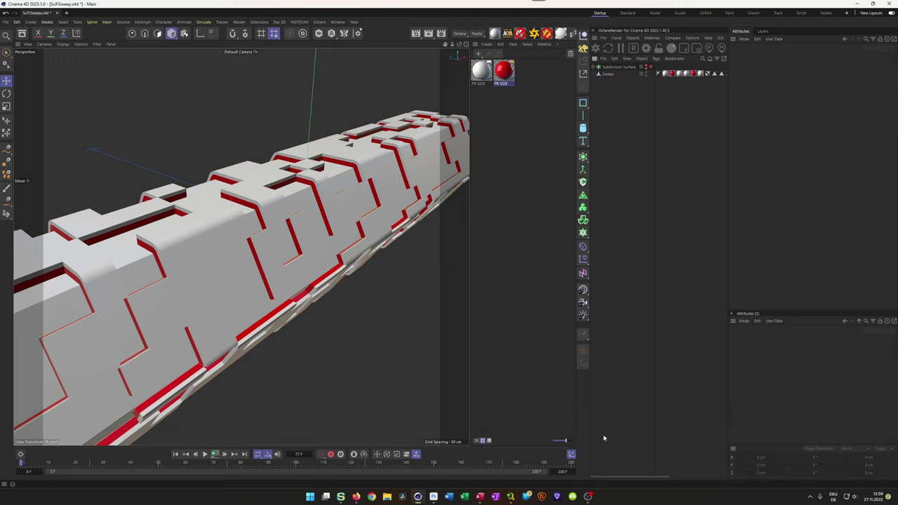
- Delete the baked Sweep's S, cap, rim and edge selection tags, keeping only the emission and baseColor polygon selections
drag(631, 479, 705, 464)
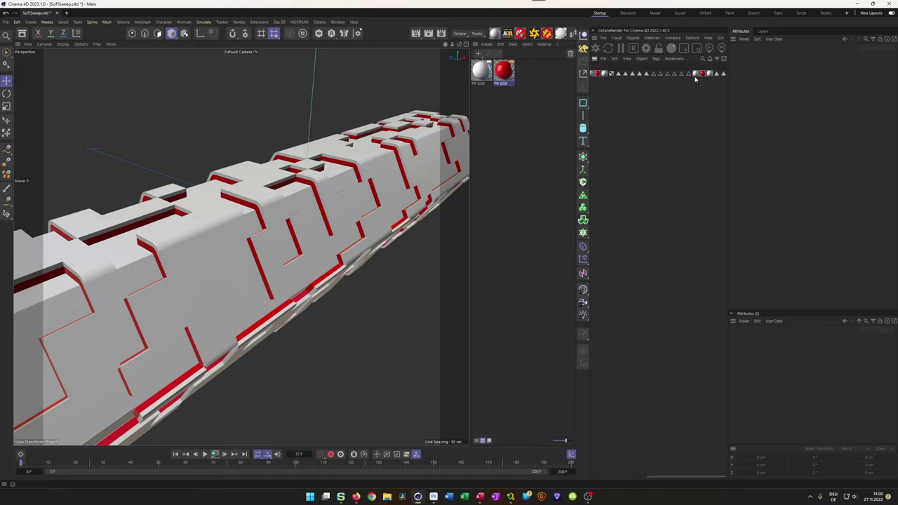
click(723, 74)
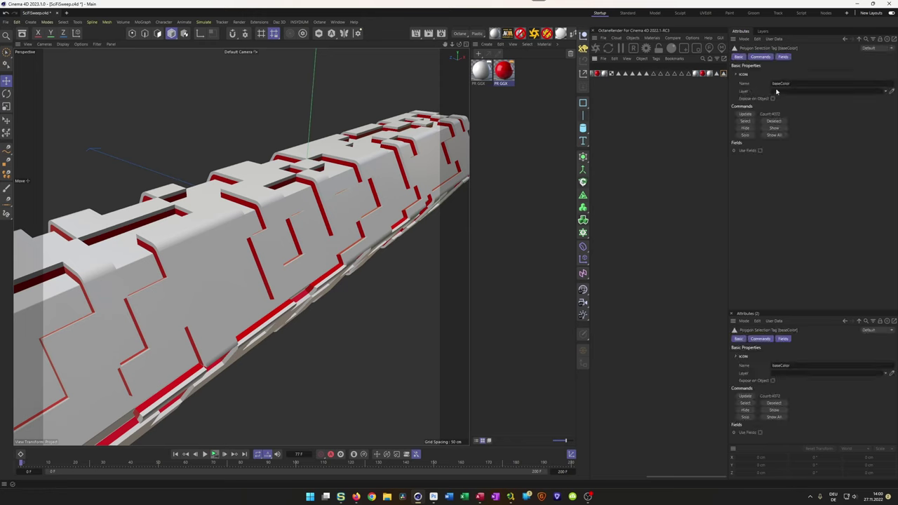
click(716, 74)
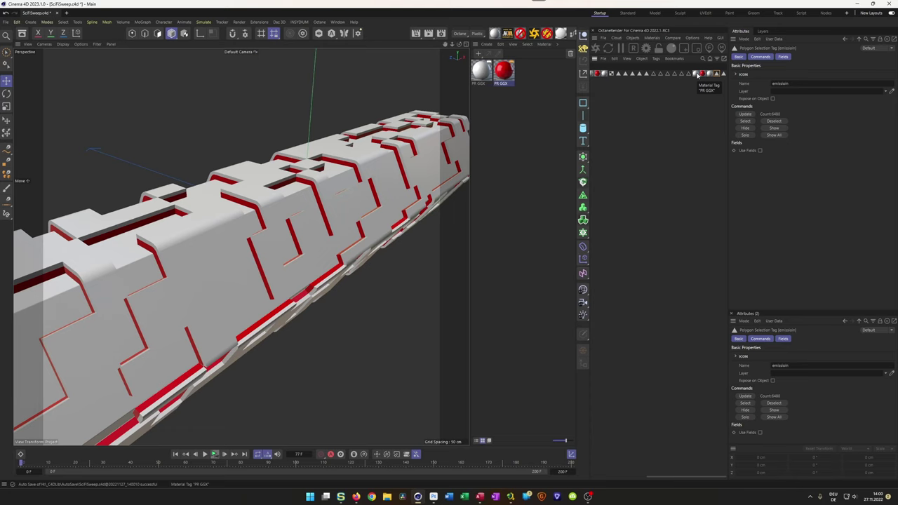
click(705, 73)
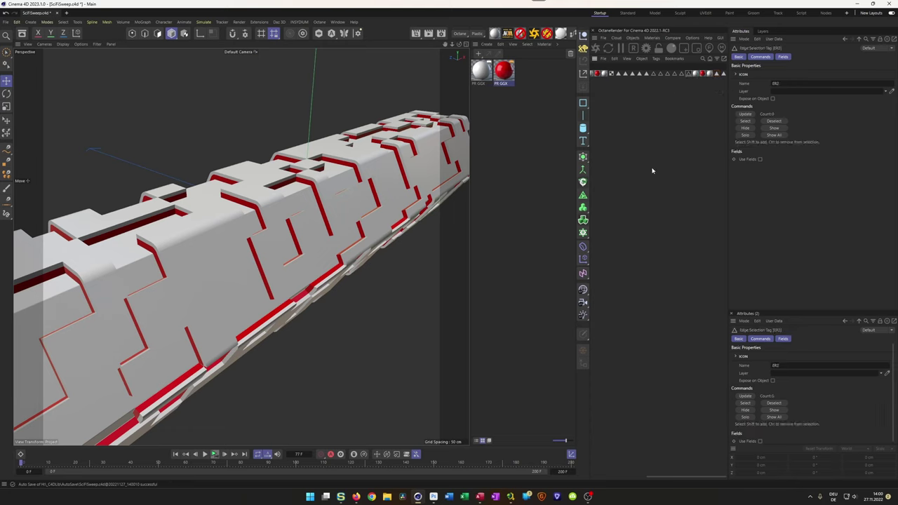
drag(666, 477, 616, 478)
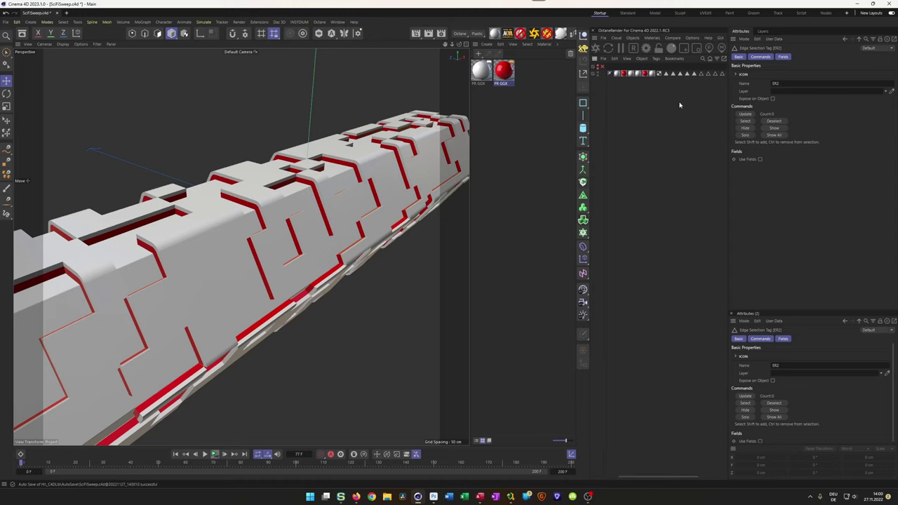
shift+click(665, 73)
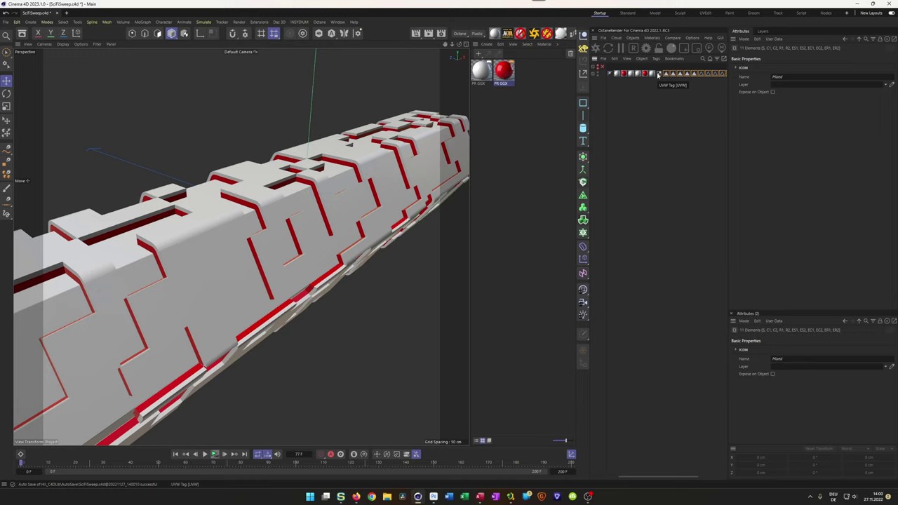
key(Delete)
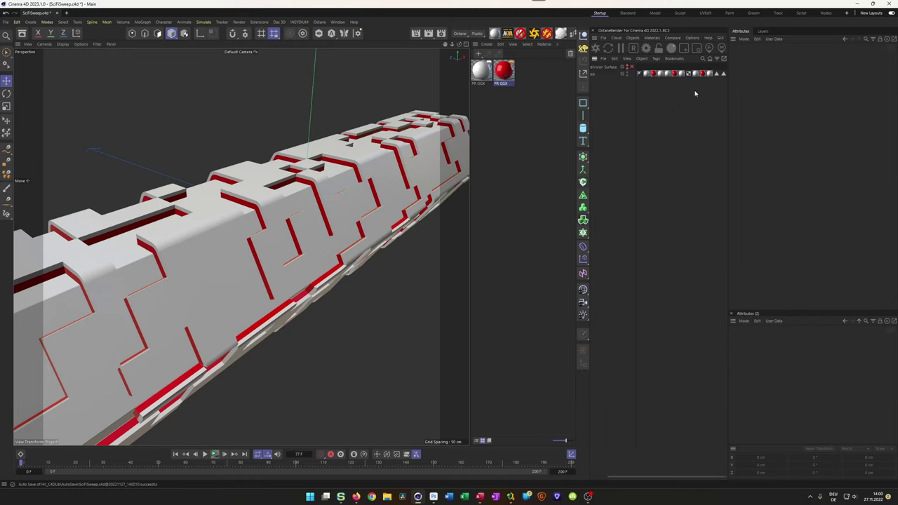
- Delete the six duplicate material tags before the UVW tag on the baked Sweep
click(682, 75)
shift+click(645, 73)
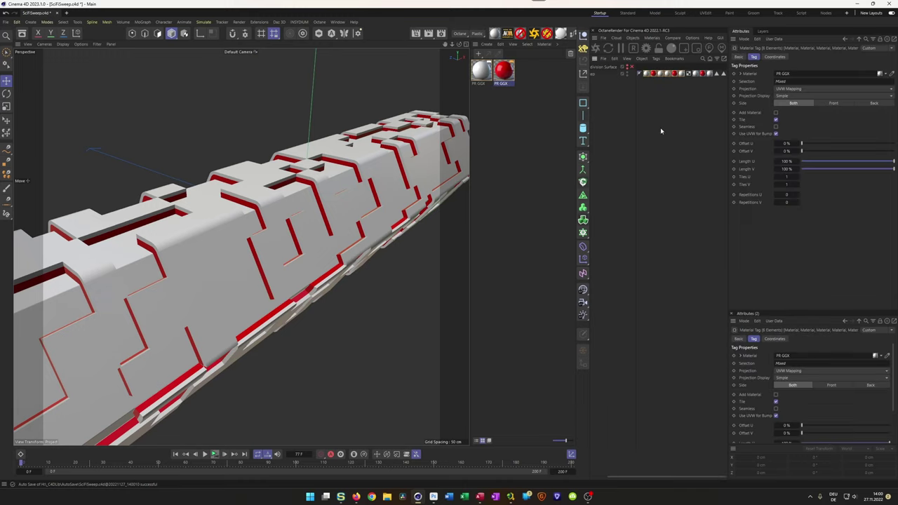
key(Delete)
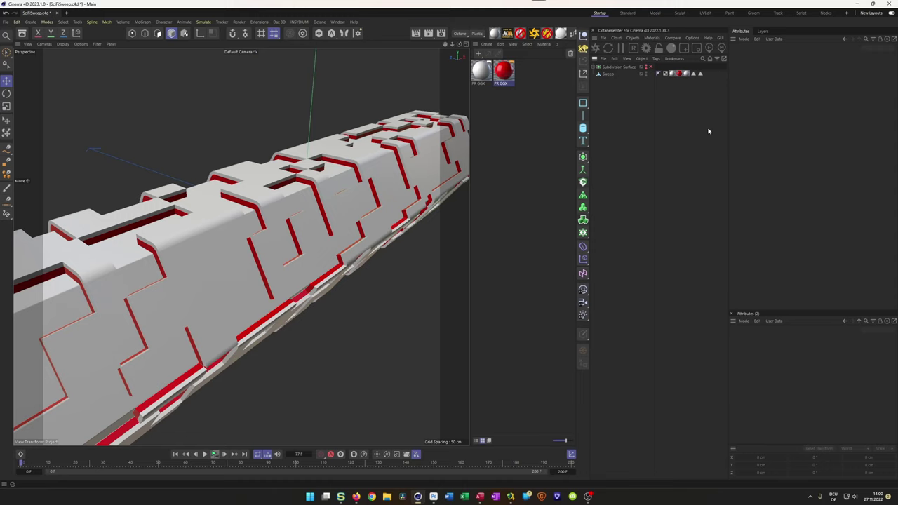
- Display polygon lines on the baked Sweep to examine its mesh up close, and check the original setup's Subdivide modifier
scroll(294, 195, up, 4)
alt+drag(322, 189, 333, 188)
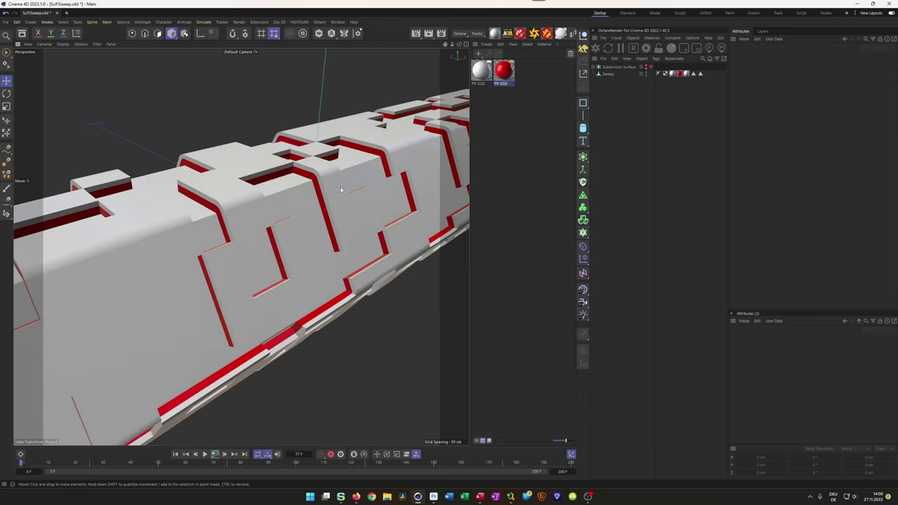
click(607, 74)
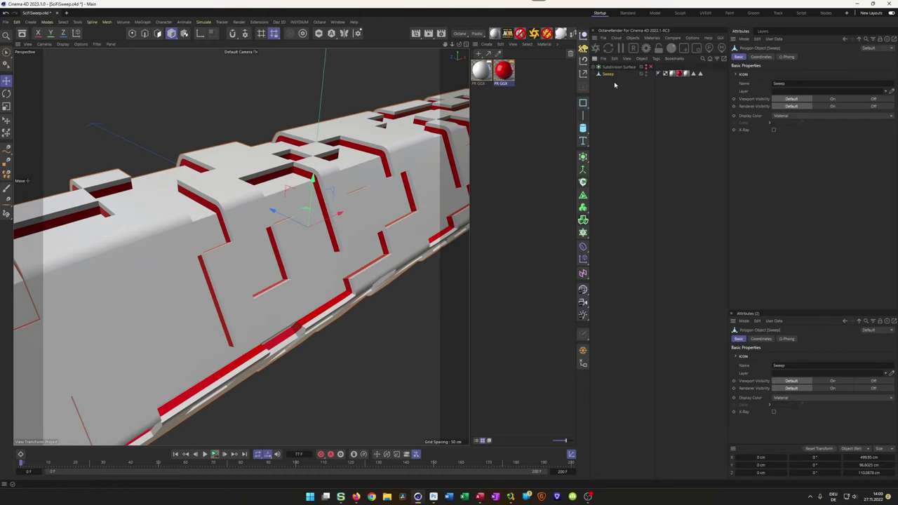
key(n)
key(b)
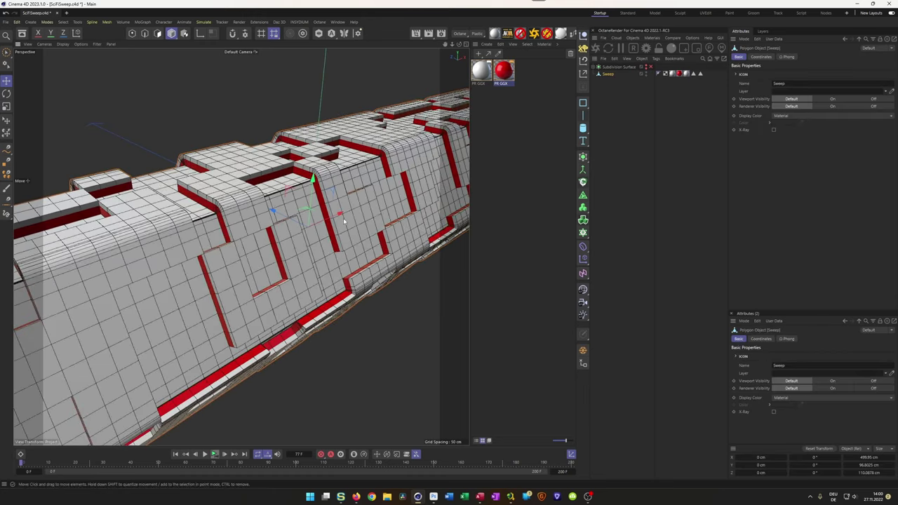
alt+right_drag(224, 209, 248, 195)
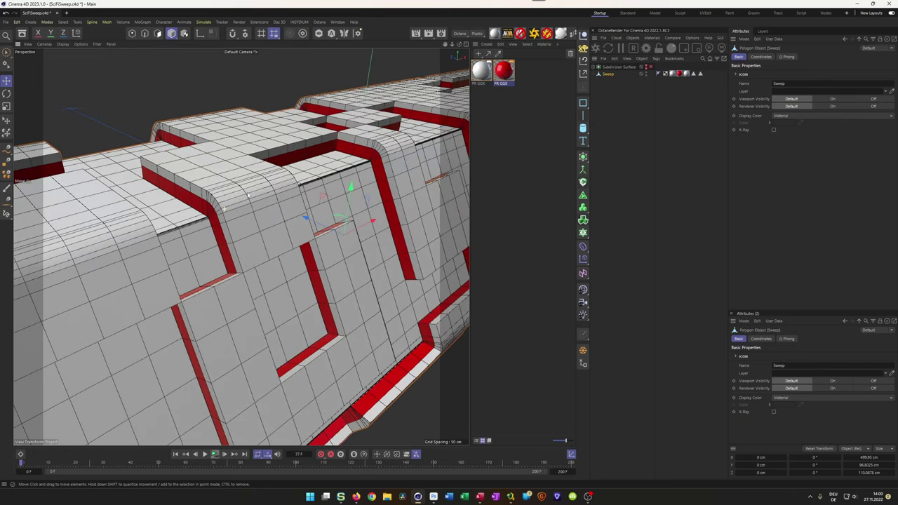
click(593, 68)
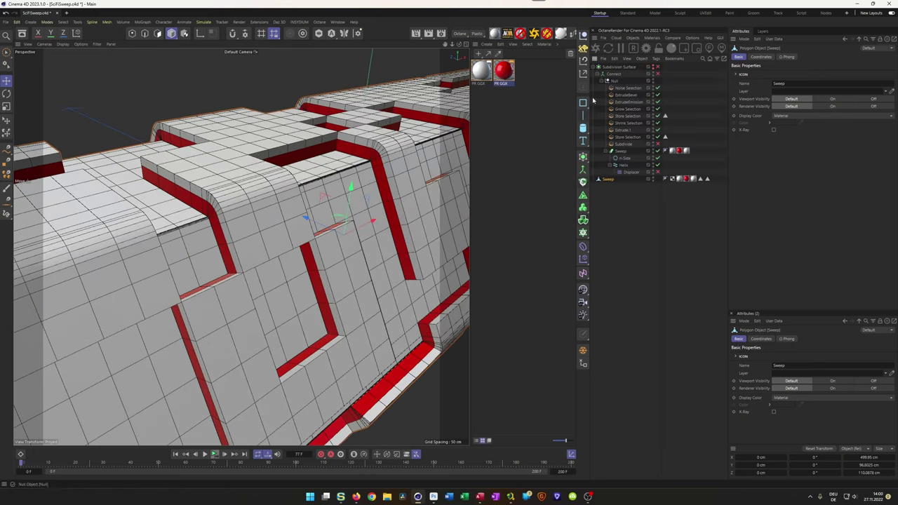
click(624, 144)
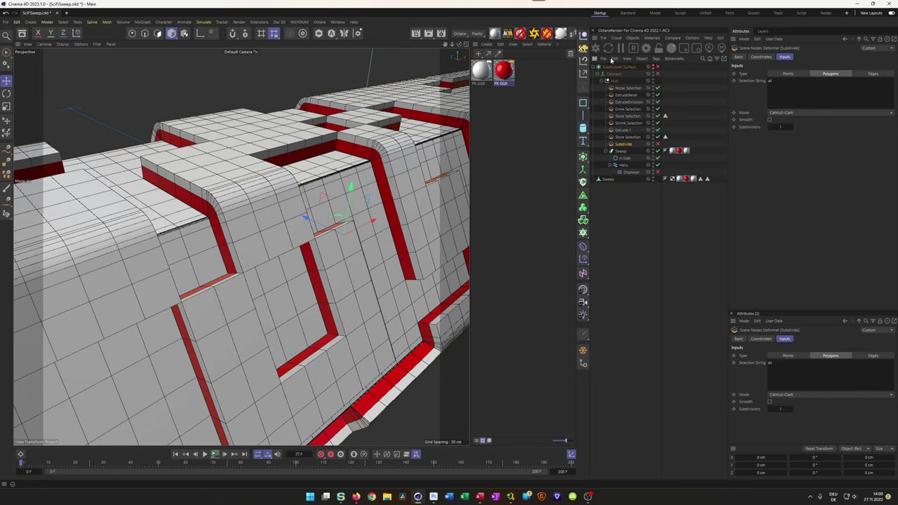
- Add a Subdivision Surface as parent of the baked Sweep and inspect the rounded panels up close
click(598, 67)
click(605, 73)
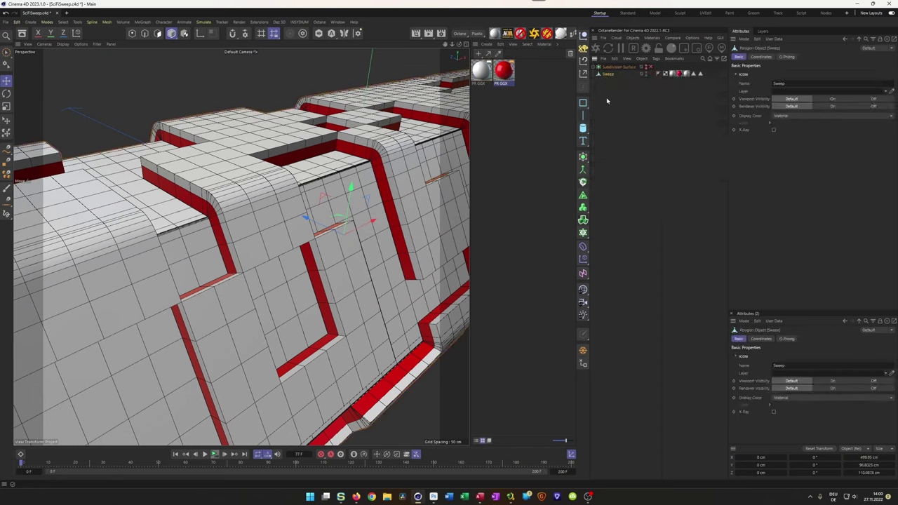
alt+click(582, 158)
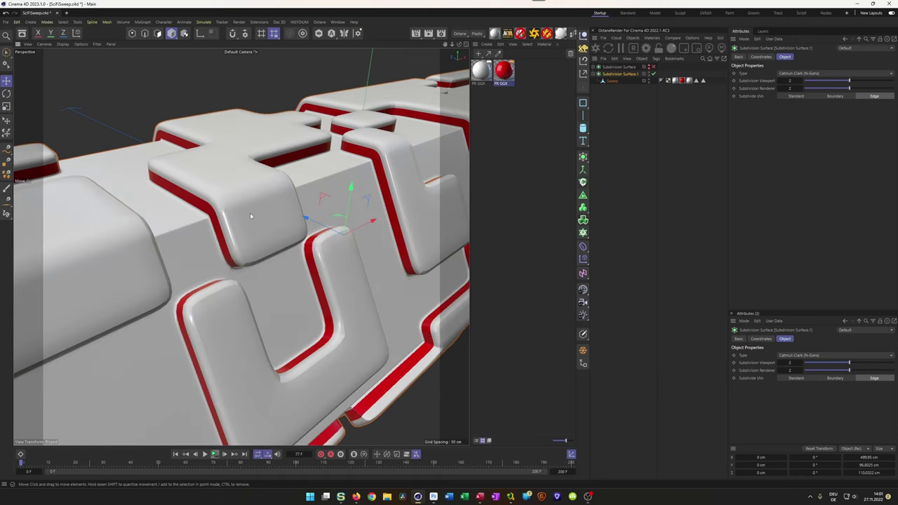
mouse_move(250, 215)
alt+mouse_down()
mouse_move(235, 214)
mouse_move(285, 243)
mouse_move(236, 265)
mouse_move(273, 247)
mouse_move(276, 259)
mouse_move(229, 265)
alt+mouse_up()
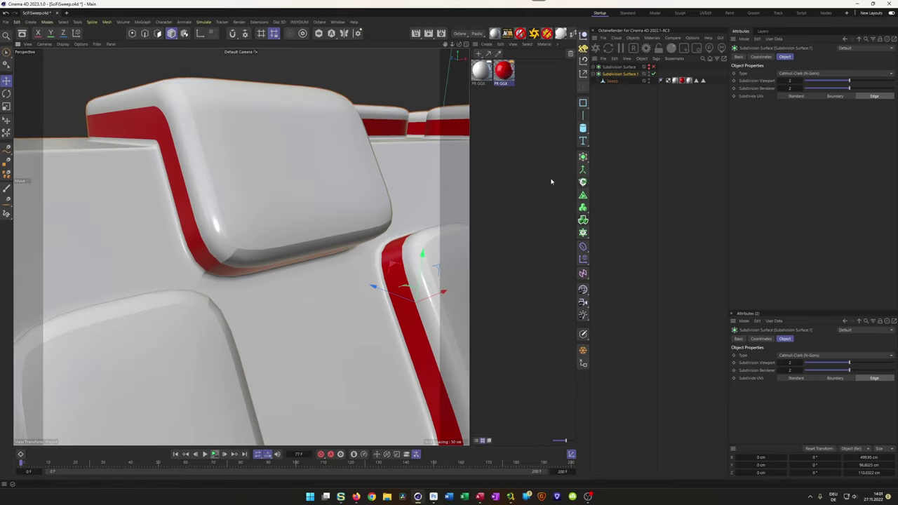
- Try viewport subdivision levels 3 and 4 on the new Subdivision Surface and return the level to 2
click(802, 81)
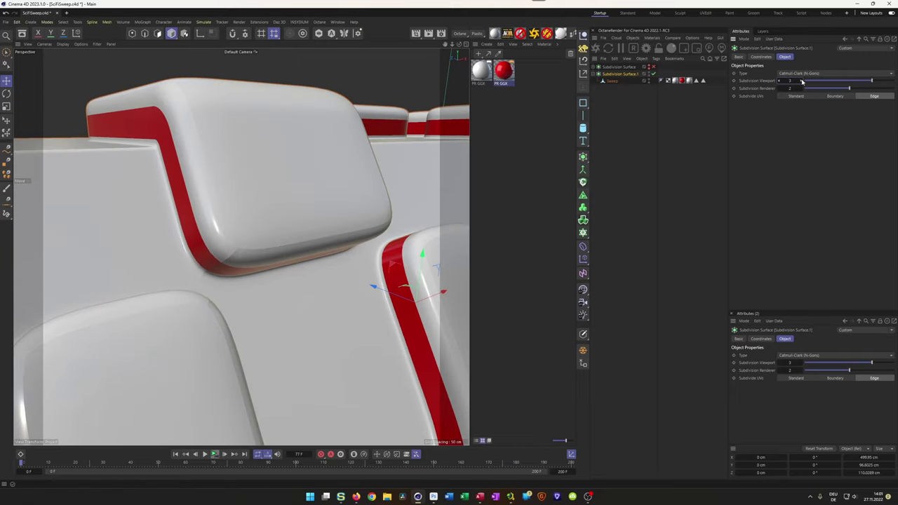
click(802, 82)
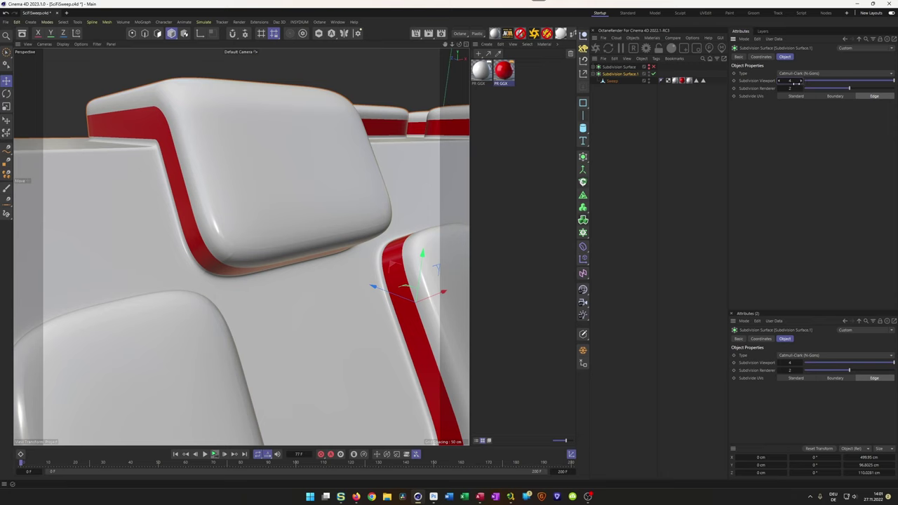
click(779, 82)
click(779, 82)
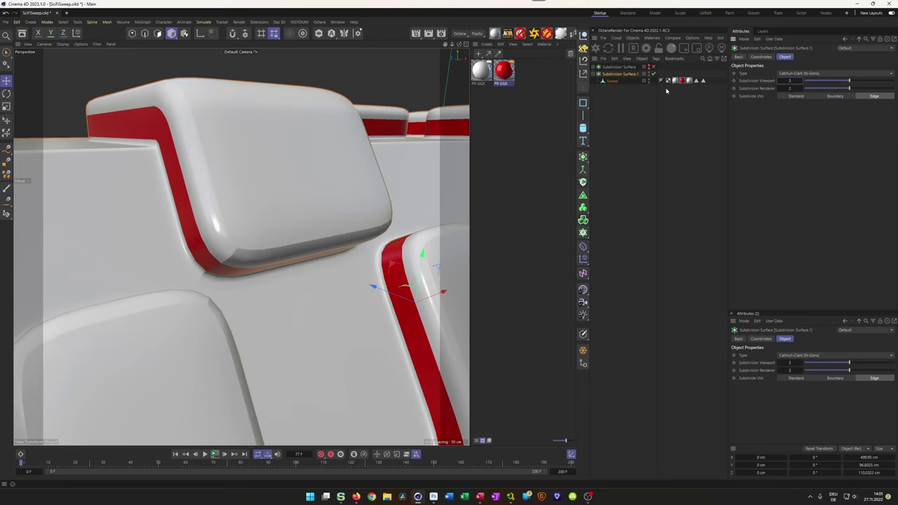
- Open the Phong tag settings of the baked Sweep
click(661, 81)
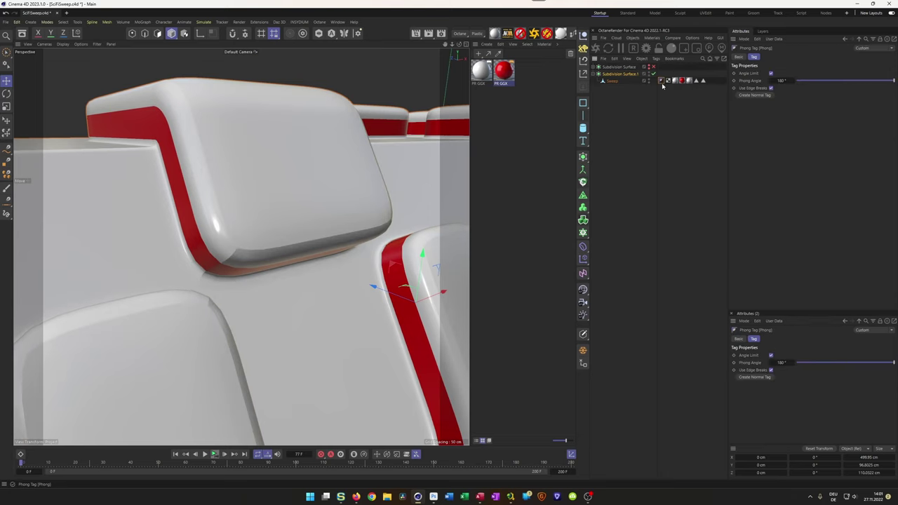
- Set the Phong tag's angle of the Sweep object to 40° and disable its edge breaks
double_click(784, 82)
text(40)
key(Return)
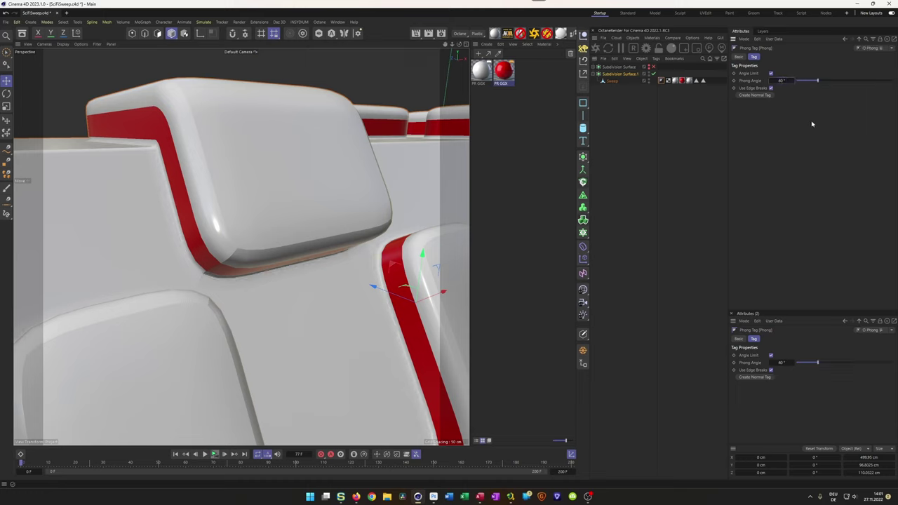
click(771, 88)
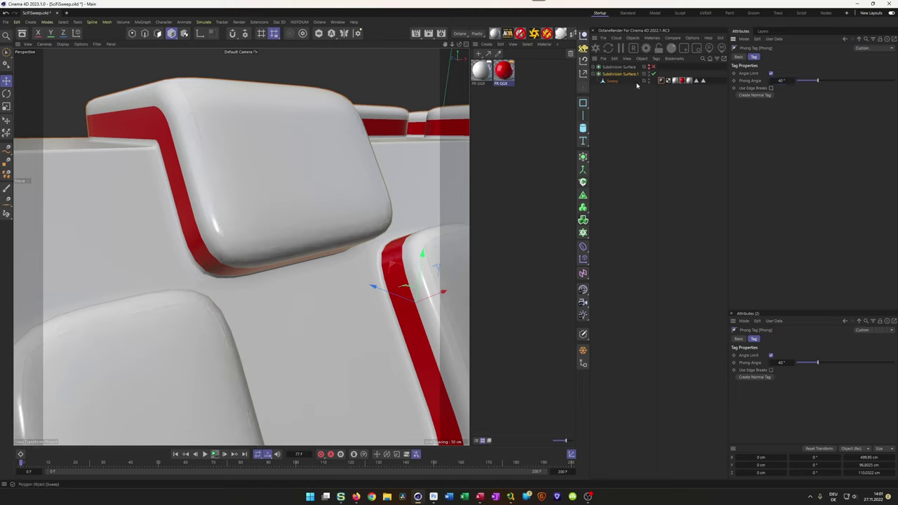
- Try a viewport subdivision level of 3 on Subdivision Surface.1 and return it to 2
click(620, 74)
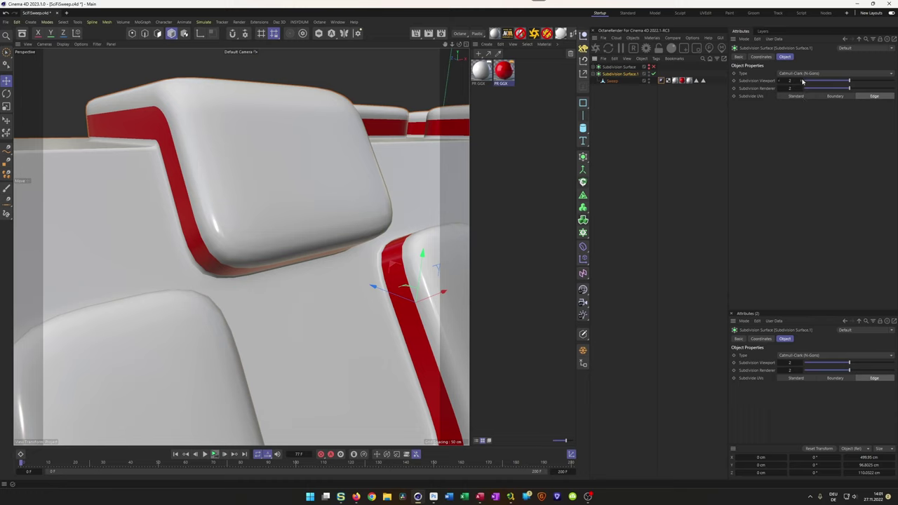
click(801, 81)
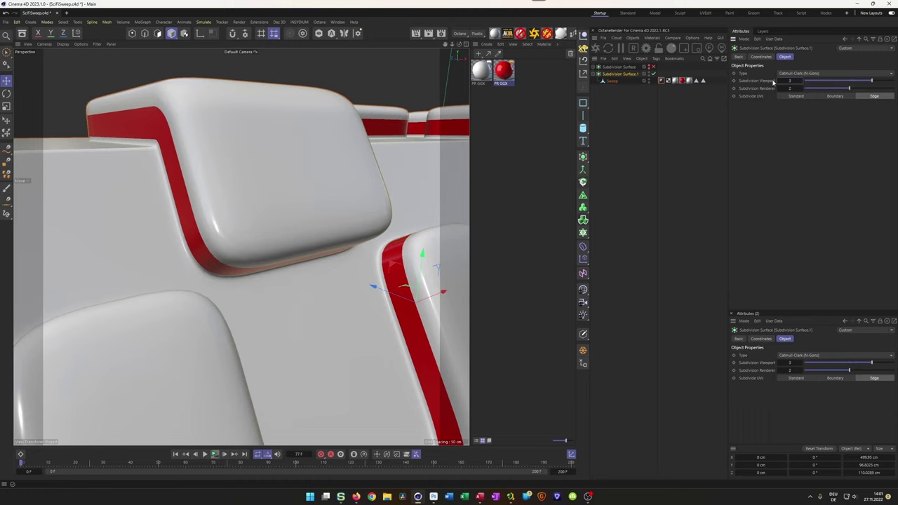
click(778, 81)
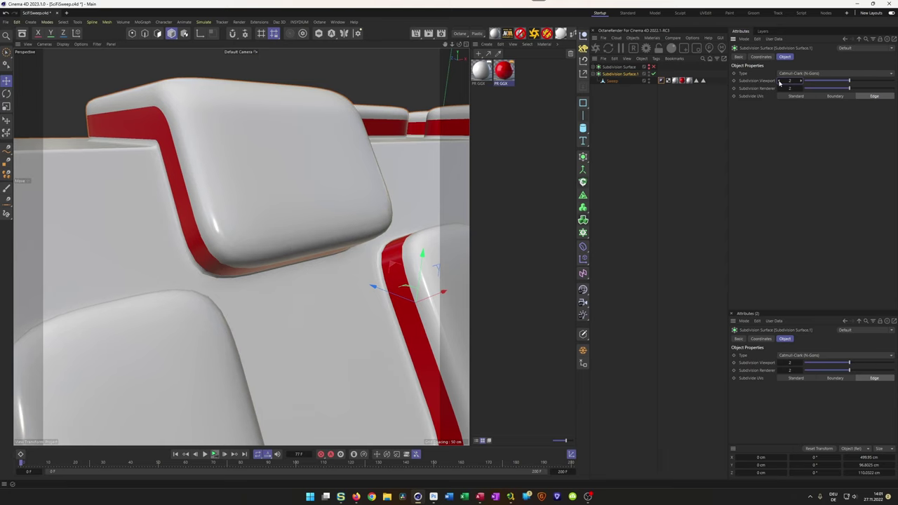
- Switch the viewport display to Gouraud shading with lines to show the mesh over several panels
scroll(218, 261, down, 3)
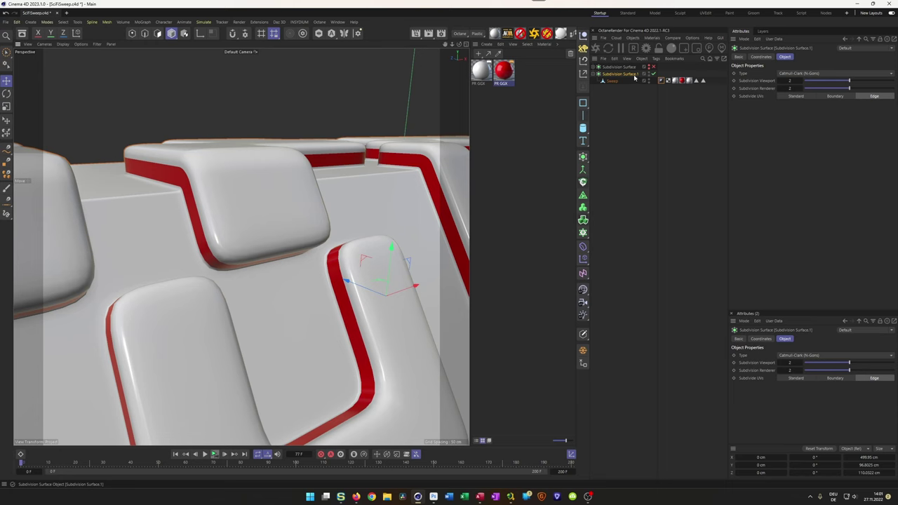
key(n)
key(b)
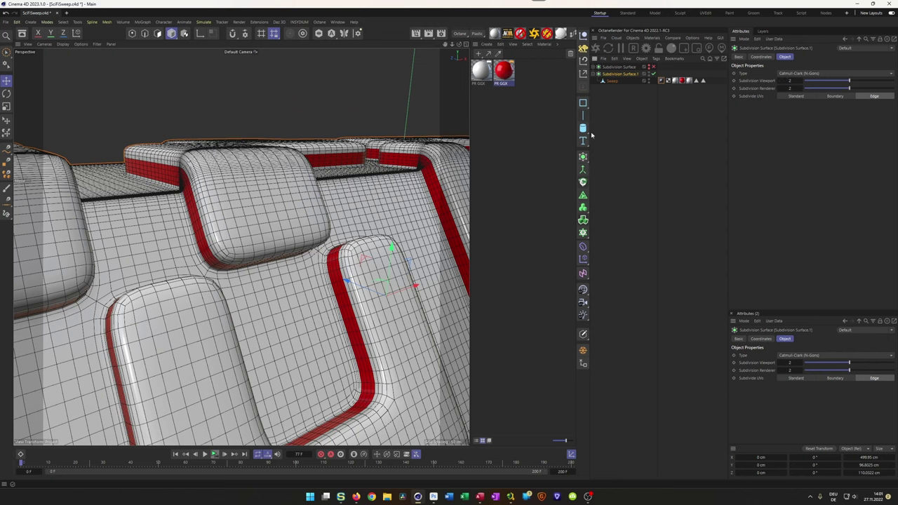
- Add a new subdivision surface, disable it and nest it between Subdivision Surface.1 and the Sweep object
click(583, 156)
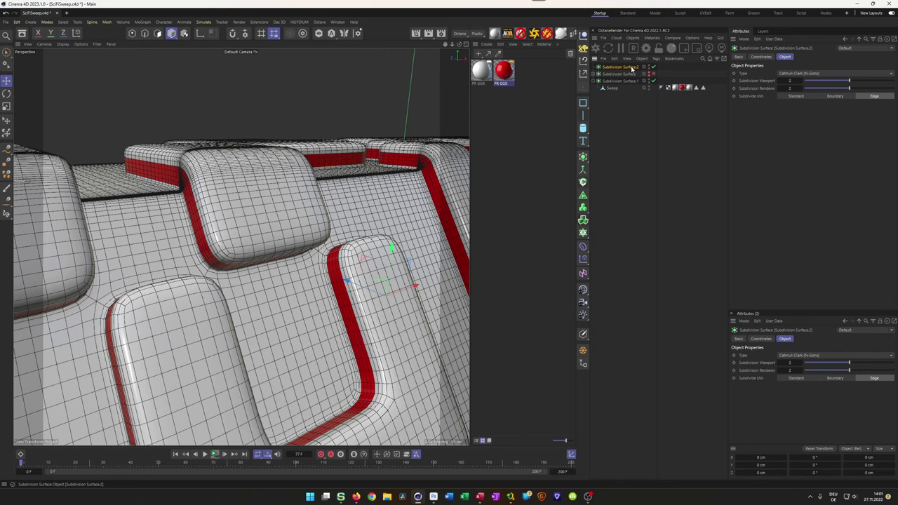
click(790, 73)
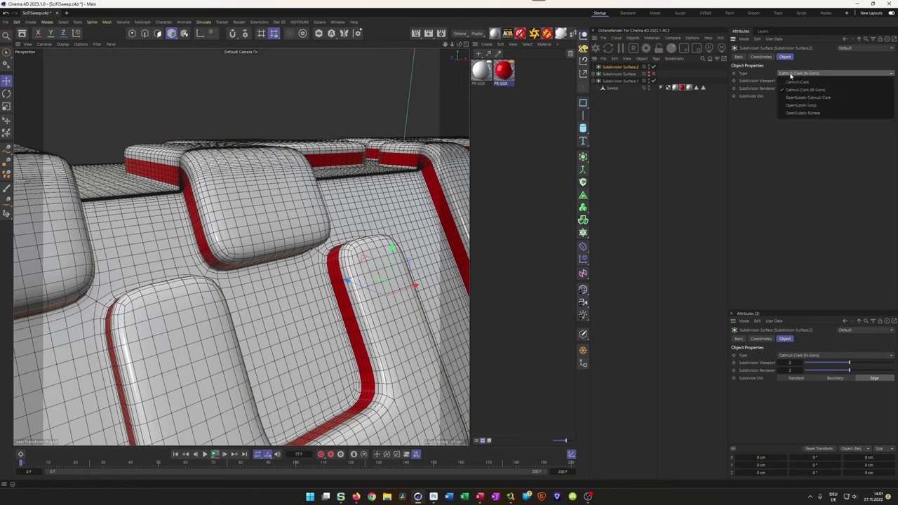
click(790, 75)
click(653, 66)
drag(608, 65, 626, 84)
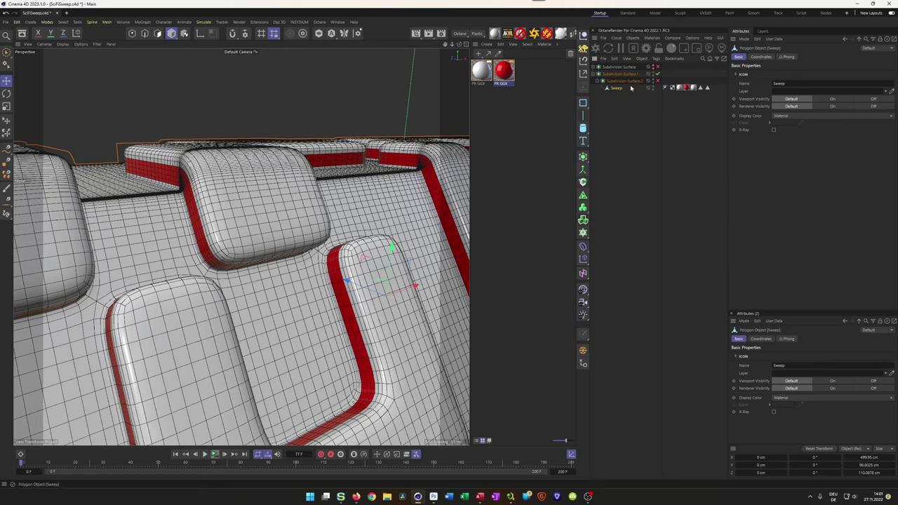
- Disable Subdivision Surface.1, enable the nested subdivision surface and set its type to OpenSubdiv Bilinear
click(657, 75)
click(657, 81)
click(636, 82)
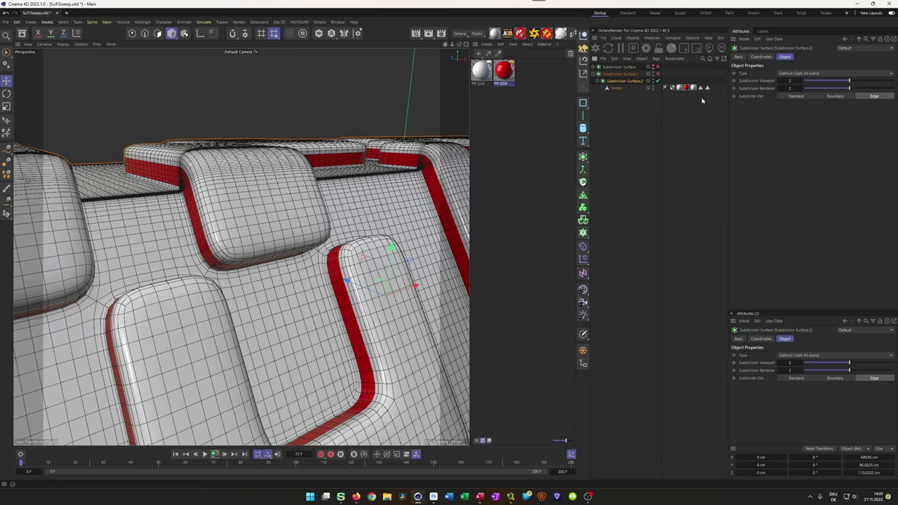
click(811, 74)
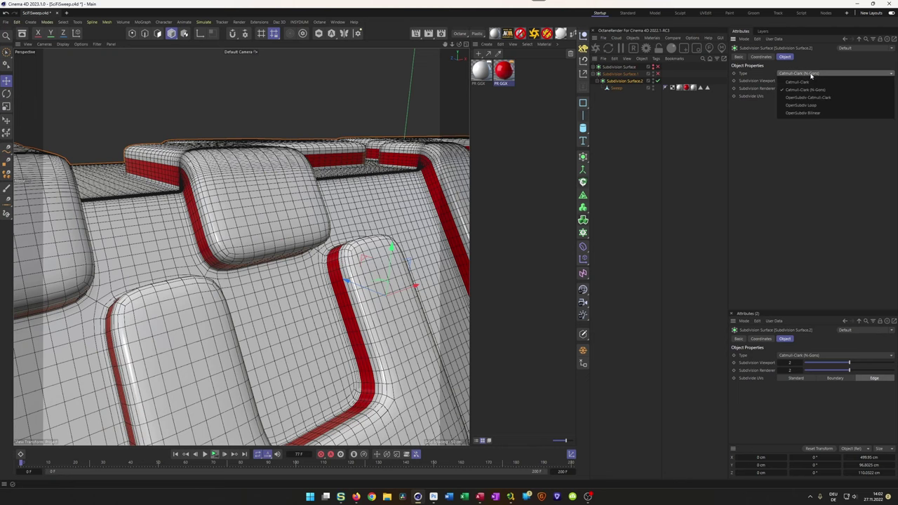
click(823, 114)
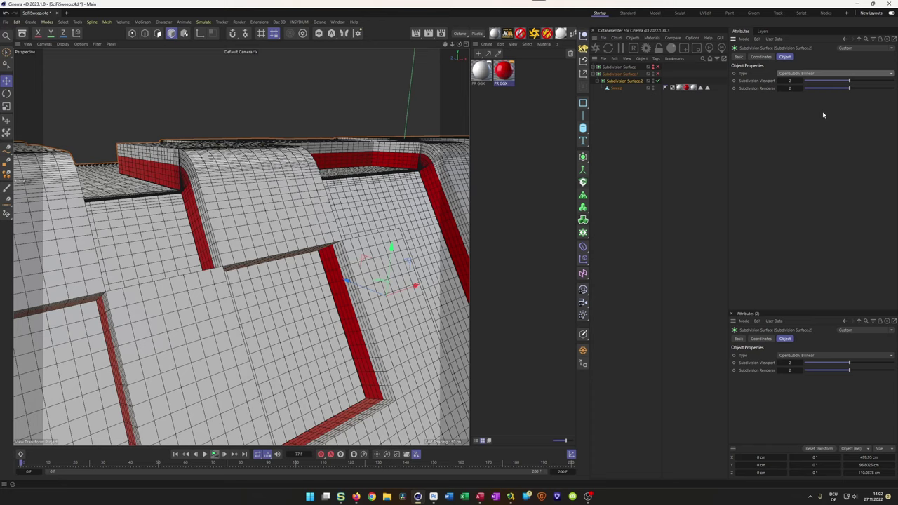
- Set the bilinear subdivision surface's viewport subdivision to 1 and compare the mesh with it switched off and on
alt+drag(216, 193, 452, 182)
click(658, 82)
click(657, 81)
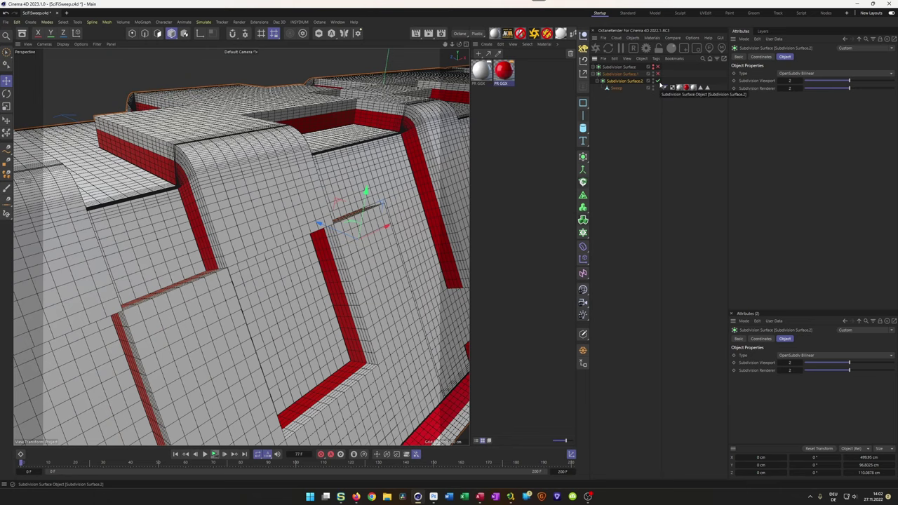
click(780, 82)
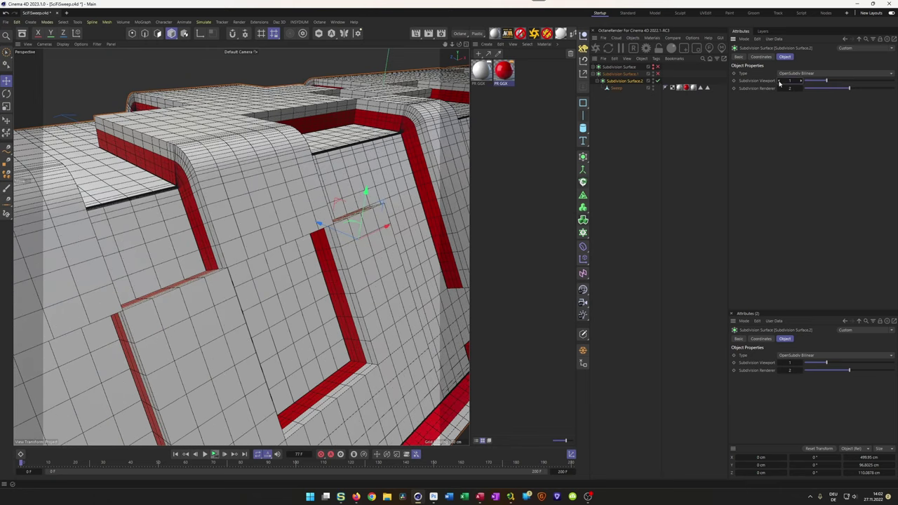
click(658, 82)
click(658, 82)
click(658, 82)
click(657, 82)
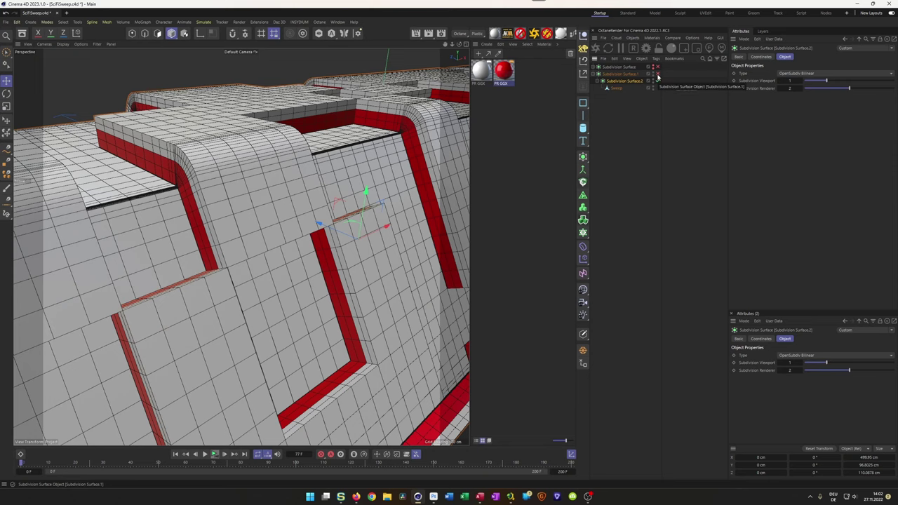
- Enable Subdivision Surface.1 above the bilinear one and return the viewport to Gouraud shading without lines
click(658, 75)
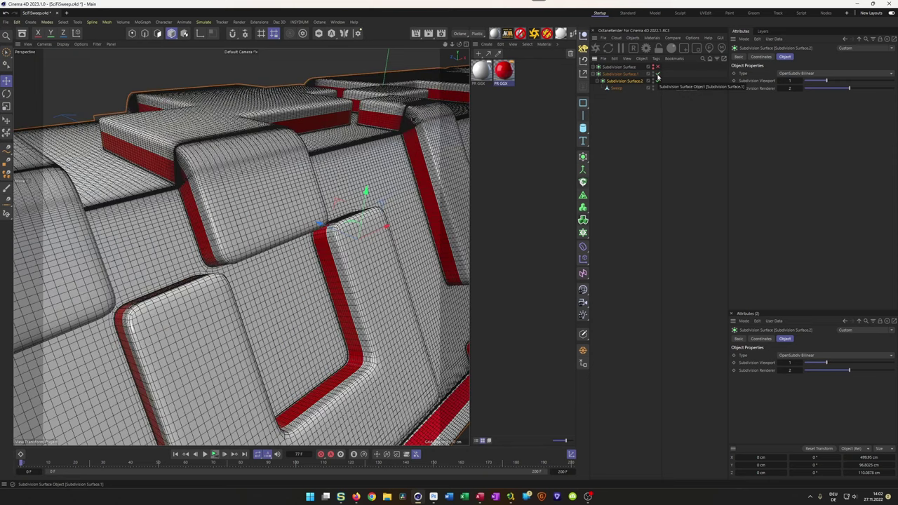
key(n)
key(a)
mouse_move(196, 286)
alt+mouse_down()
mouse_move(277, 309)
mouse_move(246, 295)
alt+mouse_up()
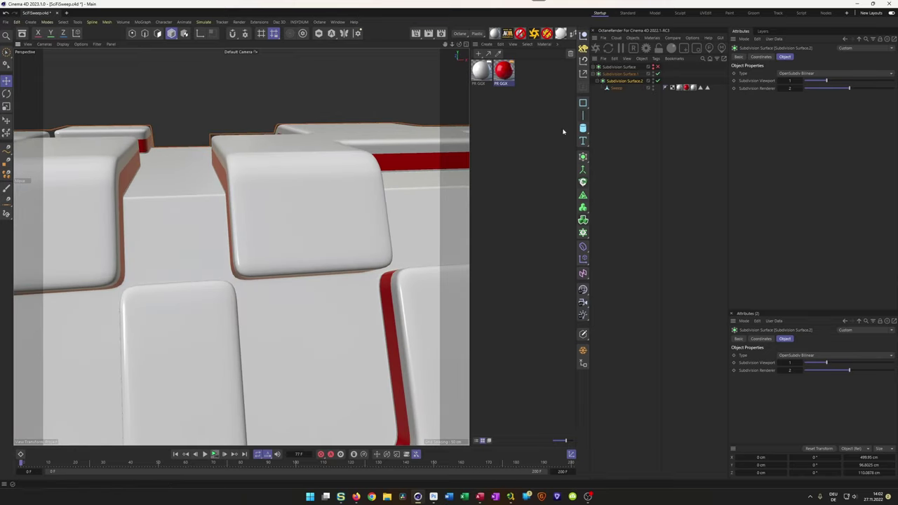
- Compare the rounding of the panel edges with the bilinear subdivision surface switched off and on
click(595, 68)
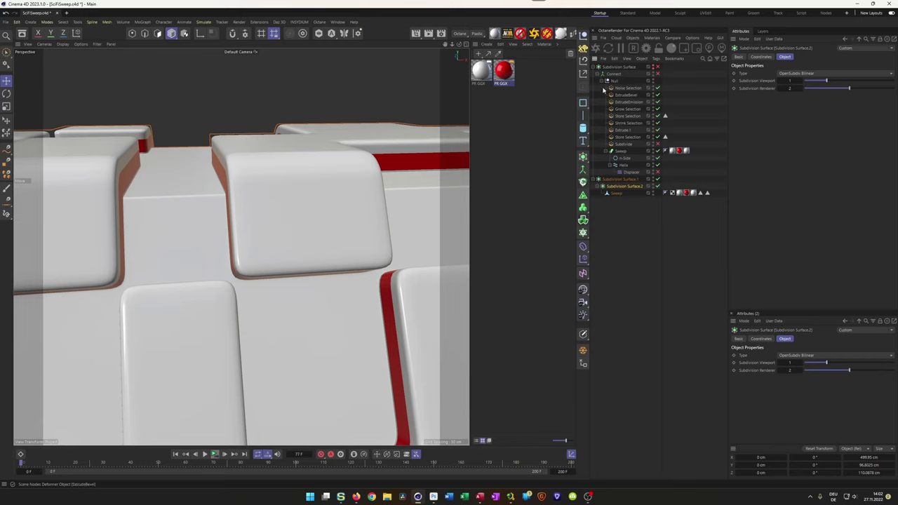
click(595, 67)
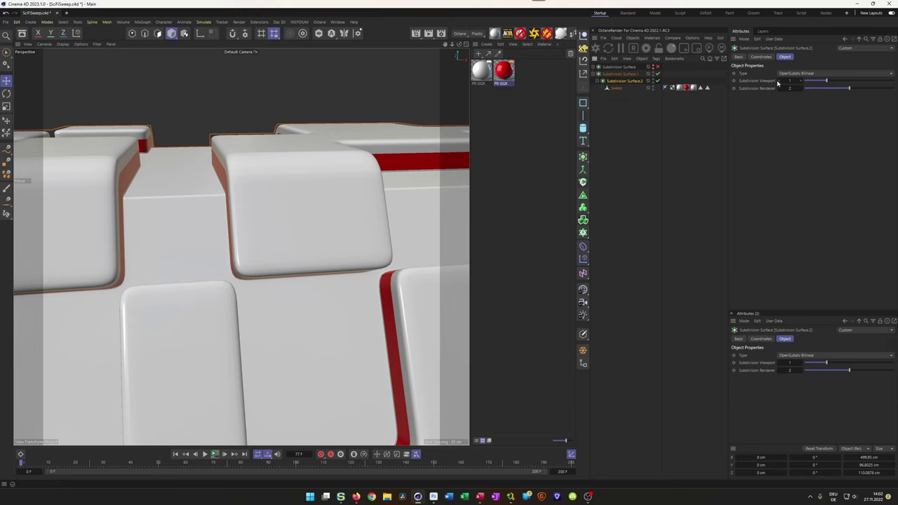
click(657, 82)
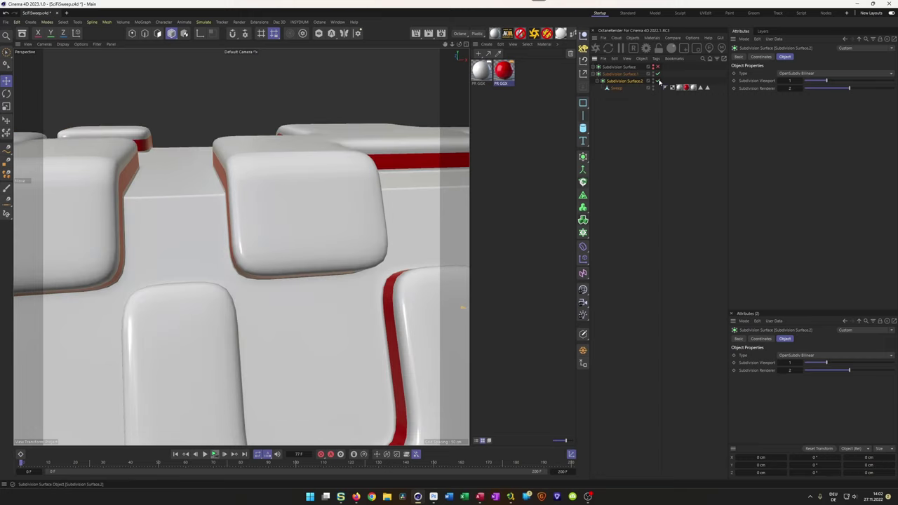
click(657, 82)
alt+drag(274, 190, 220, 203)
alt+right_drag(221, 202, 254, 202)
alt+drag(254, 202, 253, 219)
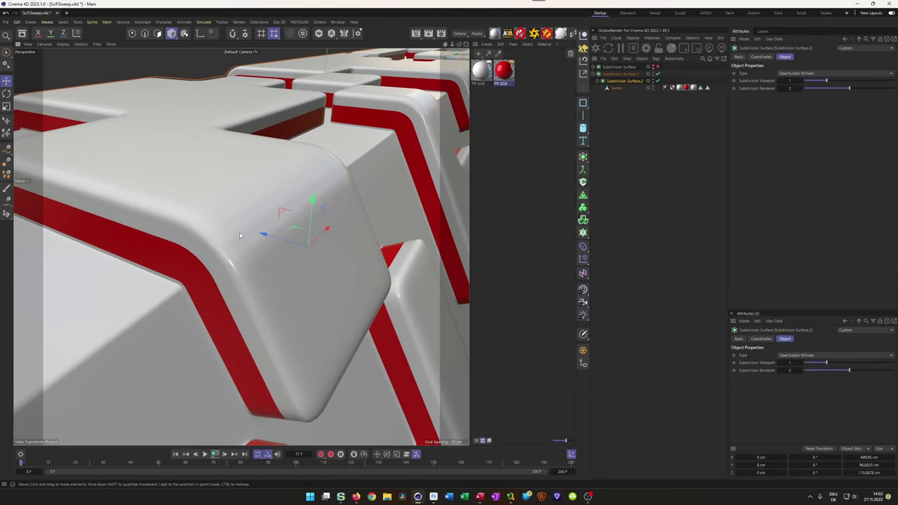
- Try viewport subdivision 0 on the bilinear subdivision surface, then set both its viewport and renderer subdivision to 1
click(778, 81)
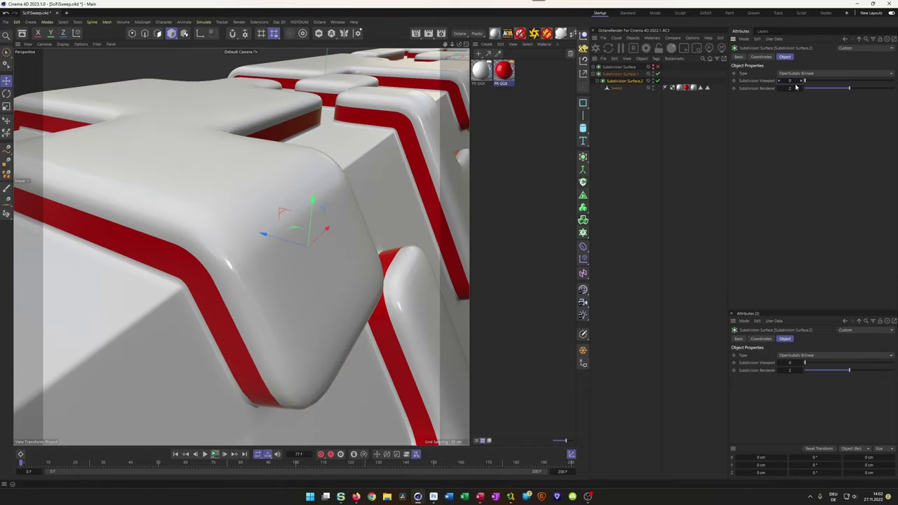
scroll(799, 81, up, 1)
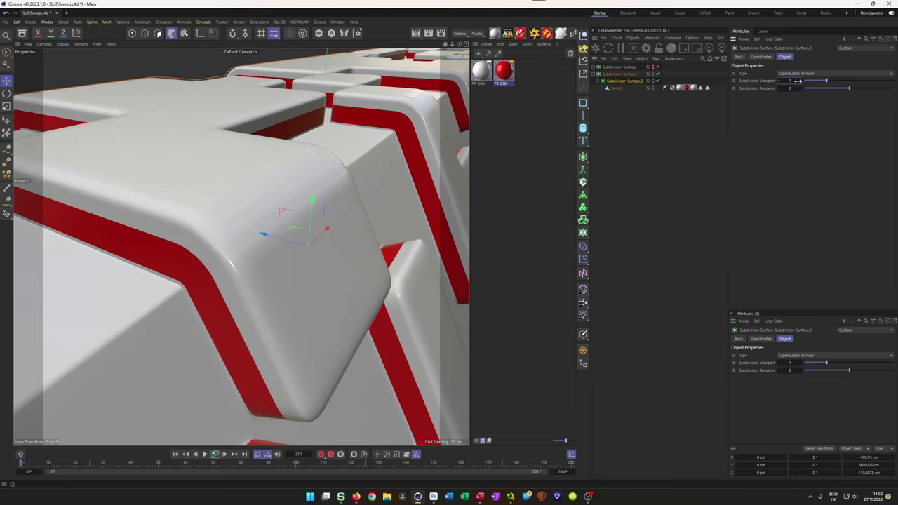
scroll(779, 91, down, 1)
alt+drag(435, 200, 240, 219)
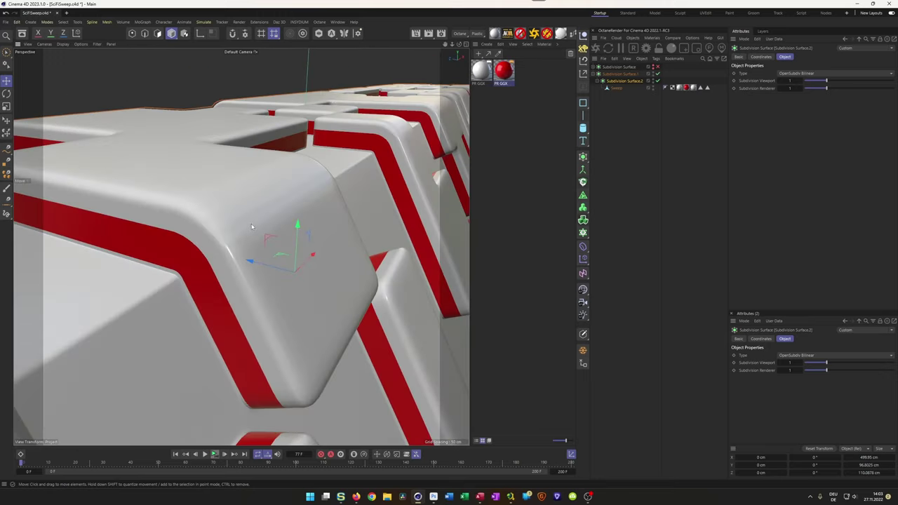
alt+drag(281, 232, 251, 240)
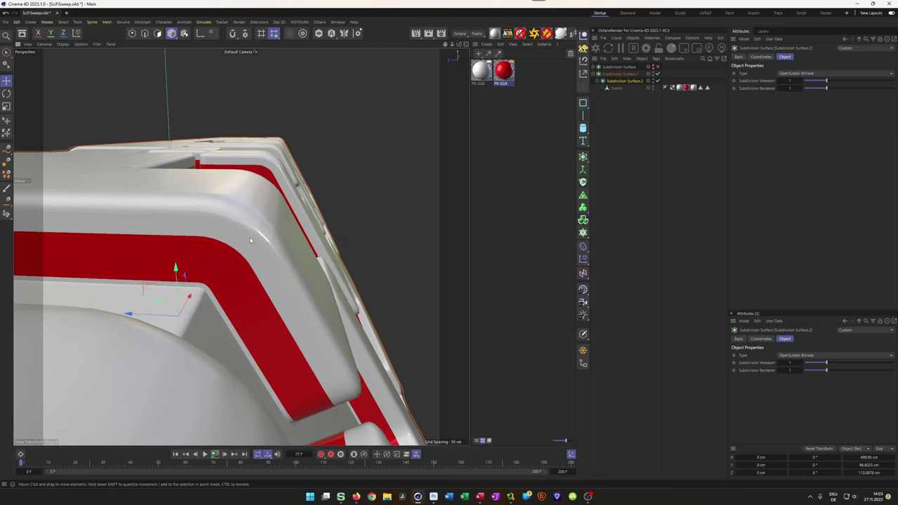
- Try viewport subdivision 3 on Subdivision Surface.1 with the bilinear one enabled, and set it back to 2
click(634, 75)
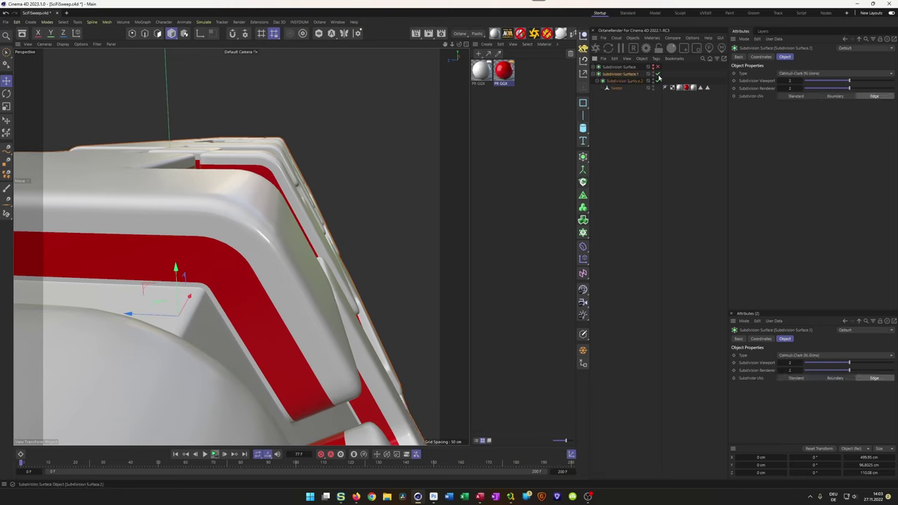
click(802, 82)
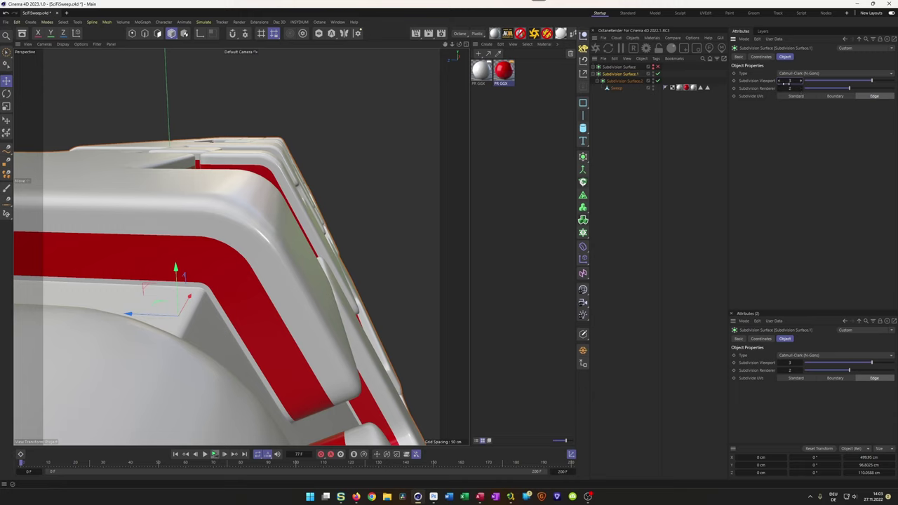
click(779, 82)
- Disable the bilinear subdivision surface and set the viewport subdivision of Subdivision Surface.1 to 3
click(658, 81)
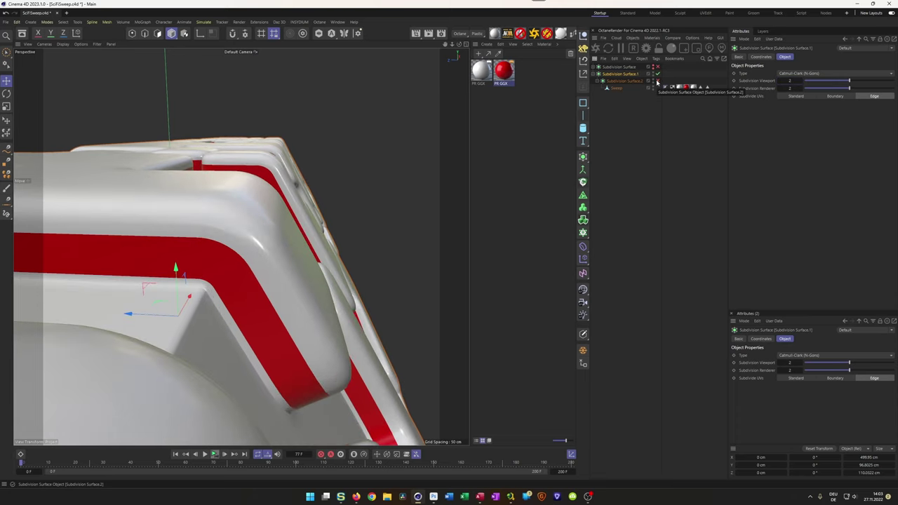
alt+drag(240, 248, 334, 247)
alt+right_drag(334, 247, 294, 264)
alt+drag(294, 265, 313, 232)
alt+right_drag(278, 332, 325, 326)
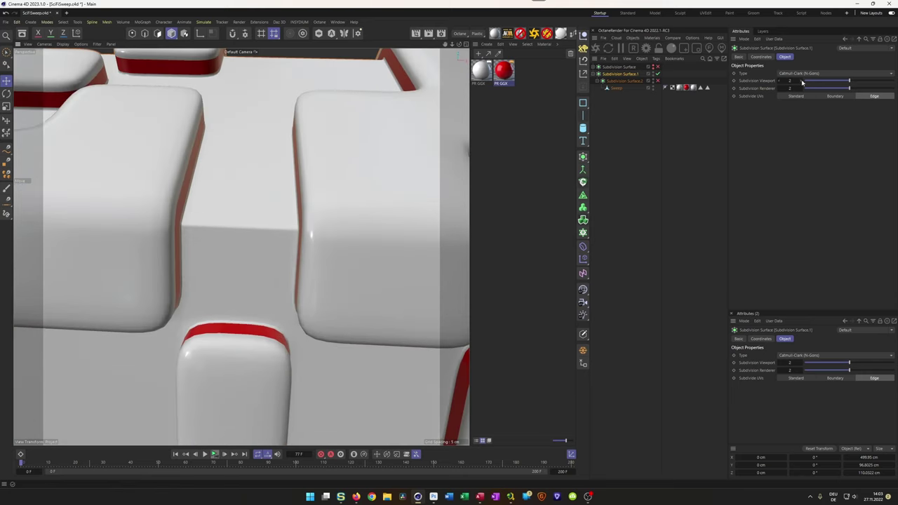
click(802, 82)
alt+drag(382, 260, 266, 312)
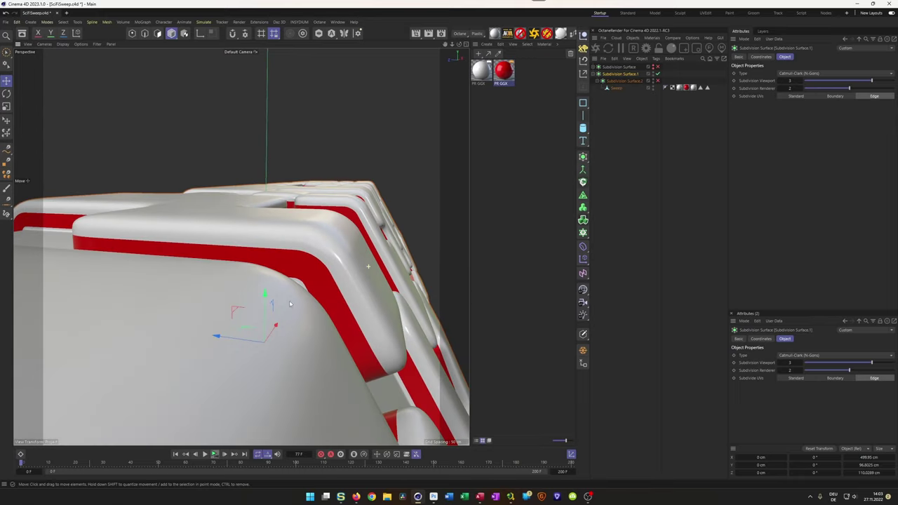
- Re-enable the bilinear subdivision surface and inspect the panel edges along the whole tube
click(657, 82)
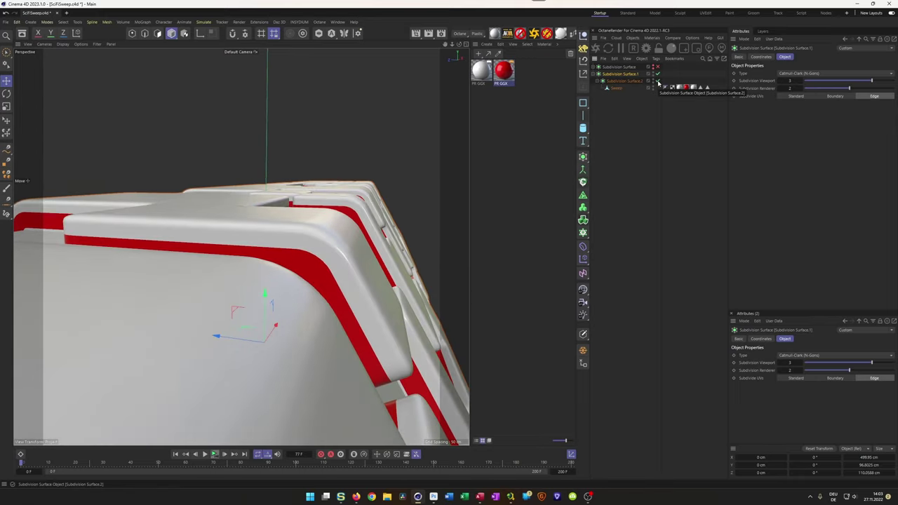
alt+drag(294, 277, 444, 247)
alt+right_drag(445, 247, 338, 263)
alt+drag(337, 263, 230, 246)
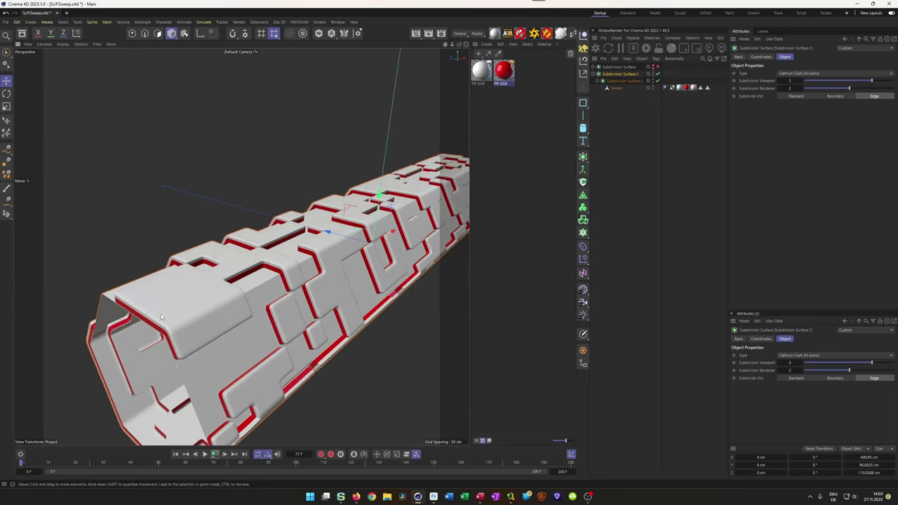
alt+right_drag(173, 327, 217, 312)
alt+drag(230, 301, 252, 270)
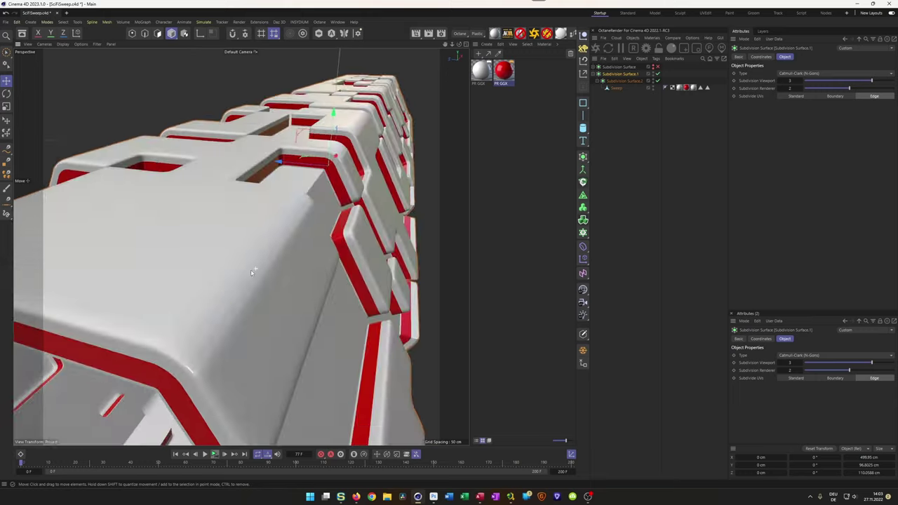
alt+right_drag(252, 270, 220, 331)
alt+drag(220, 330, 245, 299)
alt+right_drag(245, 299, 205, 312)
alt+drag(205, 312, 279, 261)
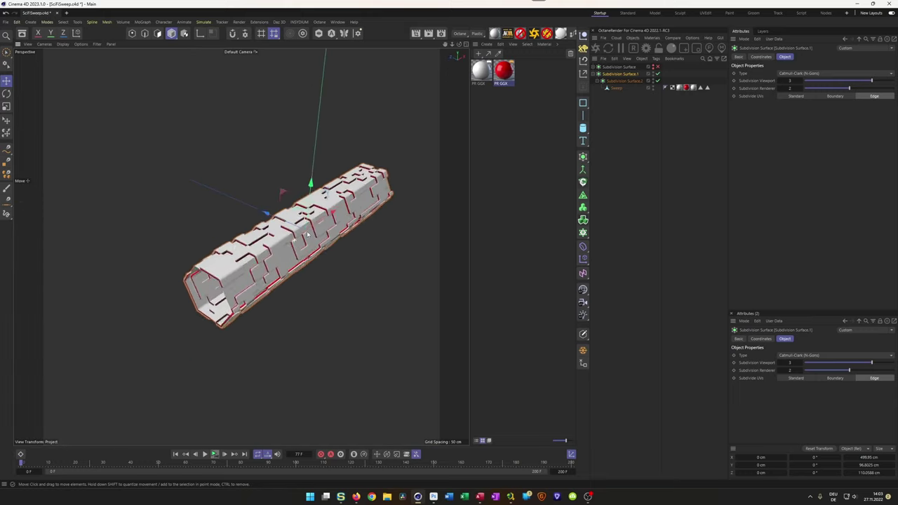
- Disable both Subdivision Surface.1 and the nested Subdivision Surface.2, and compare the panel edges along the tube
alt+right_drag(279, 262, 387, 197)
alt+drag(387, 197, 410, 188)
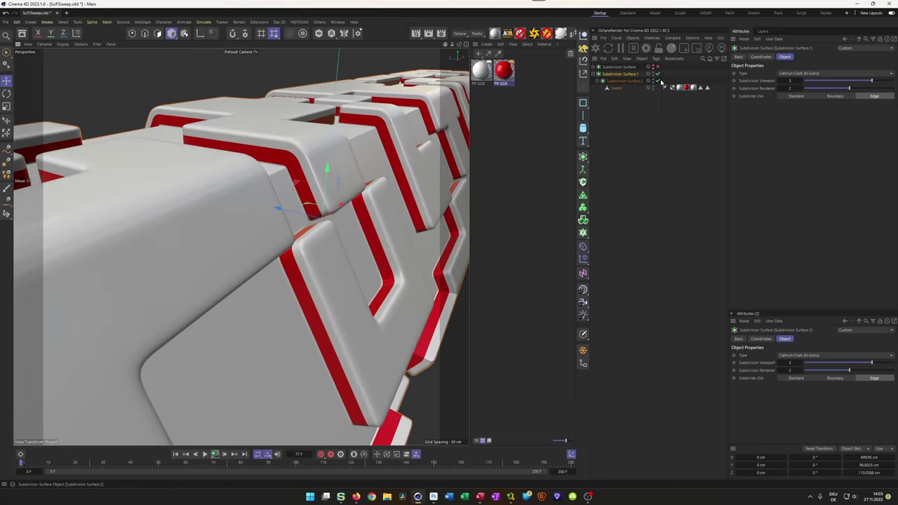
drag(658, 80, 658, 74)
alt+right_drag(302, 228, 243, 247)
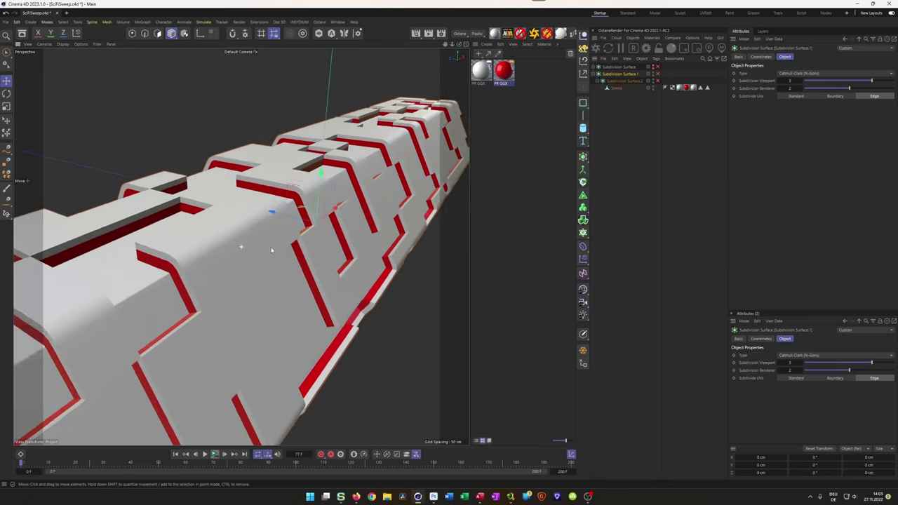
alt+drag(243, 247, 253, 266)
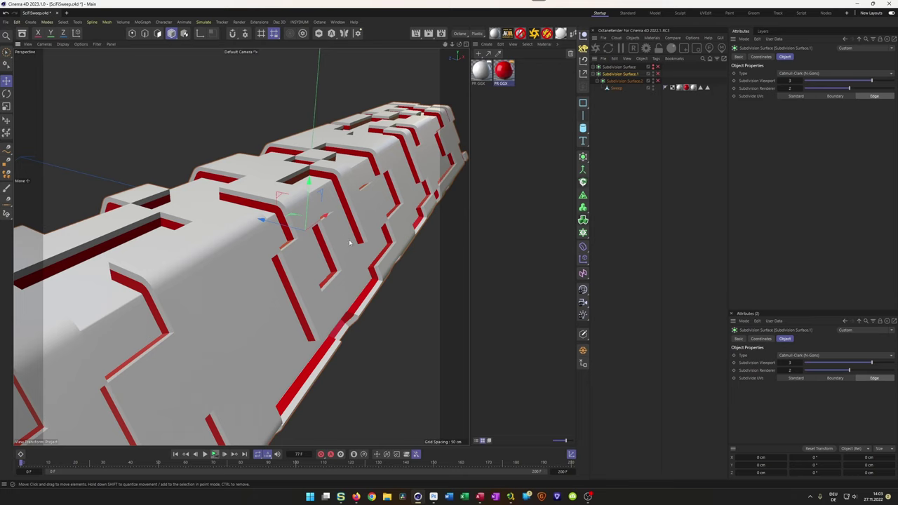
alt+drag(357, 254, 287, 274)
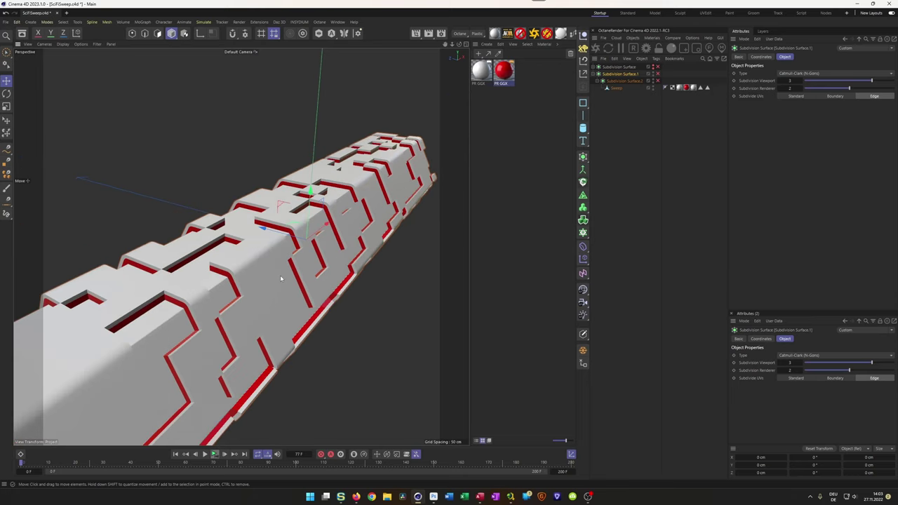
- Add a Spline Wrap deformer as a child of the polygonal Sweep object and check its bounding box around the tube
click(616, 88)
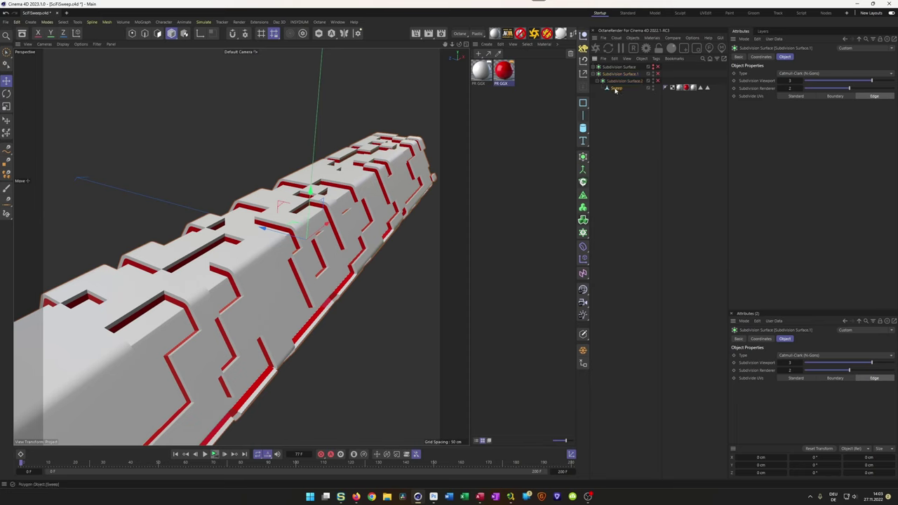
click(583, 247)
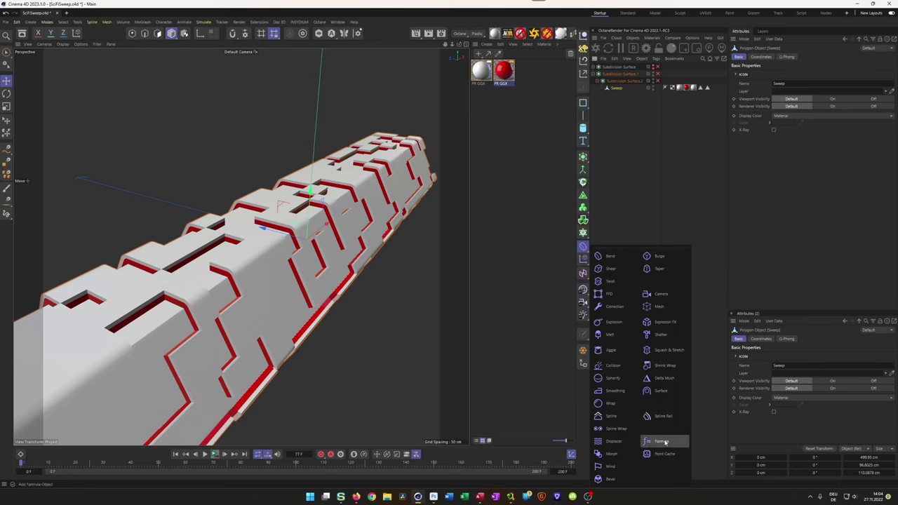
click(615, 428)
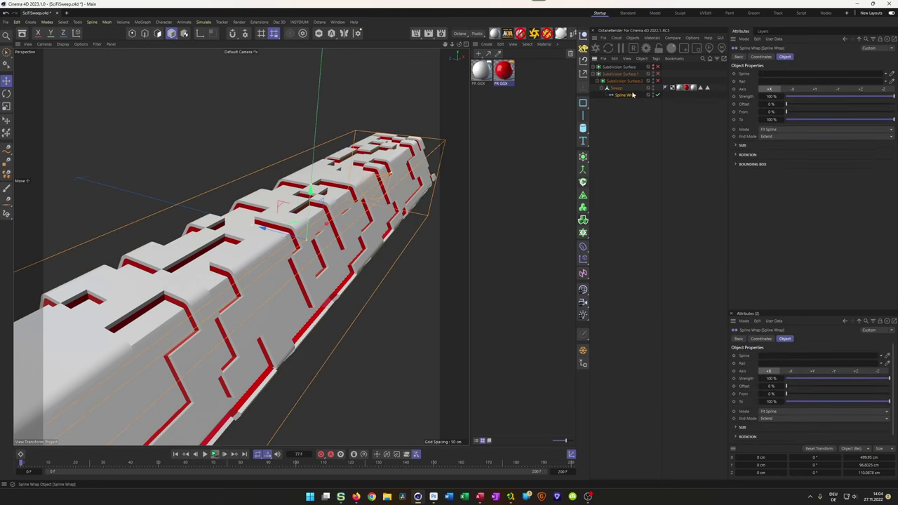
alt+drag(315, 203, 260, 235)
scroll(306, 213, down, 3)
alt+middle_drag(307, 213, 262, 242)
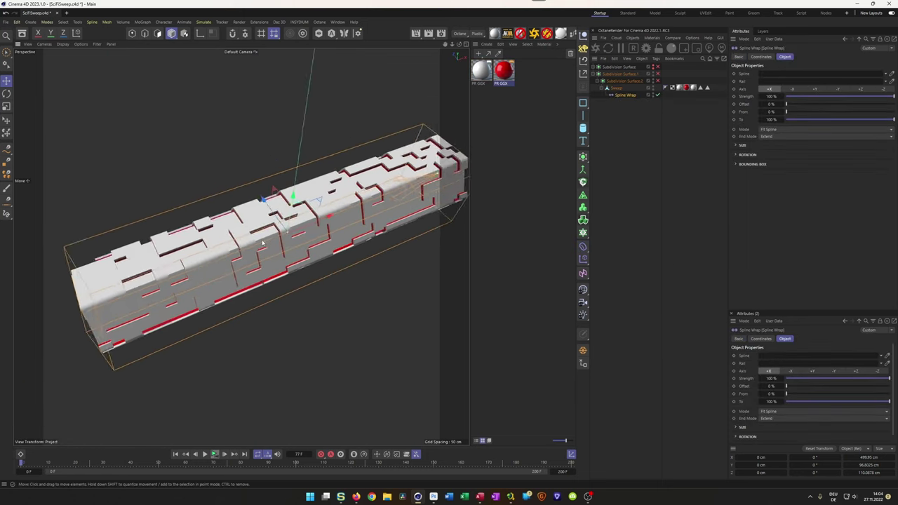
alt+drag(262, 243, 304, 248)
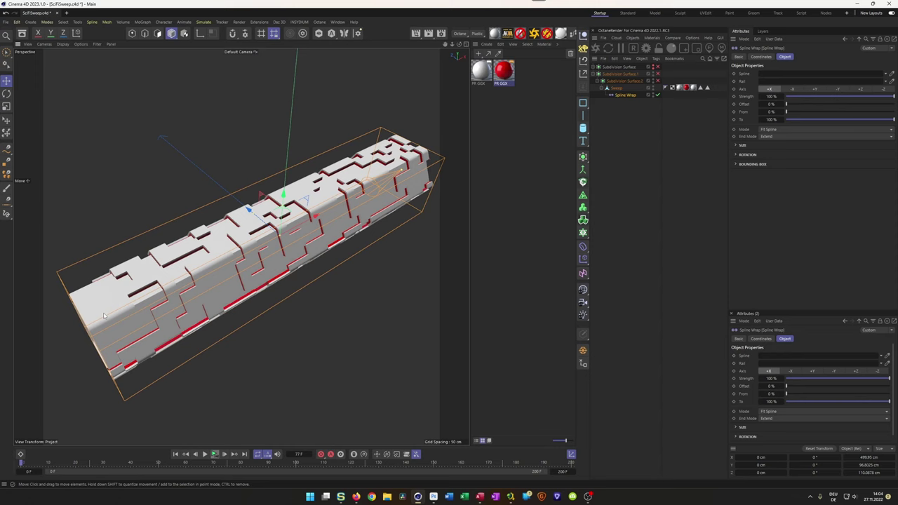
scroll(421, 179, up, 6)
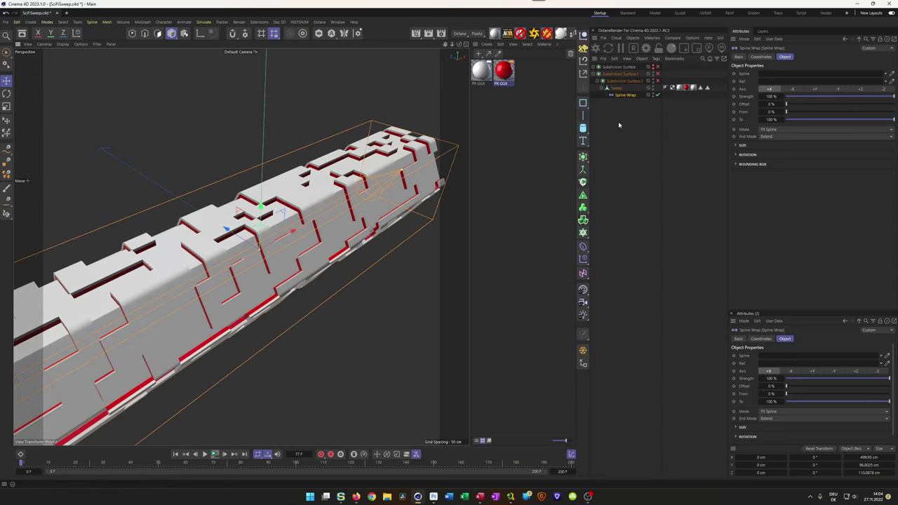
- Assign the Helix from the original Subdivision Surface hierarchy as the Spline Wrap's spline
click(593, 67)
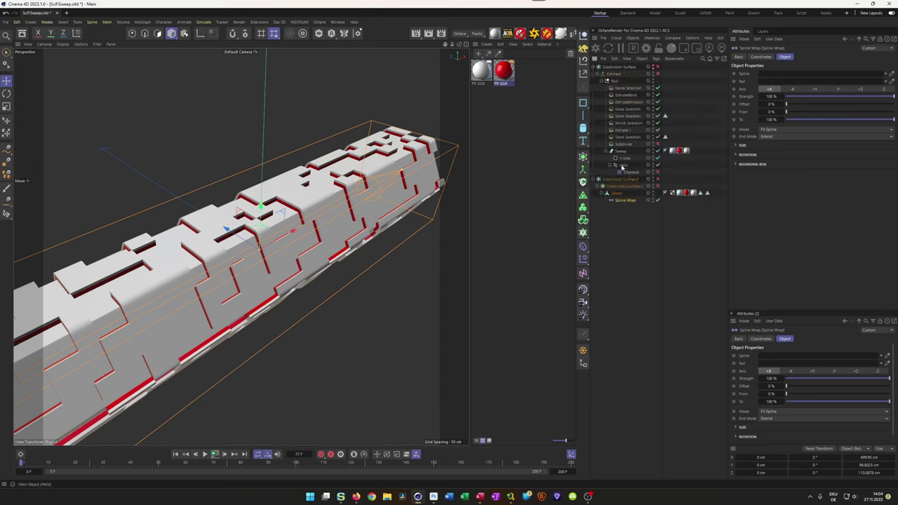
drag(619, 166, 770, 76)
scroll(356, 226, down, 5)
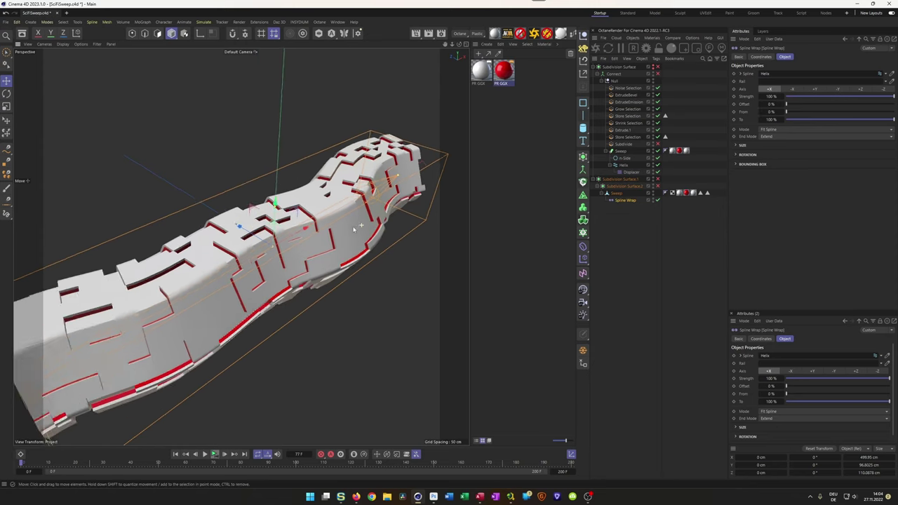
alt+drag(326, 252, 343, 258)
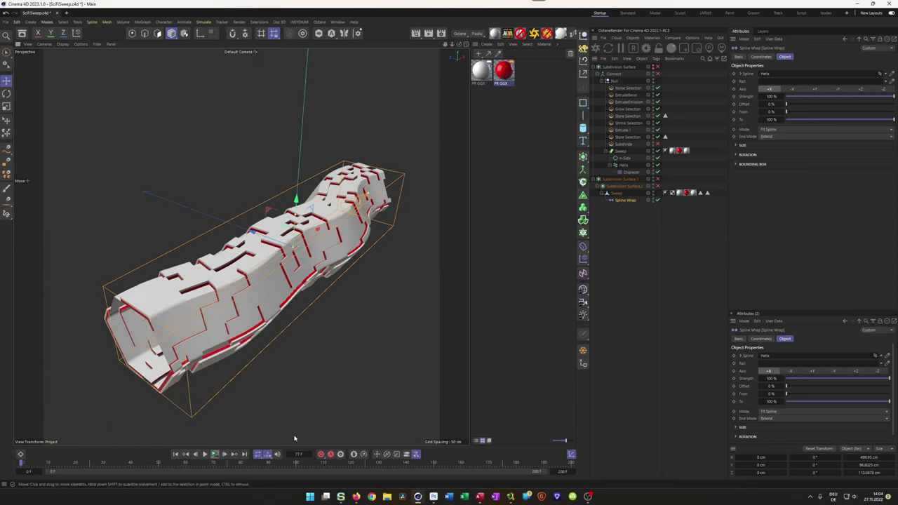
- Preview the deformation, set the animation speed of the Displacer's noise shader to 1, and play the animation again
click(214, 455)
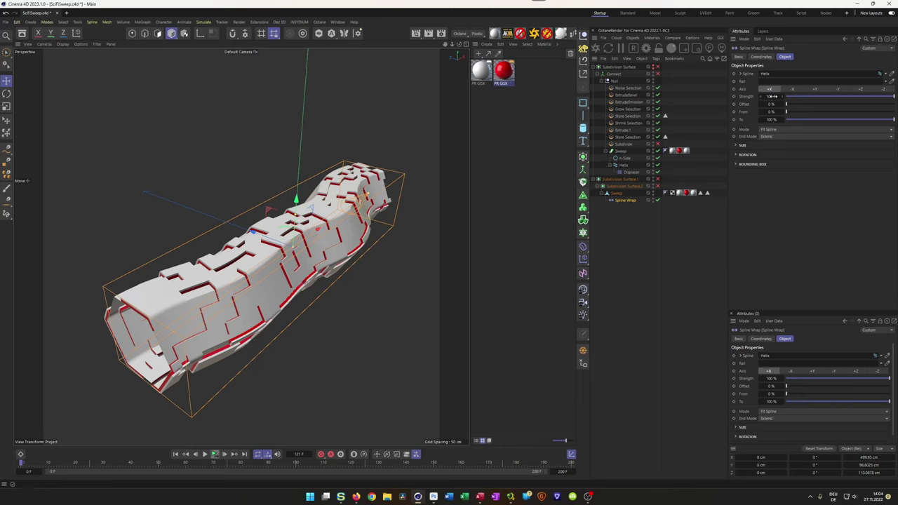
click(635, 171)
click(765, 98)
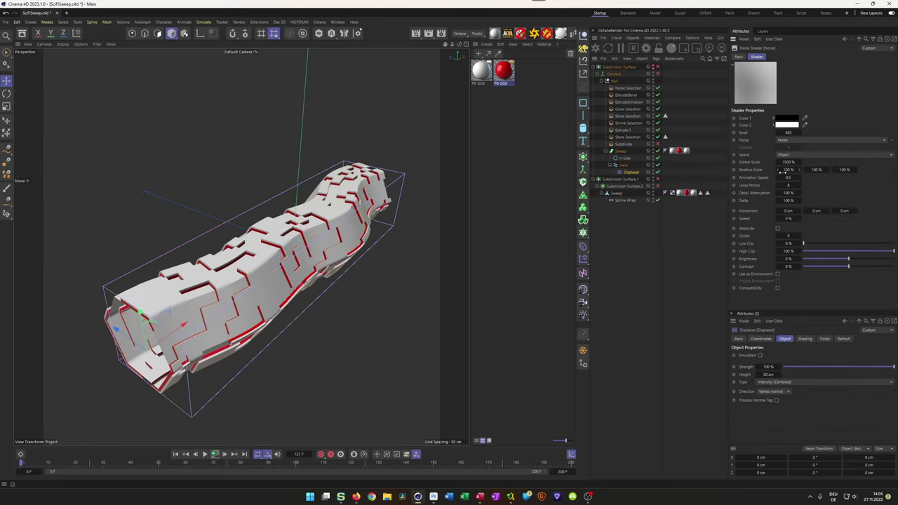
double_click(787, 177)
click(214, 454)
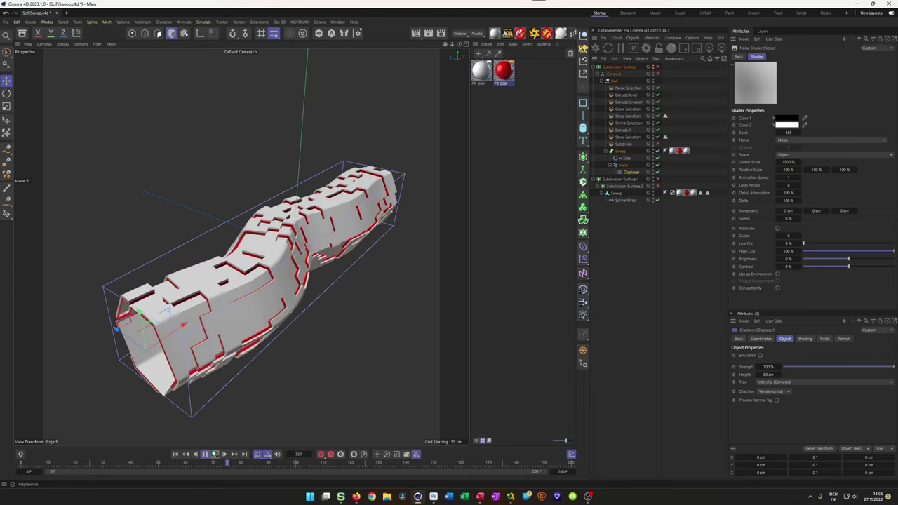
click(214, 454)
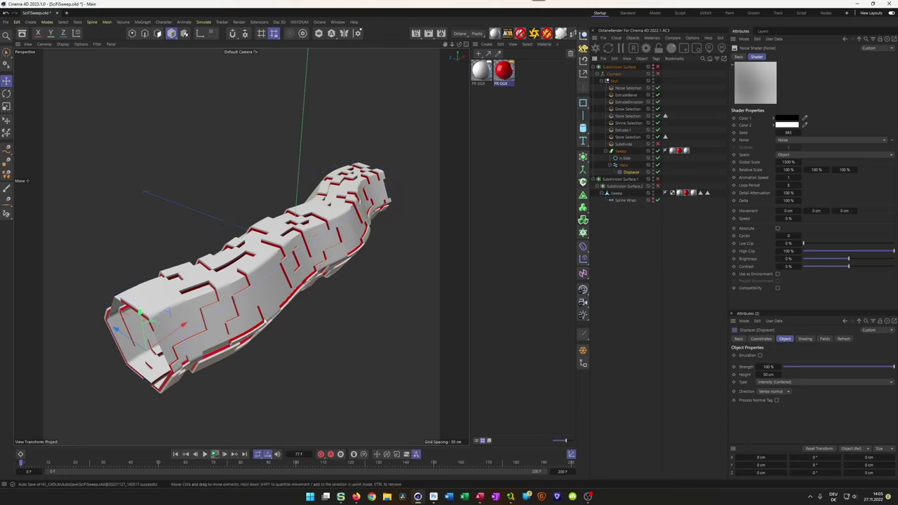
- Turn off the Spline Wrap's display in the viewport and view the bent tube without its bounding box
click(623, 199)
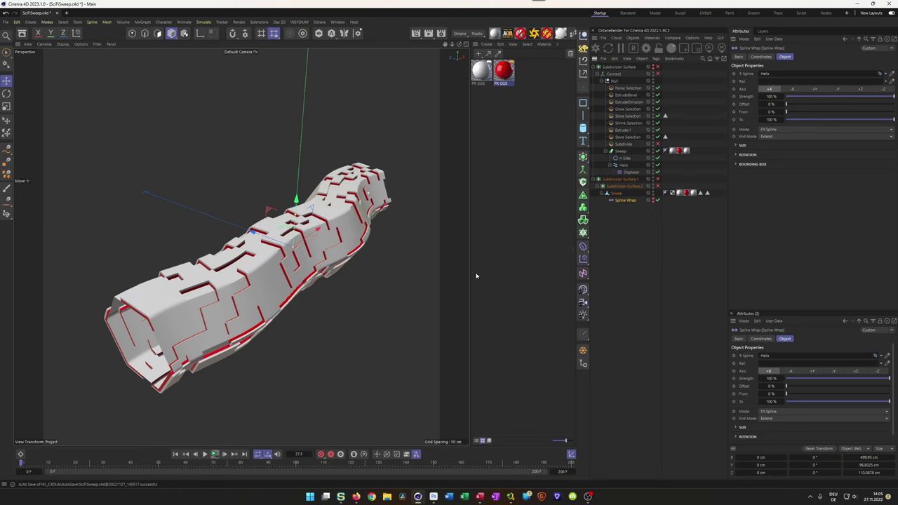
alt+right_drag(189, 328, 256, 294)
alt+middle_drag(257, 293, 290, 259)
alt+drag(290, 258, 291, 275)
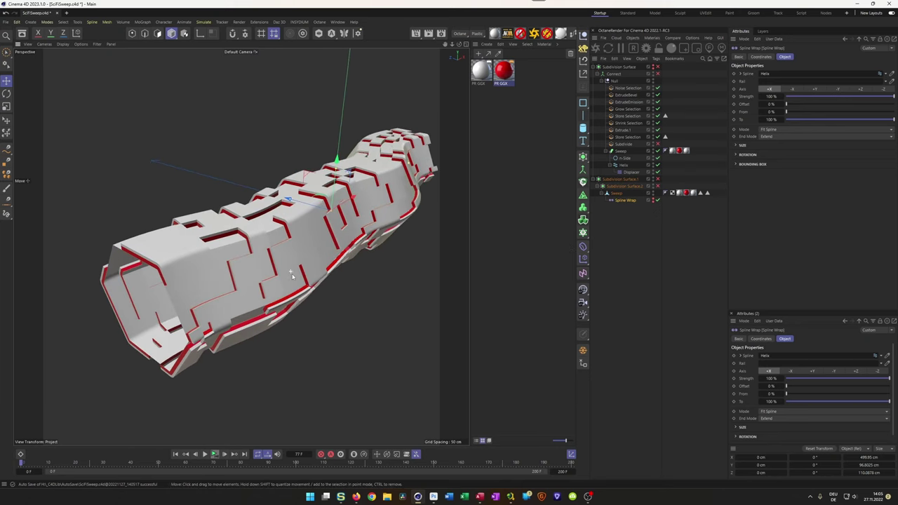
- Create an instance of the Helix and place it at the end of the object hierarchy
click(623, 168)
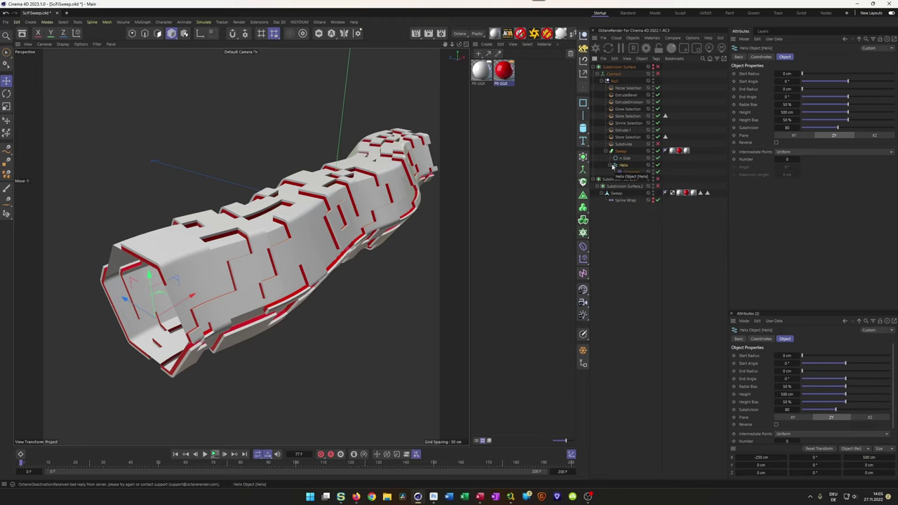
click(582, 155)
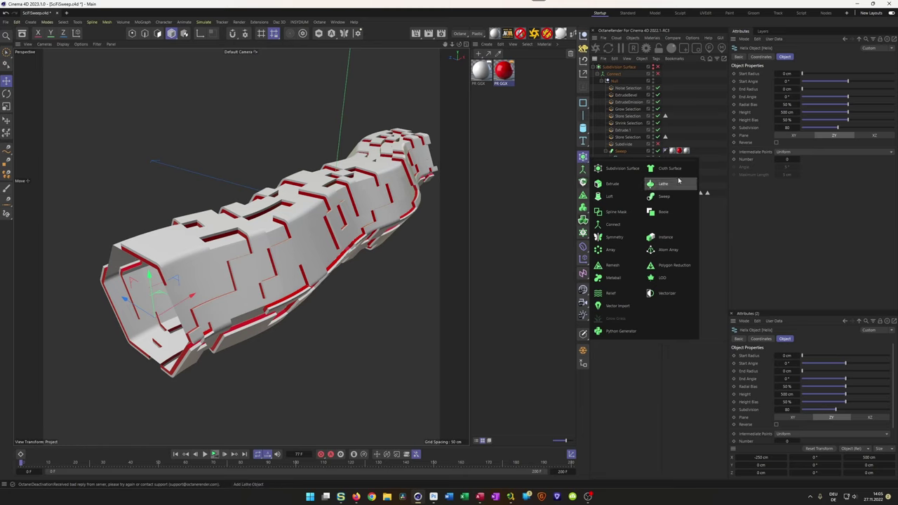
click(663, 237)
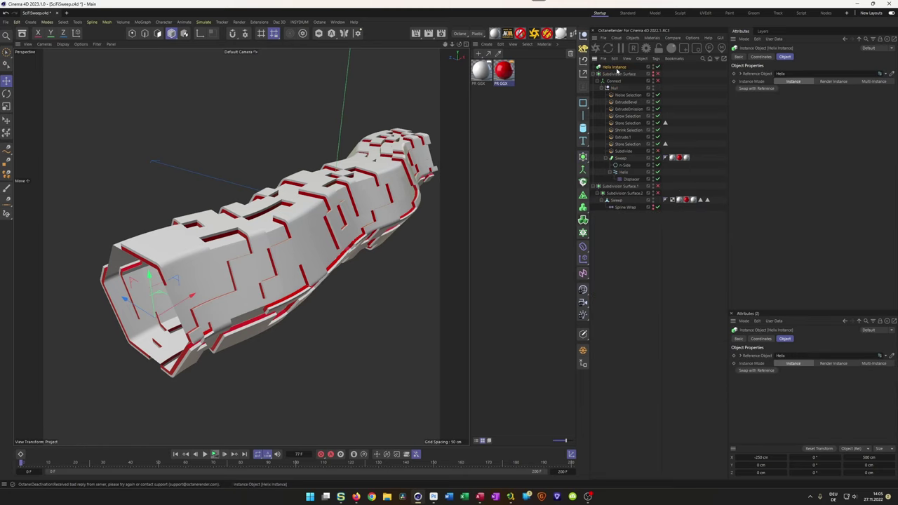
drag(614, 67, 614, 242)
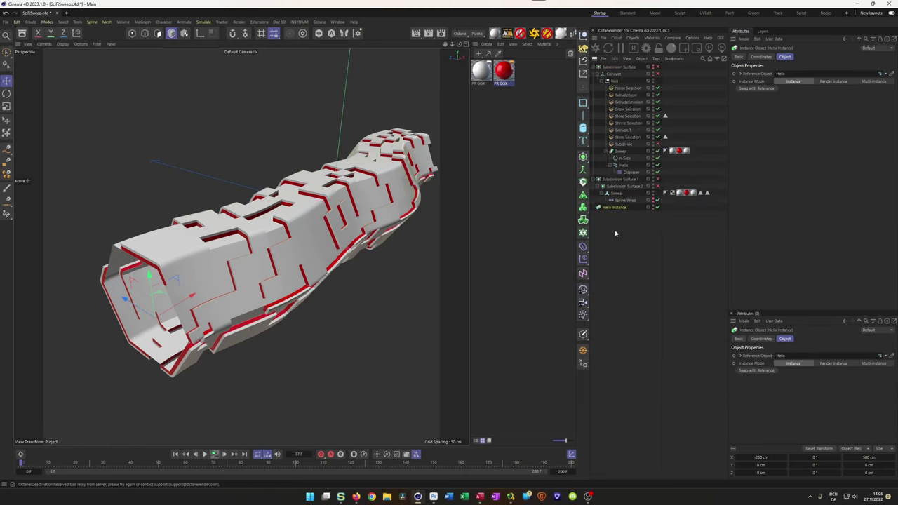
- Assign the Helix Instance as the Spline Wrap's rail
click(624, 201)
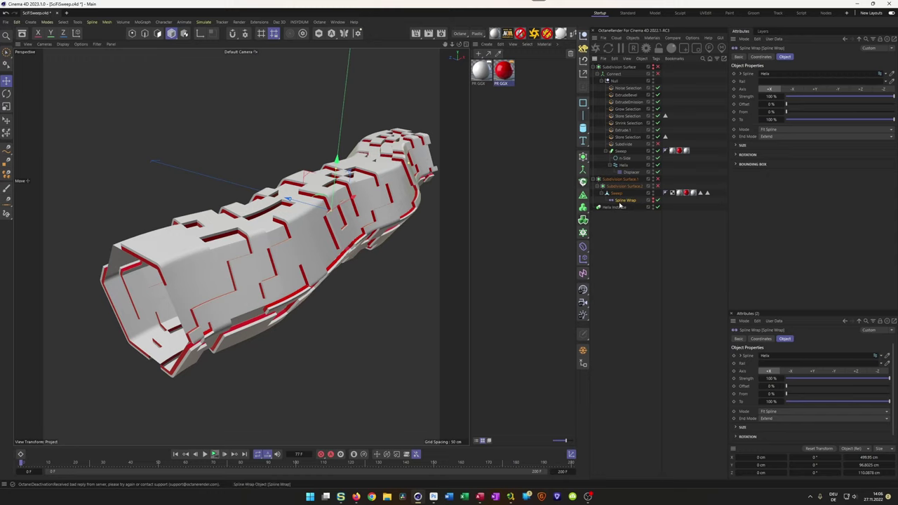
drag(618, 208, 688, 220)
drag(754, 88, 763, 82)
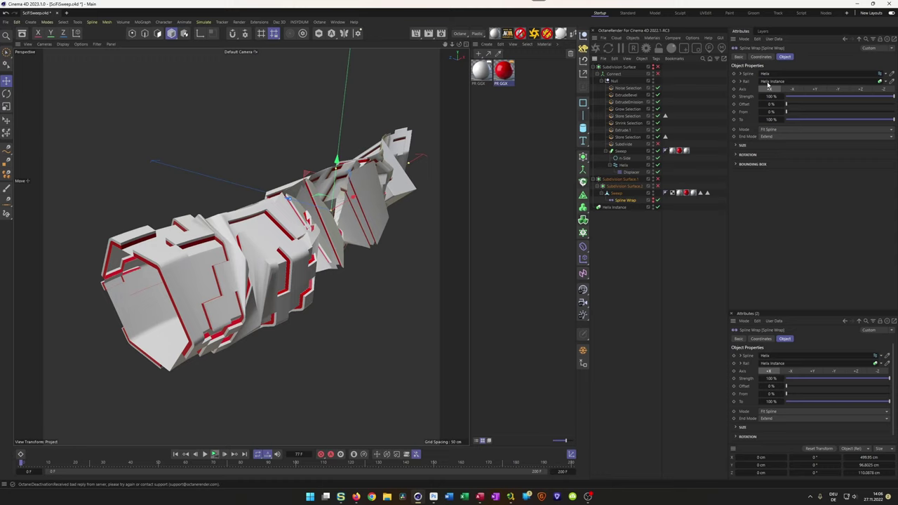
- Raise the Helix Instance to a Y position of 20 cm and preview the rail's effect by playing the animation
click(614, 209)
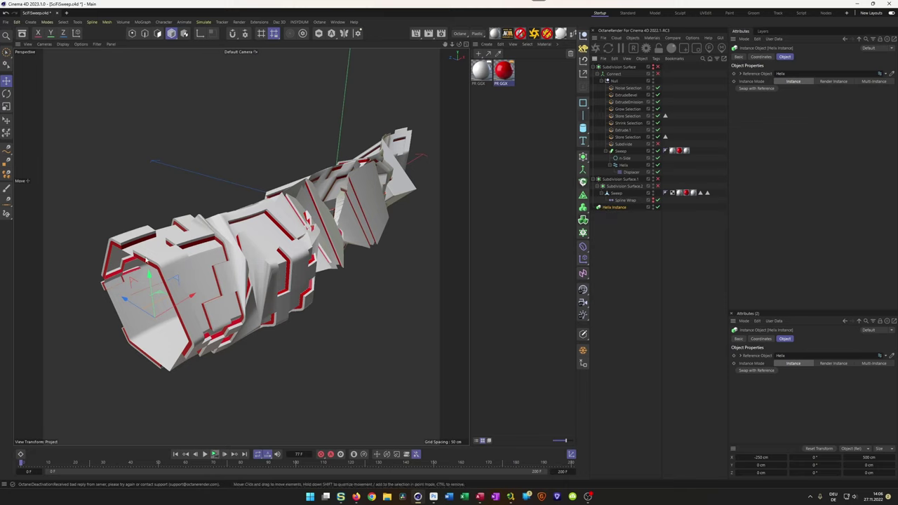
drag(148, 275, 146, 249)
alt+drag(253, 307, 226, 358)
click(214, 453)
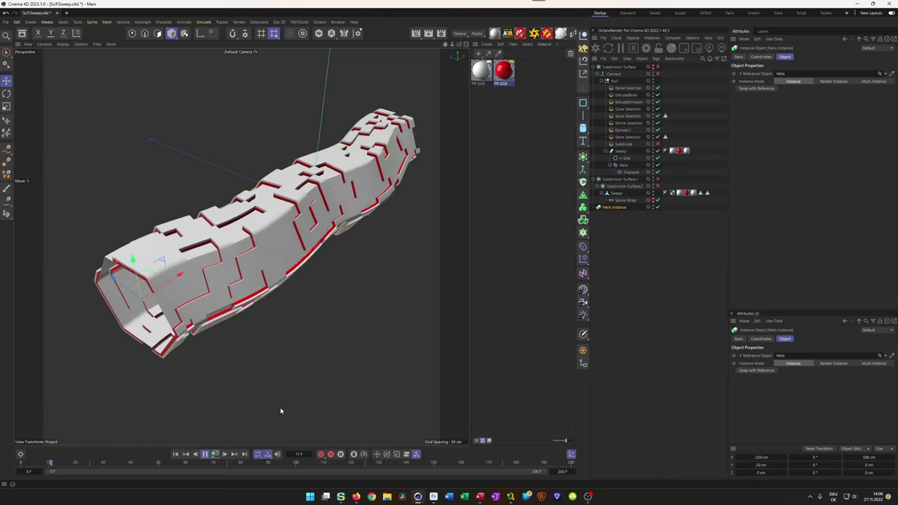
click(215, 454)
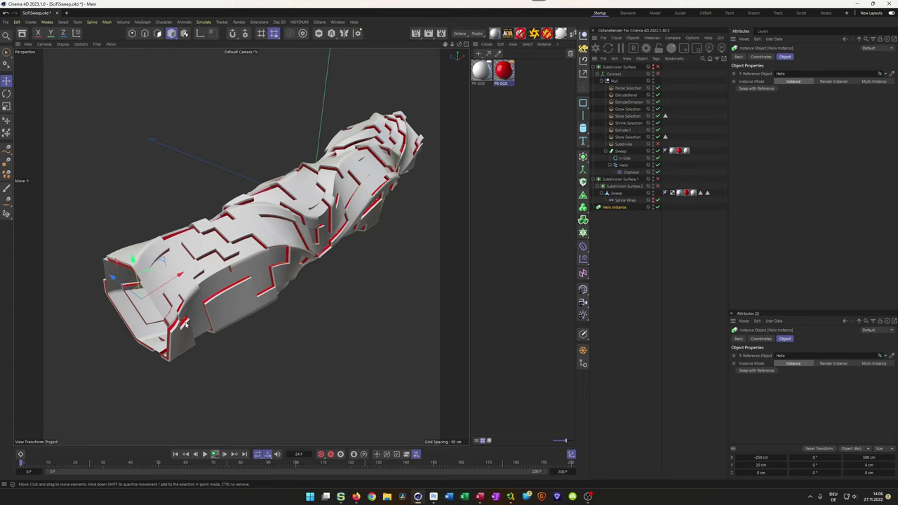
- Move the Helix Instance to a Y position of 60 cm, above the tube, and preview the animation
alt+drag(161, 296, 150, 273)
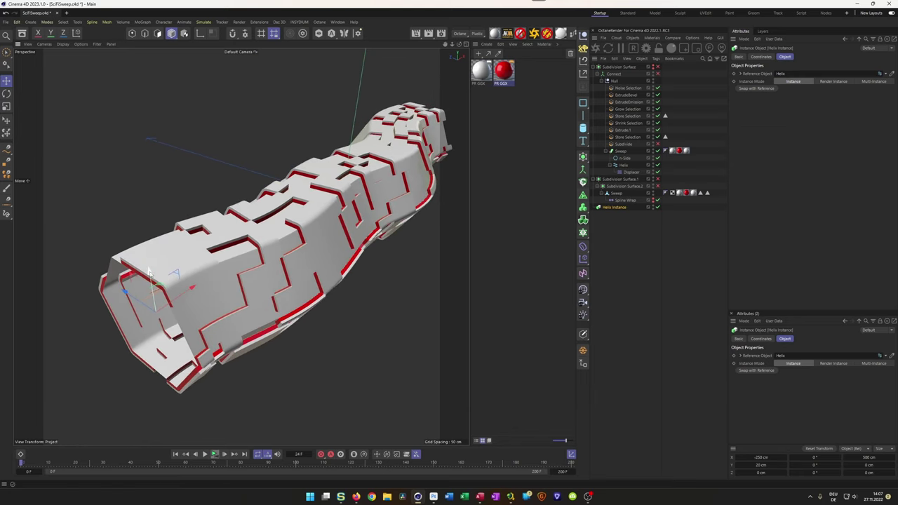
drag(149, 272, 150, 293)
click(214, 454)
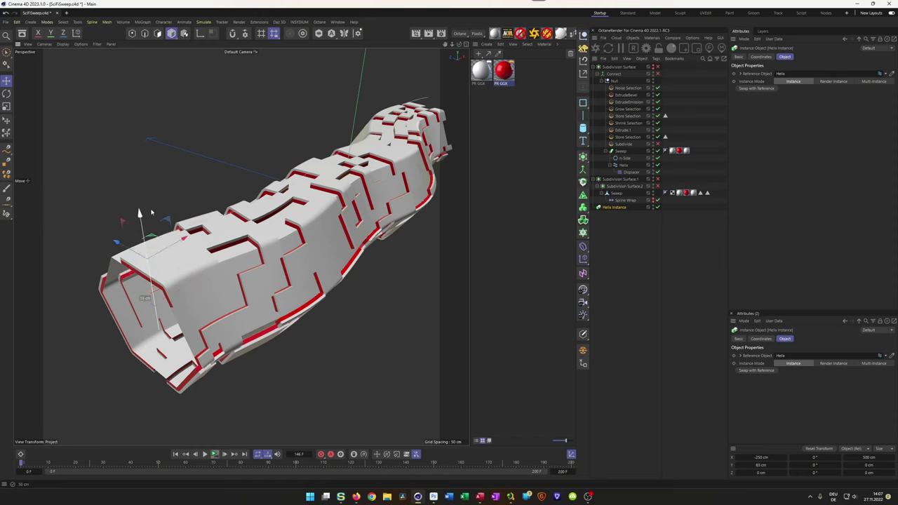
click(214, 455)
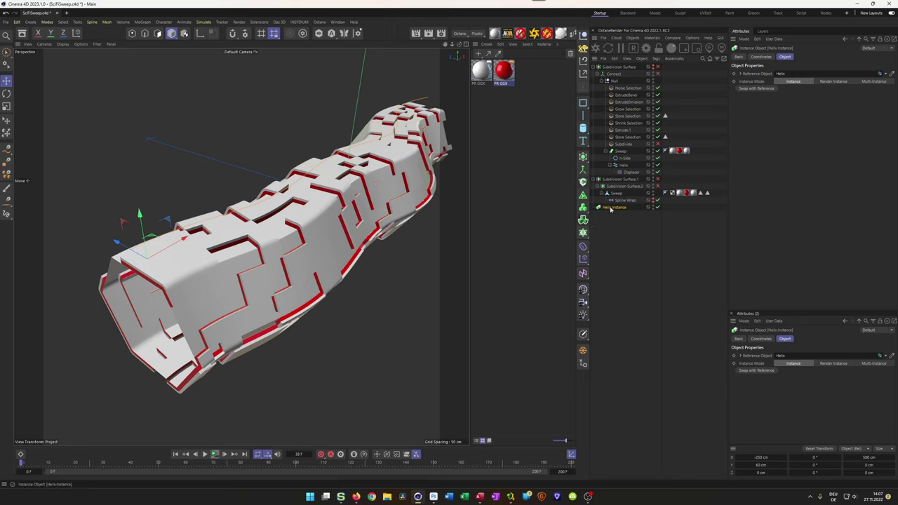
- Lower the Helix Instance to a Y position of -25 cm and play the animation to see the flipped rail
double_click(761, 457)
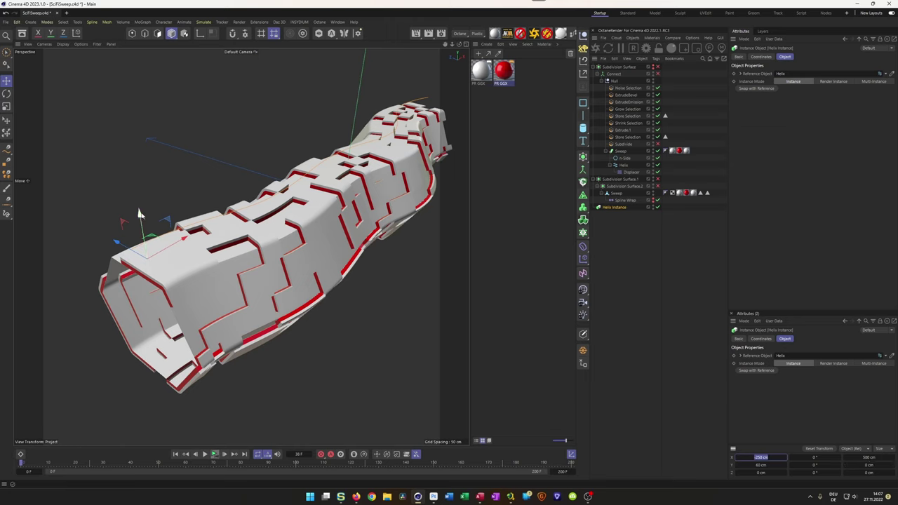
drag(140, 215, 150, 313)
click(217, 454)
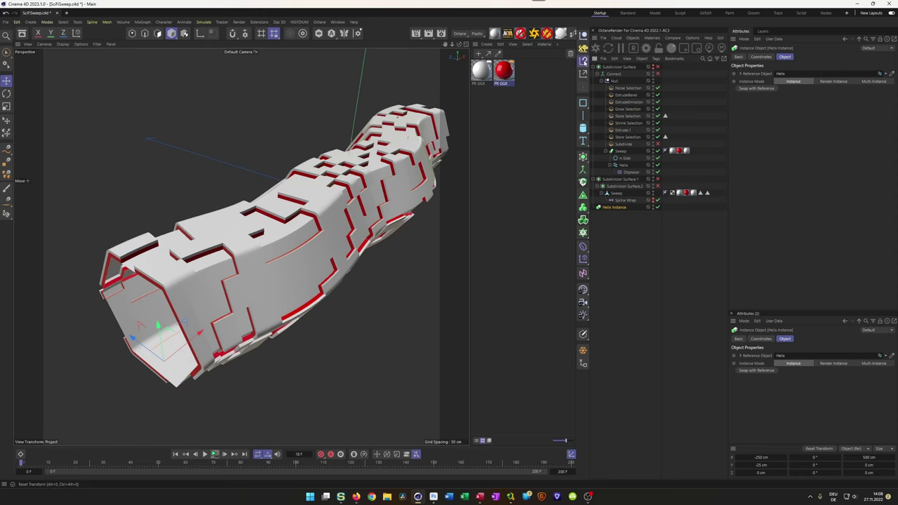
- Reset the Helix Instance's transform and set its X position to -250 cm
click(583, 61)
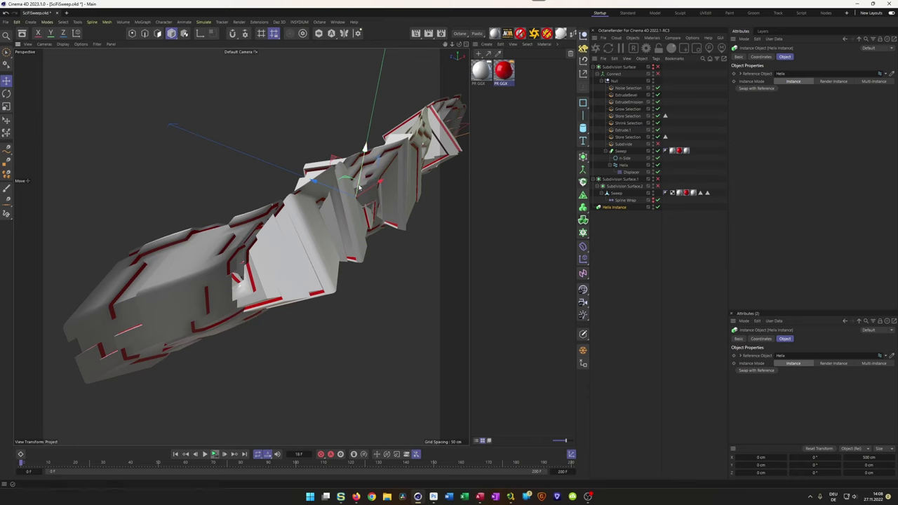
click(759, 458)
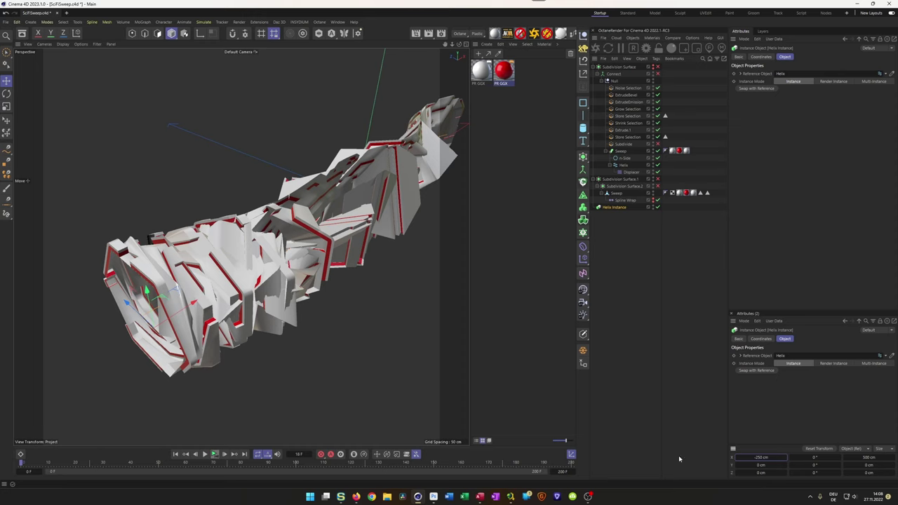
- Nudge the Helix Instance slightly upward along Y and preview the resulting twist by playing the animation
drag(147, 292, 147, 286)
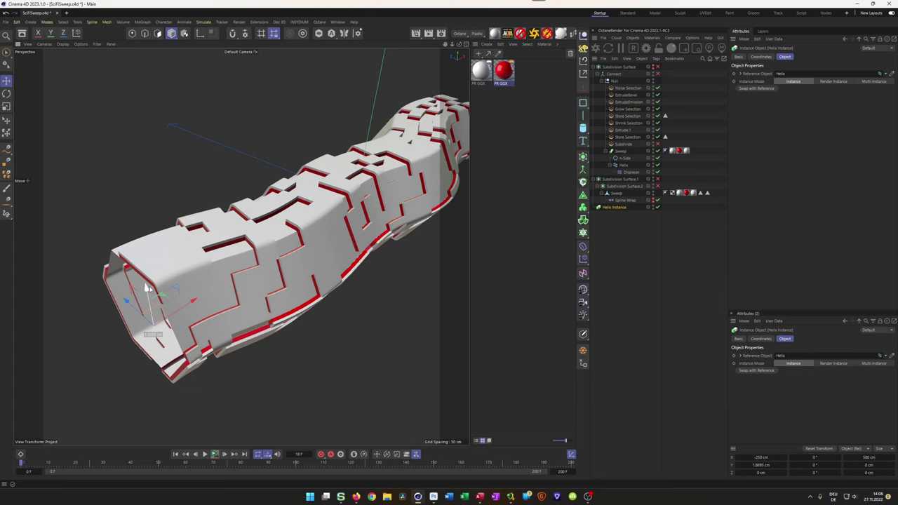
click(214, 454)
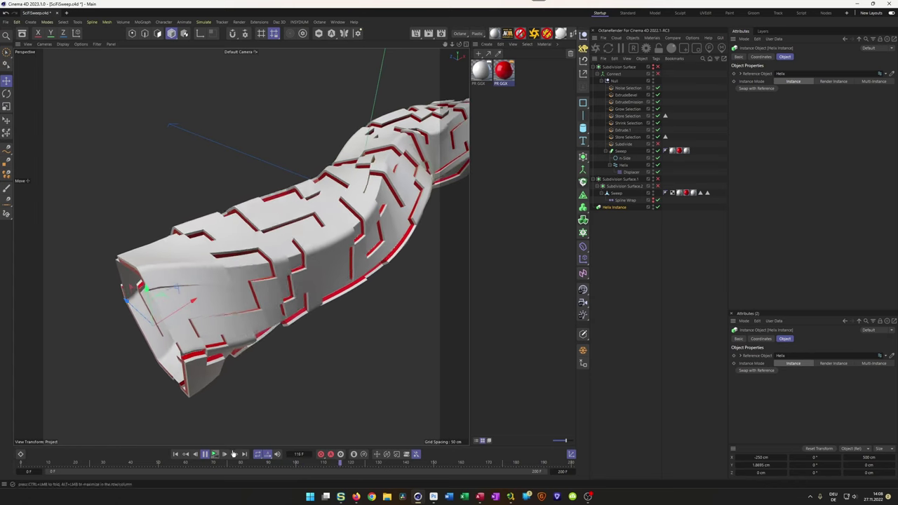
click(760, 465)
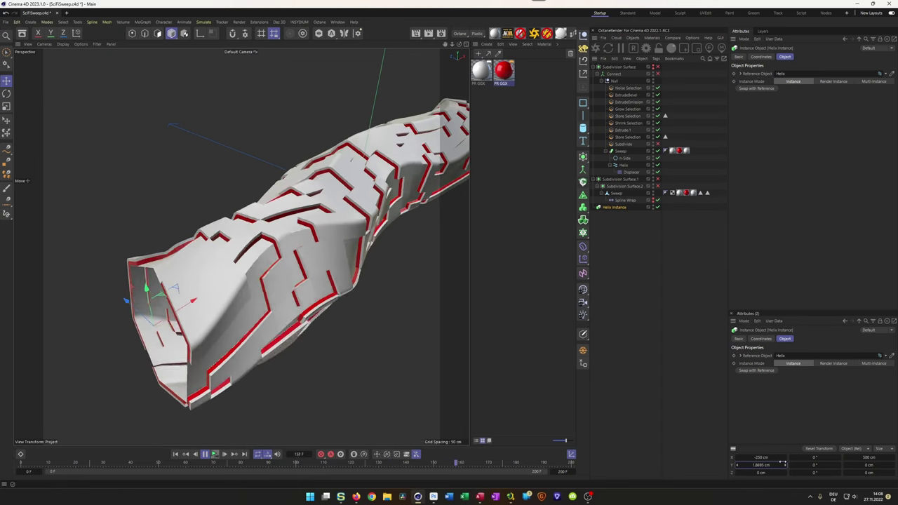
click(215, 454)
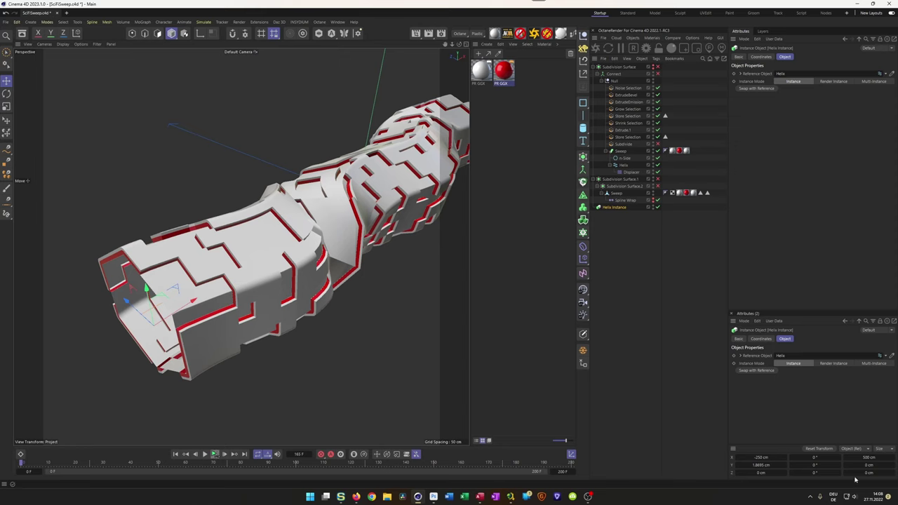
- Set the Helix Instance's Y position to 20 cm and play the animation to check the rail
click(765, 465)
text(20)
key(Return)
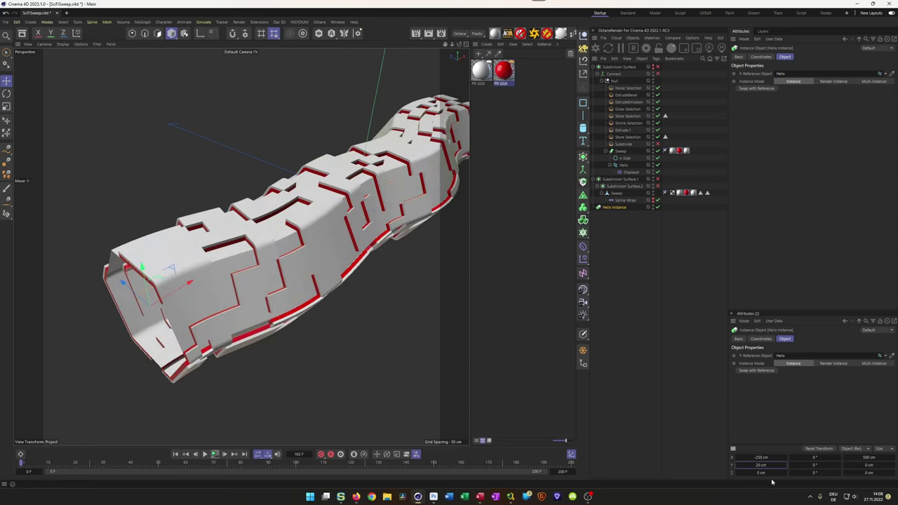
click(214, 455)
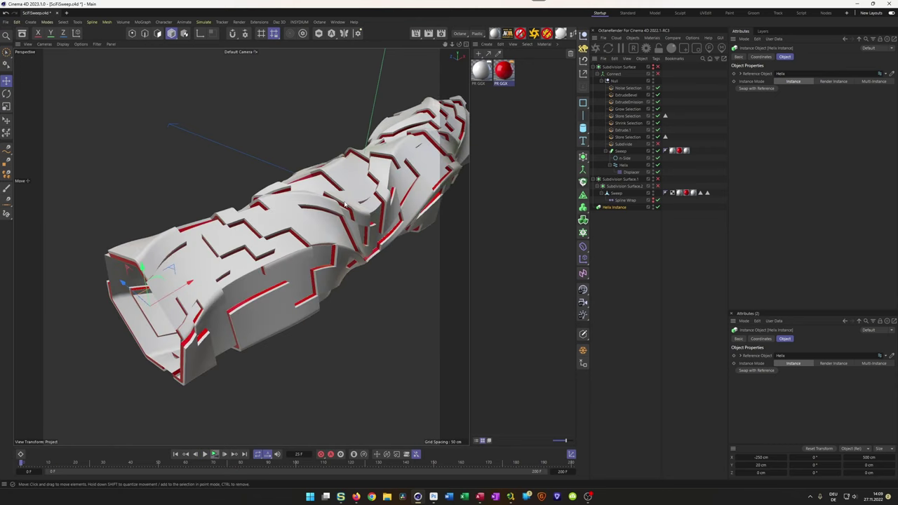
- Set the global scale of the helix Displacer's noise shader to 2000 % and preview the animation
click(627, 171)
click(769, 99)
click(789, 162)
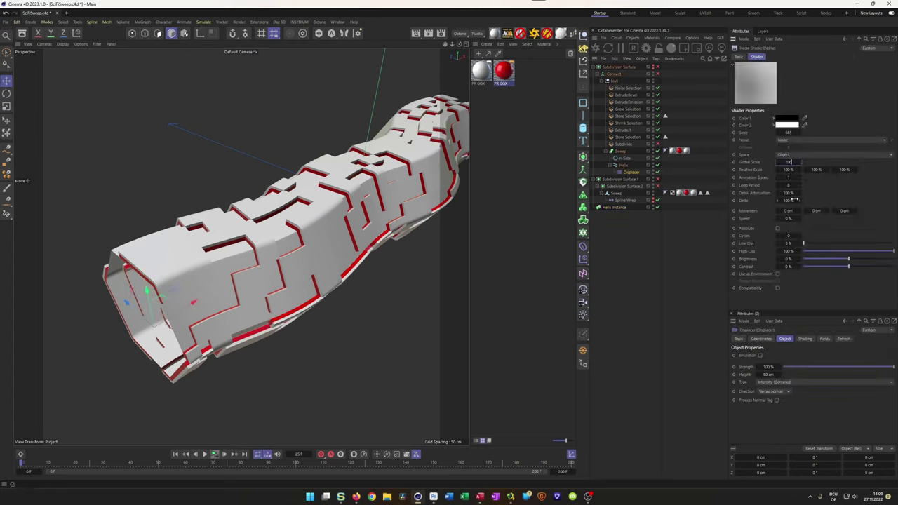
text(2000)
key(Return)
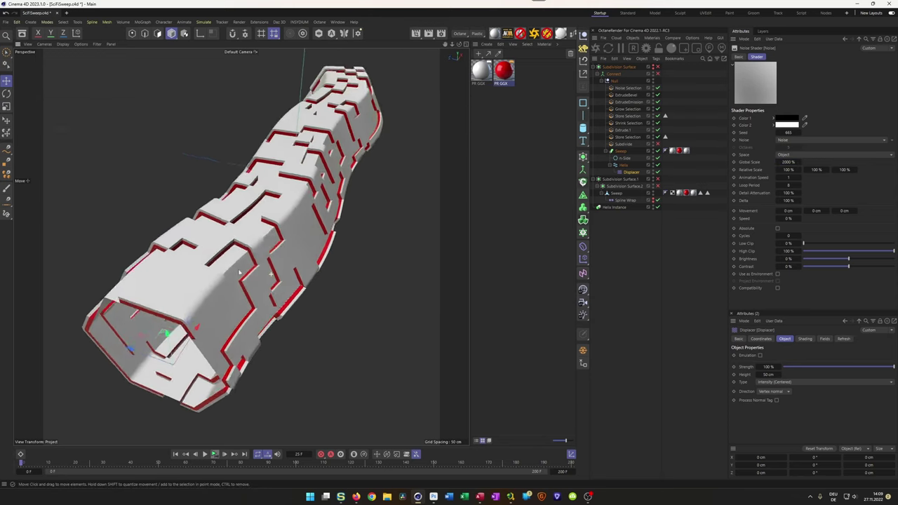
click(214, 455)
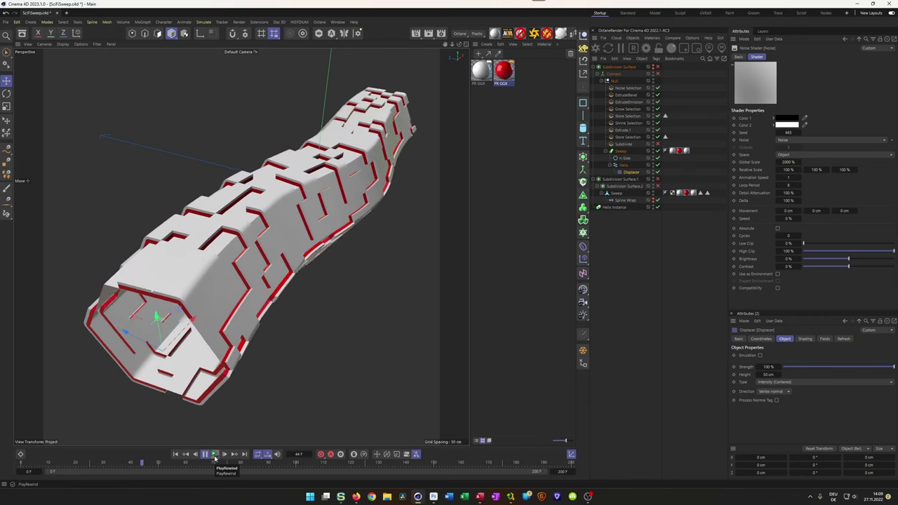
click(214, 455)
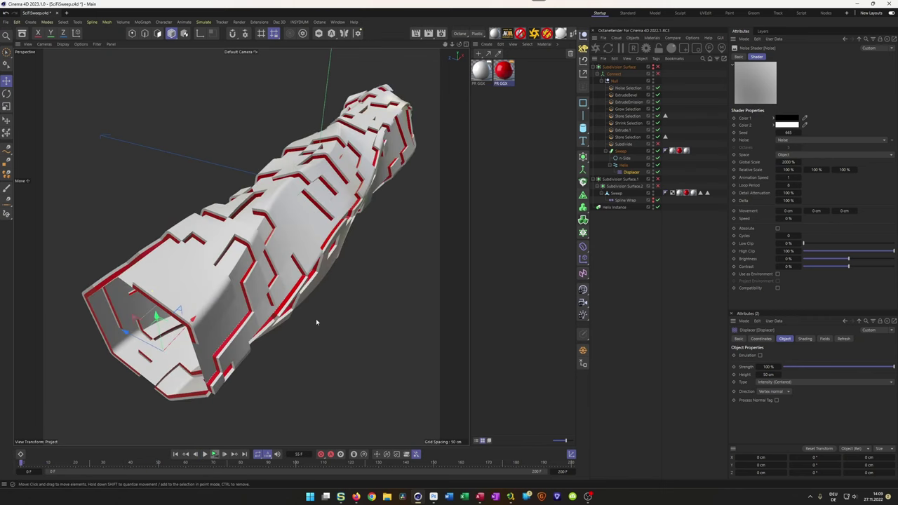
- Compare a close view of the panelled tube with the snake artwork reference on Instagram in the web browser
scroll(294, 208, up, 5)
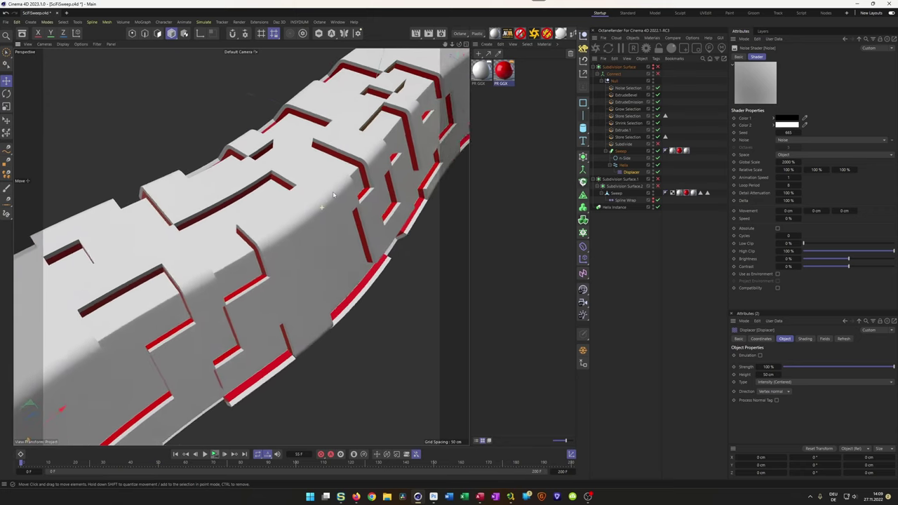
alt+drag(334, 195, 360, 213)
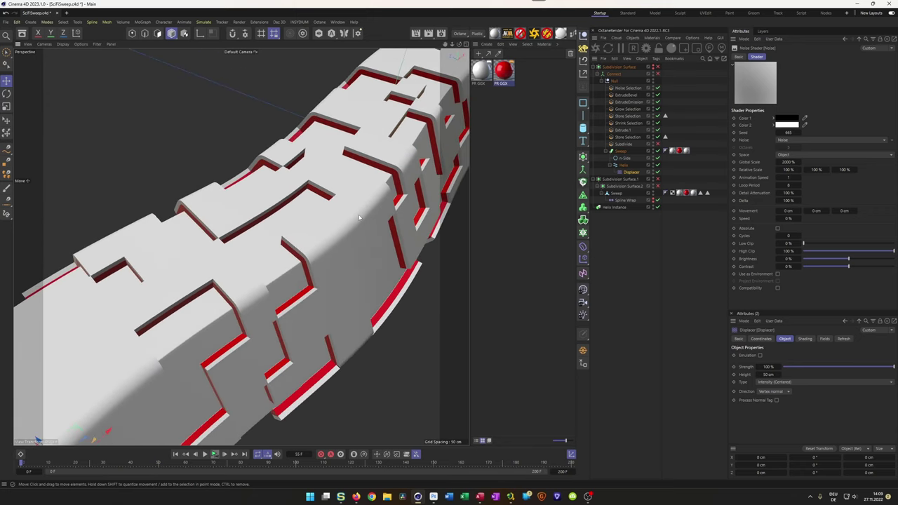
click(356, 496)
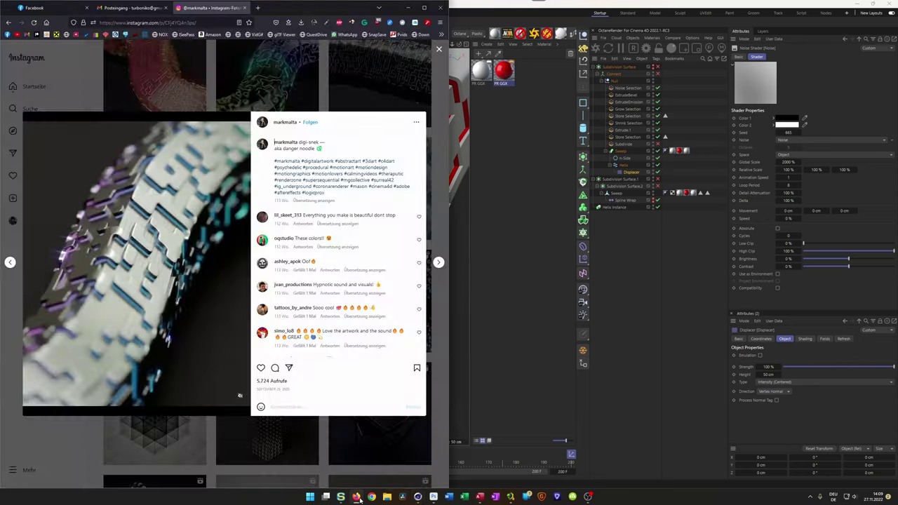
click(359, 499)
mouse_move(353, 270)
alt+mouse_down()
mouse_move(337, 264)
mouse_move(346, 277)
mouse_move(372, 231)
mouse_move(349, 261)
mouse_move(337, 319)
mouse_move(373, 275)
mouse_move(352, 284)
alt+mouse_up()
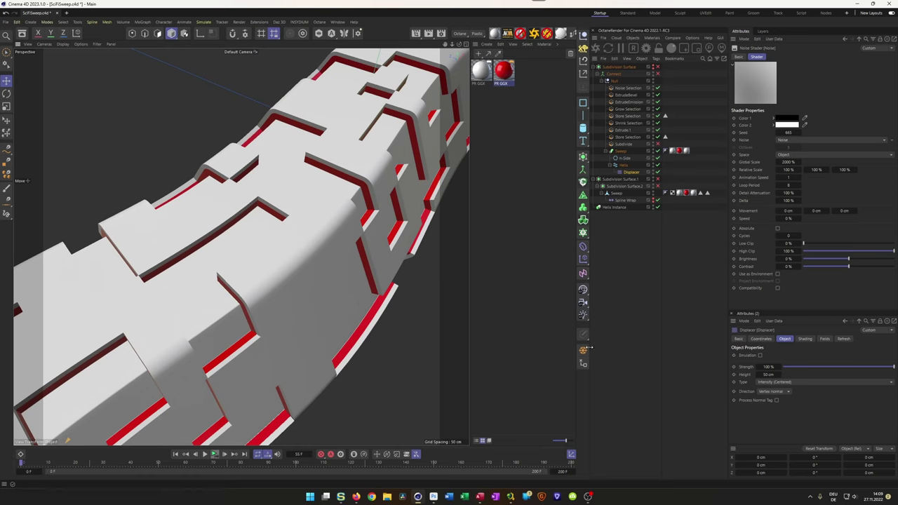
- Add a camera, look through it and set its focal length to 50 mm
click(583, 303)
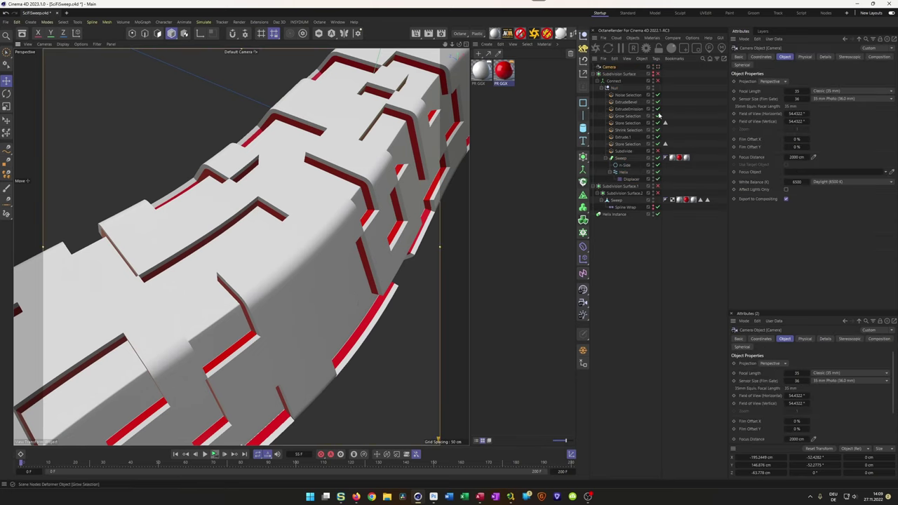
click(657, 67)
click(615, 59)
click(605, 69)
double_click(798, 92)
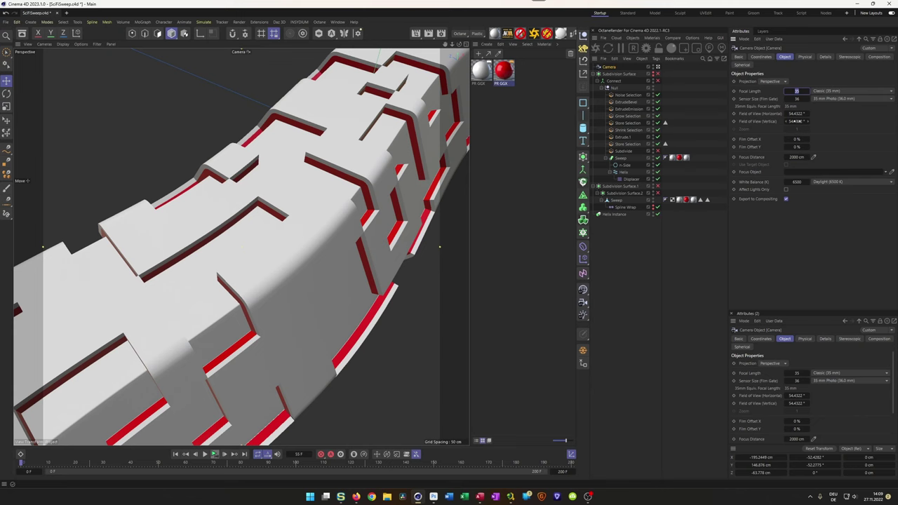
key(Return)
- Frame a close-up of the curved panelled tube through the new camera
scroll(346, 192, down, 8)
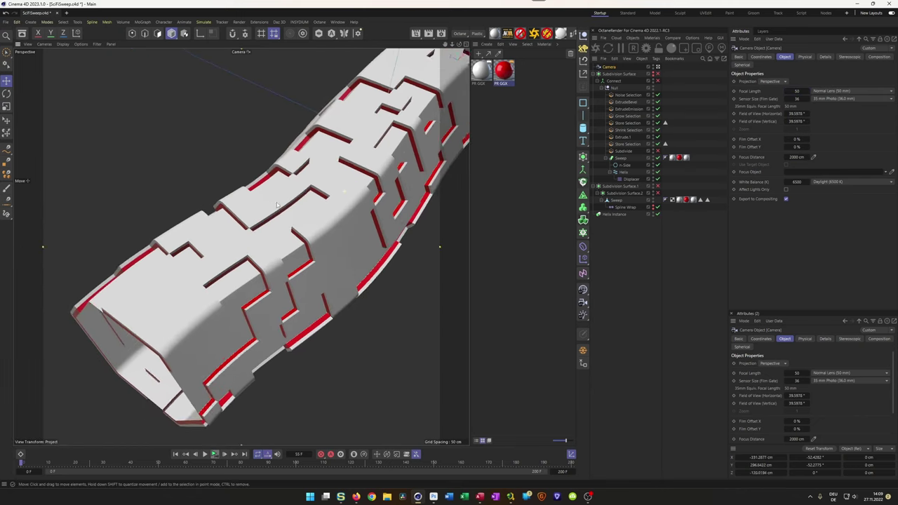
scroll(304, 243, up, 3)
alt+drag(303, 244, 381, 187)
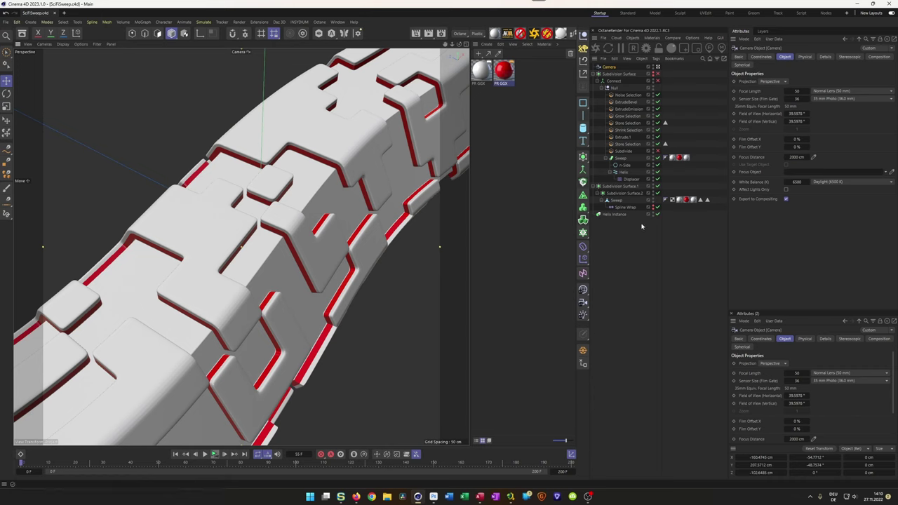
- Compare the tube with and without the OpenSubdiv Bilinear Subdivision Surface.2, leaving that generator disabled
click(658, 194)
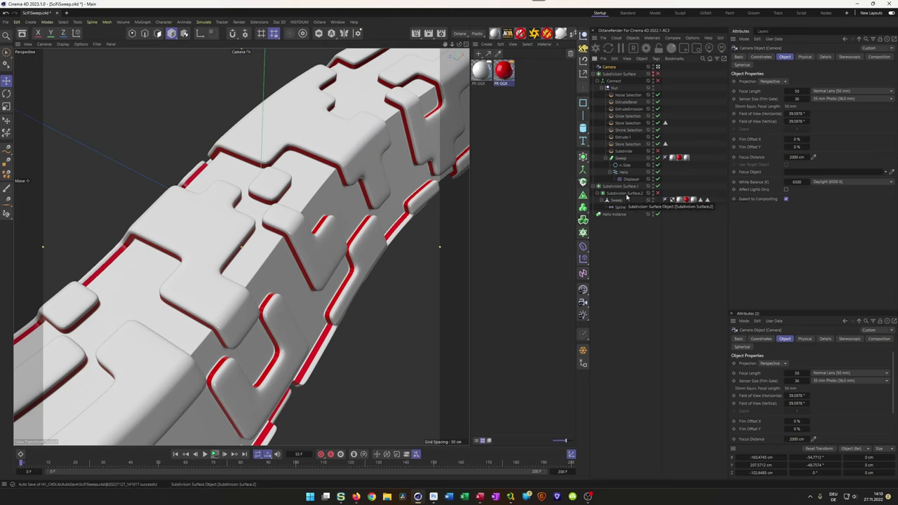
click(626, 194)
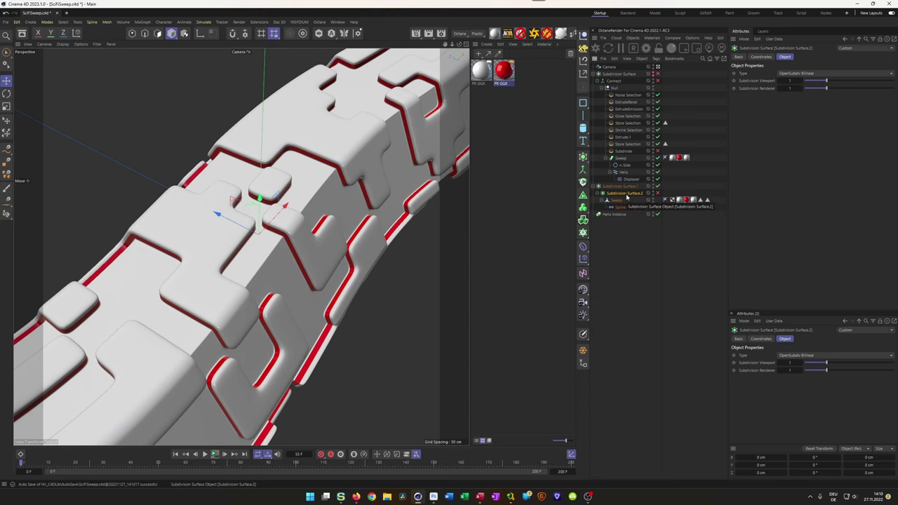
click(657, 193)
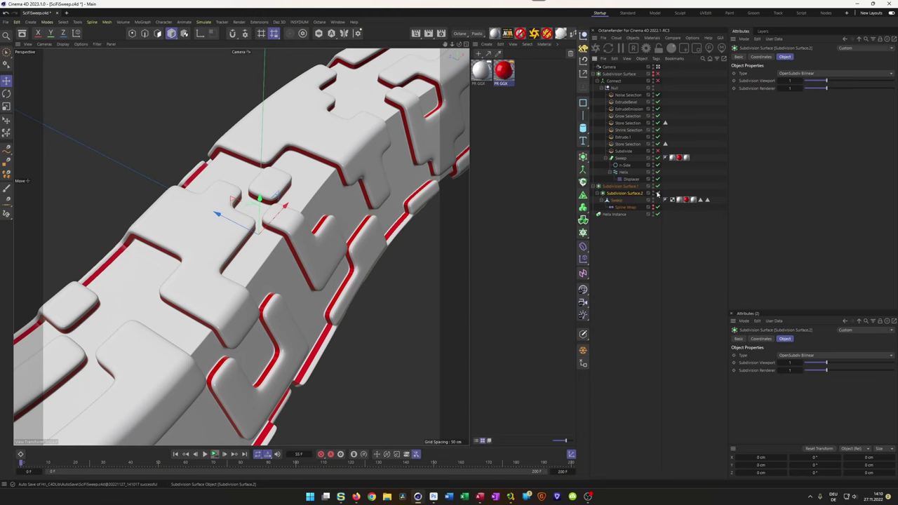
click(657, 193)
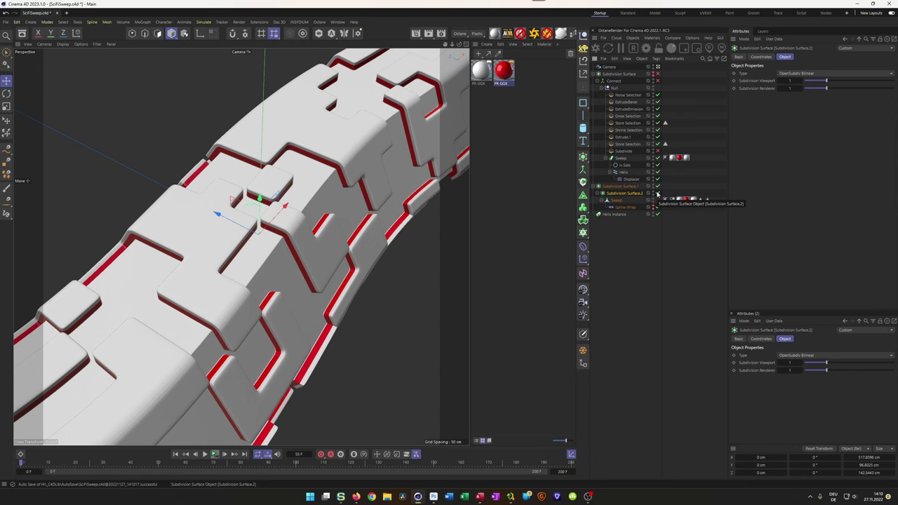
click(657, 193)
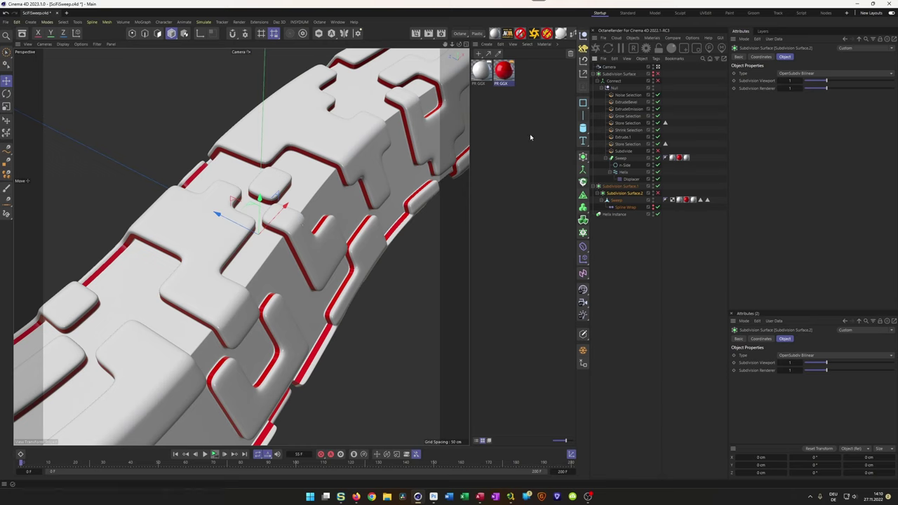
- Make the Octane preset the active render setting
click(440, 33)
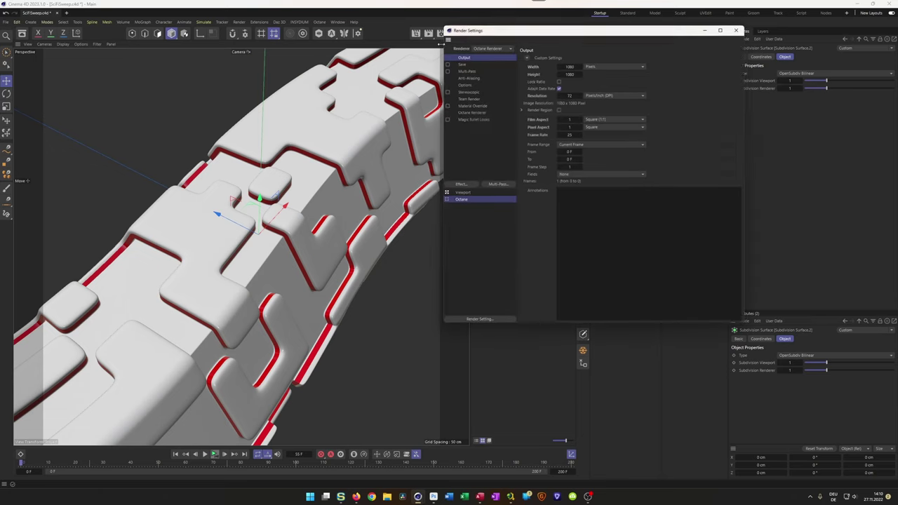
click(445, 201)
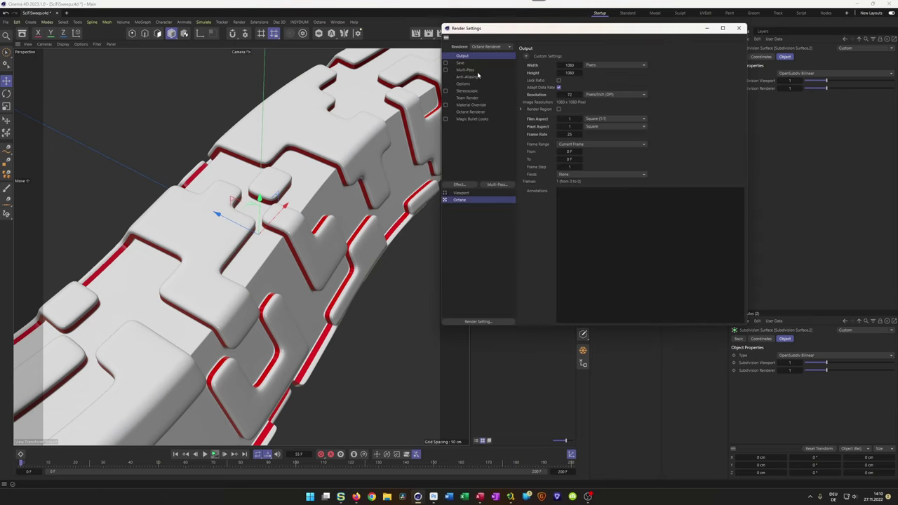
click(738, 28)
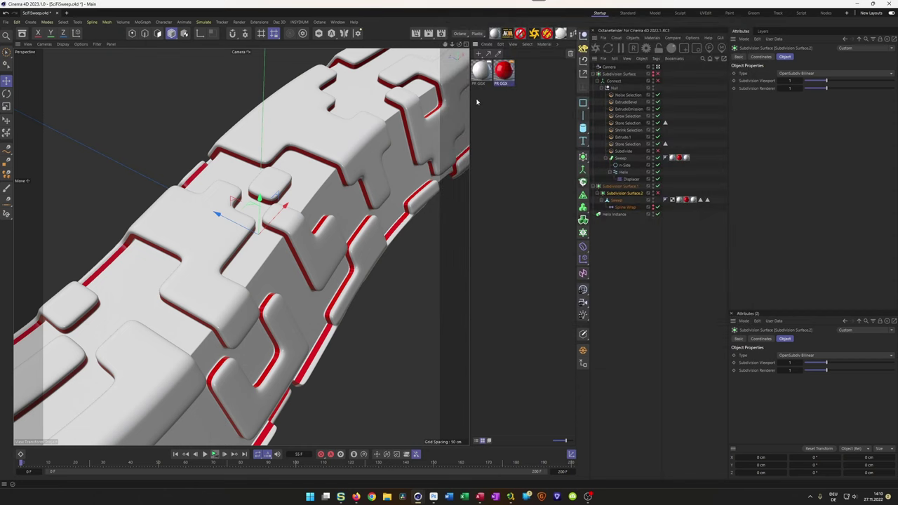
- Delete both existing PR-GGX materials and create two new Octane Universal materials
key(ctrl+a)
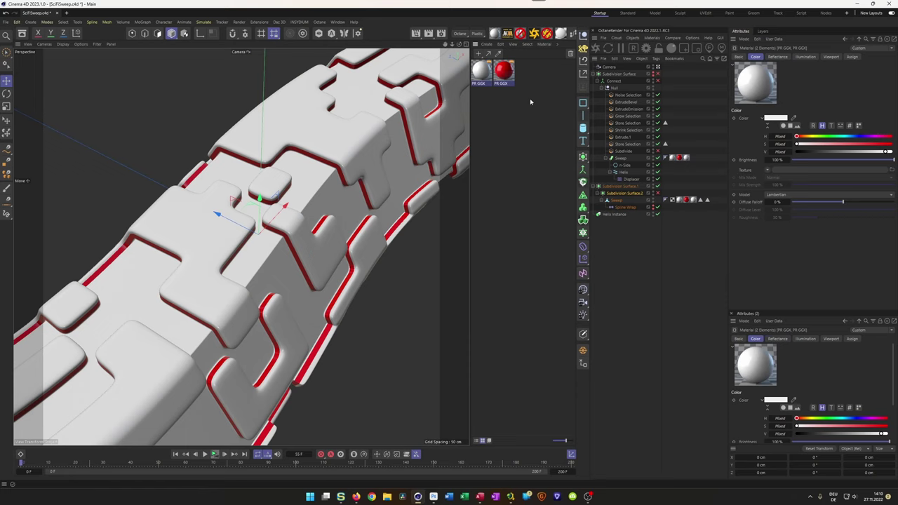
key(Delete)
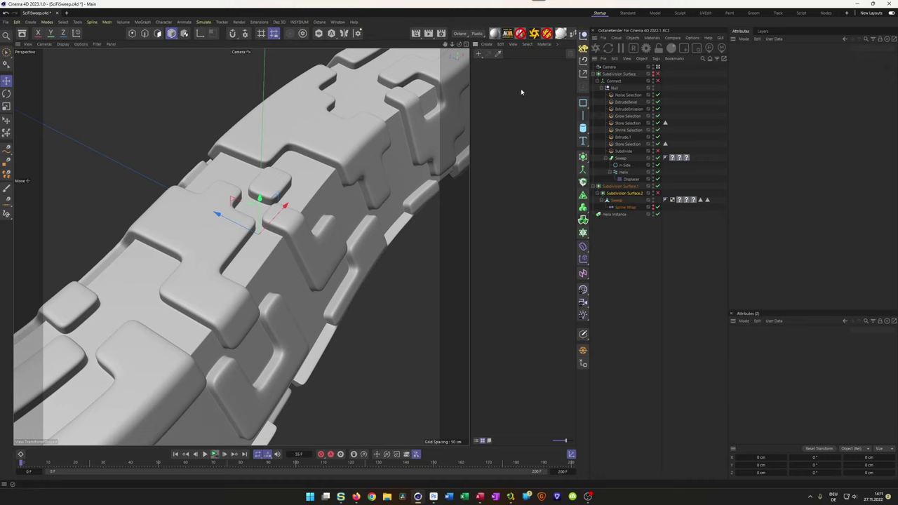
click(561, 34)
click(561, 34)
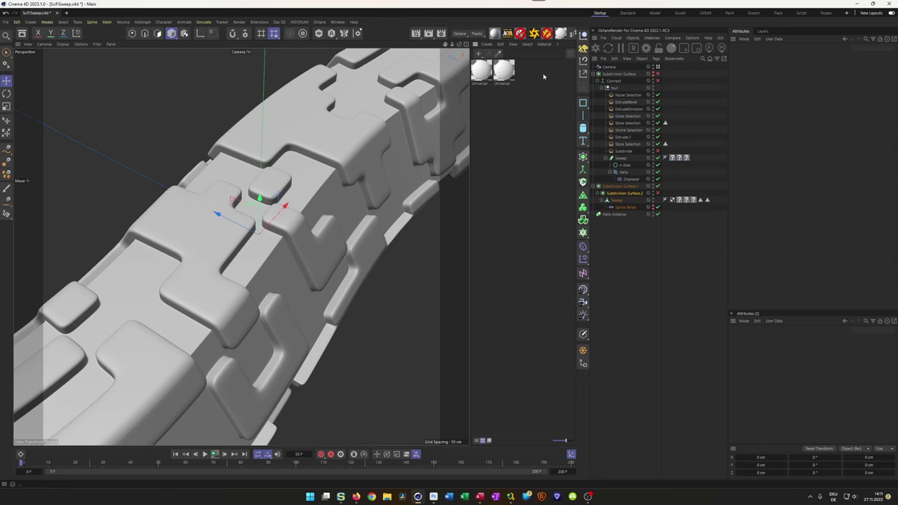
- Dismiss the Octane log and rename the two Universal materials as Base and Emission
click(479, 84)
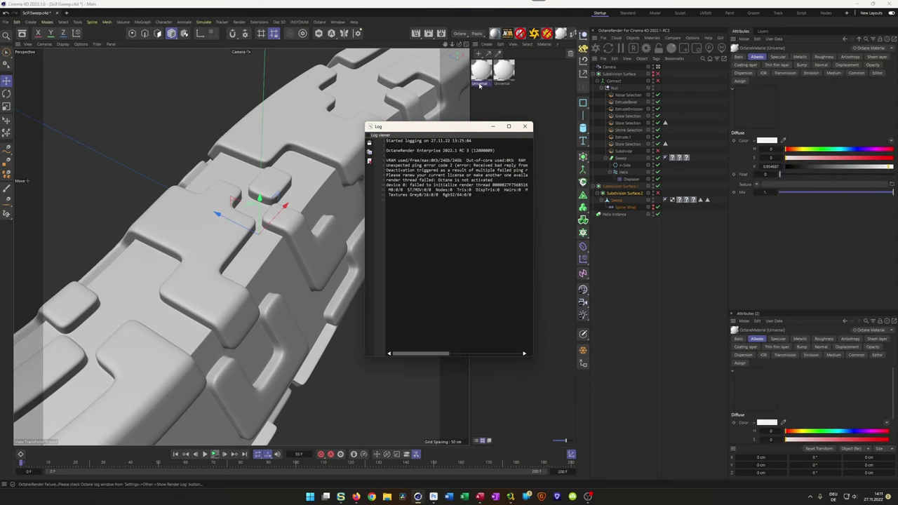
click(524, 127)
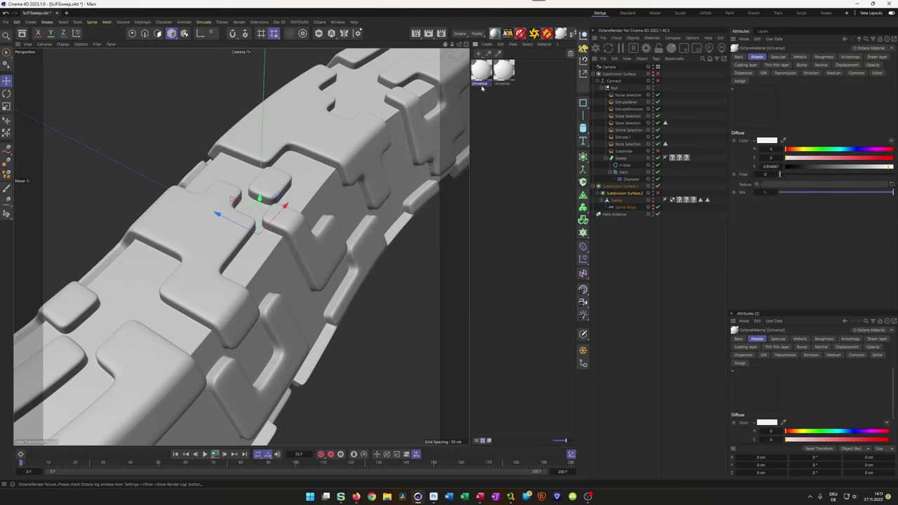
double_click(481, 84)
text(Base)
key(Return)
click(504, 83)
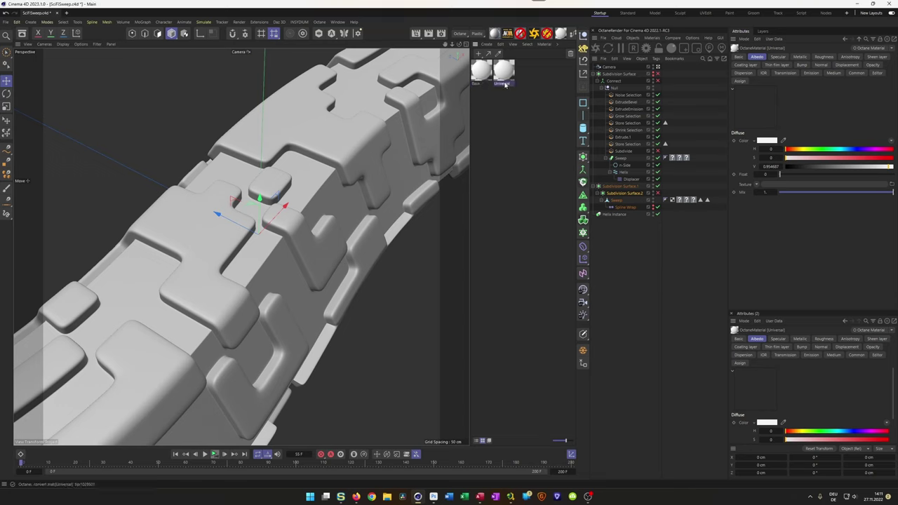
double_click(503, 84)
text(Emission)
key(Return)
- Open the Base material's node graph in the Octane Node Editor, moving the window clear of the attributes
click(481, 70)
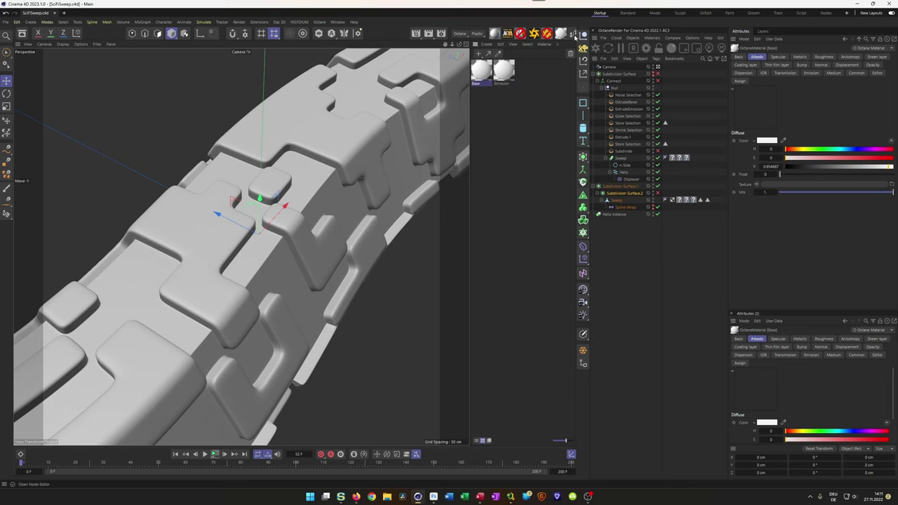
click(573, 35)
drag(478, 107, 369, 70)
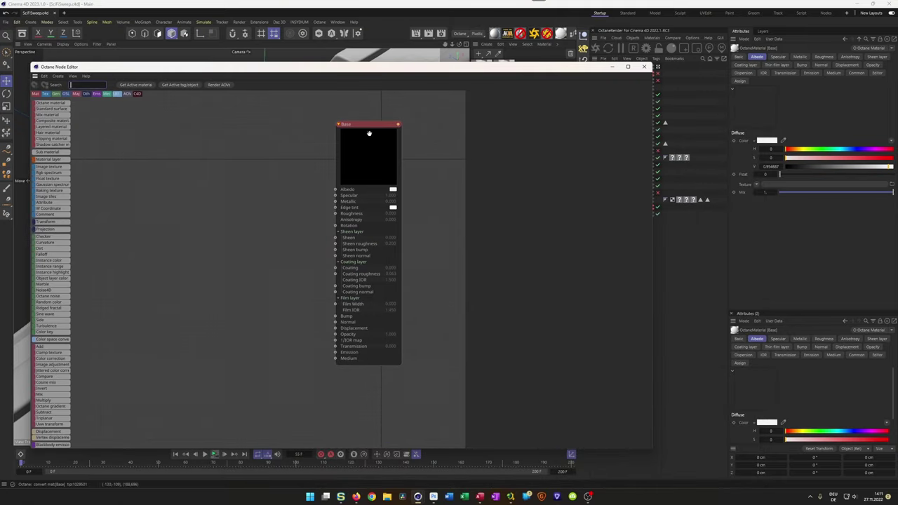
drag(369, 133, 367, 126)
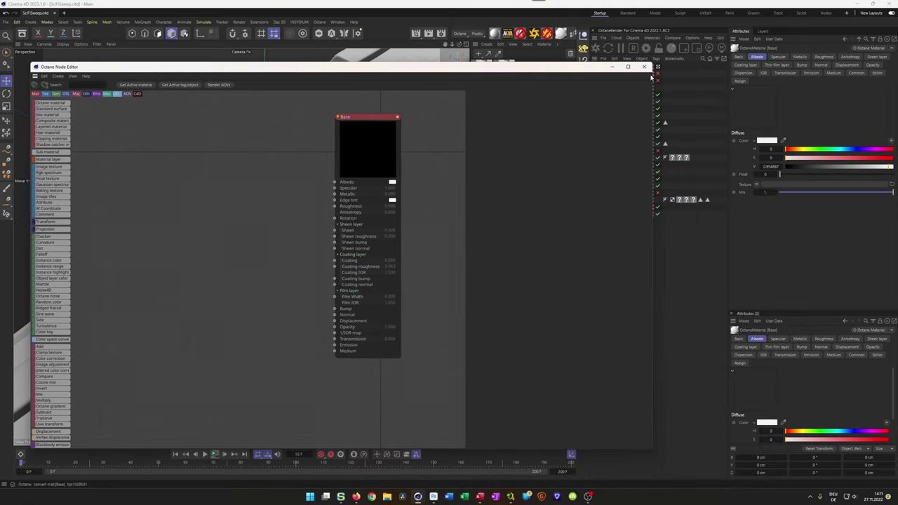
- Close the node editor and show the NM Textures (OCTANE) Metal assets as small thumbnails in a widened Asset Browser
click(644, 67)
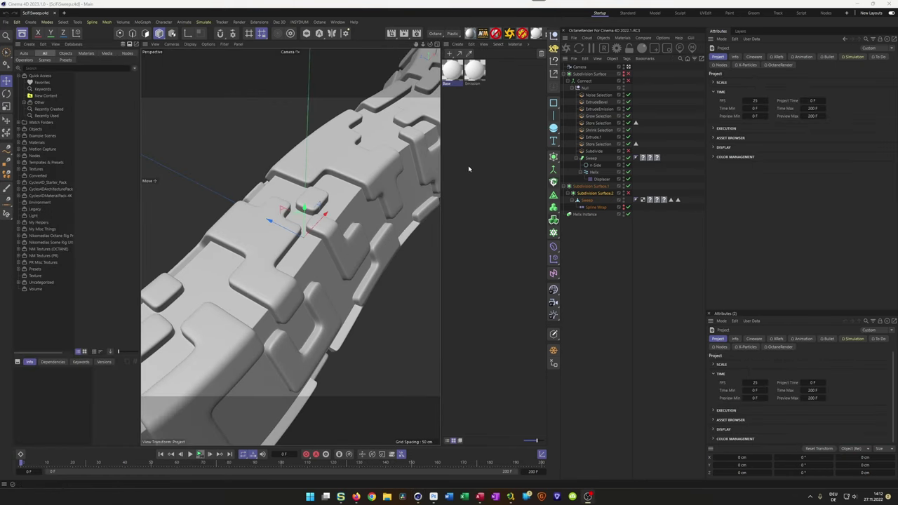
click(453, 78)
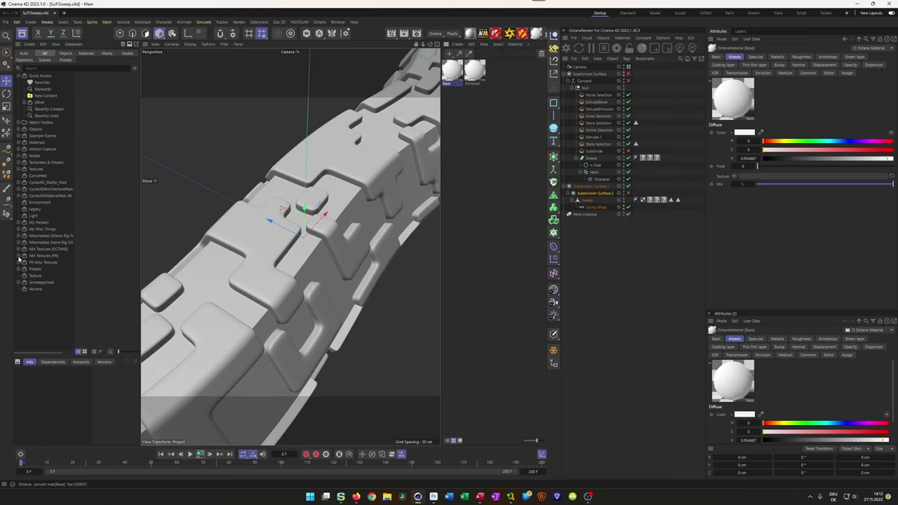
click(19, 249)
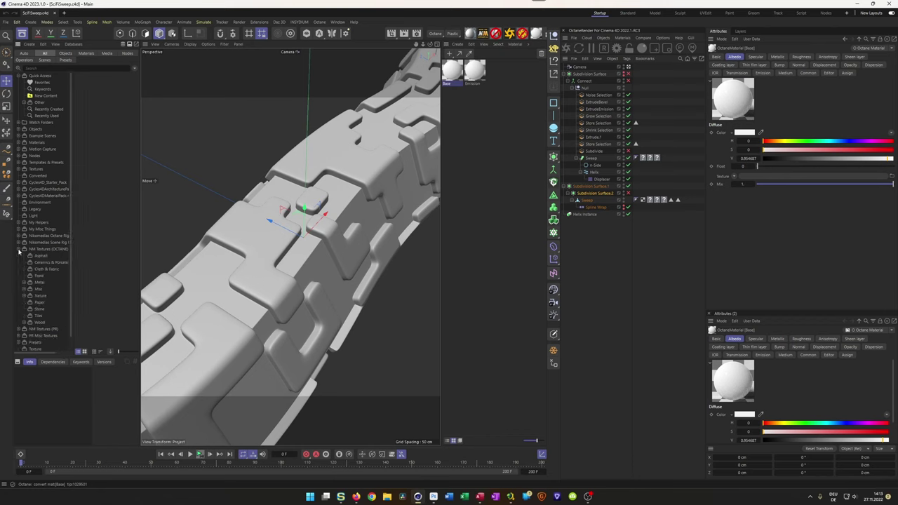
click(39, 282)
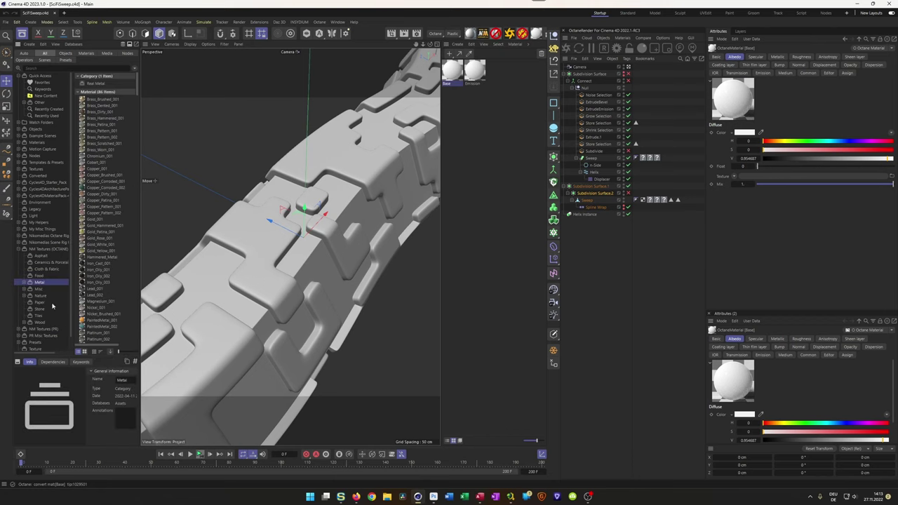
click(79, 352)
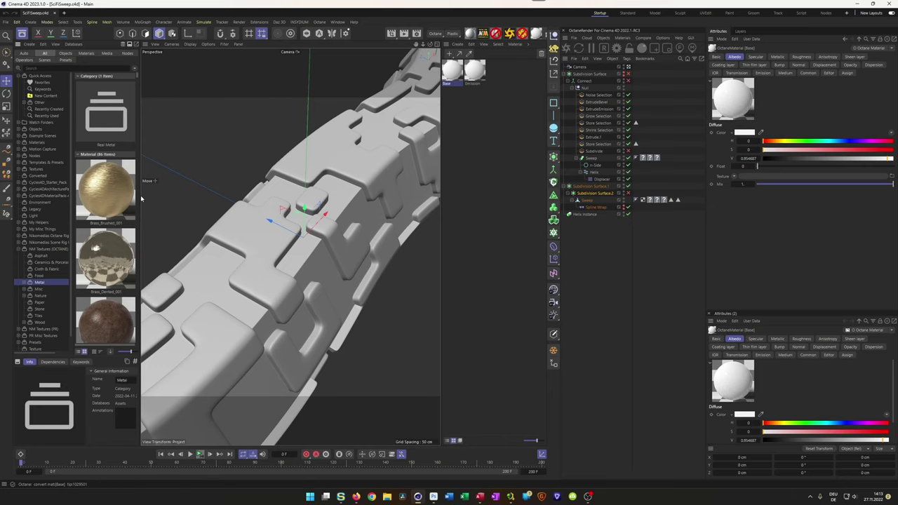
drag(140, 196, 150, 196)
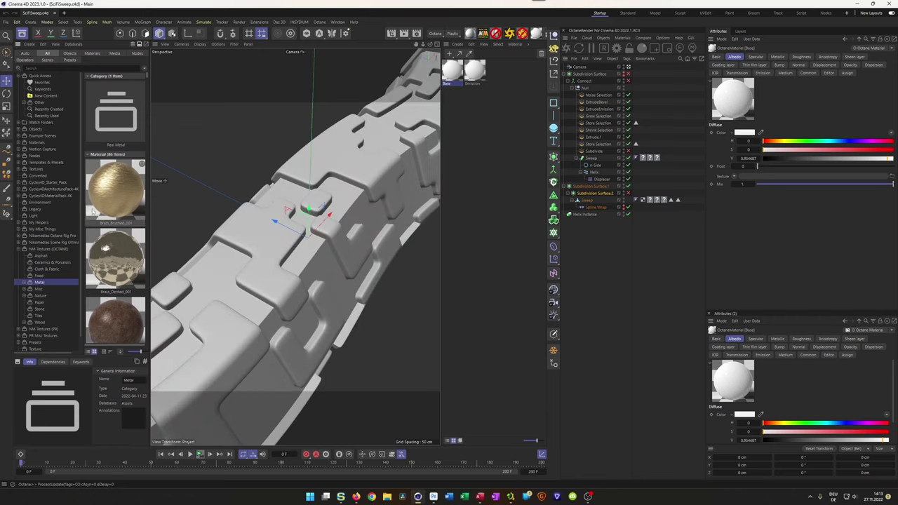
drag(83, 208, 73, 208)
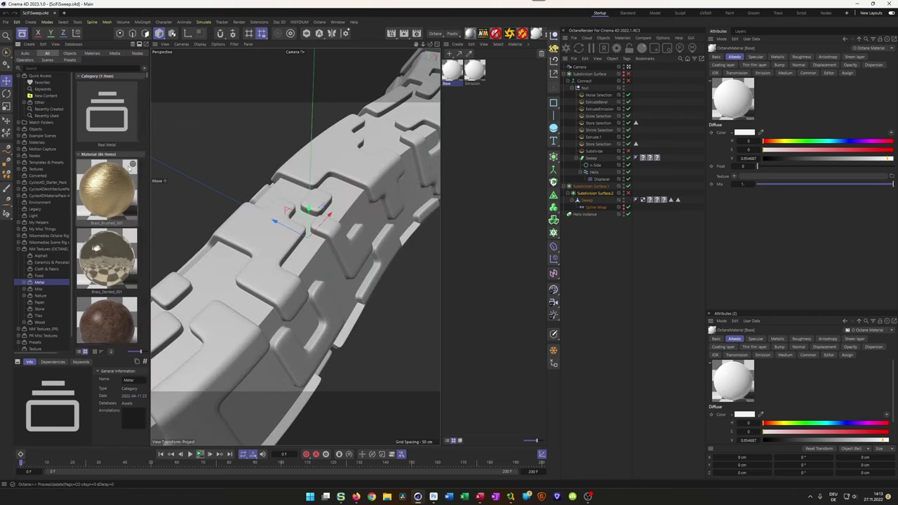
drag(140, 350, 133, 352)
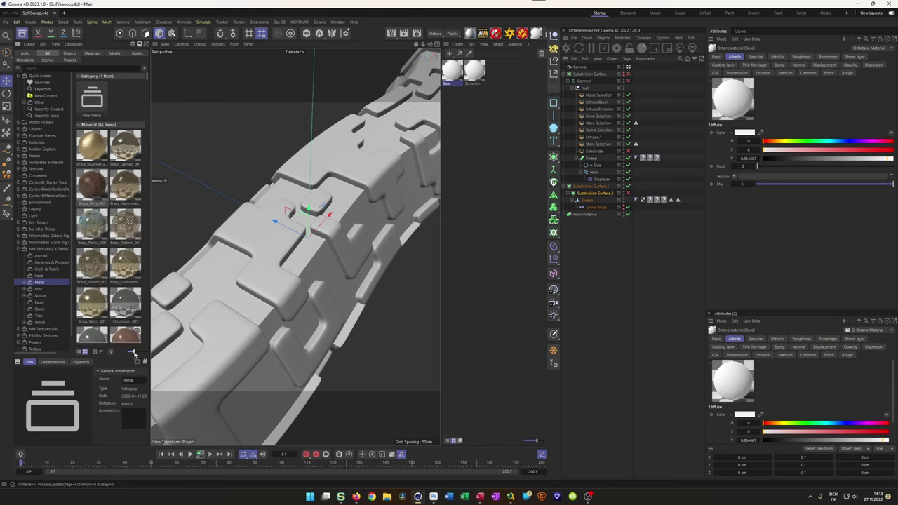
- Add the Lead_002 metal material from the asset library to the scene's materials
scroll(123, 300, down, 4)
scroll(123, 300, down, 7)
scroll(124, 300, down, 5)
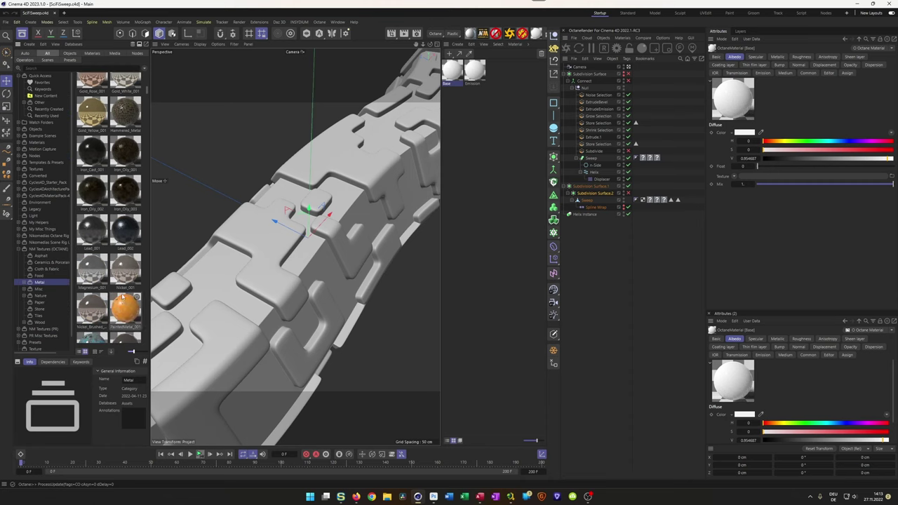
click(123, 233)
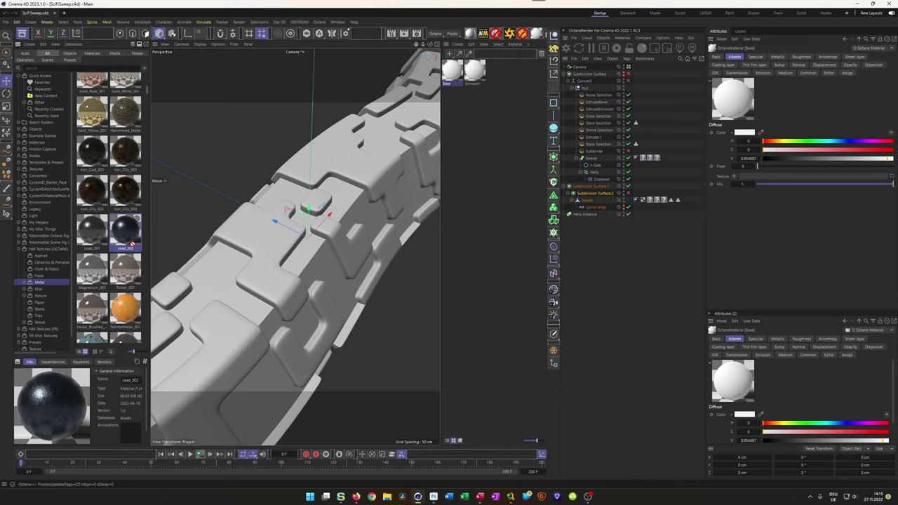
drag(388, 268, 476, 246)
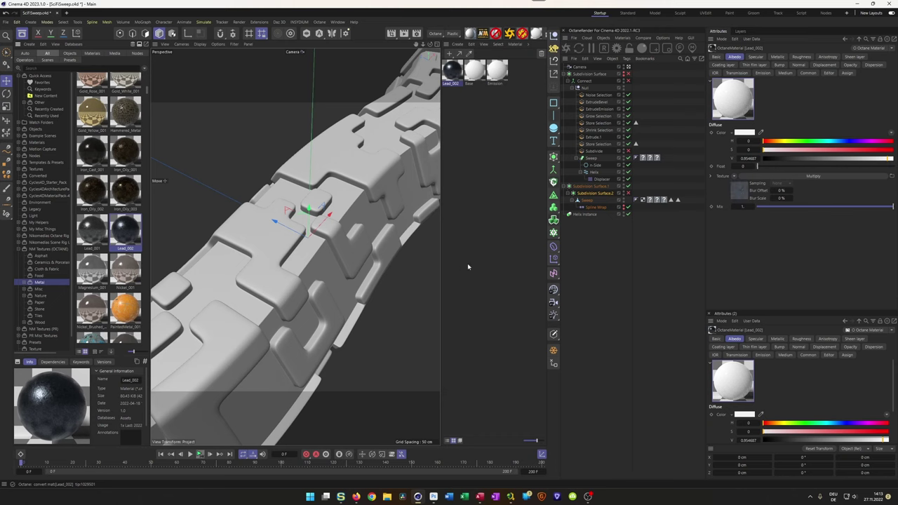
- Examine Lead_002's node graph in the Octane Node Editor, checking its base colour image texture, and close the editor
double_click(457, 72)
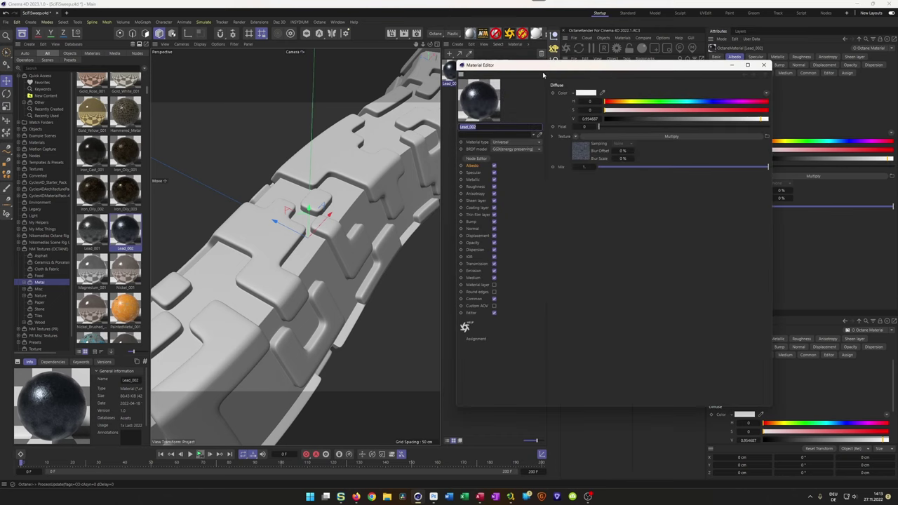
click(766, 65)
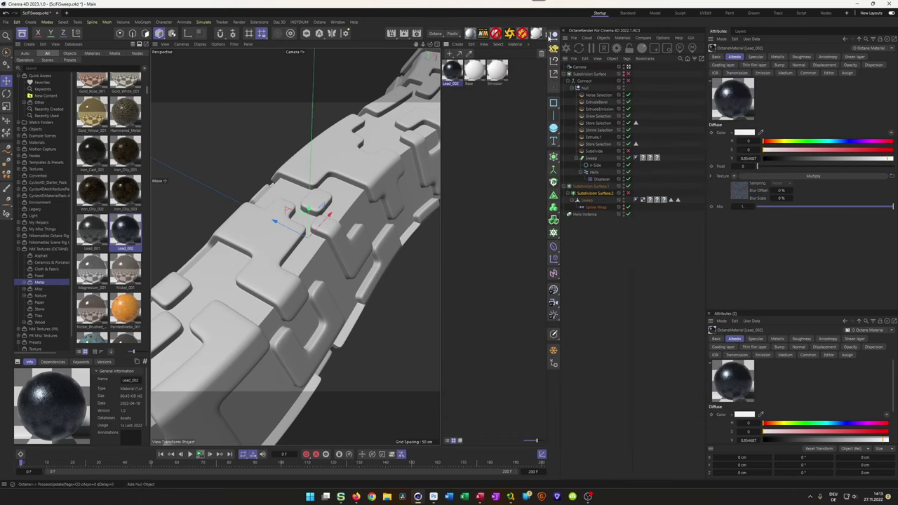
drag(560, 49, 582, 49)
click(565, 35)
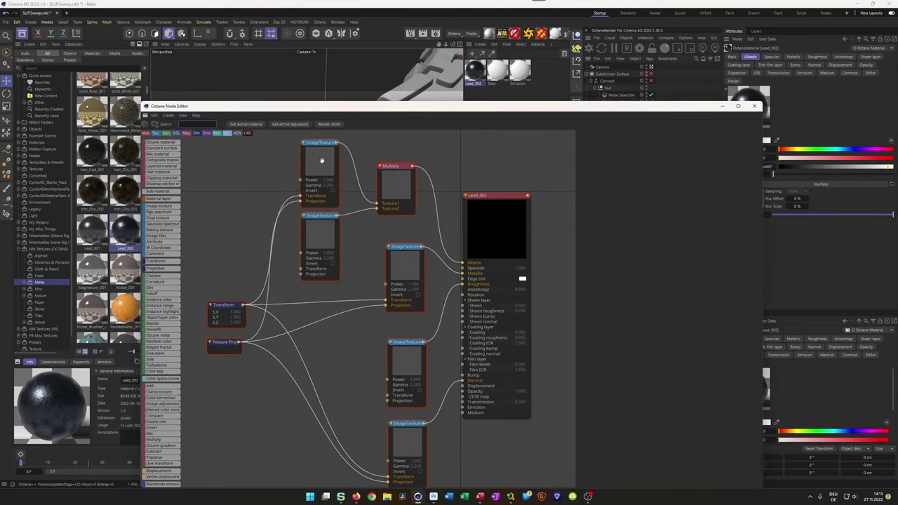
drag(341, 111, 301, 61)
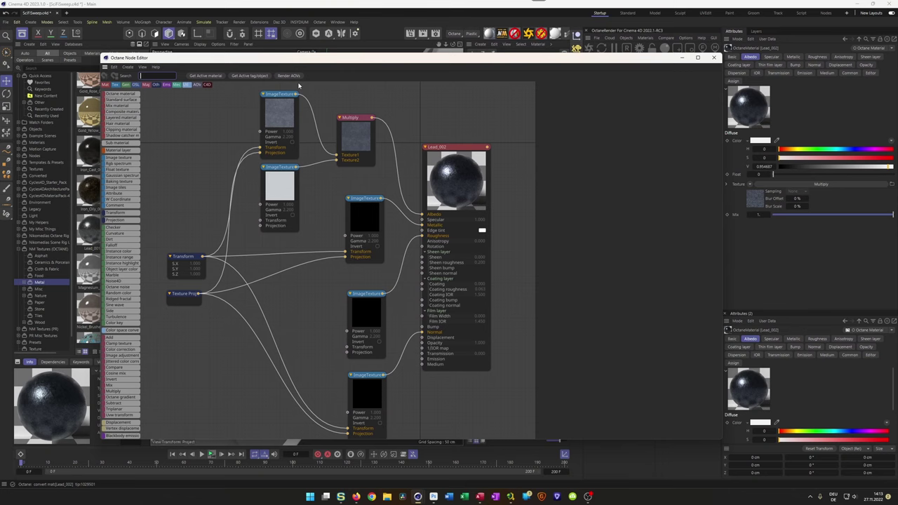
click(272, 119)
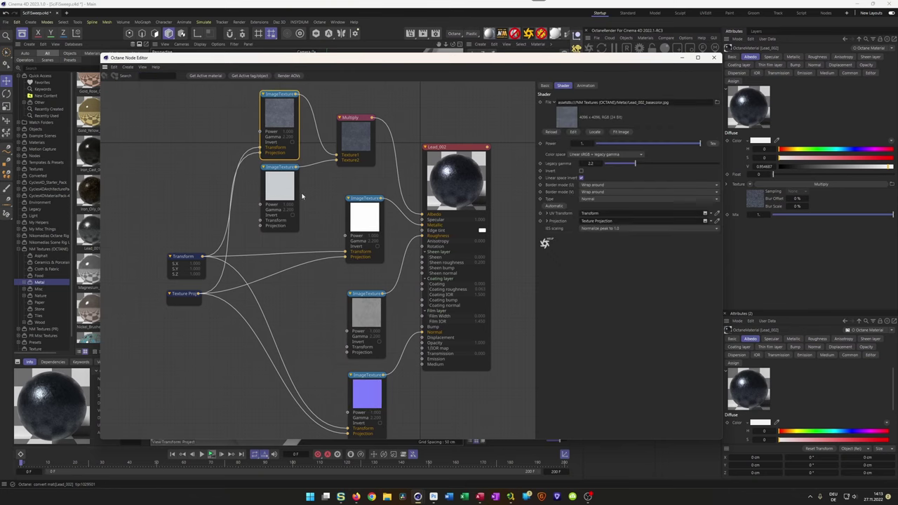
click(713, 57)
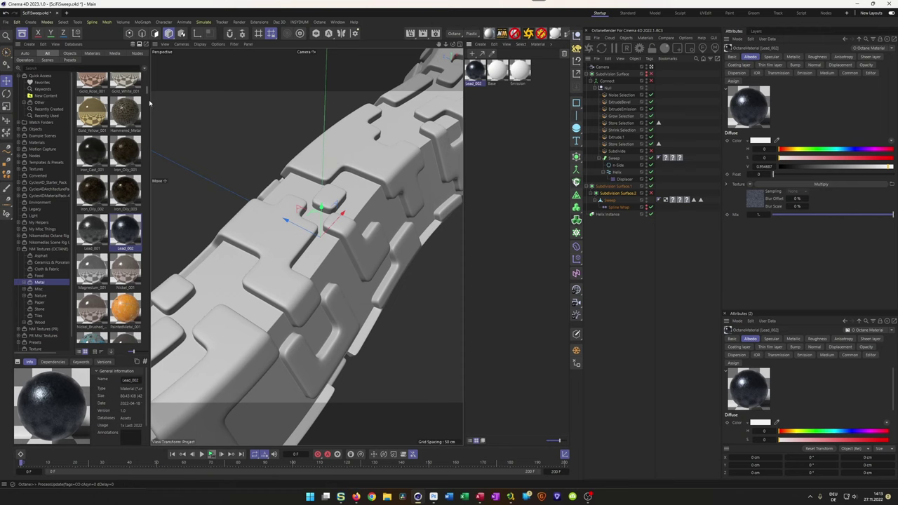
- Replace the first missing material on the spline-wrapped Sweep with Lead_002 and select its material tag
drag(148, 92, 142, 124)
scroll(142, 124, down, 1)
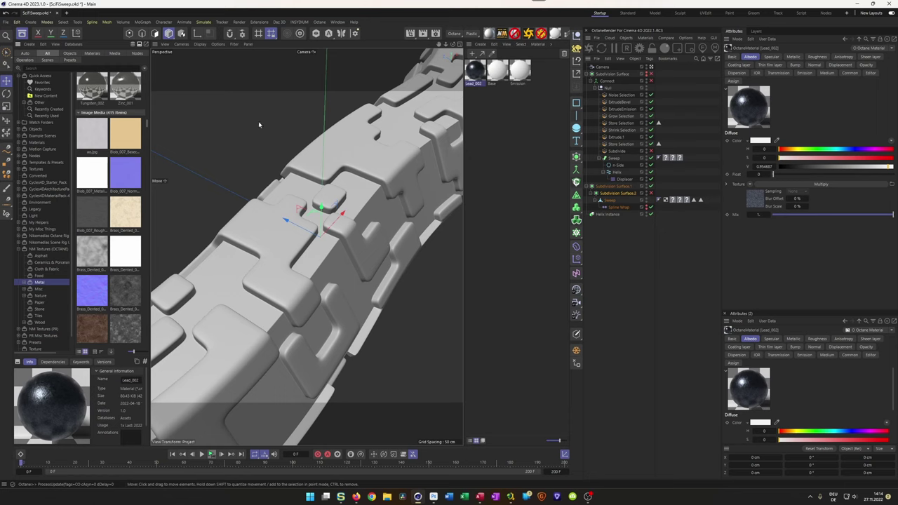
drag(147, 124, 152, 75)
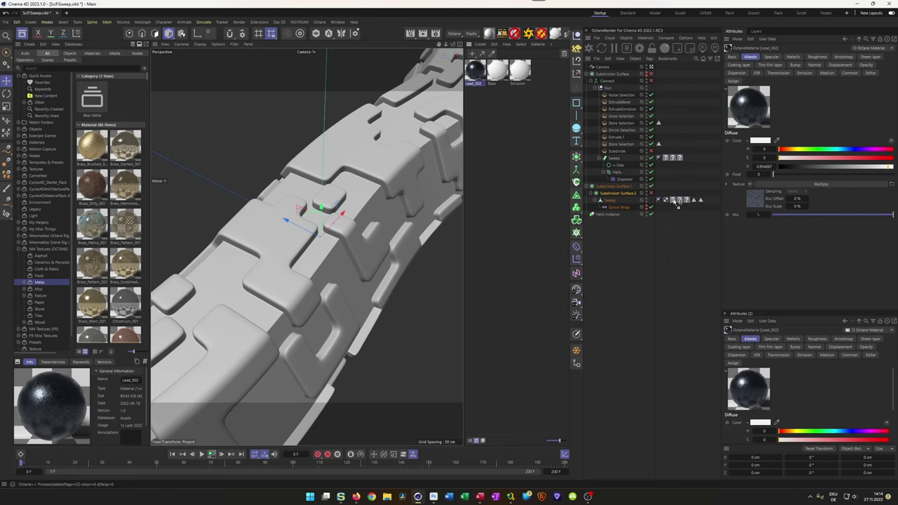
drag(673, 202, 673, 200)
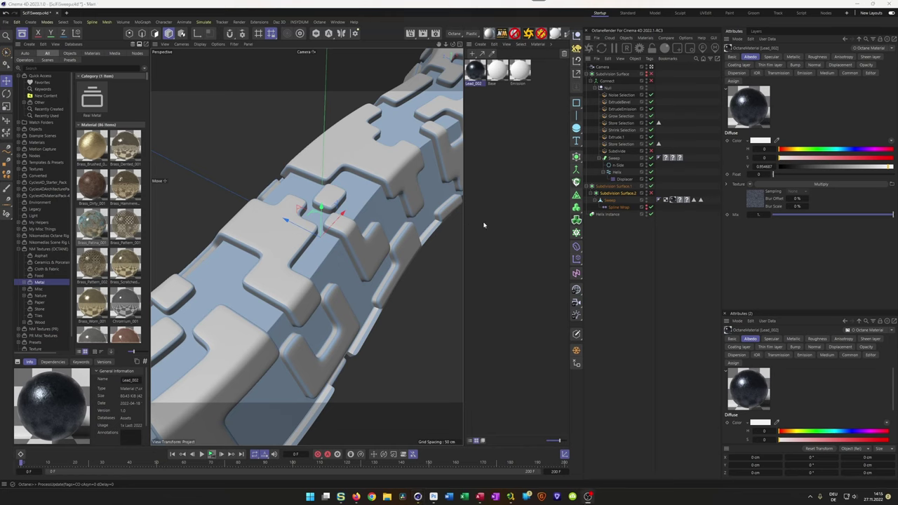
click(672, 200)
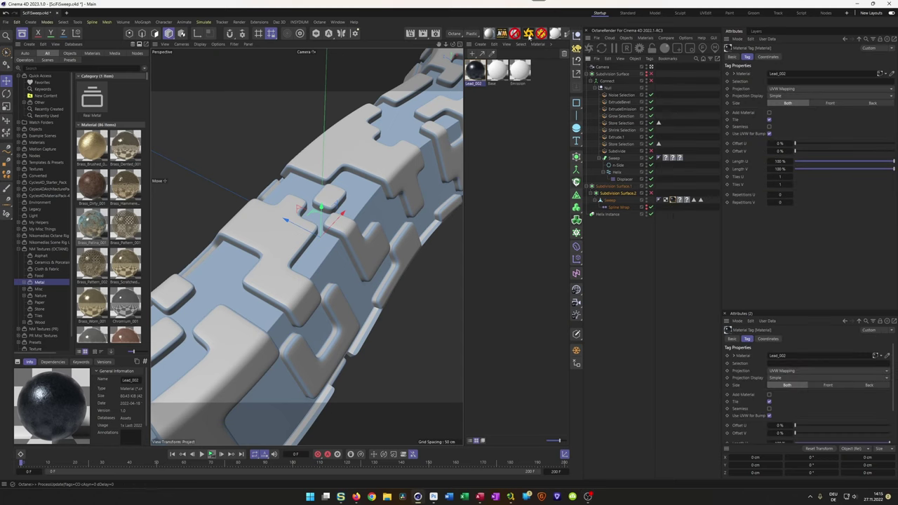
- Start rendering in the Octane Live Viewer and add the Octane Rig Pro to light the scene
click(590, 50)
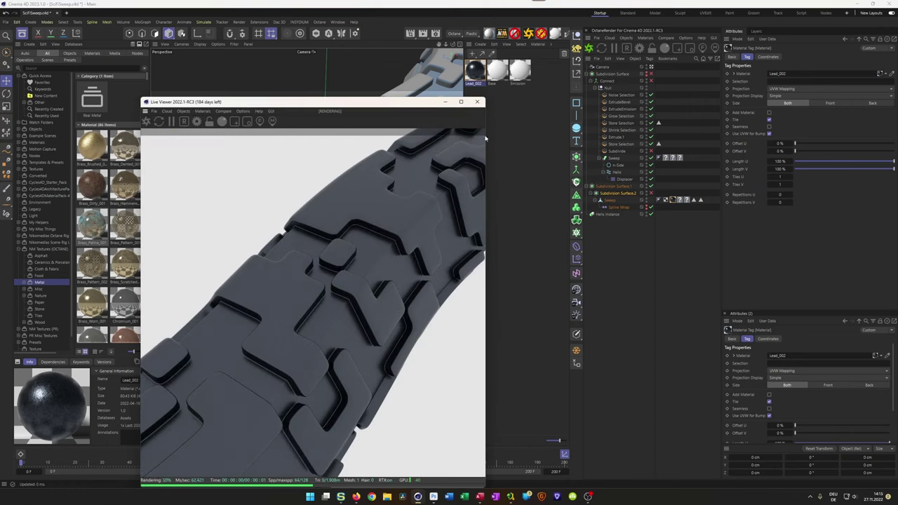
drag(381, 102, 304, 92)
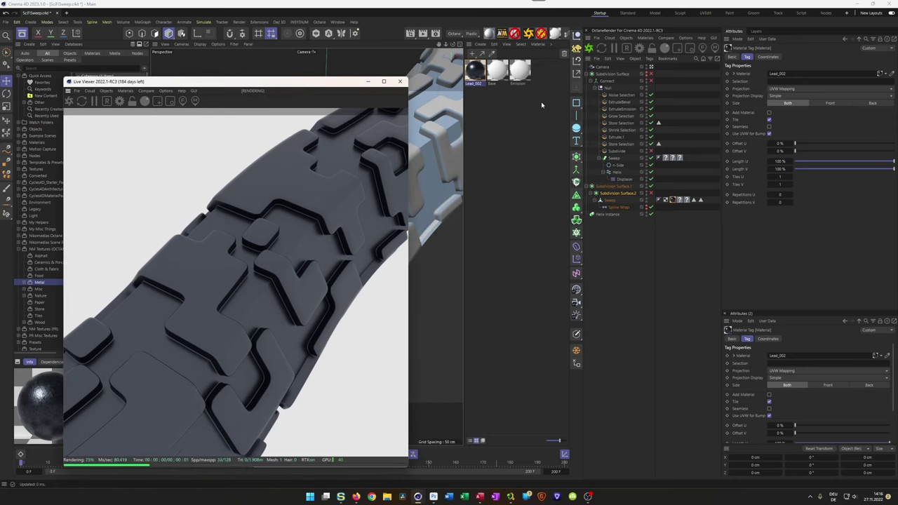
click(529, 34)
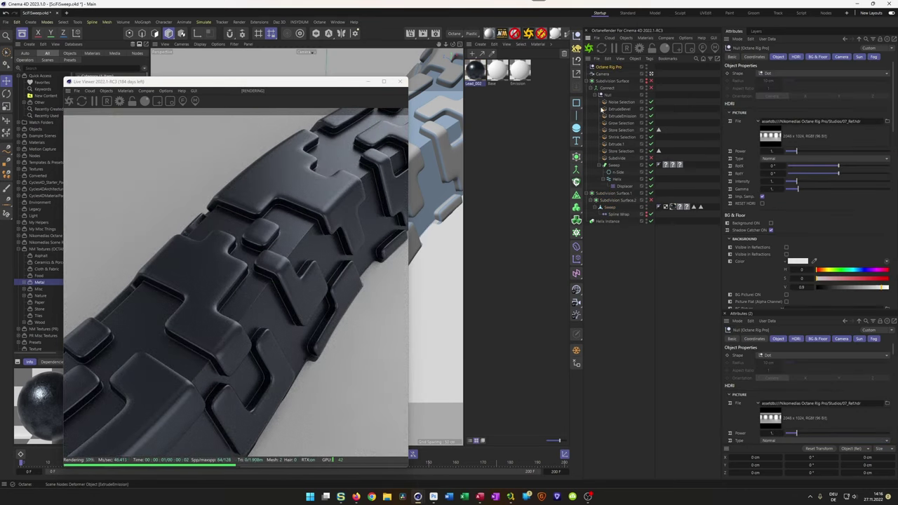
- Turn off the rig's shadow catcher, enable its background and darken the background colour to a value of about 0.105
click(817, 56)
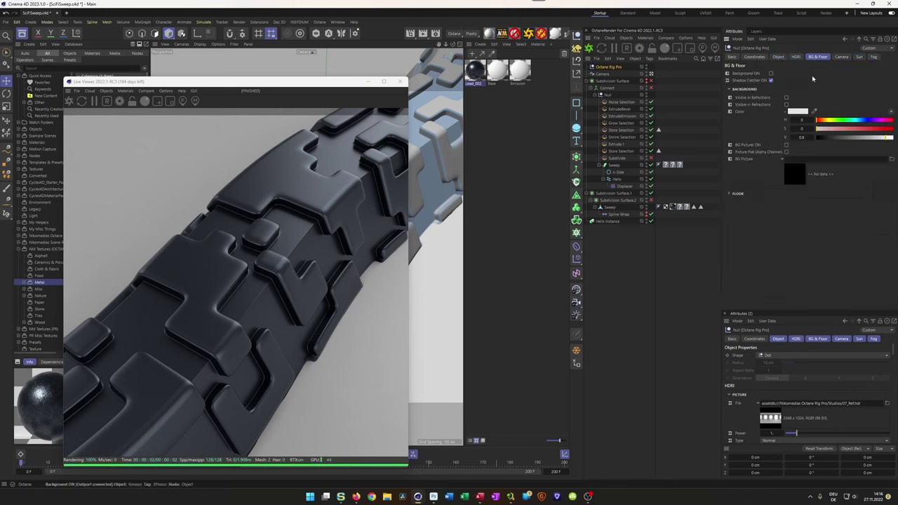
click(771, 80)
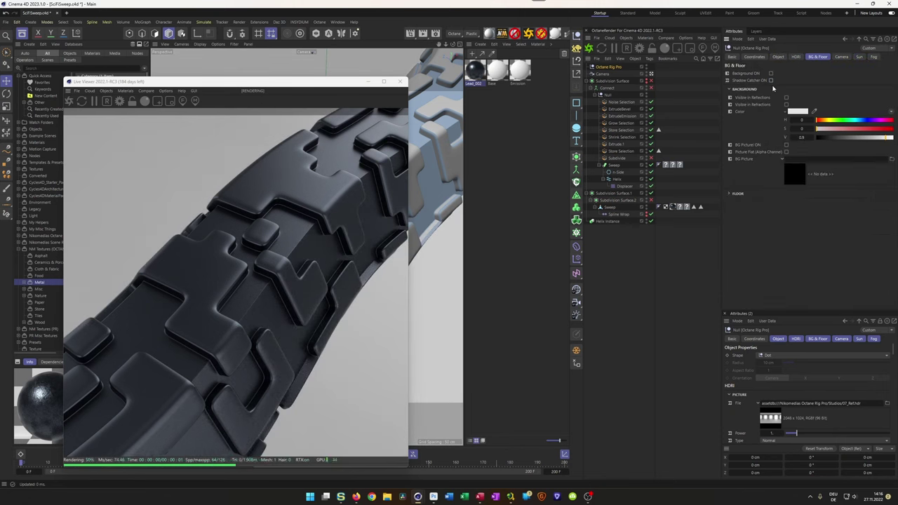
click(828, 138)
drag(828, 138, 825, 139)
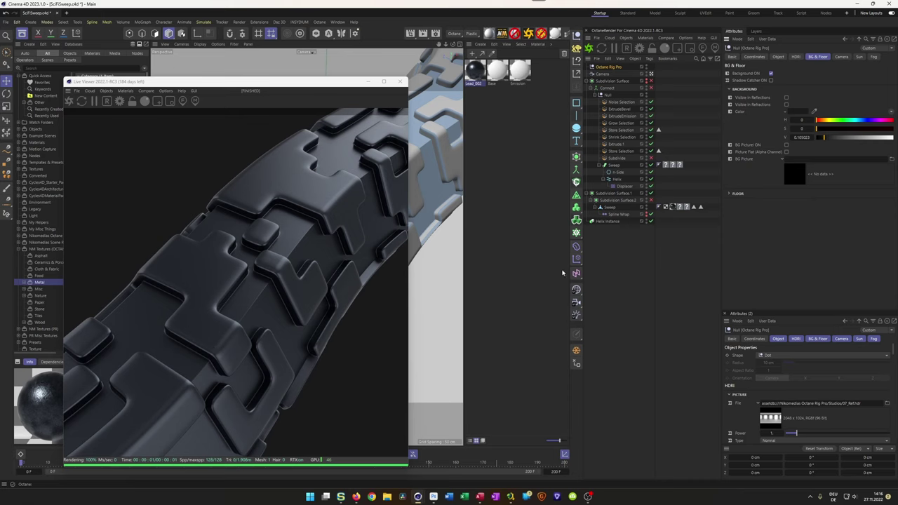
- Check the Sweep's material and UVW tags and disable the Helix's Displacer
click(671, 207)
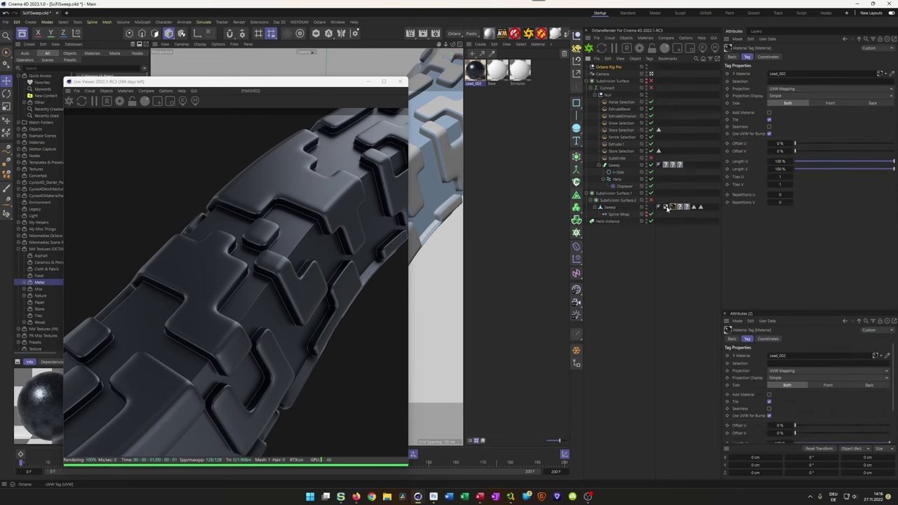
click(666, 208)
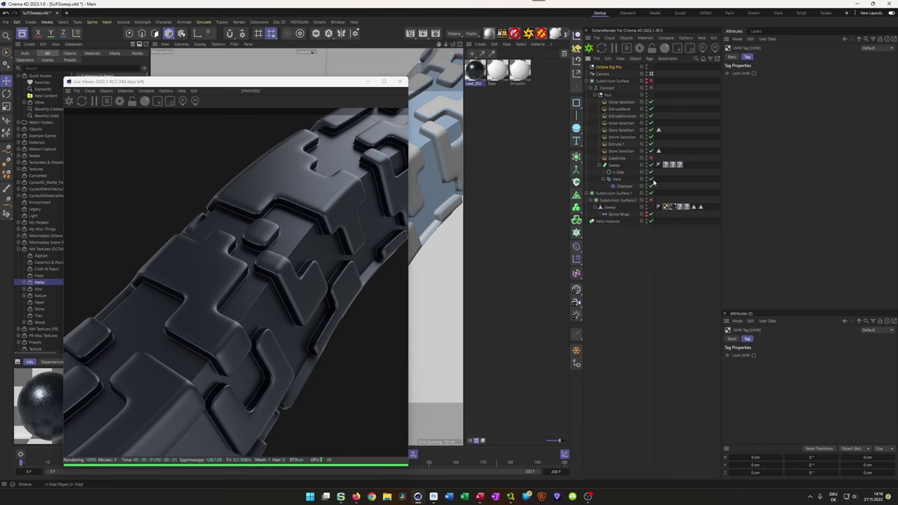
click(651, 187)
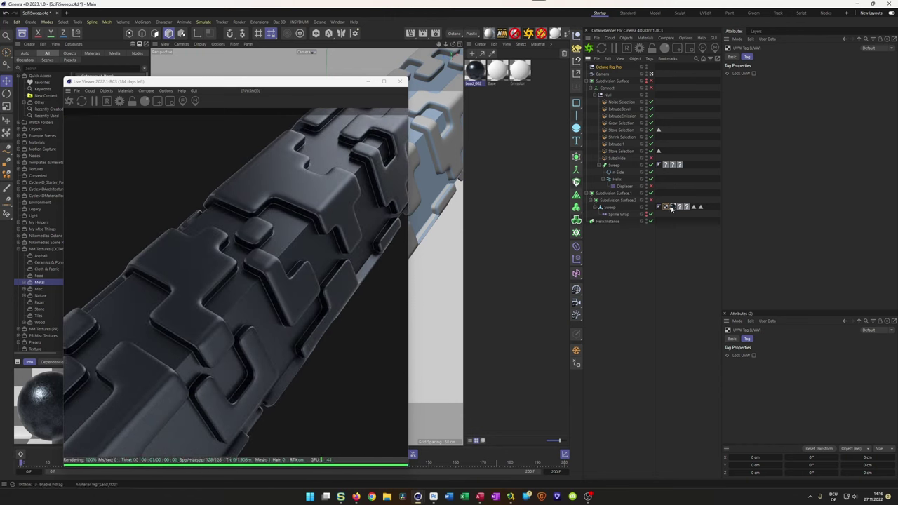
- Set the projection of the Sweep's Lead_002 material tag to Cubic
click(671, 207)
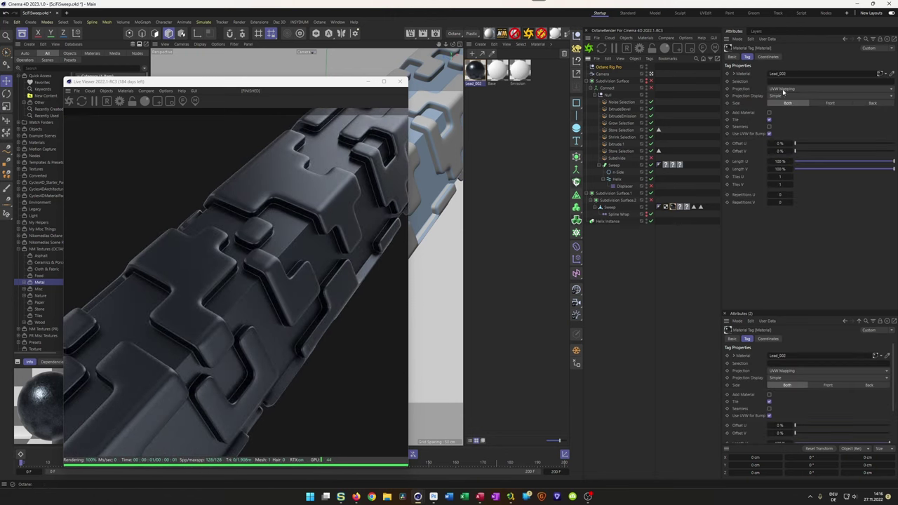
click(782, 92)
click(794, 125)
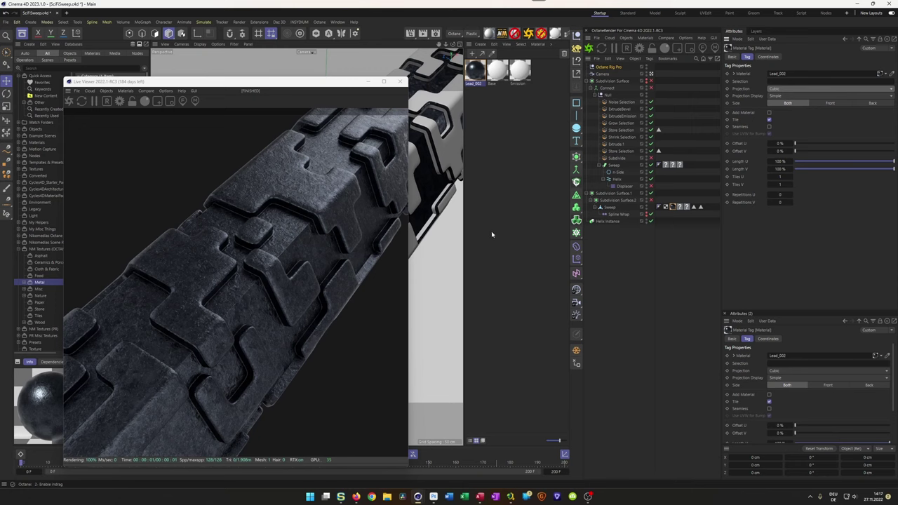
- Re-enable the Helix's Displacer and play the animation to check the texture on the moving tube, keeping the Live Viewer clear of the viewport
click(650, 187)
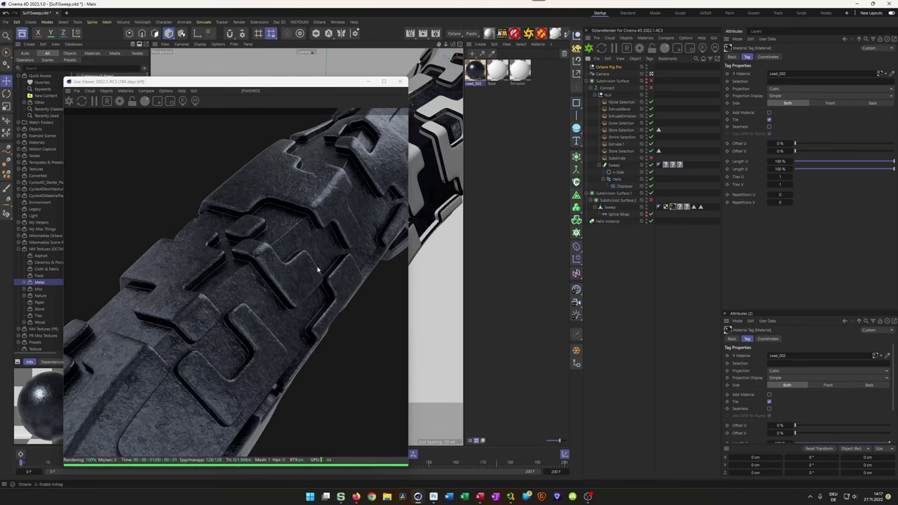
drag(317, 84, 735, 86)
click(528, 104)
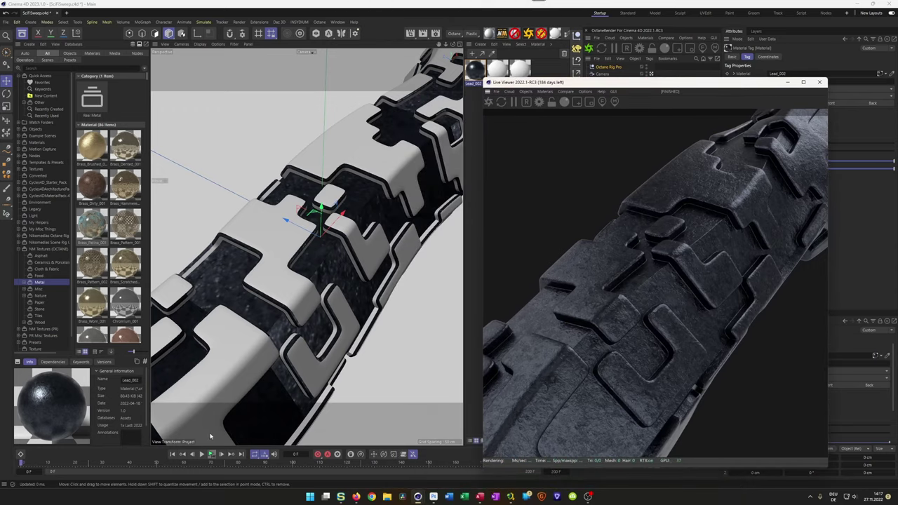
click(211, 454)
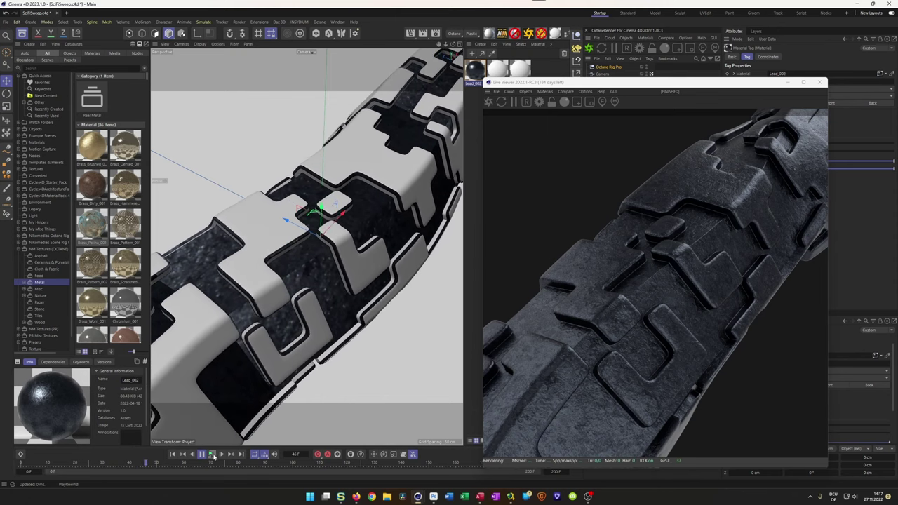
- Stop the animation playback and close the Live Viewer
click(210, 454)
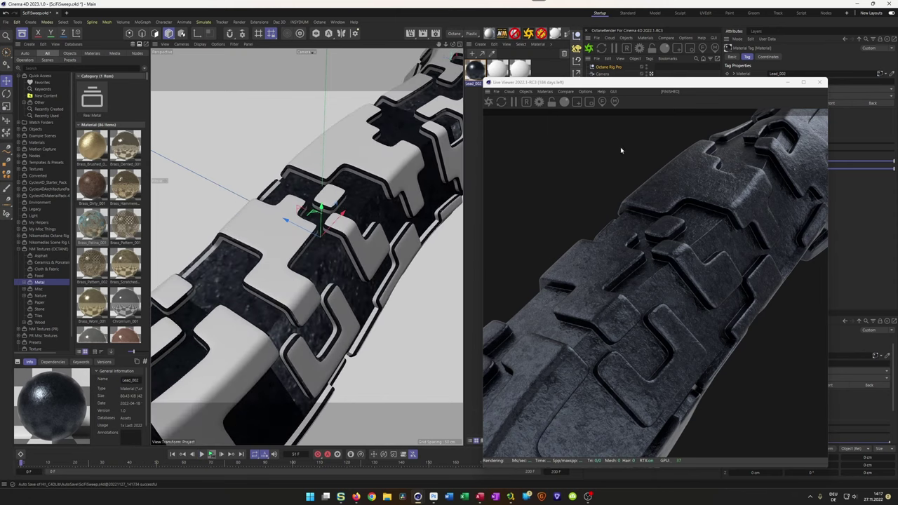
mouse_move(639, 84)
mouse_down()
mouse_move(611, 87)
mouse_move(638, 85)
mouse_up()
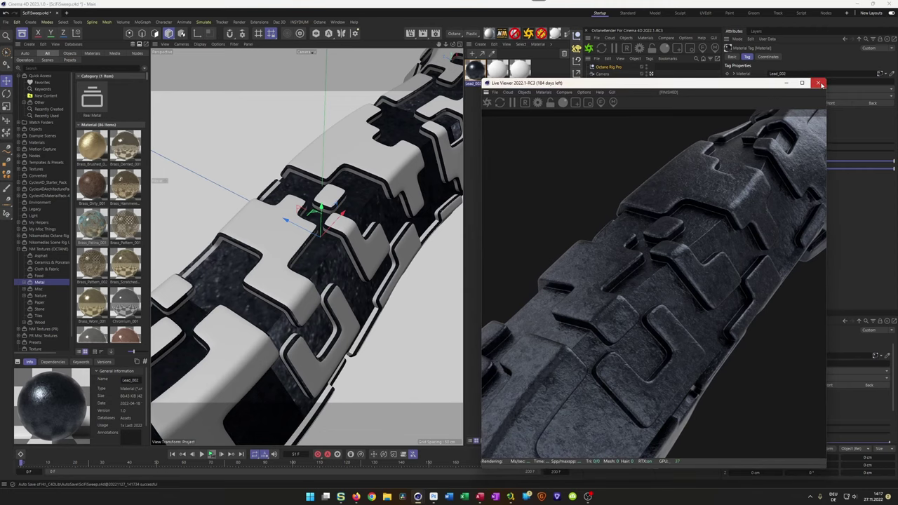
click(817, 83)
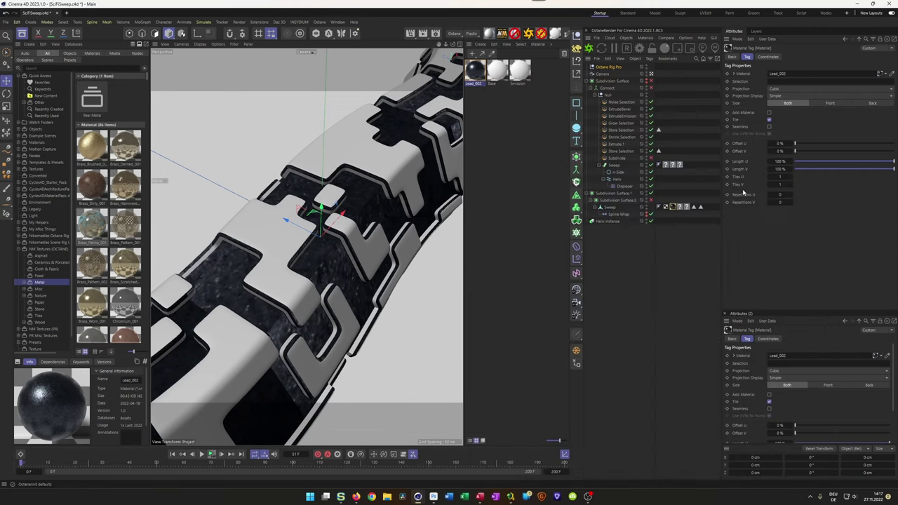
- Add a Pin Material tag to the Sweep polygon object and play the animation to check that the texture sticks
click(609, 208)
right_click(607, 208)
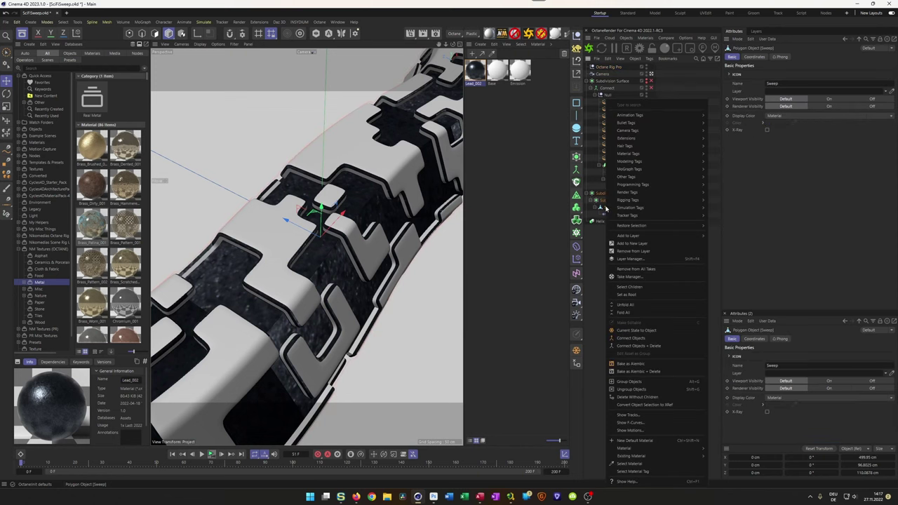
mouse_move(658, 160)
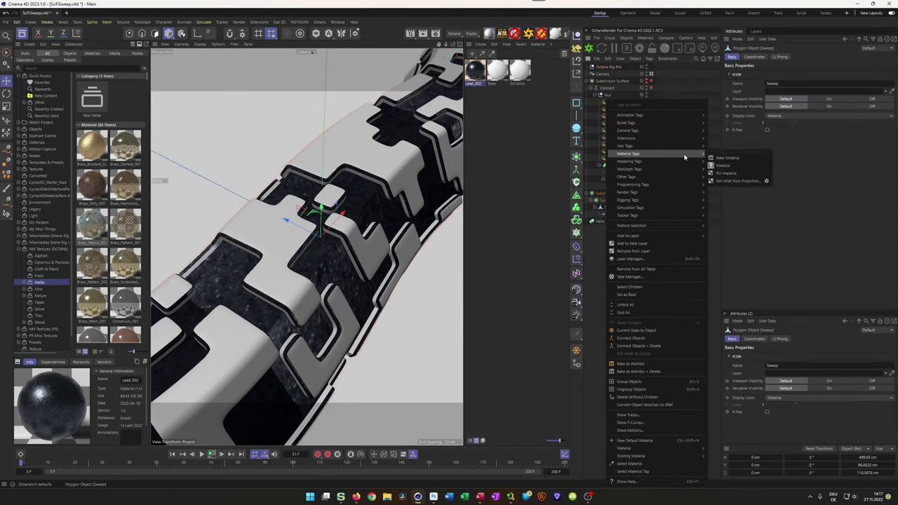
click(726, 173)
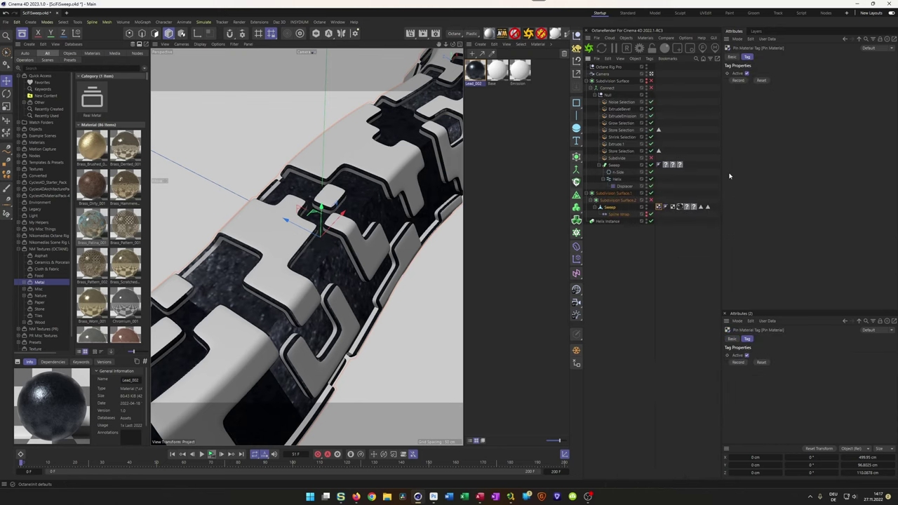
click(211, 454)
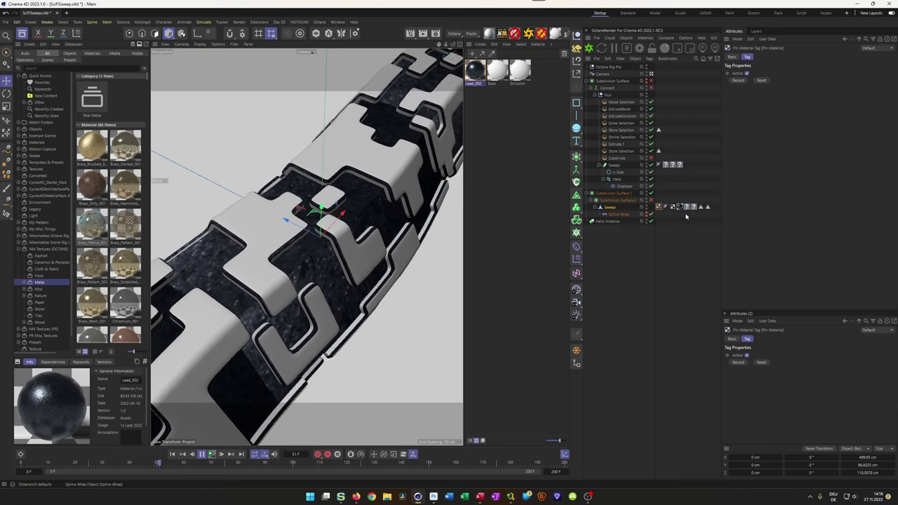
click(202, 455)
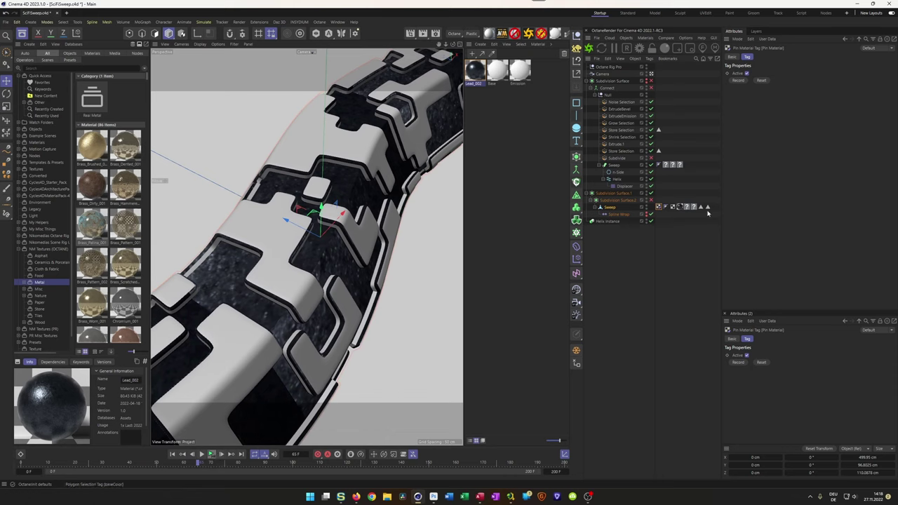
- Assign the Lead_002 material to the Sweep's baseColor material tag and briefly play the animation to check it
drag(688, 202, 698, 209)
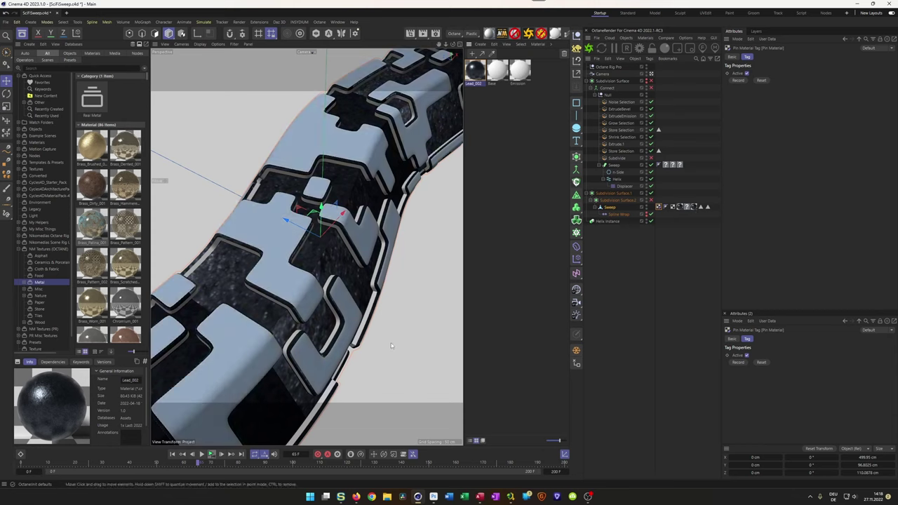
click(211, 454)
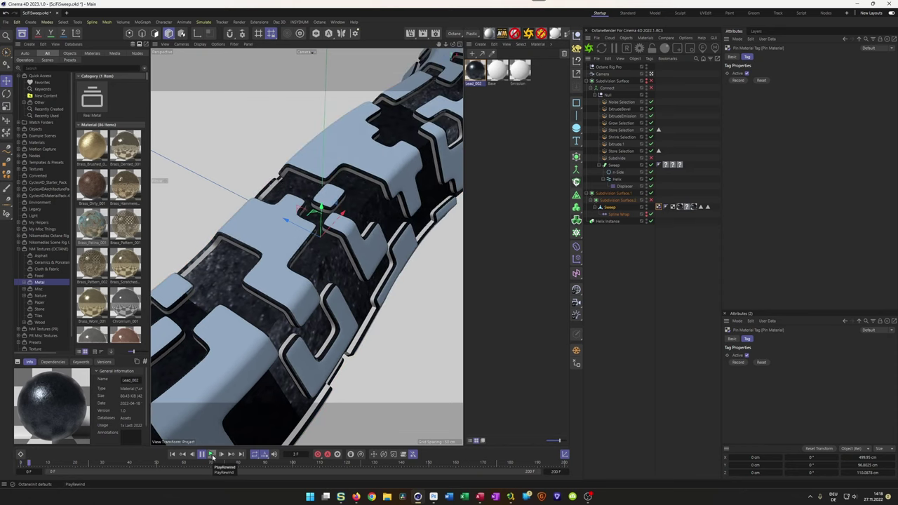
click(212, 454)
click(211, 453)
- Set the projection of the baseColor material tag to Cubic and play the animation to check the texture
click(693, 207)
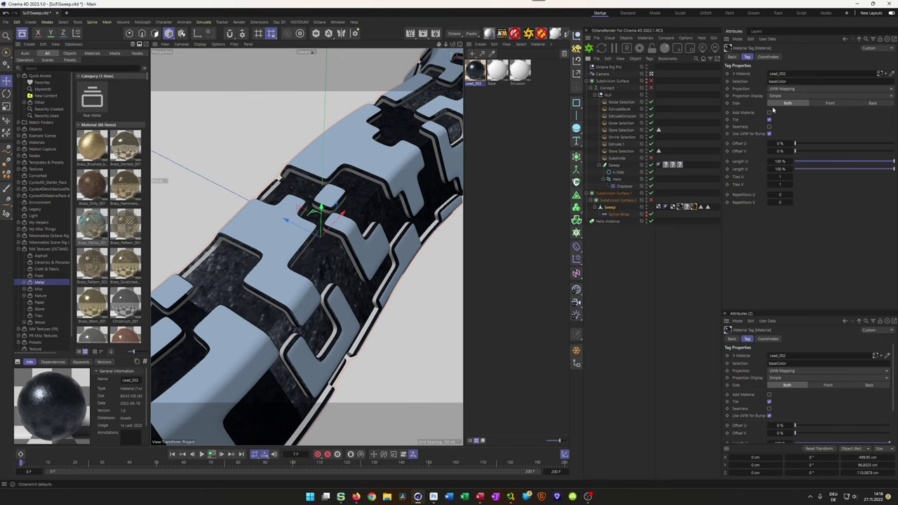
click(784, 89)
click(786, 116)
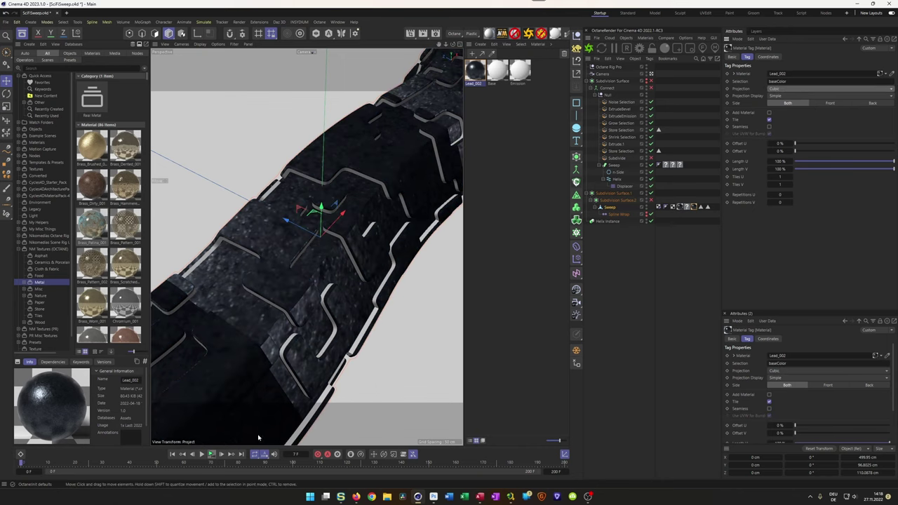
click(211, 455)
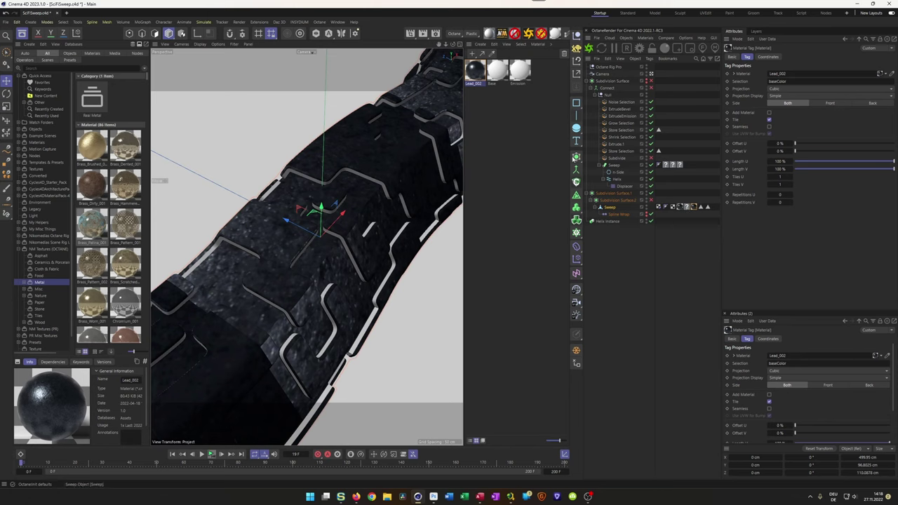
- Delete the Base material and connect a Blackbody emission node to the Emission material's Emission input in the Octane Node Editor
click(498, 73)
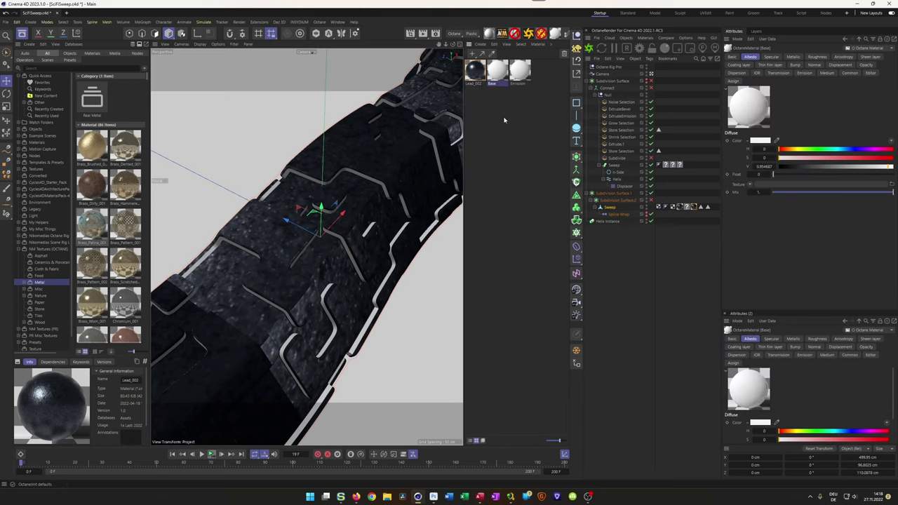
key(Delete)
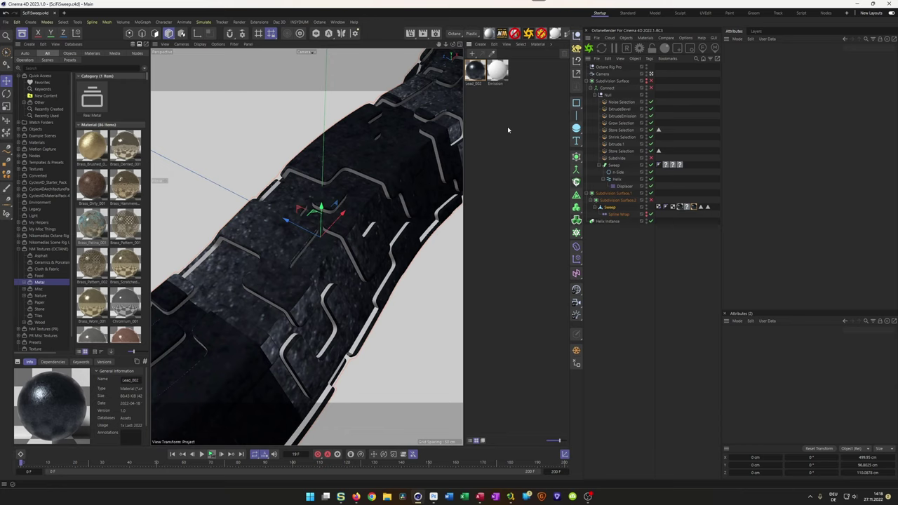
click(502, 78)
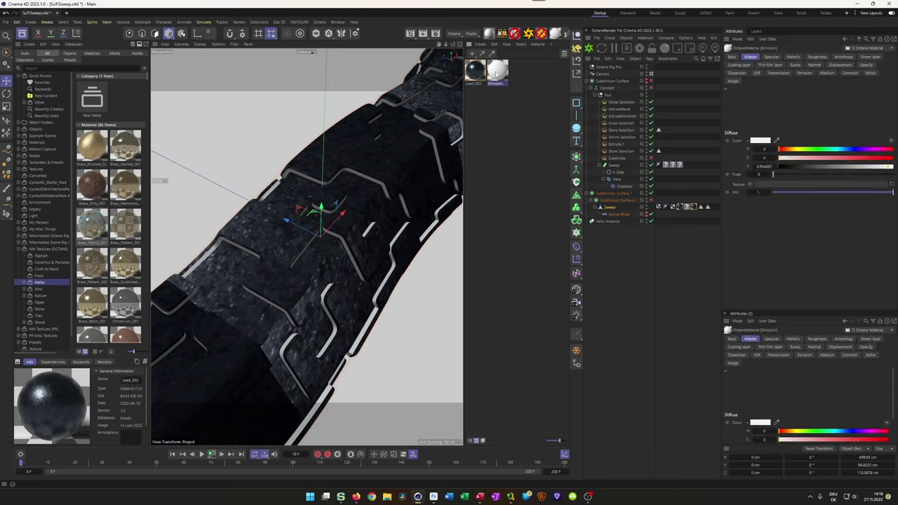
click(566, 35)
drag(496, 108, 392, 51)
drag(346, 332, 280, 329)
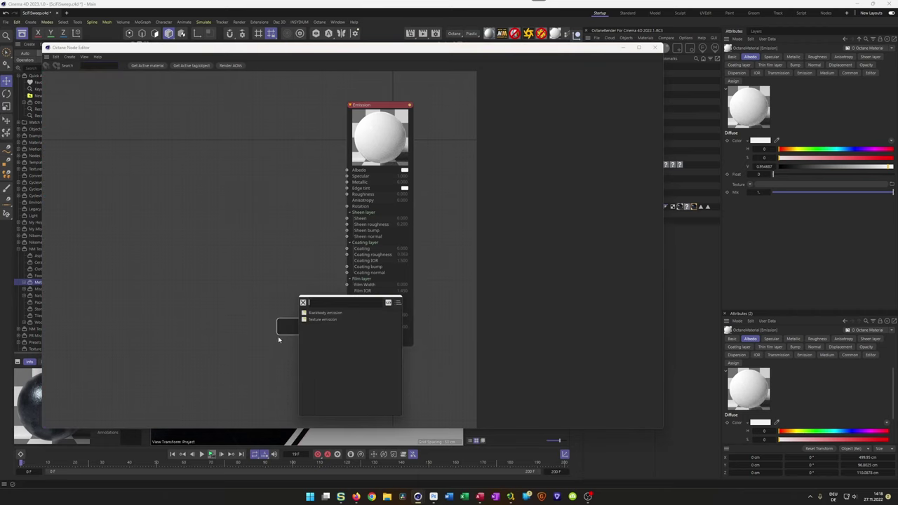
click(312, 313)
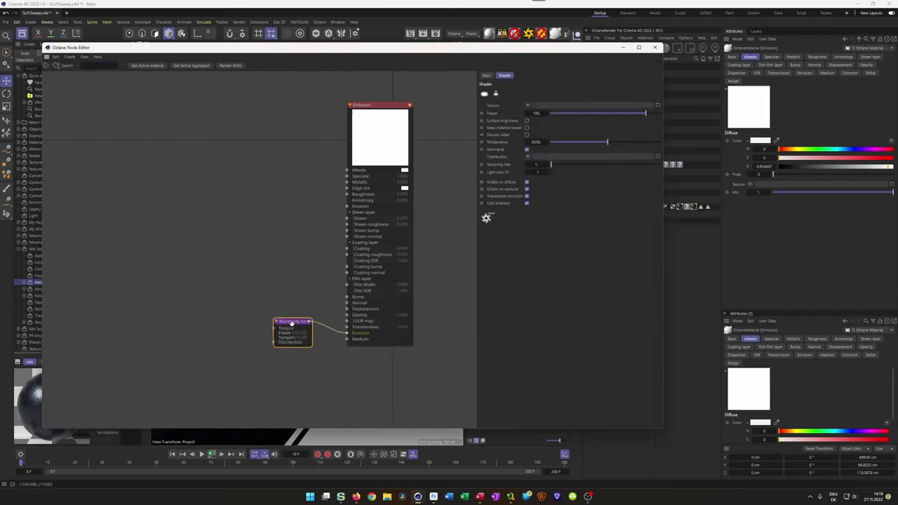
drag(296, 319, 293, 322)
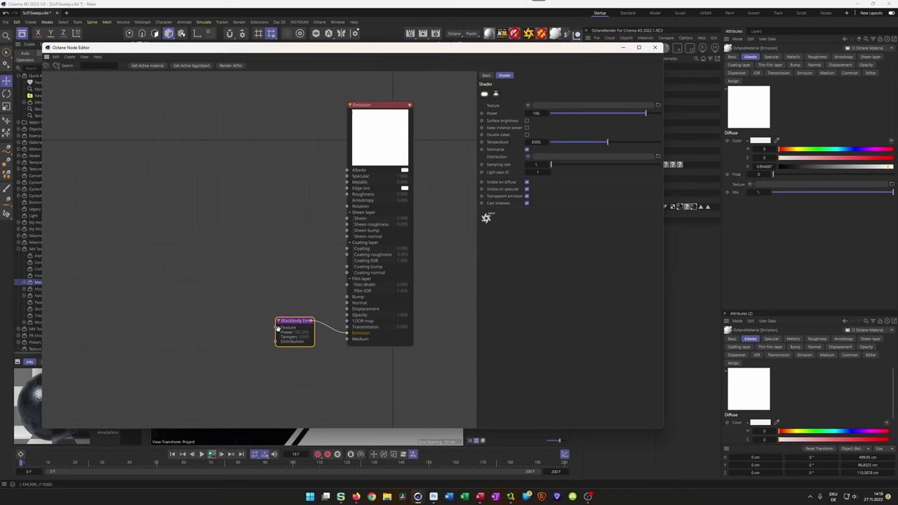
- Connect a Noise node to the Blackbody emission's Texture input and place it with space between the two nodes
drag(275, 328, 214, 324)
text(noise)
key(Return)
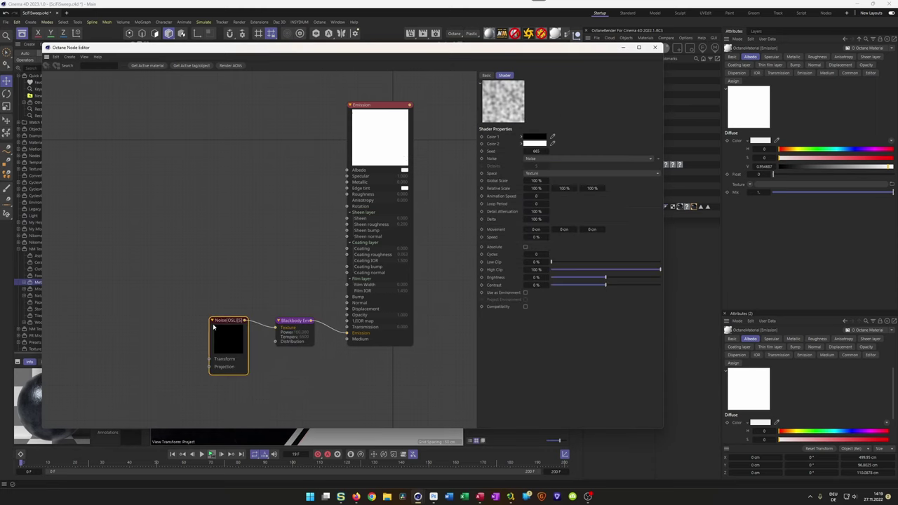
drag(228, 319, 163, 289)
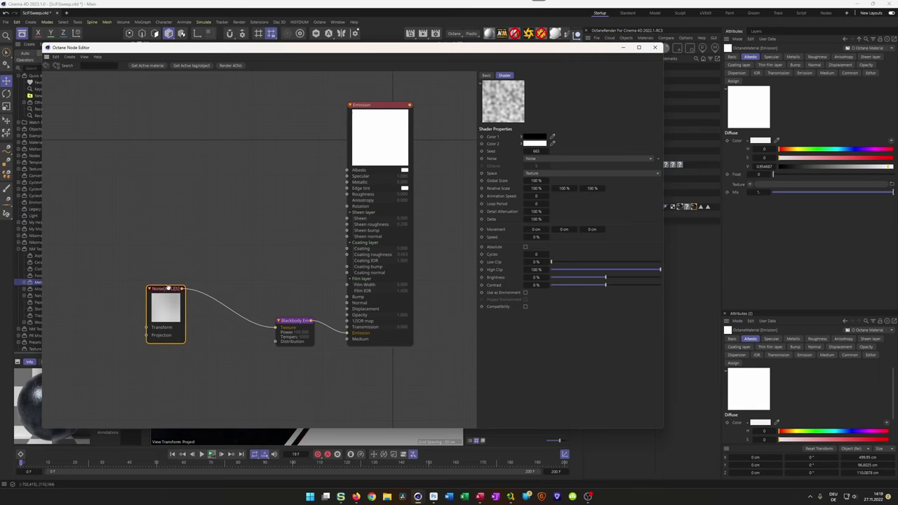
drag(562, 47, 583, 67)
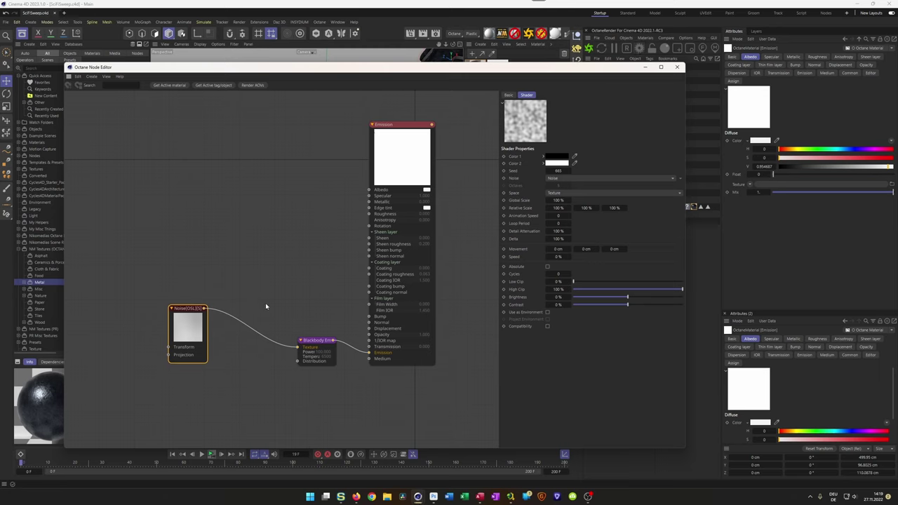
- In Octane's C4D shader settings, disable OSL for noise/gradient, set the render size to 4096x4096 and the CPU cores to 8
click(639, 49)
click(81, 24)
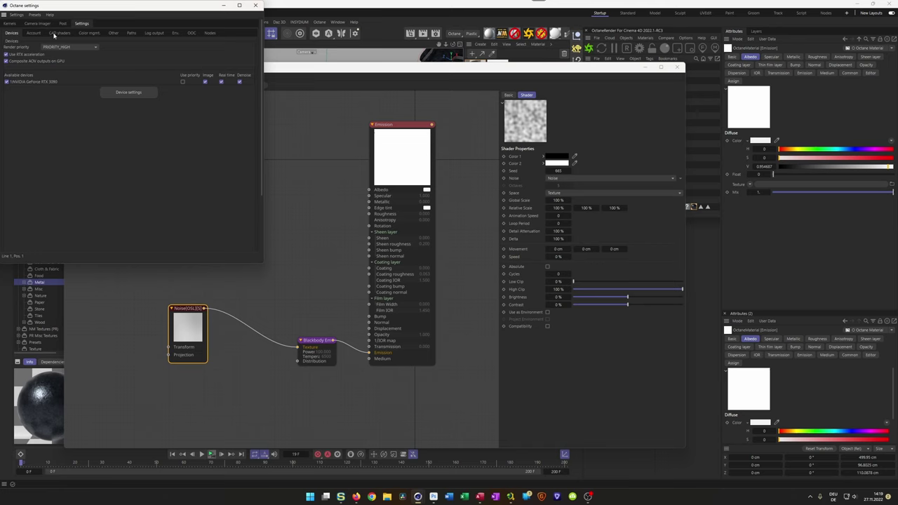
click(59, 33)
click(12, 47)
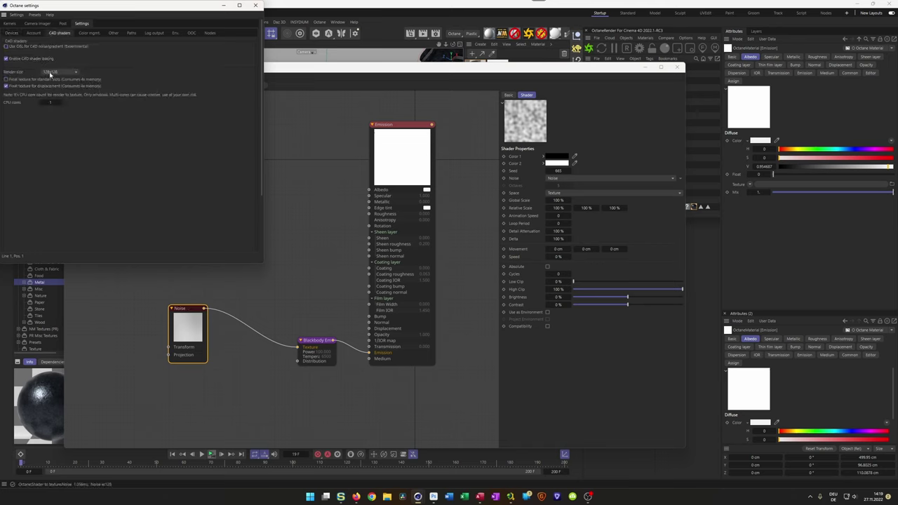
click(49, 73)
click(66, 132)
click(51, 102)
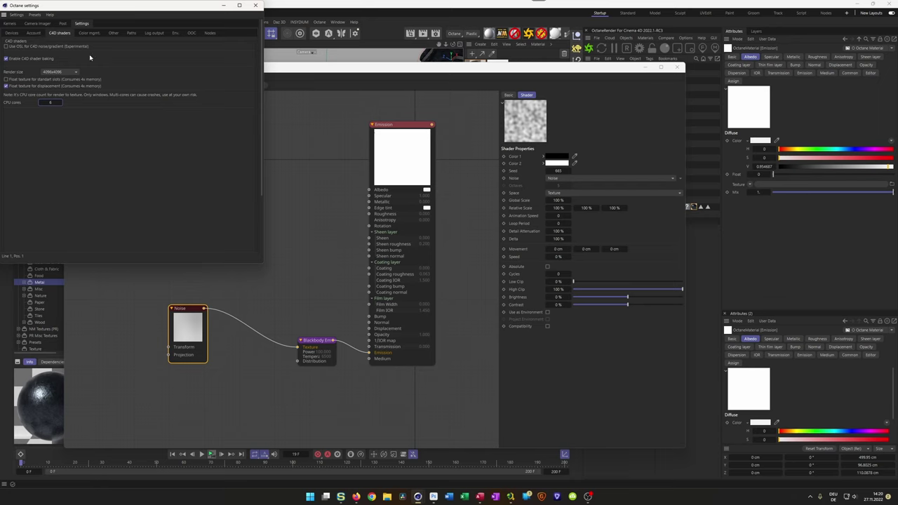
- Load the PT LOW render preset, replace the stored preset with the current settings and close the Octane settings
click(9, 24)
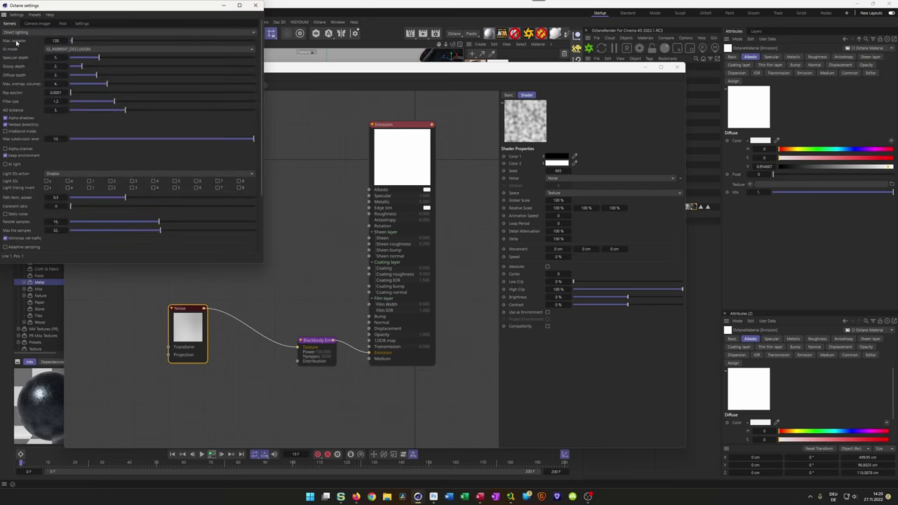
click(41, 24)
click(10, 24)
click(35, 14)
click(39, 51)
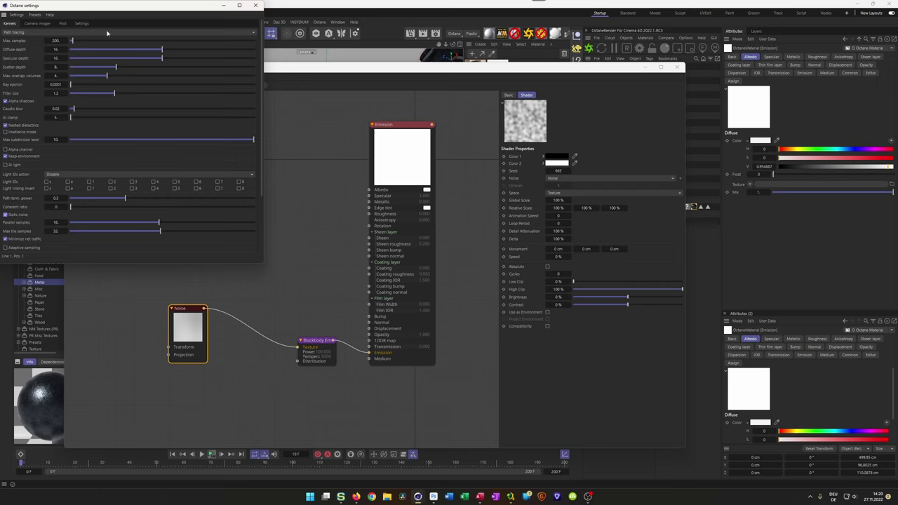
click(35, 14)
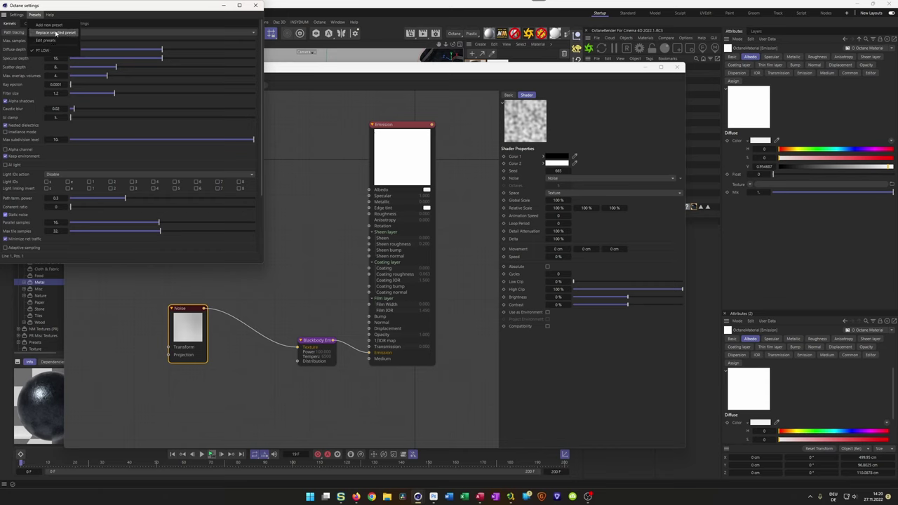
click(56, 33)
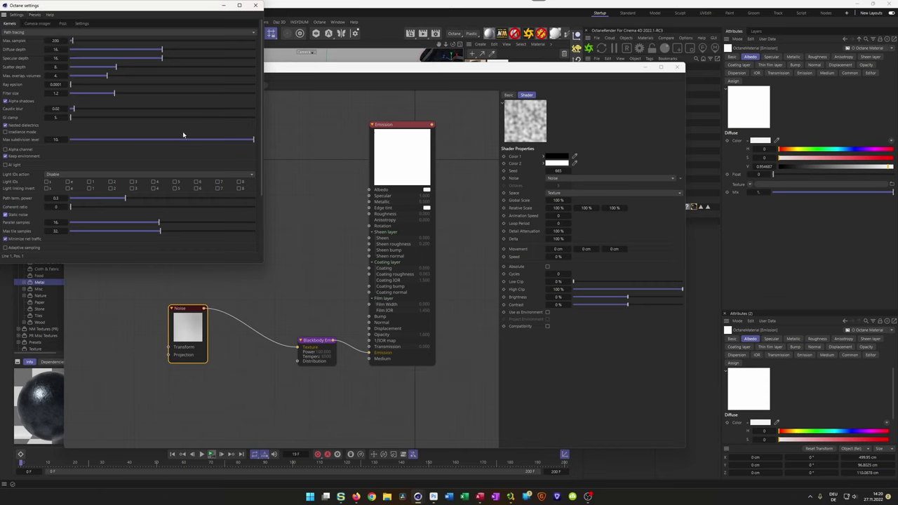
click(254, 7)
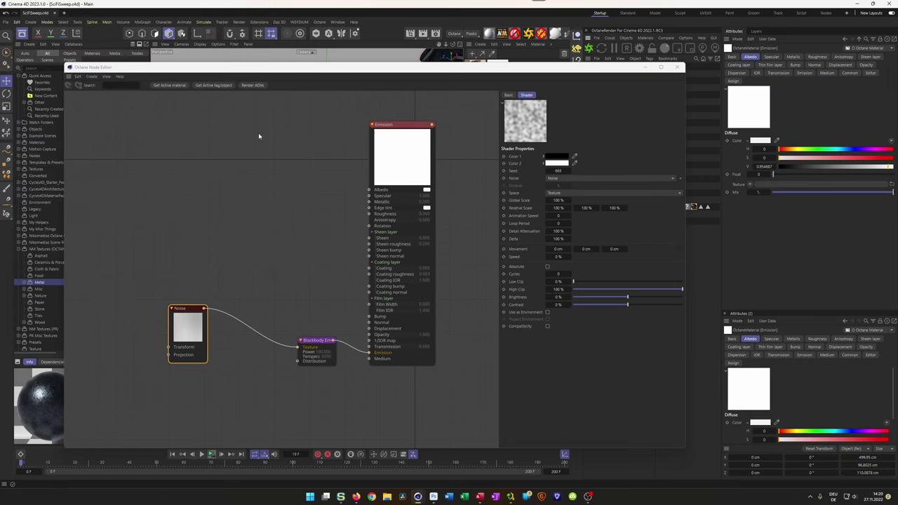
- Insert a Colorizer node between the Noise and Blackbody emission nodes and load the Full Colors gradient preset into it
drag(186, 308, 162, 293)
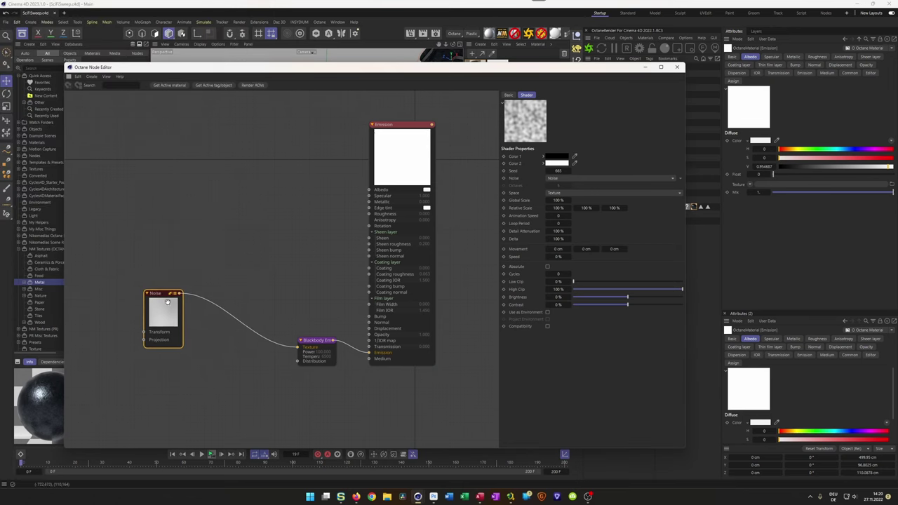
click(240, 322)
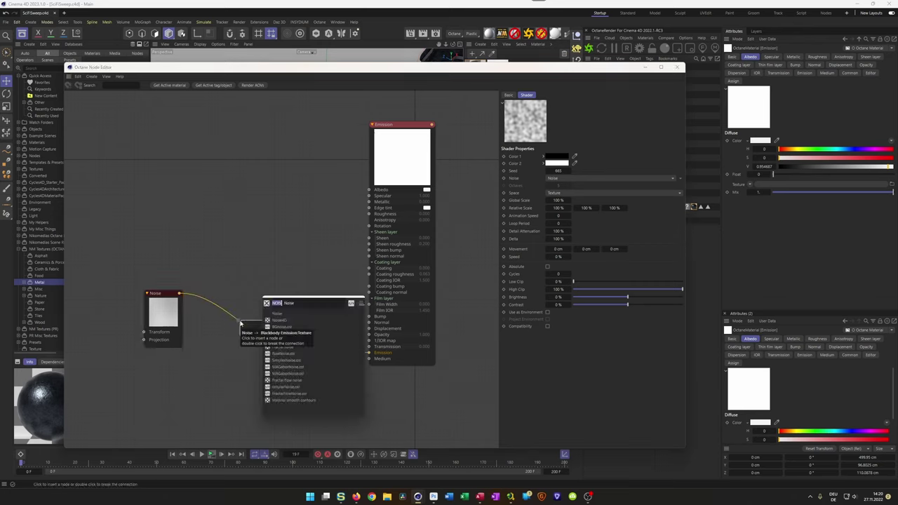
text(colo)
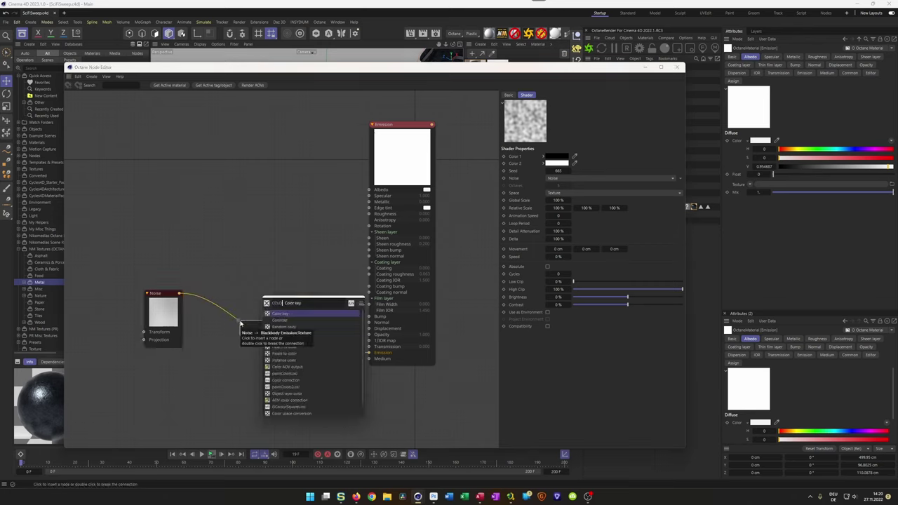
key(Down)
key(Return)
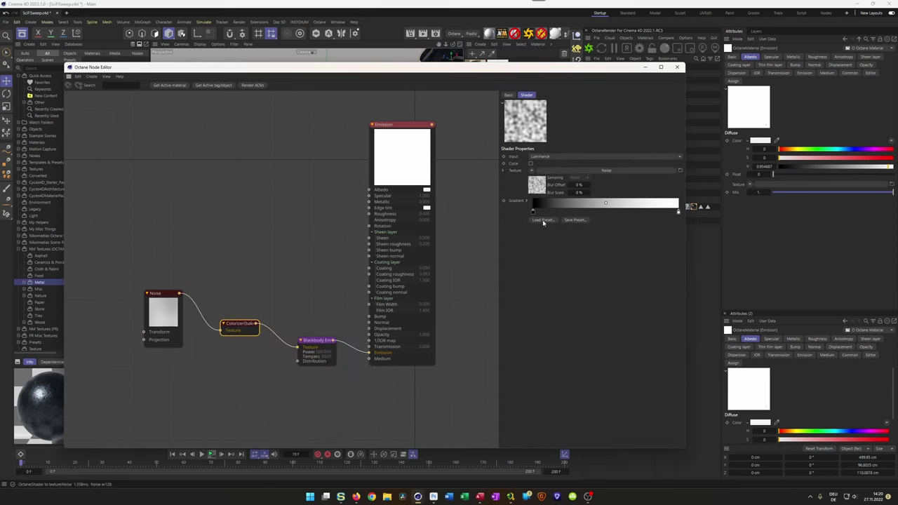
click(543, 220)
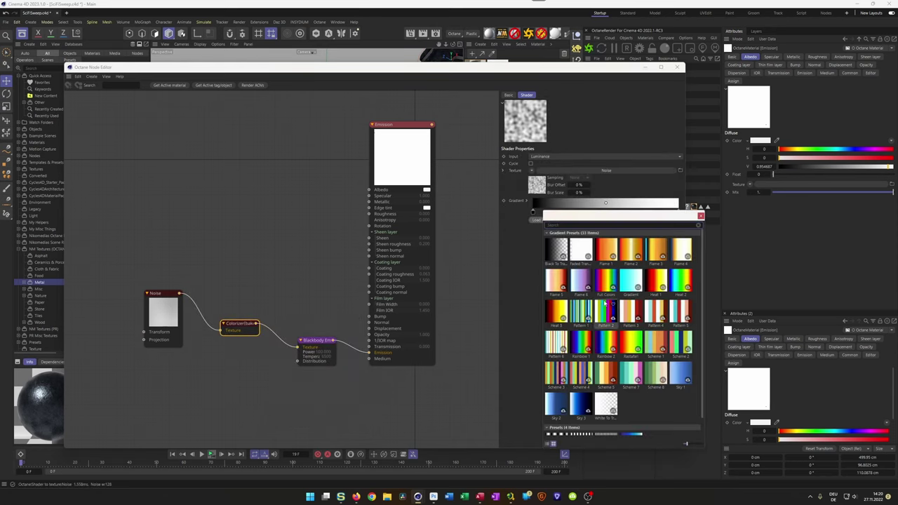
click(606, 286)
- Set the Noise node's Space to Object and its Global Scale to 500 %, and close the node editor
click(162, 312)
click(563, 195)
click(559, 201)
text(500)
key(Return)
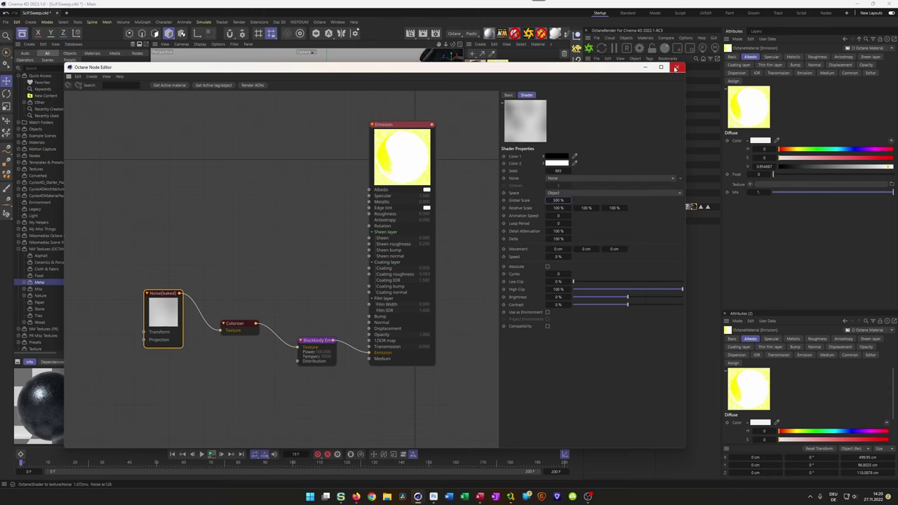
click(675, 68)
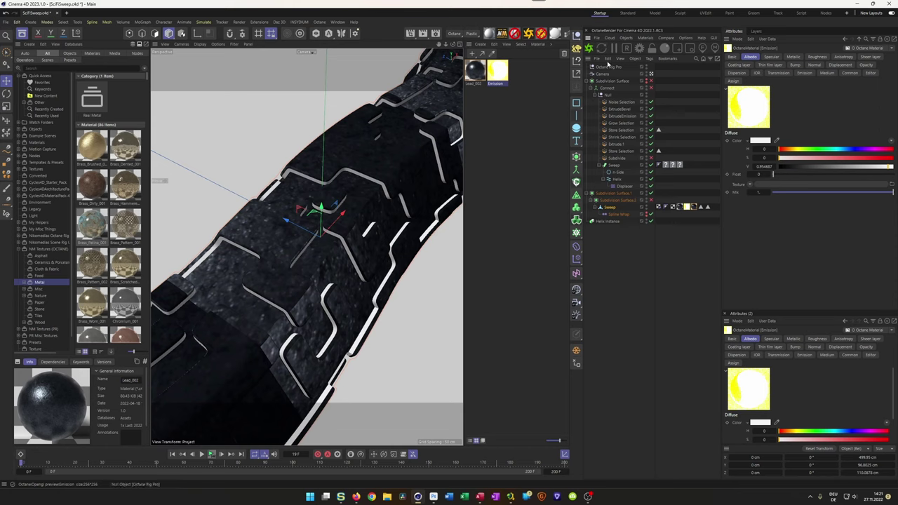
- Start the Octane Live Viewer render and place its window beside the viewport and material list
click(589, 47)
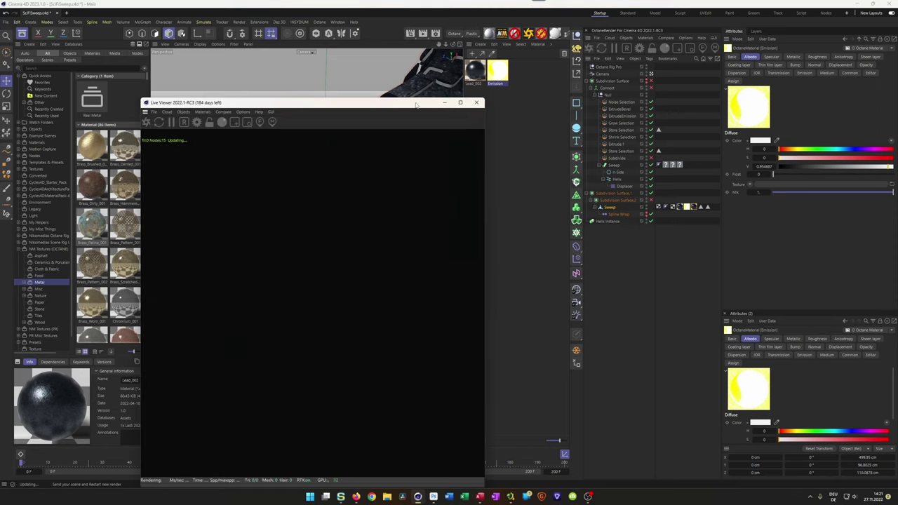
drag(415, 105, 758, 92)
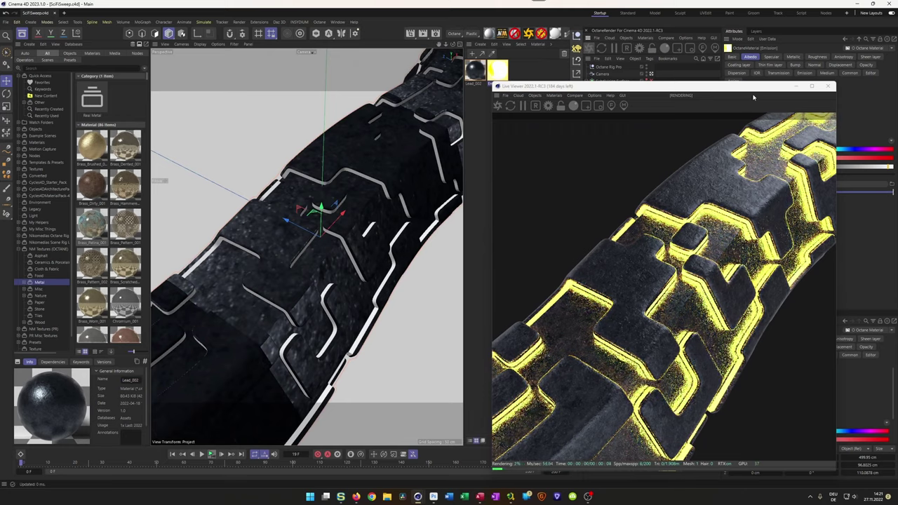
drag(757, 90, 788, 80)
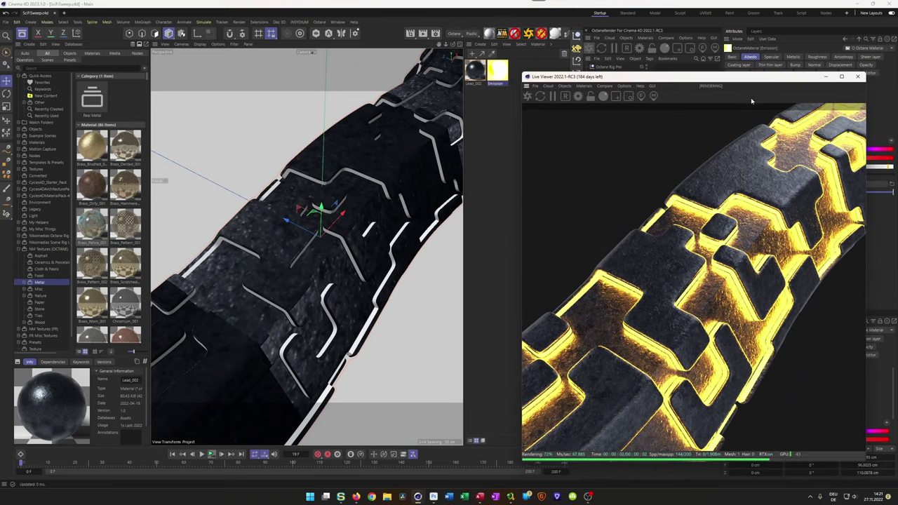
- Reopen the Emission material's node editor, fit it beside the Live Viewer and move the Noise and Colorizer nodes fully into view
double_click(497, 71)
drag(509, 108, 395, 59)
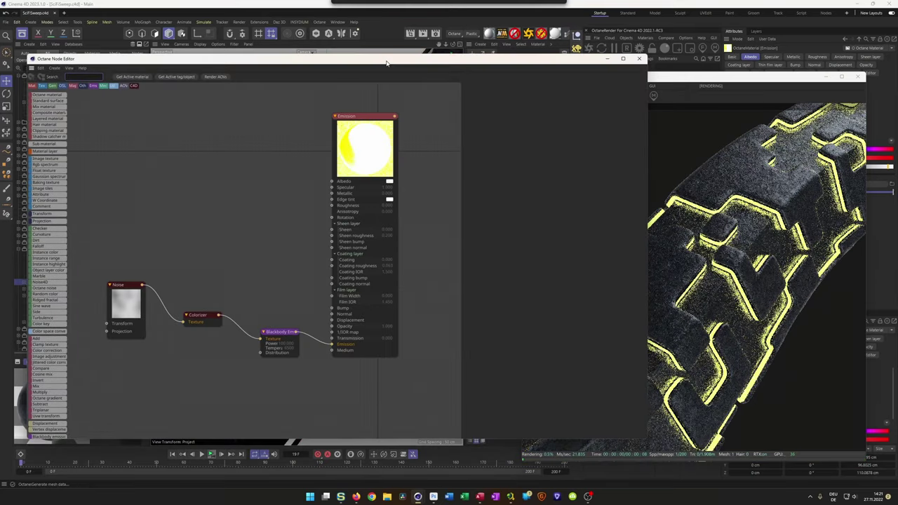
drag(645, 109, 519, 109)
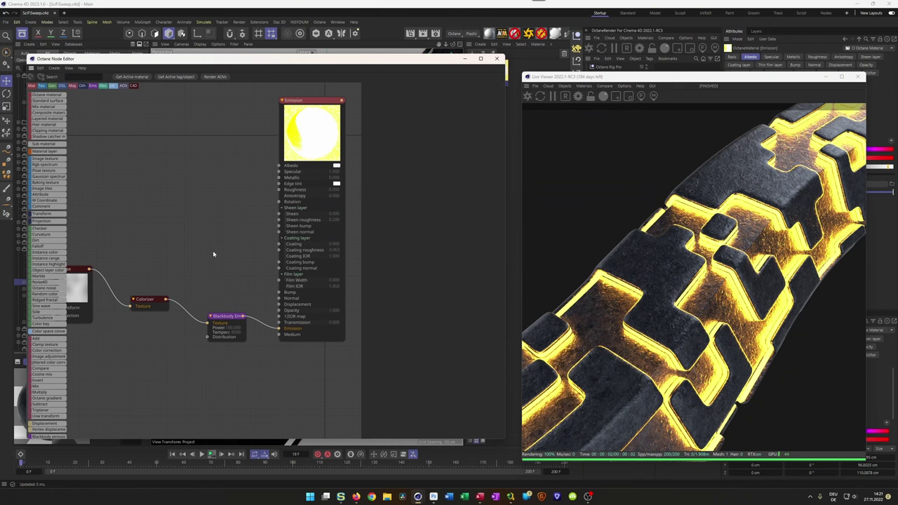
drag(78, 278, 154, 303)
drag(89, 291, 90, 287)
- Try the Noise node's Global Scale at 100 % and at 50 %
click(430, 191)
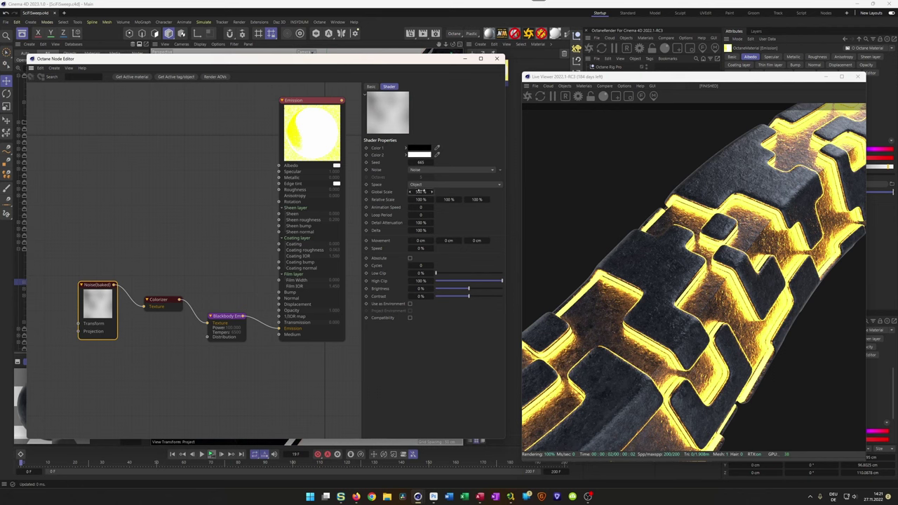
text(100)
key(Return)
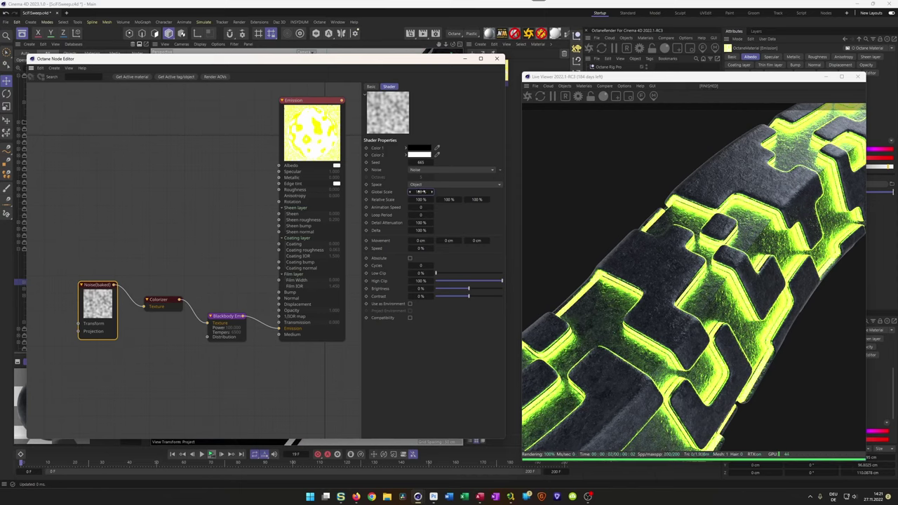
double_click(422, 191)
text(50)
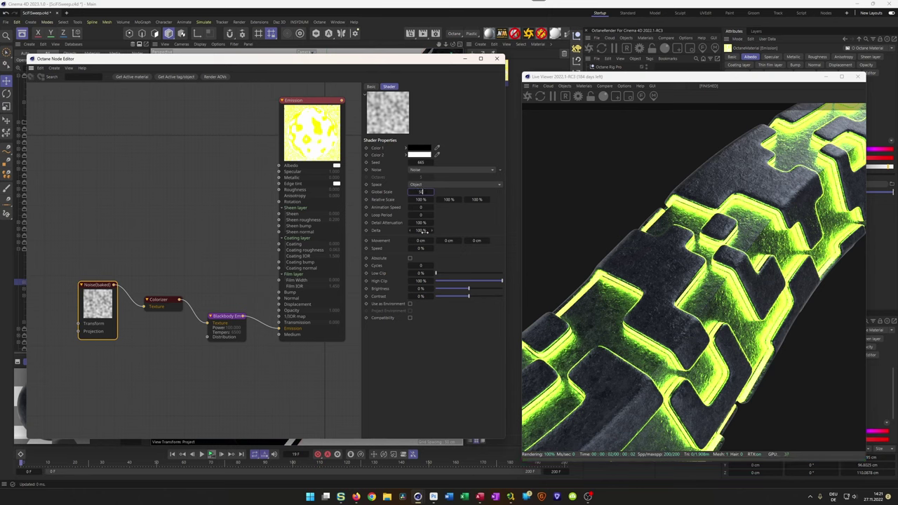
key(Return)
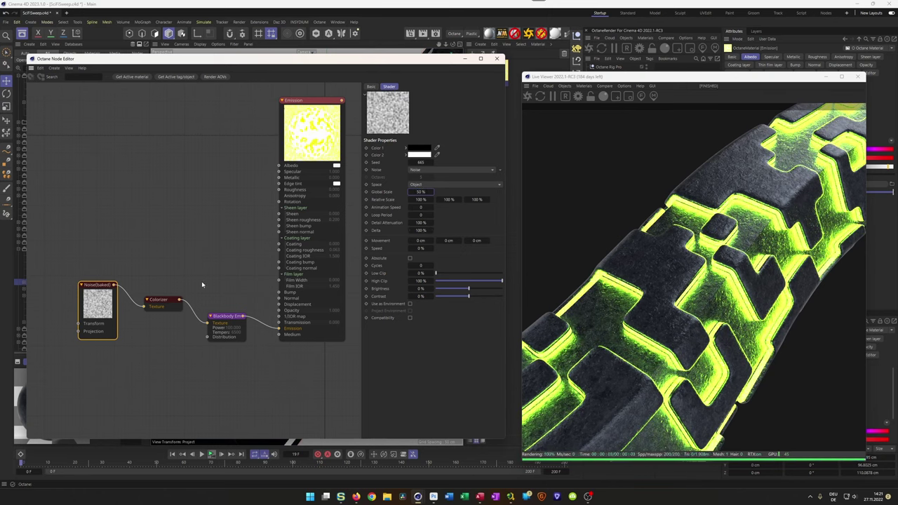
- Select all knots in the Colorizer's gradient and try to stretch their range outward, closing the node editor when done
drag(158, 300, 158, 293)
click(159, 292)
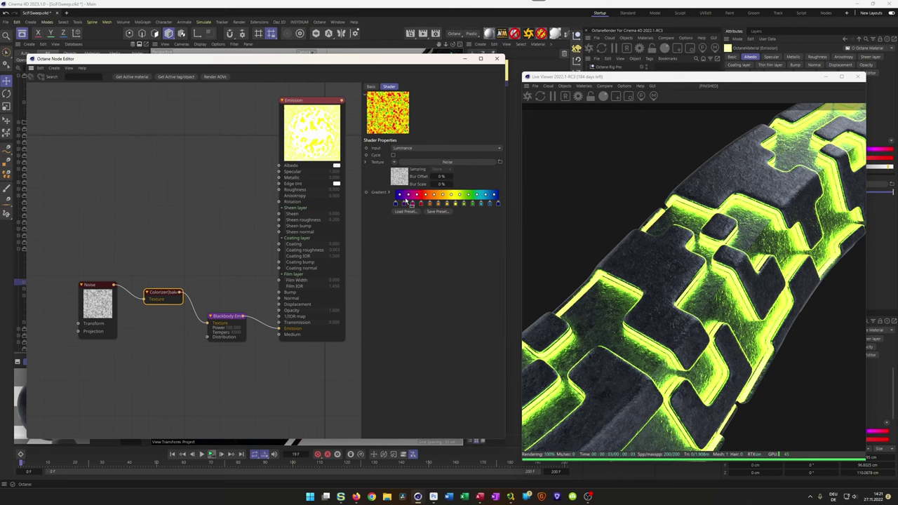
click(389, 192)
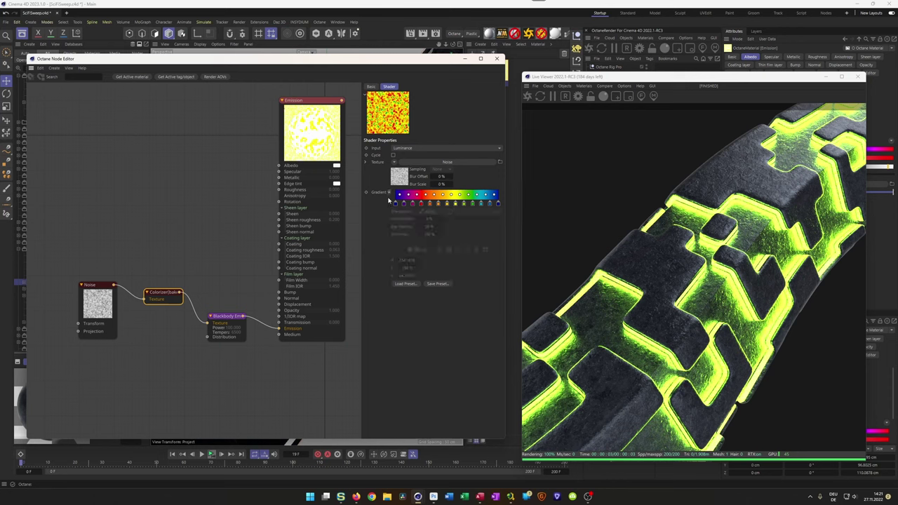
click(500, 203)
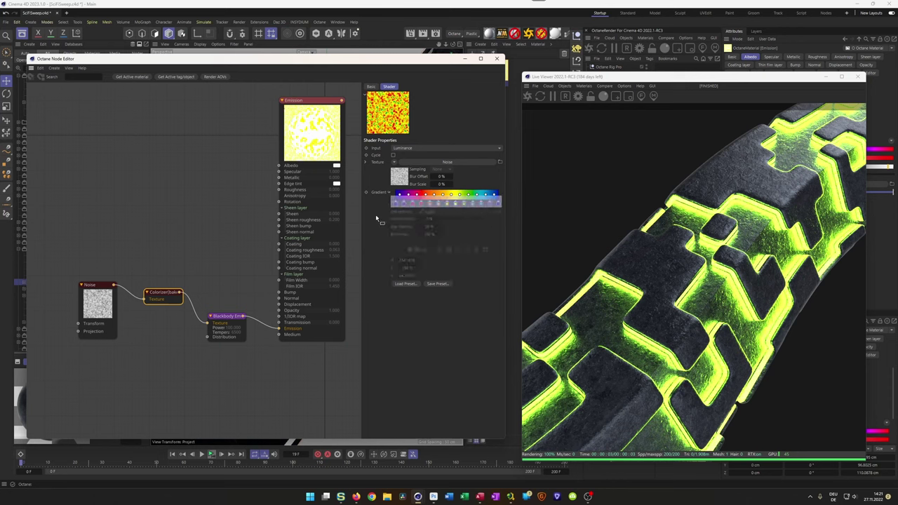
mouse_move(500, 204)
mouse_down()
mouse_move(397, 203)
mouse_move(512, 205)
mouse_up()
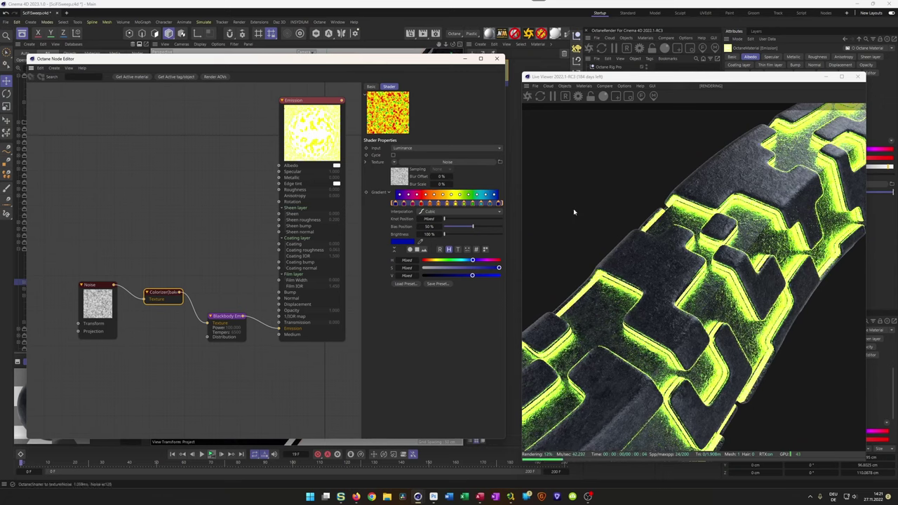
click(495, 59)
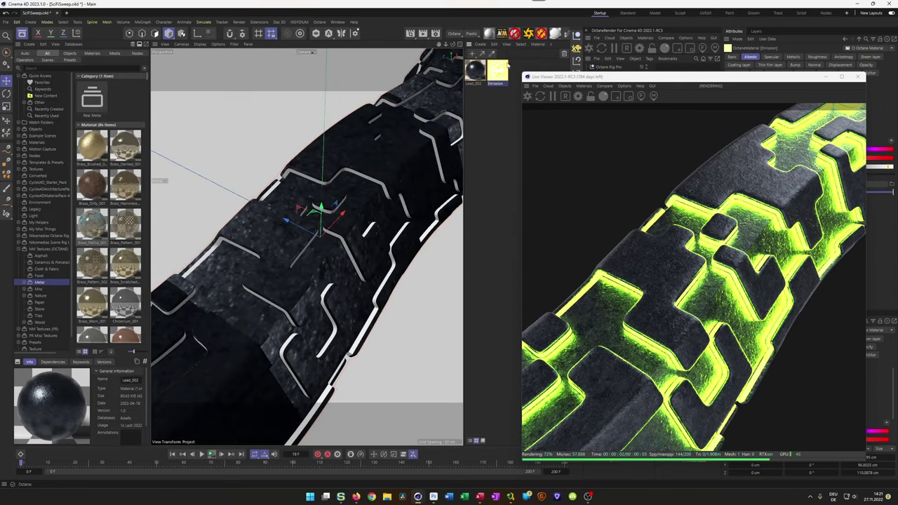
- Set the projection of the Sweep's Emission material tag to Cubic and put the Live Viewer back beside the viewport
drag(628, 84, 301, 78)
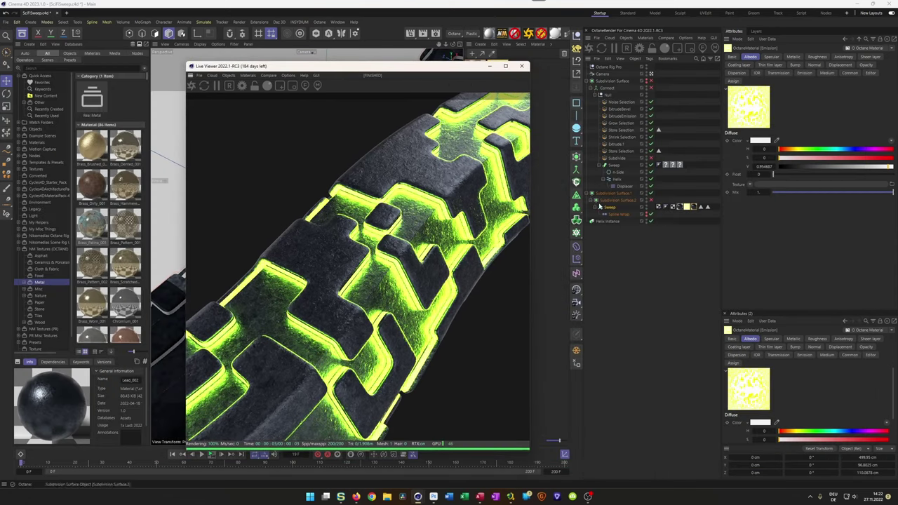
click(687, 207)
click(793, 89)
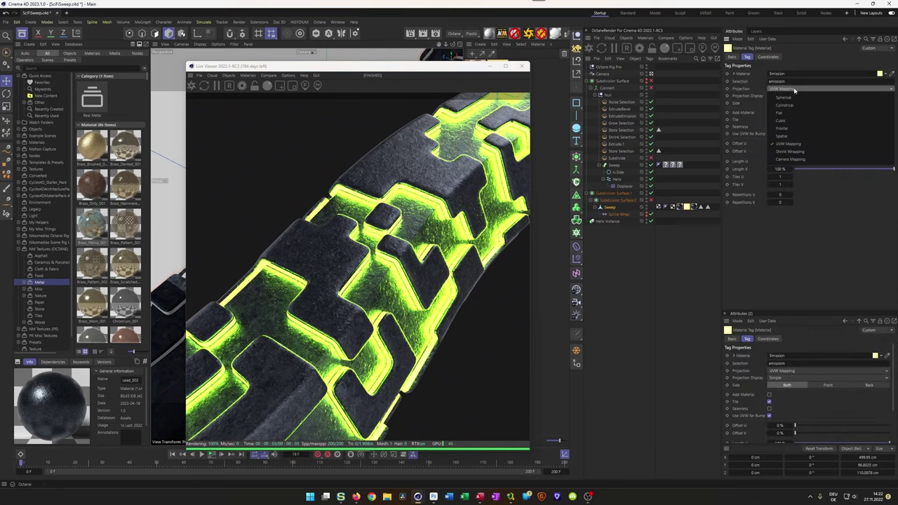
click(805, 122)
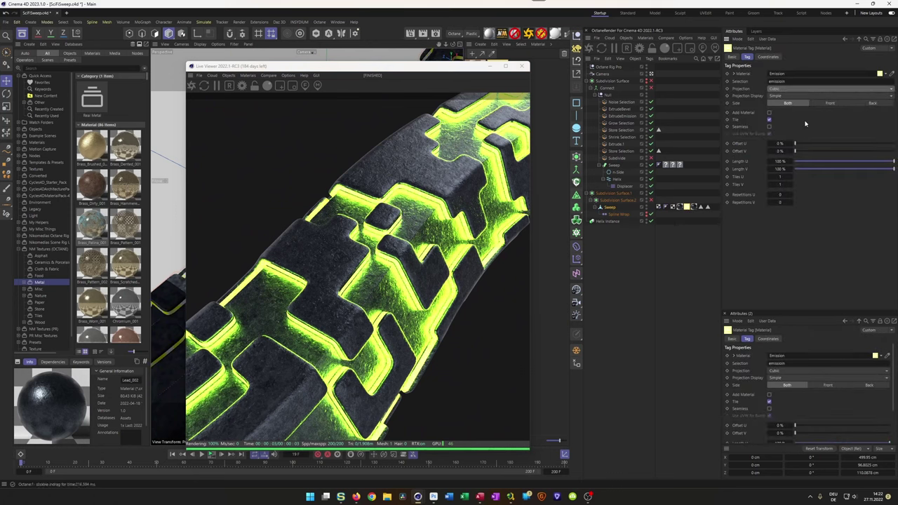
drag(456, 70, 781, 91)
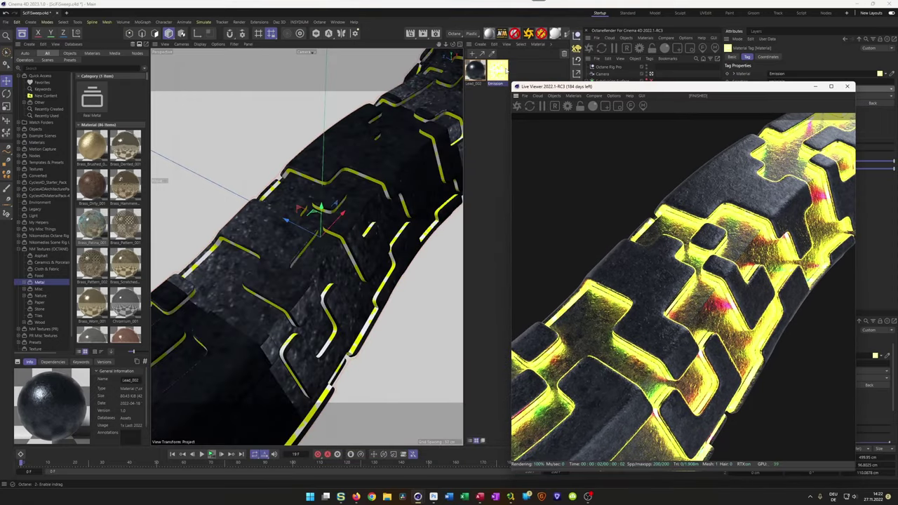
- Reopen the Emission material's nodes beside the Live Viewer and set the Noise's Global Scale to 200 %
double_click(497, 70)
drag(478, 108, 349, 65)
click(85, 305)
click(406, 194)
text(200)
key(Return)
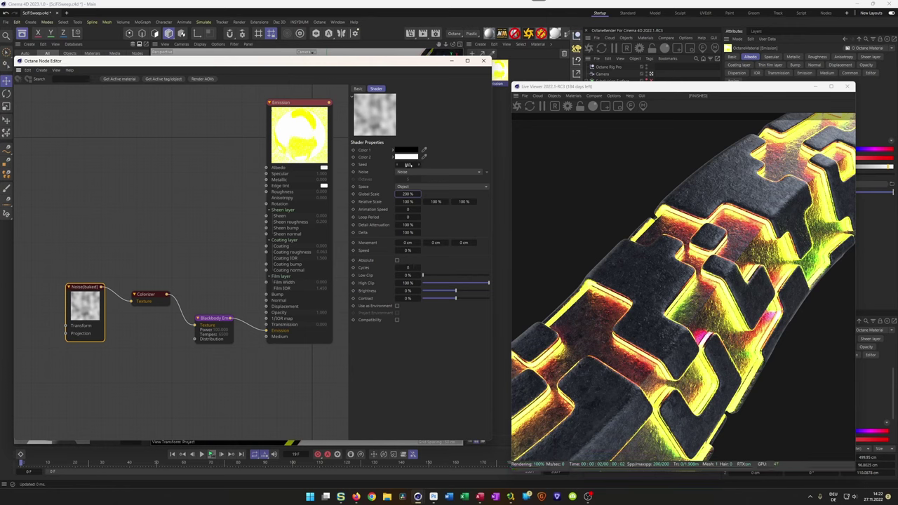
- Try a Noise Global Scale of 500 %, then settle on 300 %
click(404, 194)
text(500)
key(Return)
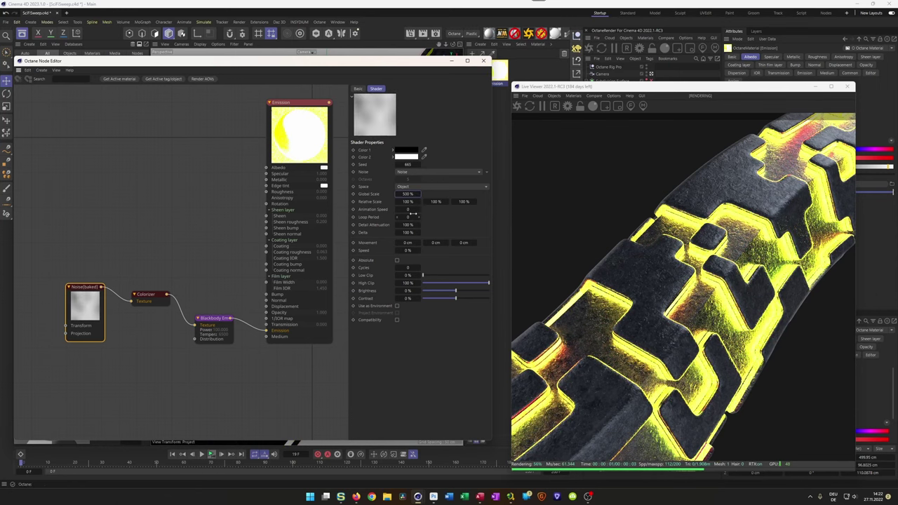
click(407, 195)
text(300)
key(Return)
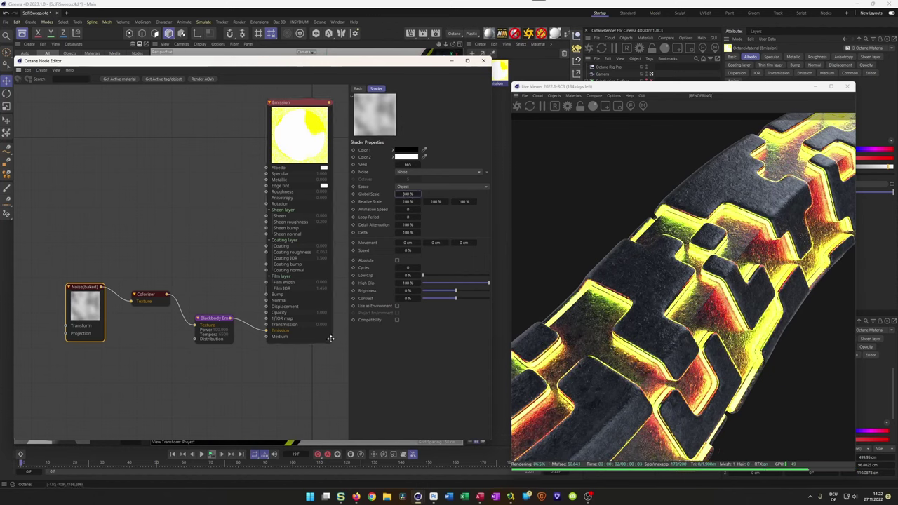
- Set the Blackbody emission node's Power to 10
click(207, 321)
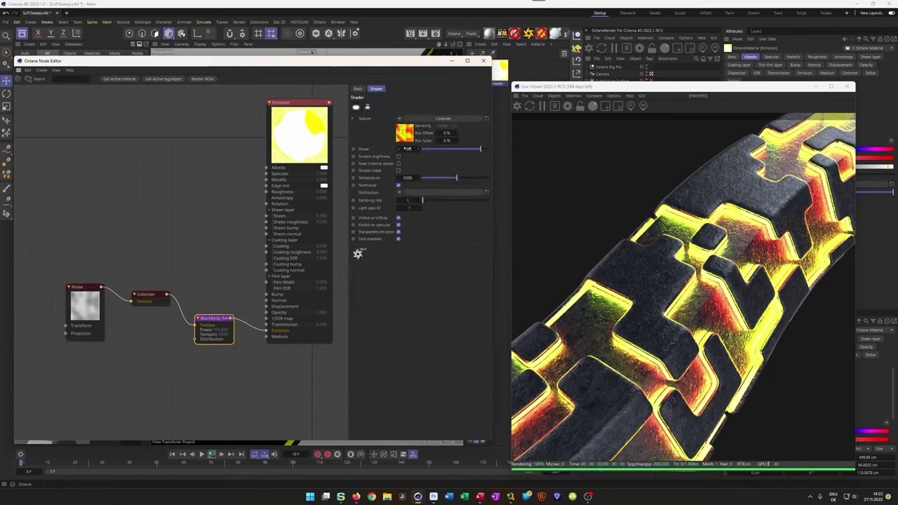
click(408, 149)
text(10)
key(Return)
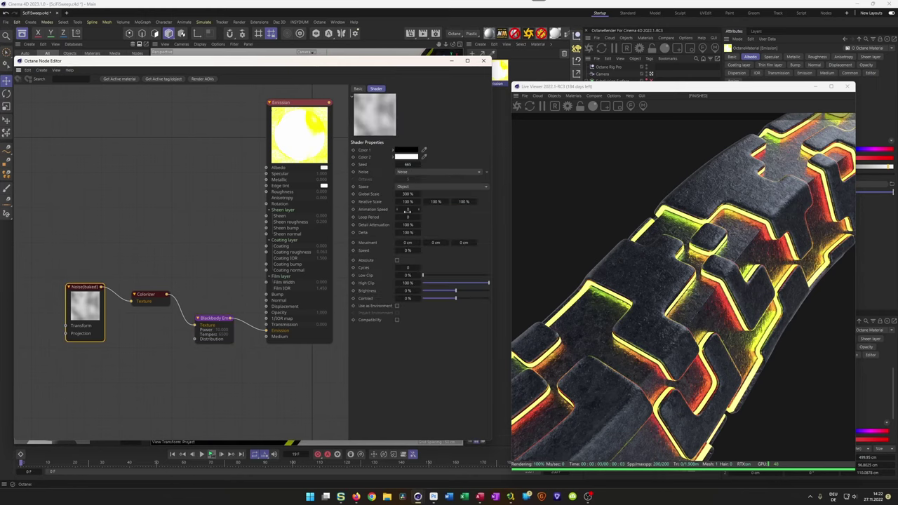
- Set the Noise node's Animation Speed to 0.5 and play the animation to check the emission in the Live Viewer
double_click(406, 209)
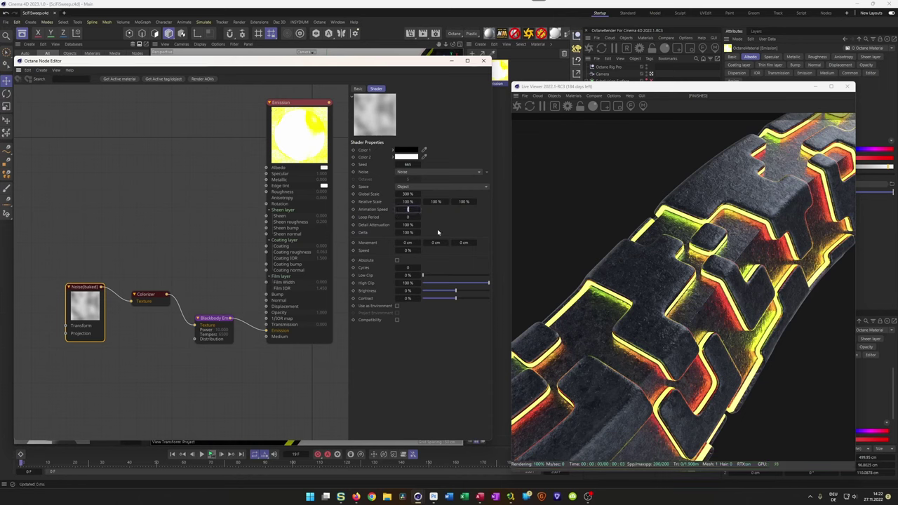
text(0.5)
key(Tab)
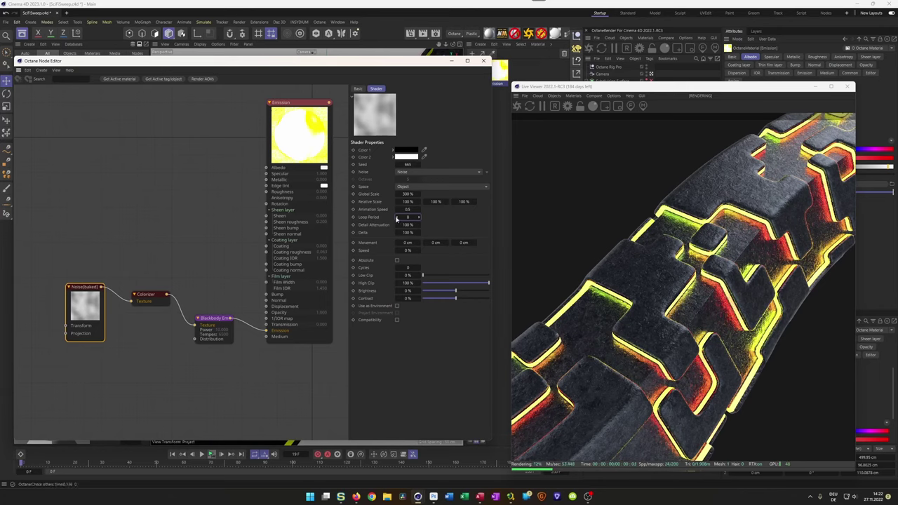
drag(641, 86, 645, 73)
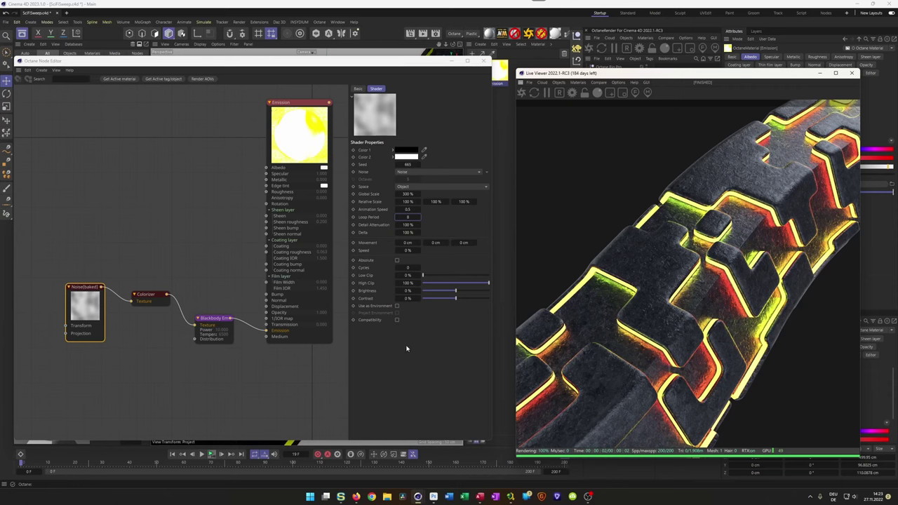
click(210, 454)
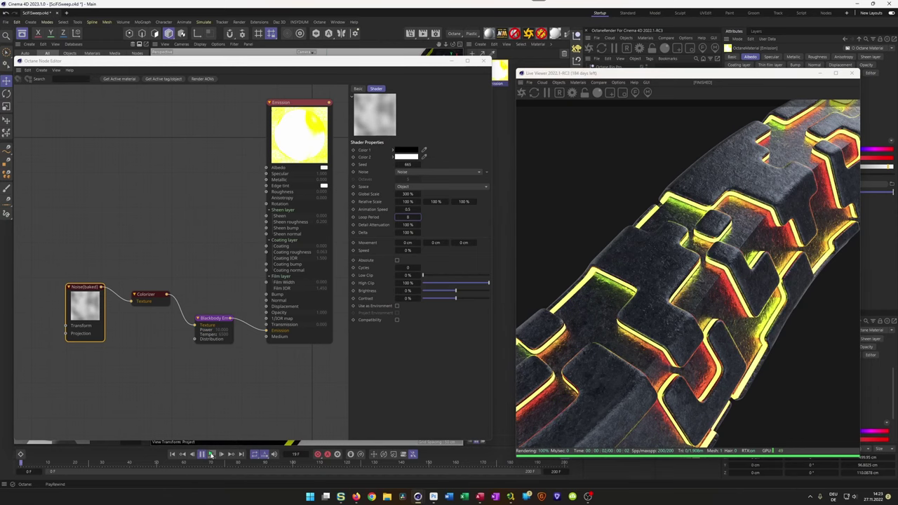
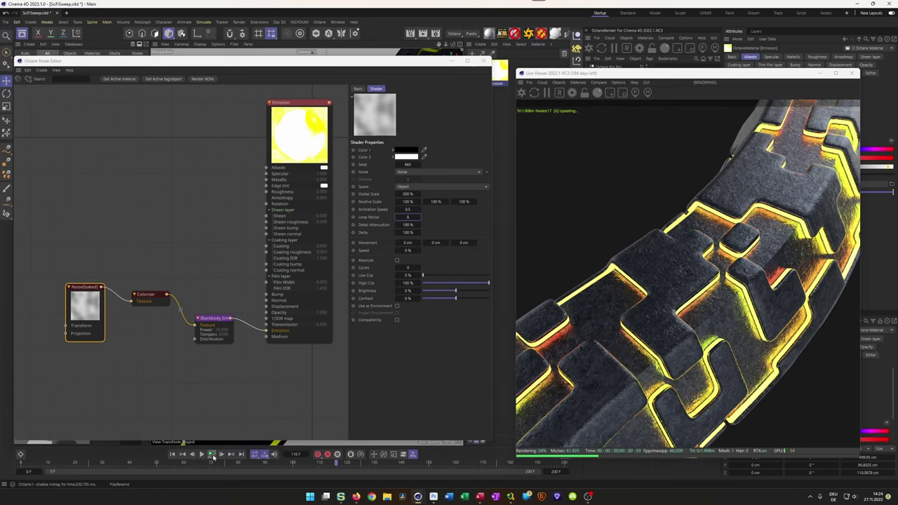
- Return the animation to its first frame and set the Noise node's Space to World
click(213, 456)
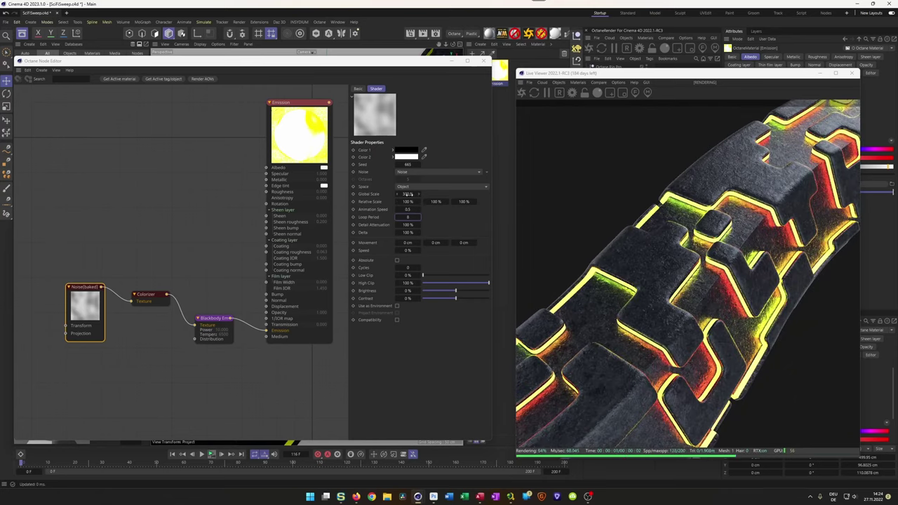
click(410, 186)
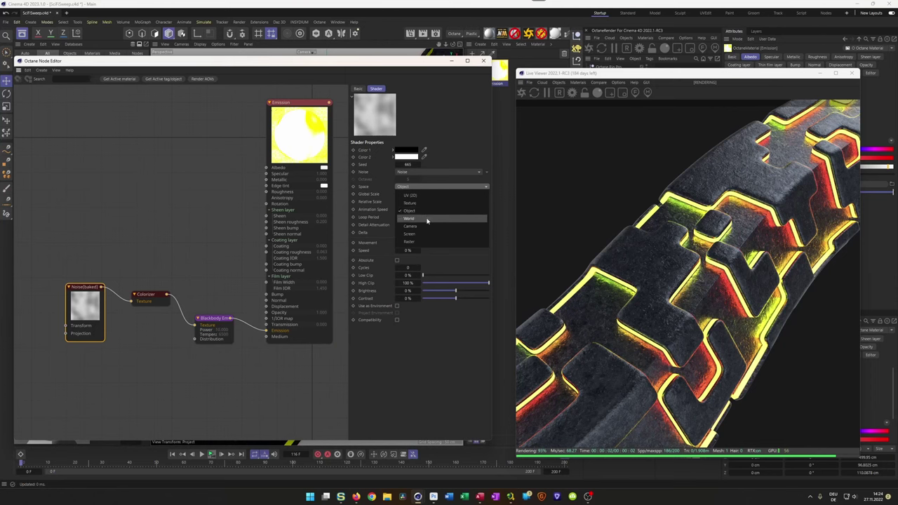
click(425, 219)
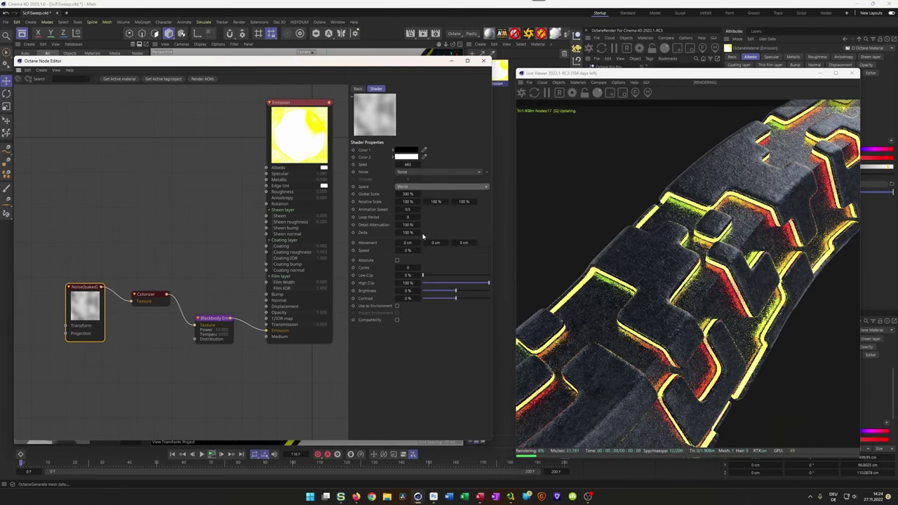
- Enable Surface brightness on the Blackbody emission node, try a Power of 5, then set it to 10
click(213, 319)
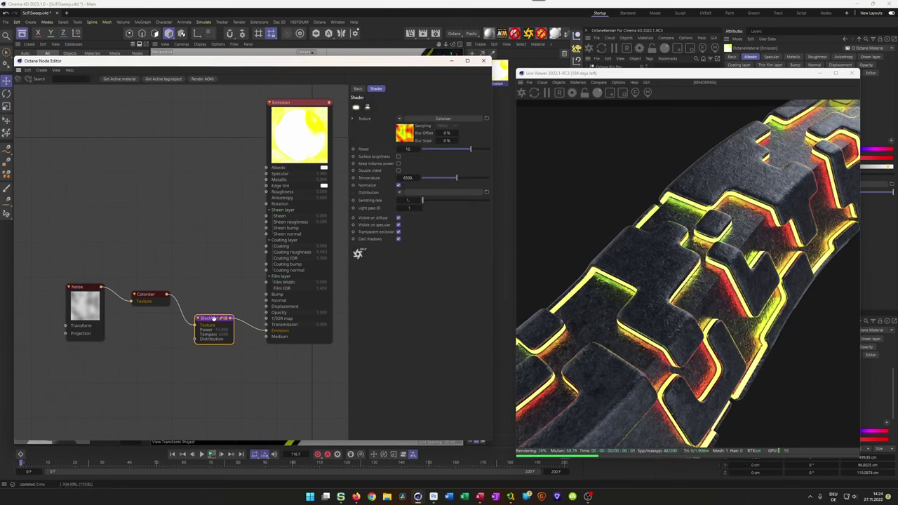
click(398, 157)
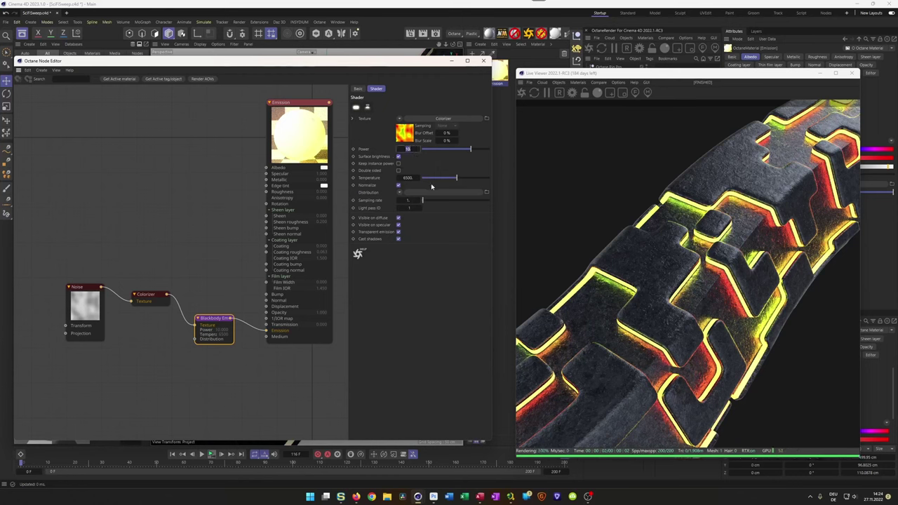
key(Return)
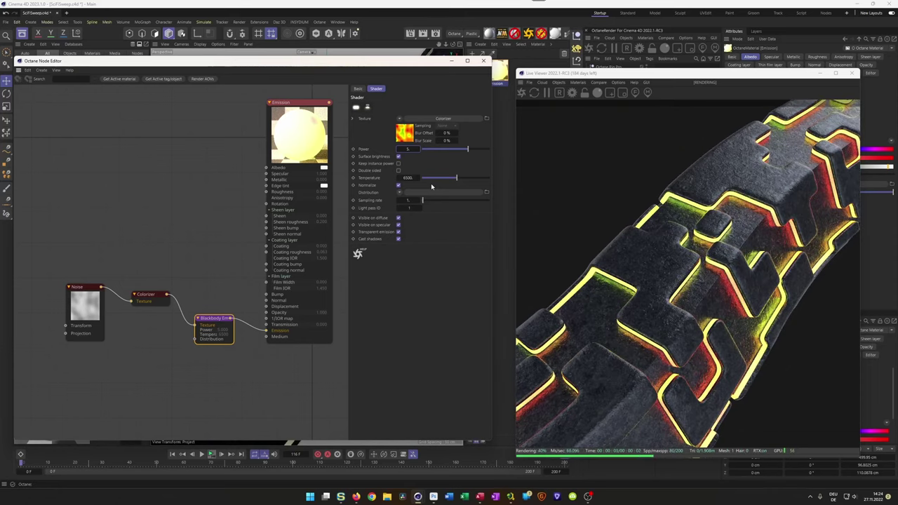
double_click(409, 148)
text(10)
key(Return)
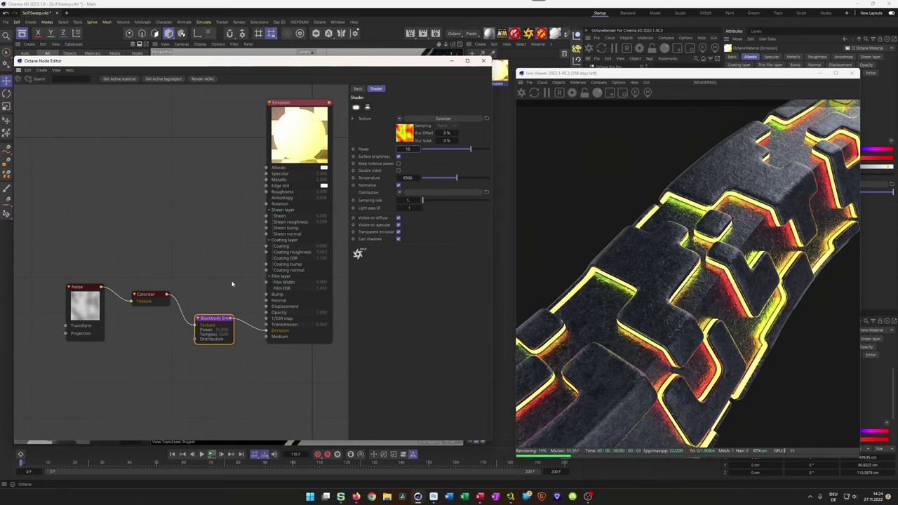
- Set the Noise node's Animation Speed to 1 and close the node editor
click(85, 302)
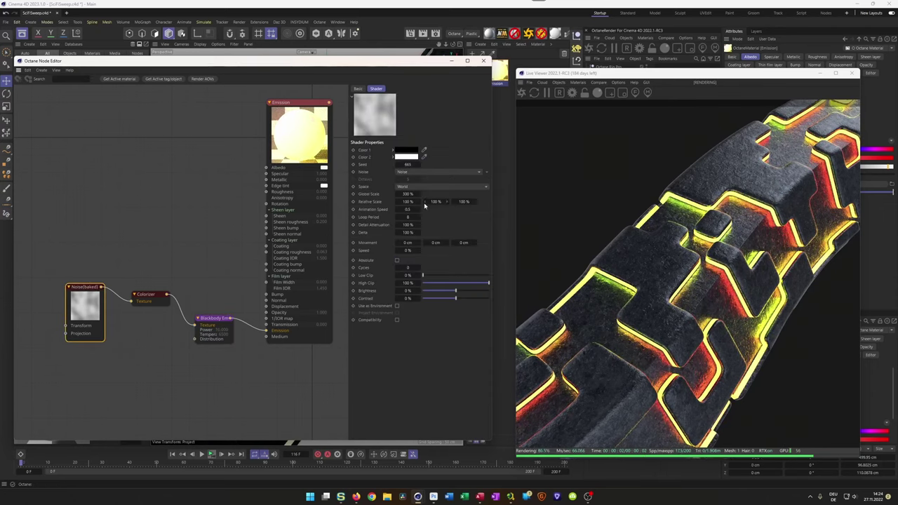
text(1)
key(Return)
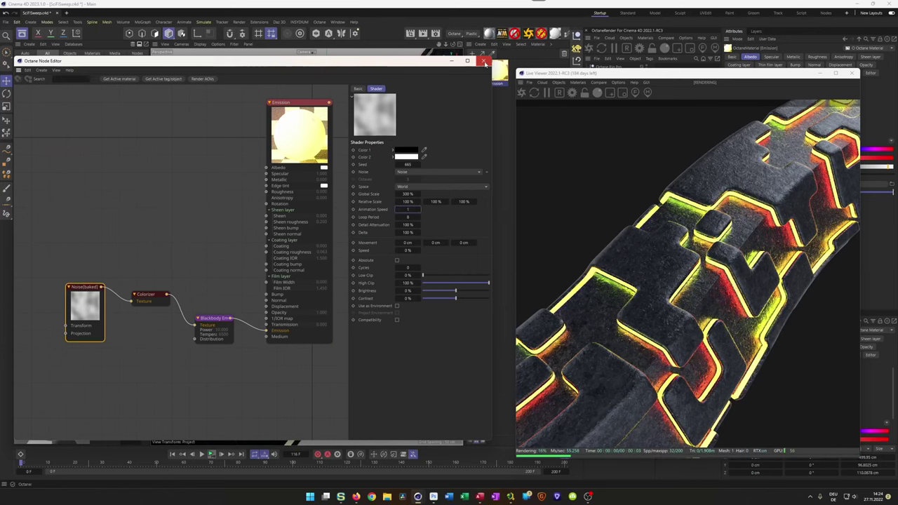
click(484, 61)
- Select the Octane Rig Pro object and show the Indoor HDR images in the Asset Browser with larger thumbnails
drag(726, 73, 721, 95)
click(610, 67)
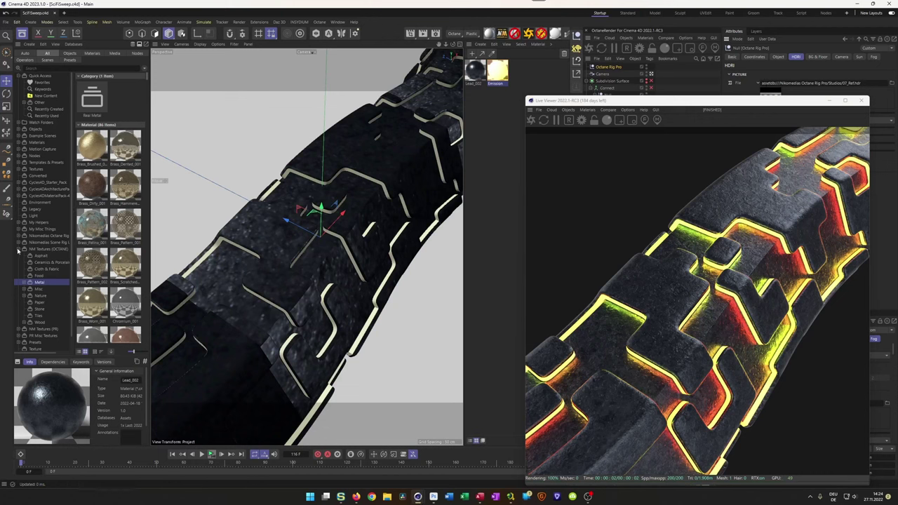
click(20, 248)
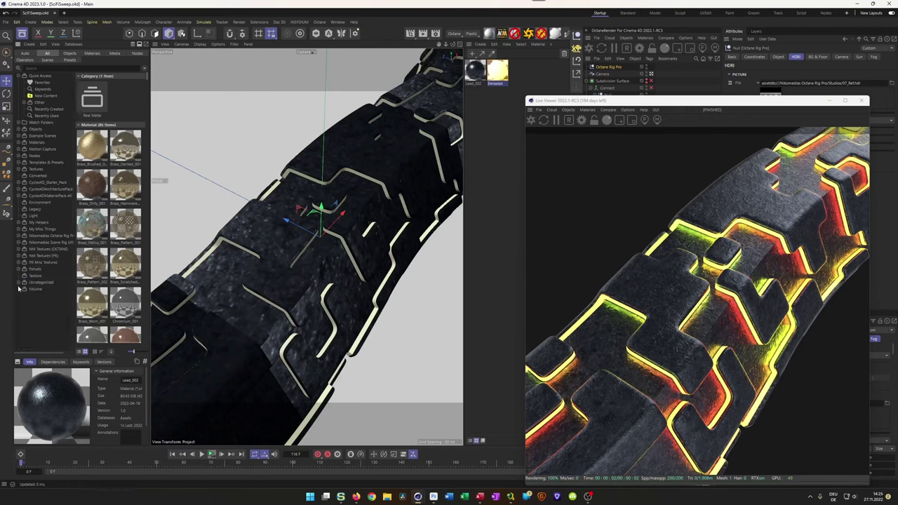
click(47, 289)
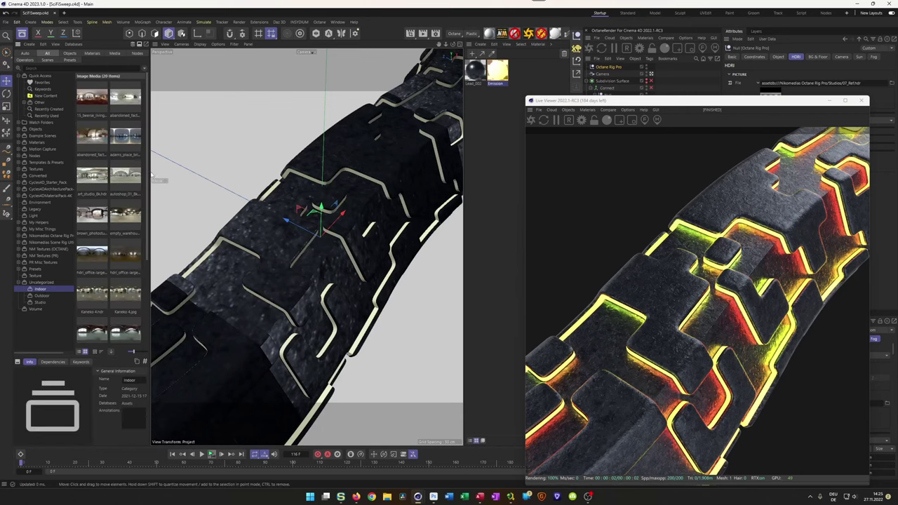
drag(150, 174, 169, 183)
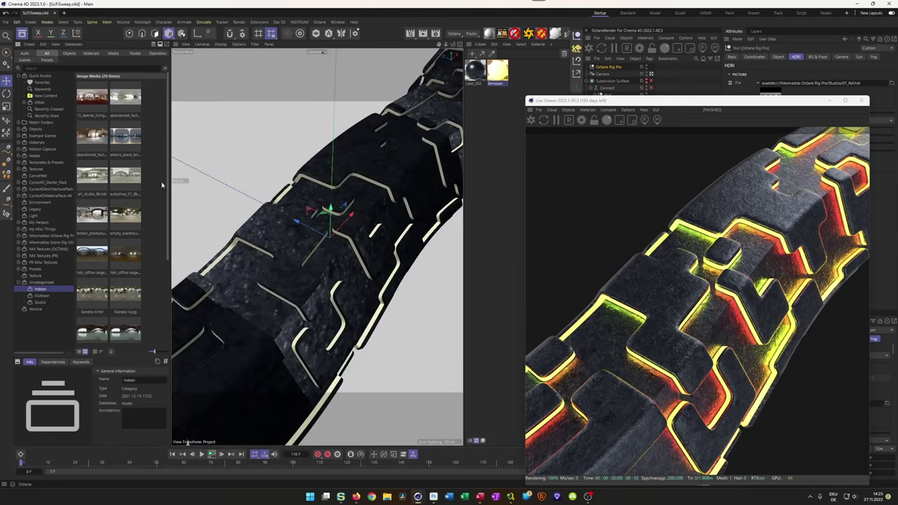
drag(155, 353, 157, 353)
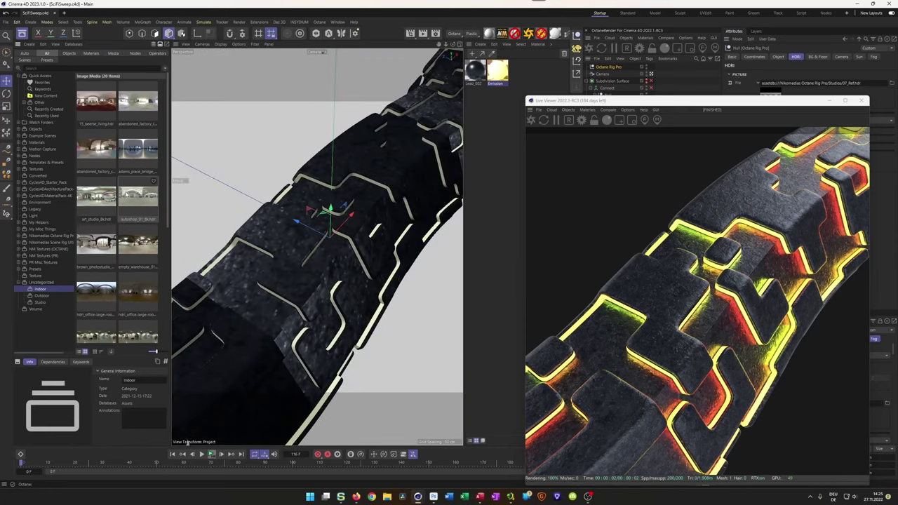
- Try wooden_lounge_8k.hdr as the Octane rig's HDRI, rotated to 5°
scroll(122, 204, down, 3)
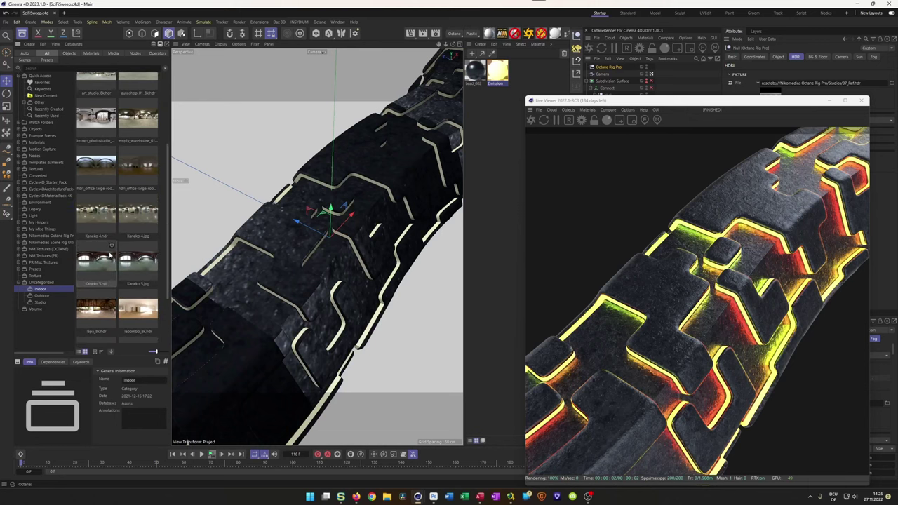
scroll(110, 256, down, 2)
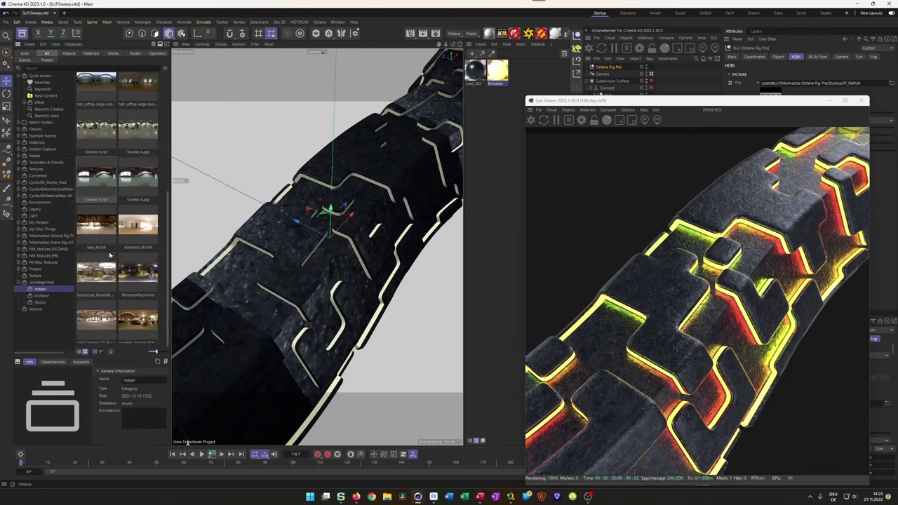
scroll(109, 255, down, 1)
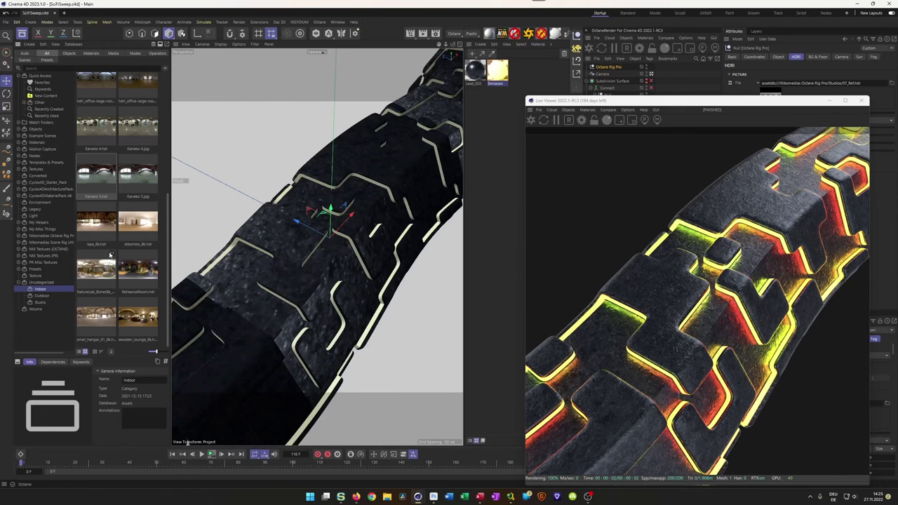
click(138, 319)
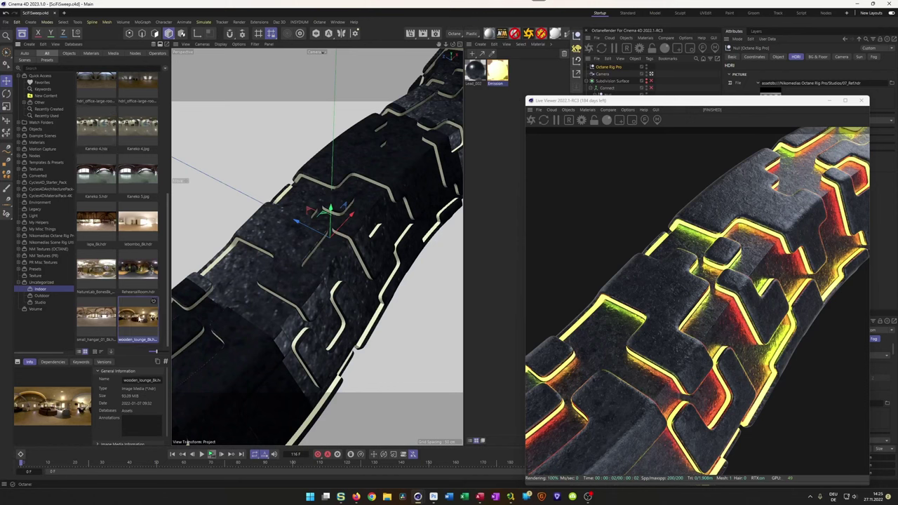
drag(787, 84, 788, 83)
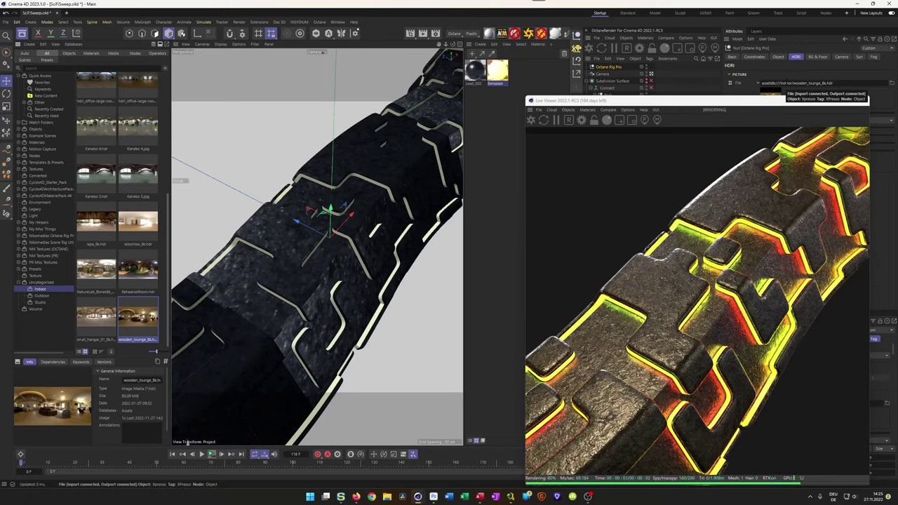
drag(752, 103, 547, 91)
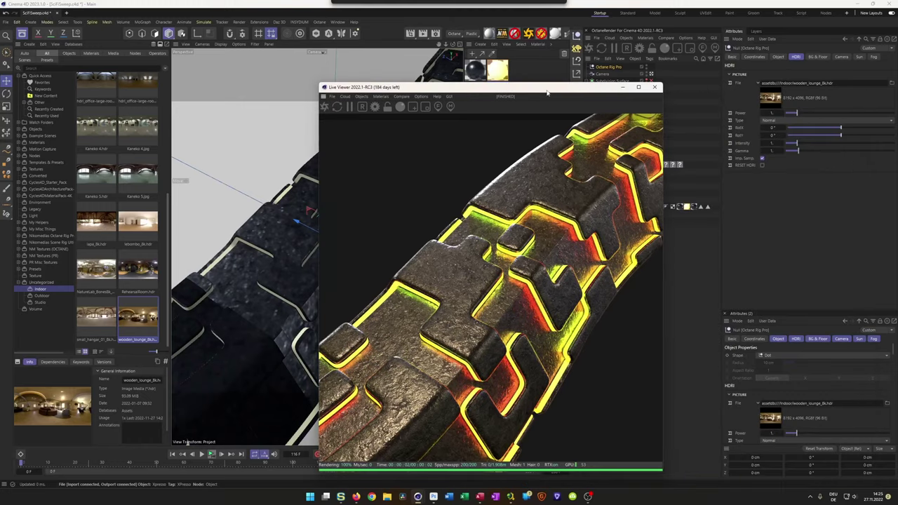
mouse_move(840, 129)
mouse_down()
mouse_move(875, 128)
mouse_move(815, 128)
mouse_move(885, 127)
mouse_move(842, 131)
mouse_up()
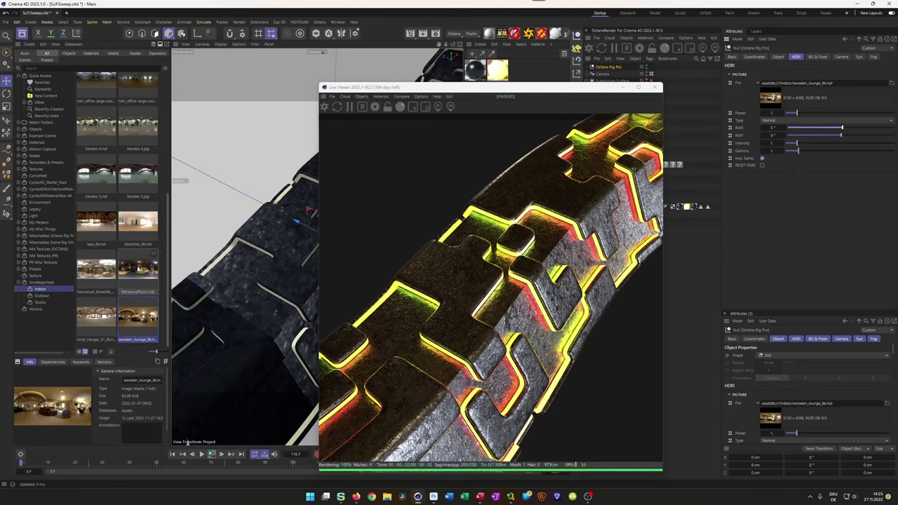
- Load RehearsalRoom.hdr as the rig's HDRI file and rotate it until the tube is lit mainly along its edges
click(138, 268)
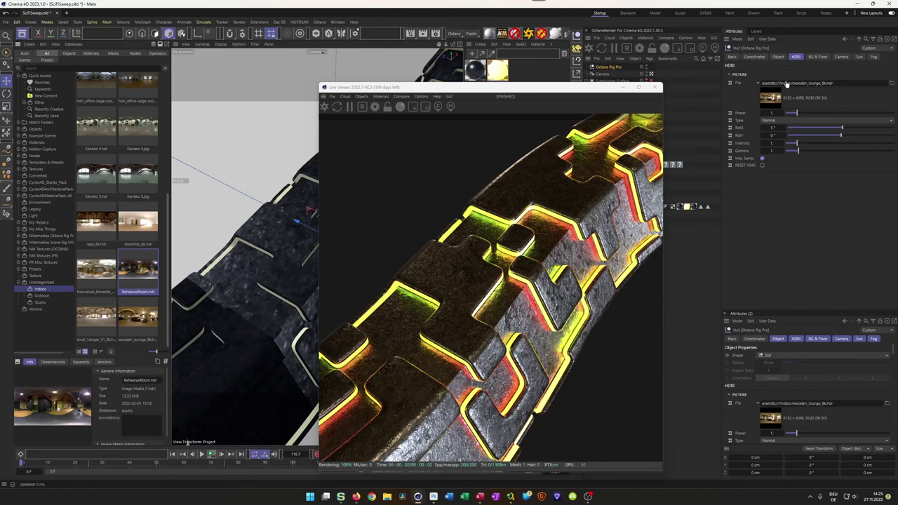
drag(785, 83, 786, 84)
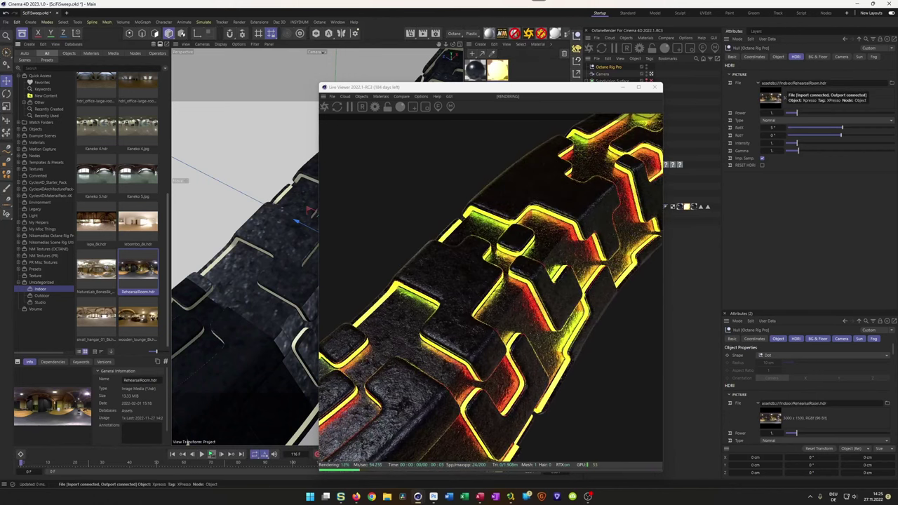
drag(842, 129, 878, 128)
- Activate the Octane rig's sun and move the Live Viewer clear of the object list
click(860, 57)
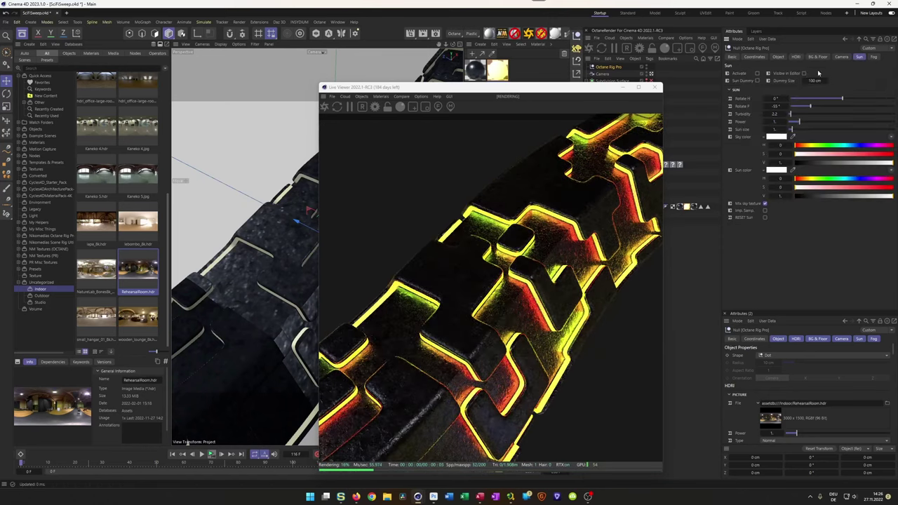
click(757, 74)
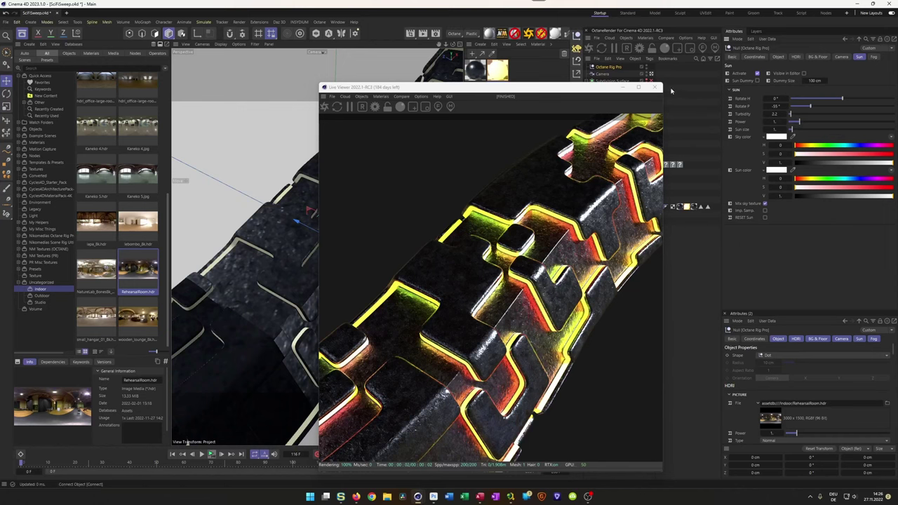
drag(590, 92, 502, 92)
- Darken the Octane rig's background colour to a brightness of about 0.02
click(609, 68)
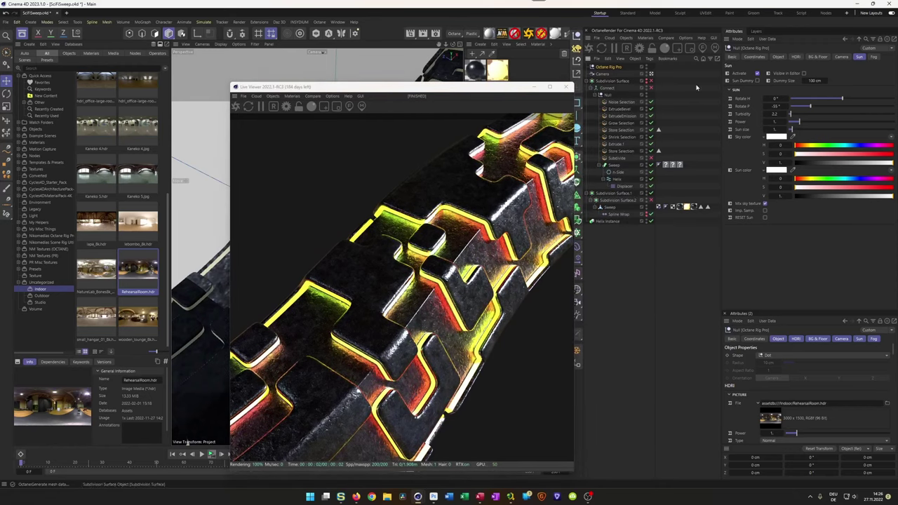
click(817, 56)
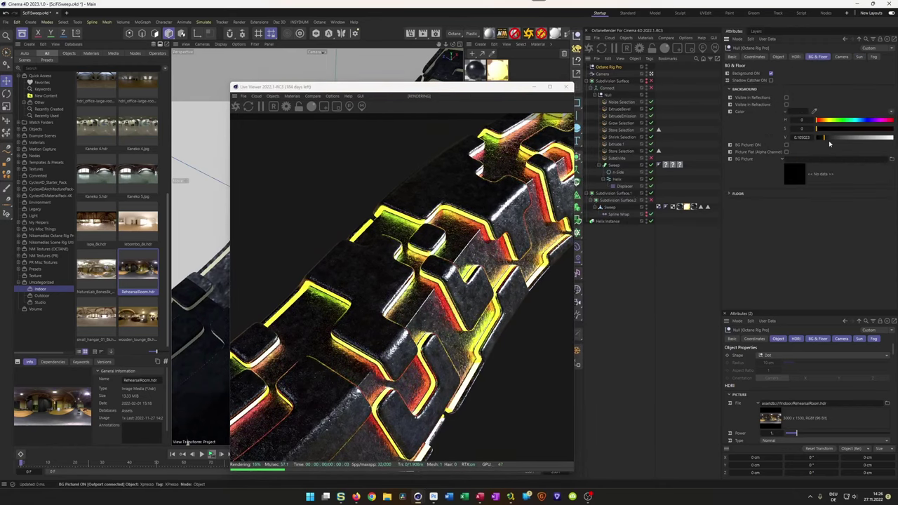
drag(823, 139, 818, 139)
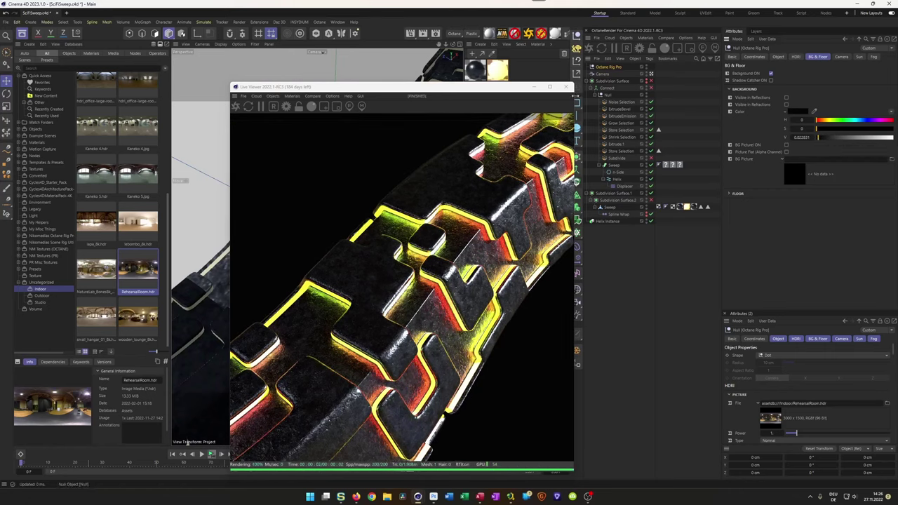
- Add an OctaneCameraTag to the Camera object
mouse_move(519, 89)
mouse_down()
mouse_move(560, 83)
mouse_move(526, 80)
mouse_up()
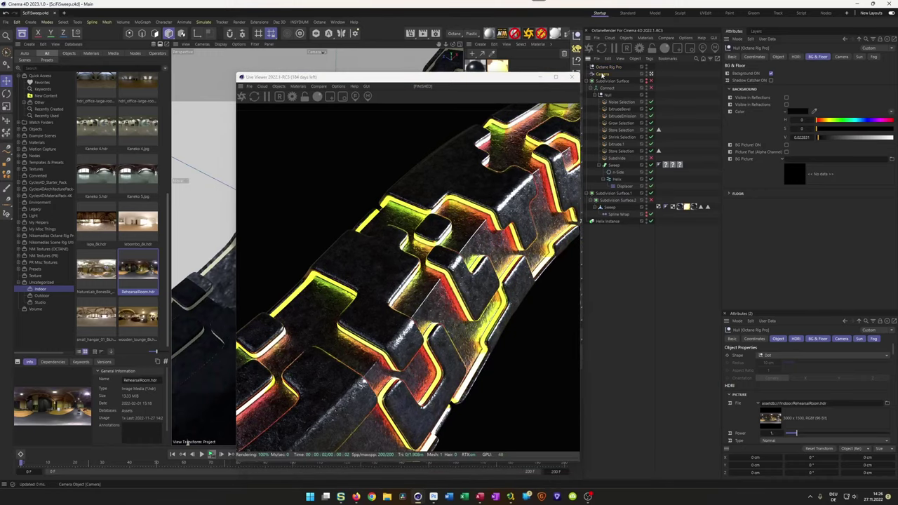
right_click(600, 74)
mouse_move(670, 114)
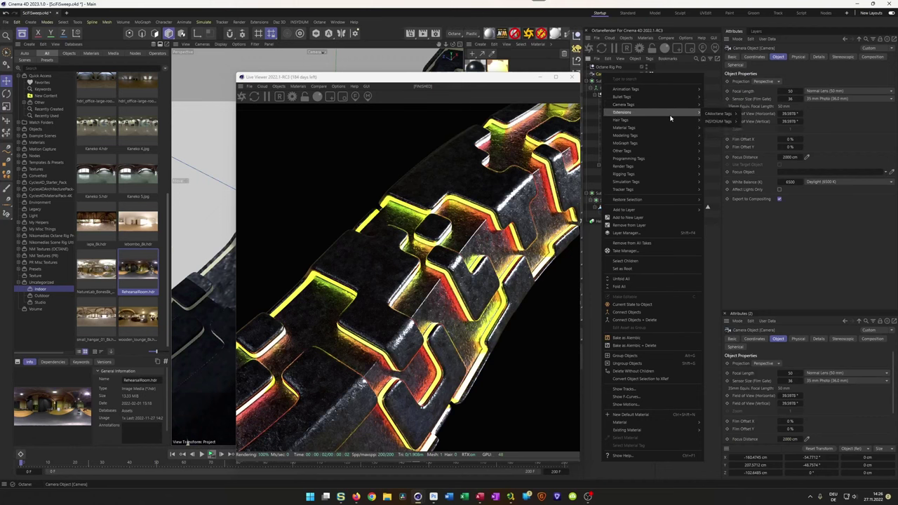
mouse_move(726, 115)
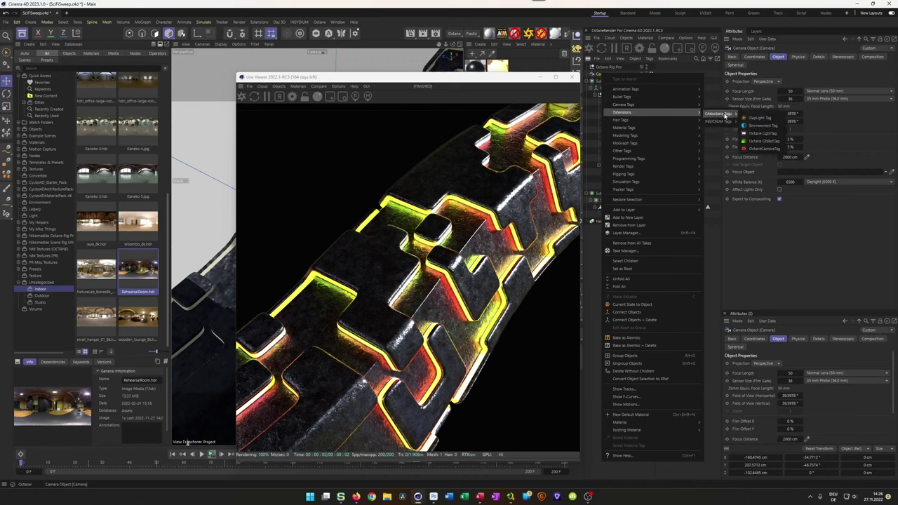
click(761, 148)
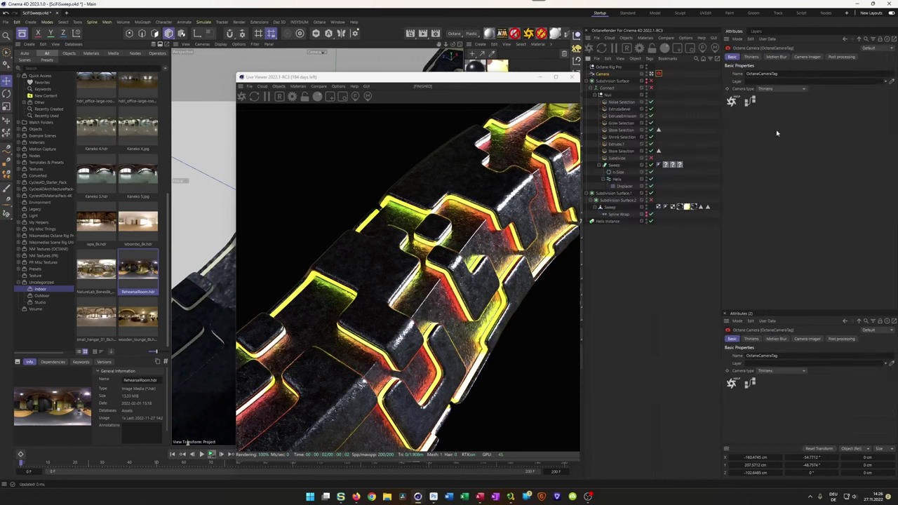
- Enable post processing in the Octane camera tag, with Bloom power about 6.3 and Cutoff about 1.5
click(810, 57)
click(841, 57)
click(747, 80)
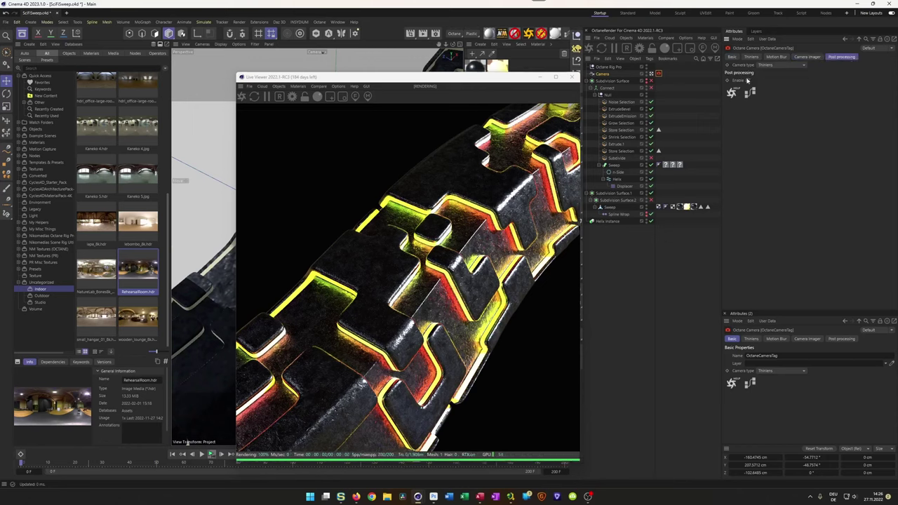
drag(844, 88, 855, 88)
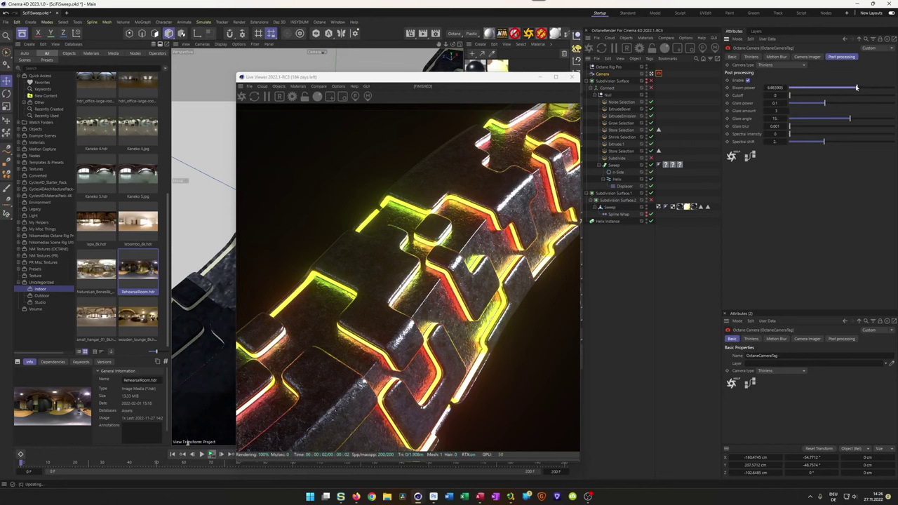
drag(791, 96, 805, 97)
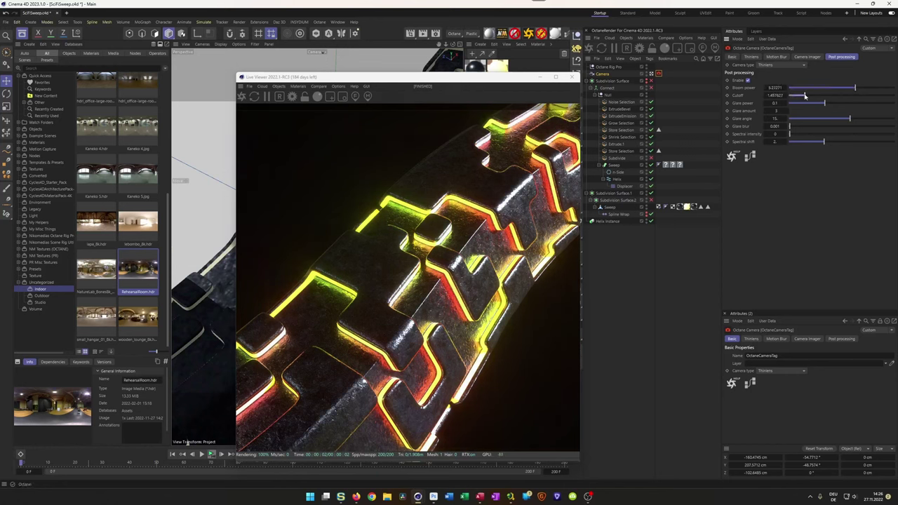
- Close the Live Viewer and play back the rendered 200-frame animation in the Picture Viewer
click(572, 77)
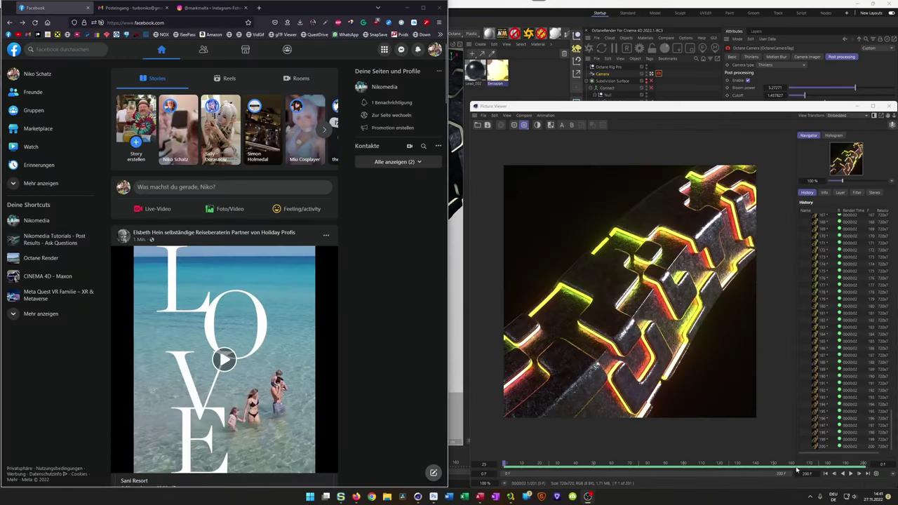
click(850, 474)
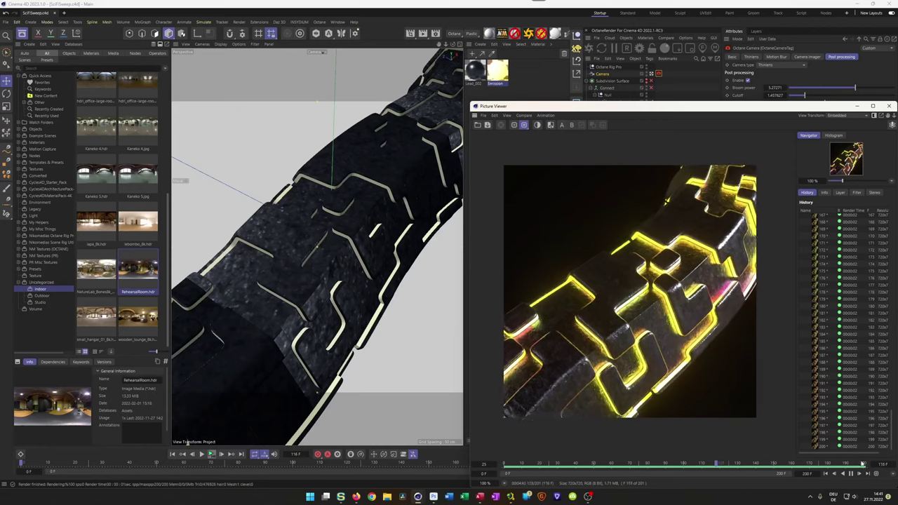
- Remove all rendered frames from the Picture Viewer history and close the Picture Viewer
click(852, 427)
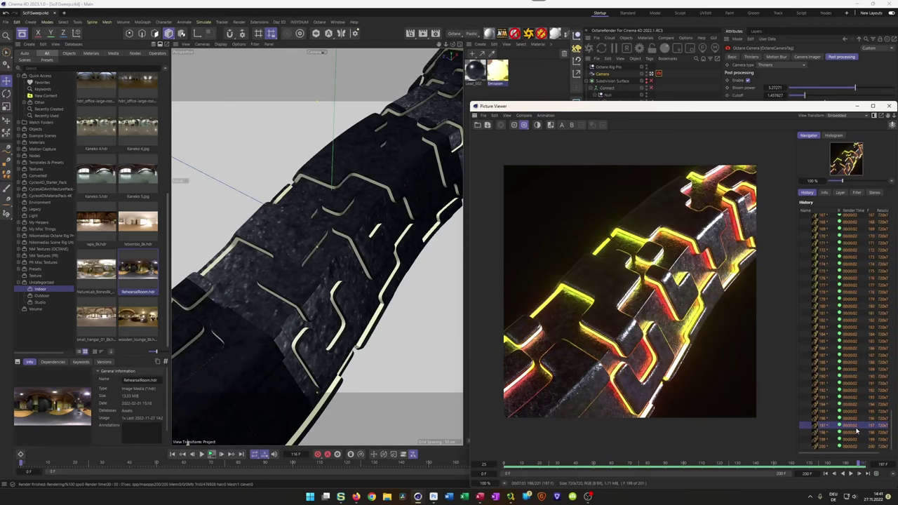
key(Delete)
key(Return)
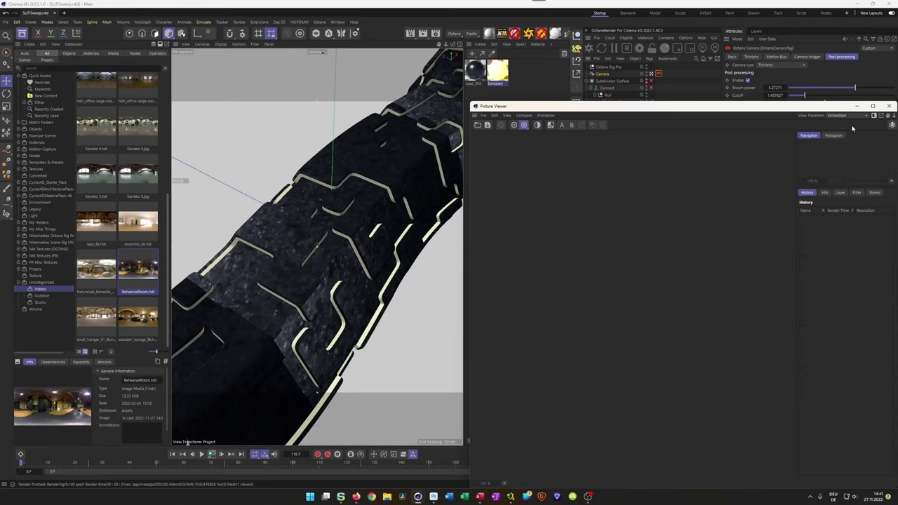
click(889, 106)
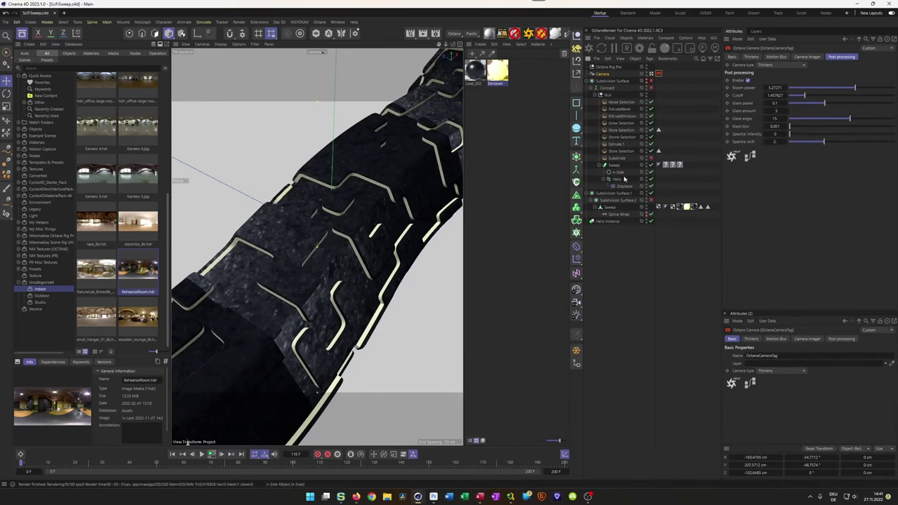
- Set the Animation Speed of the Displacer's noise shader to 0.2
click(623, 186)
click(801, 59)
click(763, 97)
click(783, 178)
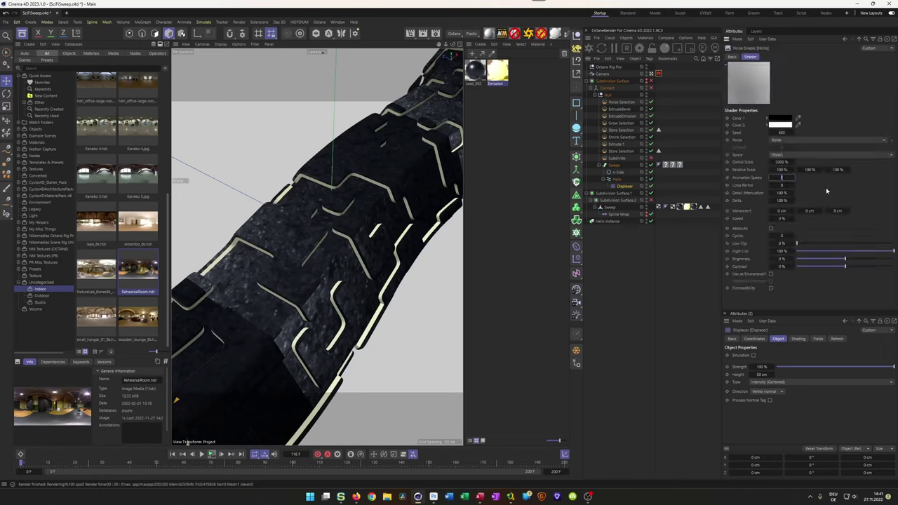
text(0.2)
key(Return)
- Try a Global Scale of 200 % for the Displacer's noise and return it to 2000 %
click(781, 162)
text(3000)
key(BackSpace)
key(BackSpace)
key(BackSpace)
key(BackSpace)
text(200)
key(Return)
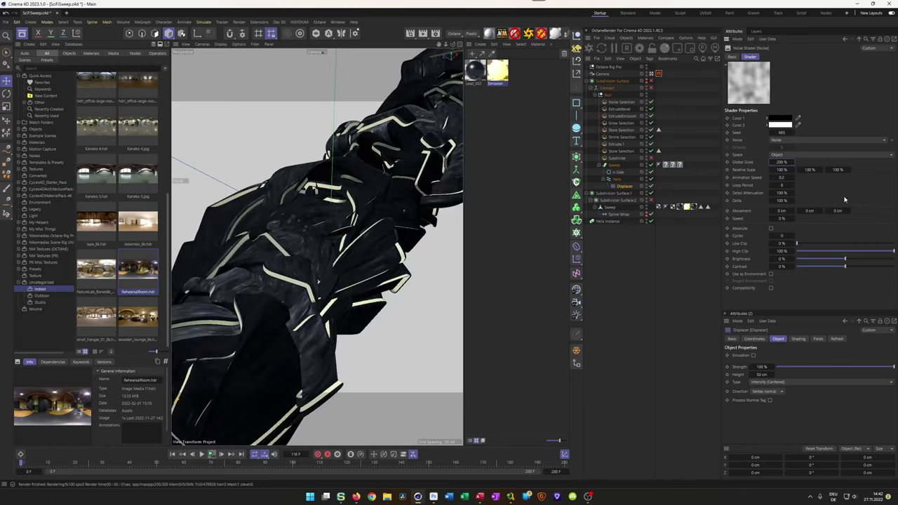
text(2000)
key(Return)
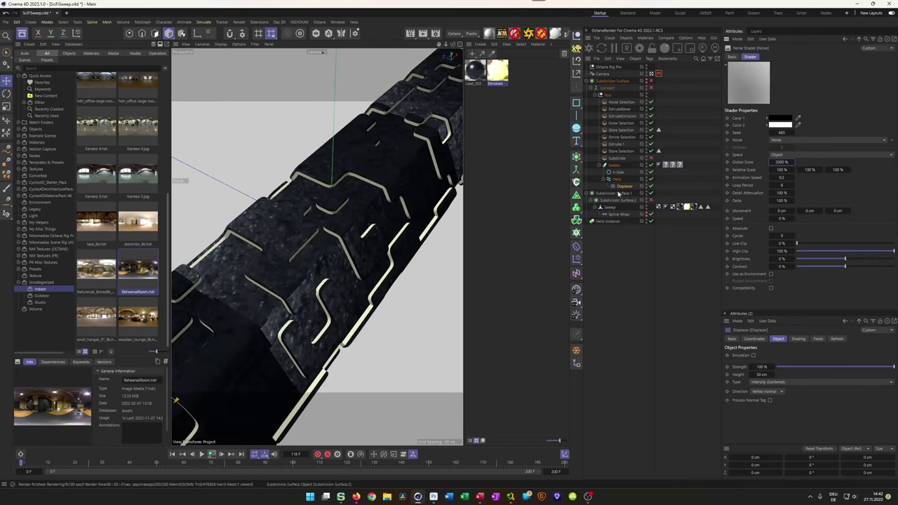
- Set the Displacer object's Height to 20 cm
click(621, 186)
click(777, 58)
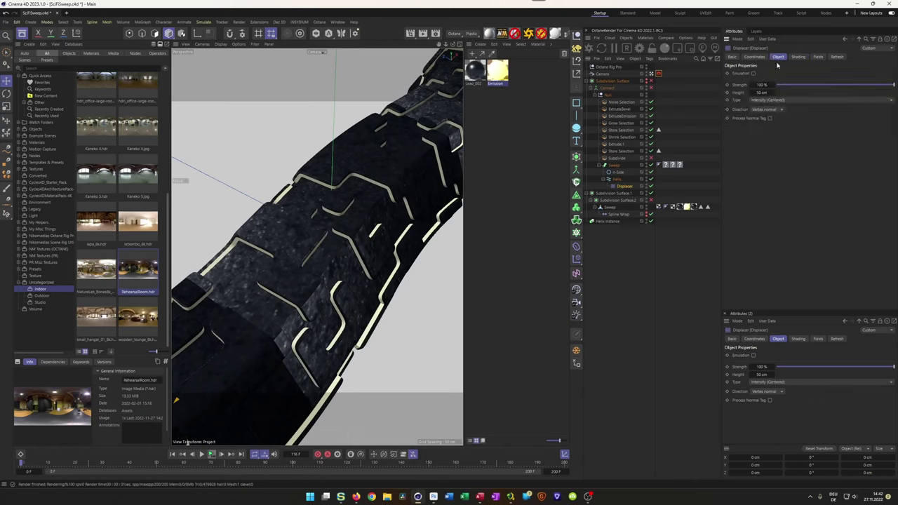
click(765, 92)
text(203)
key(Return)
click(763, 92)
text(20)
key(Return)
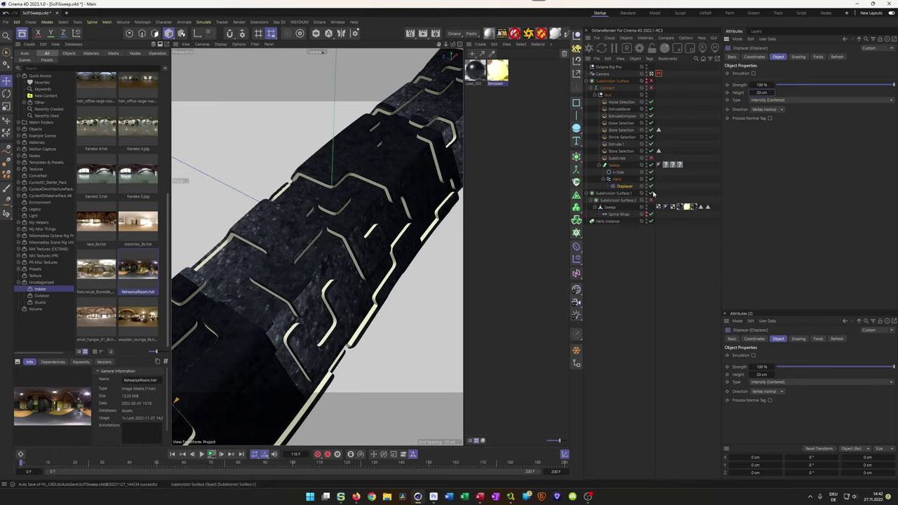
- Disable Subdivision Surface.1 and preview the animation in the viewport
click(652, 193)
click(212, 455)
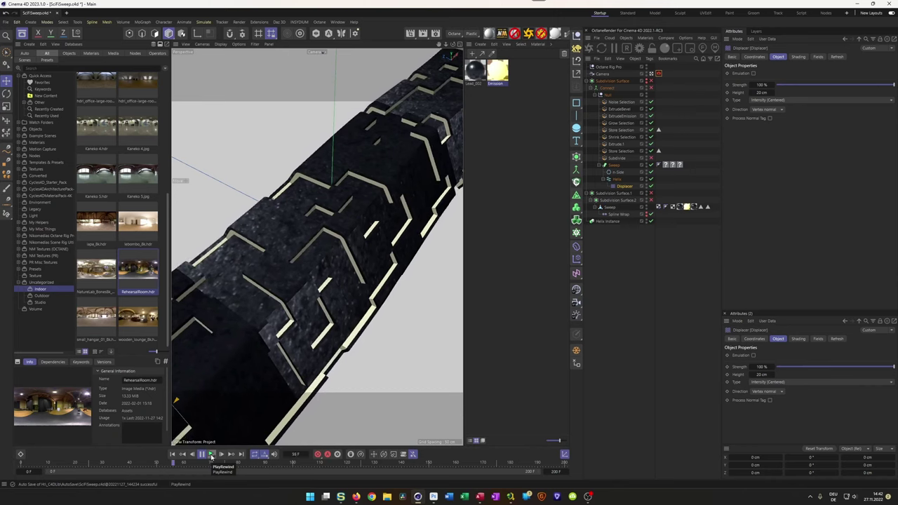
click(211, 454)
- Set the Displacer noise's Animation Speed to 0.5 and play the animation to check the motion
click(798, 57)
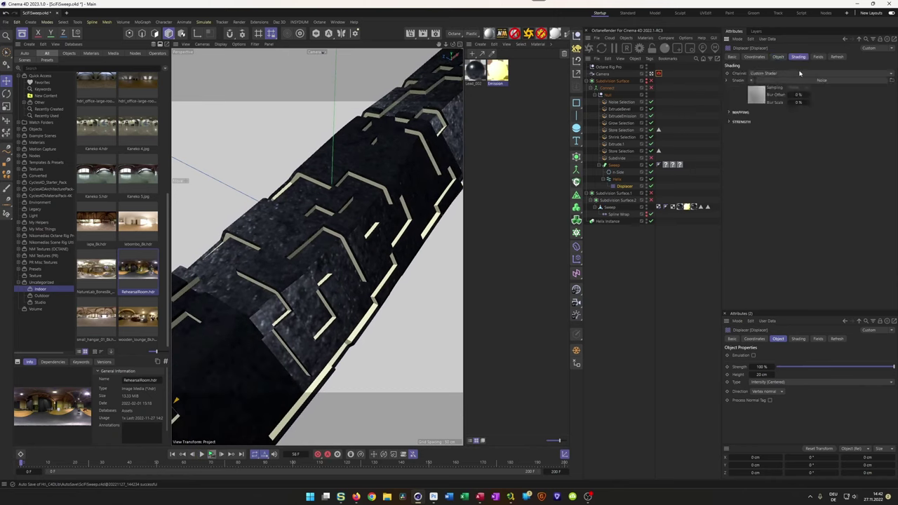
click(761, 97)
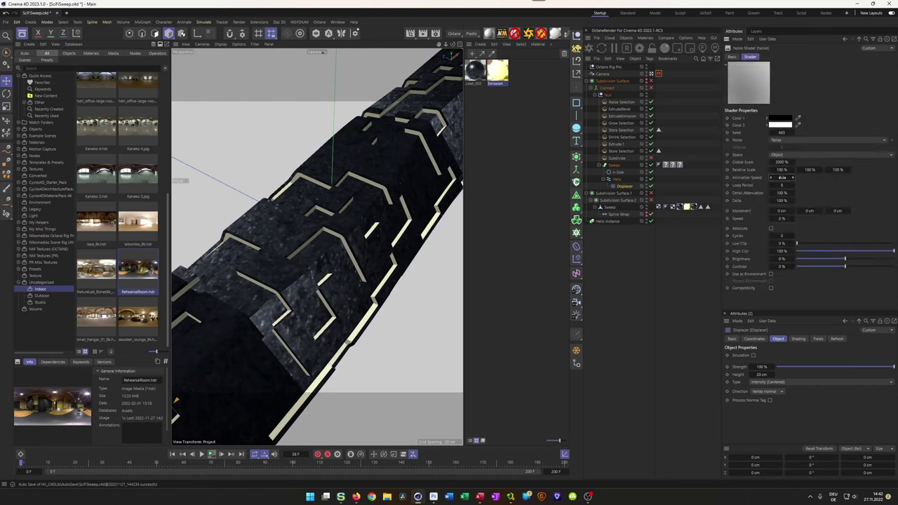
text(0.5)
key(Return)
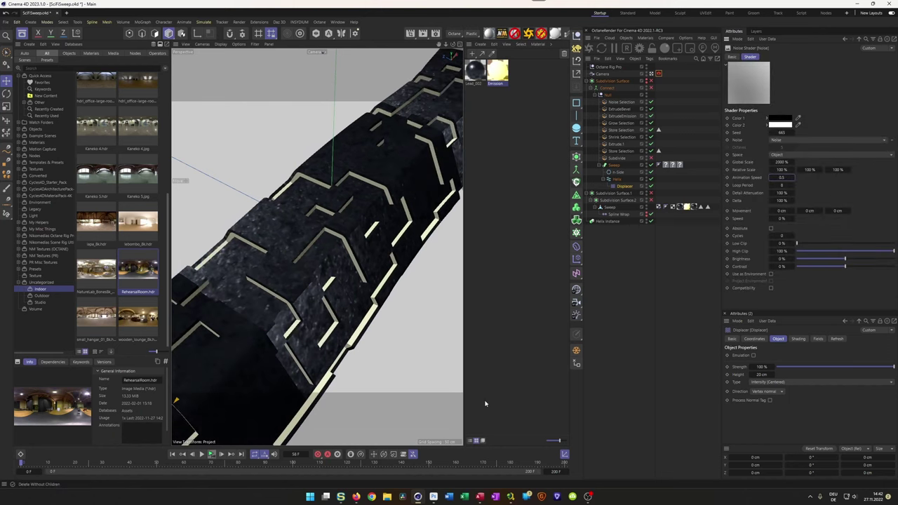
click(211, 454)
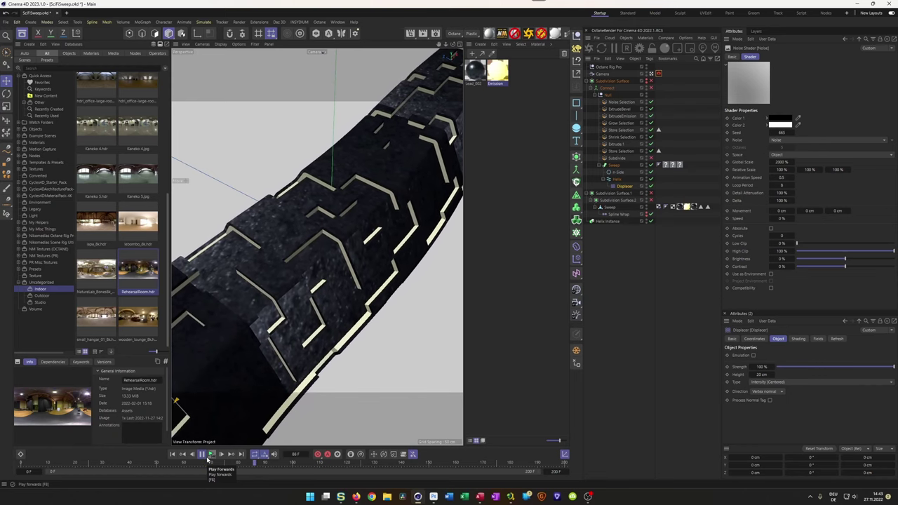
click(208, 456)
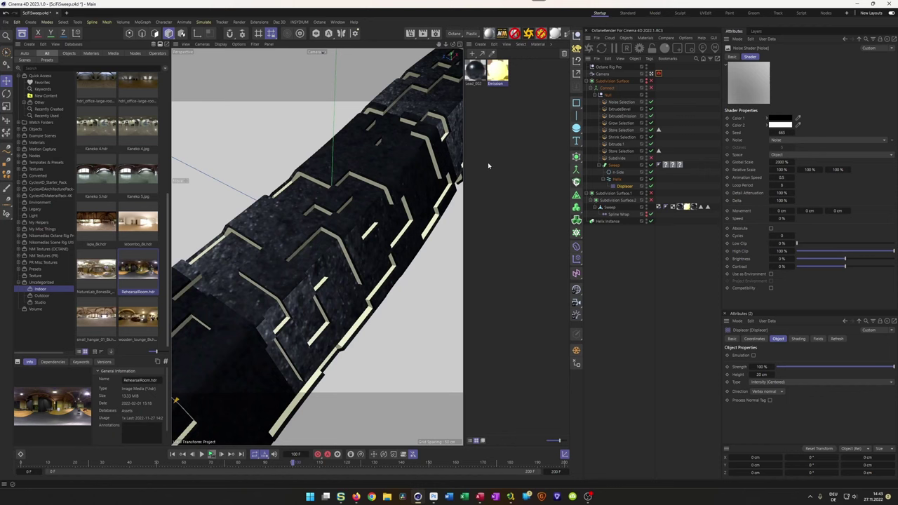
- Lower the Power of the normal map's ImageTexture node in the Lead_002 material to 0.5
click(474, 70)
click(565, 34)
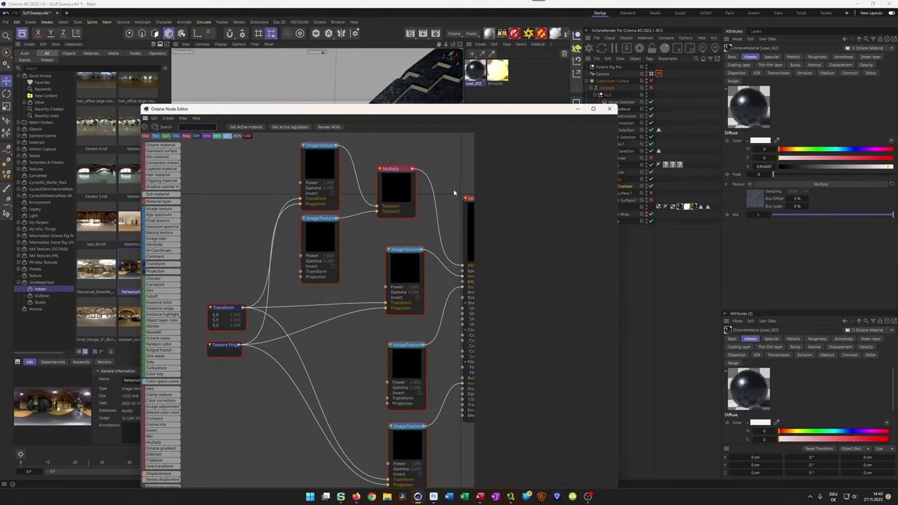
drag(430, 109, 576, 58)
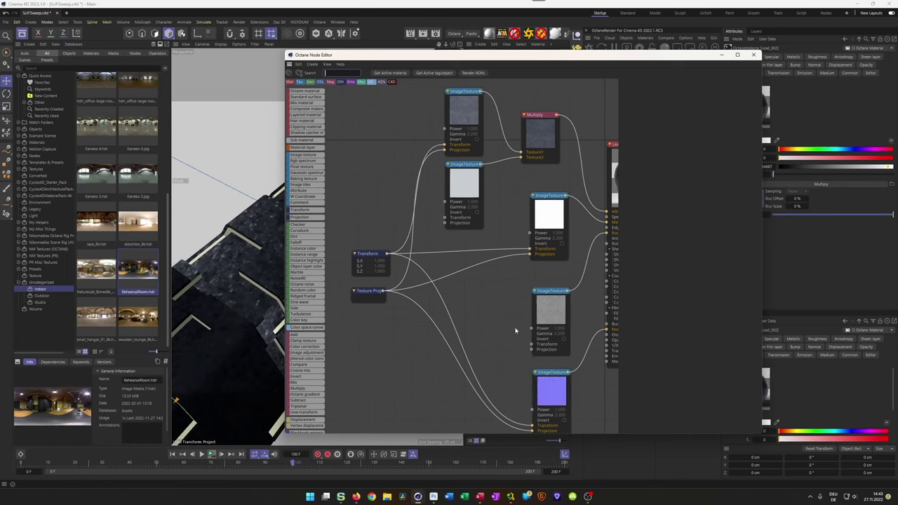
middle_drag(515, 329, 445, 285)
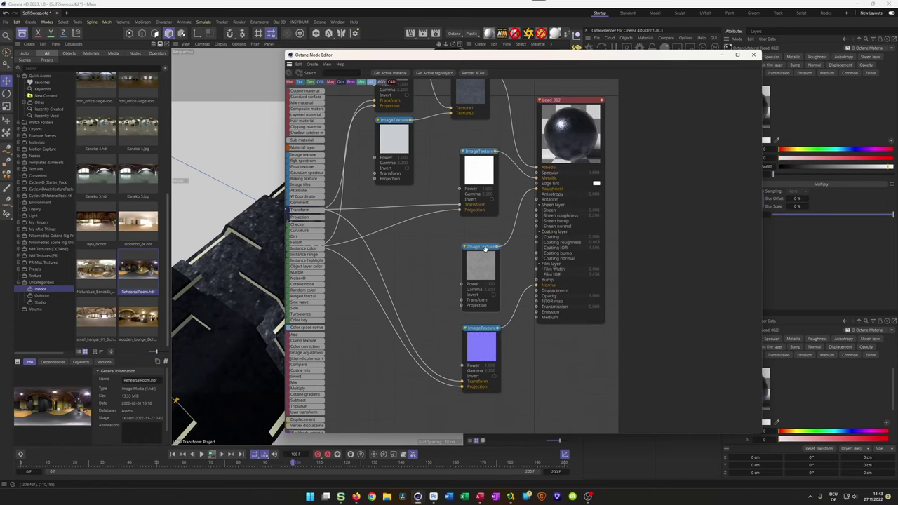
click(481, 329)
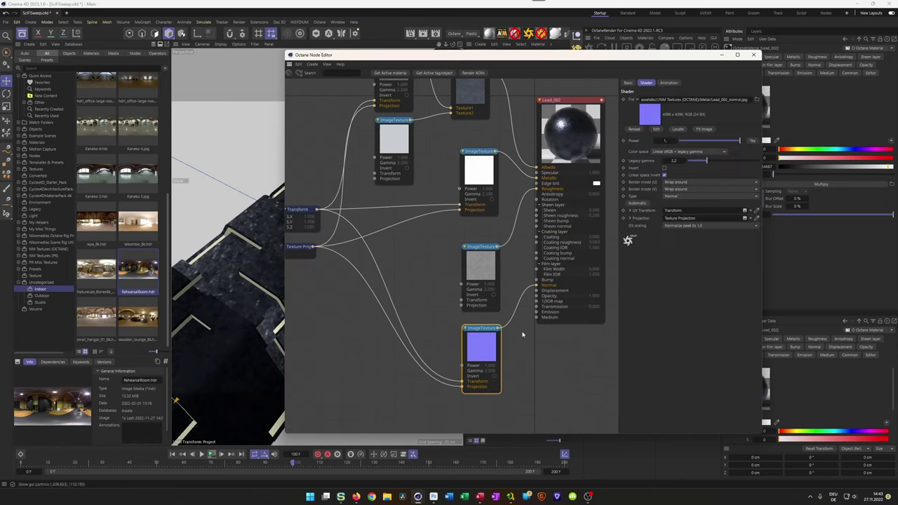
double_click(666, 140)
text(.5)
key(Return)
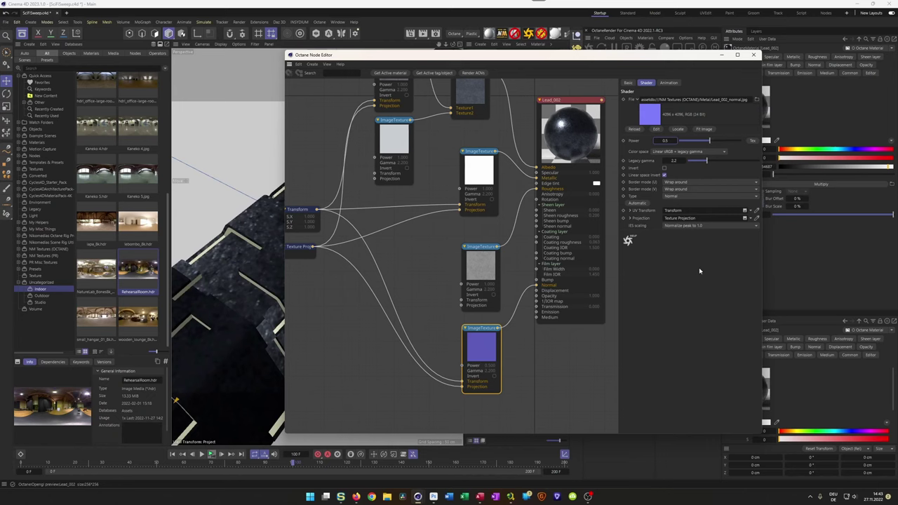
click(752, 55)
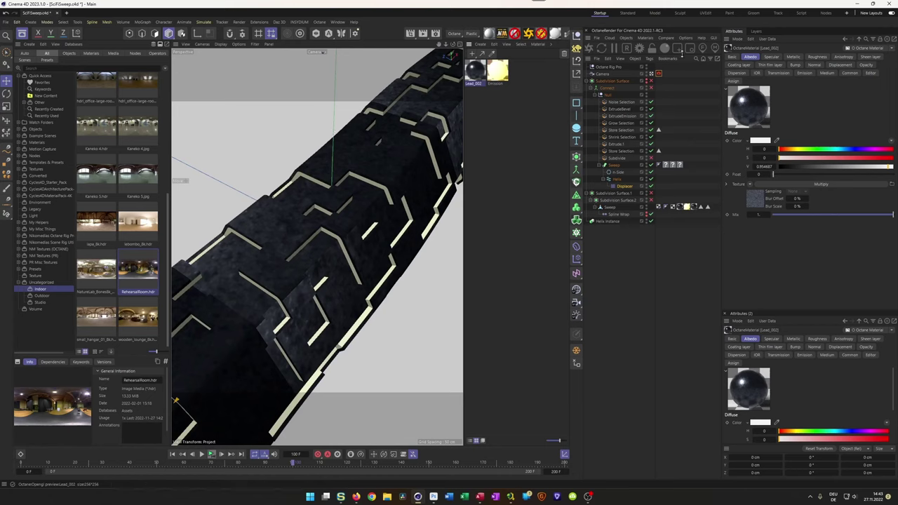
- Enable the Camera Imager with its spectral AI denoiser in the Octane camera tag, and render the scene in the Live Viewer
click(658, 73)
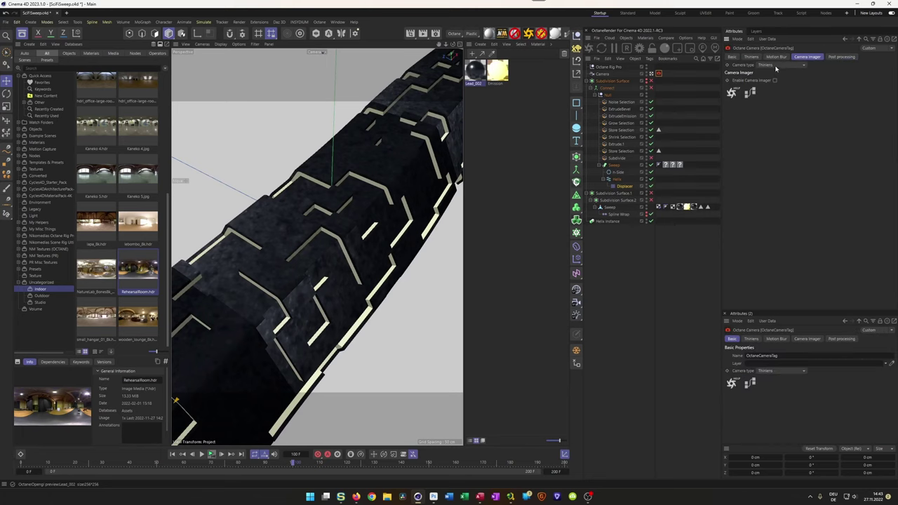
click(774, 80)
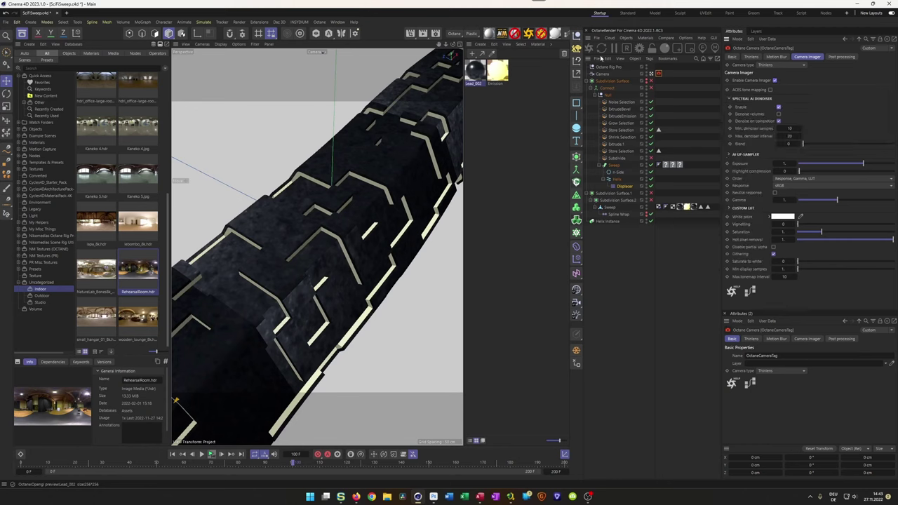
click(590, 50)
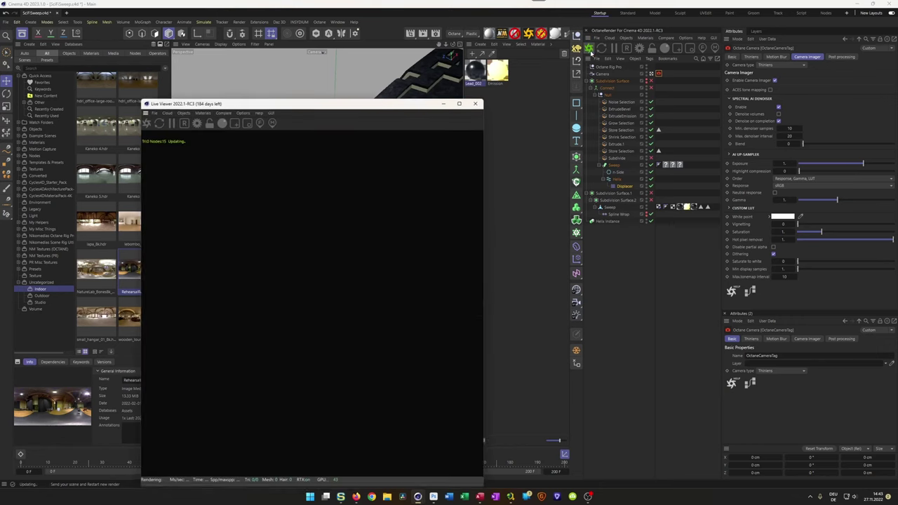
drag(391, 107, 708, 101)
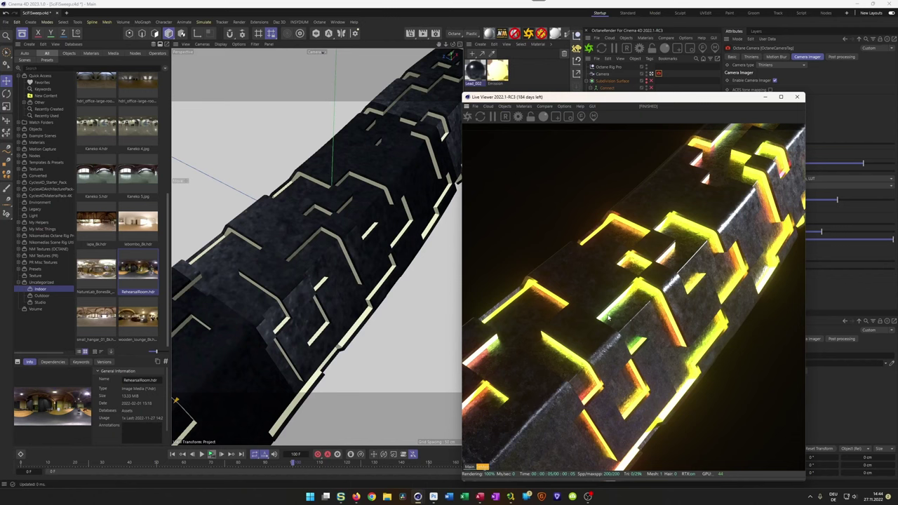
drag(633, 98, 676, 95)
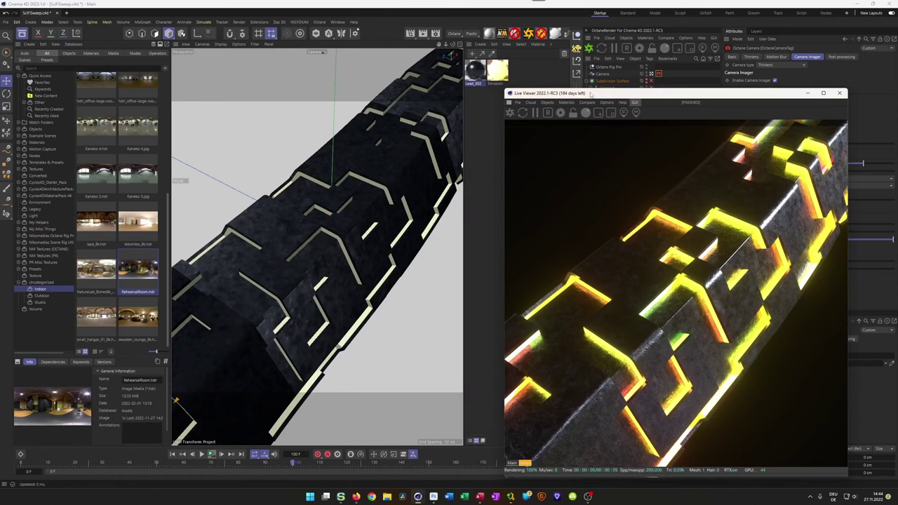
- Set the Power of the Lead_002 material's normal map texture to 0.8 and close the node editor and Live Viewer
double_click(474, 70)
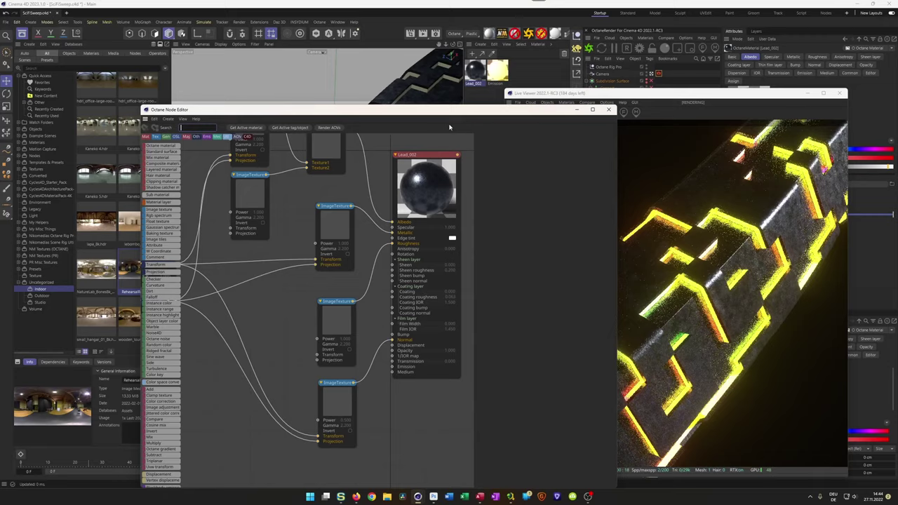
drag(413, 112, 334, 77)
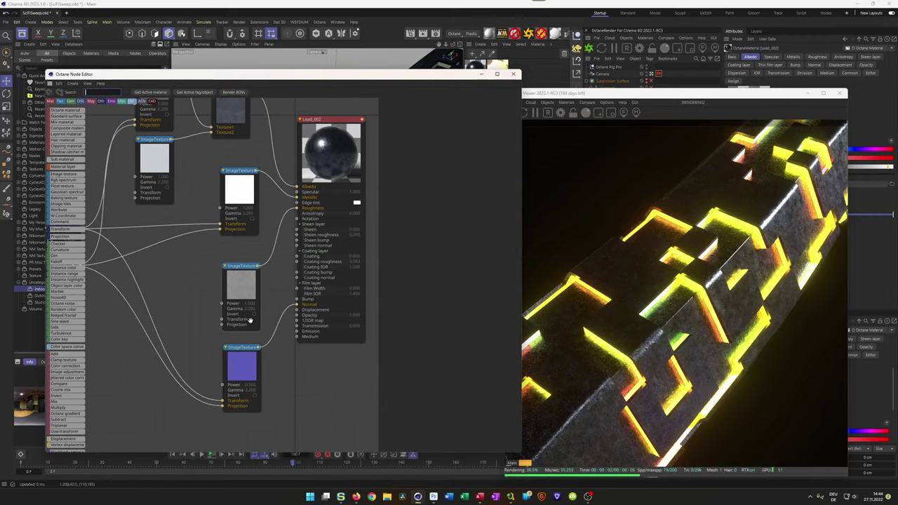
click(242, 348)
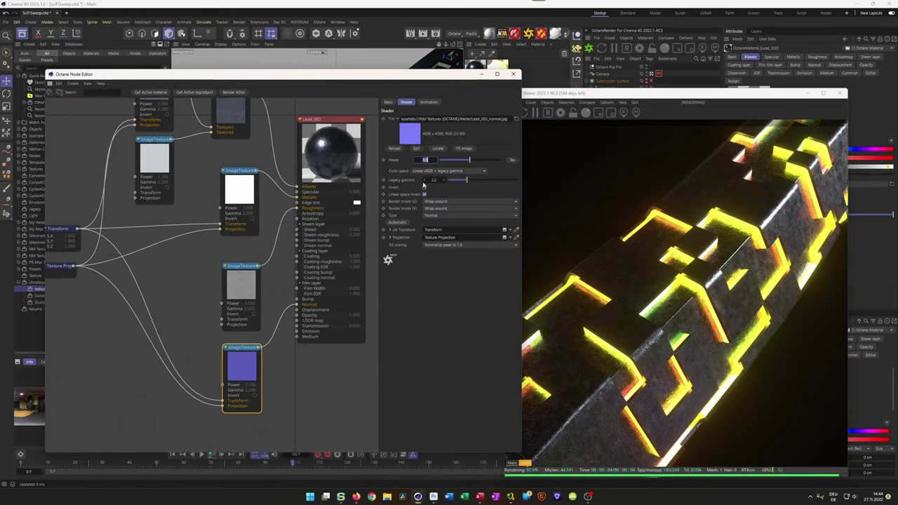
text(0.8)
key(Return)
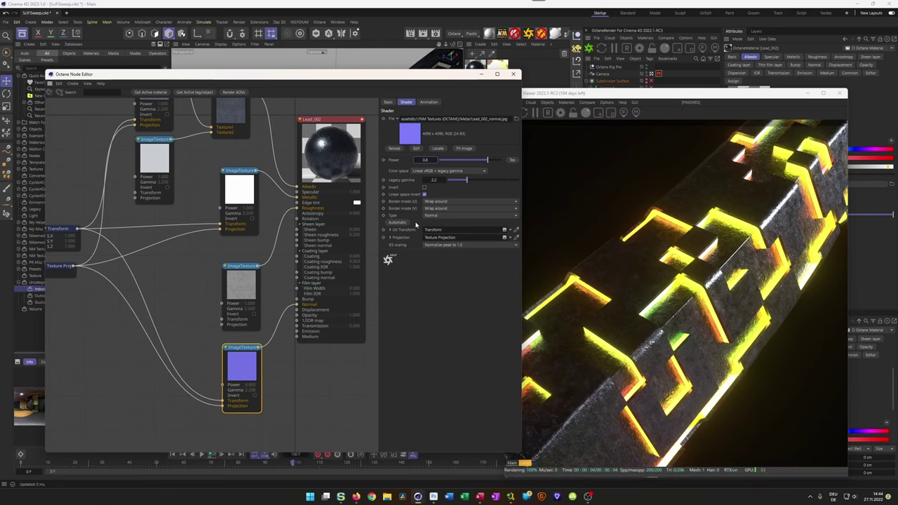
click(513, 74)
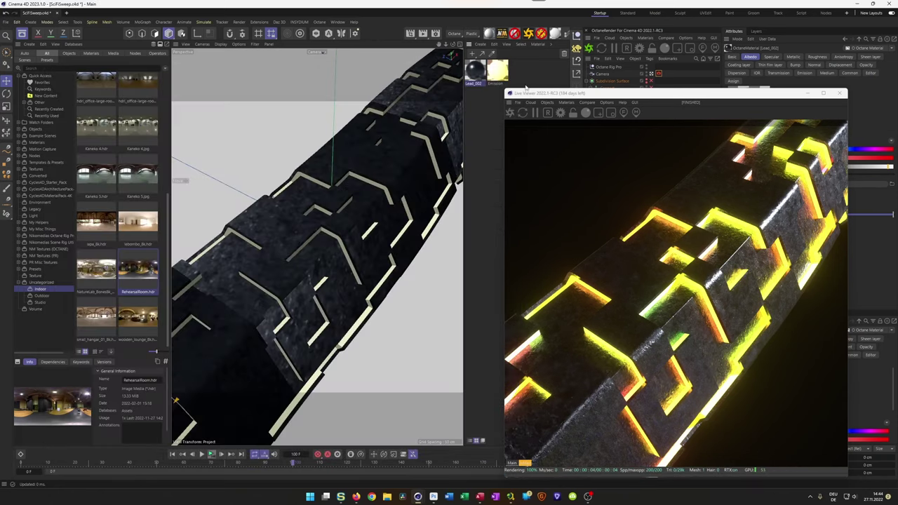
click(839, 92)
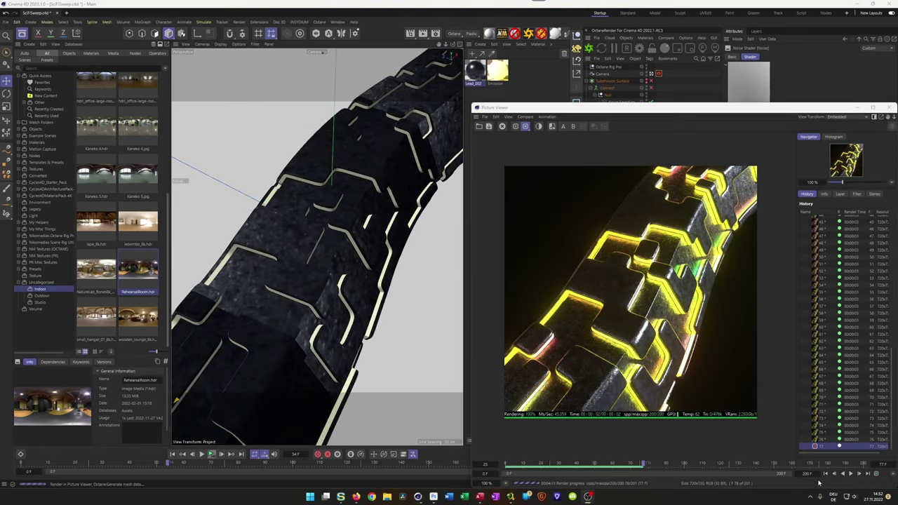
- Play back the frames rendered so far in the Picture Viewer and stop the running render
click(851, 474)
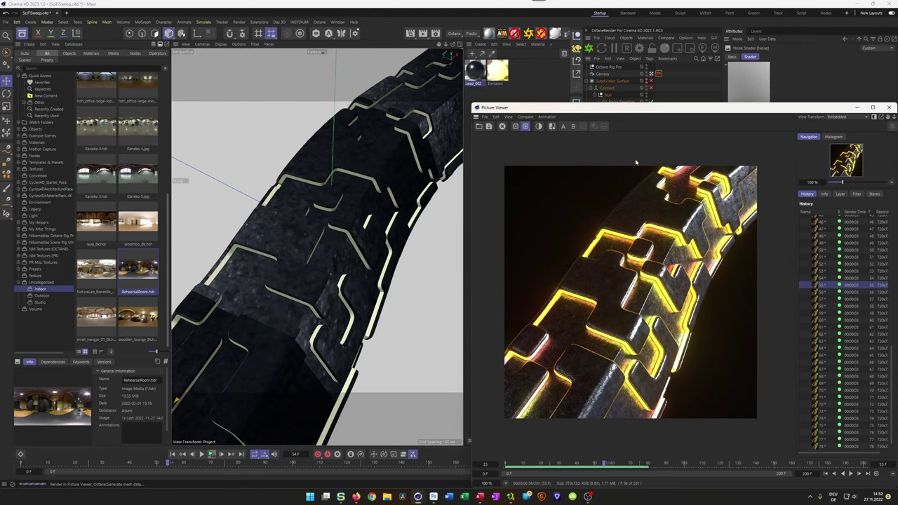
click(501, 126)
click(459, 272)
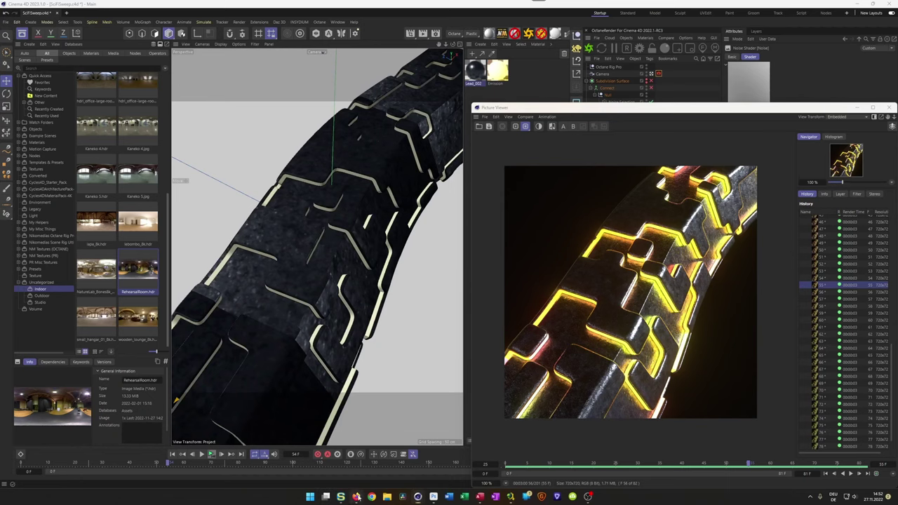
- Switch to Firefox to view the reference animation on Instagram, and return to the Cinema 4D Picture Viewer
click(357, 495)
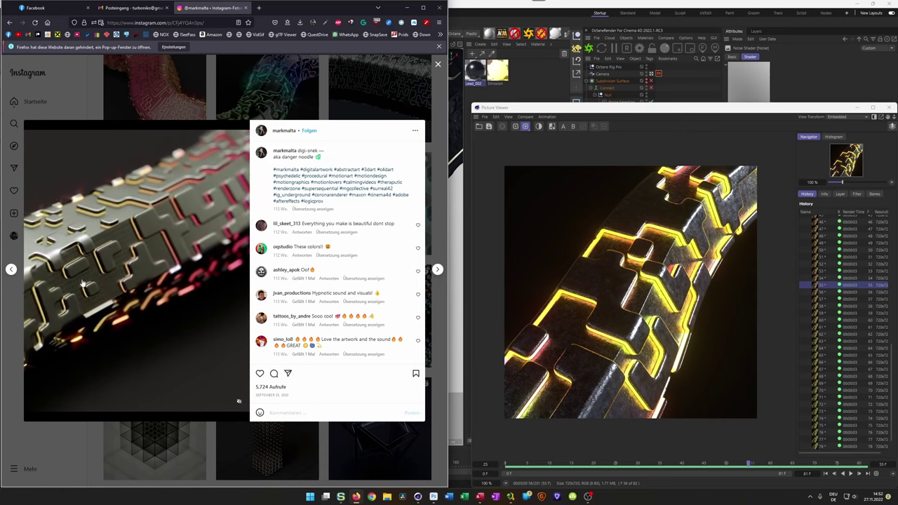
click(881, 114)
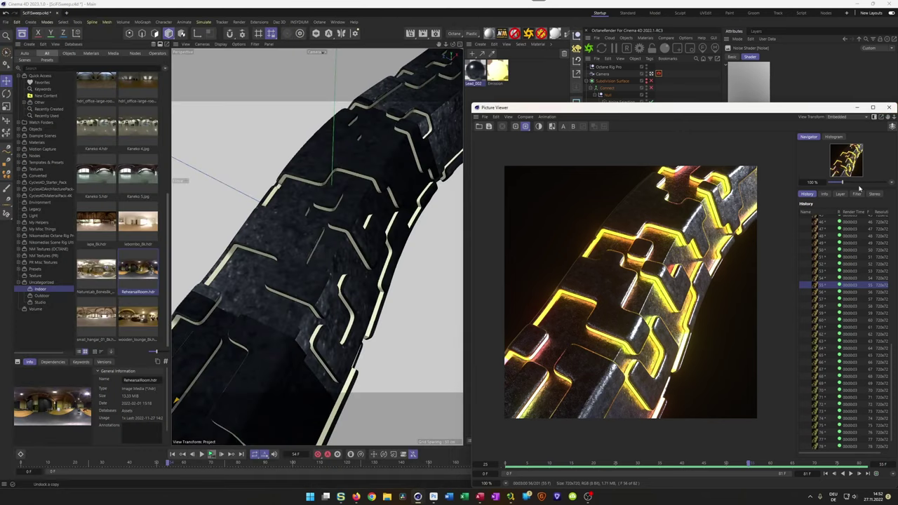
- Clear all rendered frames from the Picture Viewer history and close the viewer
click(846, 244)
key(ctrl+a)
key(Delete)
key(Return)
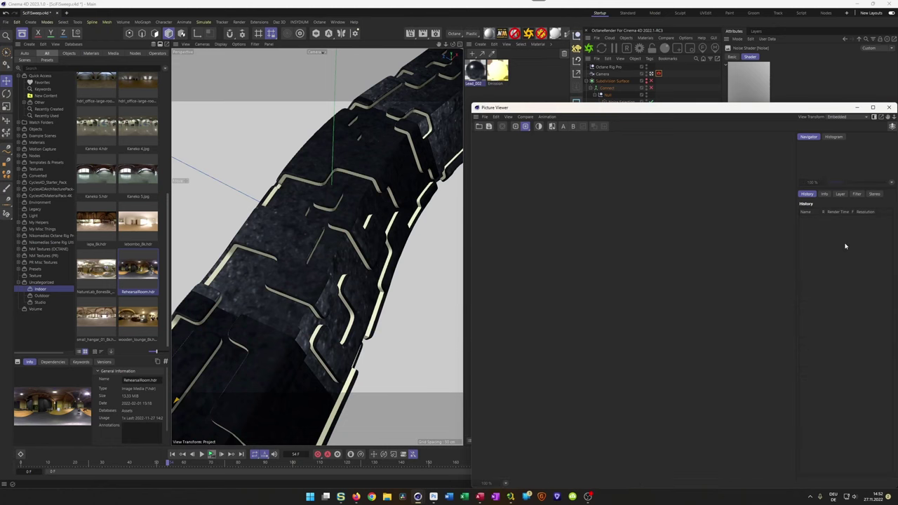
click(889, 108)
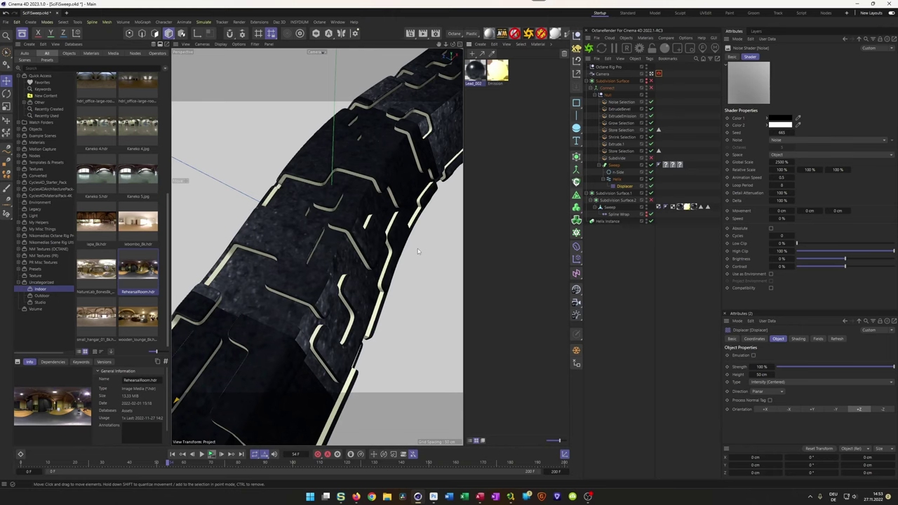
- Turn off textures in the viewport and display the mesh with Gouraud shading and lines to inspect its topology
key(n)
key(q)
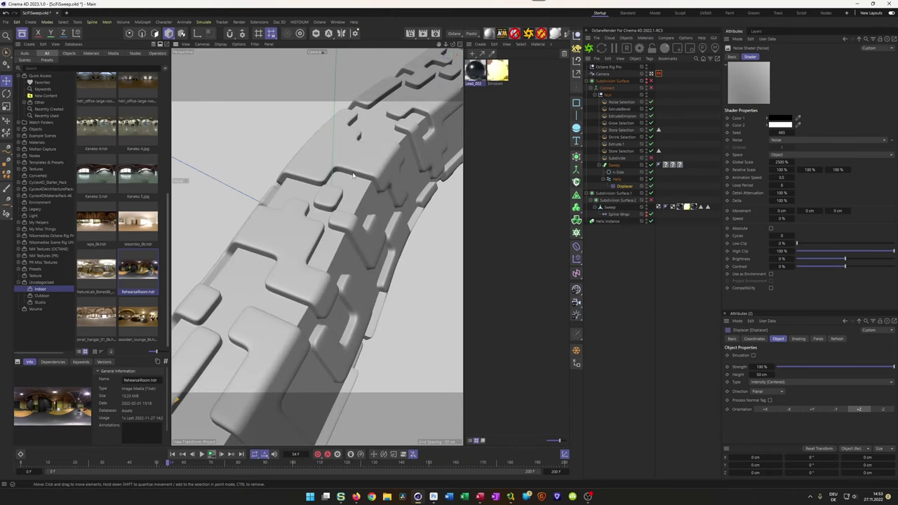
key(n)
key(b)
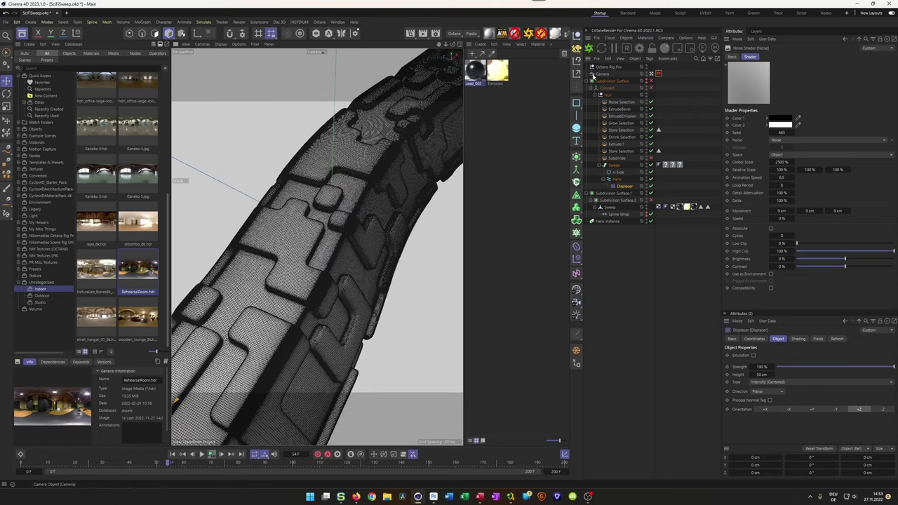
- Add a Protection tag to the Camera object
click(598, 74)
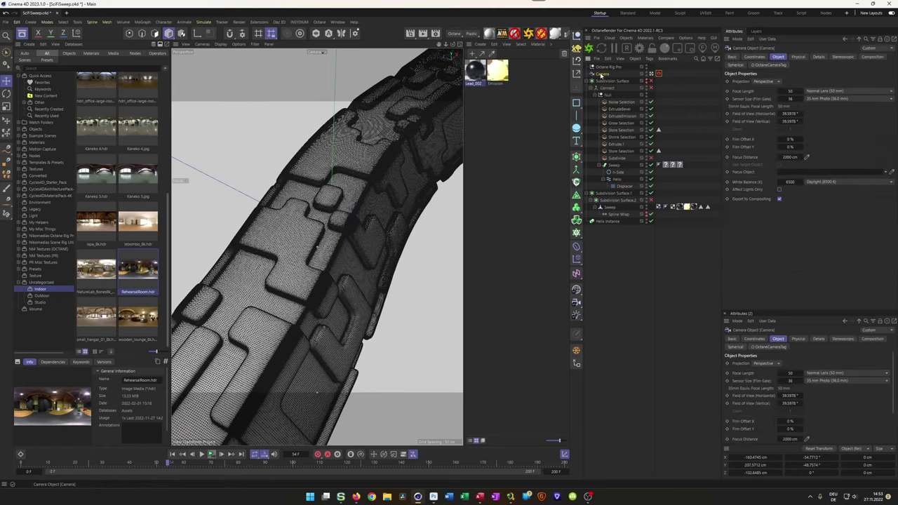
right_click(598, 75)
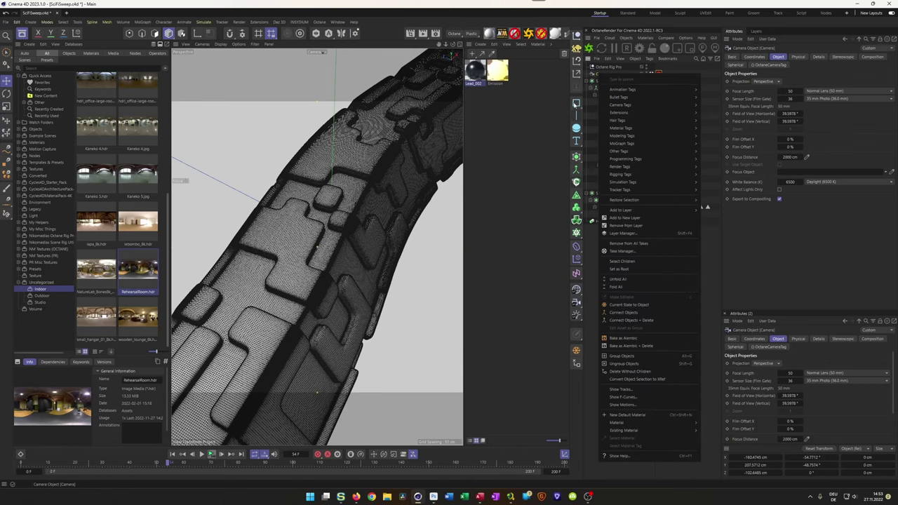
mouse_move(616, 91)
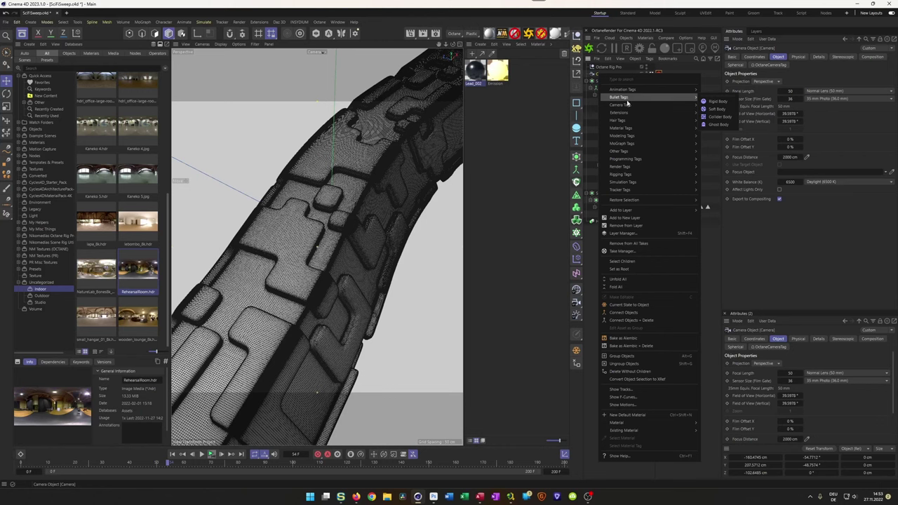
mouse_move(621, 174)
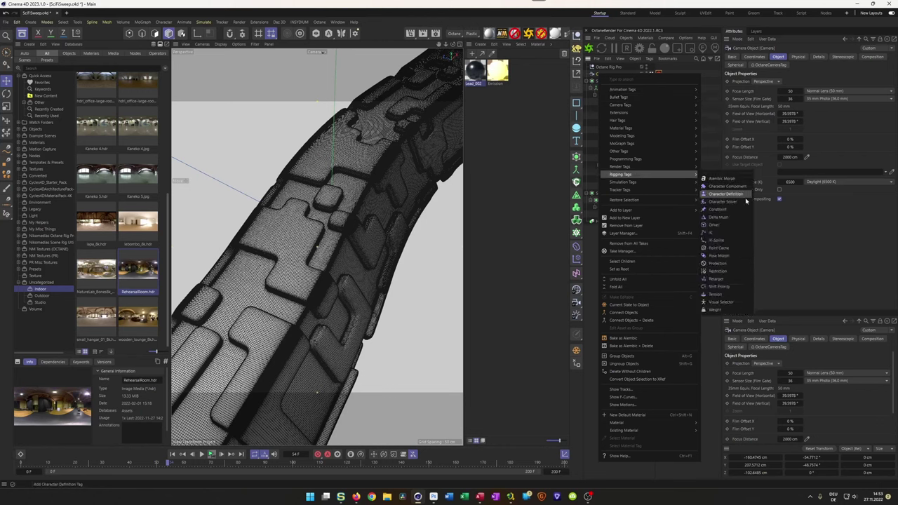
click(719, 263)
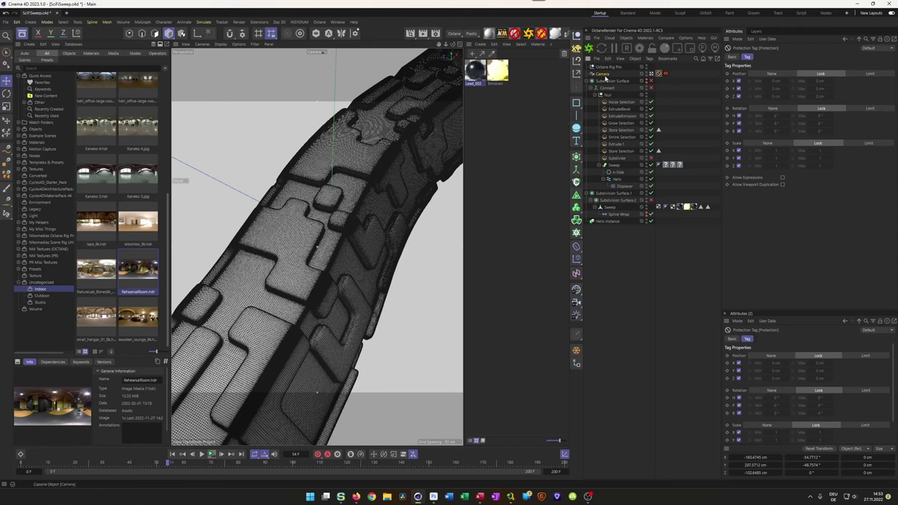
- Leave the camera view and set the viewport to Gouraud shading without lines, with textures turned on
click(652, 75)
alt+drag(384, 232, 360, 220)
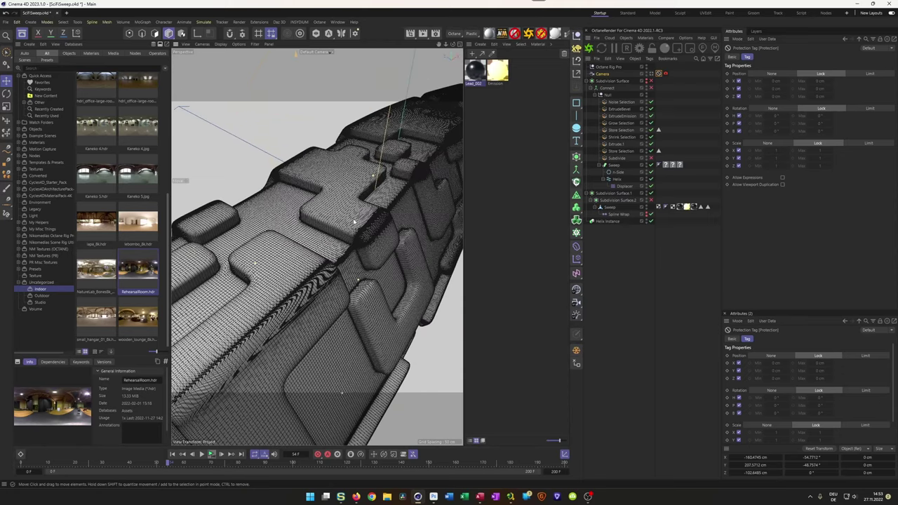
key(n)
key(a)
key(n)
key(q)
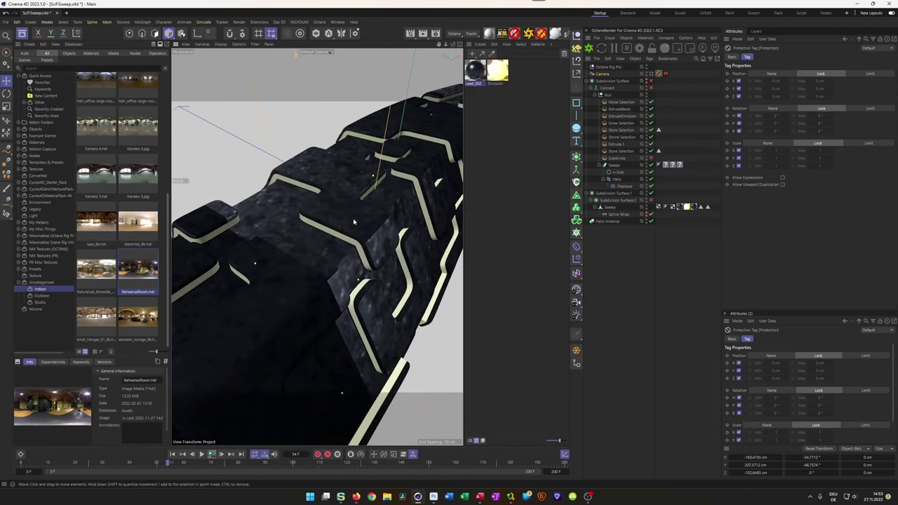
- Collapse and disable Subdivision Surface.1, and make the original Subdivision Surface setup visible
alt+drag(352, 237, 314, 256)
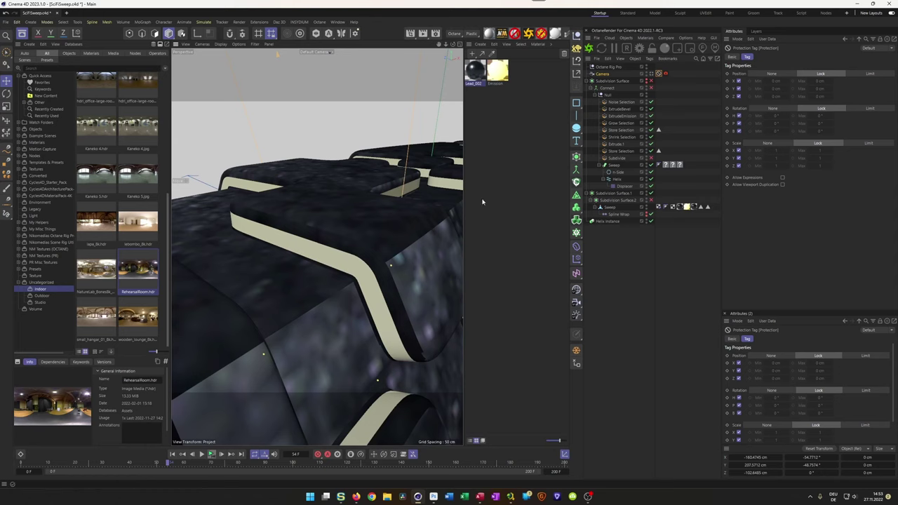
alt+right_drag(325, 234, 359, 232)
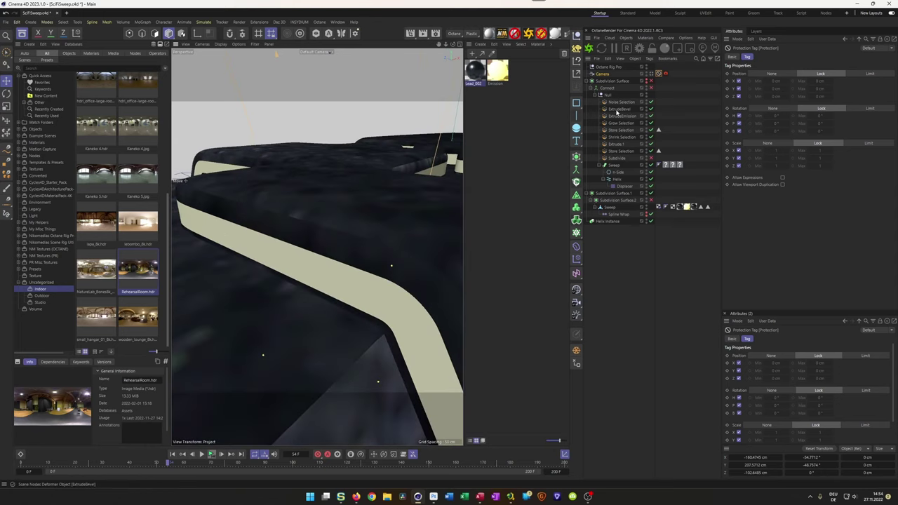
click(617, 110)
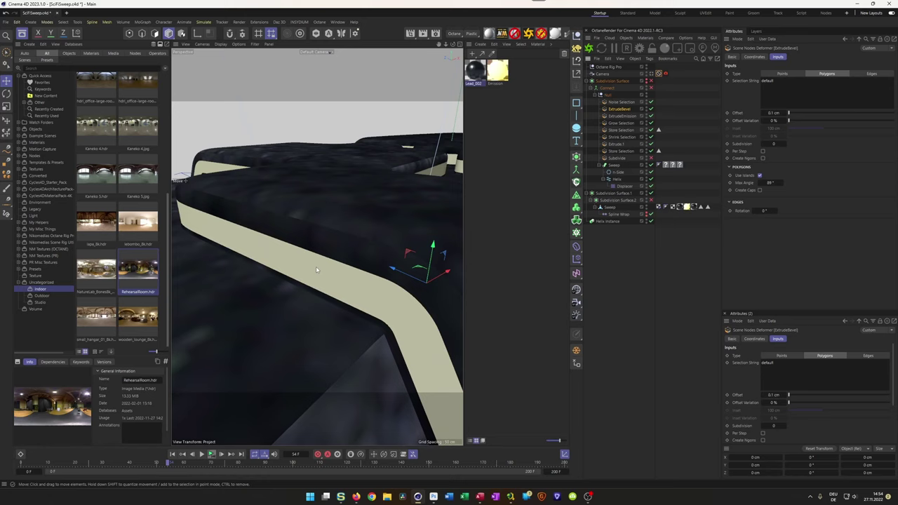
alt+right_drag(314, 275, 379, 287)
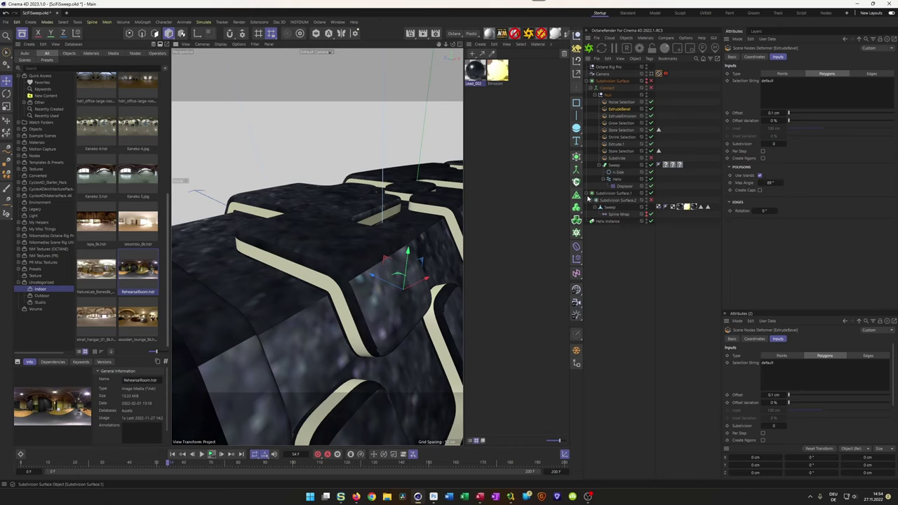
click(587, 195)
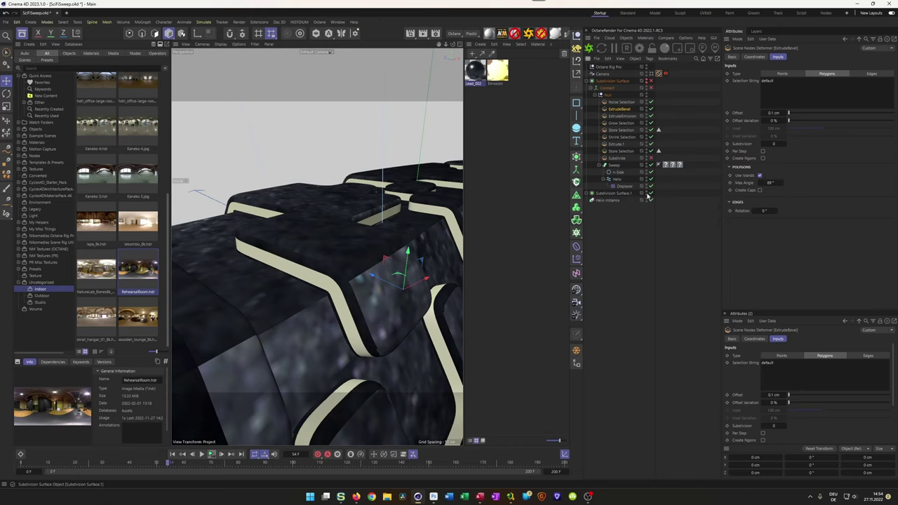
click(650, 194)
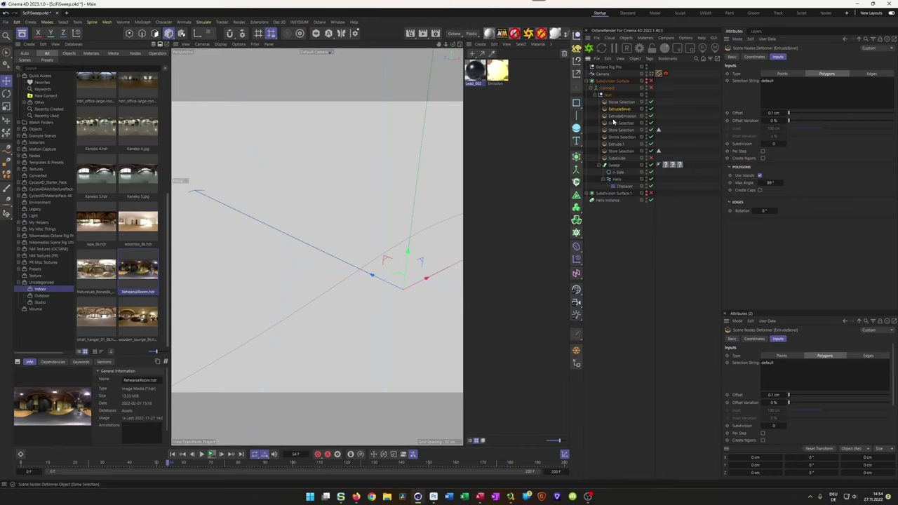
click(646, 81)
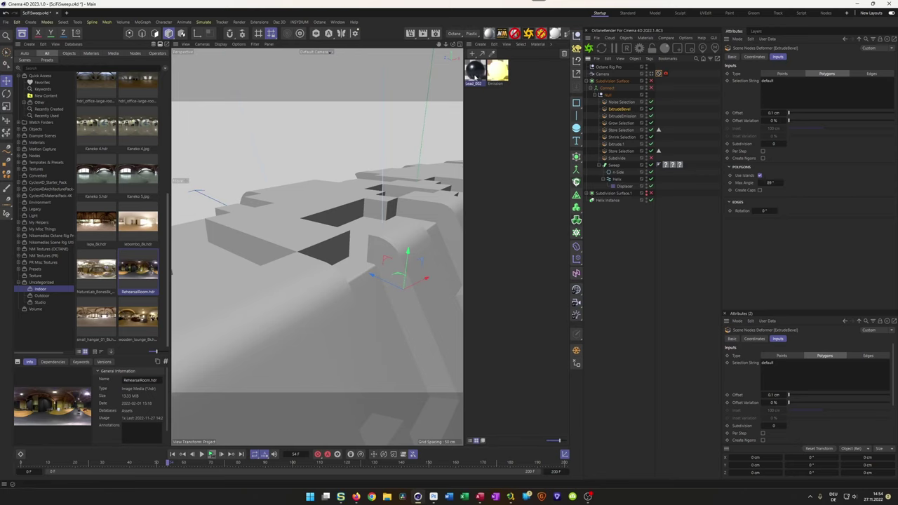
- Assign the Lead_002 material to the first material tag on the procedural Sweep and set its projection to Cubic
click(476, 72)
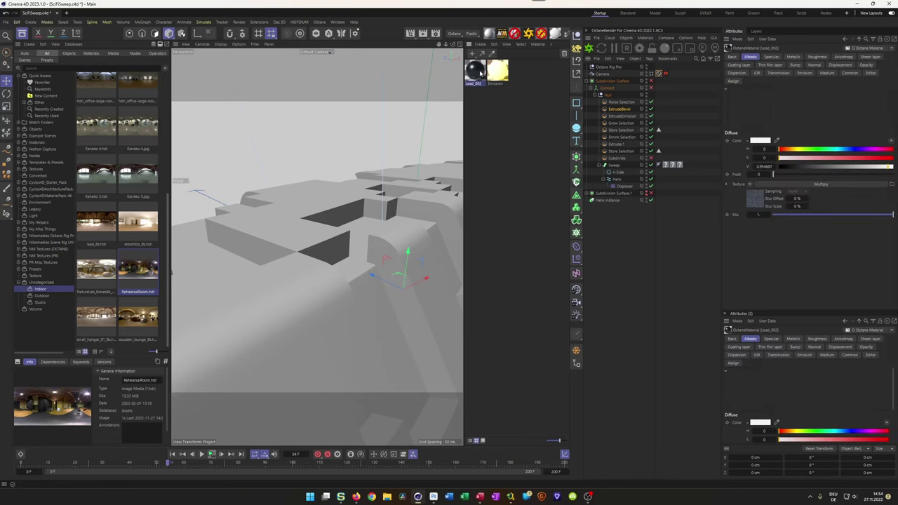
click(666, 166)
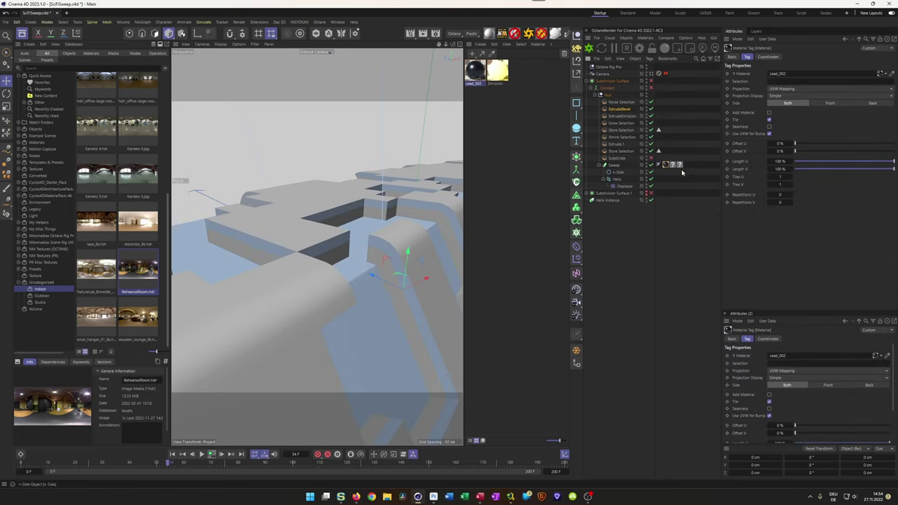
click(784, 89)
click(790, 122)
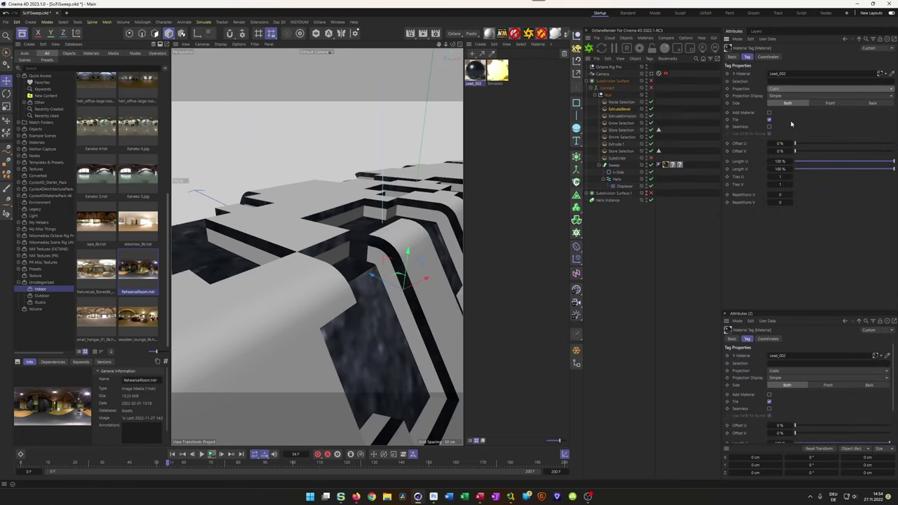
- Assign Lead_002 to the Sweep's baseColor material tag and set its projection to Cubic
click(679, 166)
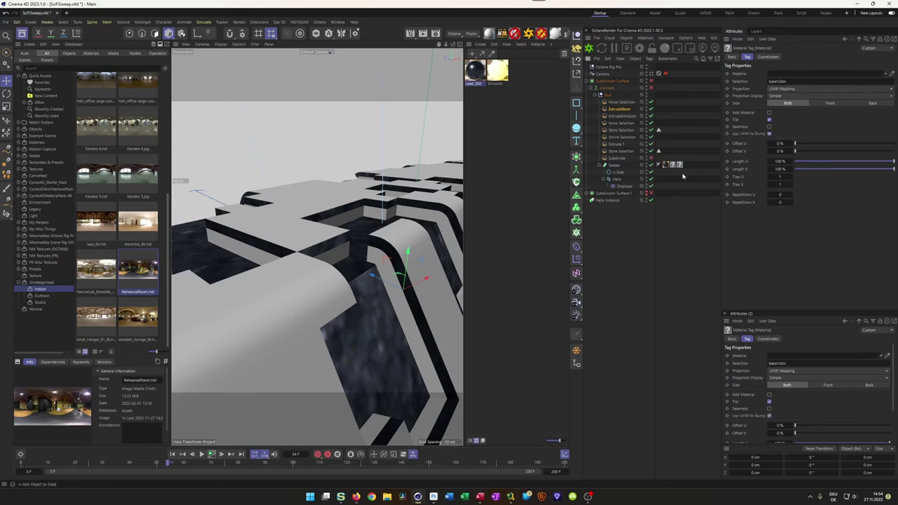
drag(785, 83, 784, 75)
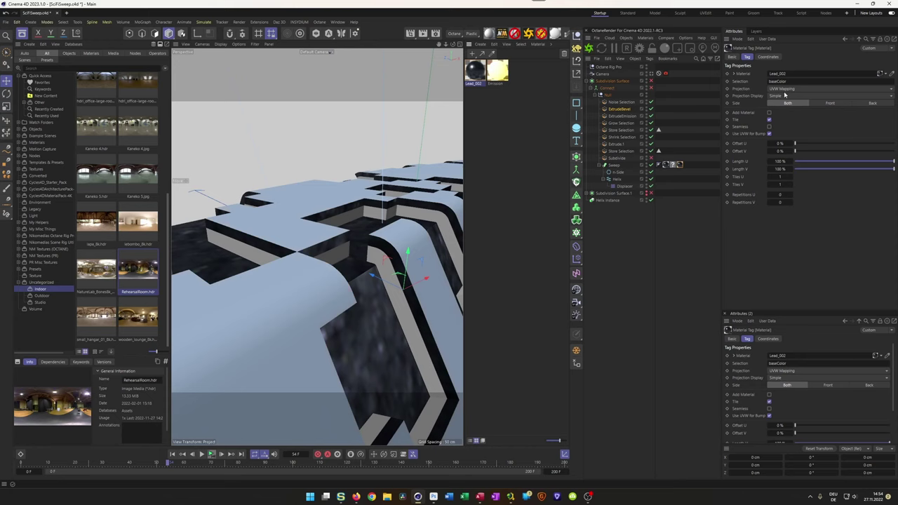
click(791, 89)
click(793, 116)
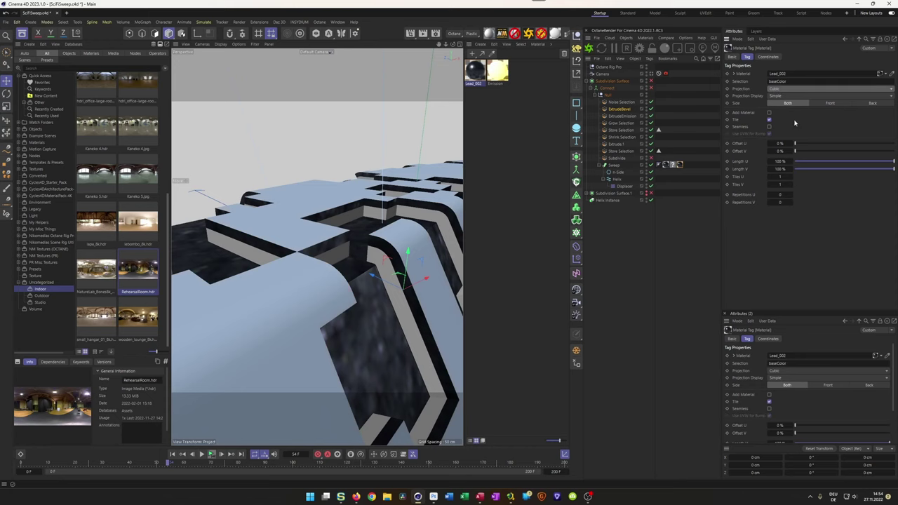
- Set the Sweep's emission material tag to Cubic projection and assign the Emission material to it
click(671, 165)
click(791, 89)
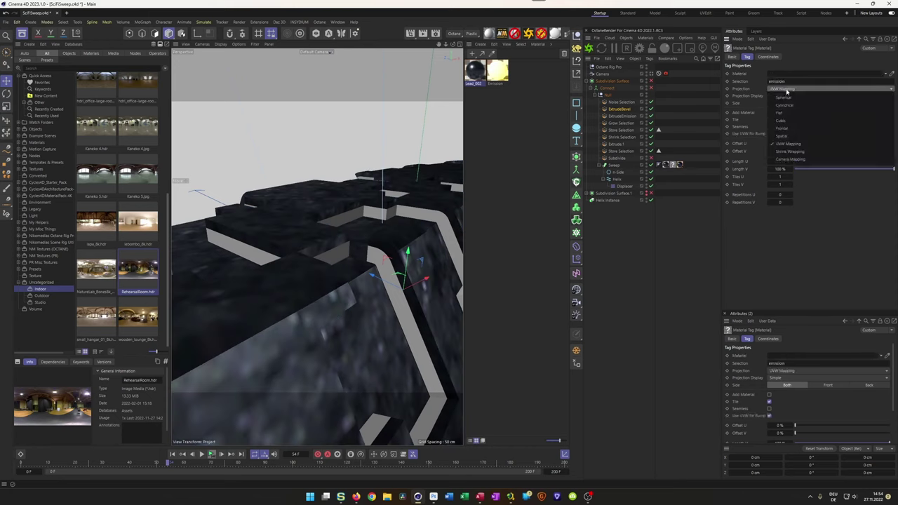
click(792, 121)
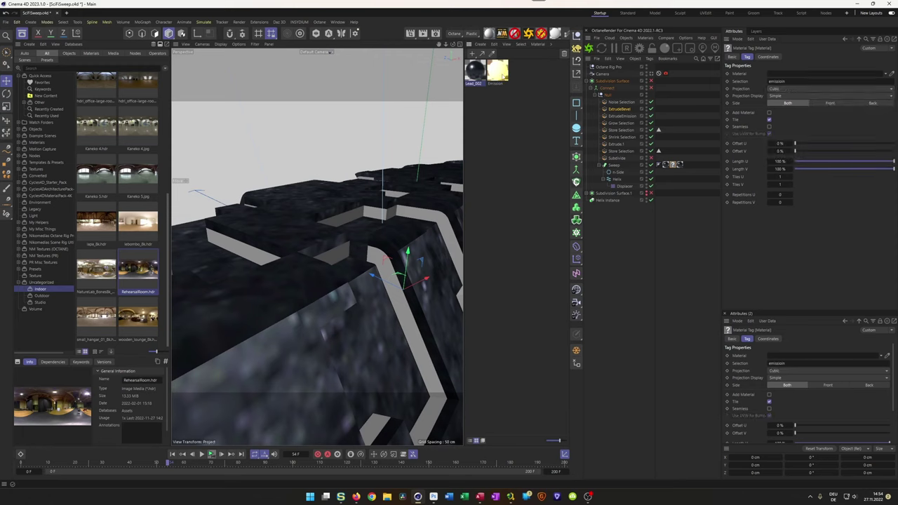
drag(765, 73, 776, 76)
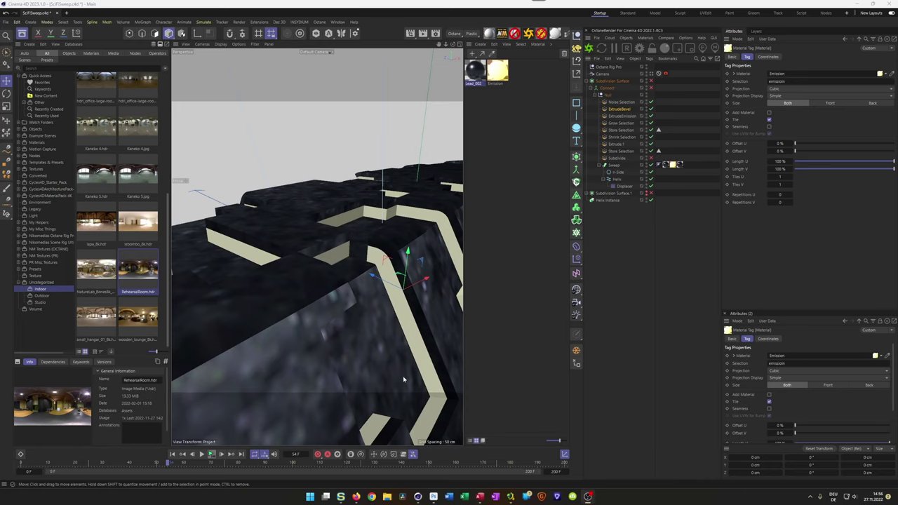
- Set the offset of the ExtrudeBevel deformer to 1 cm
scroll(382, 283, up, 6)
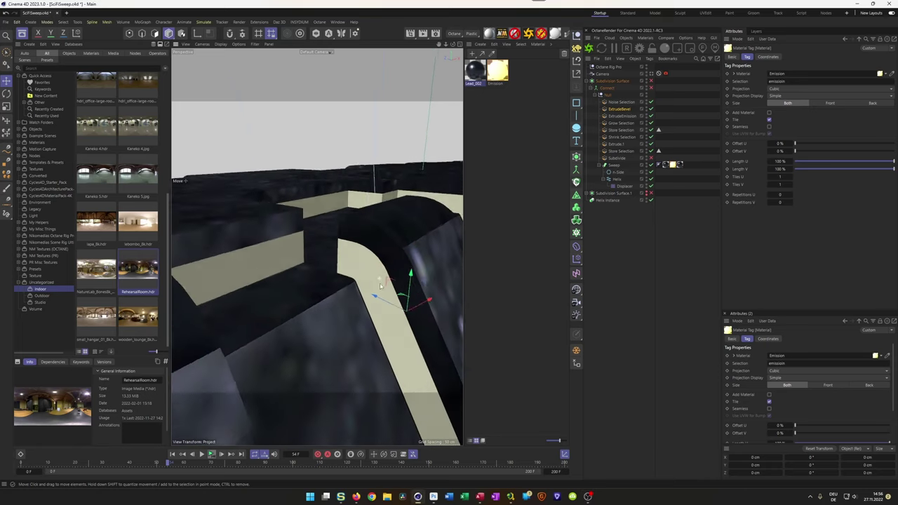
click(617, 109)
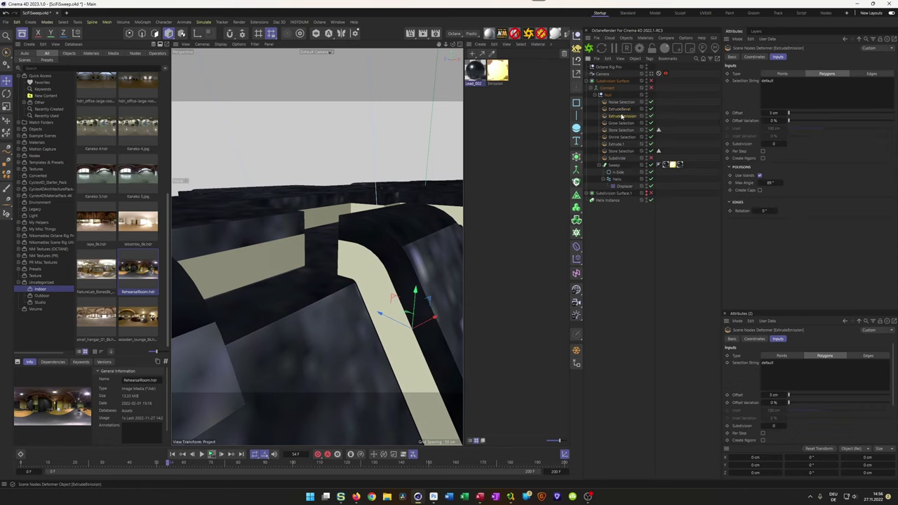
double_click(777, 113)
text(11)
key(Return)
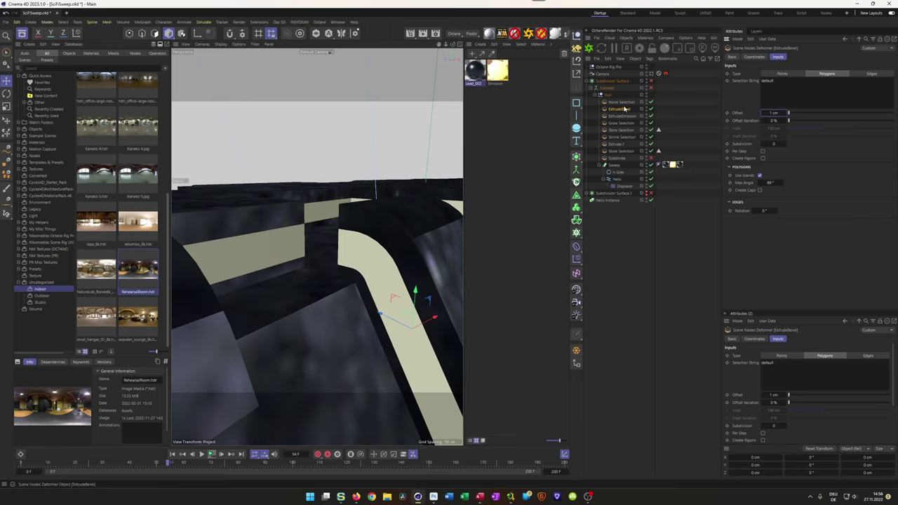
- Set the offset of the ExtrudeEmission deformer to 1 cm
click(623, 116)
double_click(777, 113)
key(BackSpace)
text(1)
key(Return)
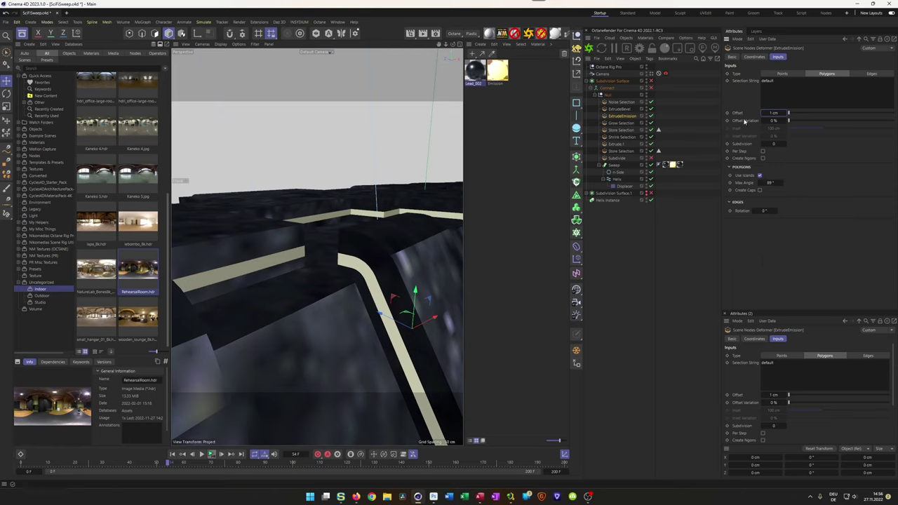
- Set the ExtrudeBevel deformer's offset to 2 cm and check the emissive strips along the sweep
click(621, 110)
click(774, 112)
text(2)
key(Return)
scroll(244, 267, down, 8)
scroll(245, 267, up, 1)
mouse_move(245, 267)
alt+mouse_down()
mouse_move(225, 269)
mouse_move(271, 248)
alt+mouse_up()
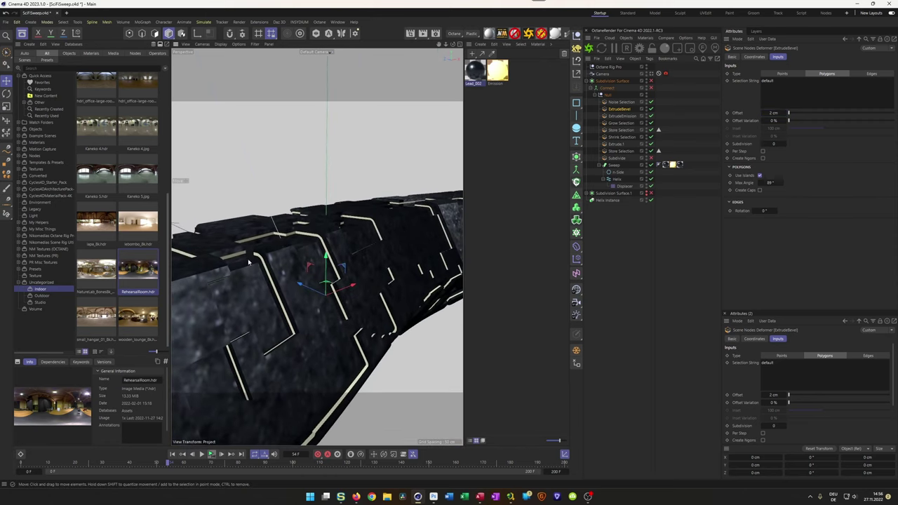
scroll(271, 247, up, 4)
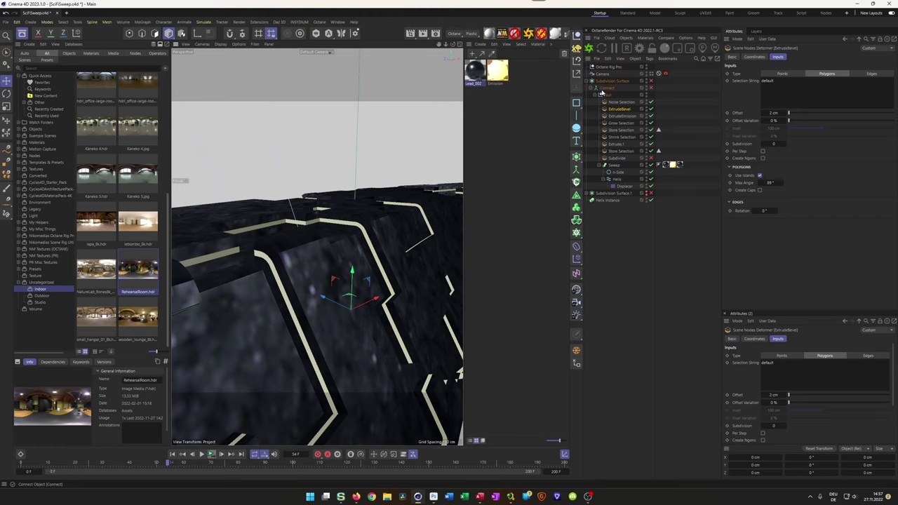
- Enable the Connect object and create a baked copy of it with Current State to Object
click(612, 88)
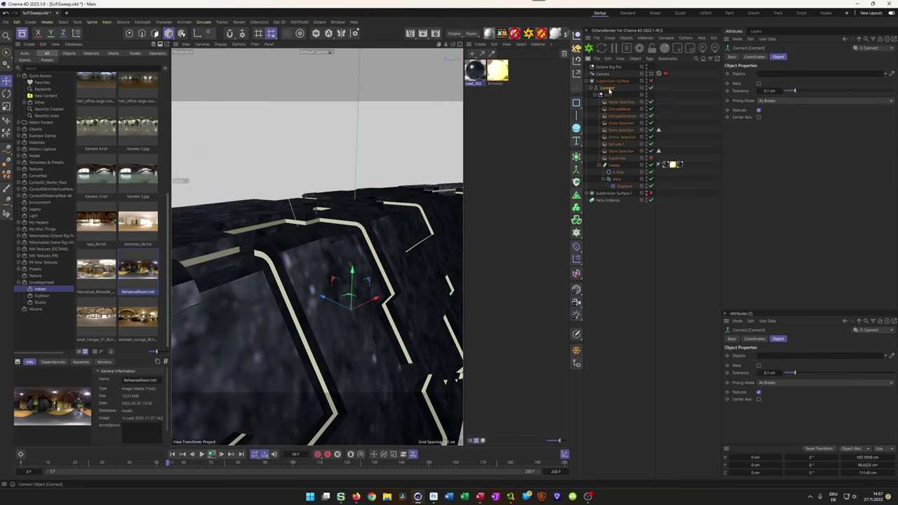
click(575, 349)
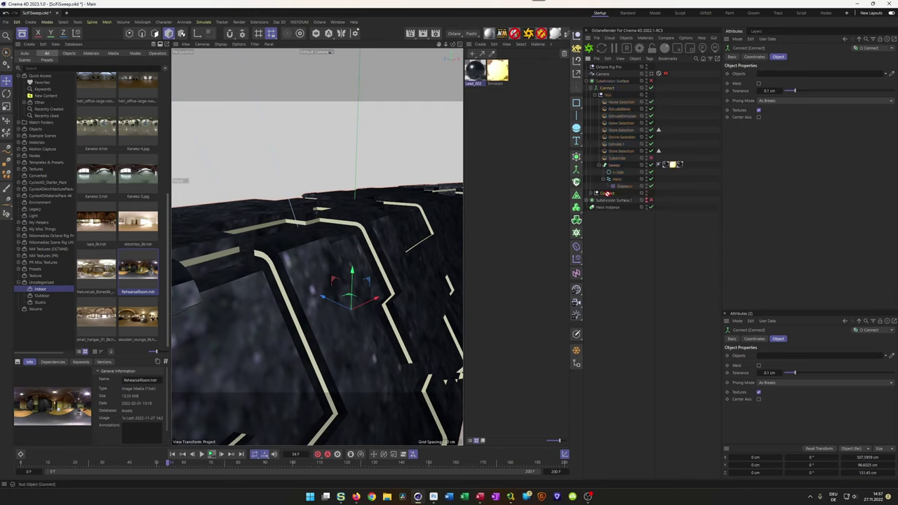
- Move the baked Sweep out of the copied Connect group to the hierarchy's root and delete the leftover Connect null
click(587, 207)
drag(602, 215, 601, 227)
click(601, 208)
key(Delete)
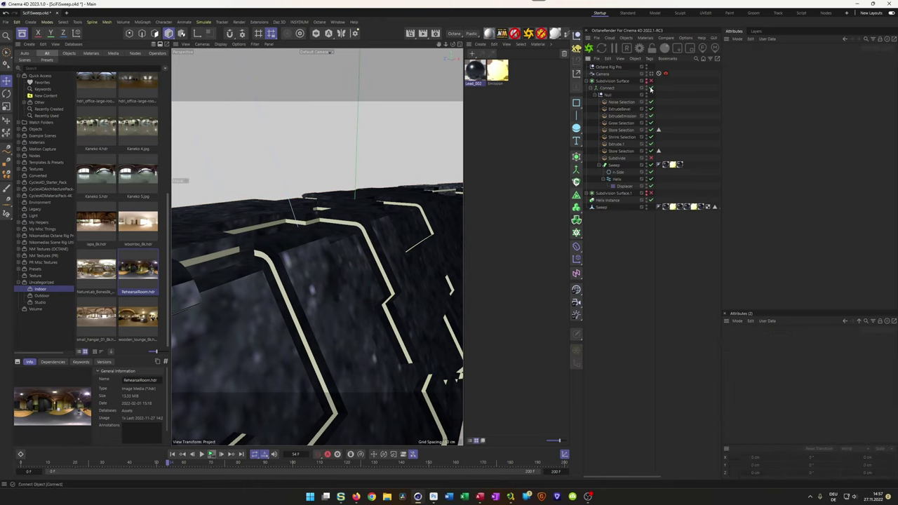
click(586, 81)
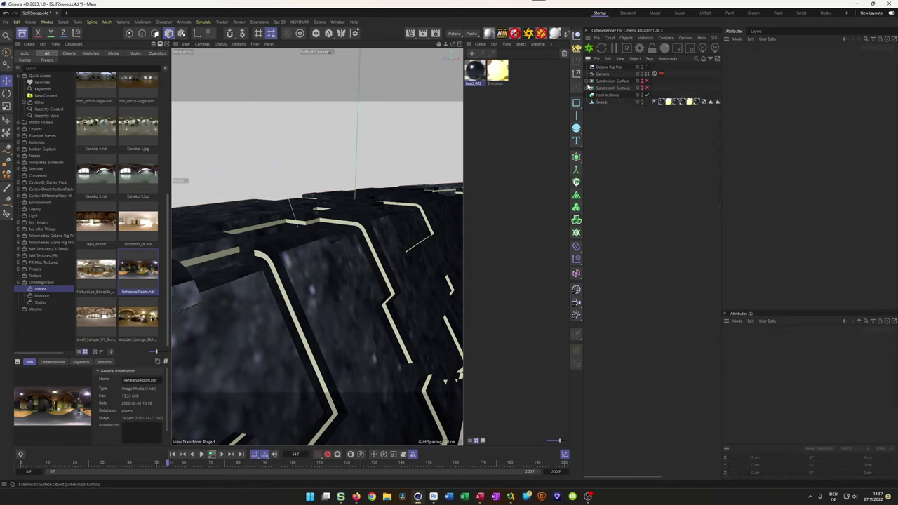
- Delete the redundant material tags and polygon selection tags from the baked Sweep object
click(662, 102)
shift+click(697, 102)
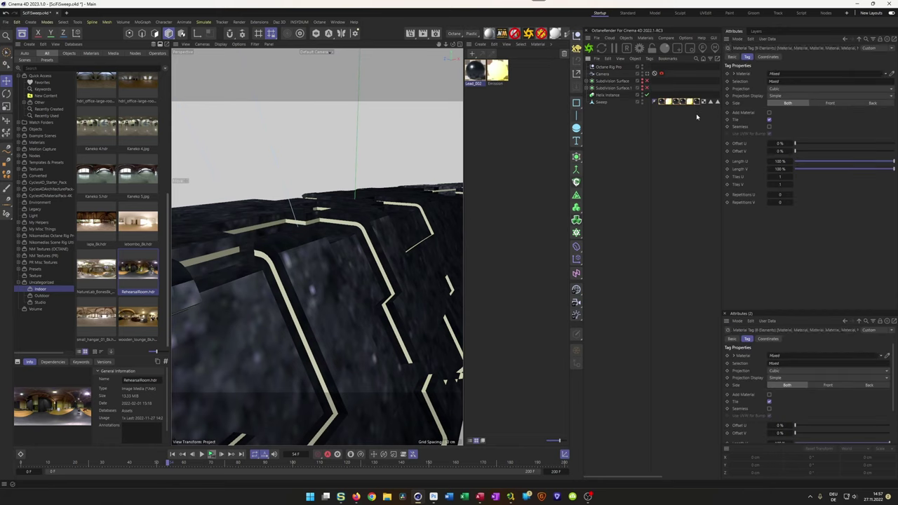
click(696, 117)
click(668, 101)
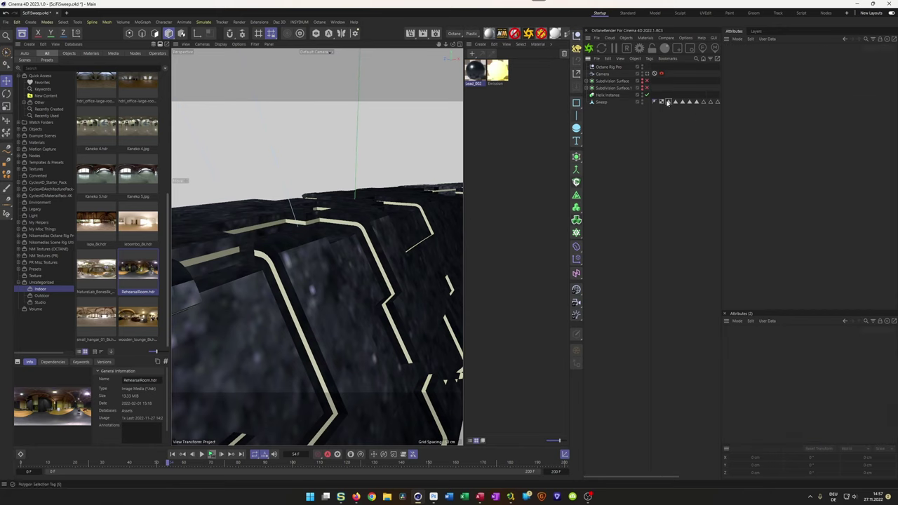
drag(661, 478, 707, 471)
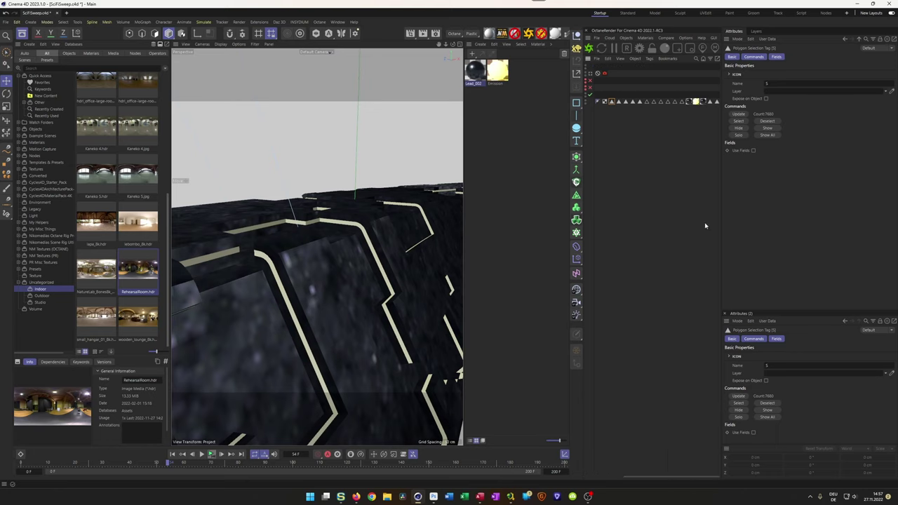
shift+click(682, 101)
click(685, 165)
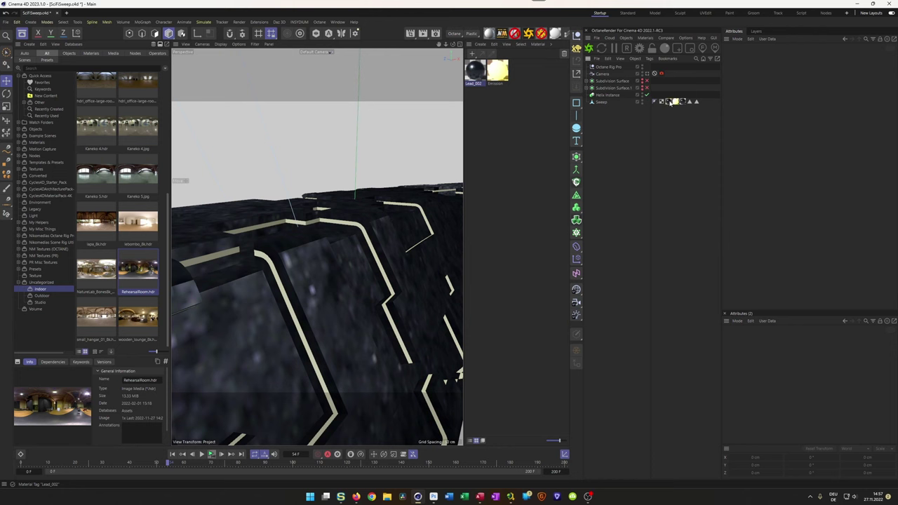
click(671, 102)
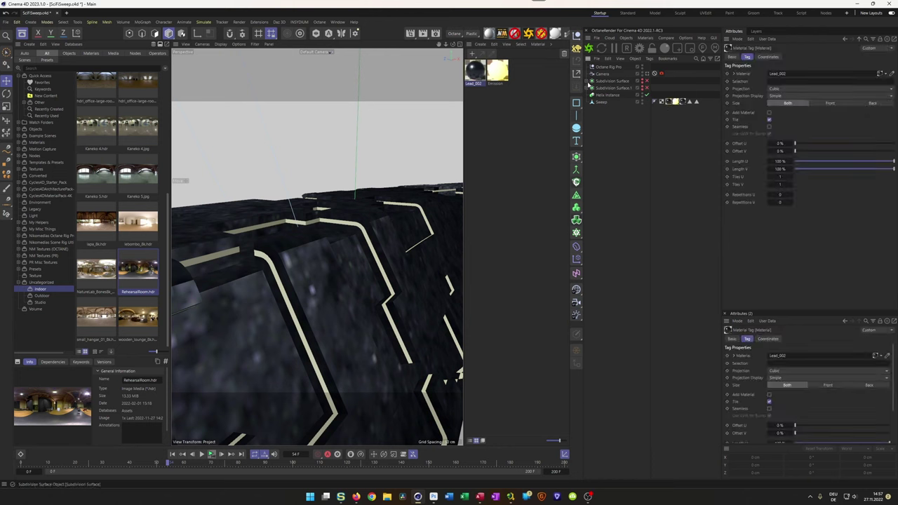
- Copy the Spline Wrap deformer from the Subdivision Surface.1 hierarchy and place it under the baked Sweep
click(586, 88)
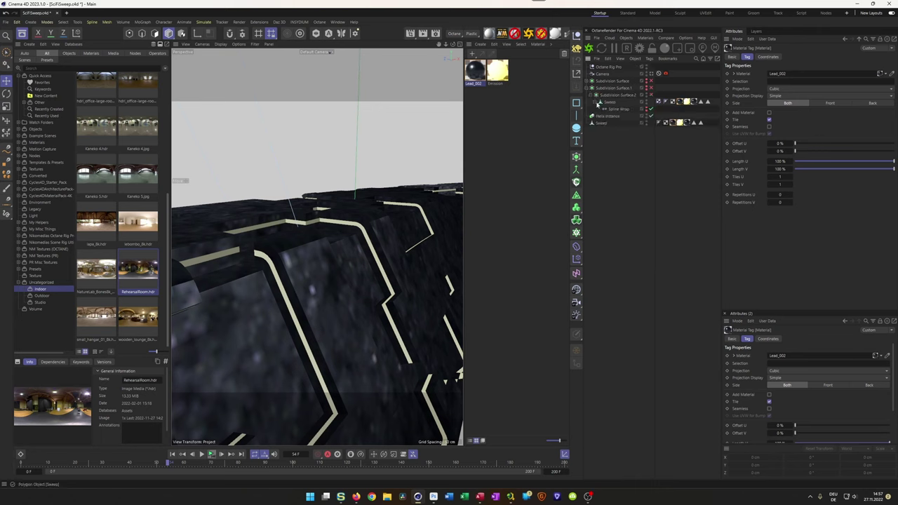
drag(616, 111, 603, 126)
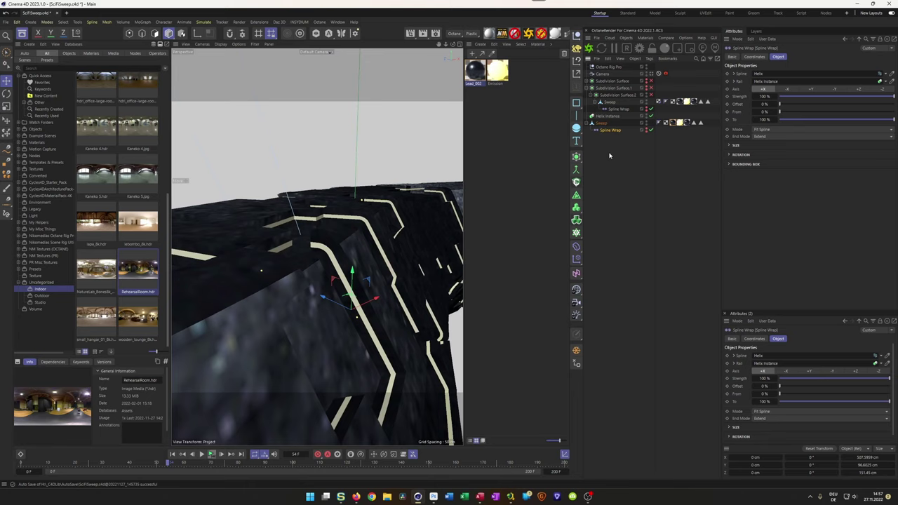
click(588, 94)
key(Delete)
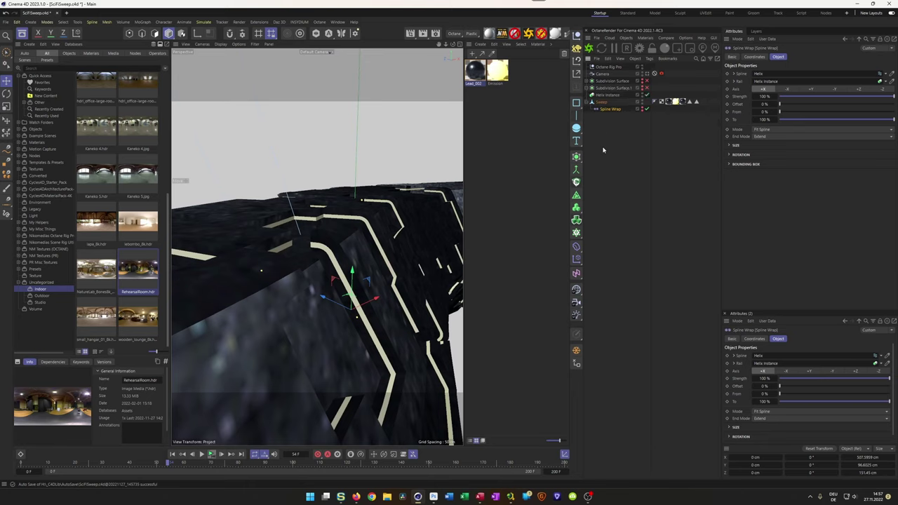
- Play the animation to check the spline-wrapped Sweep, and switch the viewport to the scene's Camera
alt+right_drag(331, 287, 284, 301)
alt+drag(319, 281, 333, 210)
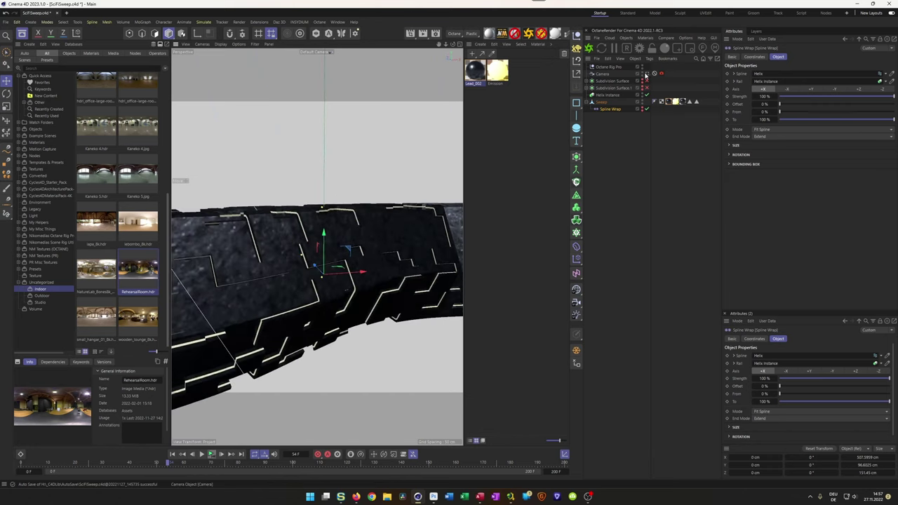
alt+drag(344, 263, 315, 242)
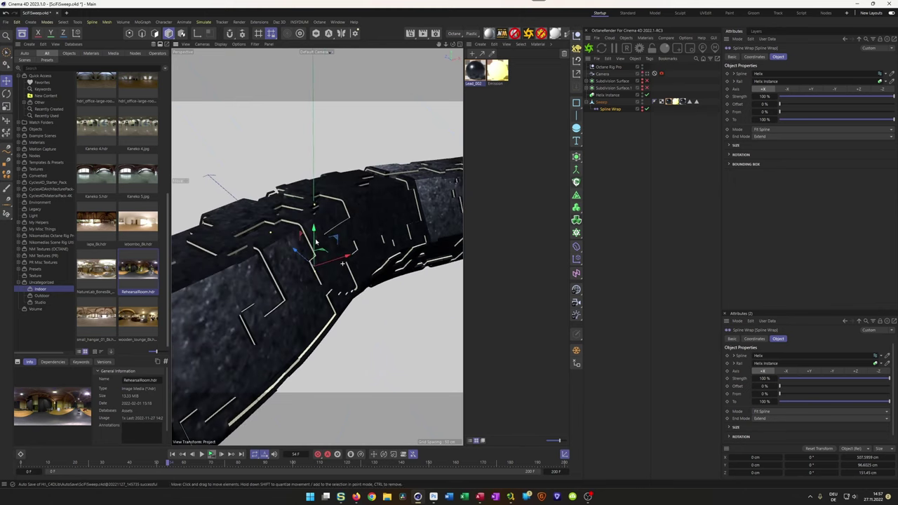
click(202, 454)
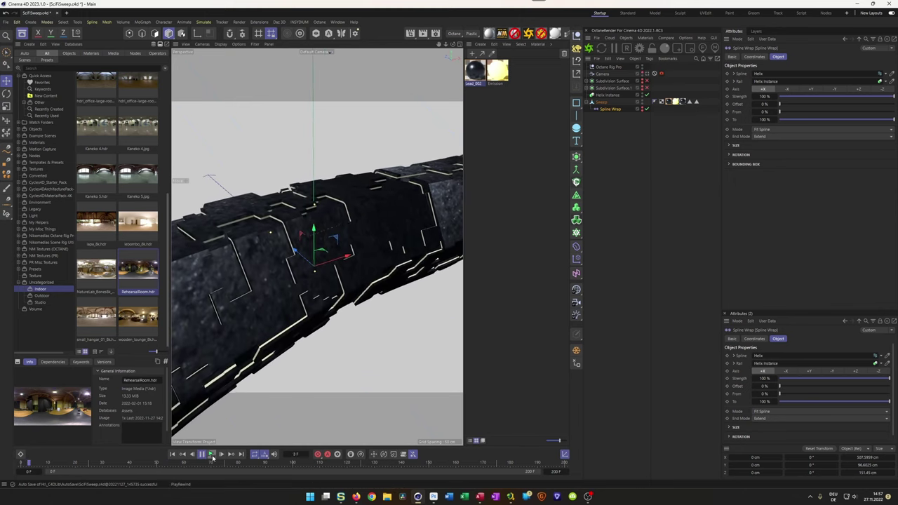
click(212, 456)
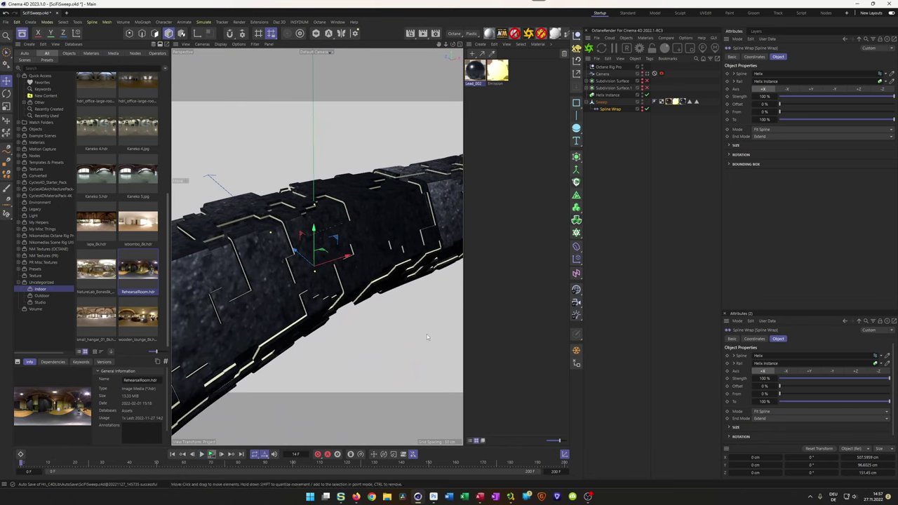
click(646, 73)
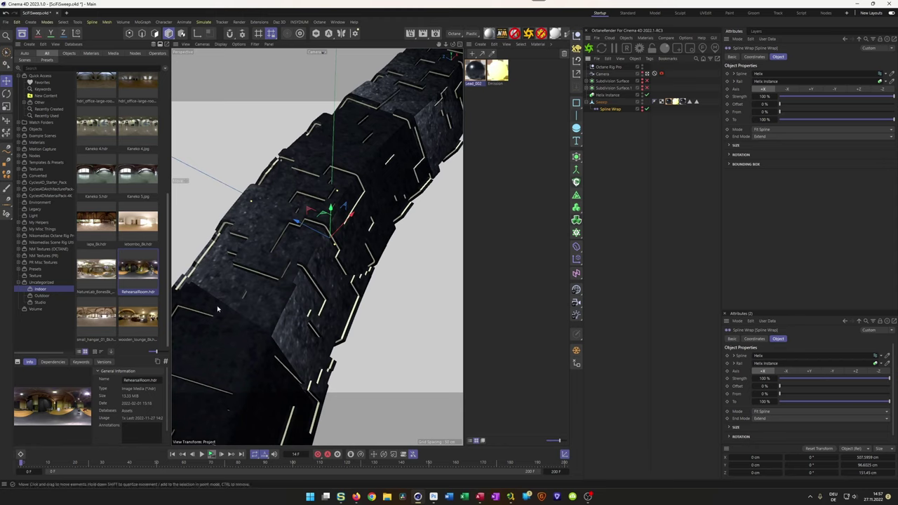
- Nest the baked Sweep inside a new Subdivision Surface and play back the smoothed animation
click(602, 104)
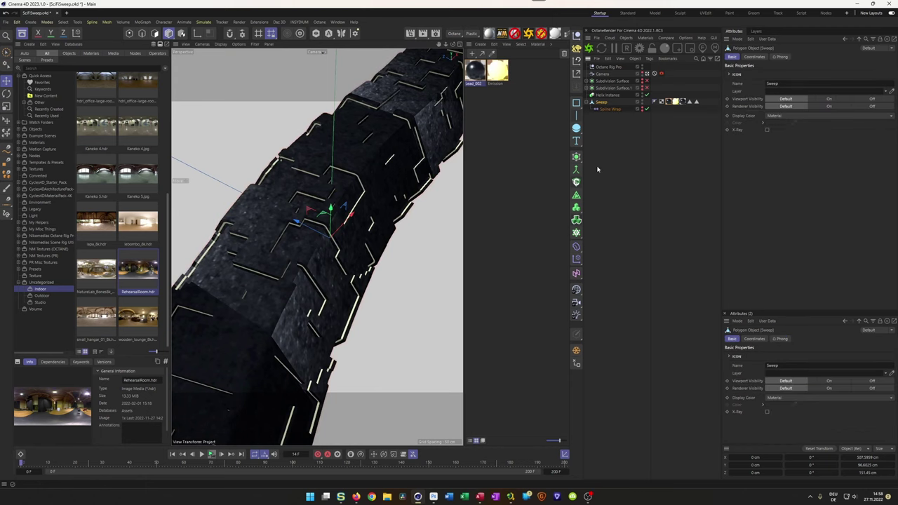
alt+click(576, 157)
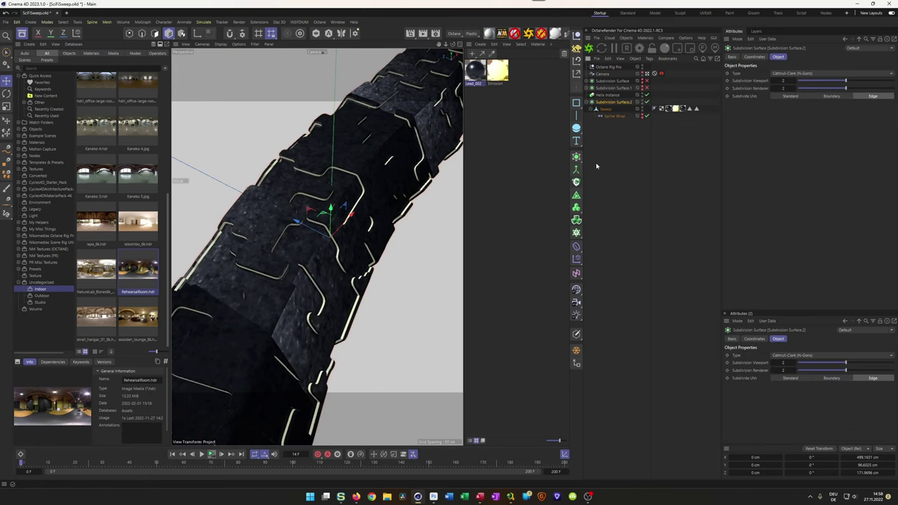
click(643, 88)
click(643, 91)
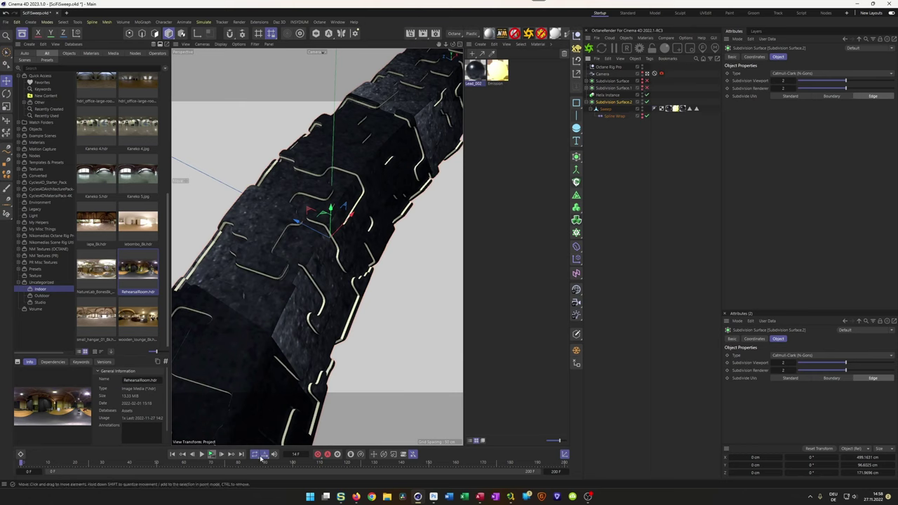
click(210, 454)
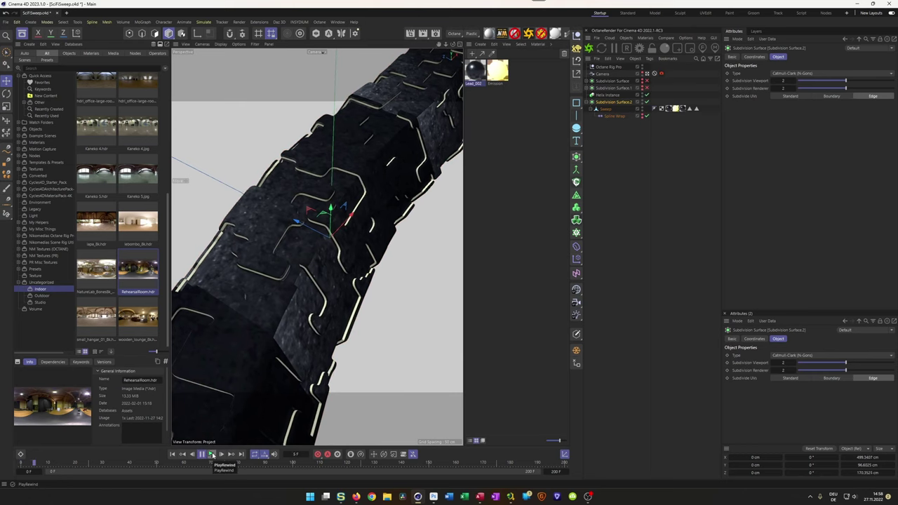
click(211, 454)
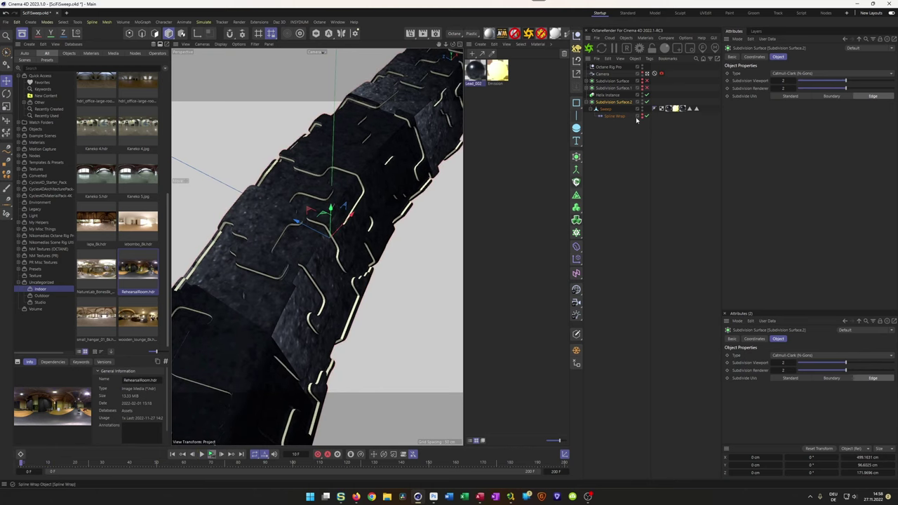
- Add a Pin Material tag to the baked Sweep and play the animation to check the texture
right_click(606, 106)
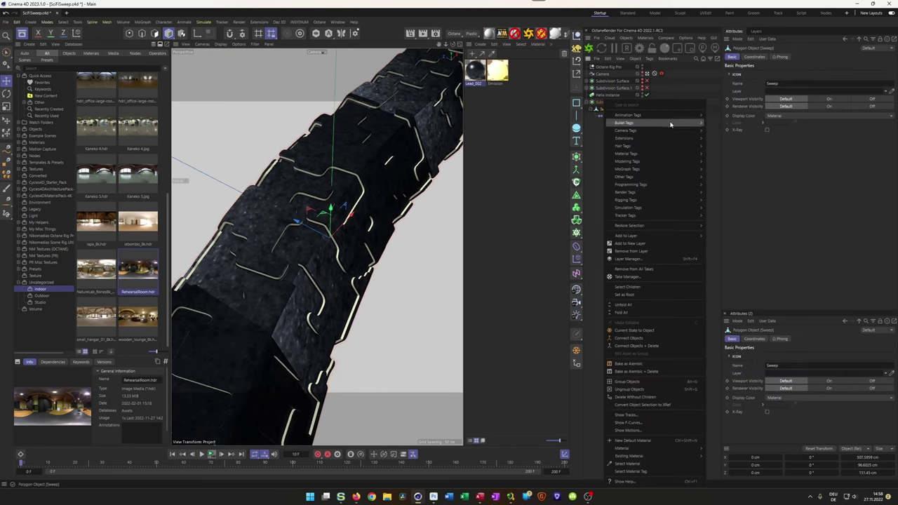
mouse_move(669, 154)
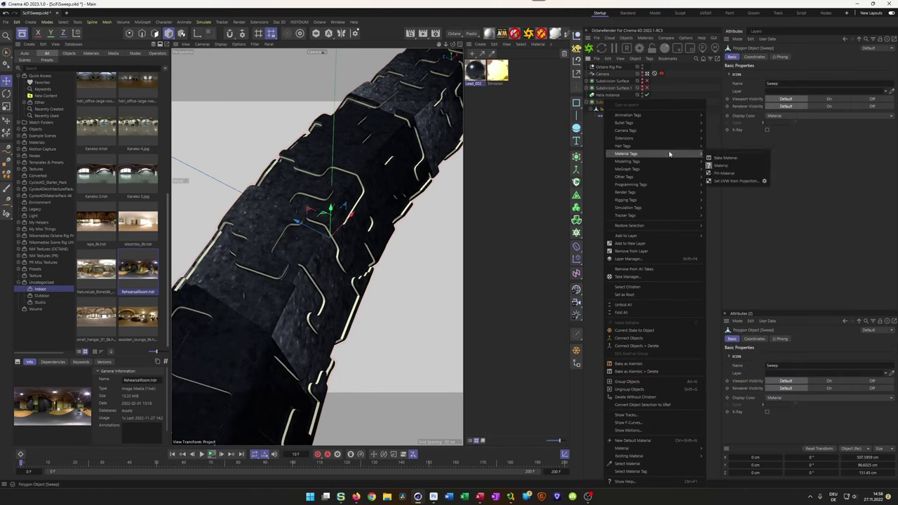
click(725, 173)
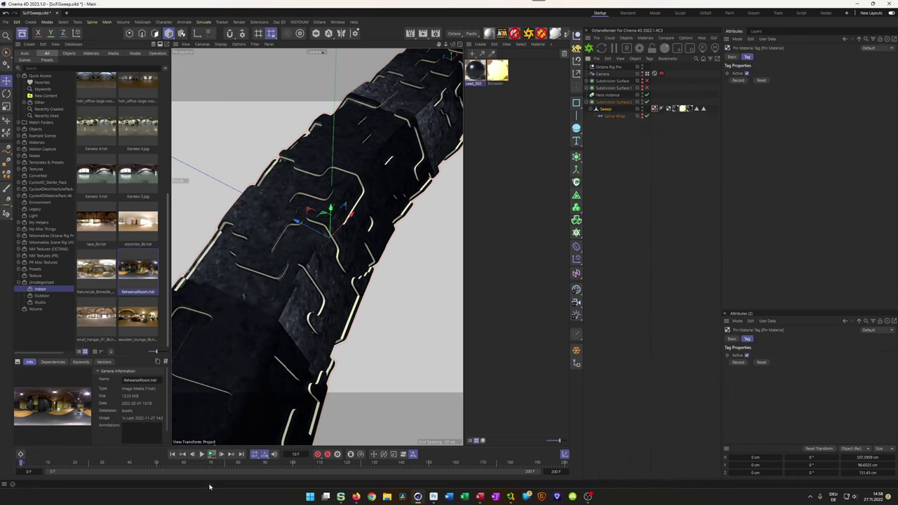
click(210, 454)
click(211, 457)
- Examine the disabled Subdivision Surface hierarchies and their Spline Wrap, and replay the animation of the baked Sweep
click(586, 102)
click(587, 102)
click(587, 87)
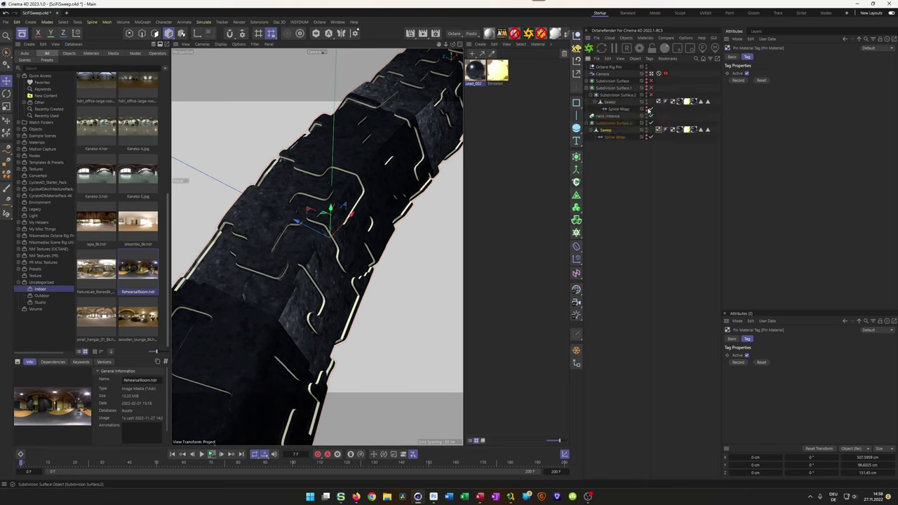
click(651, 110)
click(651, 110)
click(587, 87)
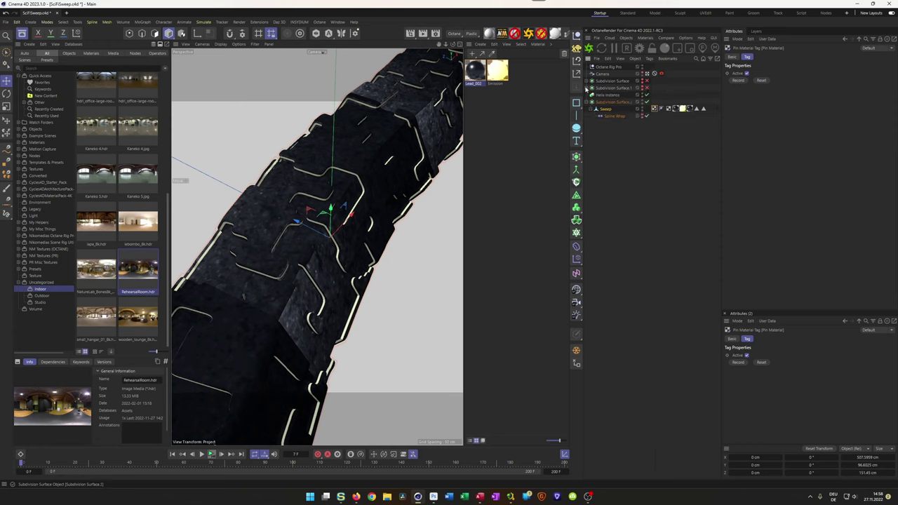
click(588, 81)
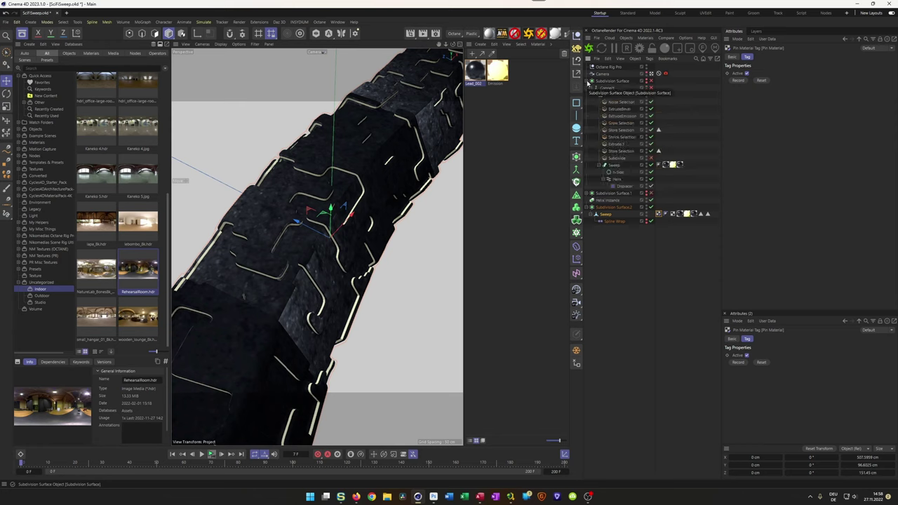
click(588, 81)
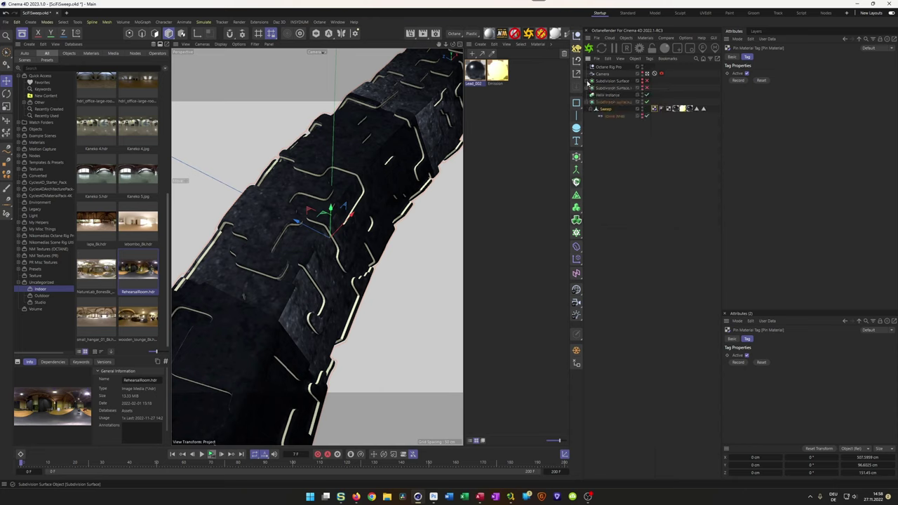
click(211, 453)
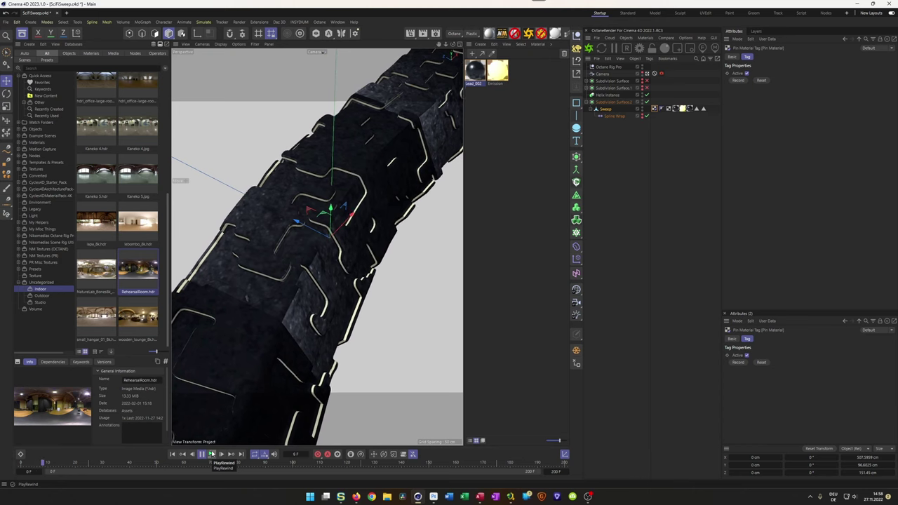
click(211, 454)
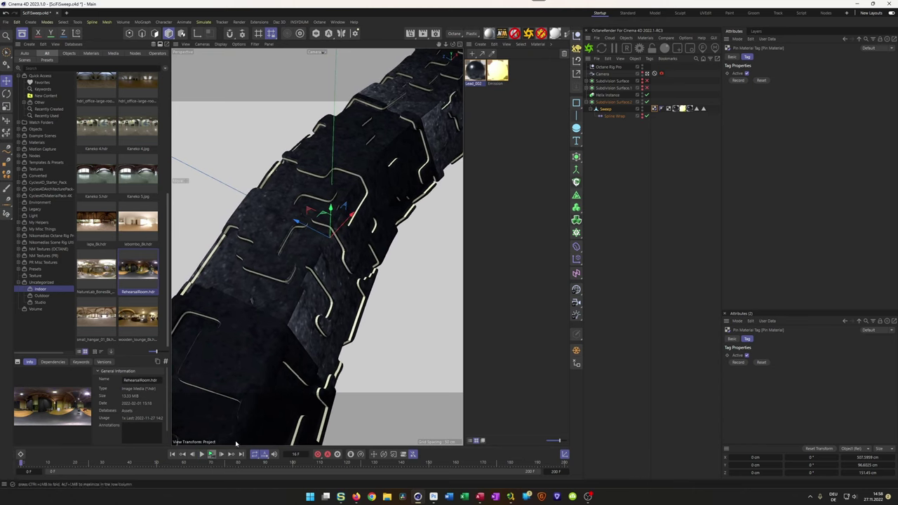
- Render the subdivided sweep in the Octane Live Viewer beside the viewport, inspect the glowing strips, and close the viewer
click(589, 49)
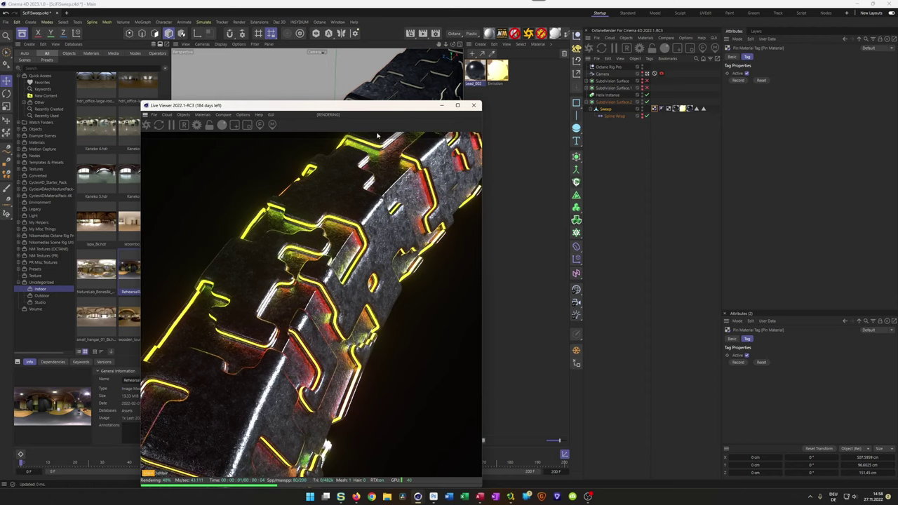
drag(379, 105, 677, 92)
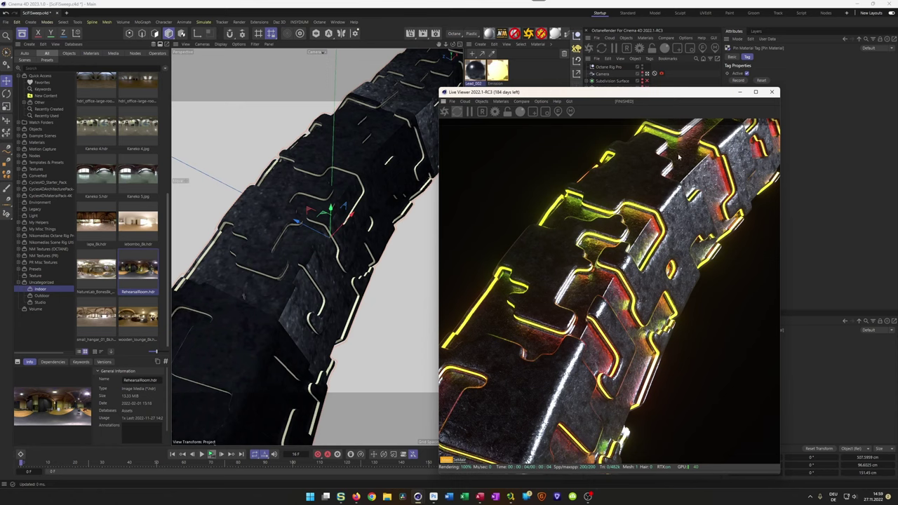
click(771, 92)
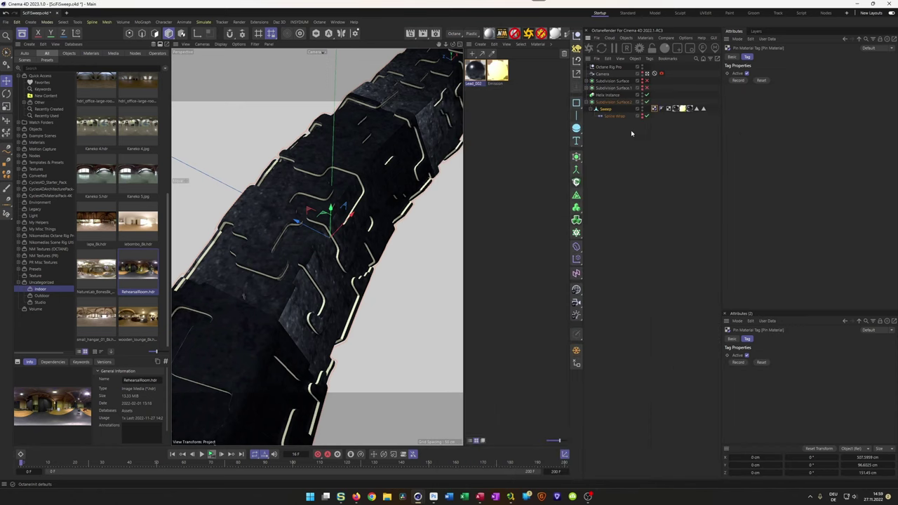
- Copy the original procedural Sweep with its n-Side and Helix splines from the Null group to the hierarchy's root
click(586, 82)
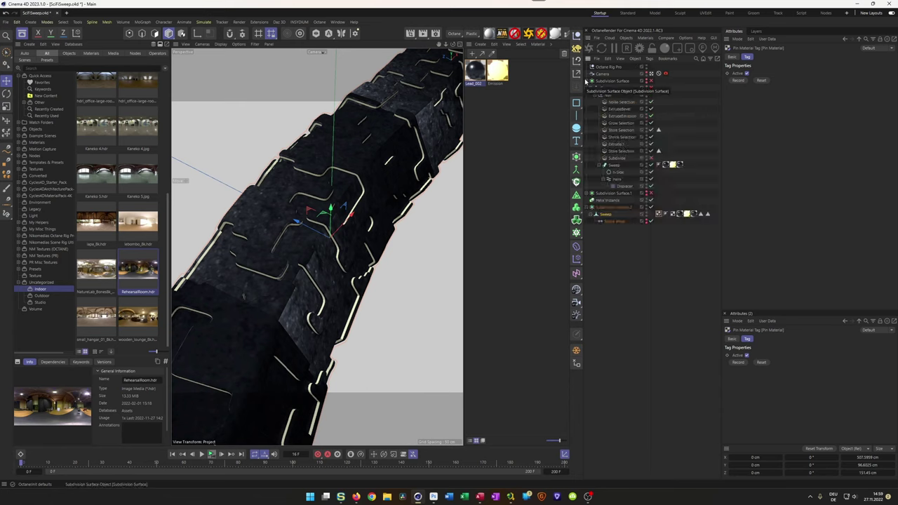
click(615, 165)
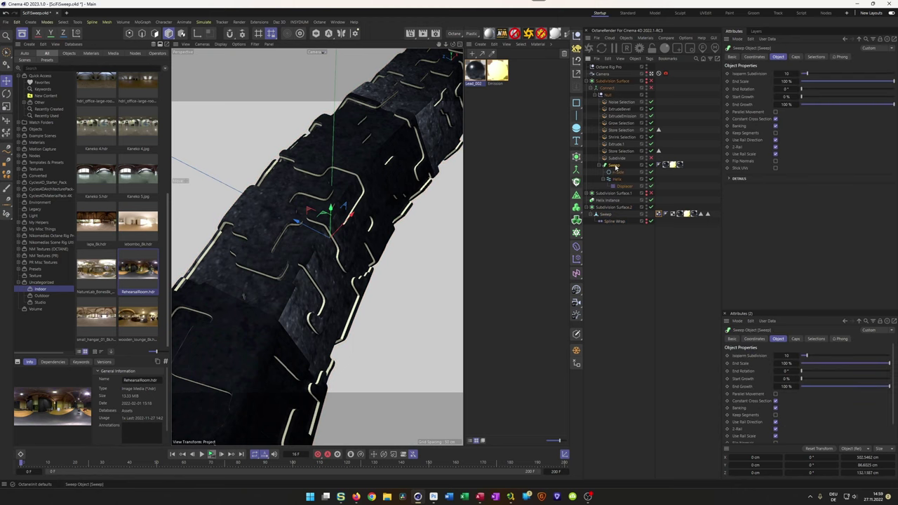
ctrl+drag(615, 167, 603, 266)
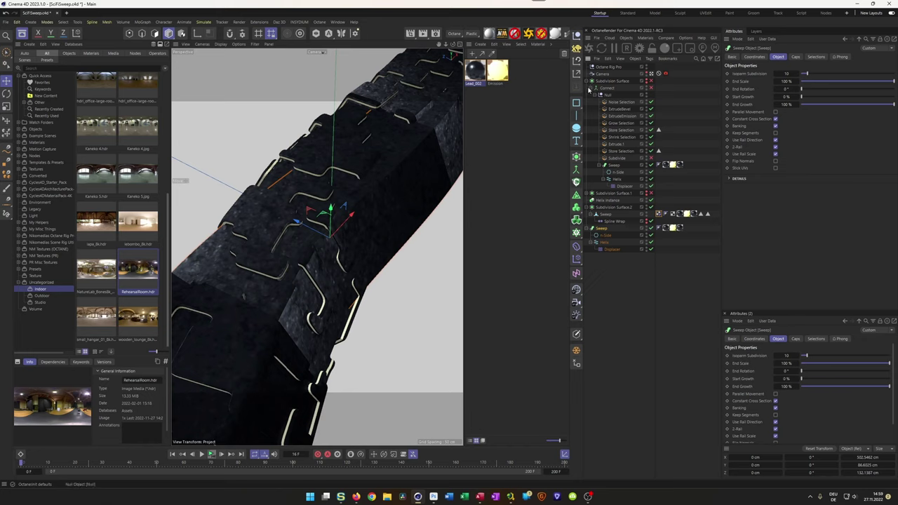
- Set the intermediate points of the copied Sweep's n-Side spline to Uniform
click(587, 81)
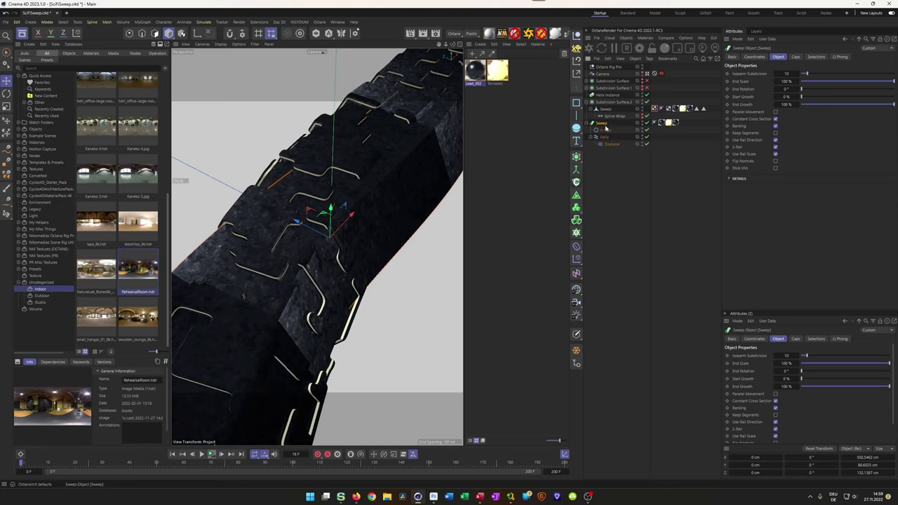
click(607, 131)
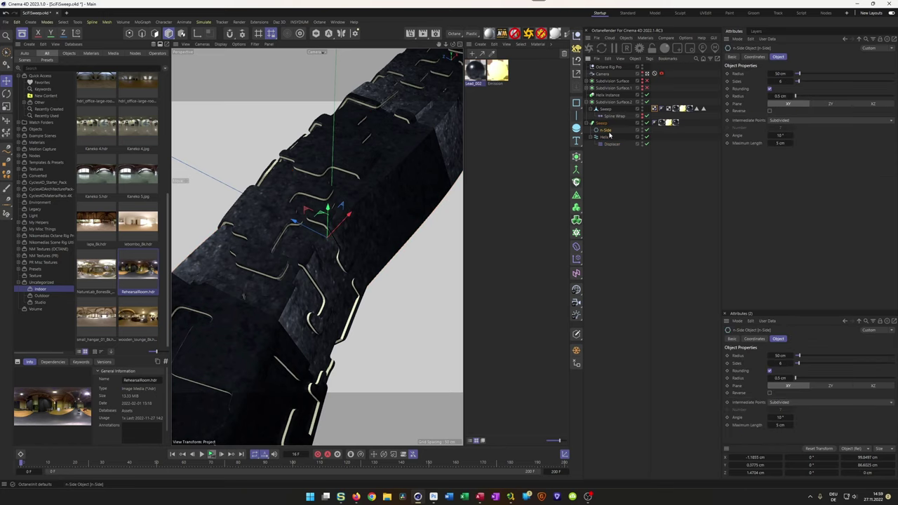
click(793, 120)
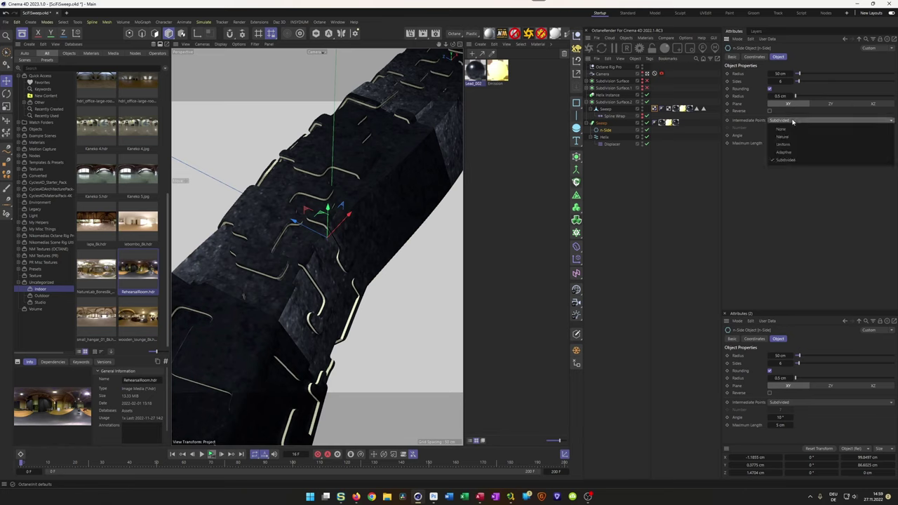
click(792, 142)
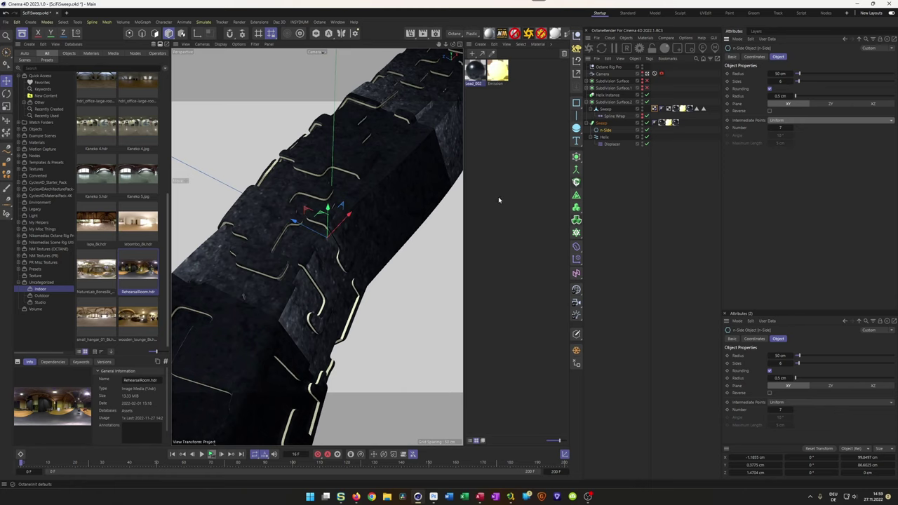
- Wrap the copied Sweep in an Atom Array with a sphere radius and cylinder radius of 0.5 cm
click(601, 125)
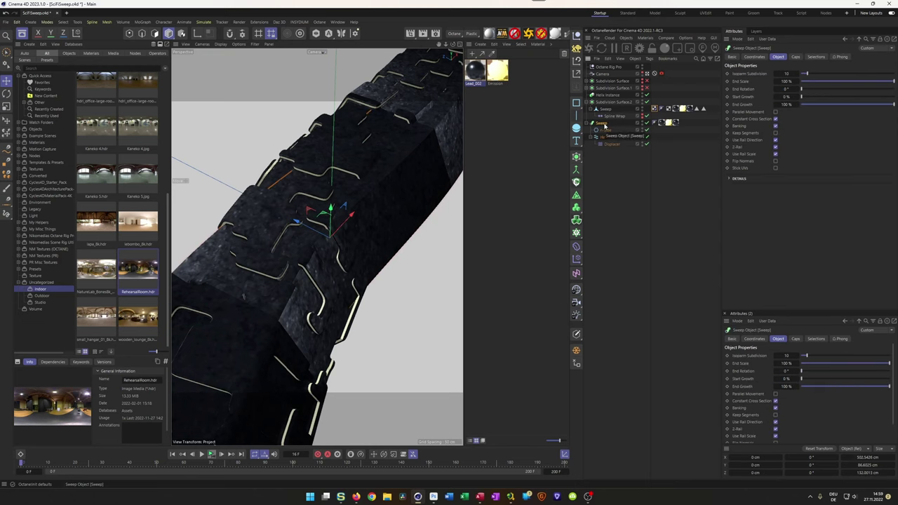
click(577, 233)
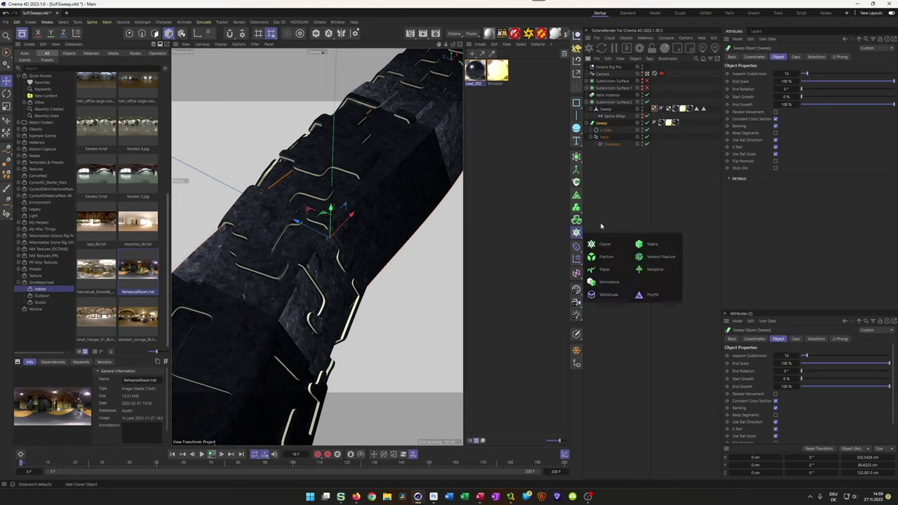
click(576, 157)
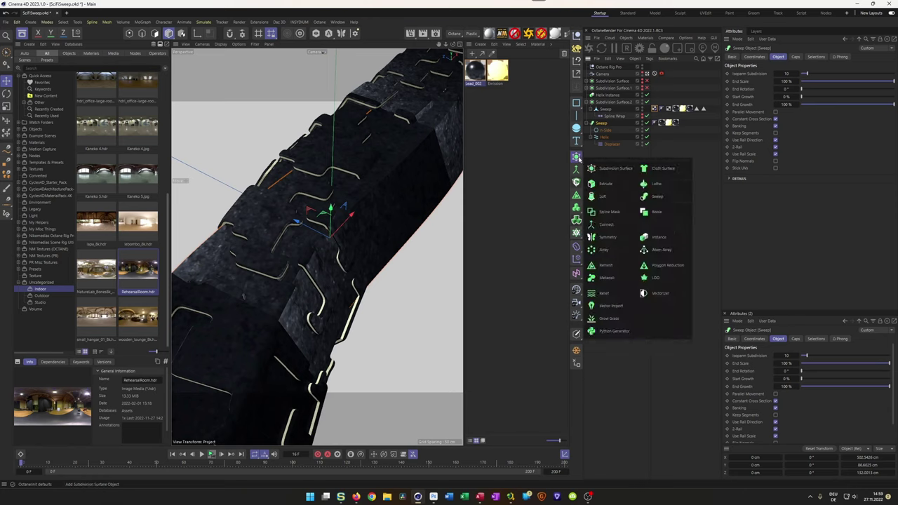
click(656, 250)
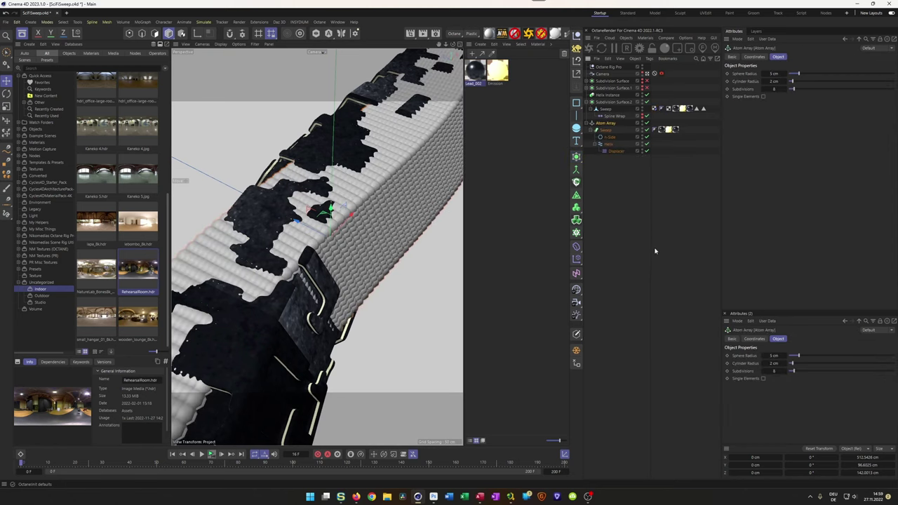
click(773, 74)
text(0.5)
key(Tab)
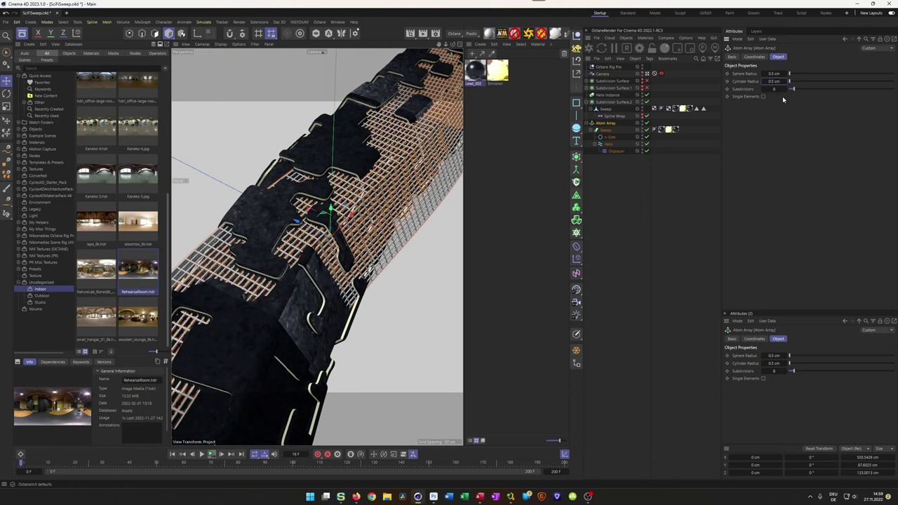
- Reduce the n-Side's intermediate point number to 4 and play the animation of the wireframe sweep
click(609, 138)
click(770, 129)
click(770, 129)
click(769, 129)
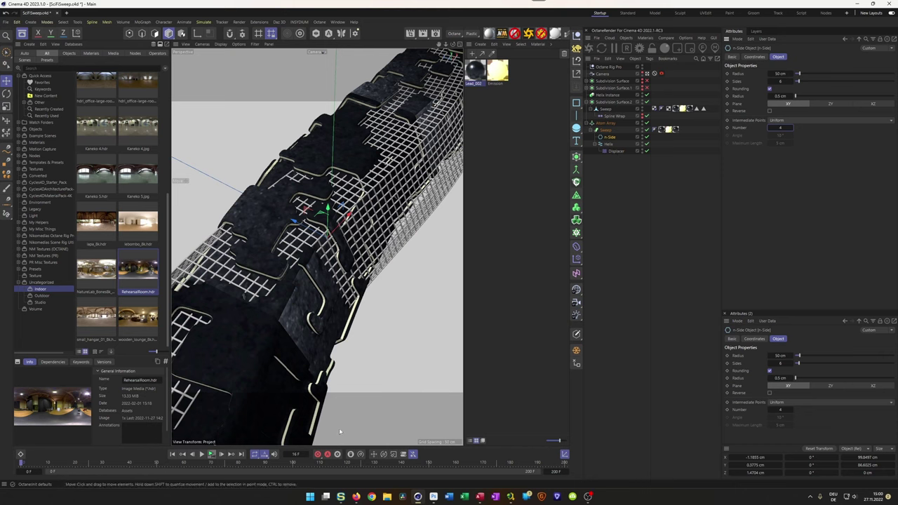
click(211, 455)
click(212, 455)
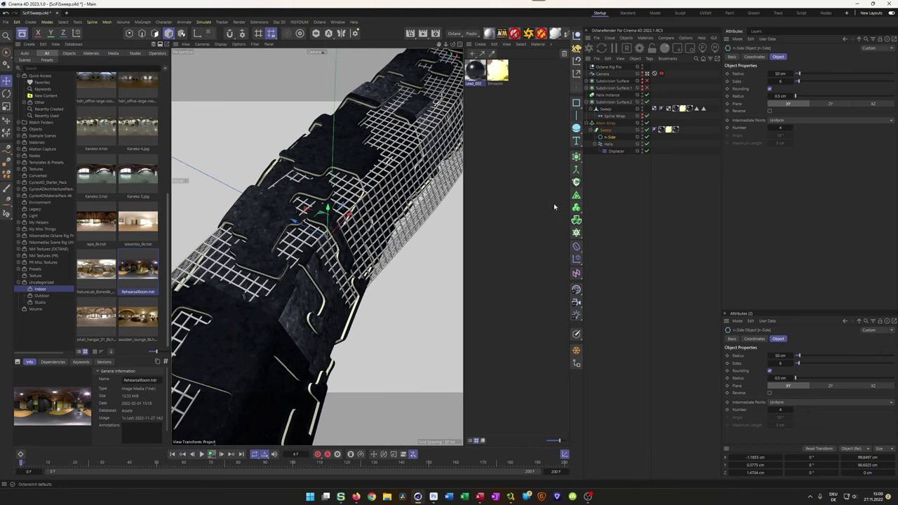
- Delete the Displacer from the copied Helix and disable the Displacer in the original procedural hierarchy
click(614, 152)
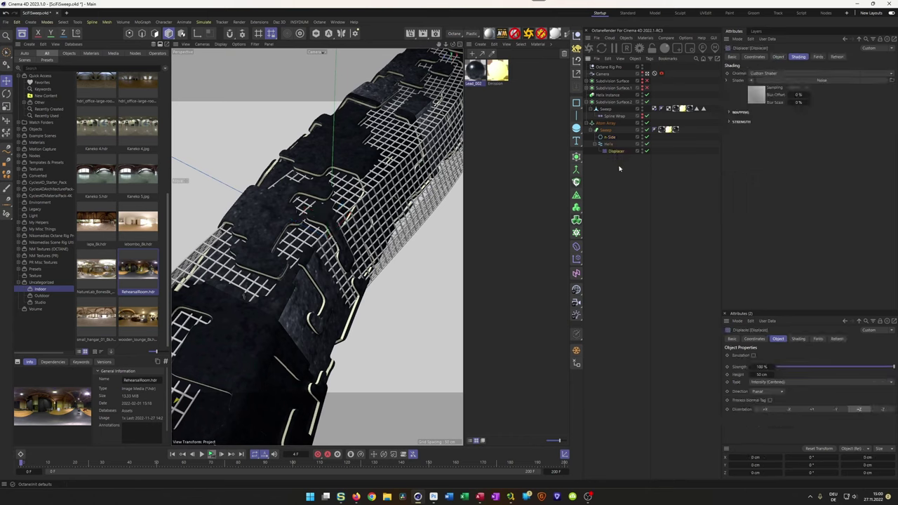
key(Delete)
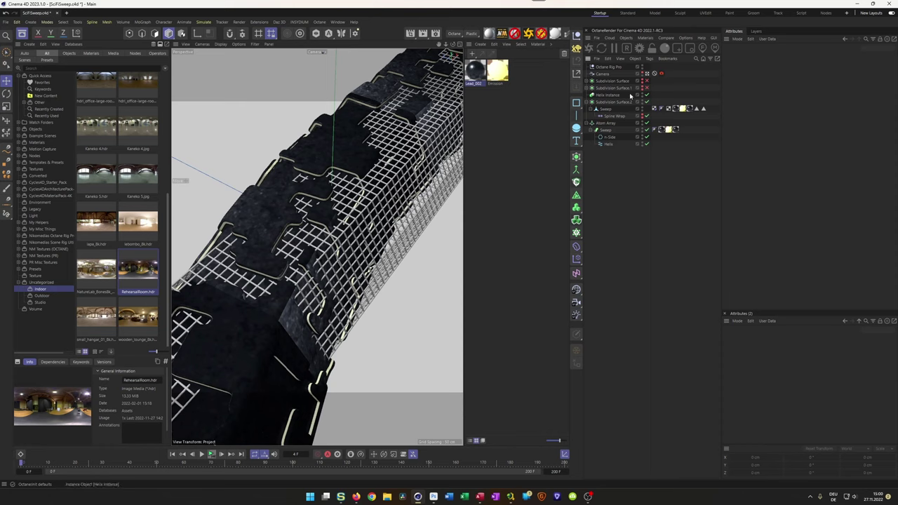
click(587, 88)
click(586, 88)
click(586, 82)
click(651, 187)
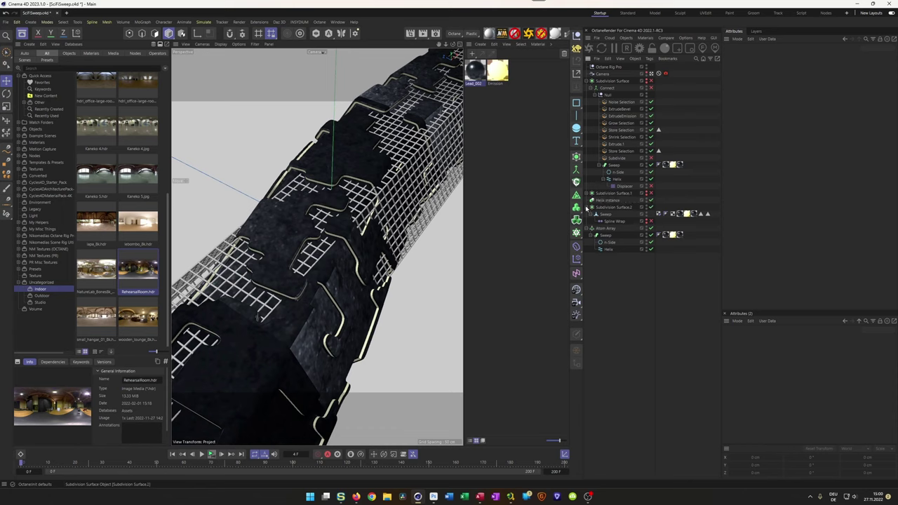
ctrl+drag(586, 207, 587, 195)
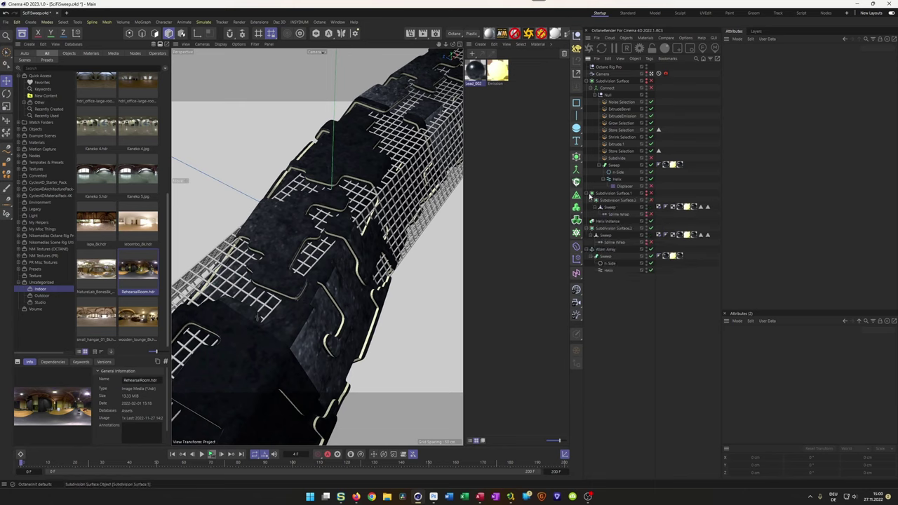
key(ctrl+z)
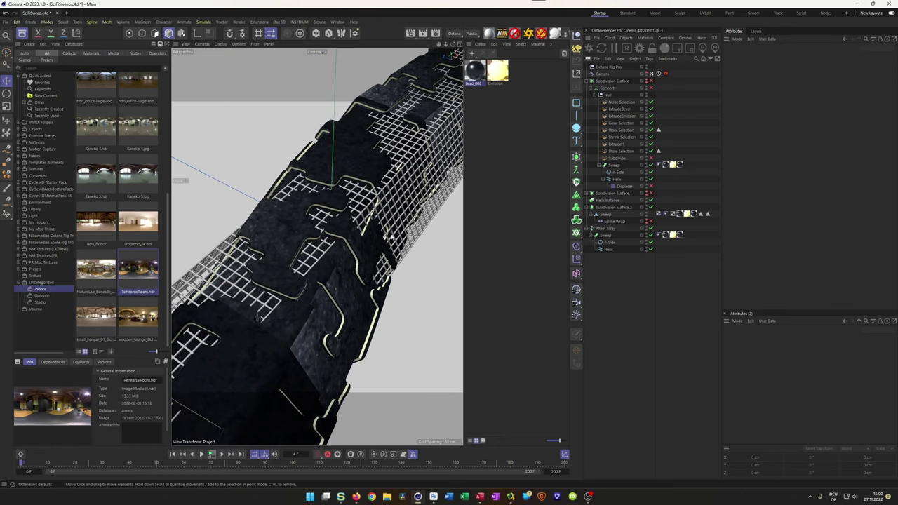
- Switch the viewport from the scene camera to the default camera and enable the Spline Wrap on the baked Sweep
click(652, 73)
scroll(320, 256, down, 3)
alt+drag(319, 256, 332, 286)
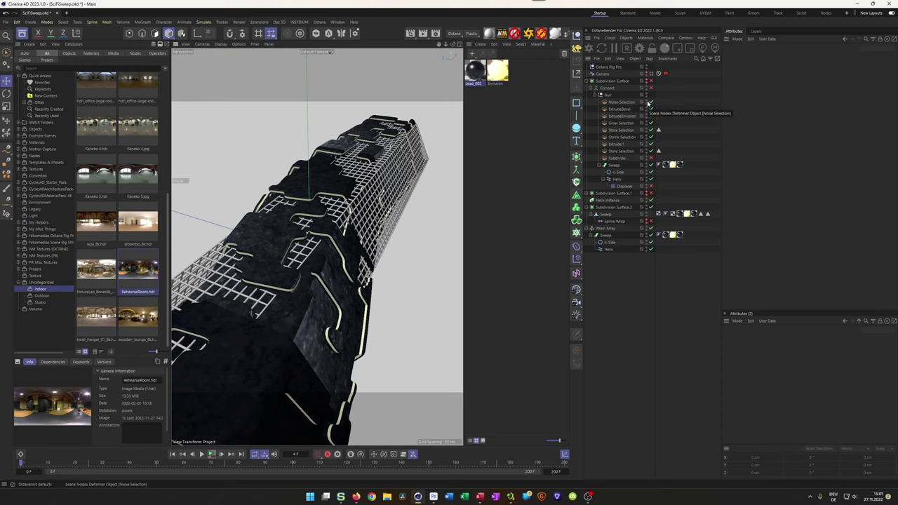
click(591, 81)
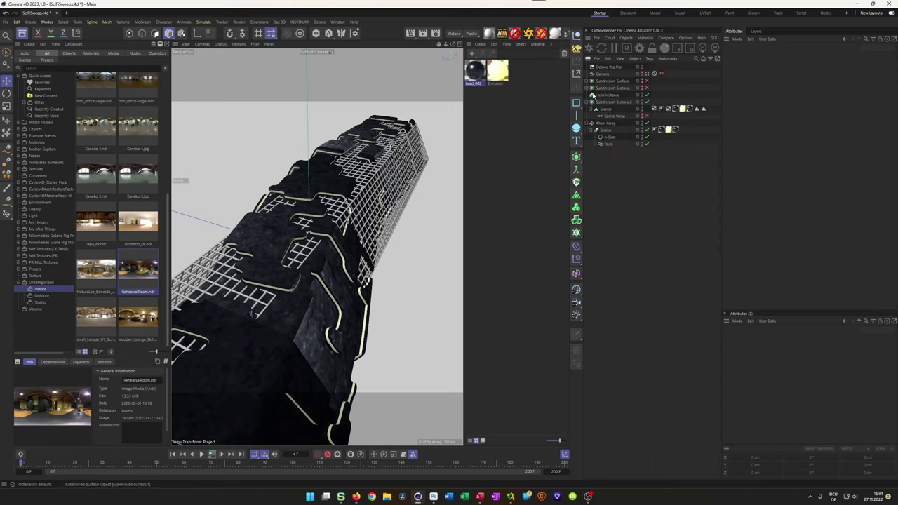
alt+drag(383, 199, 319, 199)
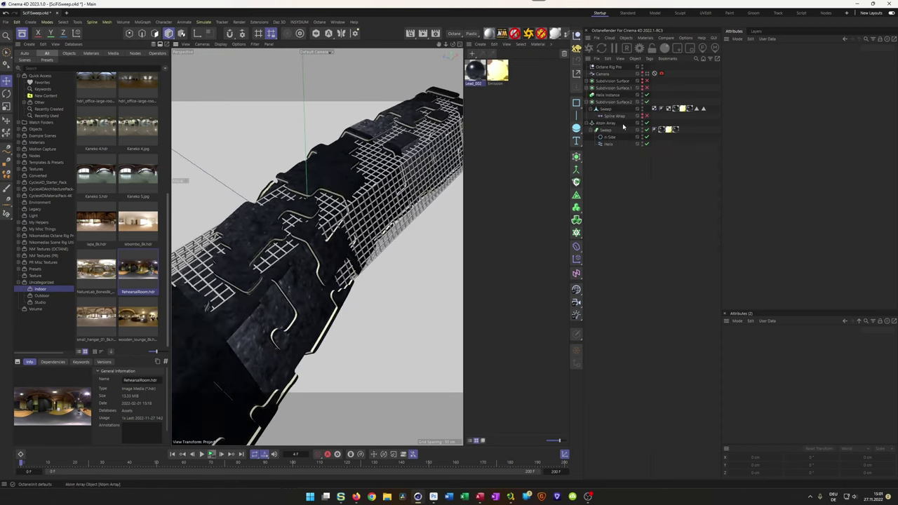
click(644, 102)
click(643, 102)
click(647, 117)
click(646, 117)
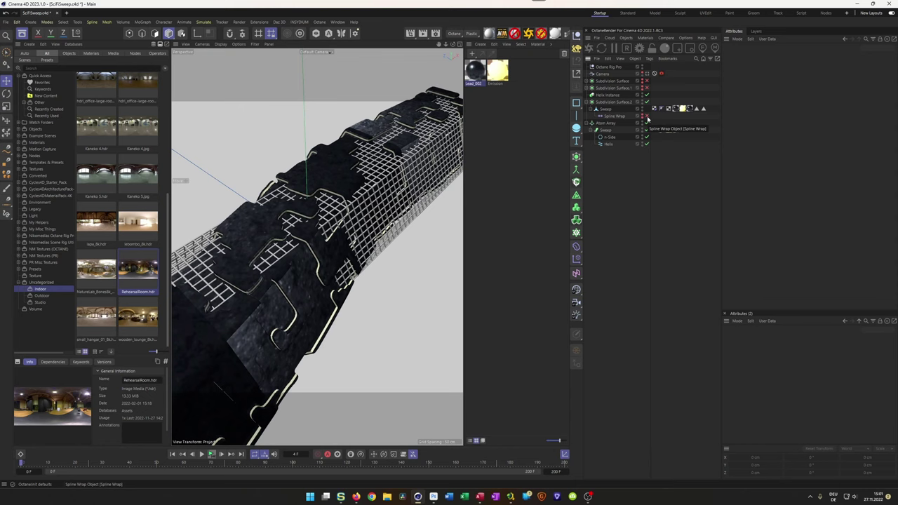
click(647, 116)
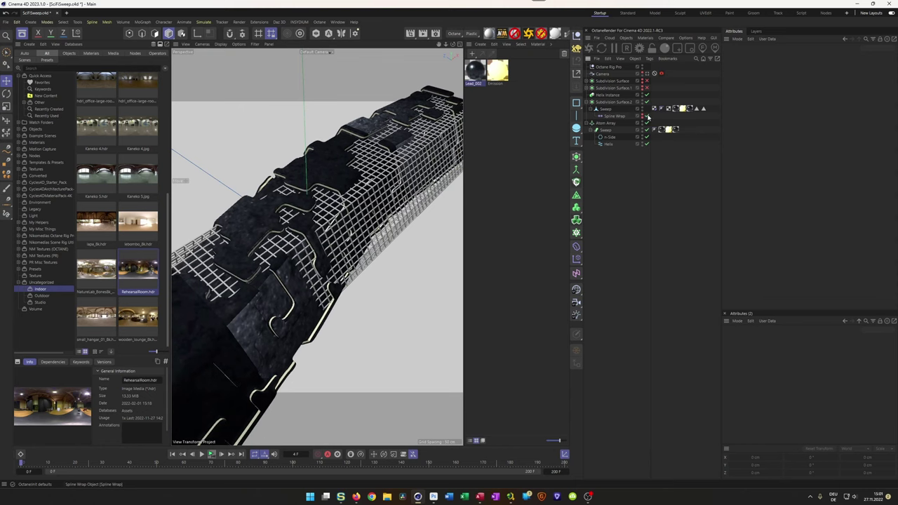
- Examine the nested Subdivision Surface hierarchies and toggle the original Helix's Displacer to compare, leaving it disabled
ctrl+drag(590, 88, 593, 94)
click(590, 95)
click(587, 81)
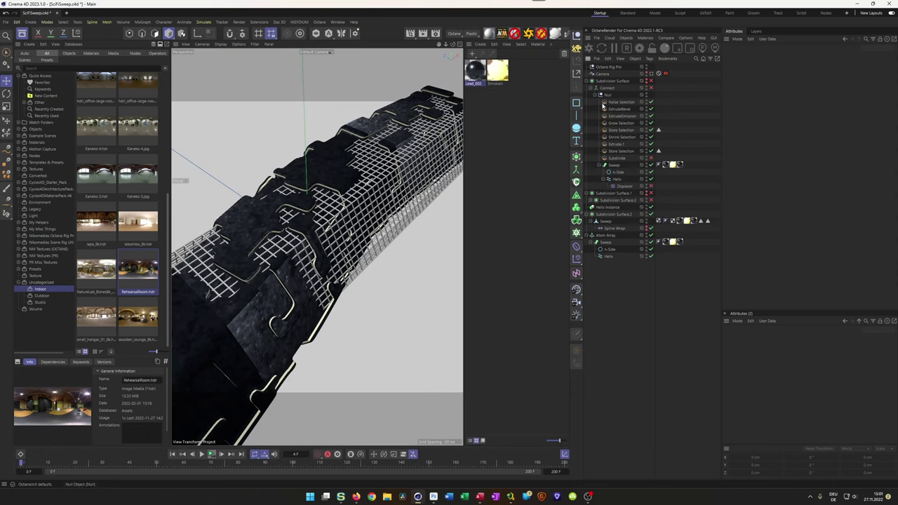
click(652, 187)
click(651, 187)
click(651, 187)
click(651, 186)
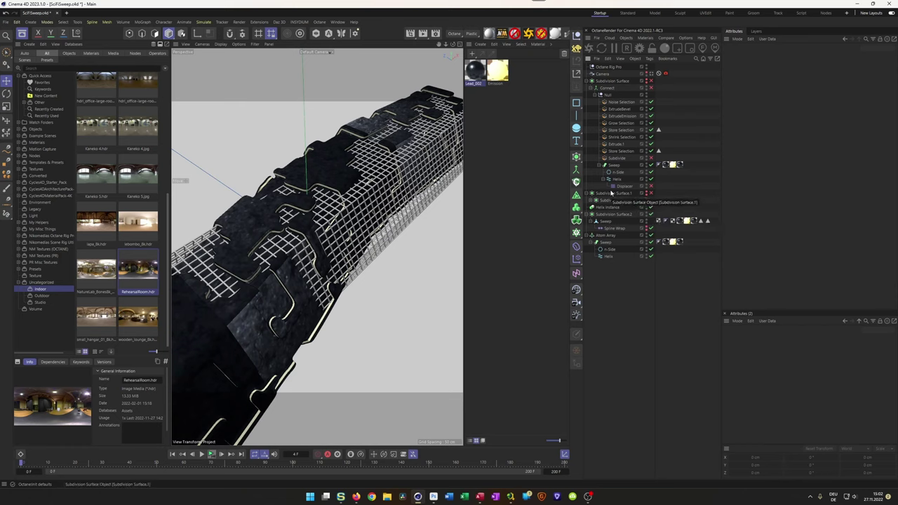
- Delete both baked Subdivision Surface hierarchies, the Helix Instance and the Atom Array, and make the original Subdivision Surface visible
drag(622, 309, 573, 195)
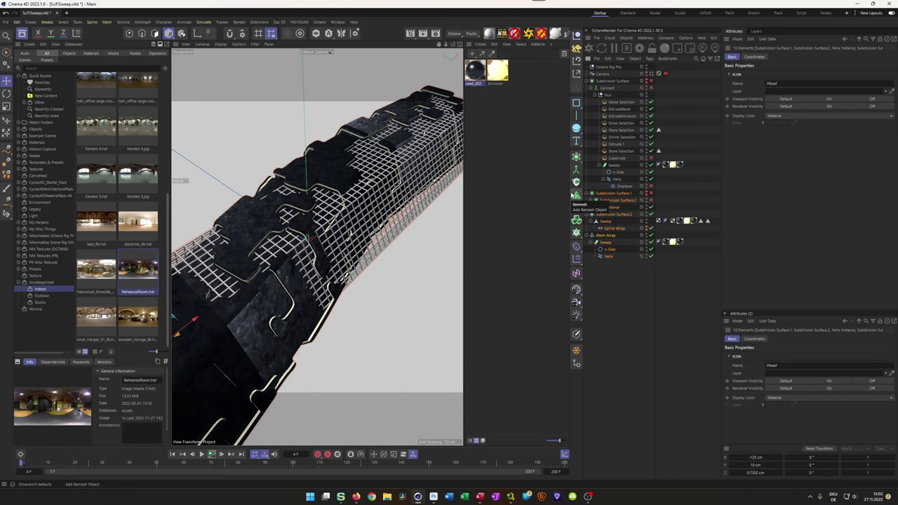
key(Delete)
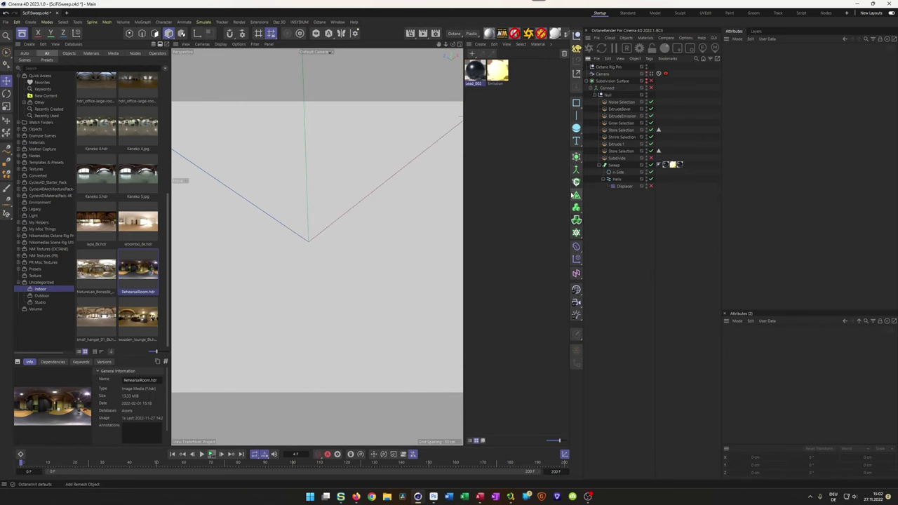
click(646, 81)
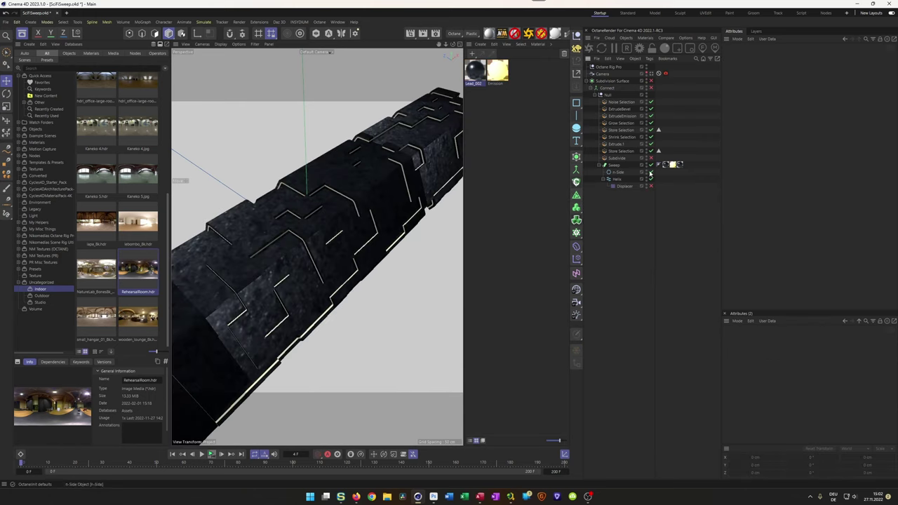
- Enable the Connect object and bake its hierarchy into a separate mesh with Connect Objects
click(609, 87)
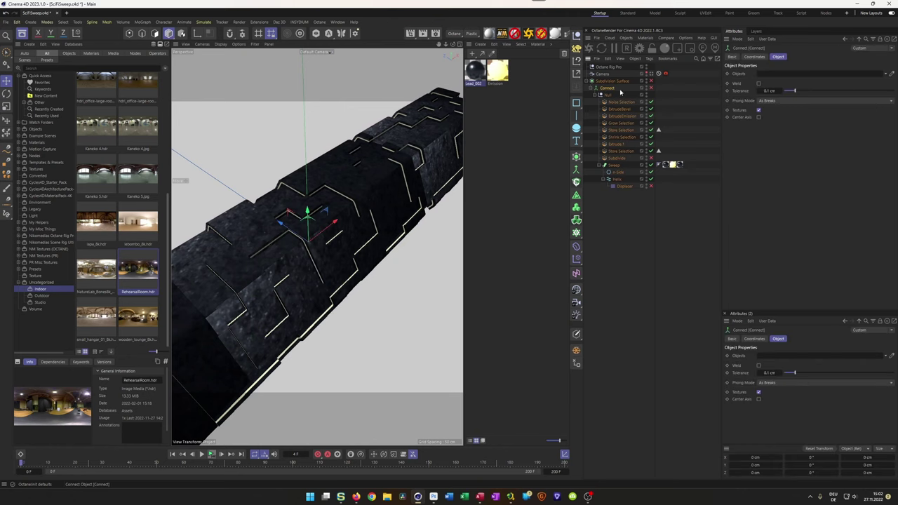
click(651, 88)
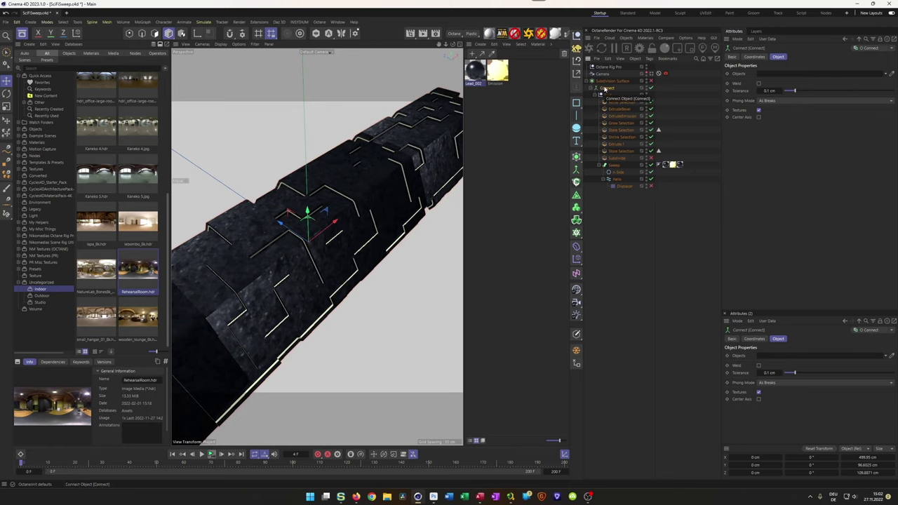
right_click(604, 89)
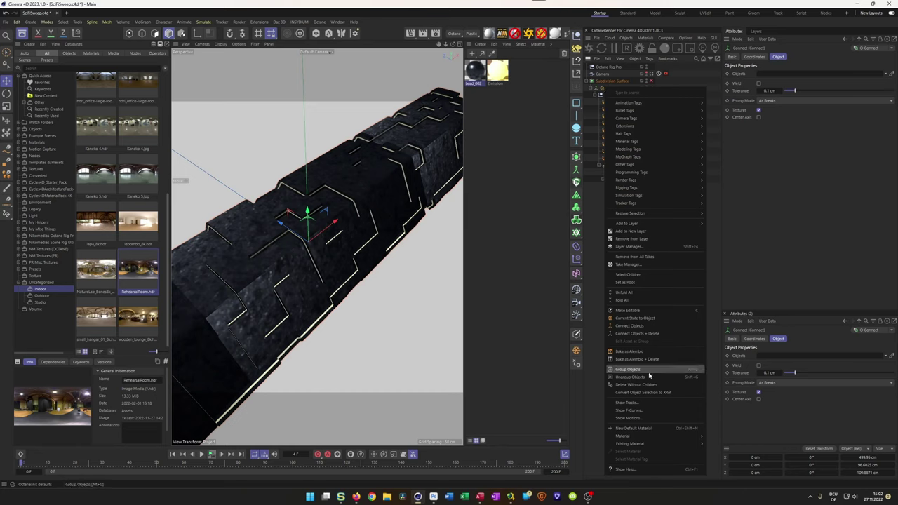
click(627, 326)
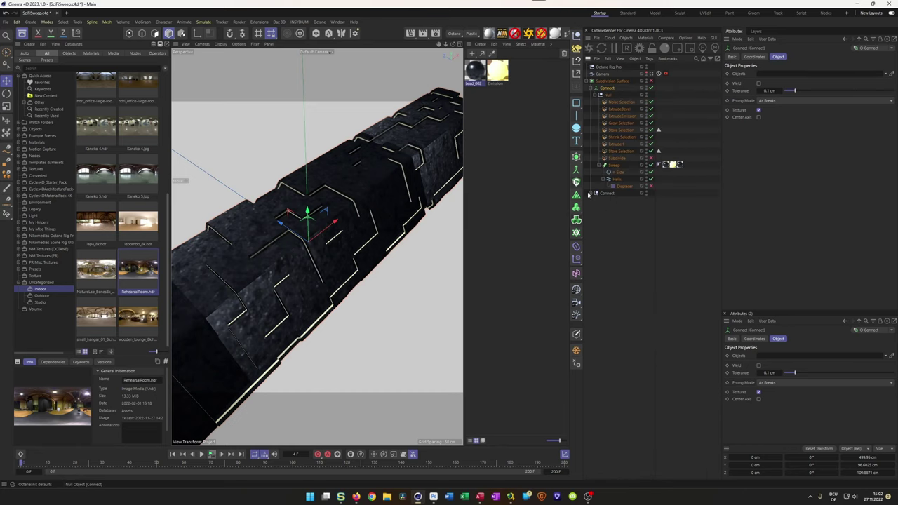
- Move the baked Sweep out of its Connect null and delete the empty null
drag(608, 201, 598, 227)
click(601, 194)
key(Delete)
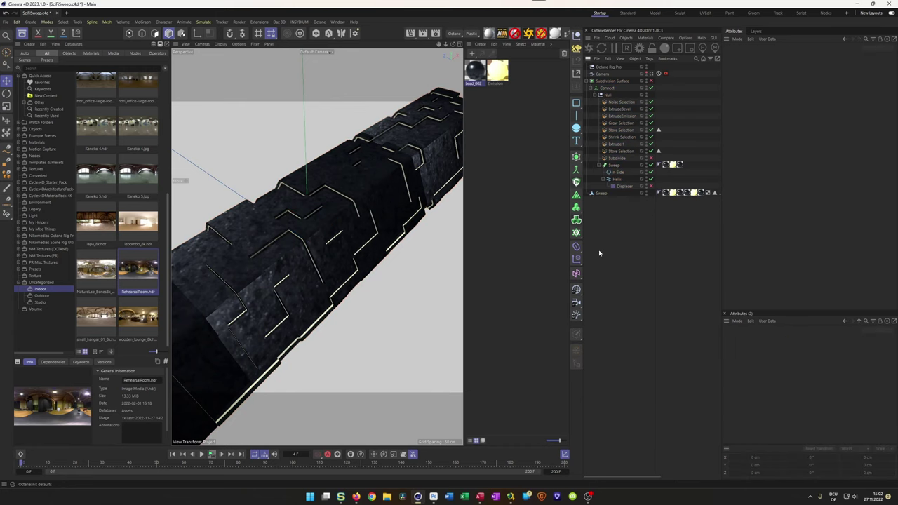
- Delete the redundant leading material tags from the baked Sweep, starting with the Lead_002 tag restricted to the baseColor selection
click(664, 193)
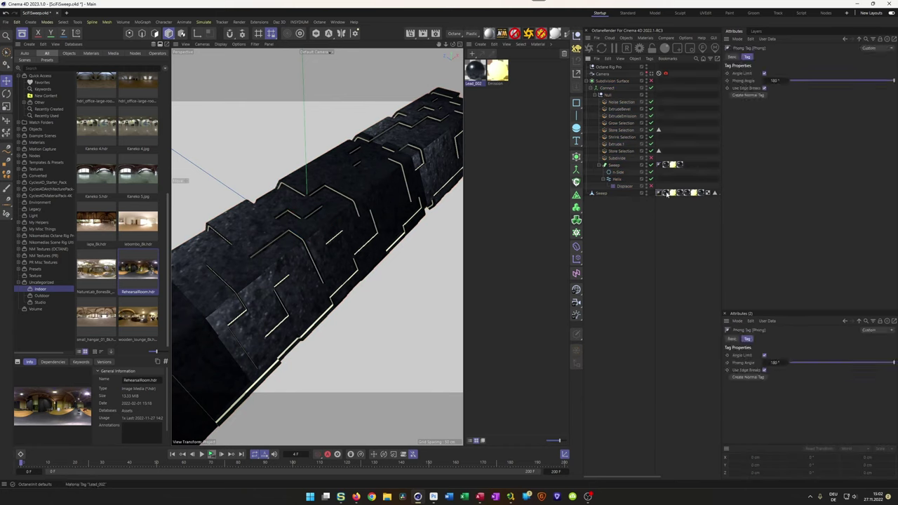
click(659, 476)
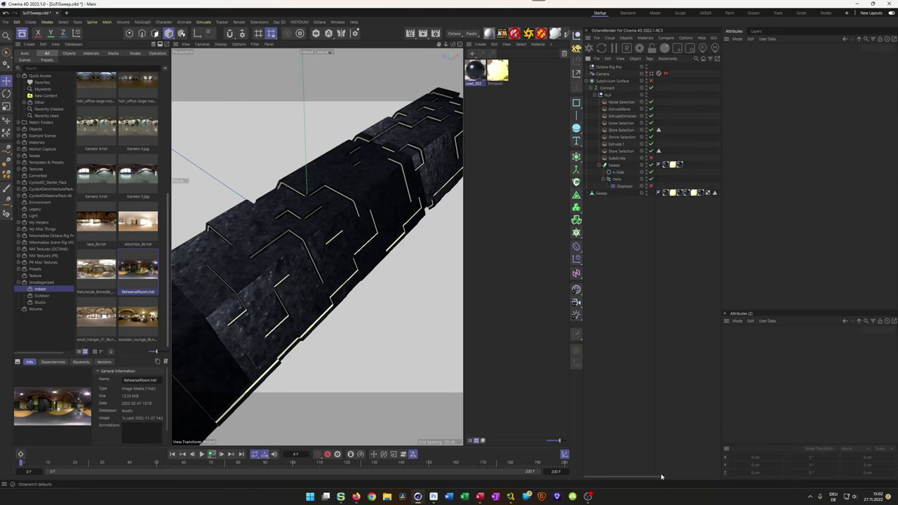
click(666, 194)
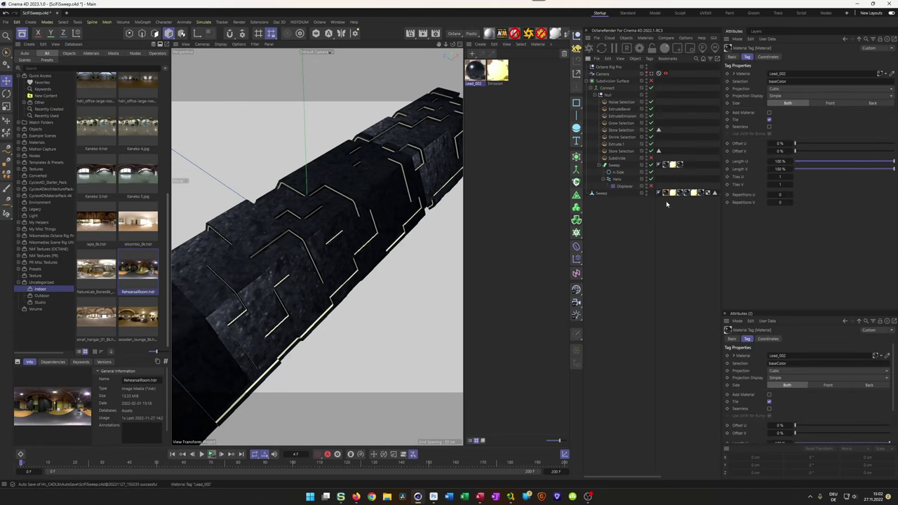
drag(646, 478, 683, 479)
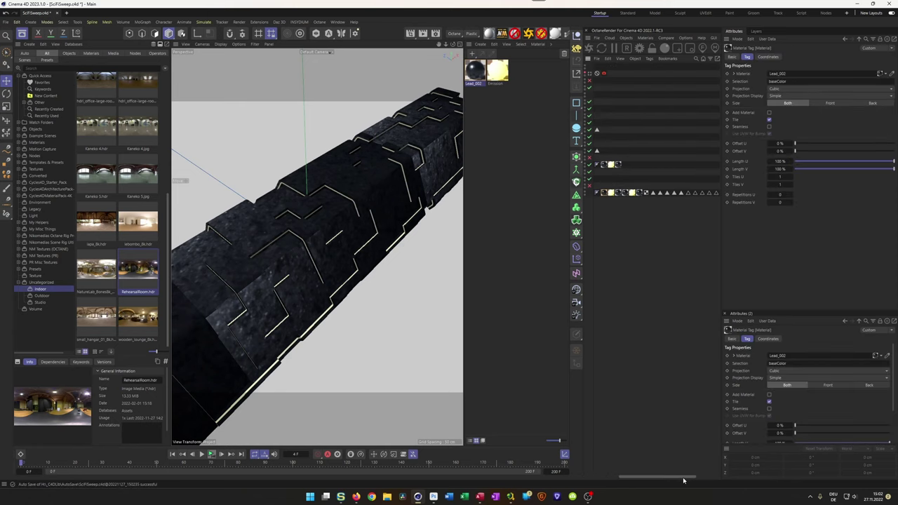
shift+click(640, 193)
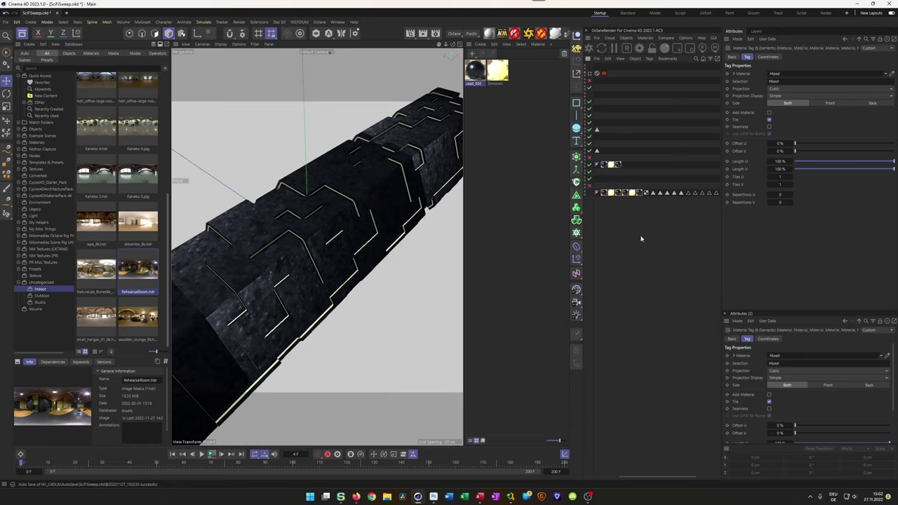
key(Delete)
- Remove the unused selection tags and the UVW tag from the baked Sweep, then check its three remaining material tags
click(611, 194)
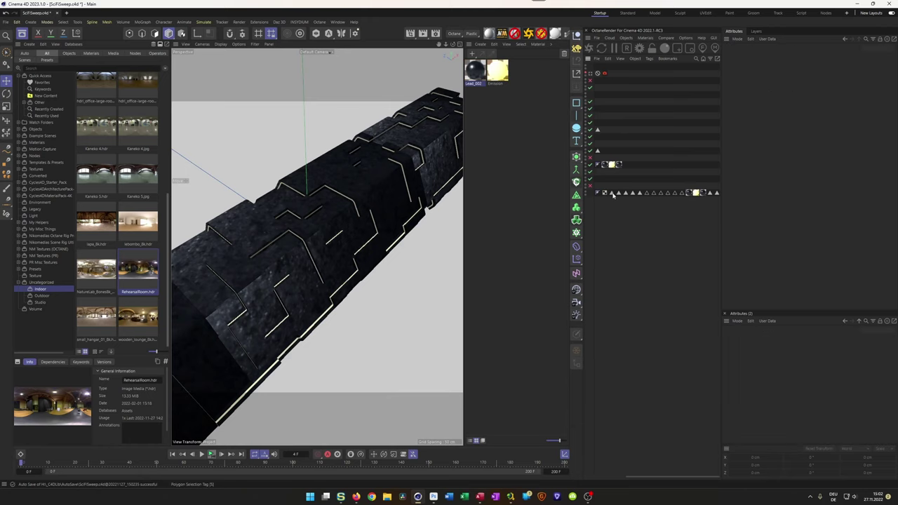
shift+click(681, 194)
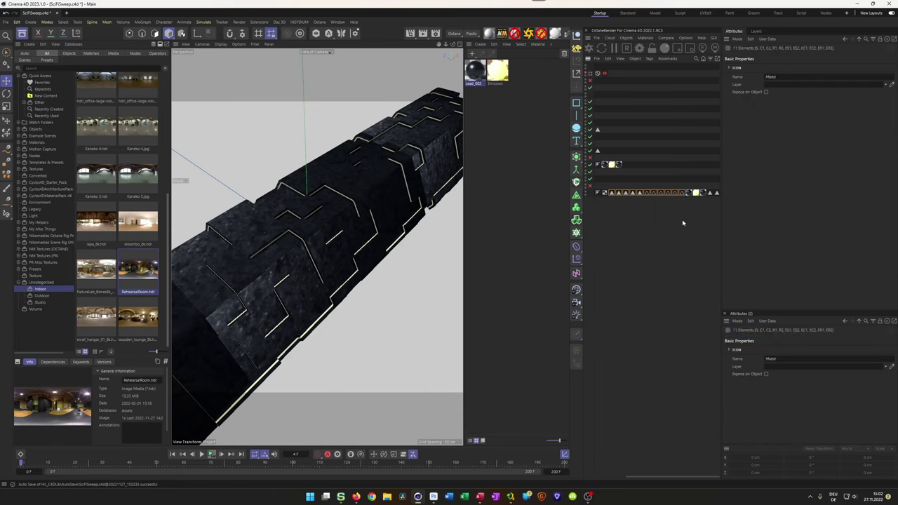
key(Delete)
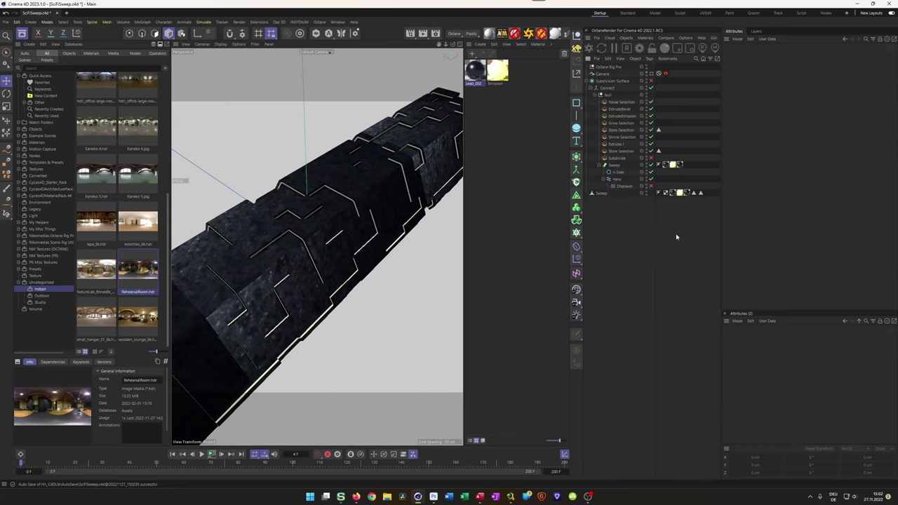
click(666, 193)
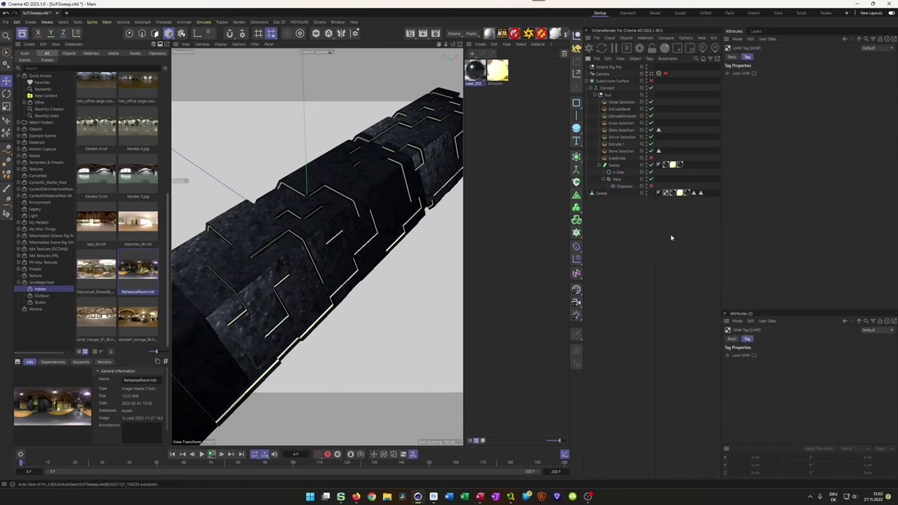
key(Delete)
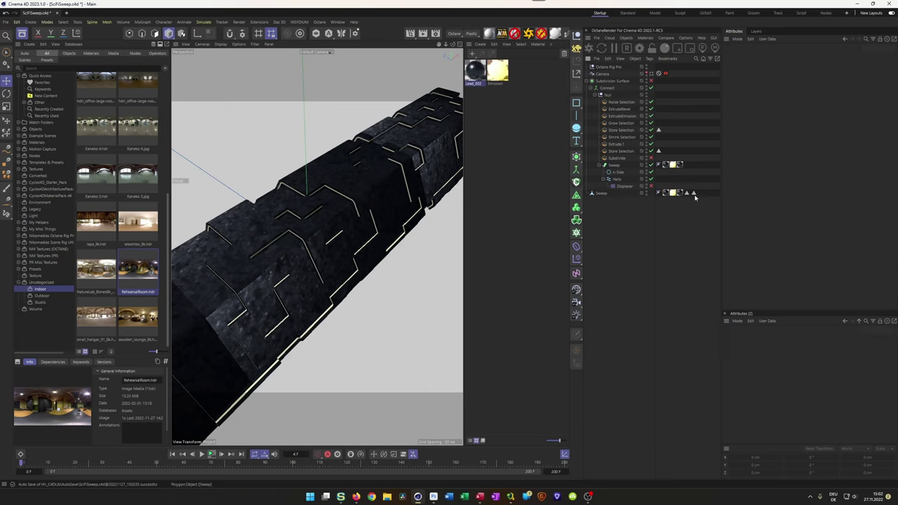
click(666, 193)
shift+click(679, 193)
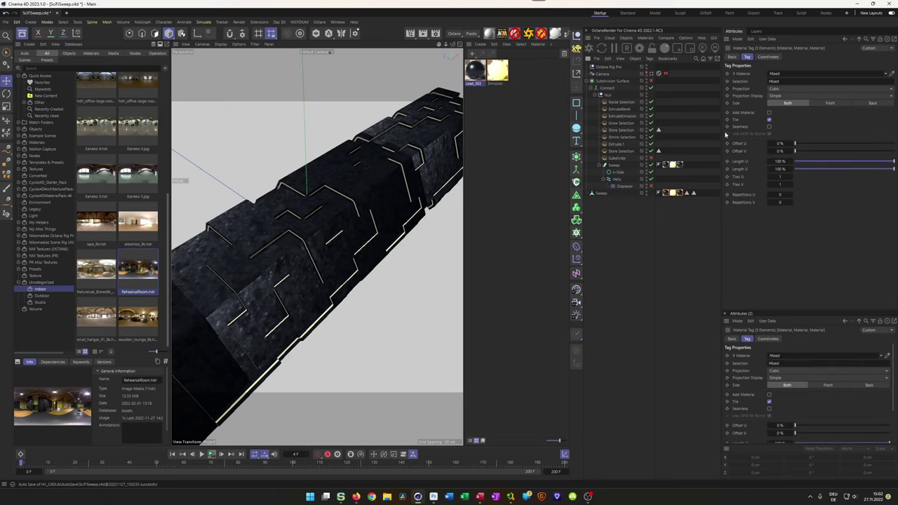
click(670, 216)
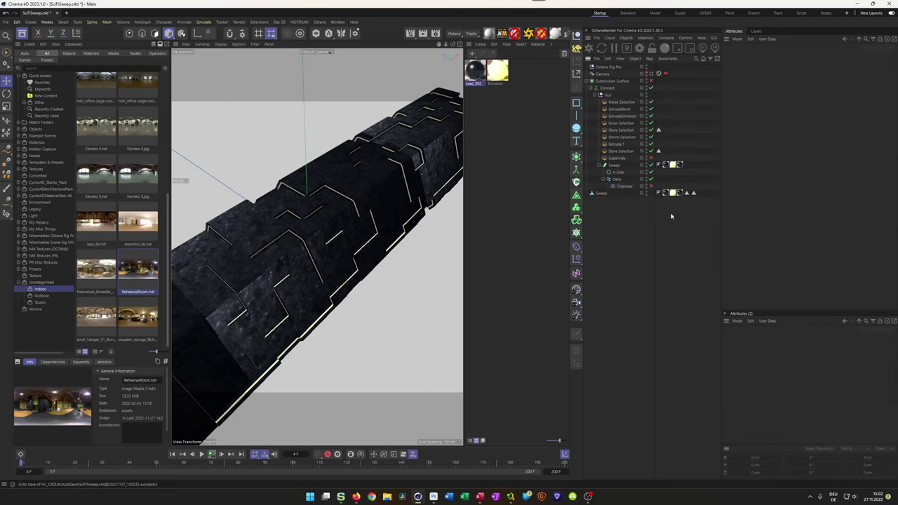
- Add a Spline Wrap deformer under the baked Sweep, assign the Helix as its spline and hide the deformer in the viewport
click(601, 193)
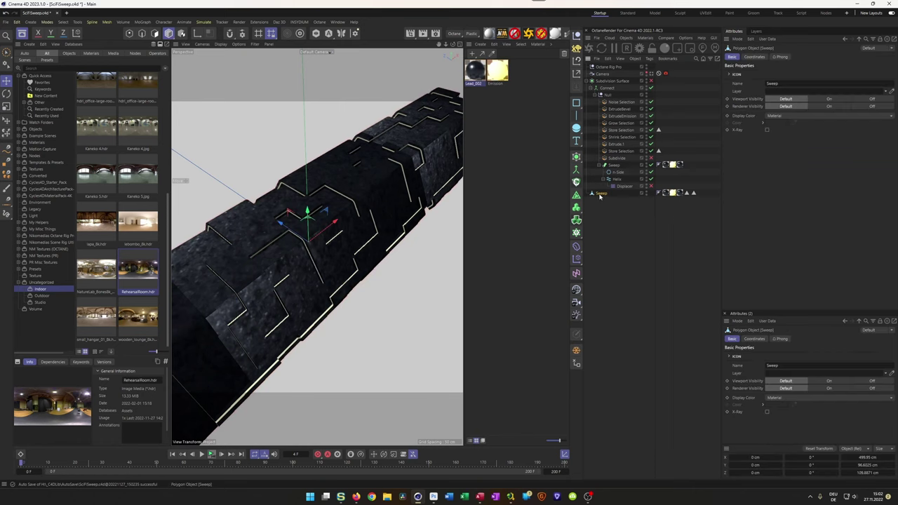
click(576, 247)
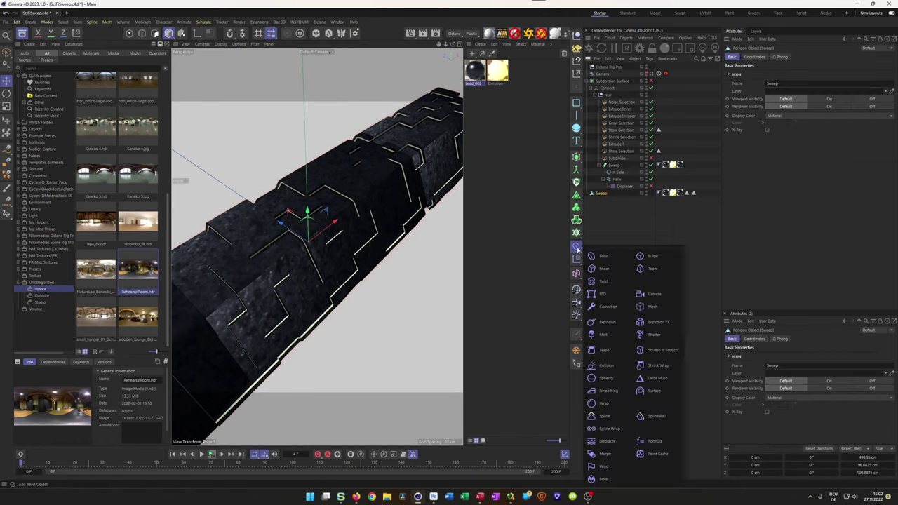
click(609, 428)
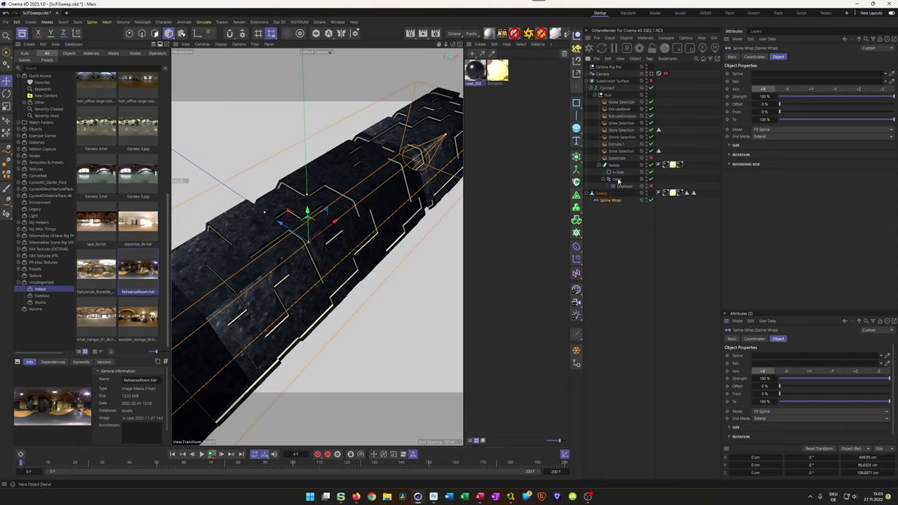
drag(617, 181, 629, 173)
drag(756, 77, 756, 75)
click(649, 200)
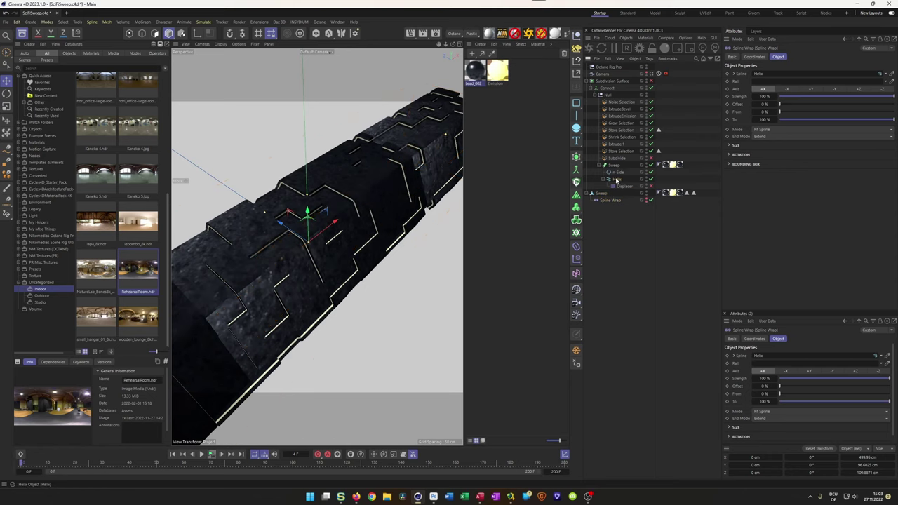
- Create an Instance of the Helix, place it below the baked Sweep and link it in the Spline Wrap
click(615, 181)
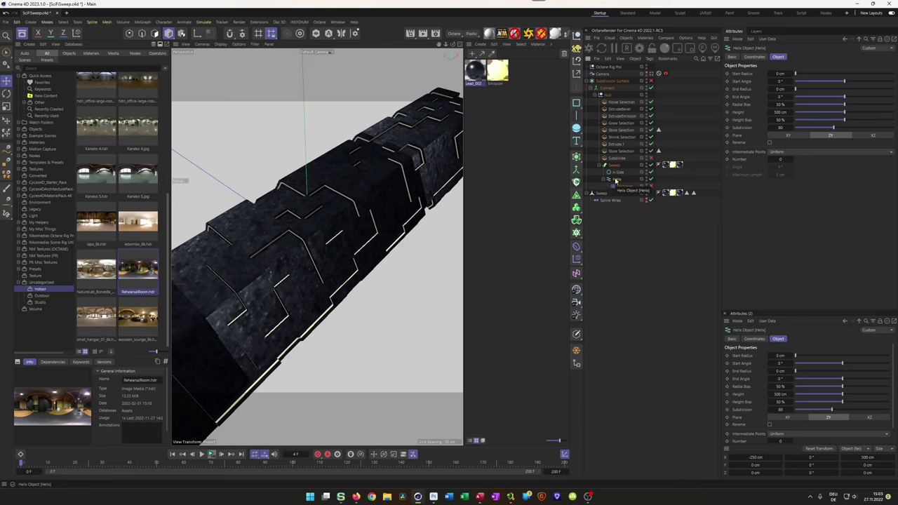
click(576, 156)
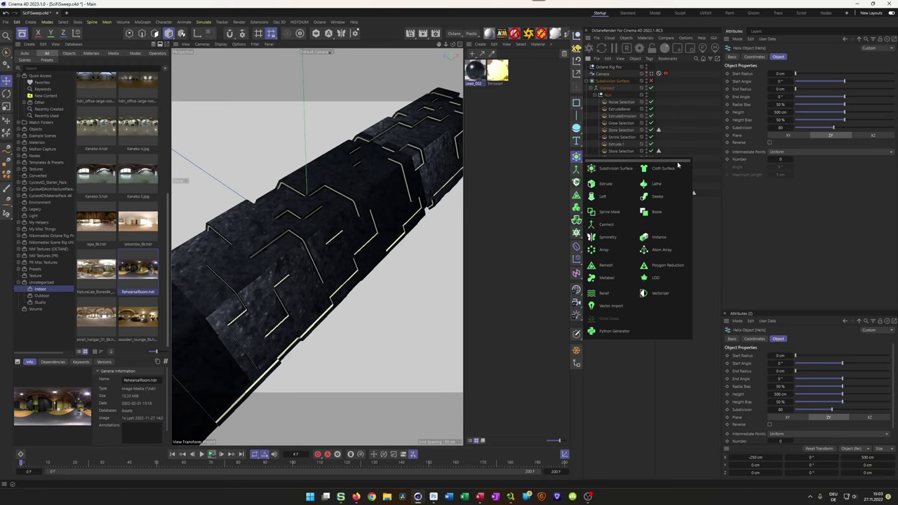
click(659, 236)
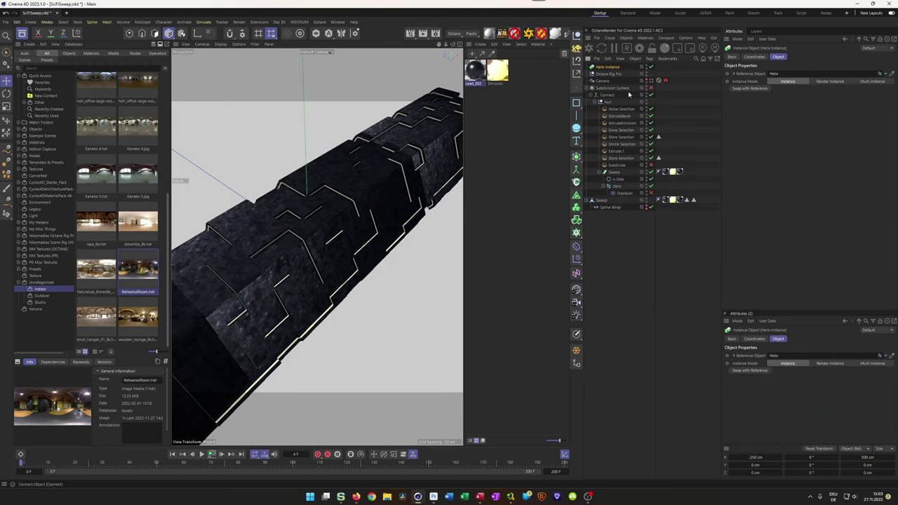
drag(614, 265, 619, 224)
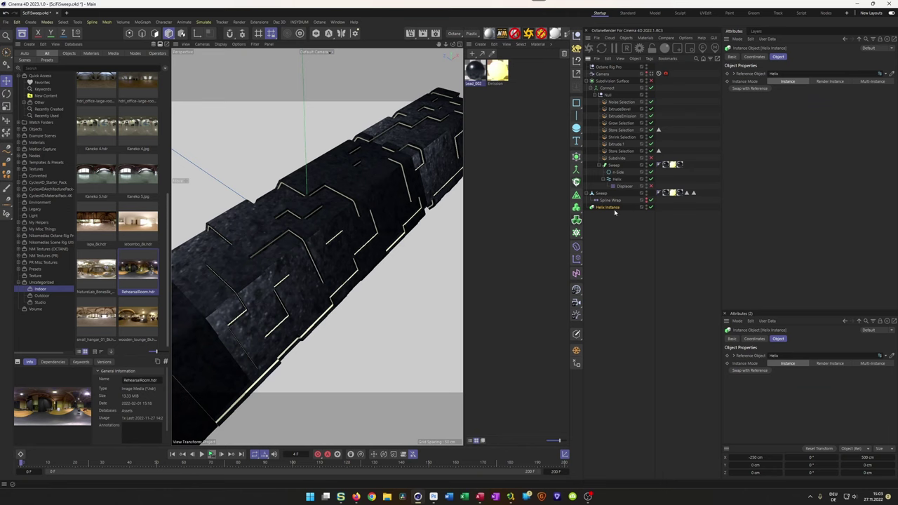
click(610, 200)
drag(774, 89, 775, 89)
- Move the Helix Instance upward along its Y axis
alt+middle_drag(355, 288, 377, 250)
alt+drag(377, 249, 368, 252)
click(607, 207)
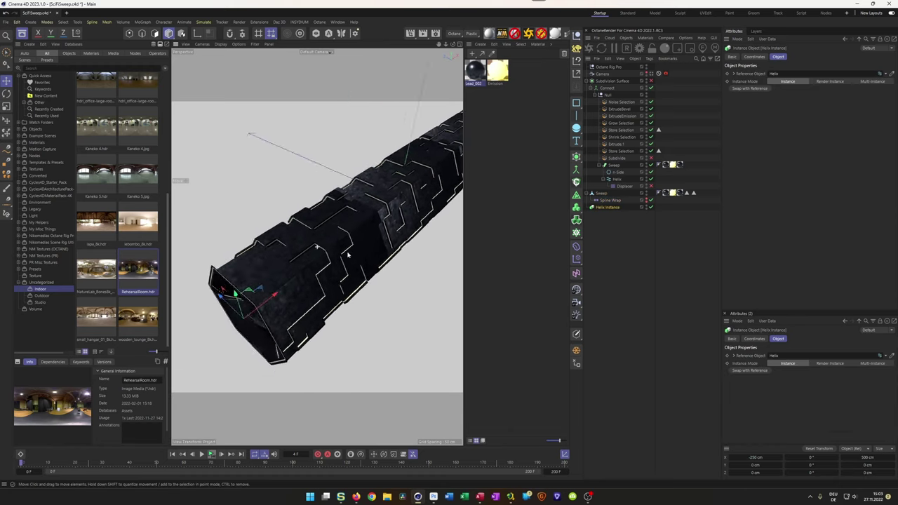
drag(288, 255, 313, 248)
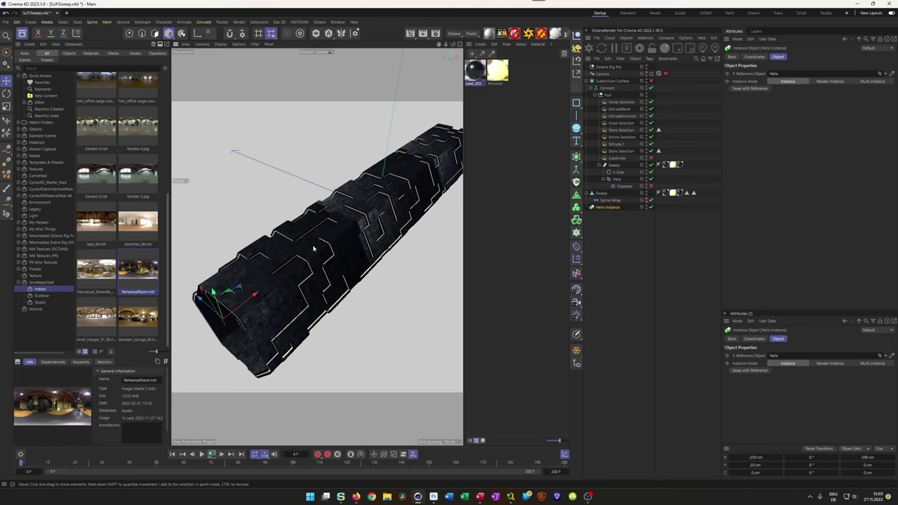
alt+middle_drag(314, 249, 295, 267)
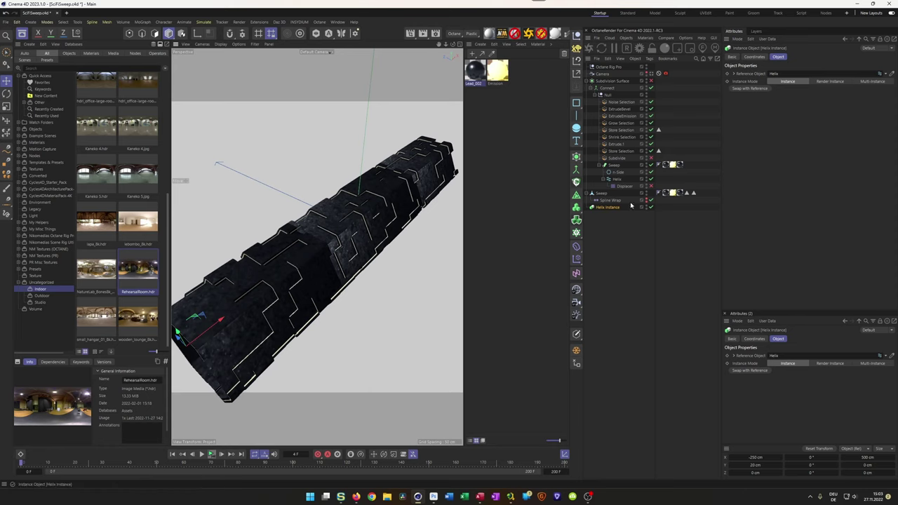
- Enable the Displacer on the original Helix and play the animation to preview the deformed sweep, then stop playback
click(651, 187)
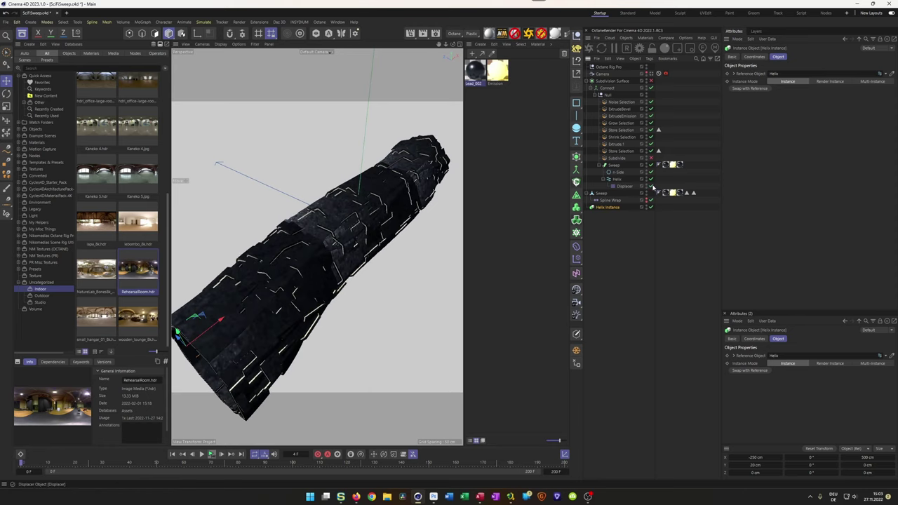
alt+drag(340, 235, 491, 230)
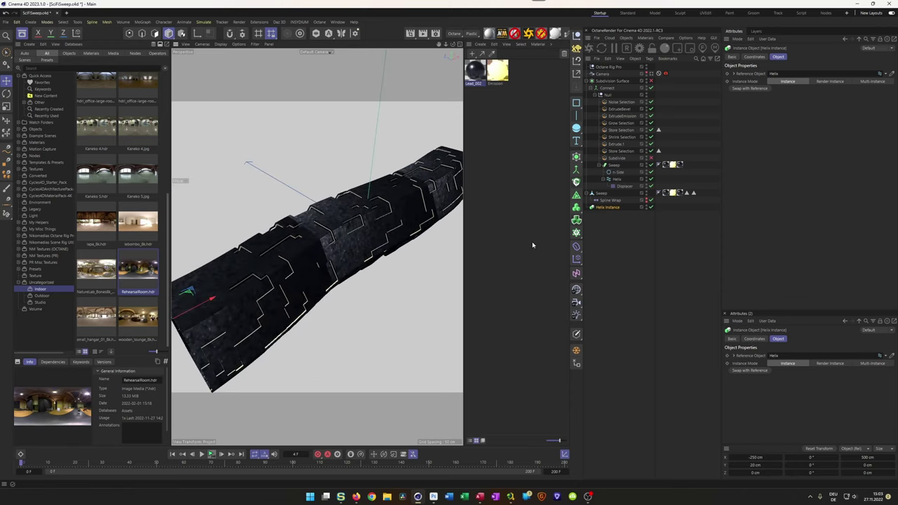
click(210, 454)
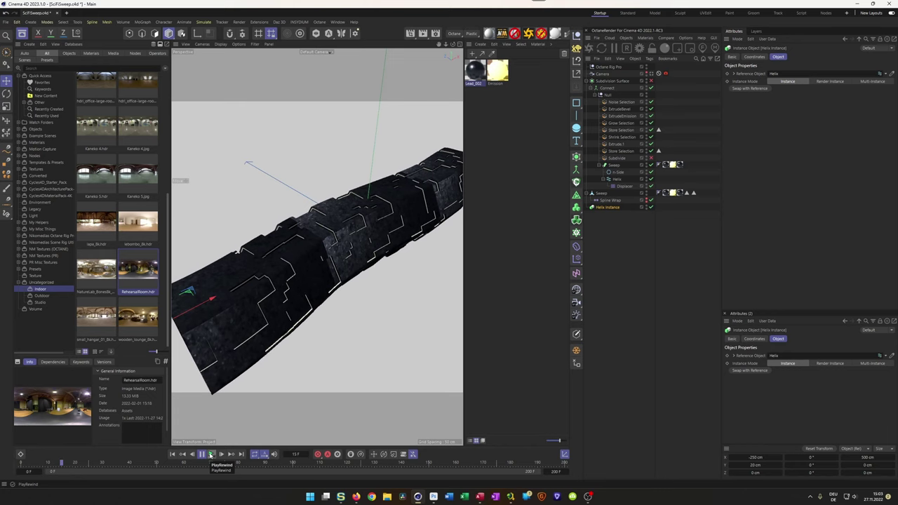
click(213, 456)
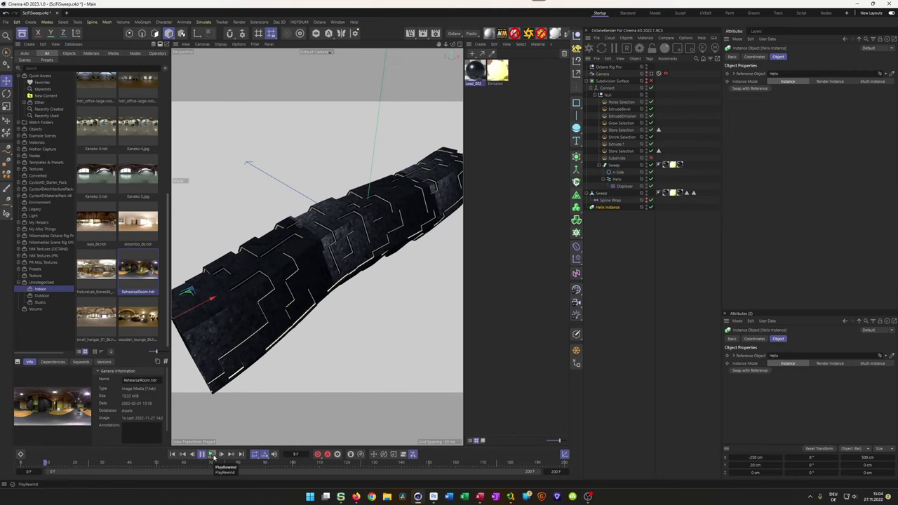
click(211, 454)
- Nest the baked Sweep and its Spline Wrap in a new Subdivision Surface and examine the smoothed panels and emissive lines
click(600, 194)
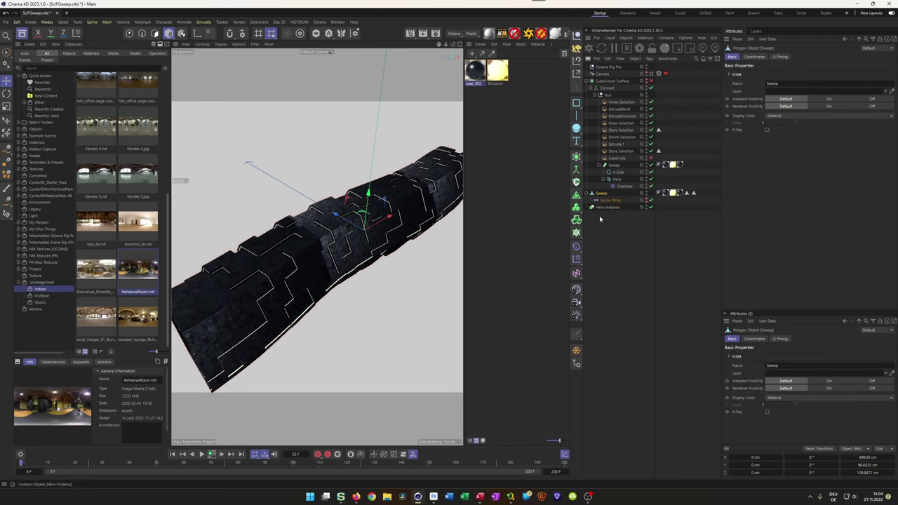
alt+click(576, 170)
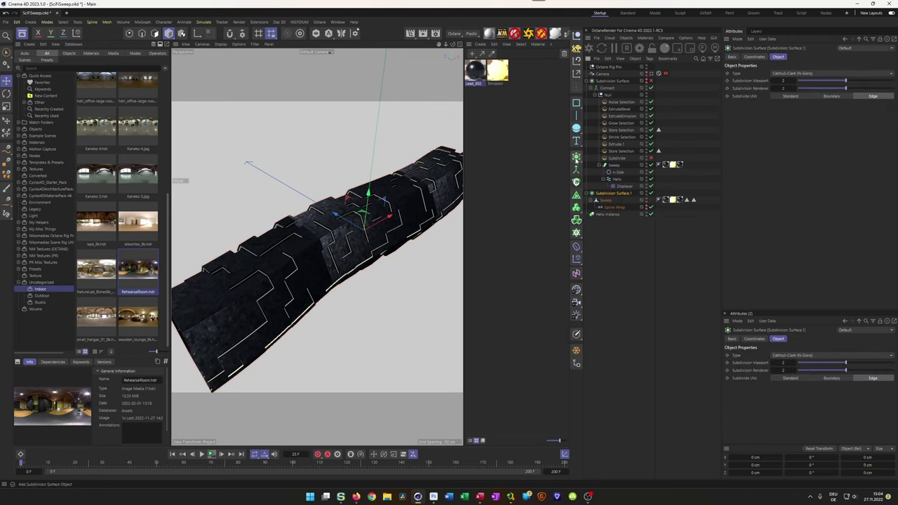
scroll(348, 226, up, 5)
alt+drag(347, 226, 311, 251)
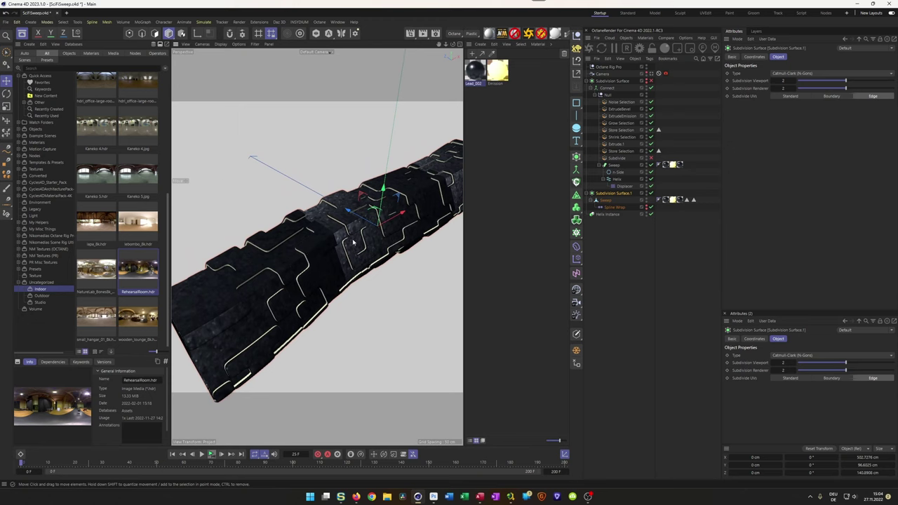
alt+middle_drag(353, 242, 285, 291)
scroll(362, 239, up, 4)
scroll(362, 238, down, 5)
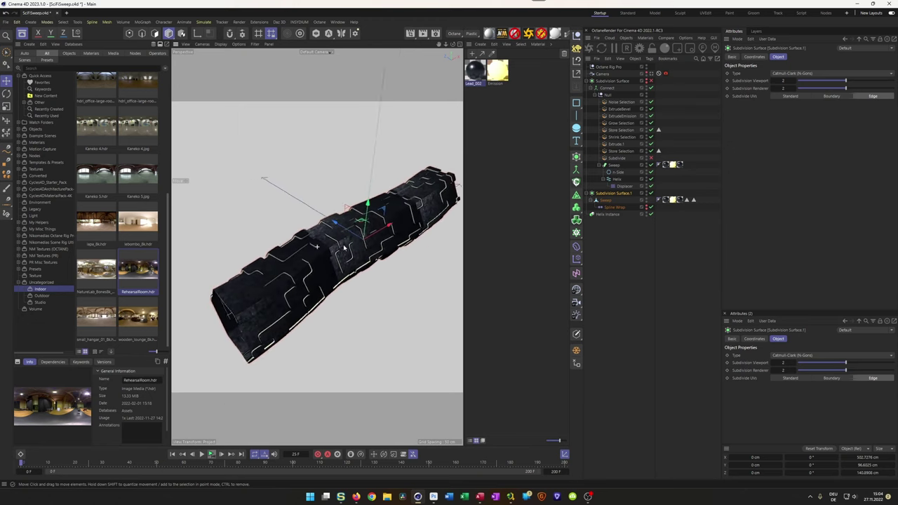
alt+right_drag(344, 247, 370, 244)
alt+drag(354, 243, 432, 265)
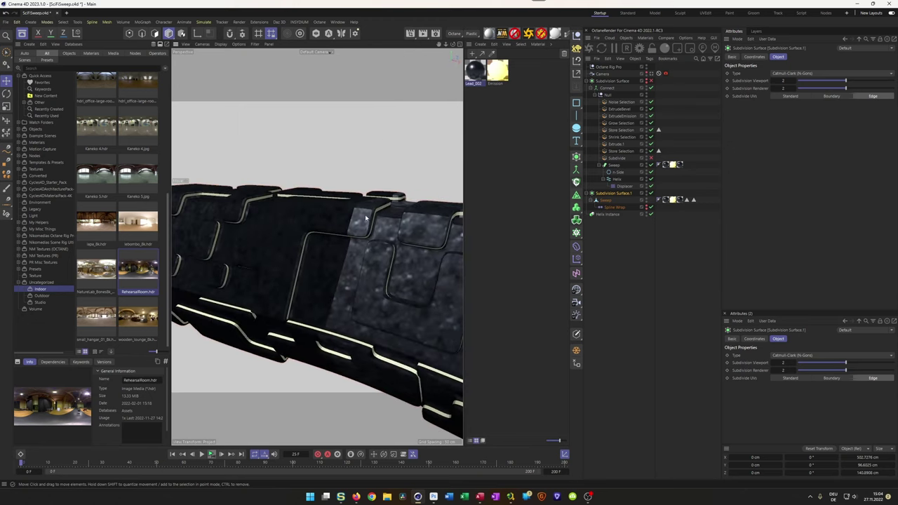
alt+drag(361, 271, 241, 231)
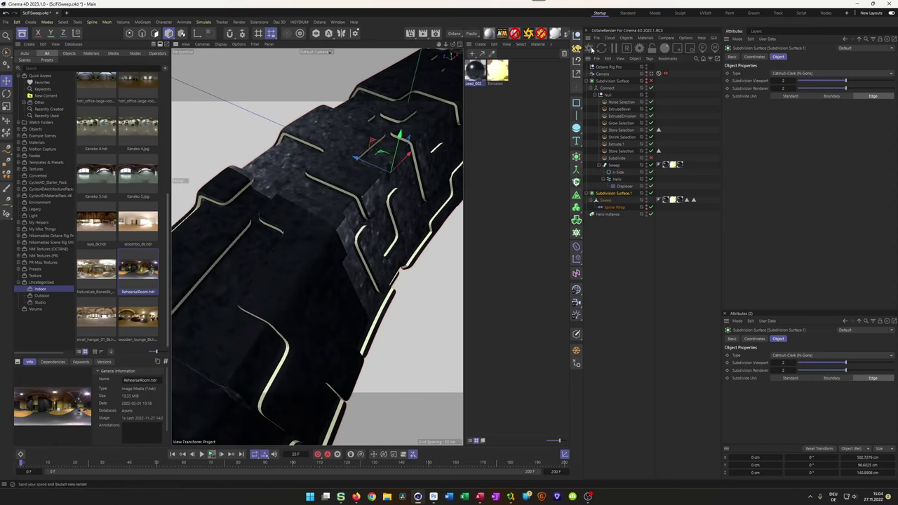
- Try to render the scene in Octane's Live Viewer and dismiss the application error
click(588, 48)
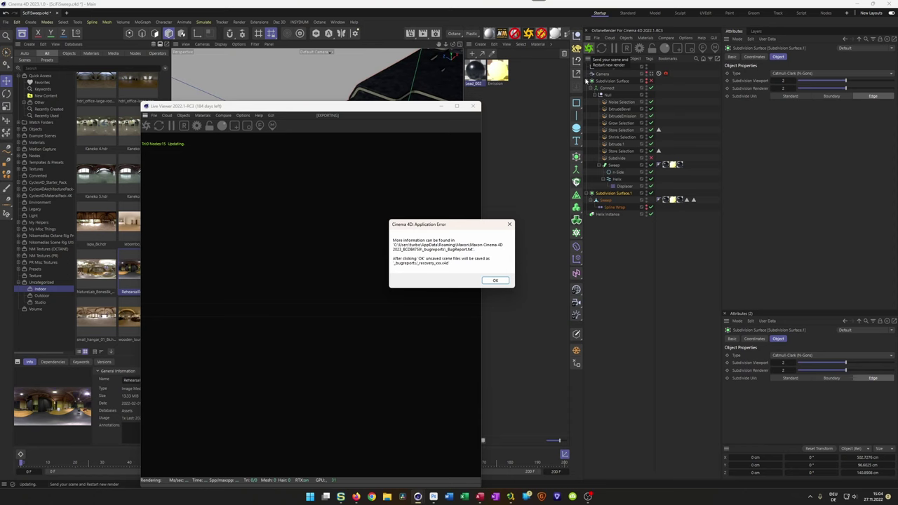
click(495, 281)
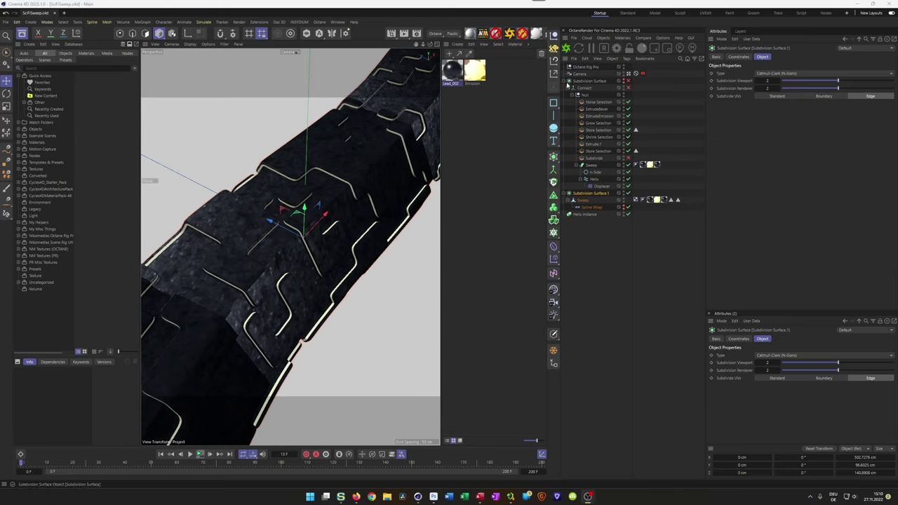
- Duplicate the original Sweep with its n-Side and Helix to the bottom of the hierarchy and delete the copy's three material tags
click(568, 80)
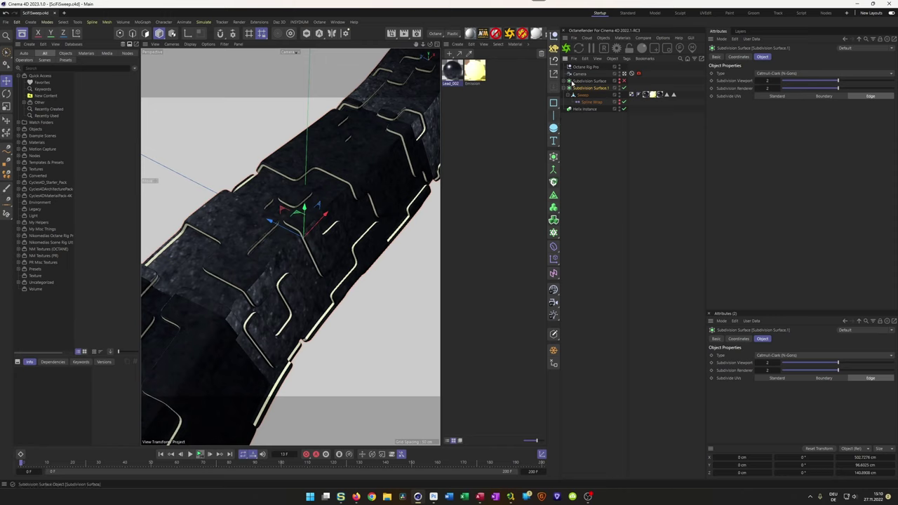
click(566, 82)
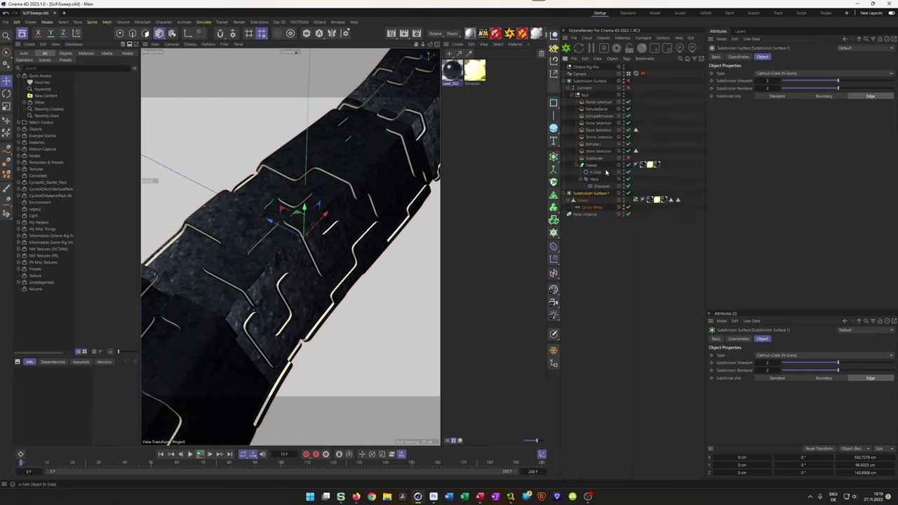
click(592, 166)
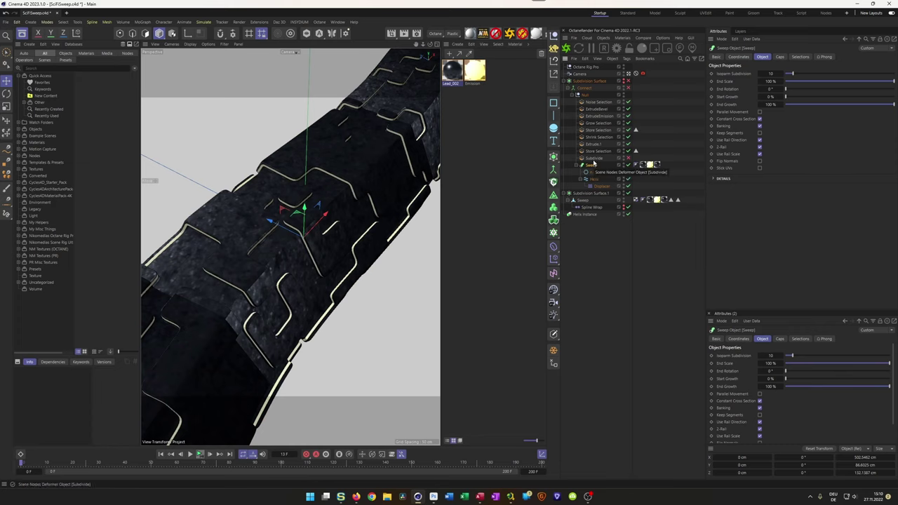
ctrl+drag(595, 169, 587, 249)
click(648, 221)
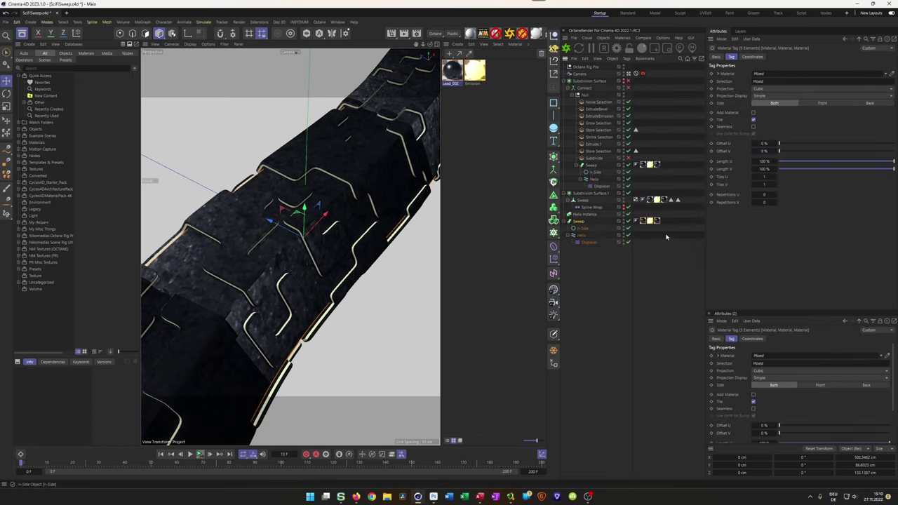
key(Delete)
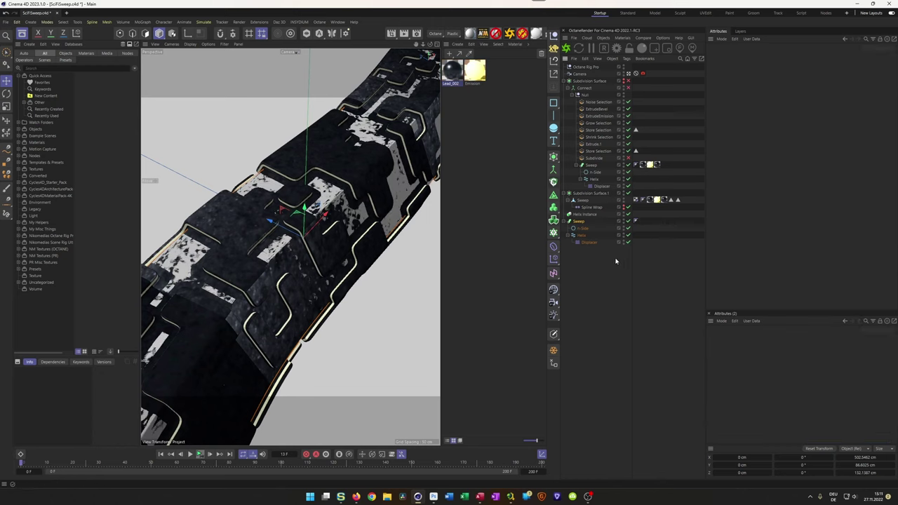
- Set the copied n-Side's intermediate points to Uniform with a number of 5
click(585, 231)
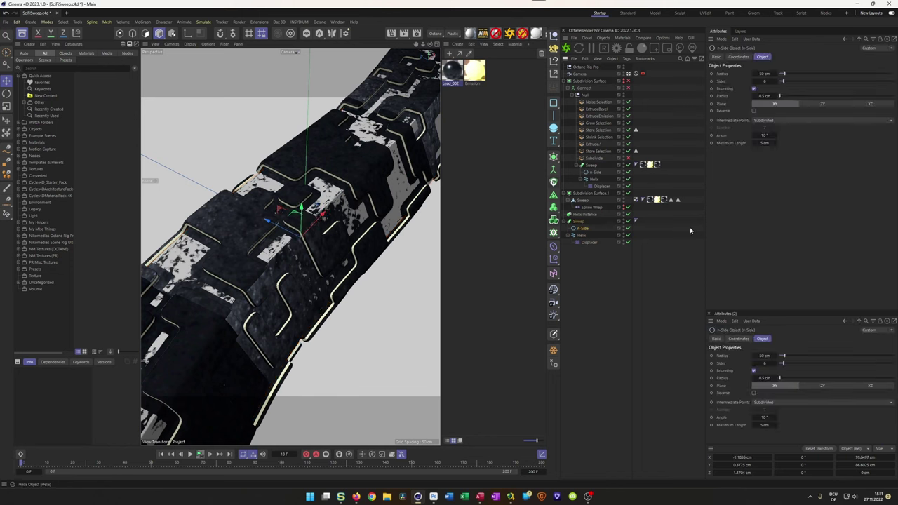
click(775, 121)
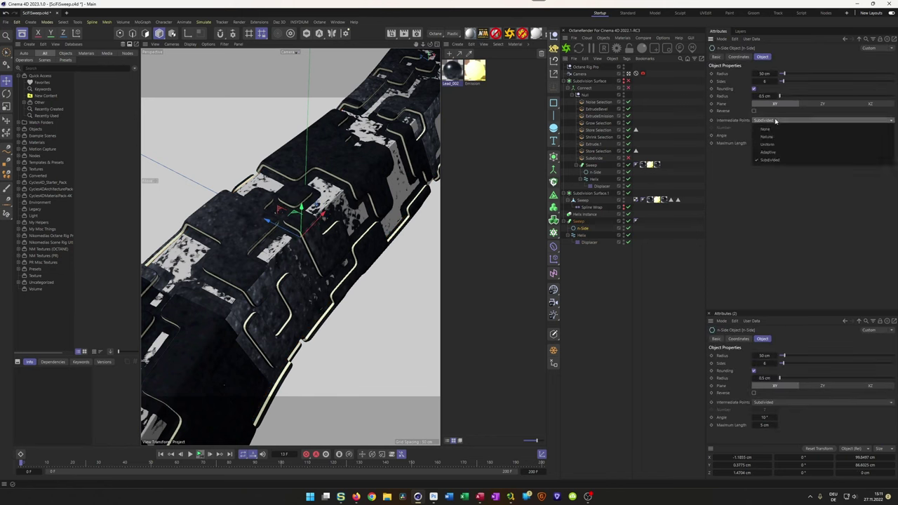
click(775, 146)
click(763, 127)
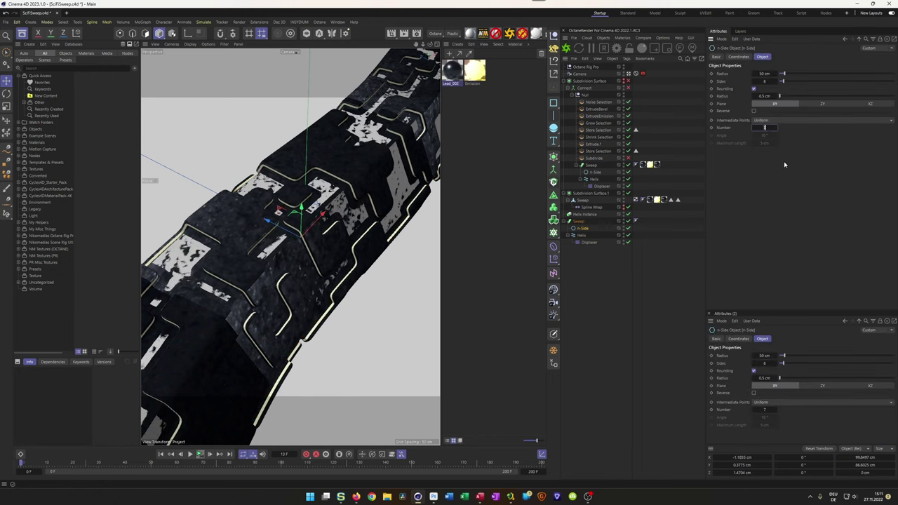
text(5)
key(Return)
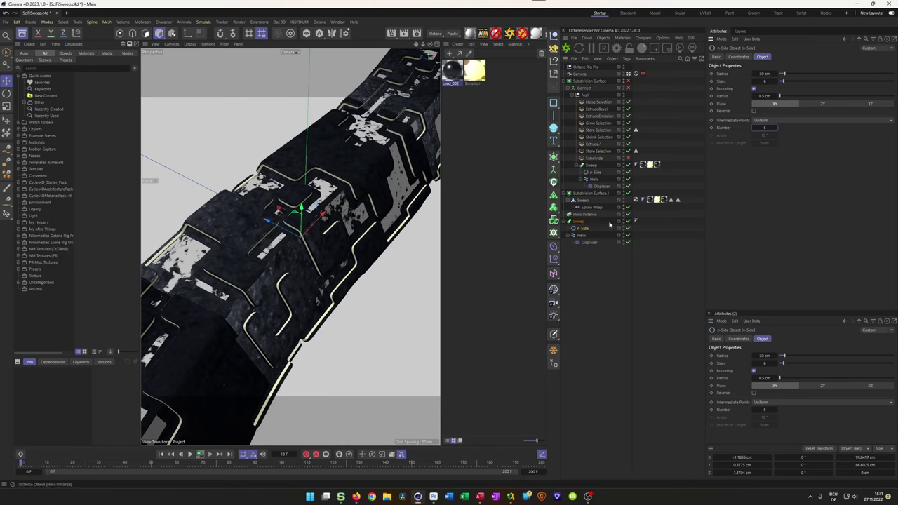
- Hide Subdivision Surface.1 in the viewport and display the copied Sweep shaded with its mesh lines
click(579, 221)
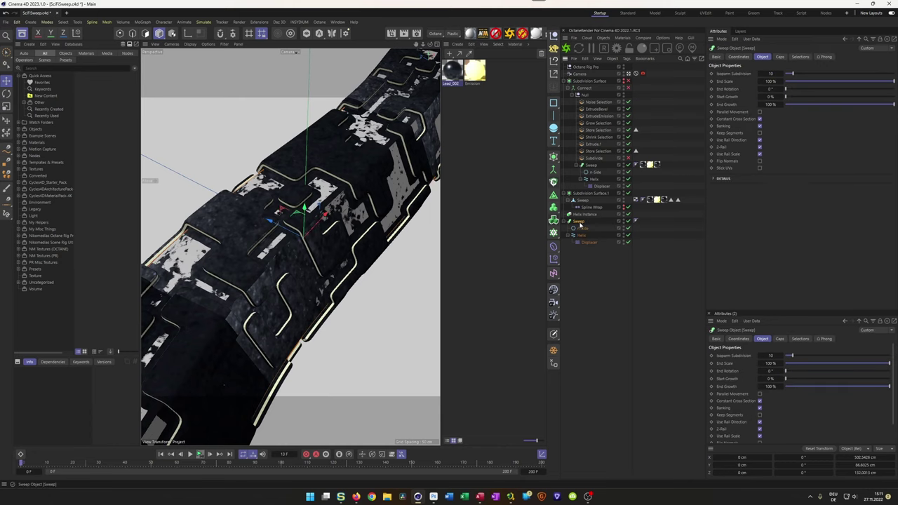
click(624, 193)
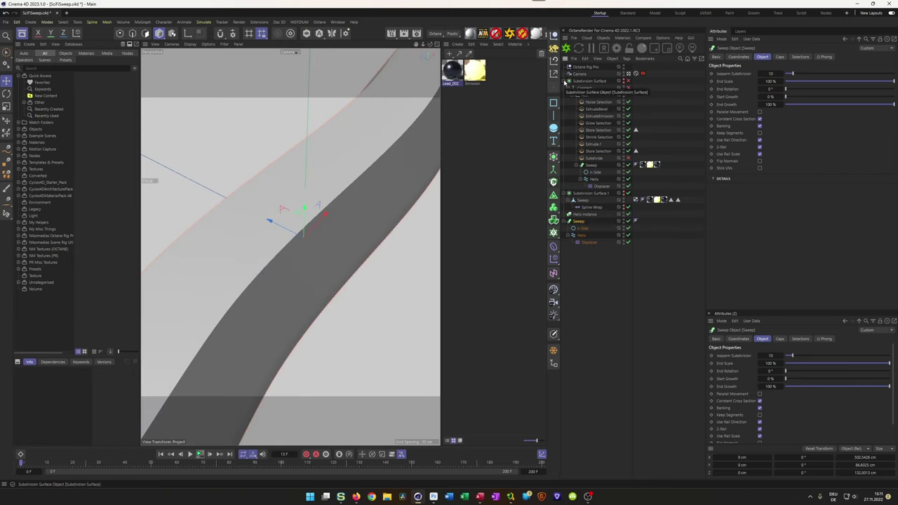
click(565, 82)
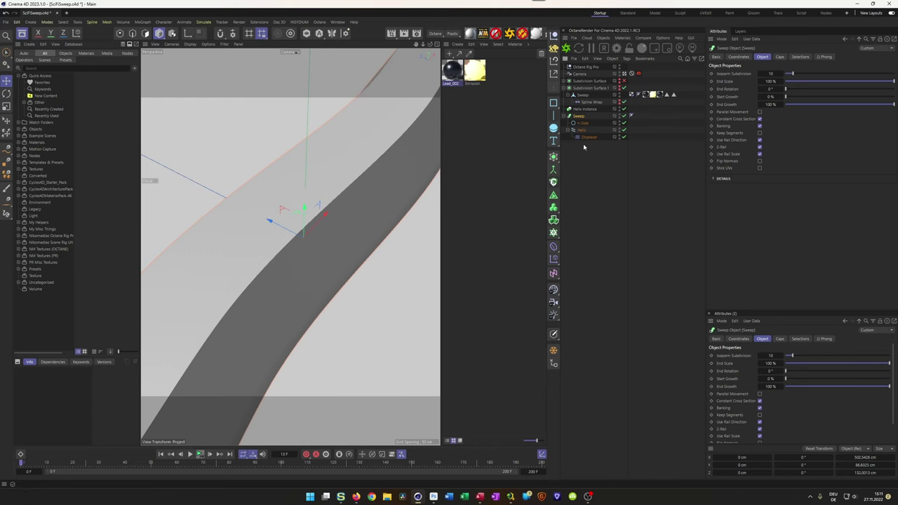
key(n)
key(b)
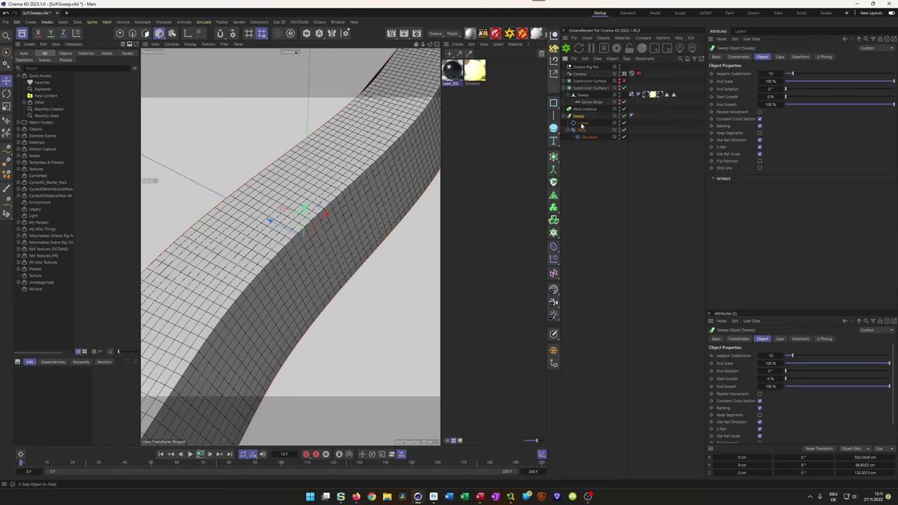
- Lower the copied n-Side's number of intermediate points to 3
click(580, 123)
click(755, 129)
click(754, 129)
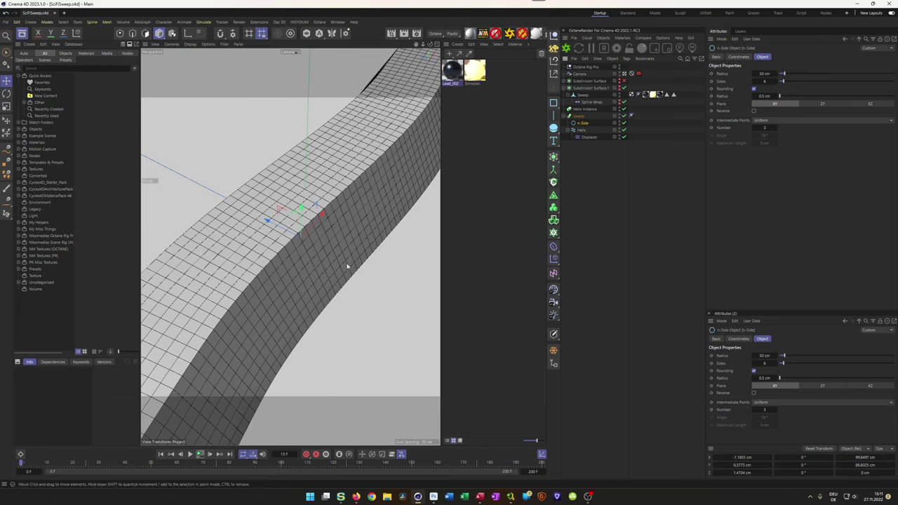
- Nest the copied Sweep in an Atom Array with a sphere radius and cylinder radius of 0.2 cm
click(580, 116)
click(553, 157)
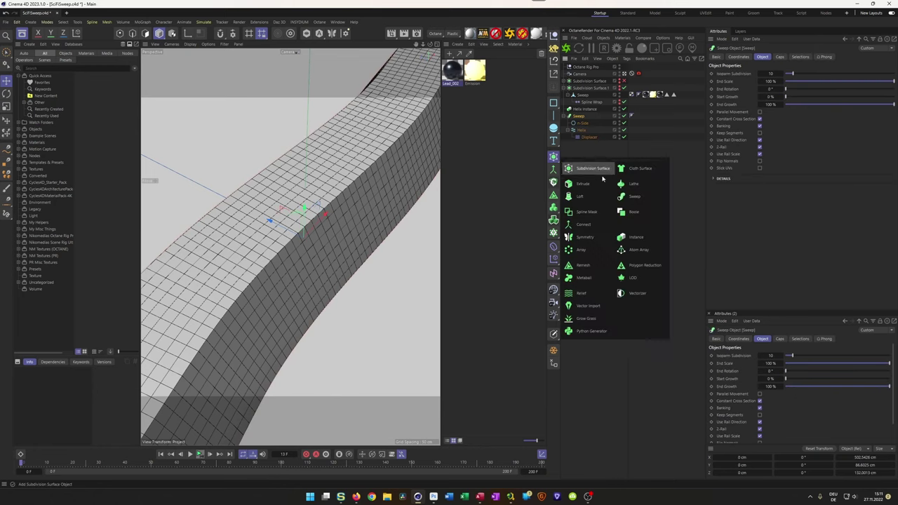
click(635, 249)
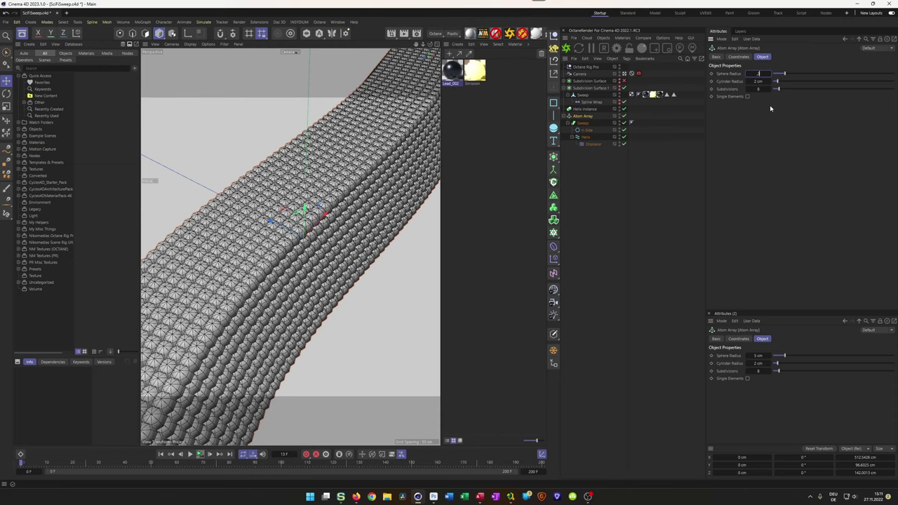
key(Tab)
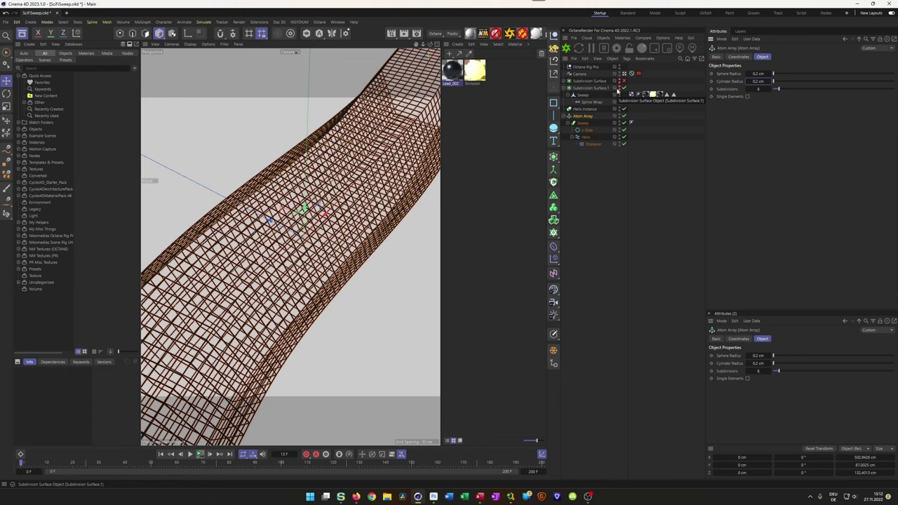
- Show Subdivision Surface.1 again, leave the scene camera and examine the wire grid between the panels up close
click(619, 89)
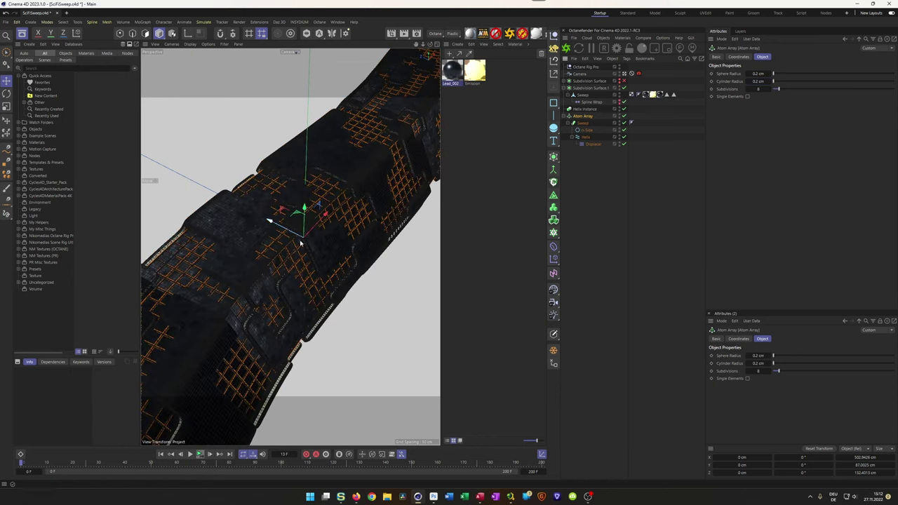
click(624, 74)
alt+drag(295, 233, 309, 229)
alt+right_drag(308, 229, 368, 221)
alt+middle_drag(368, 222, 319, 228)
alt+drag(319, 228, 379, 302)
alt+drag(317, 262, 251, 258)
alt+drag(338, 259, 233, 256)
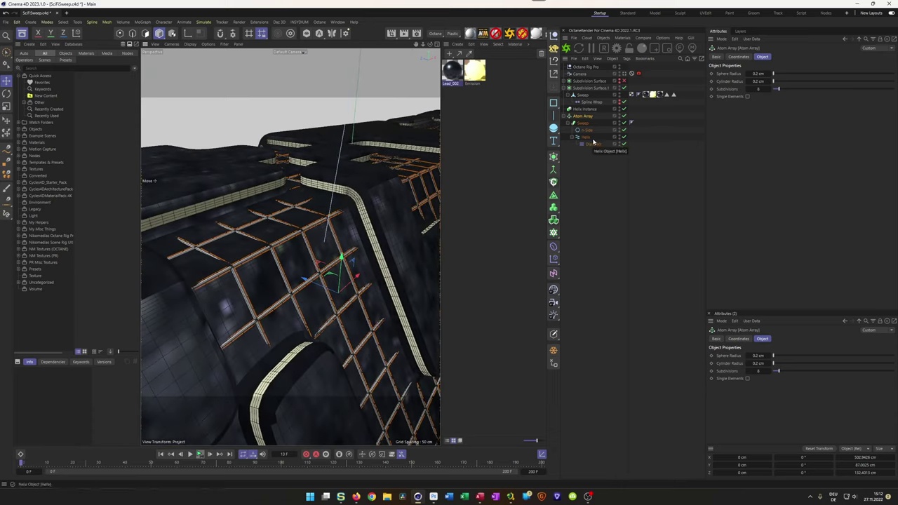
- Set the copied n-Side's radius to 51 cm, inspect the raised grid and save the project
click(587, 130)
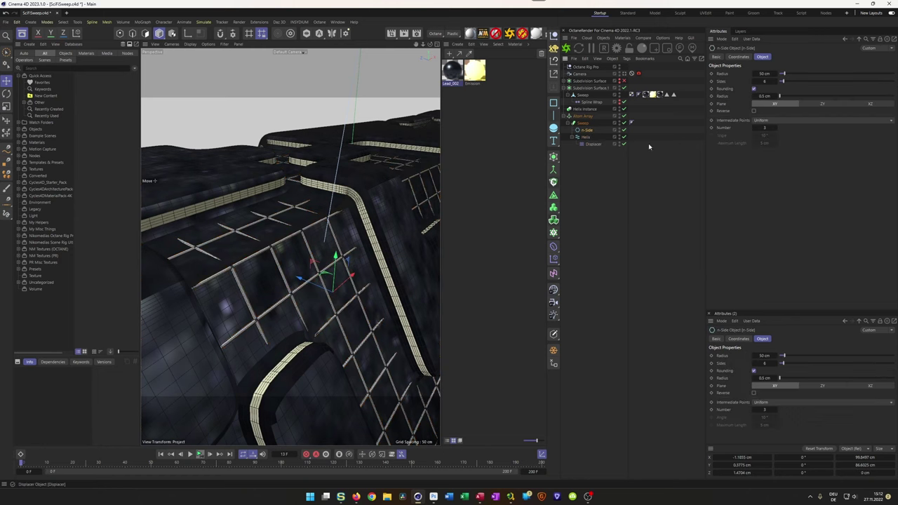
click(775, 74)
mouse_move(273, 228)
alt+mouse_down()
mouse_move(332, 232)
mouse_move(361, 248)
mouse_move(274, 227)
mouse_move(216, 242)
alt+mouse_up()
alt+right_drag(216, 242, 292, 202)
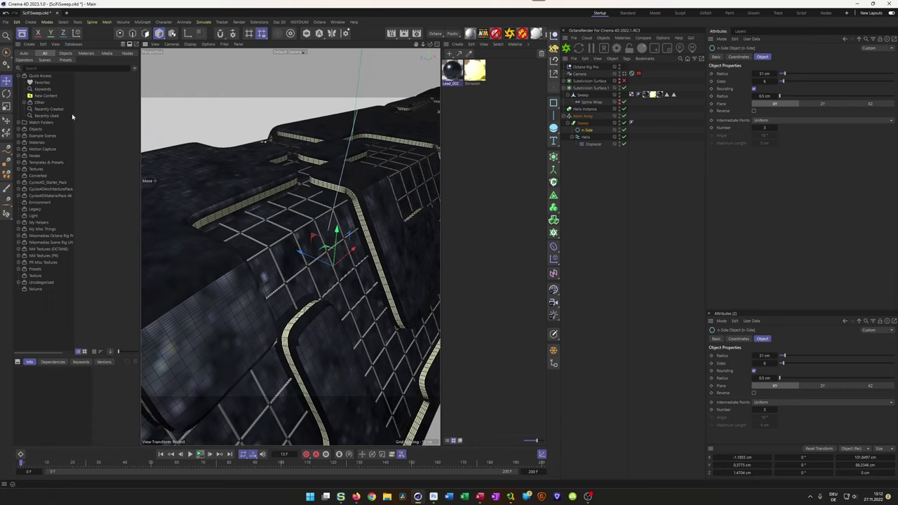
key(ctrl+s)
- Add the Nickel_001 material from the Metal category of NM Textures (OCTANE) and assign it to the Atom Array
click(20, 249)
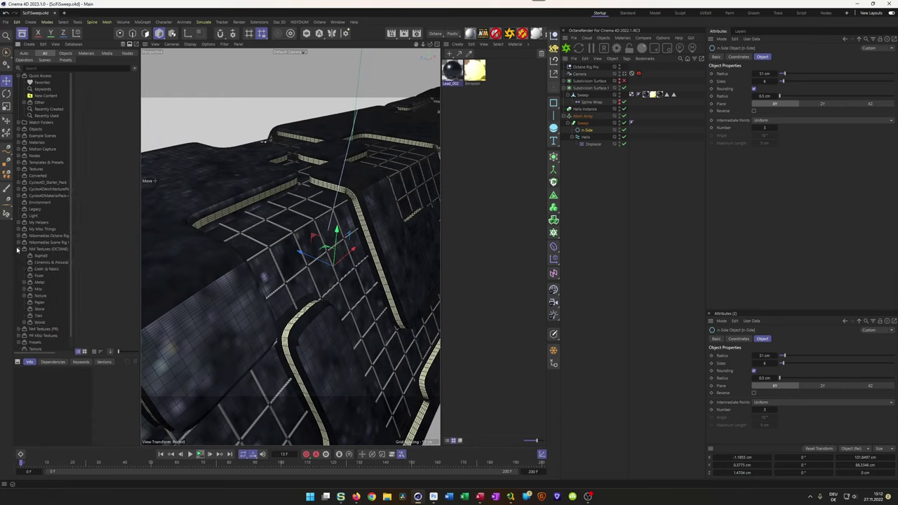
click(40, 282)
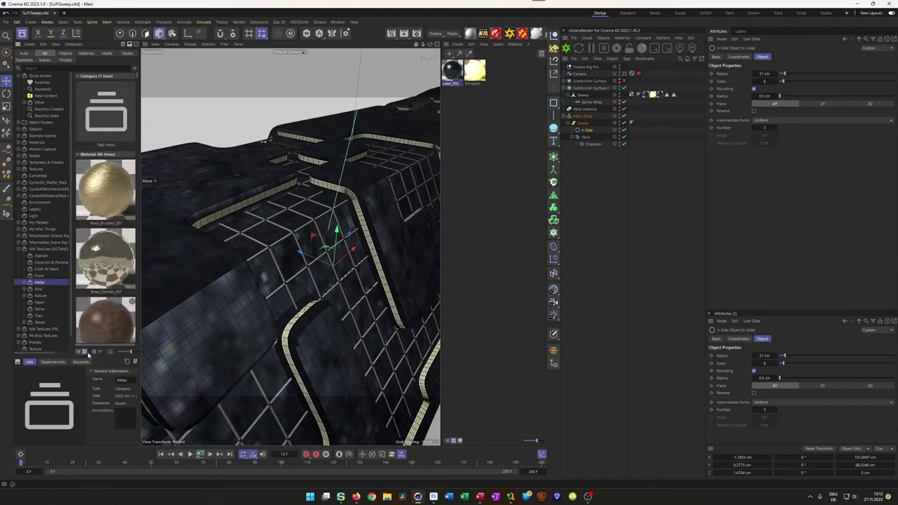
scroll(105, 282, down, 10)
scroll(105, 281, down, 3)
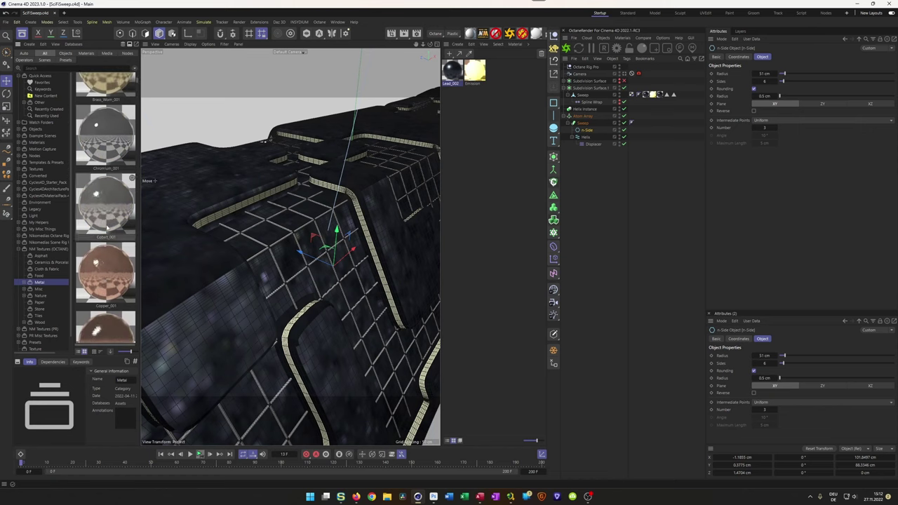
scroll(106, 225, down, 6)
scroll(105, 218, down, 8)
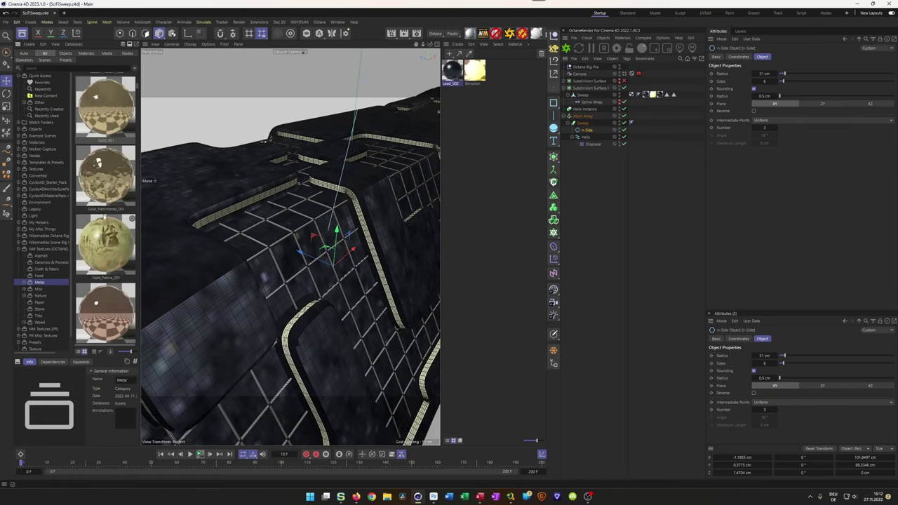
scroll(105, 220, down, 2)
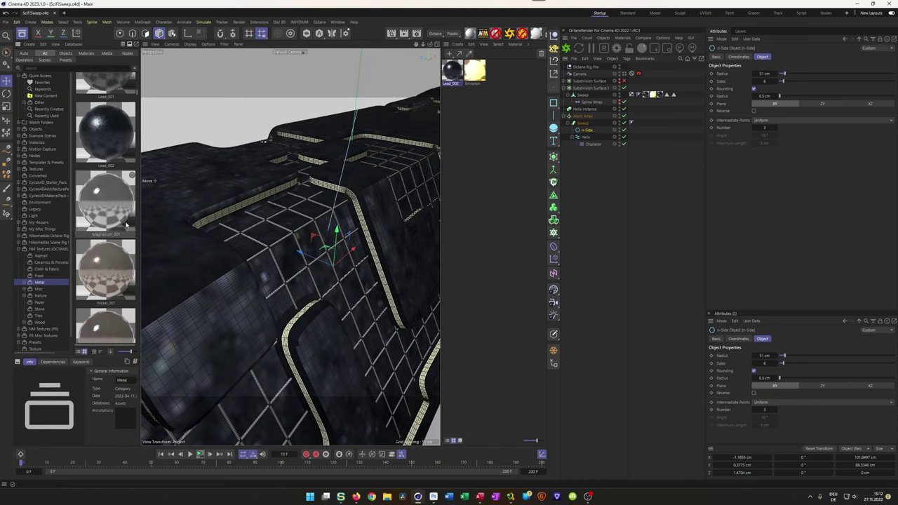
click(122, 225)
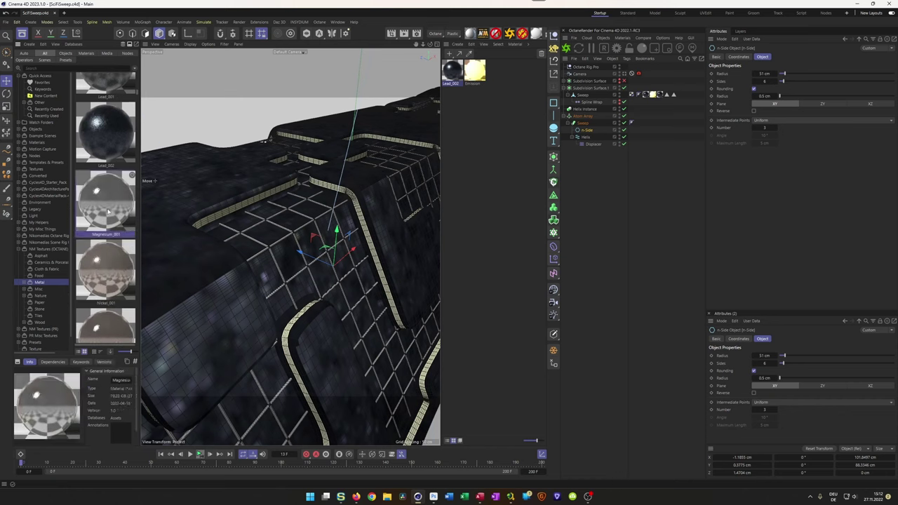
scroll(108, 210, down, 3)
click(116, 203)
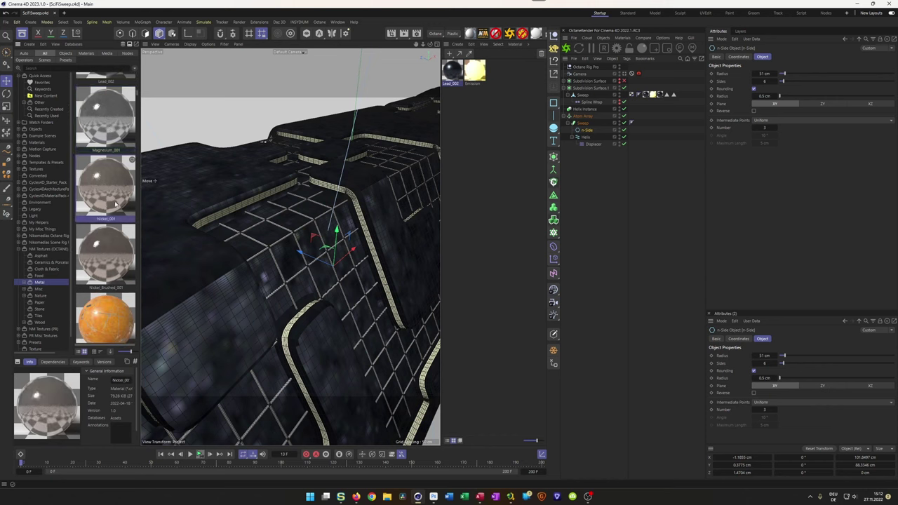
drag(108, 194, 505, 198)
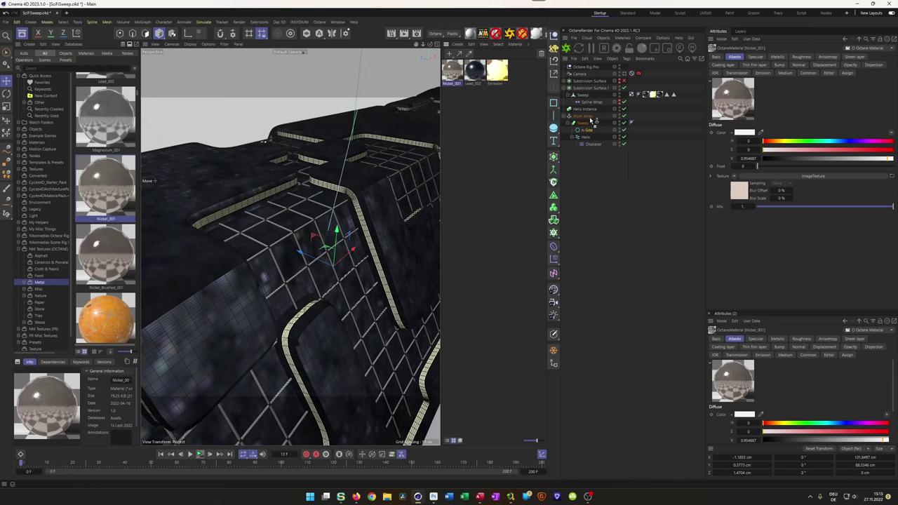
drag(586, 121, 587, 123)
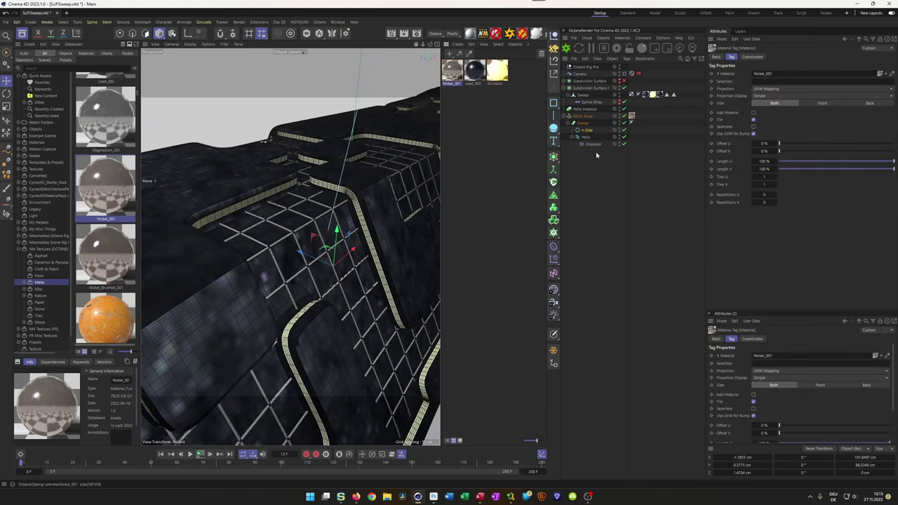
- Return to the scene camera, render the sweep with its nickel grid in Octane's Live Viewer and close the render
click(624, 74)
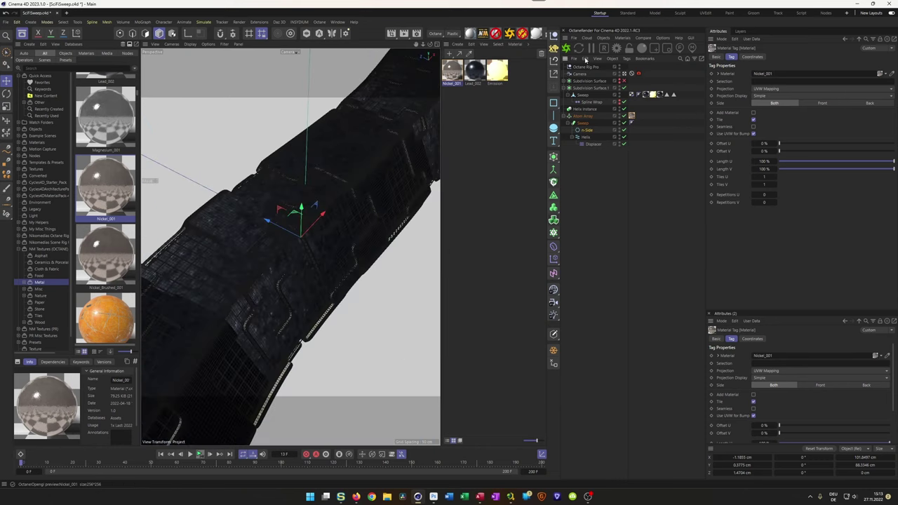
click(567, 51)
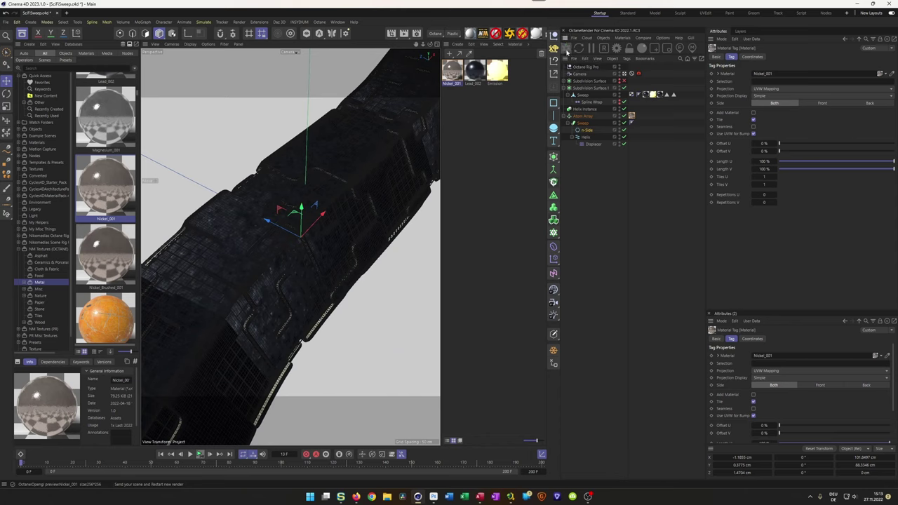
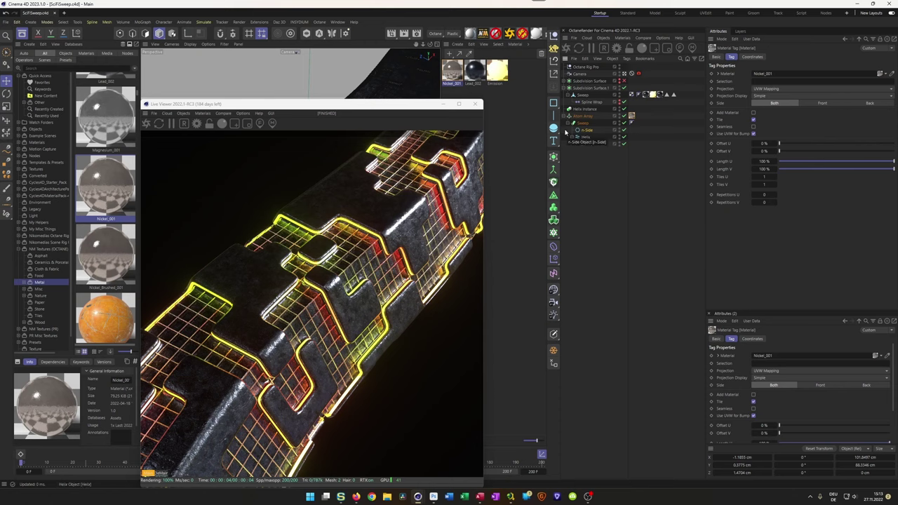
click(475, 104)
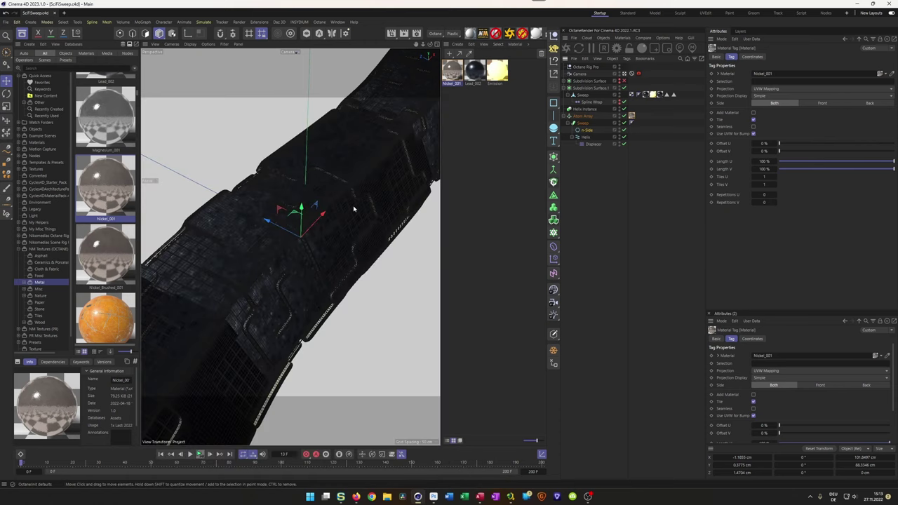
- Turn off texture display in the viewport to show the untextured meshes with their lines
key(n)
key(q)
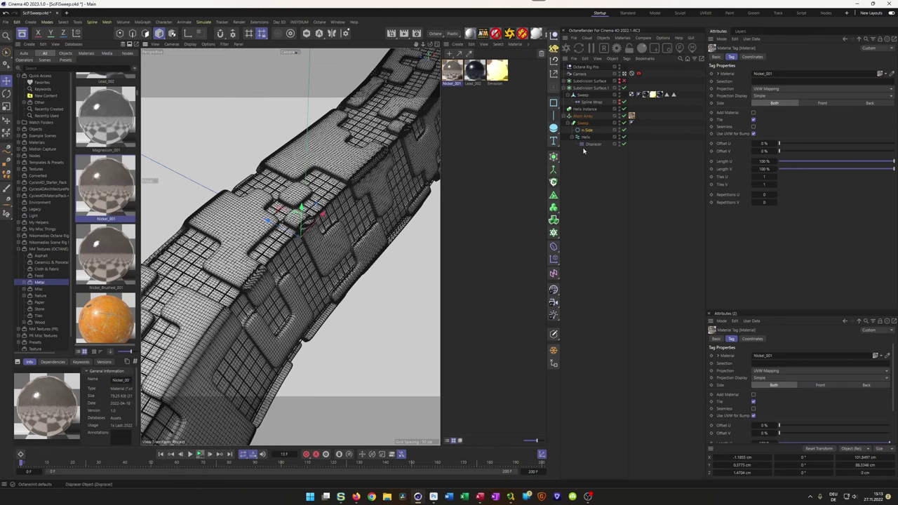
- Play the animation in the viewport to preview the moving sweep and grid, and return to the starting frame
click(199, 454)
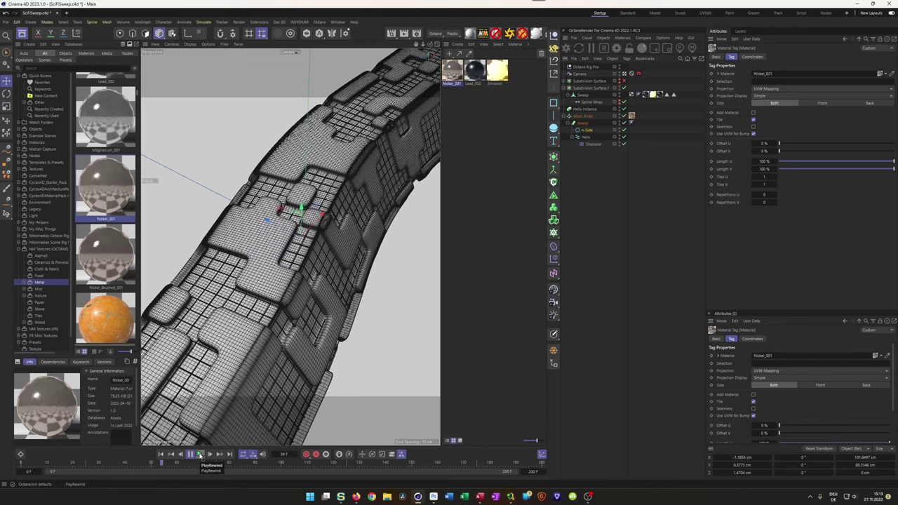
click(199, 455)
click(199, 454)
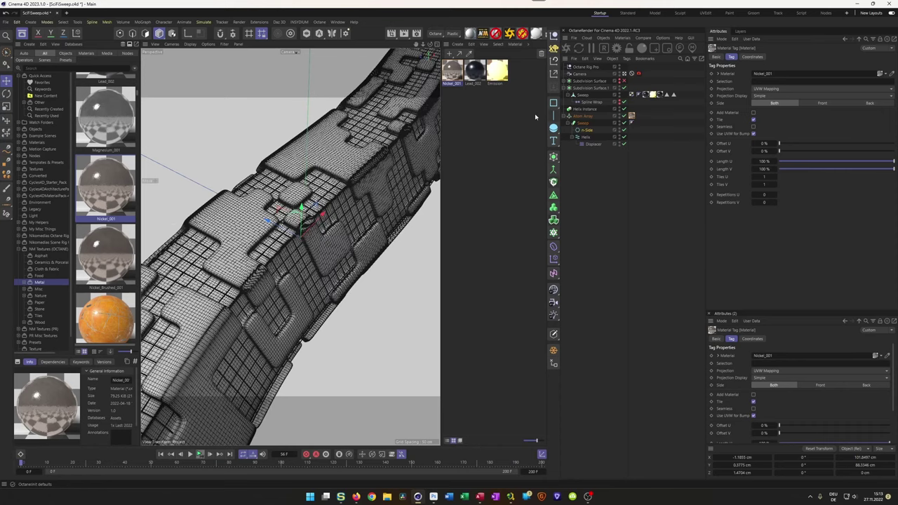
- Render the scene in the Live Viewer and pick the Octane camera's depth-of-field focus point on the front panels of the sweep
click(568, 50)
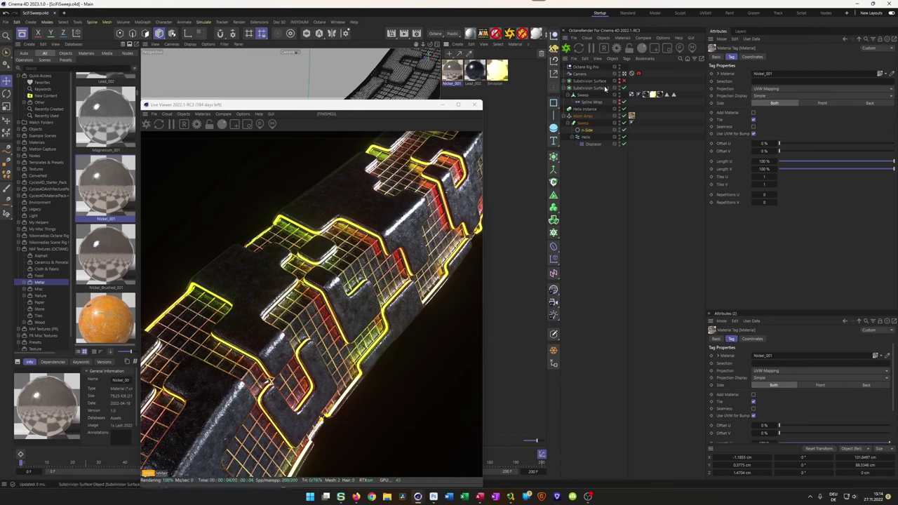
click(638, 73)
click(734, 57)
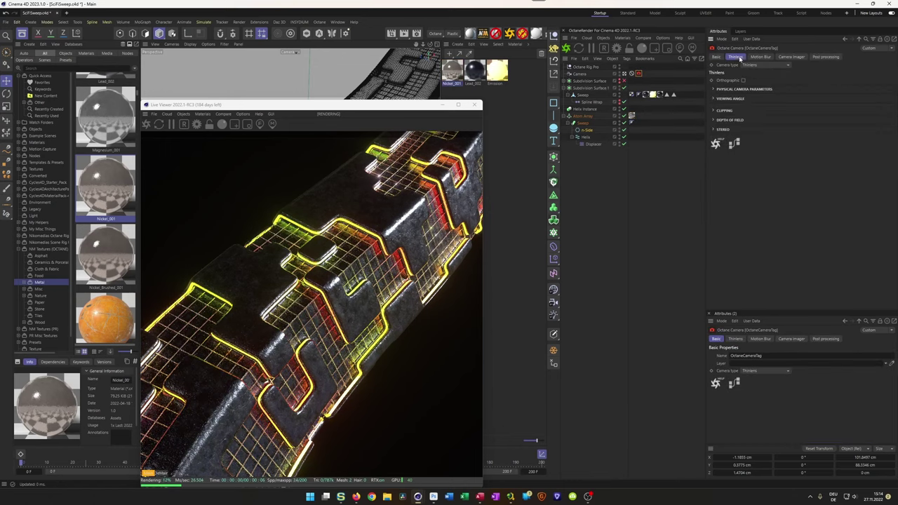
click(718, 121)
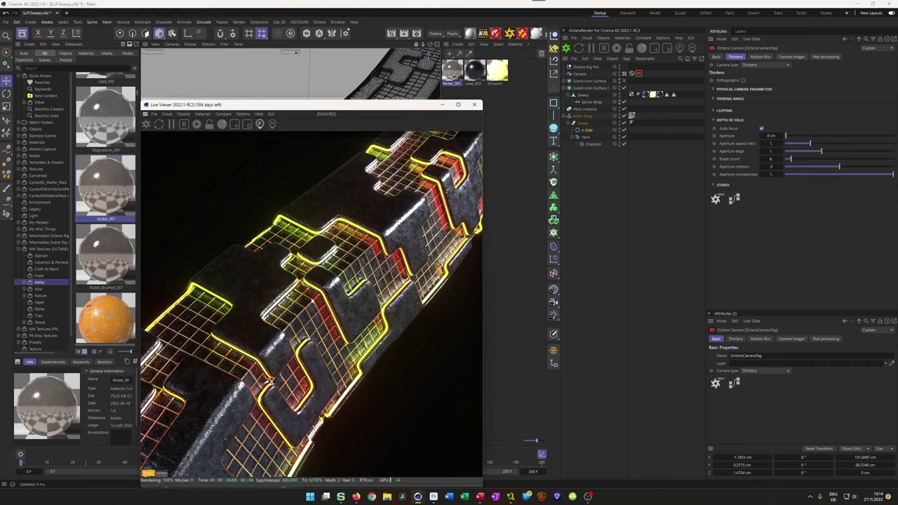
click(322, 289)
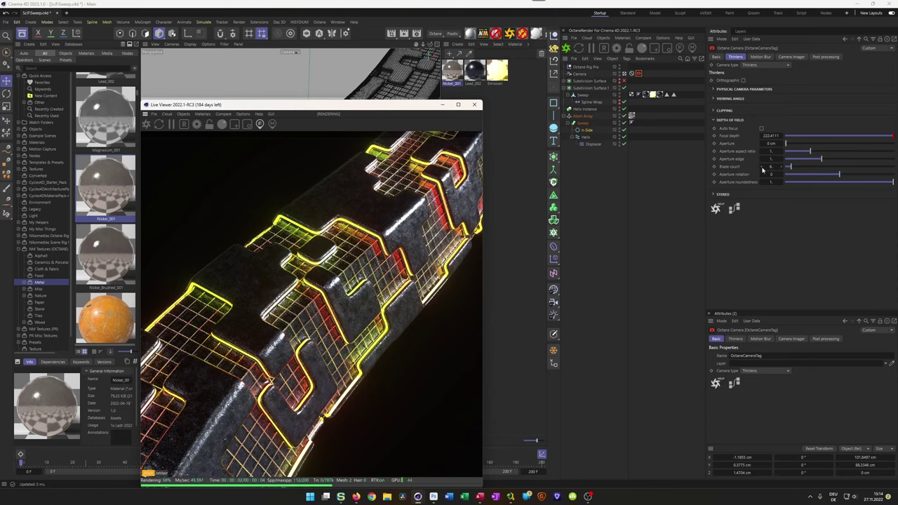
- Set the Octane camera's depth-of-field aperture to 4 cm and save the project
double_click(773, 144)
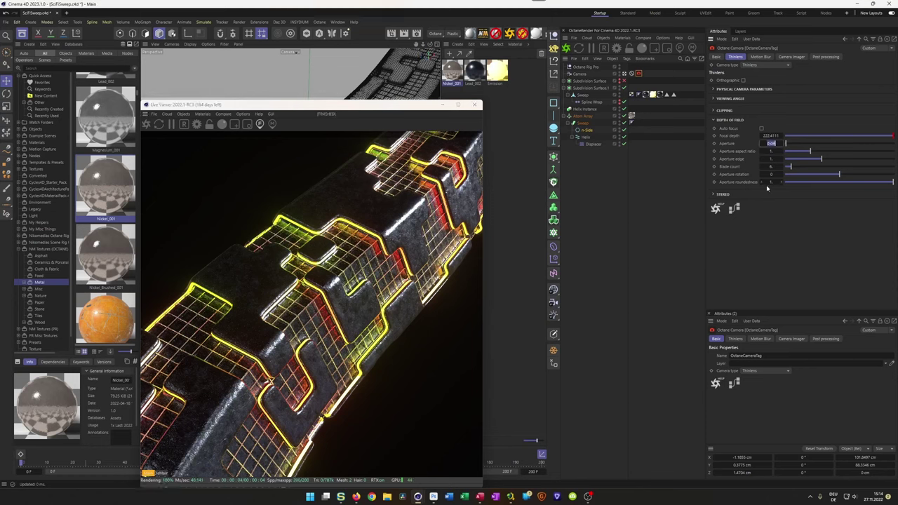
text(3)
key(Return)
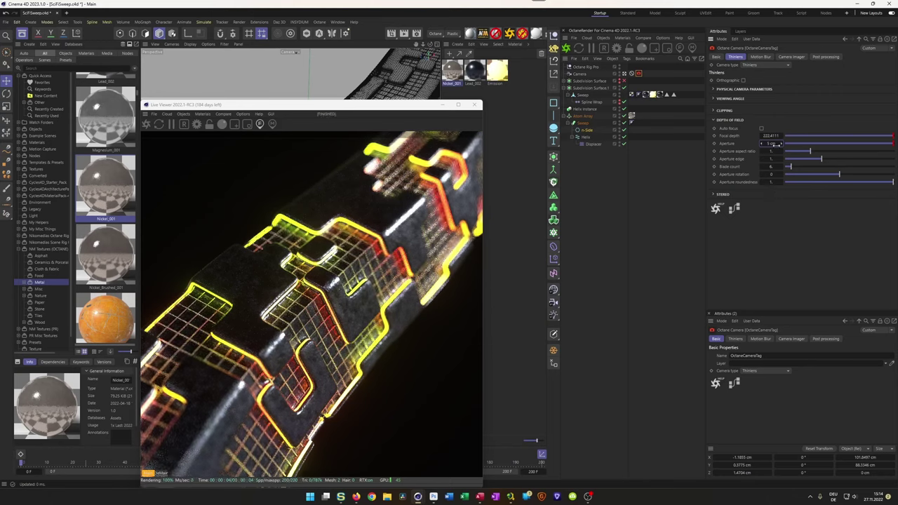
text(4)
key(Return)
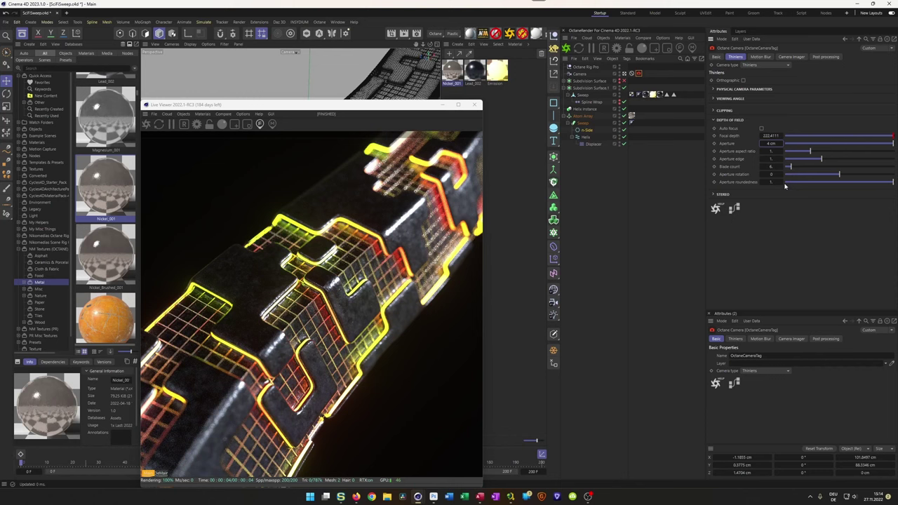
key(ctrl+s)
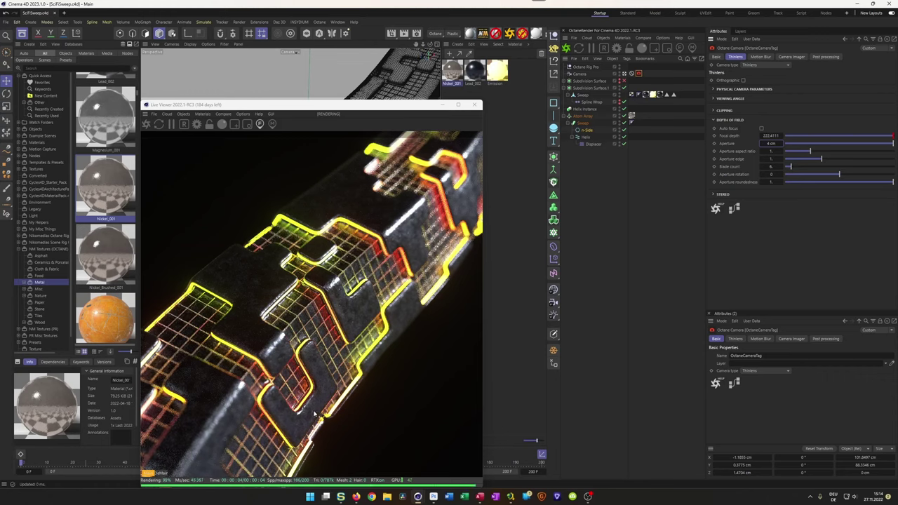
- Check the denoised pass of the blurred render, close the Live Viewer and deselect everything
click(160, 473)
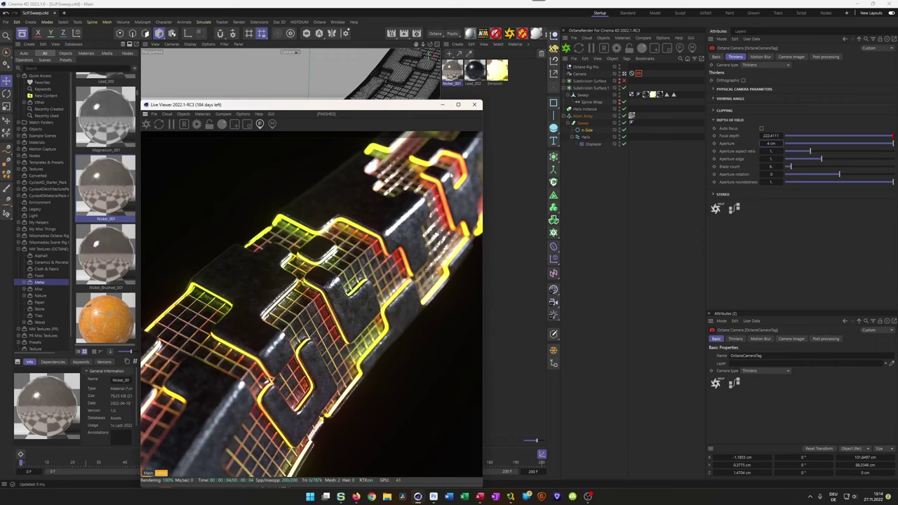
click(474, 104)
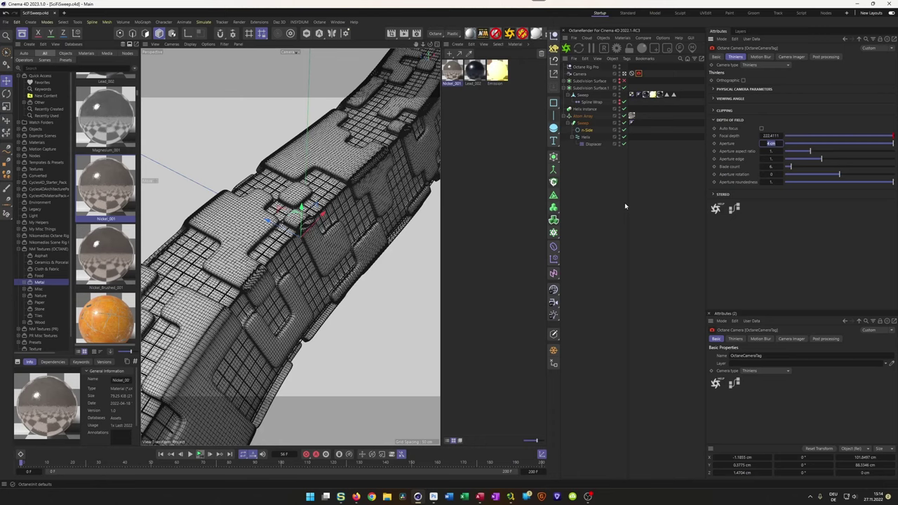
click(625, 205)
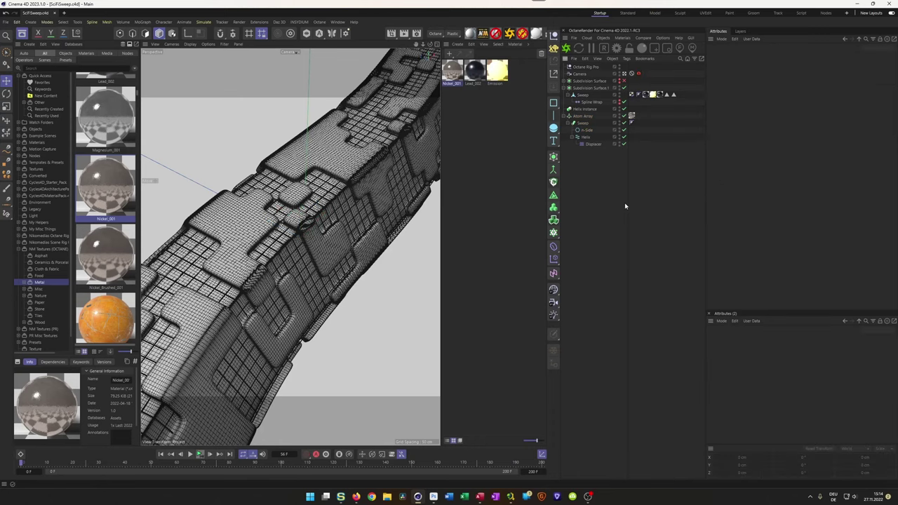
- Set the output width in the render settings to 1080 pixels with the ratio locked
click(416, 35)
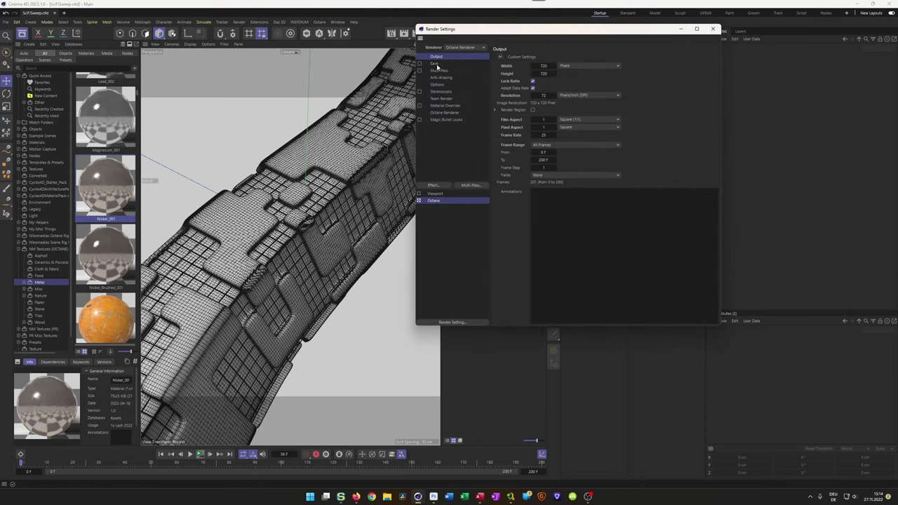
click(435, 64)
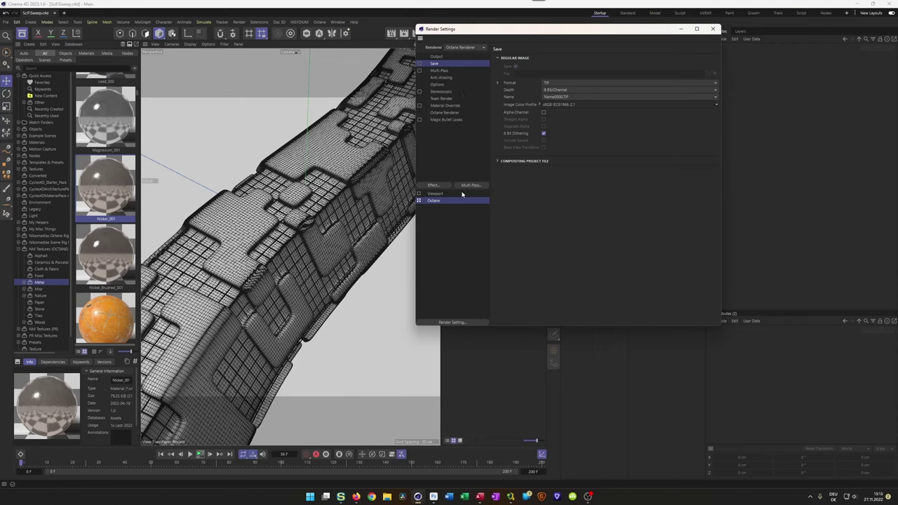
click(436, 57)
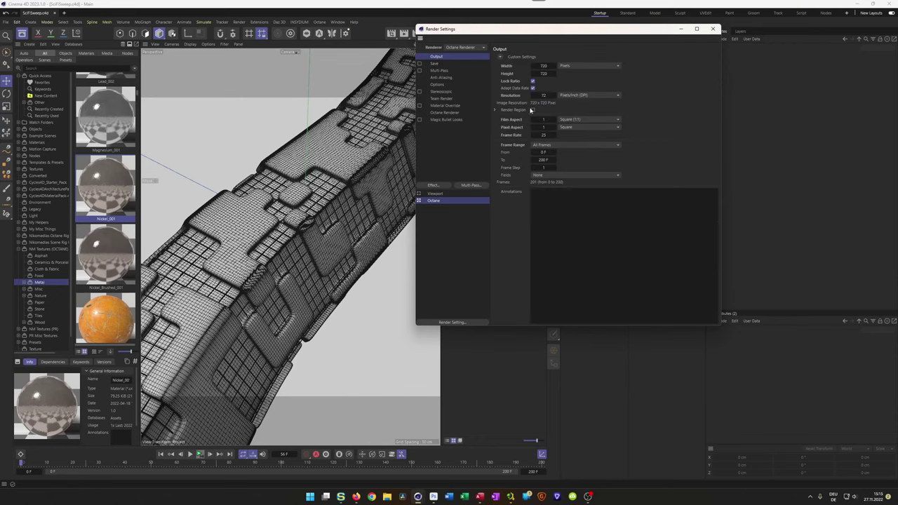
click(543, 68)
text(1080)
key(Return)
- Enable saving of the rendered image and set its format to PNG with a depth of 16 Bit/Channel
click(434, 64)
click(419, 64)
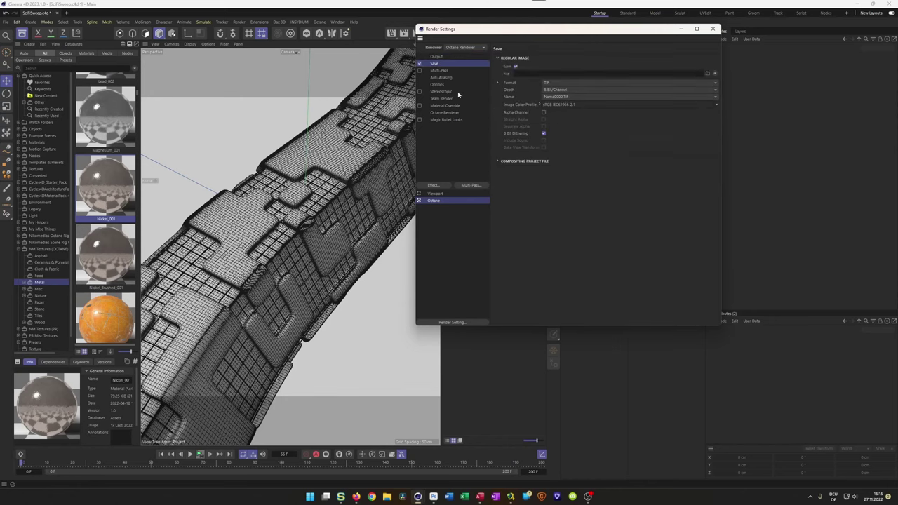
click(558, 83)
click(589, 160)
click(609, 88)
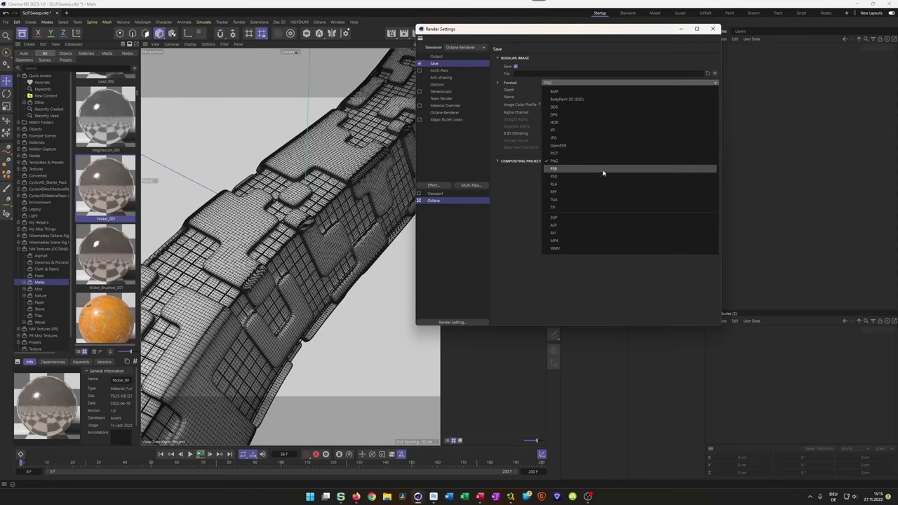
click(601, 161)
click(591, 91)
click(591, 106)
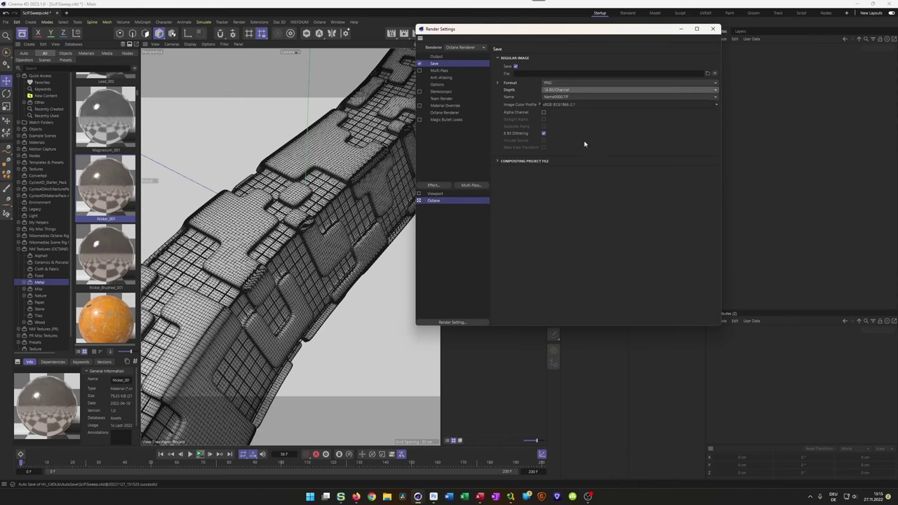
- Enable the denoised beauty pass in the Octane Renderer settings
click(460, 113)
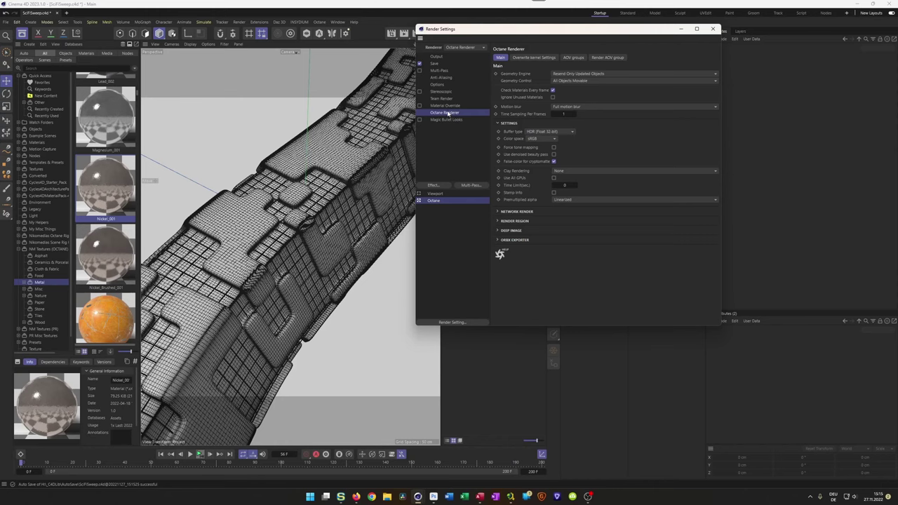
click(554, 161)
click(553, 154)
- Browse for the render's save location in _SEQ on Volume (H:) and create and open a new folder named SciFiSweep
click(435, 64)
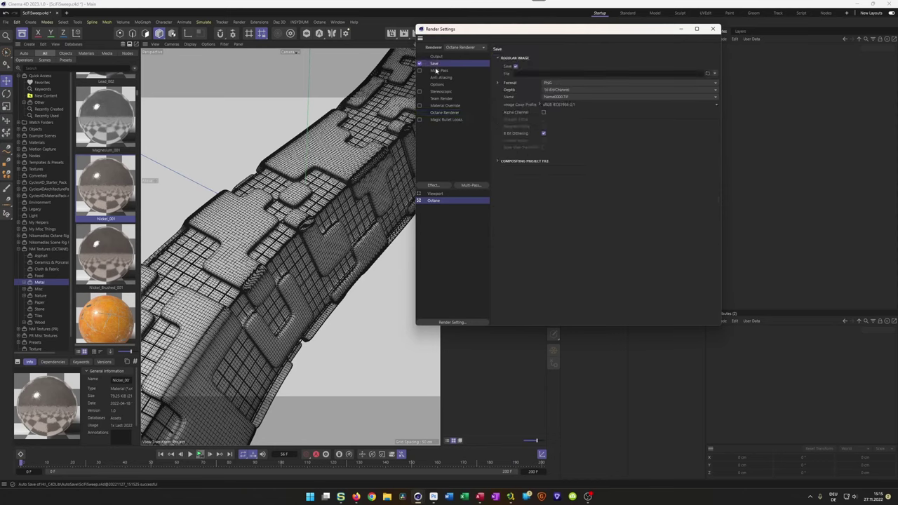
click(706, 75)
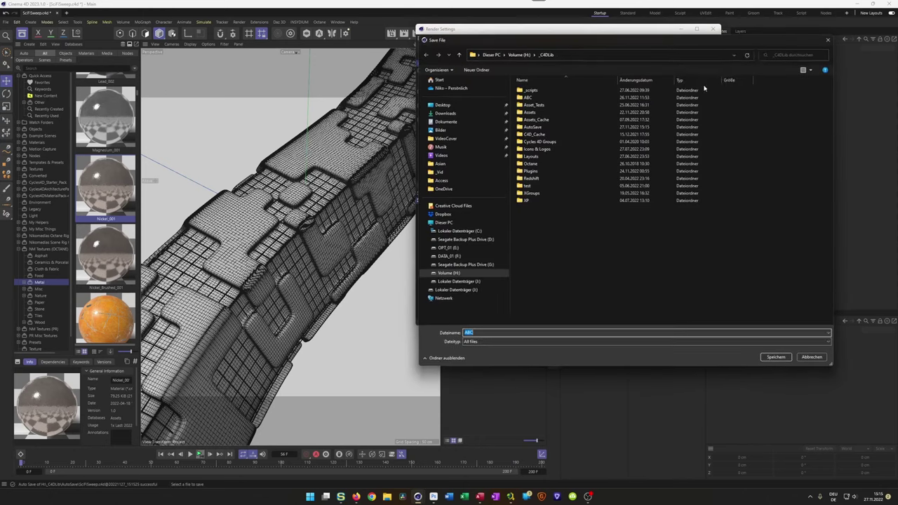
click(519, 54)
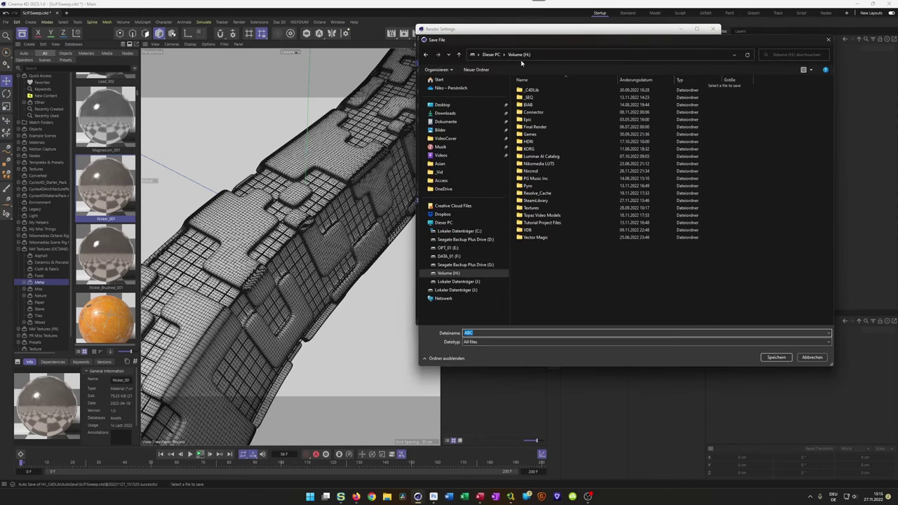
double_click(531, 90)
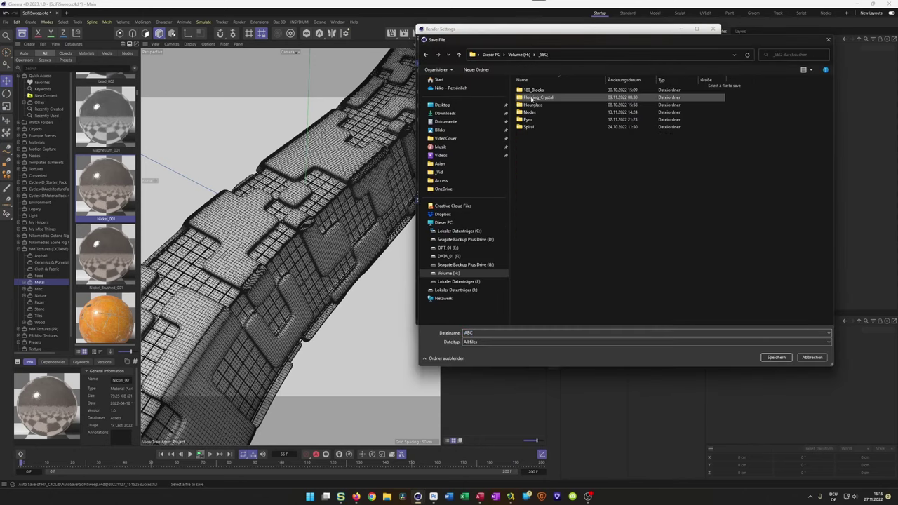
click(480, 70)
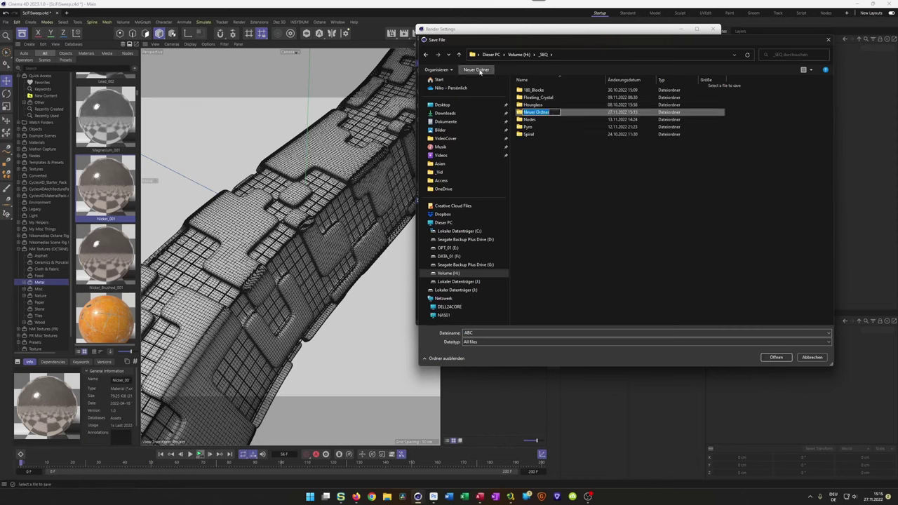
text(SciFiSwee)
key(Return)
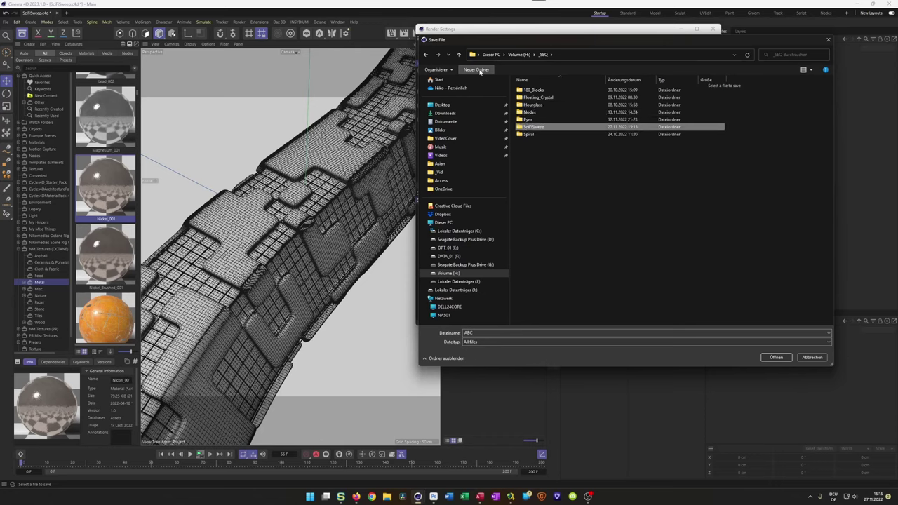
key(Return)
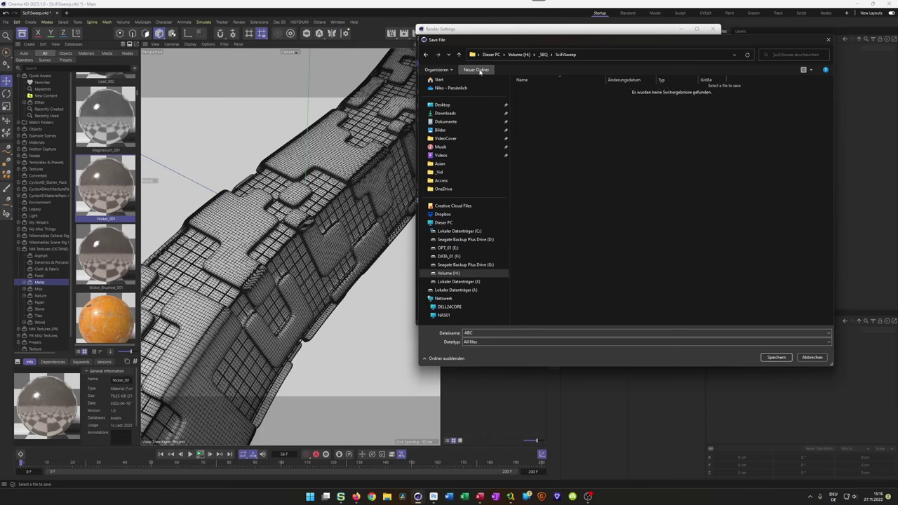
- Create a subfolder named 001 inside SciFiSweep and open it
click(480, 70)
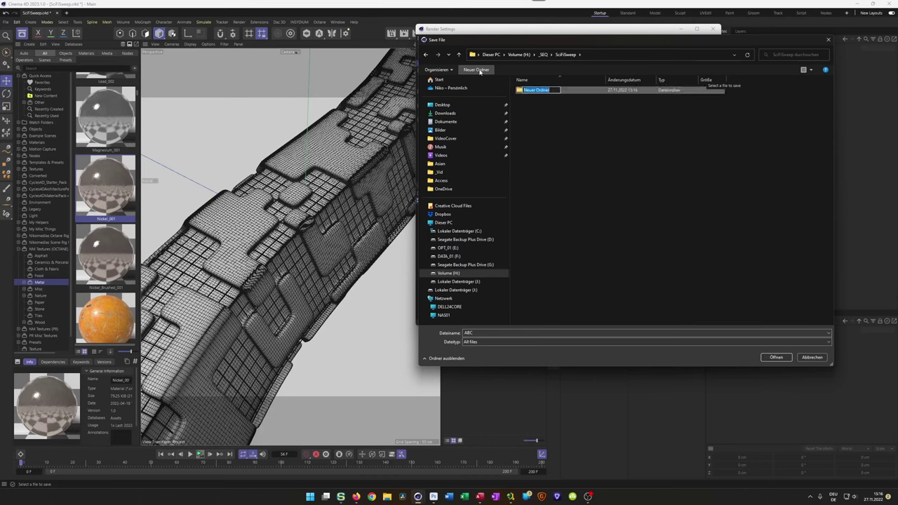
text(001)
key(Return)
key(Return)
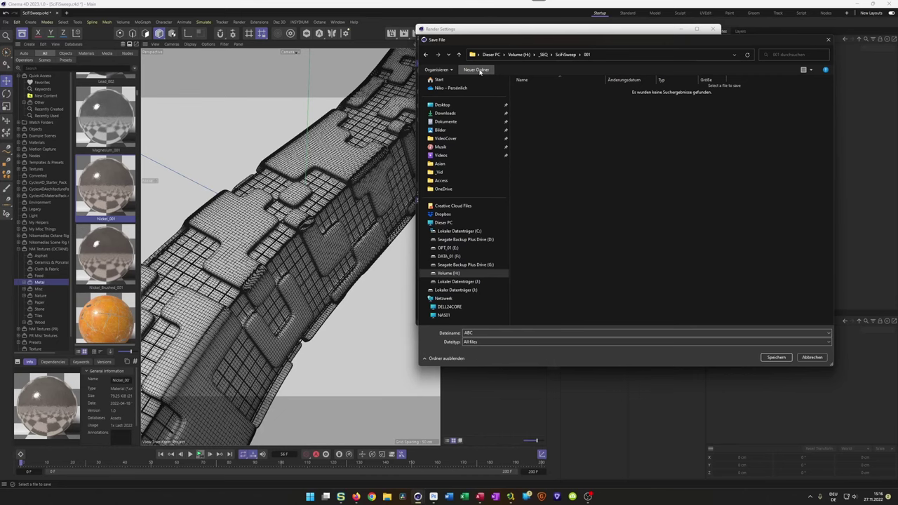
- Set the output file name to frame_, confirm the save path and close the render settings
double_click(533, 333)
text(frame)
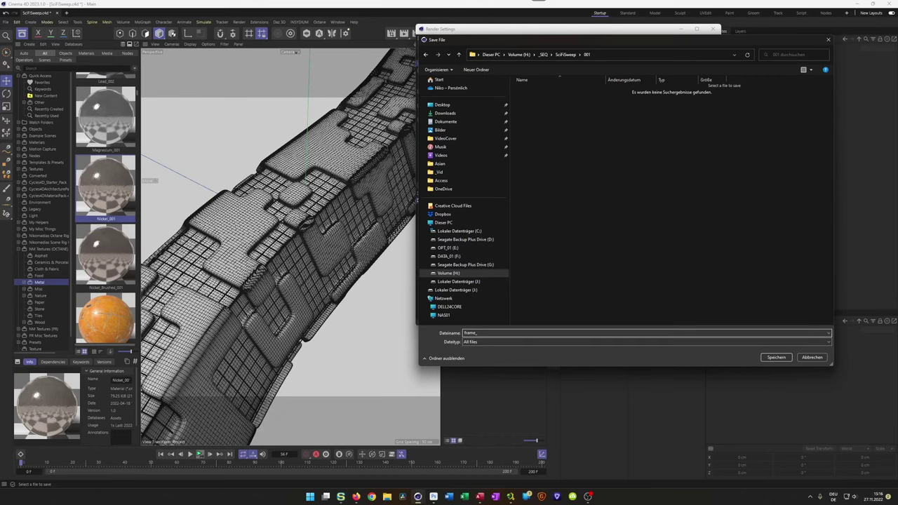
text(_)
key(Return)
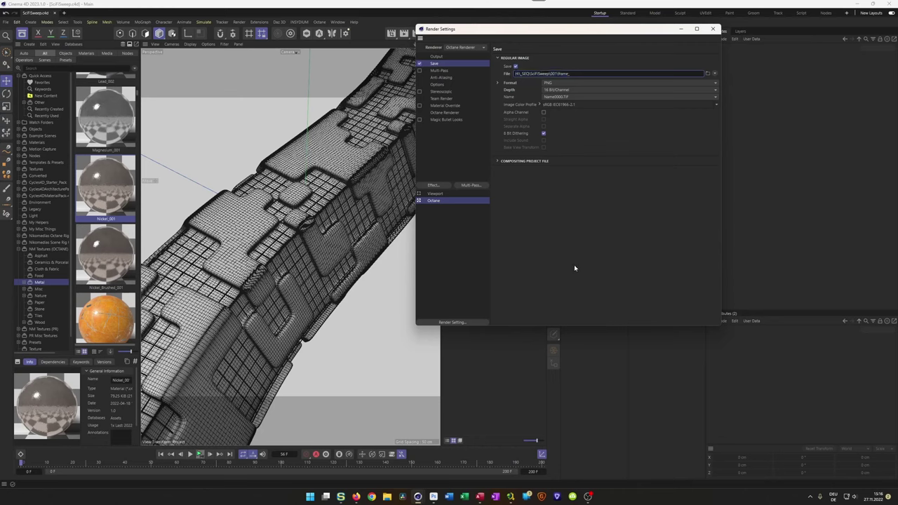
click(713, 29)
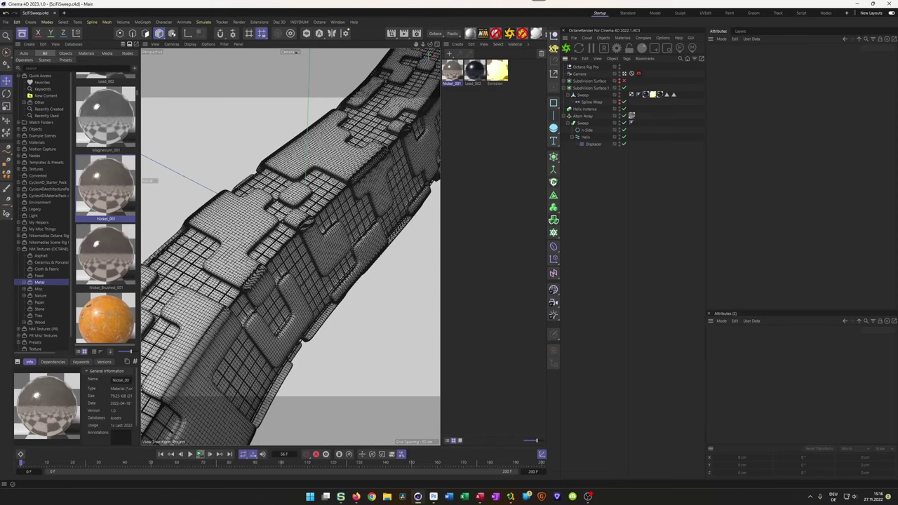
- Render the animation to the Picture Viewer and play back the finished frames
key(shift+r)
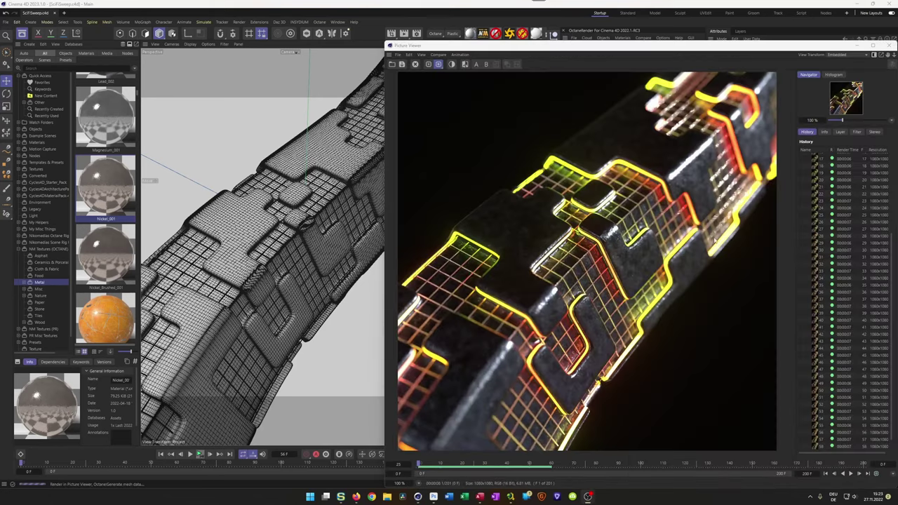
click(849, 475)
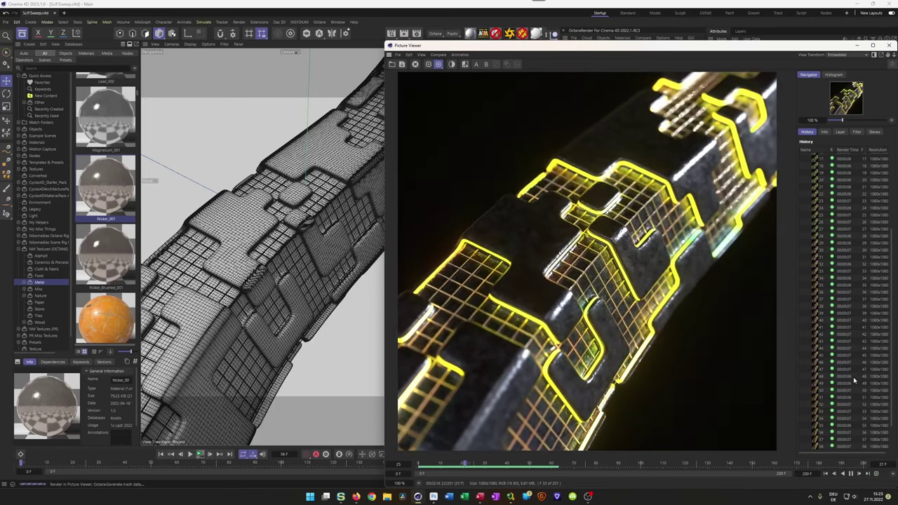
click(853, 377)
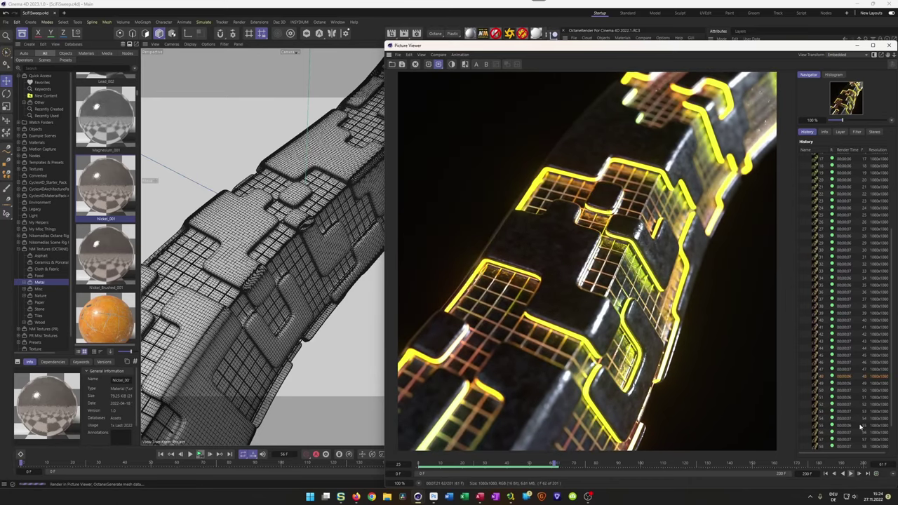
- Stop the running animation render, delete all rendered frames from the history and close the Picture Viewer
click(414, 64)
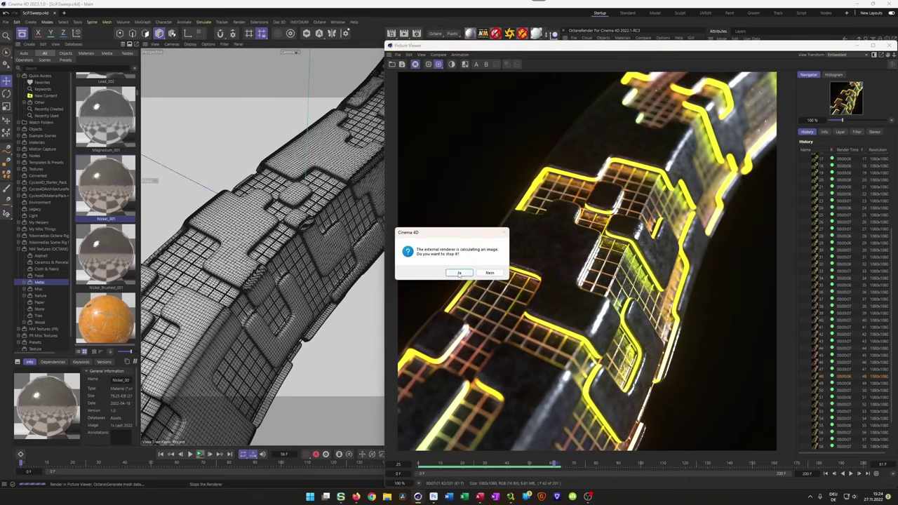
click(459, 273)
click(852, 320)
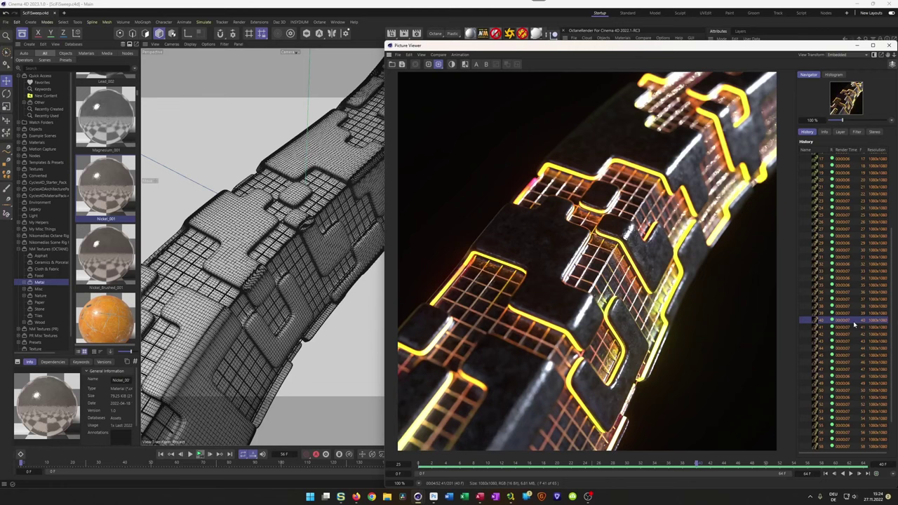
key(Delete)
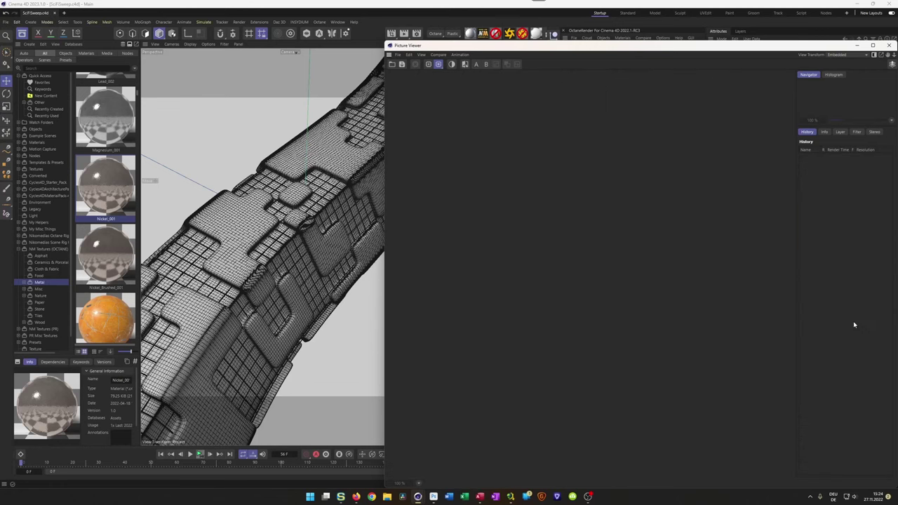
click(888, 45)
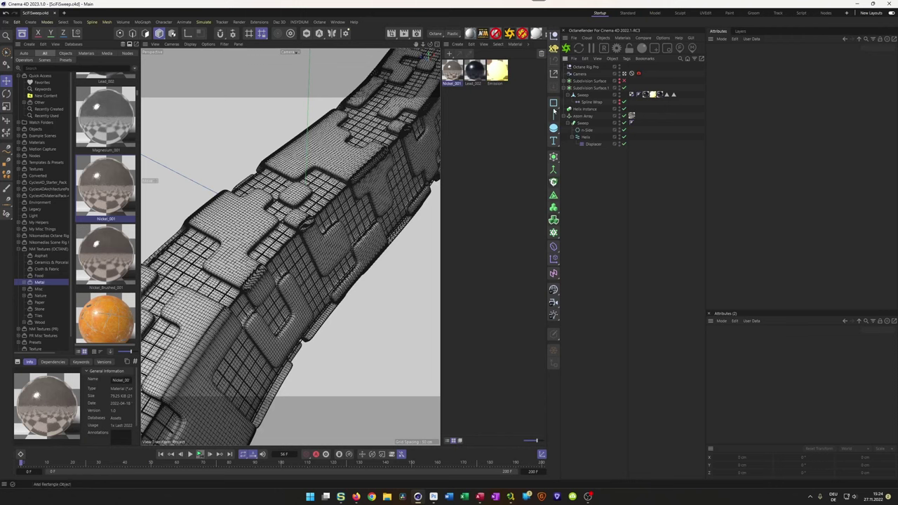
- Add a disc object and scale it up to an outer radius of about 506 cm as a floor
drag(552, 104, 529, 173)
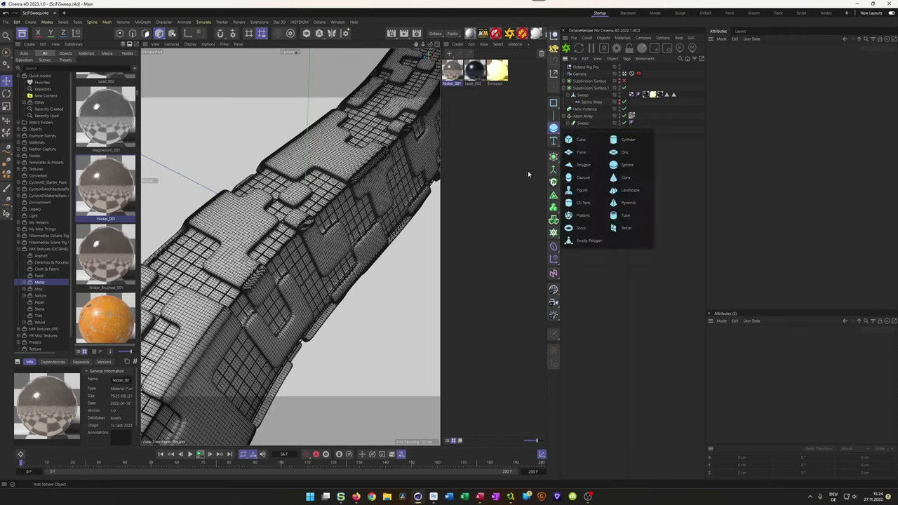
click(627, 152)
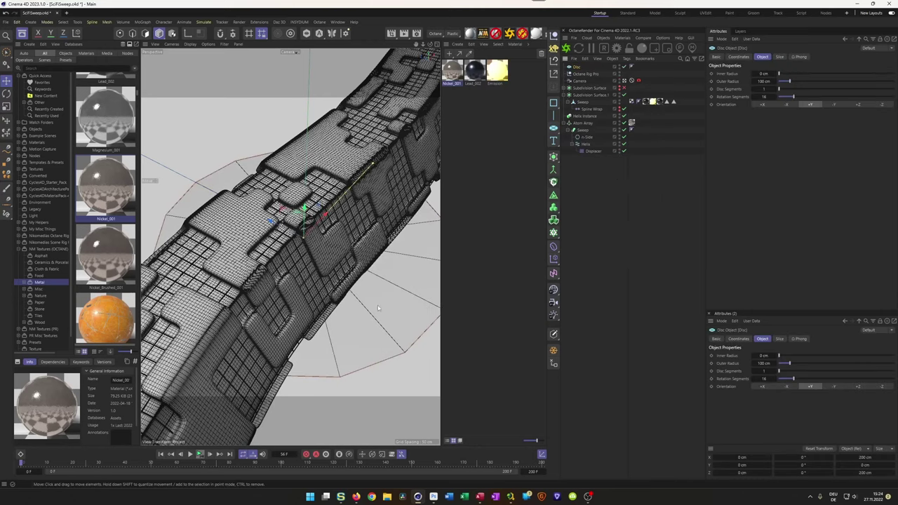
key(t)
drag(366, 307, 556, 297)
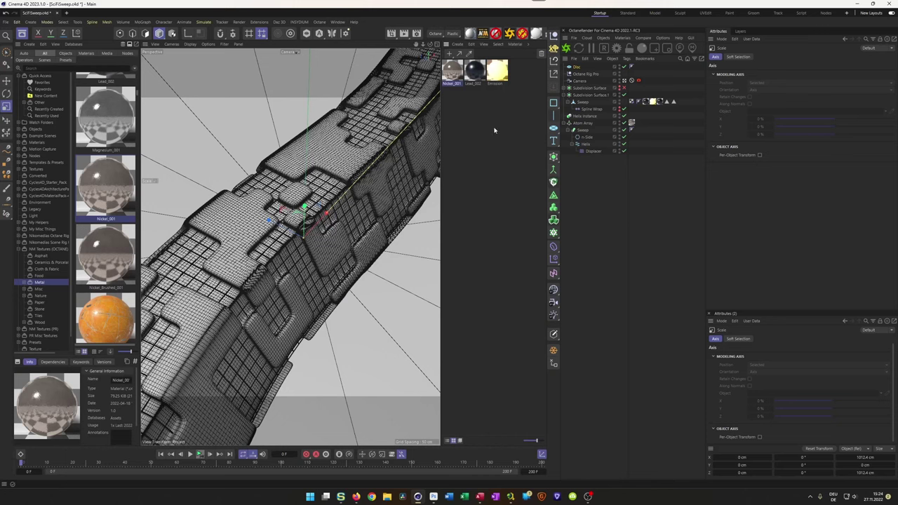
- Create a new Octane universal material and name it Floor
click(495, 130)
click(538, 34)
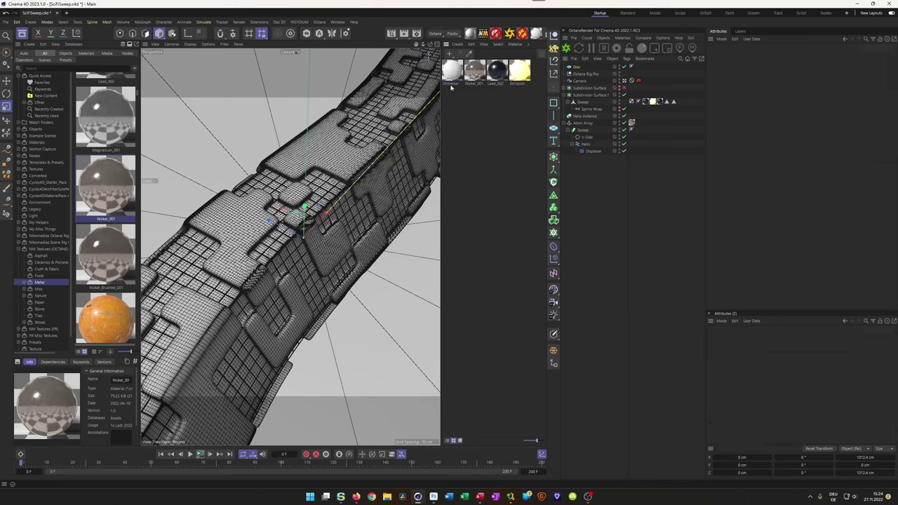
click(453, 77)
double_click(454, 83)
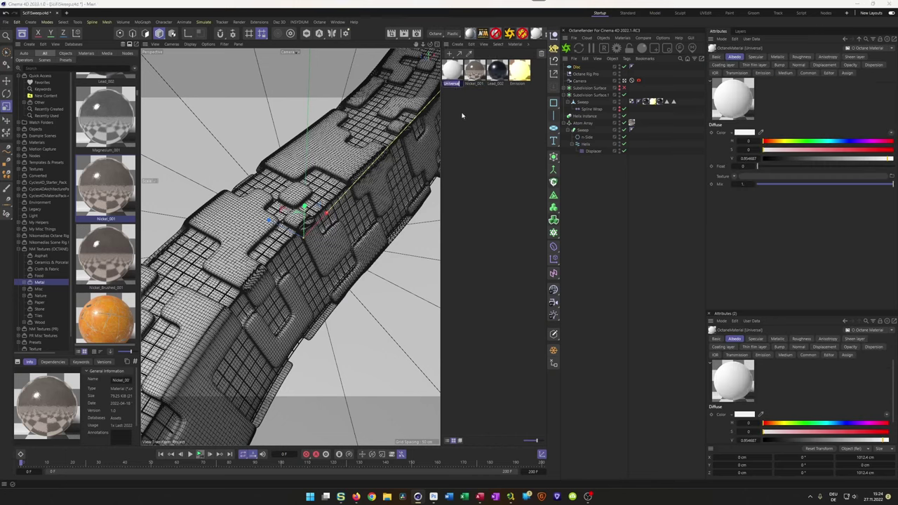
text(Floor)
key(Return)
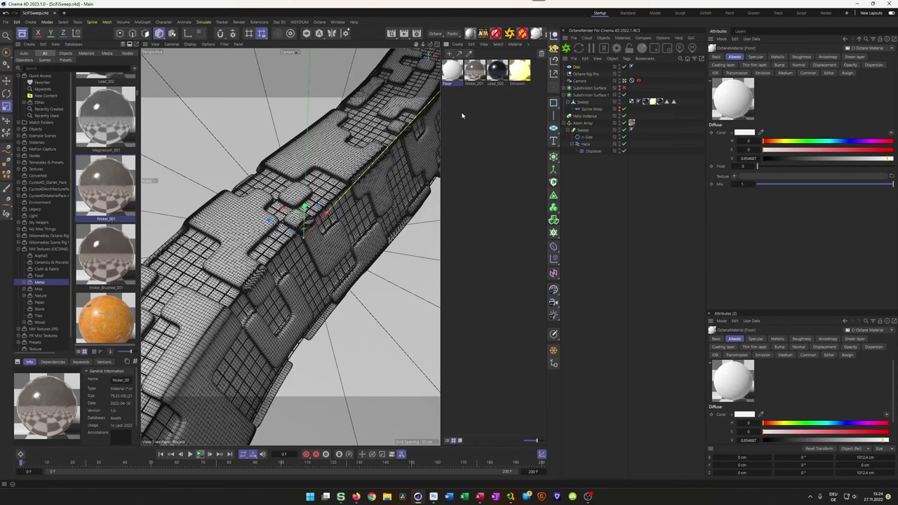
- Darken the Floor material's albedo to 7% value and raise its roughness to about 0.3 in the Octane Node Editor
click(550, 35)
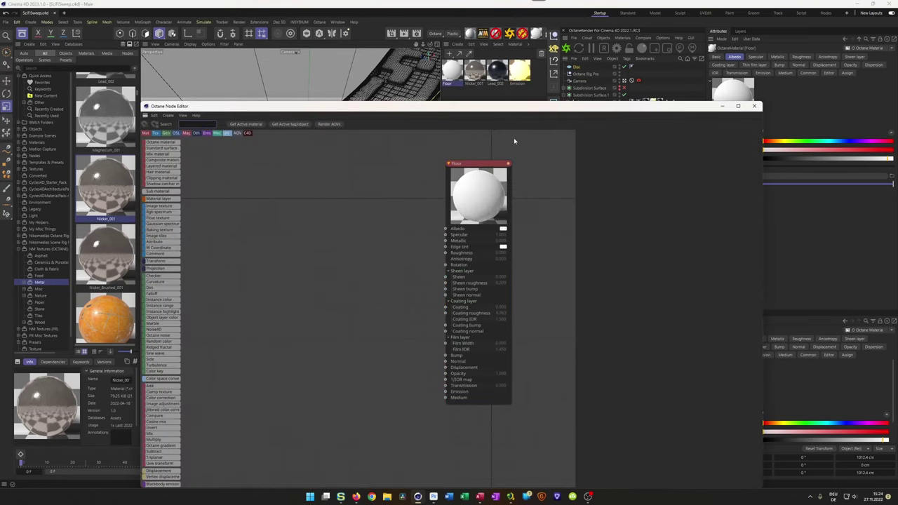
drag(487, 106, 375, 61)
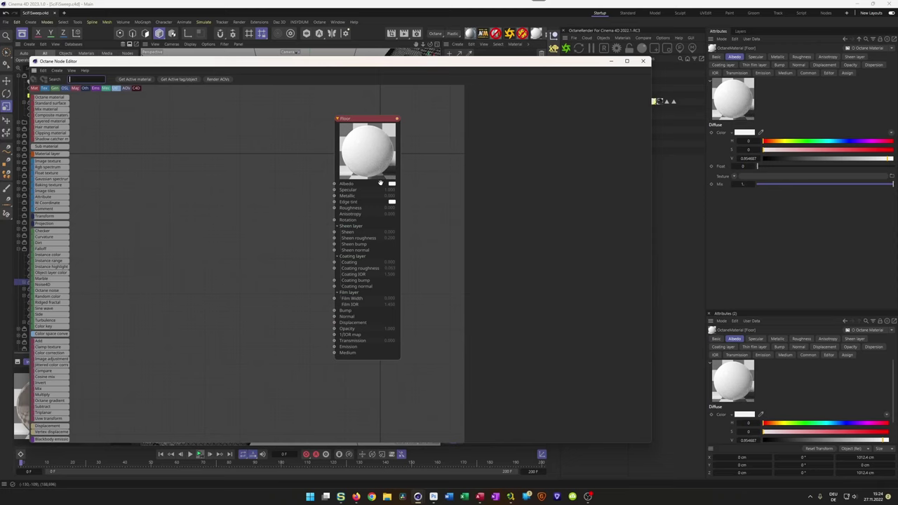
click(391, 184)
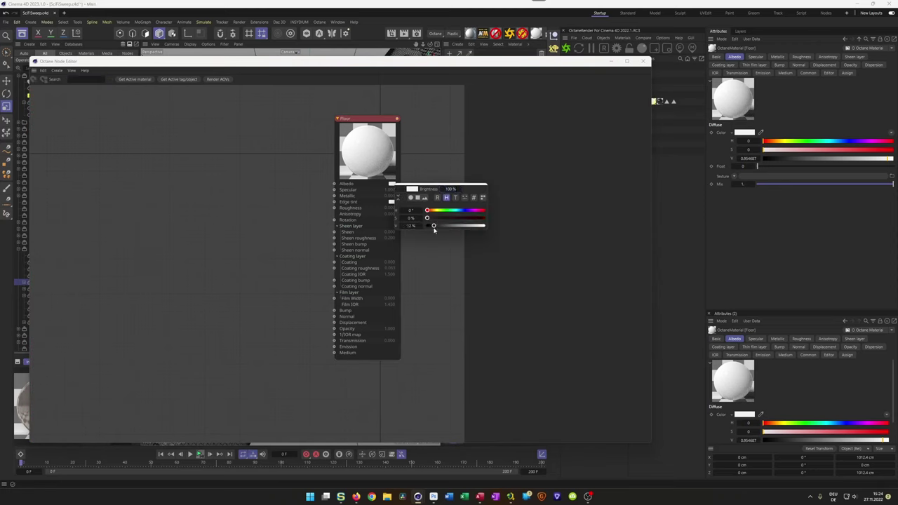
drag(431, 230, 430, 226)
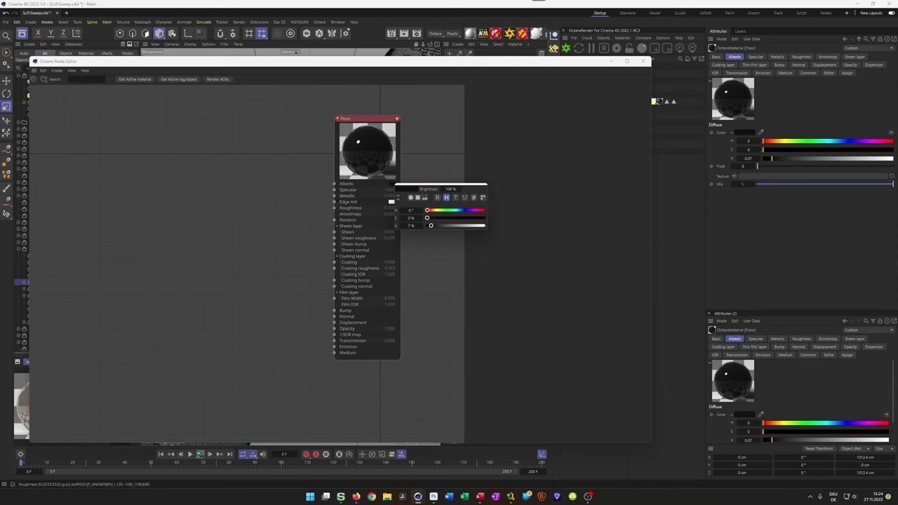
drag(392, 209, 399, 212)
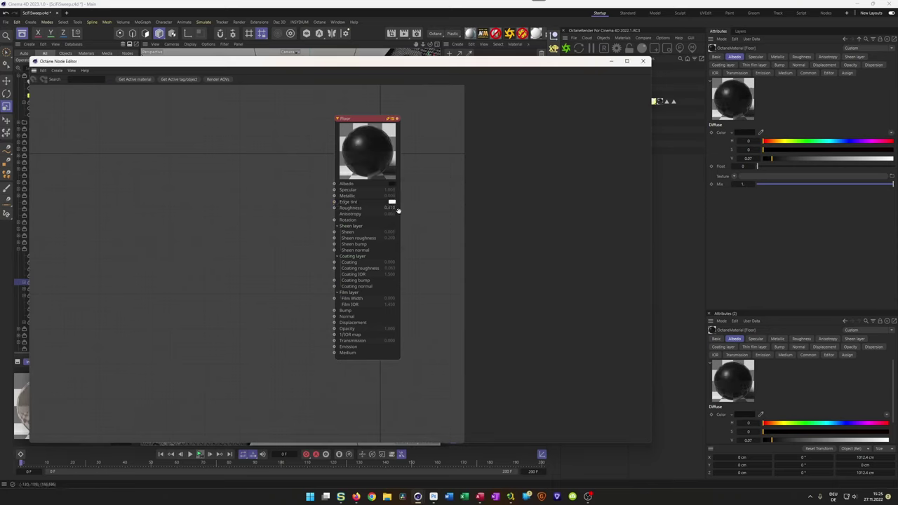
click(643, 61)
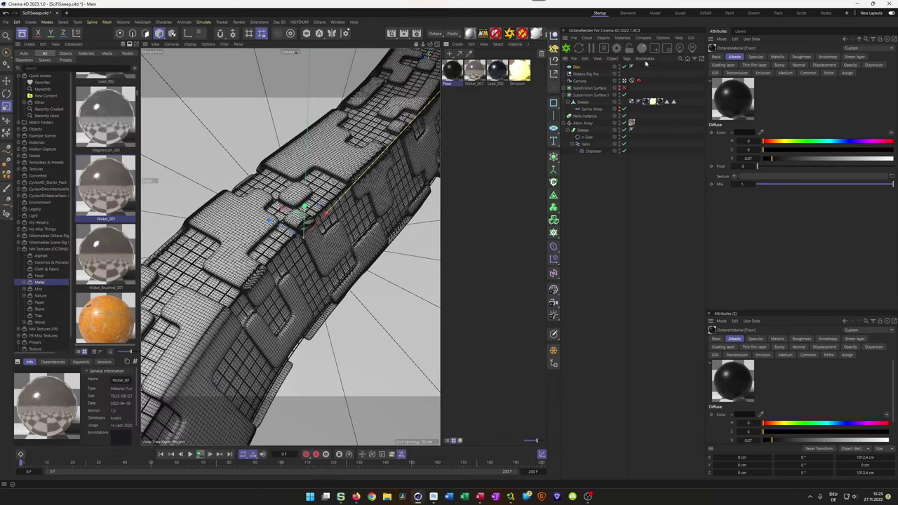
- Assign the Floor material to the disc and check it in a live Octane preview
drag(454, 74, 579, 68)
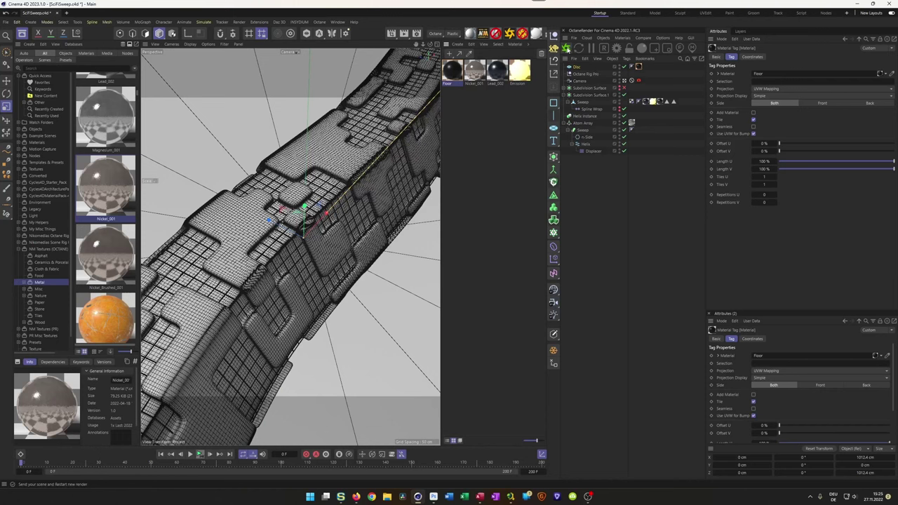
click(566, 48)
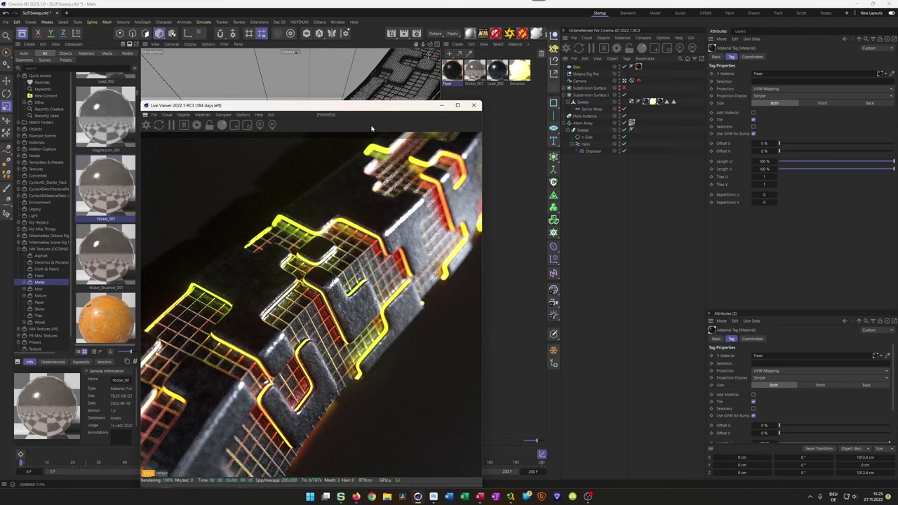
drag(452, 106, 760, 89)
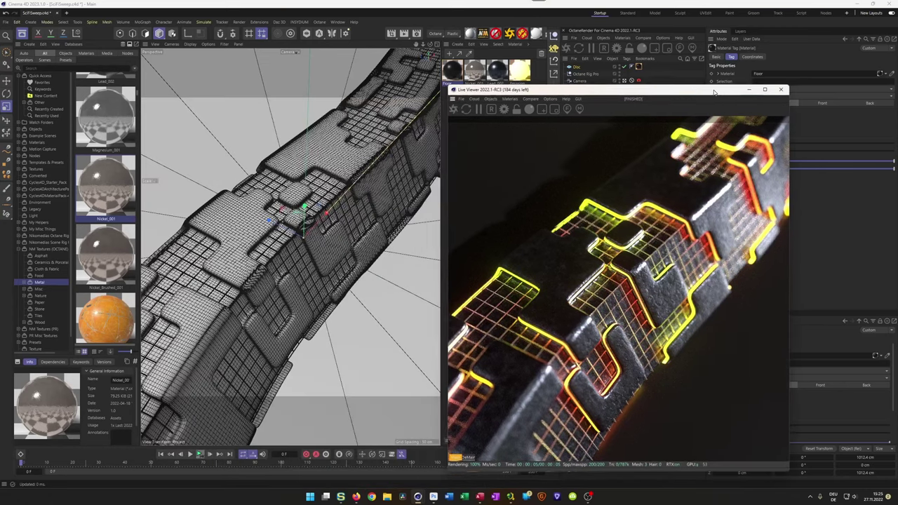
click(778, 94)
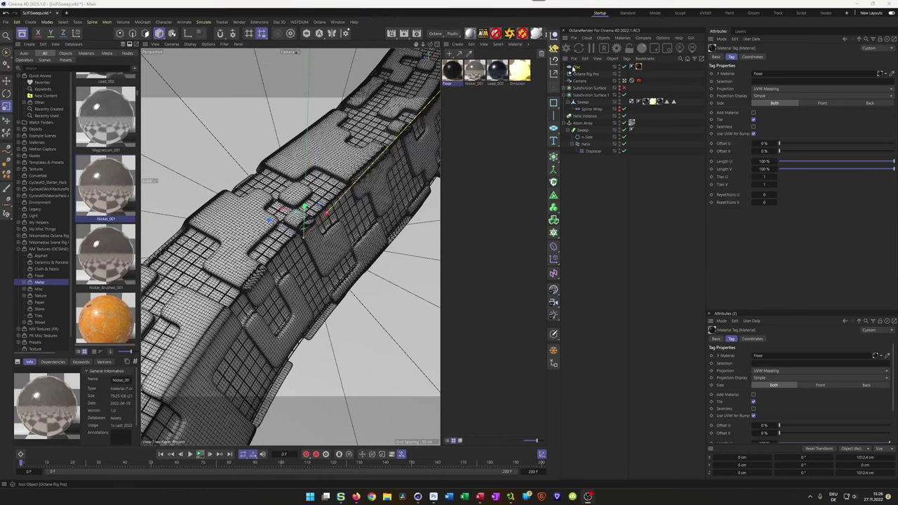
- Move the disc down about 80 cm so it sits below the sweep, using the right view, and return to the perspective view
middle_click(305, 326)
middle_click(246, 352)
alt+right_drag(287, 237, 315, 223)
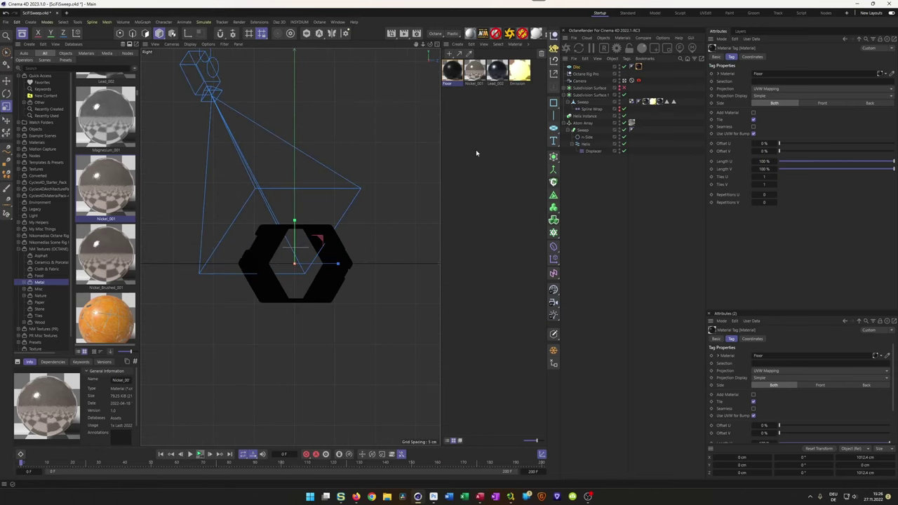
click(576, 67)
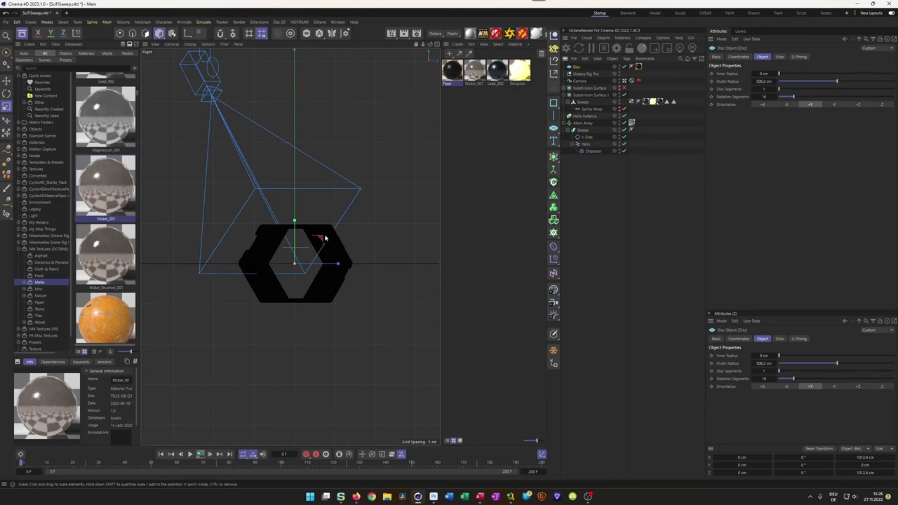
key(e)
key(l)
drag(295, 224, 286, 286)
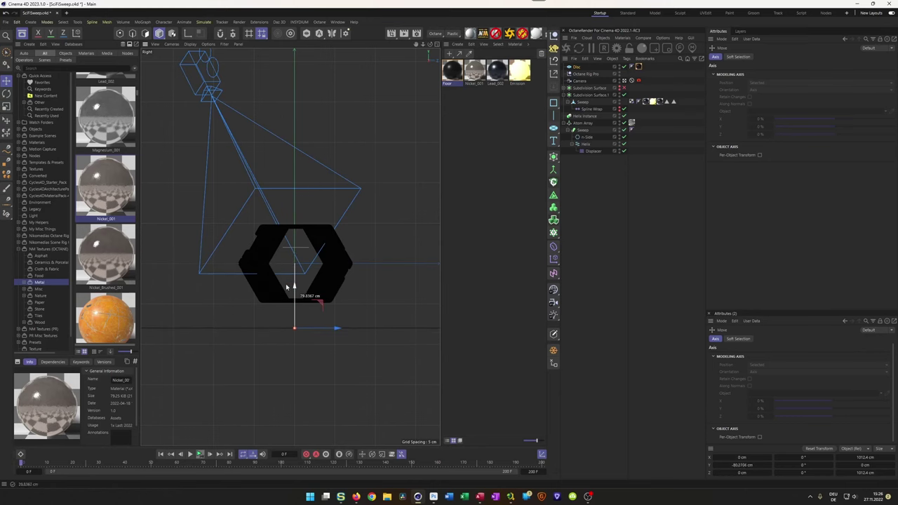
middle_click(287, 285)
middle_click(233, 225)
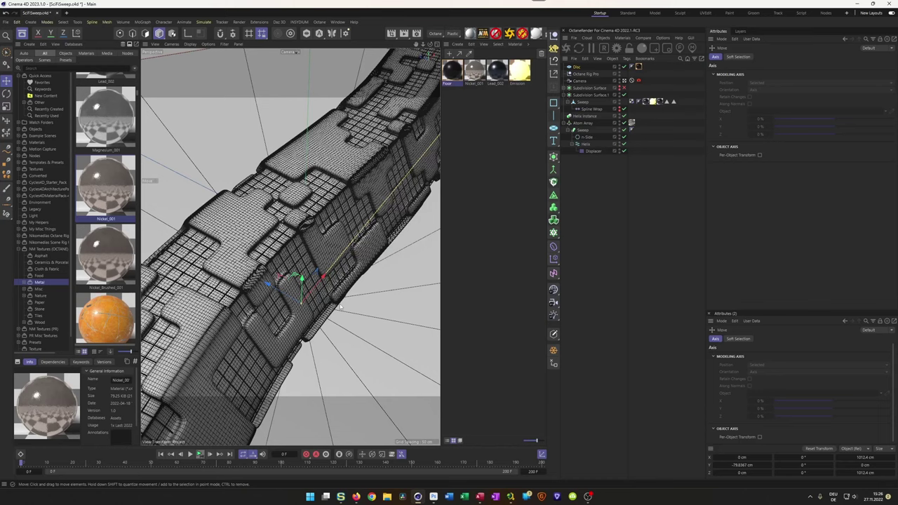
- With the Octane live preview running, deactivate the sun in Octane Rig Pro and raise the HDRI intensity to about 2.8
click(566, 49)
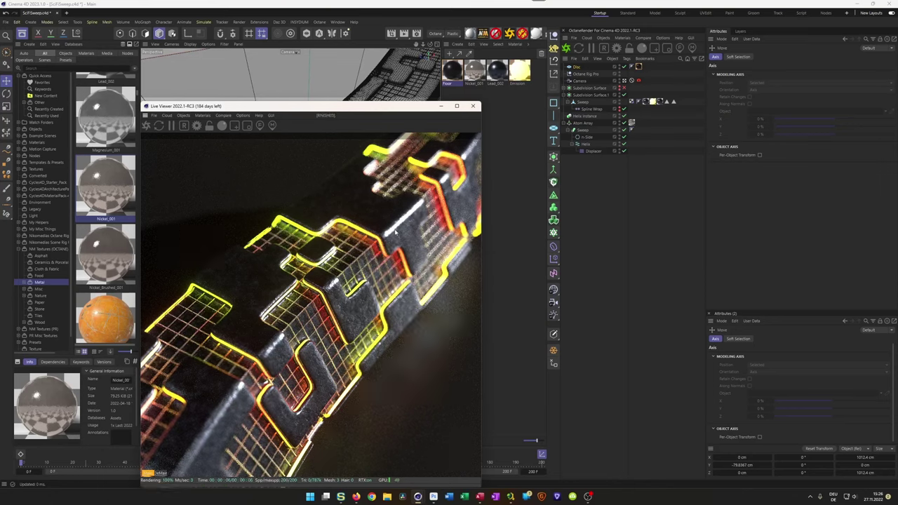
click(590, 74)
click(844, 57)
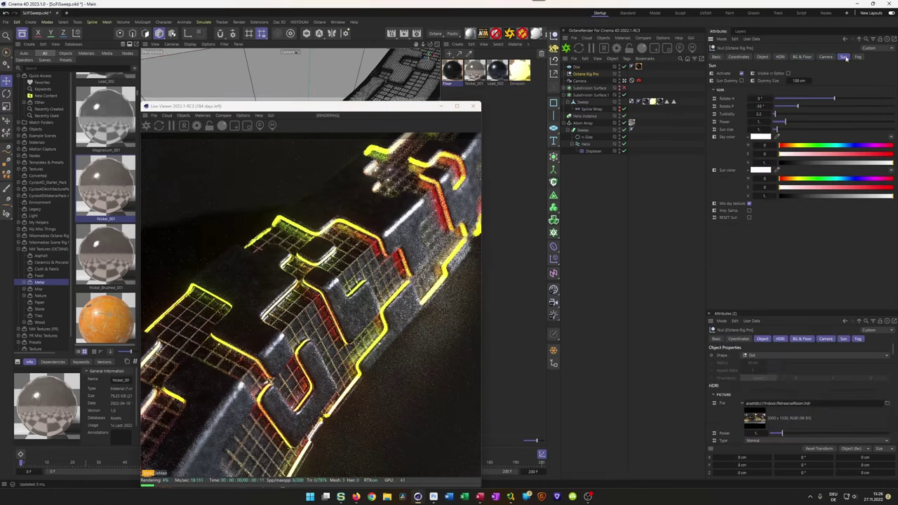
click(741, 73)
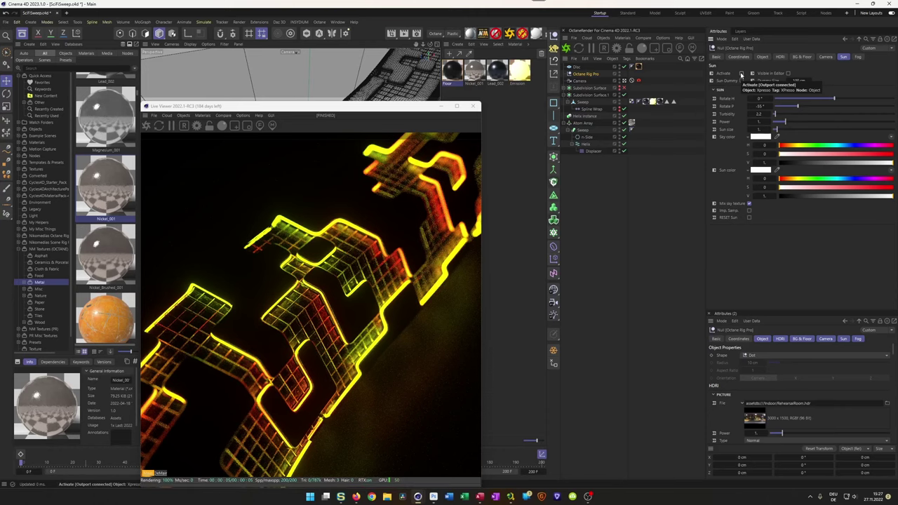
drag(378, 107, 458, 110)
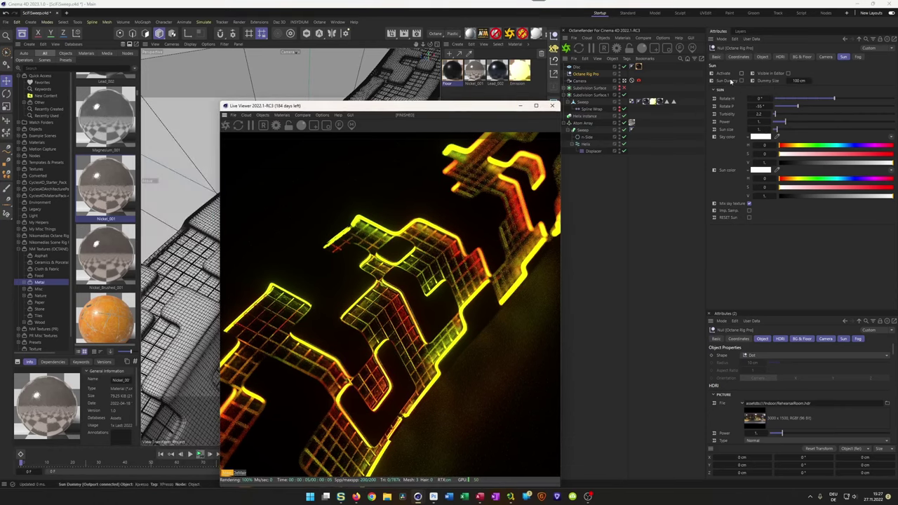
click(780, 56)
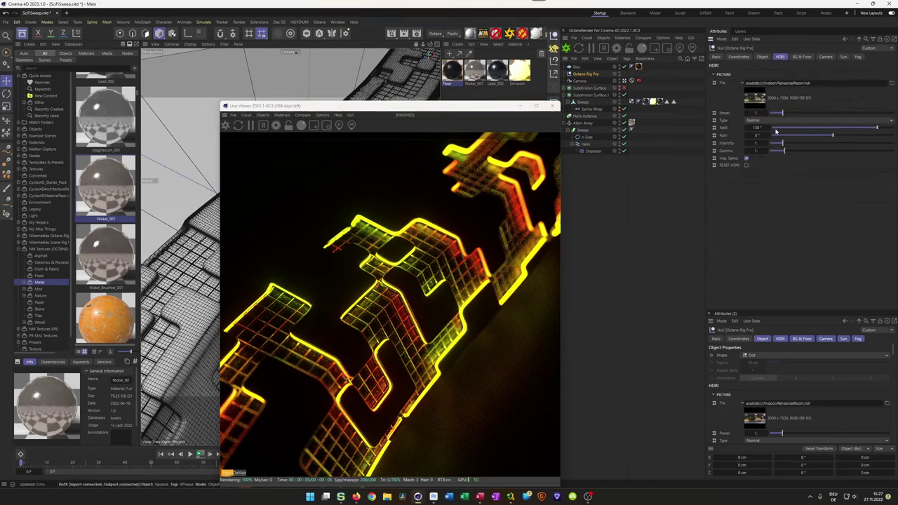
drag(782, 144, 805, 145)
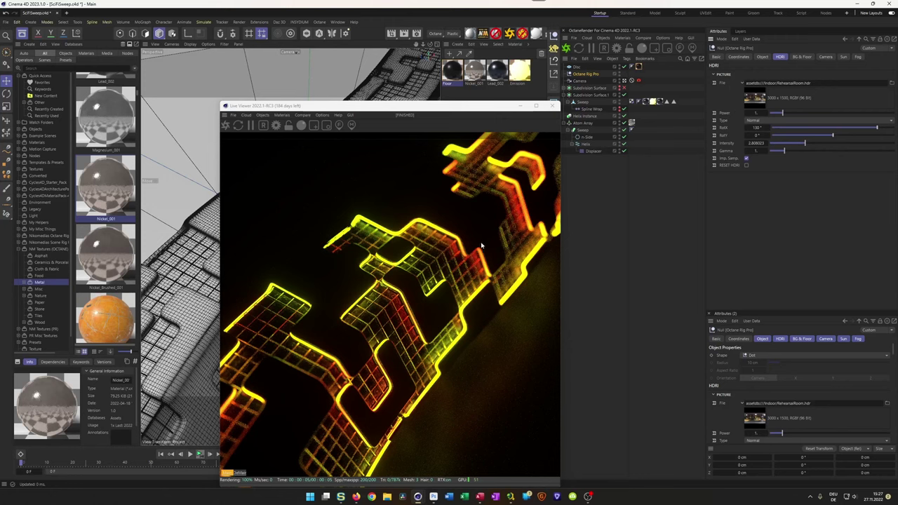
- Replace the rig's HDRI picture with empty_warehouse_01_8k.hdr from the Indoor assets and reduce its horizontal rotation
click(19, 249)
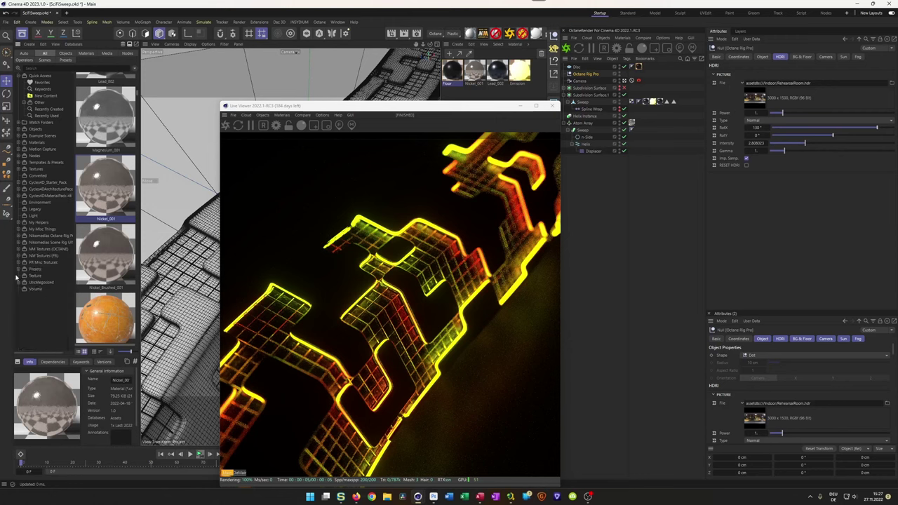
click(40, 289)
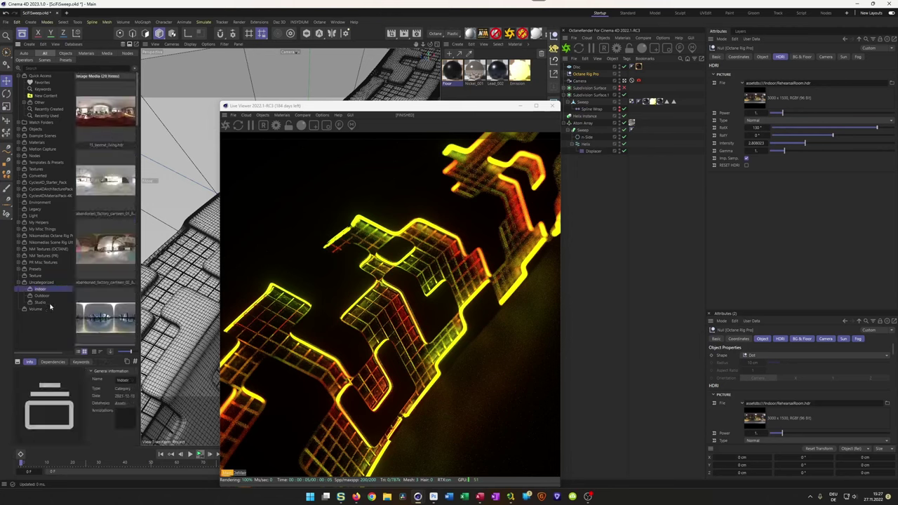
scroll(102, 316, down, 5)
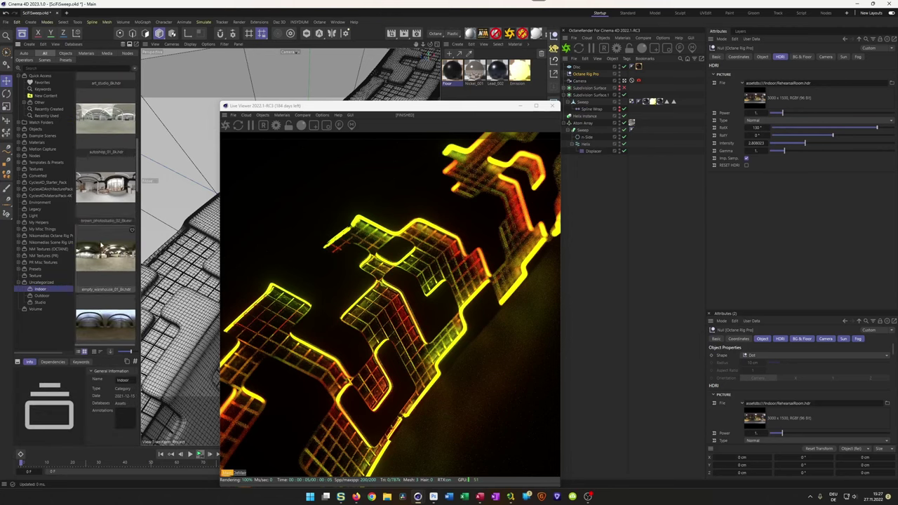
click(99, 257)
drag(769, 84, 772, 84)
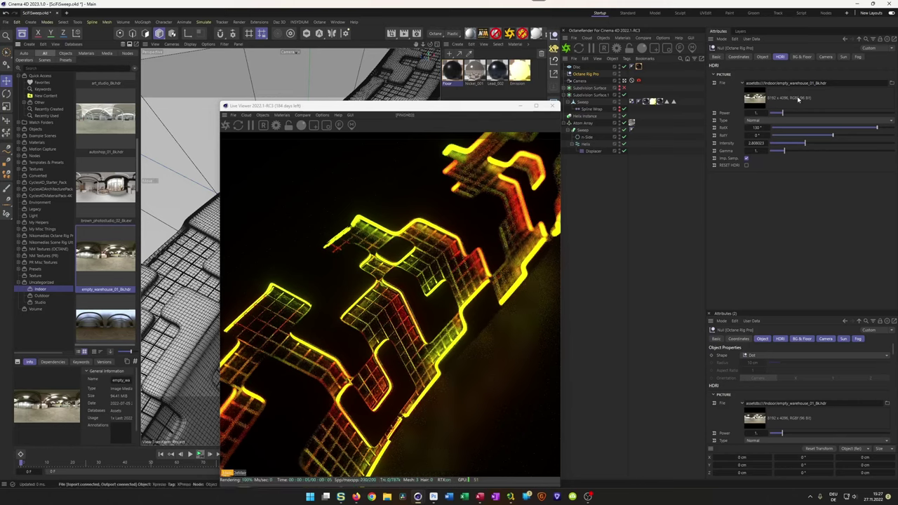
drag(876, 128, 815, 128)
- Raise the rig's HDRI power to about 5.8 and its HDRI intensity to about 6.7
click(842, 57)
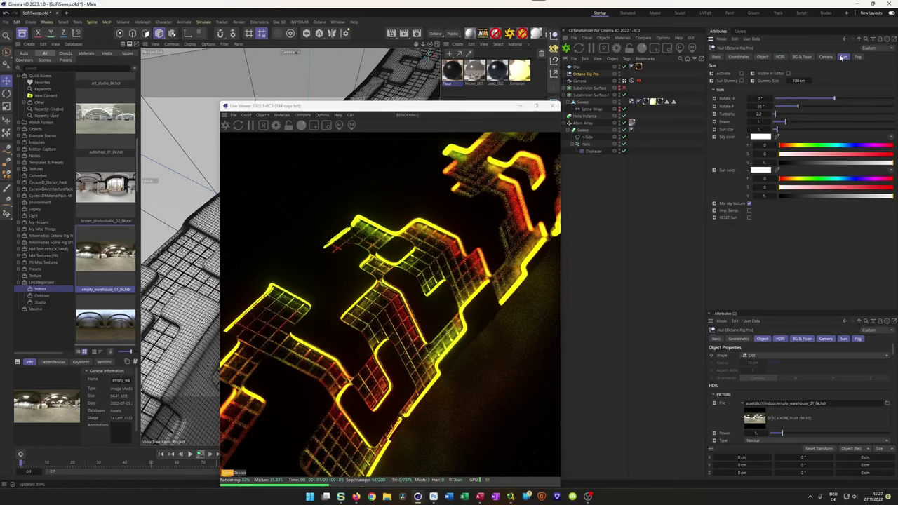
click(762, 56)
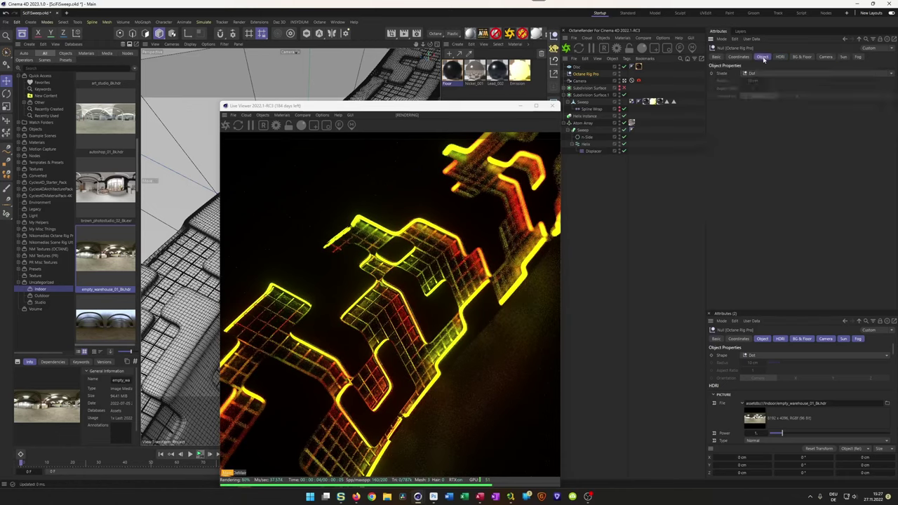
click(779, 56)
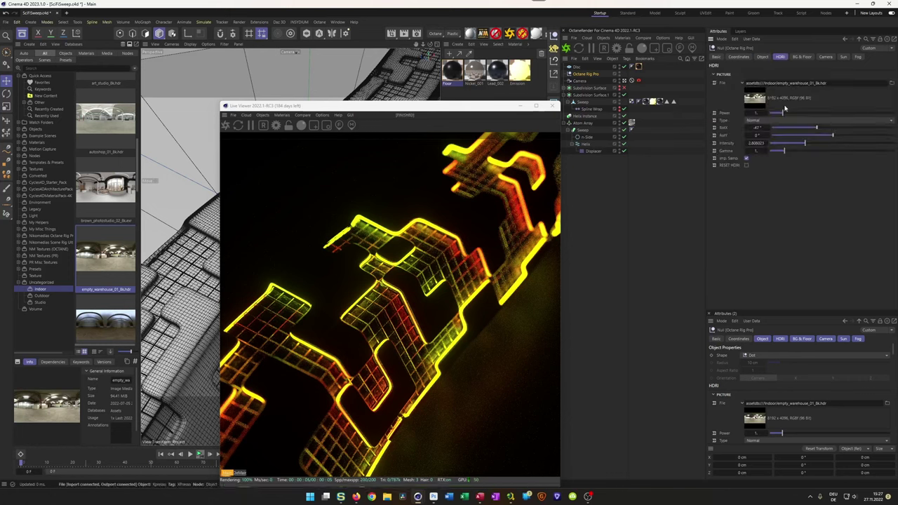
drag(783, 112, 840, 114)
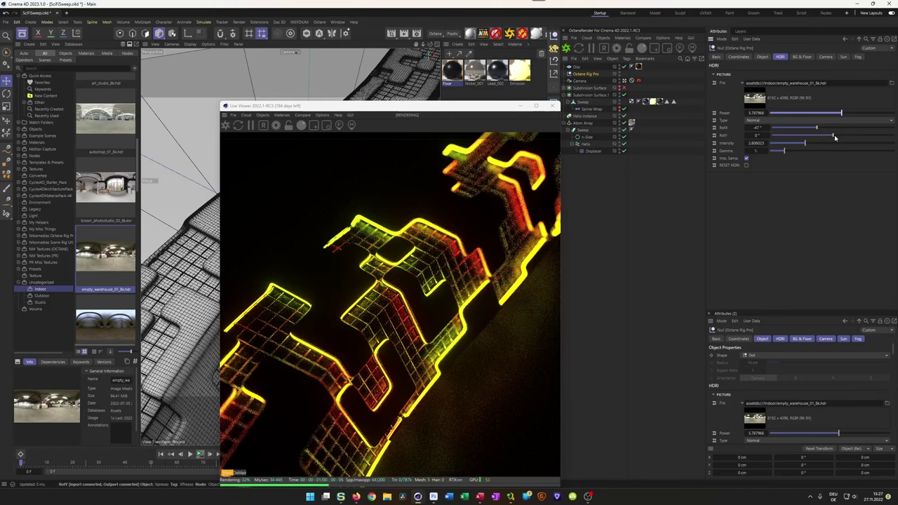
drag(814, 144, 853, 144)
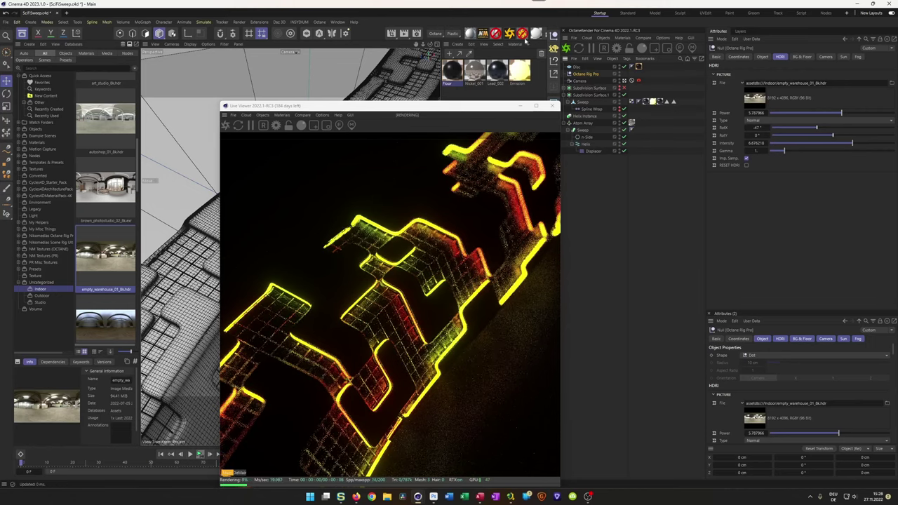
- Replace the existing Octane Rig Pro with a fresh one and turn off its shadow catcher
key(Delete)
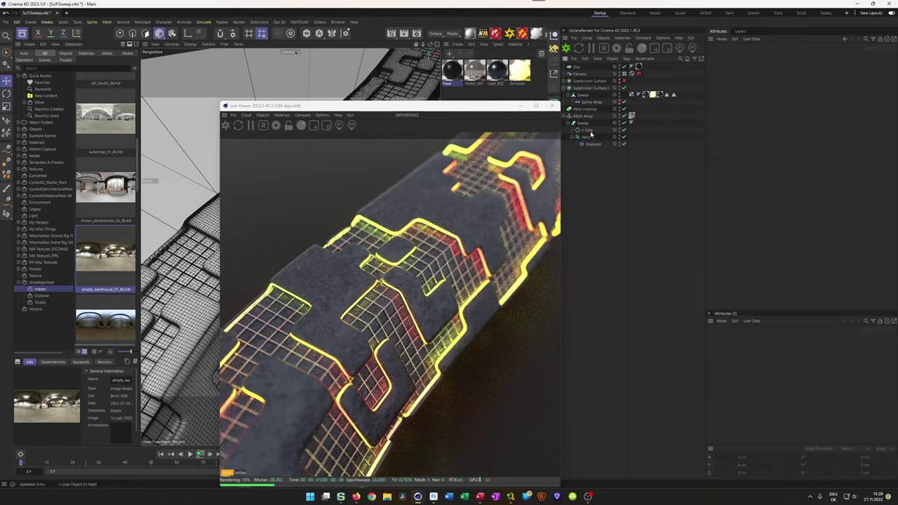
key(ctrl+z)
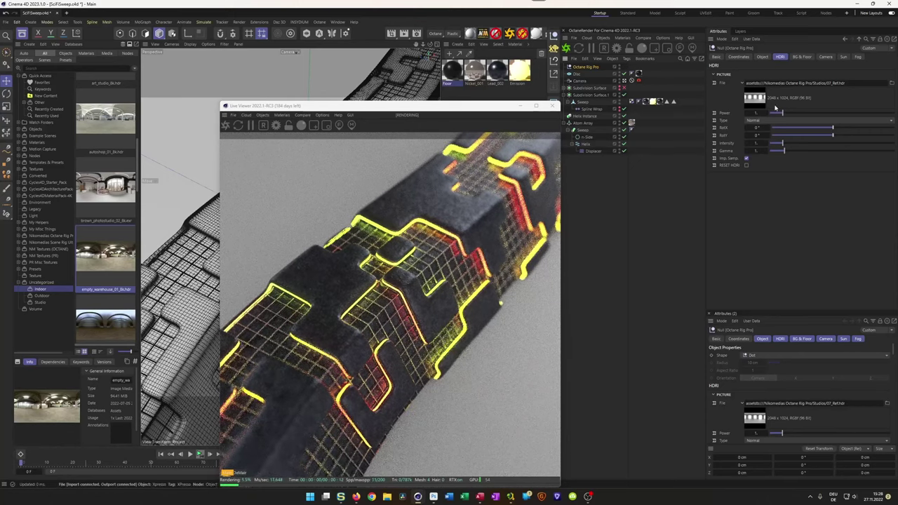
click(802, 56)
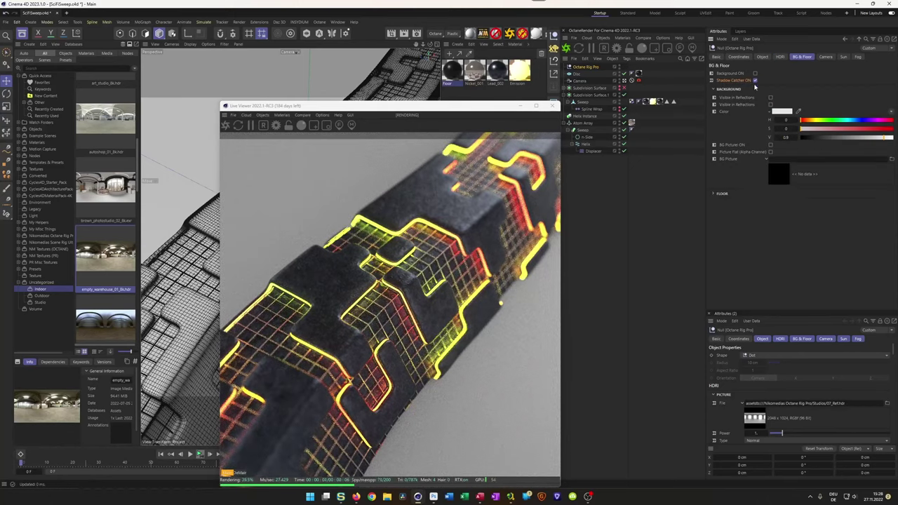
click(756, 81)
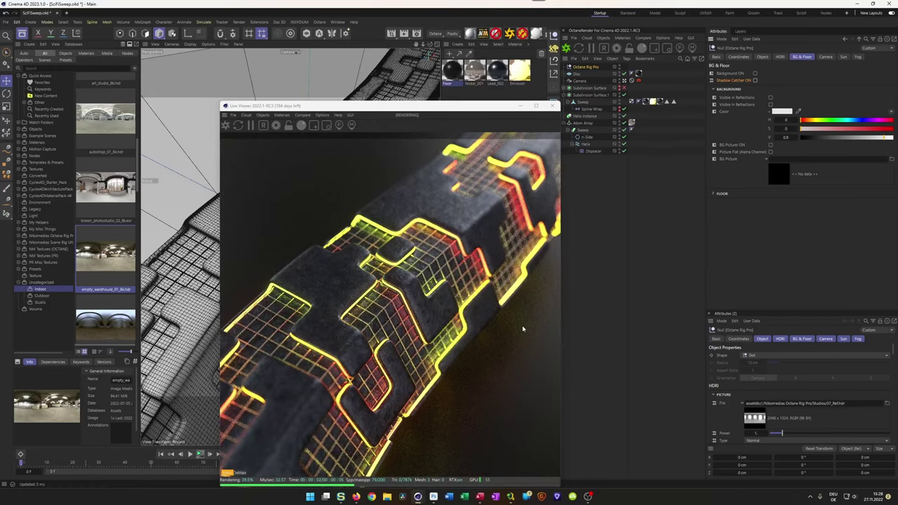
- Load brown_photostudio_02_8k.exr from the Indoor assets as the rig's HDRI picture
click(780, 58)
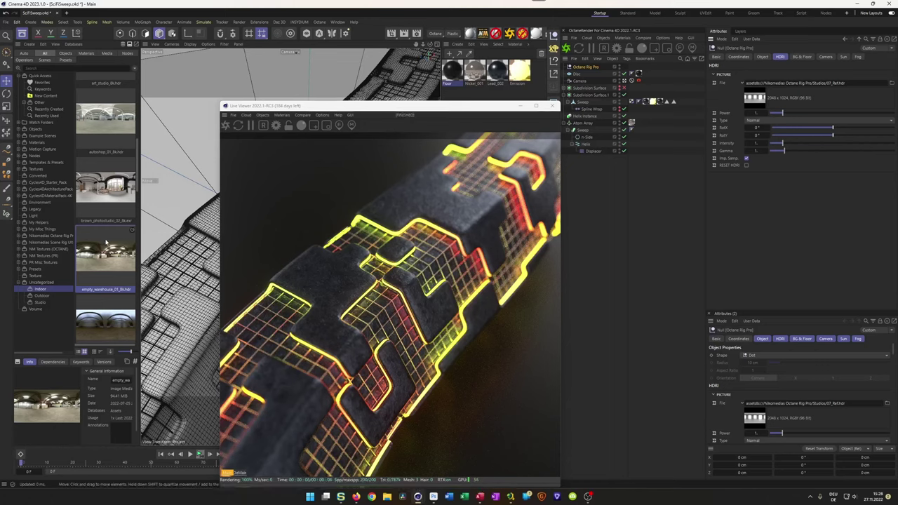
click(103, 195)
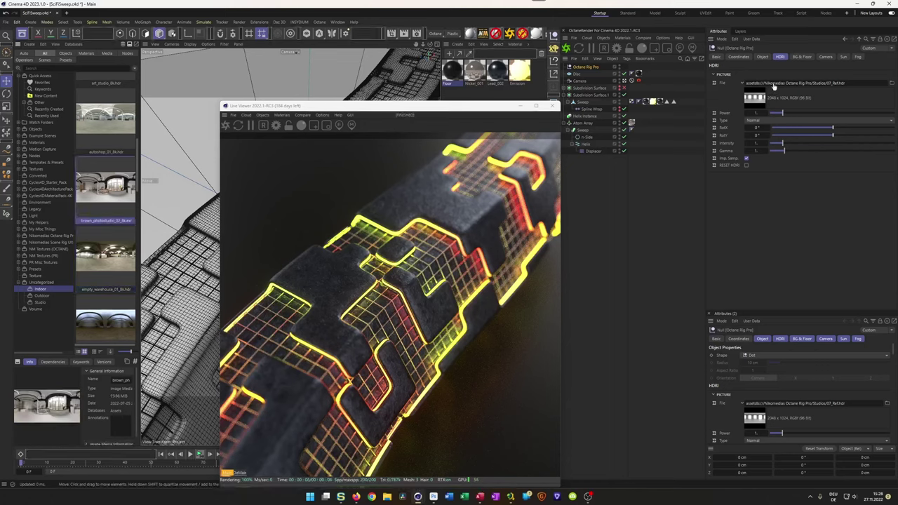
drag(774, 85, 772, 84)
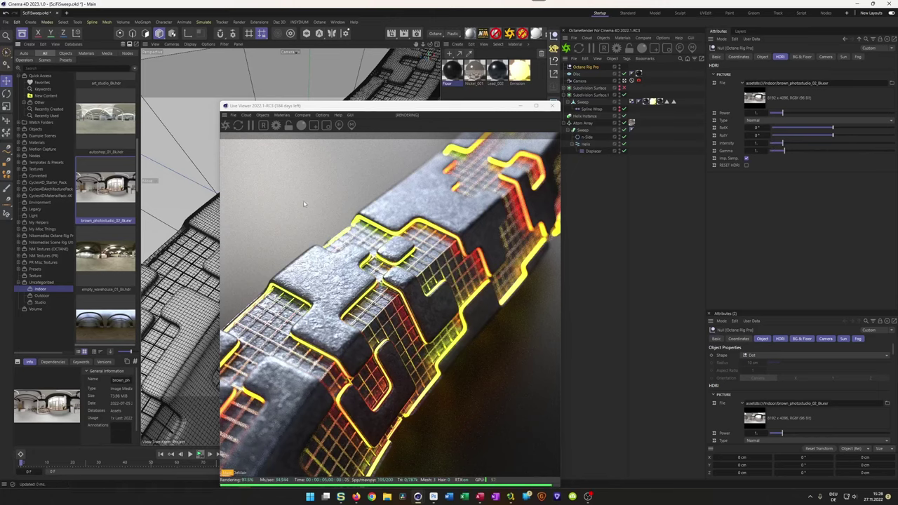
- Use the NatureLab HDR image from the Indoor assets as the rig's HDRI picture
scroll(105, 267, down, 5)
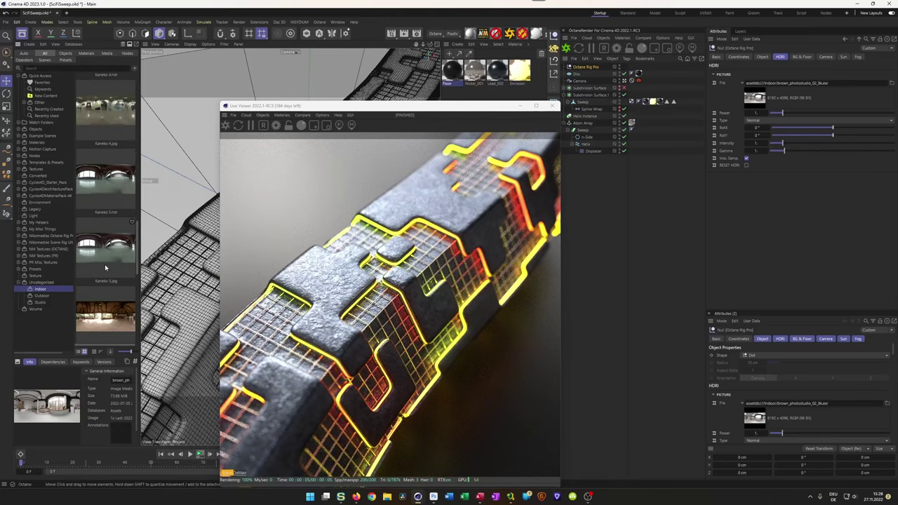
scroll(105, 267, down, 6)
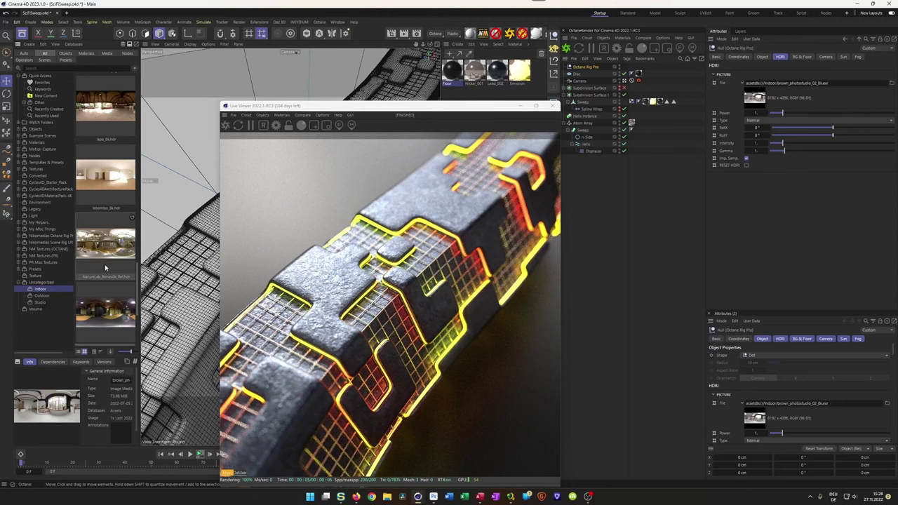
click(100, 245)
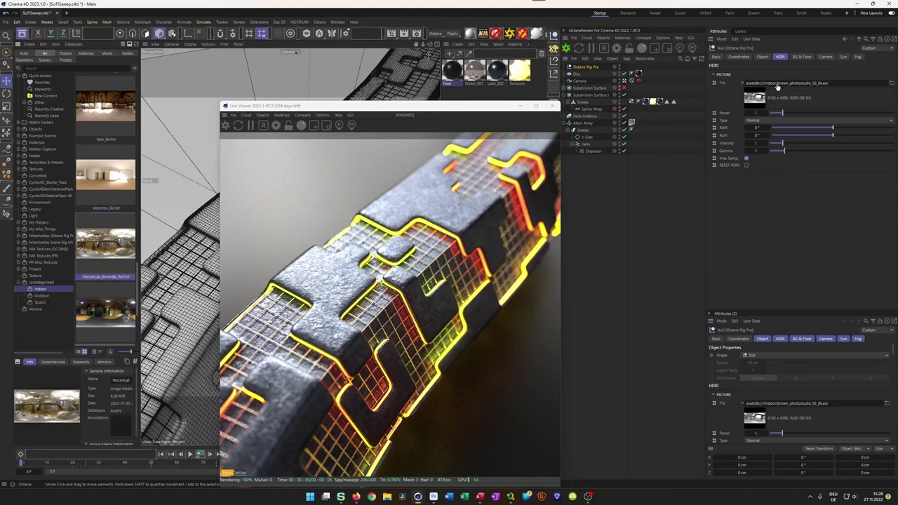
drag(777, 87, 777, 83)
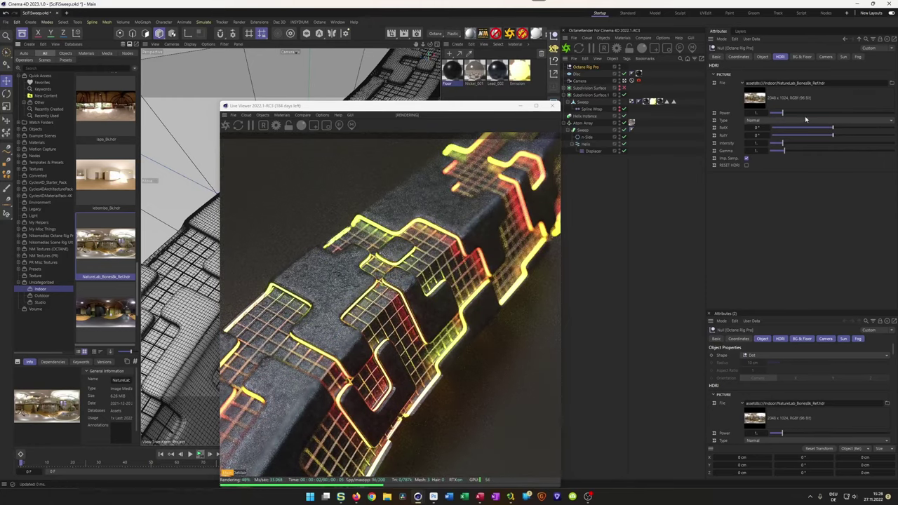
- Set the HDRI's X rotation to about -109° and its intensity to 0.2
drag(832, 129, 869, 128)
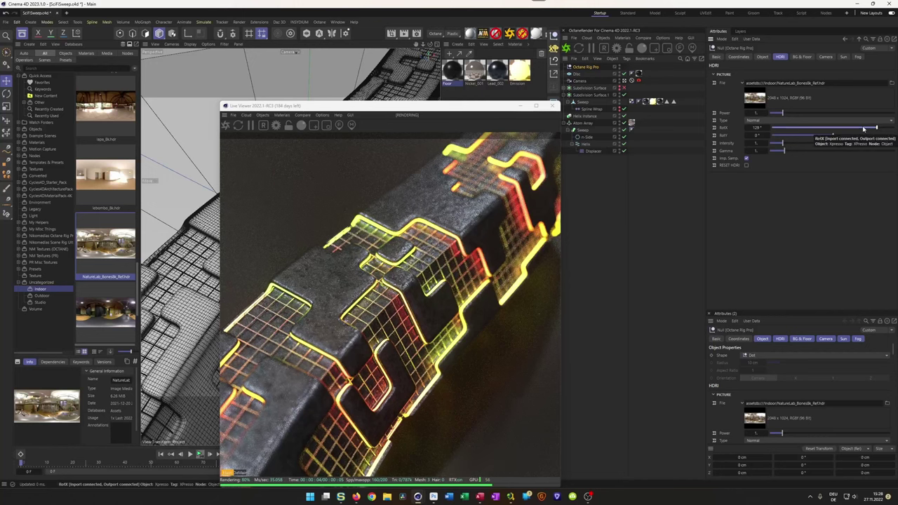
drag(877, 129, 801, 130)
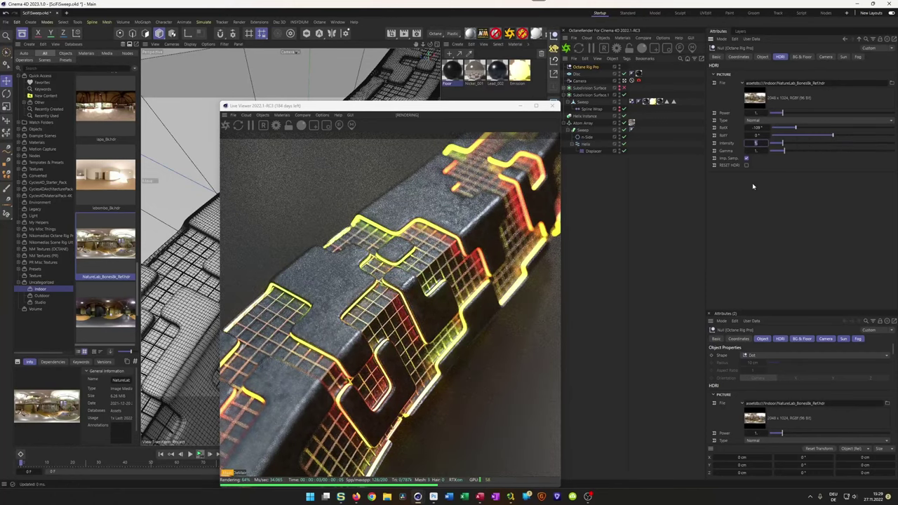
text(0.2)
key(Return)
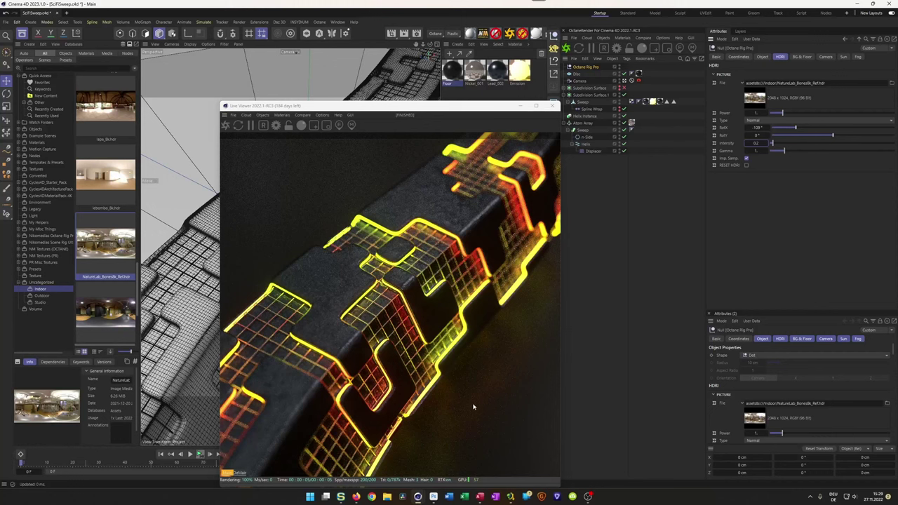
- In the Octane node editor, set the Floor material's anisotropy to 0.21 and its roughness to about 0.36
drag(476, 109, 816, 93)
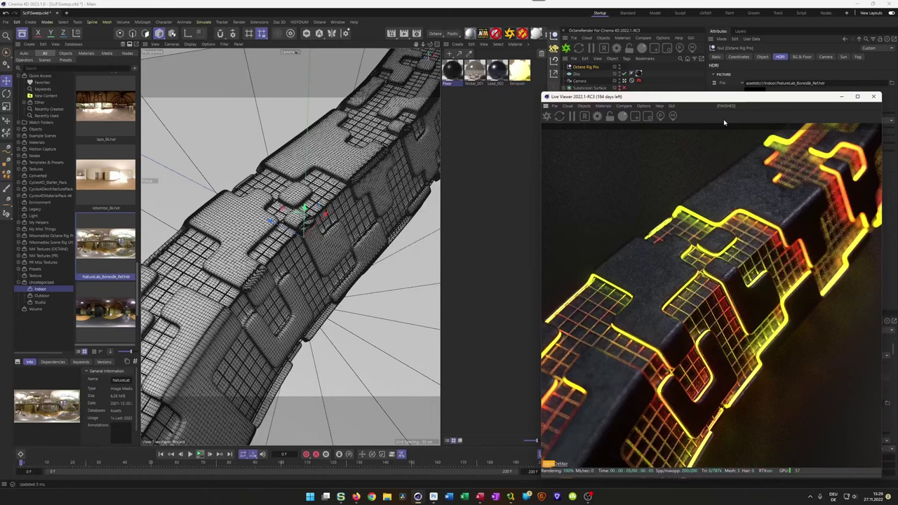
click(450, 70)
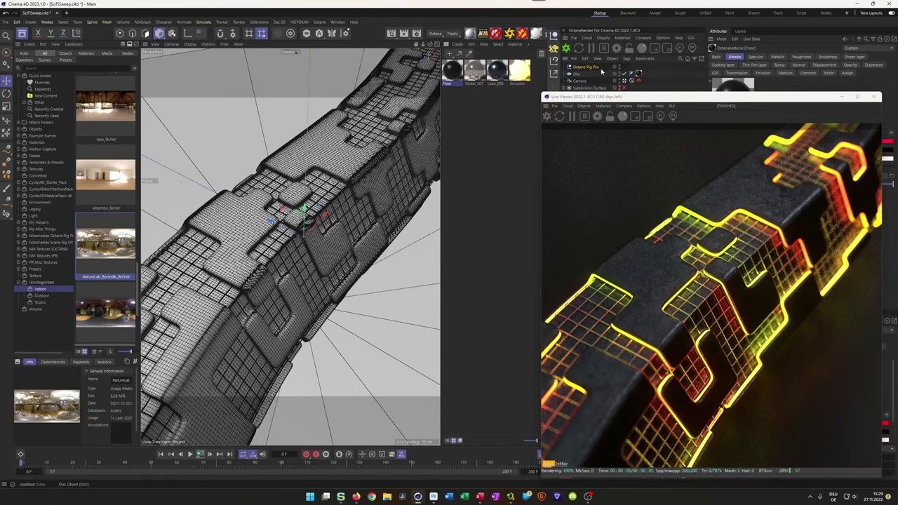
click(546, 37)
drag(489, 108, 337, 53)
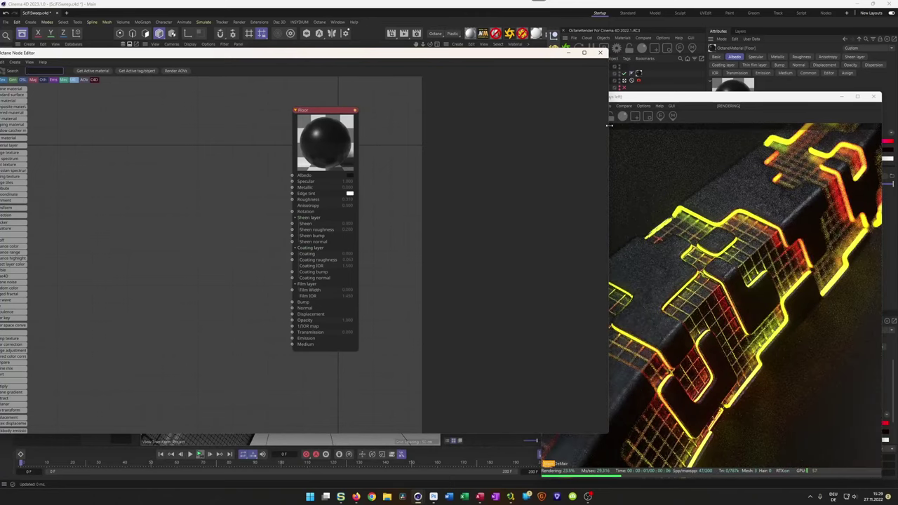
drag(606, 136, 458, 145)
middle_drag(280, 184, 215, 207)
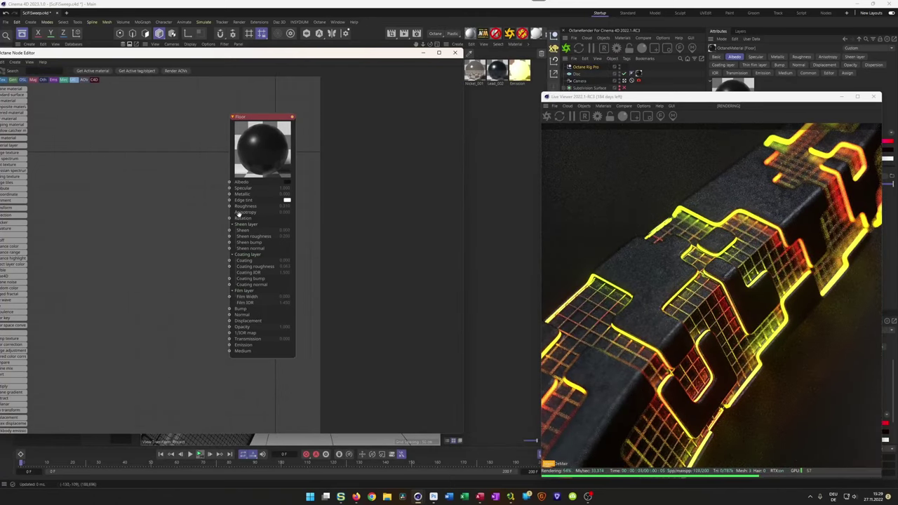
drag(285, 207, 278, 207)
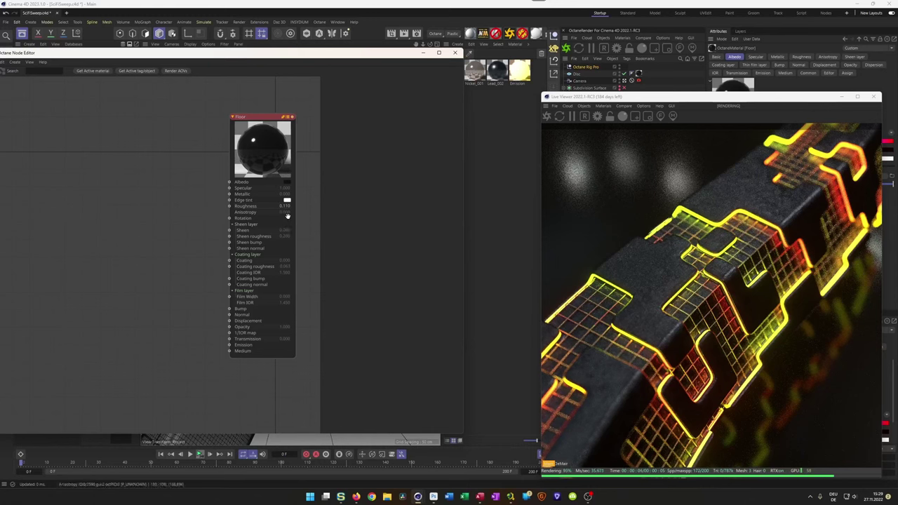
mouse_move(284, 212)
mouse_down()
mouse_move(316, 213)
mouse_move(291, 213)
mouse_up()
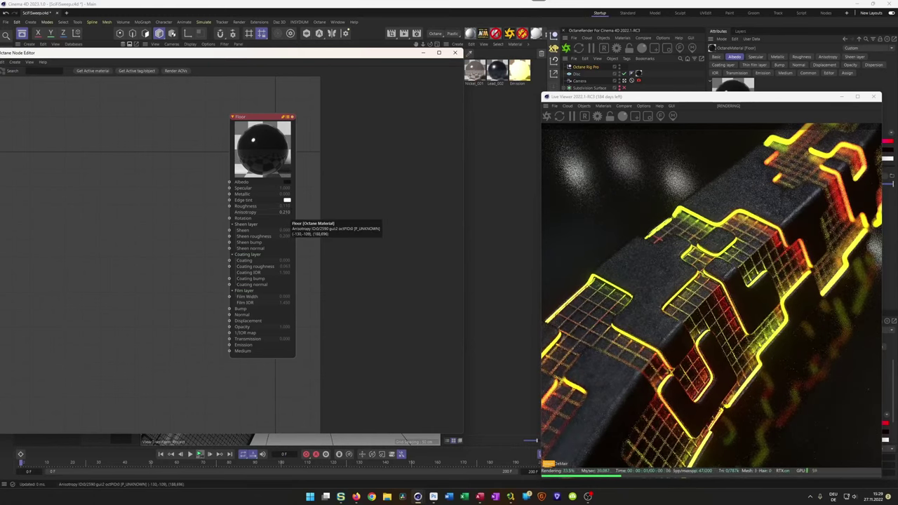
drag(286, 208, 297, 209)
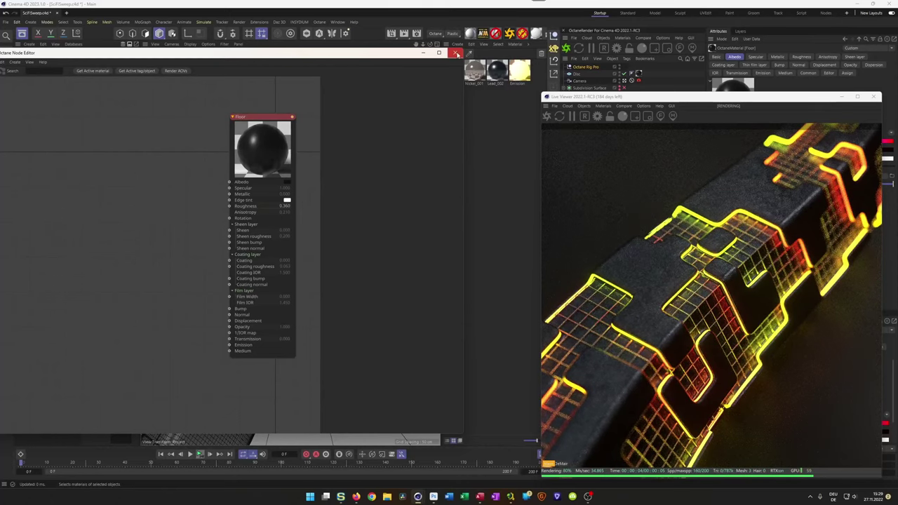
click(457, 53)
- Set the path tracing kernel to 1000 max samples and check the denoised image in the live preview
drag(701, 96, 461, 73)
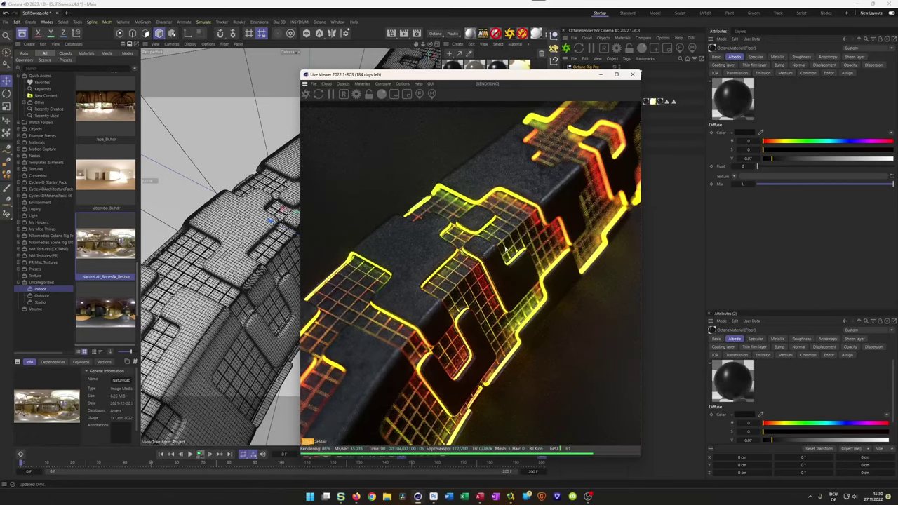
drag(549, 76, 764, 93)
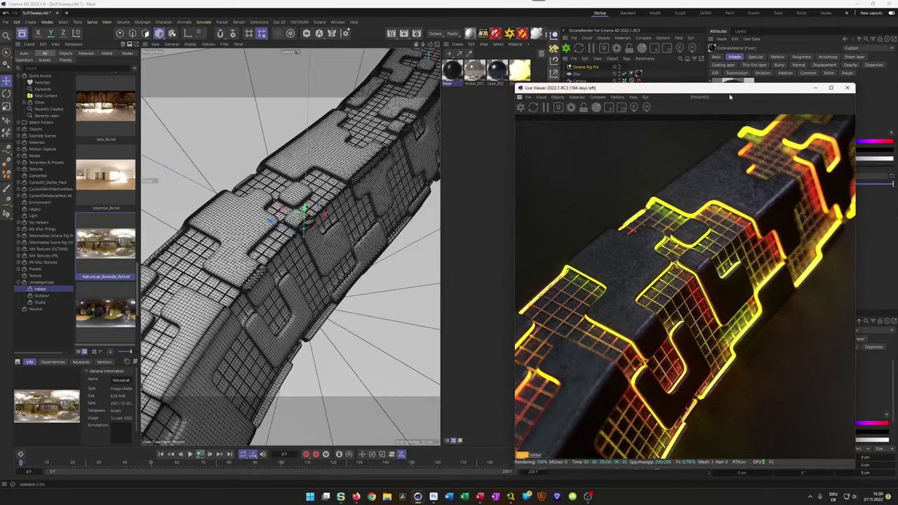
drag(730, 90, 742, 92)
click(584, 110)
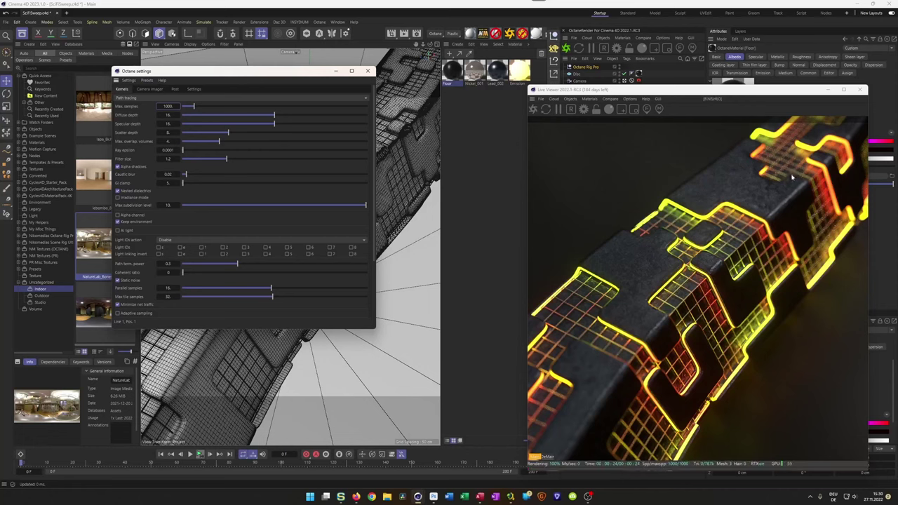
click(551, 457)
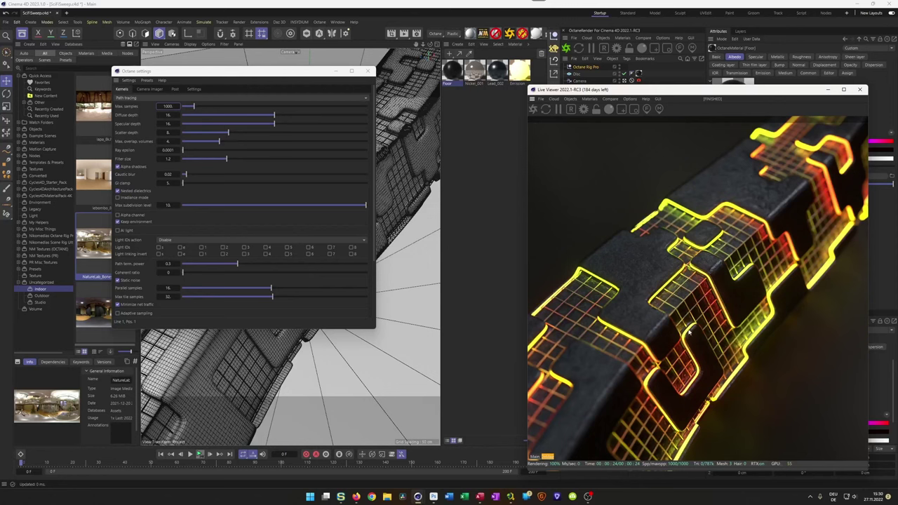
click(863, 90)
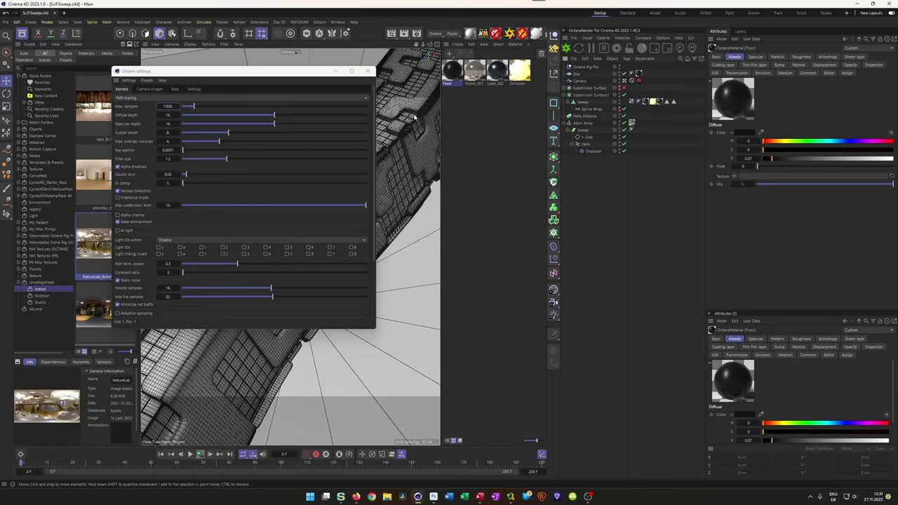
click(368, 72)
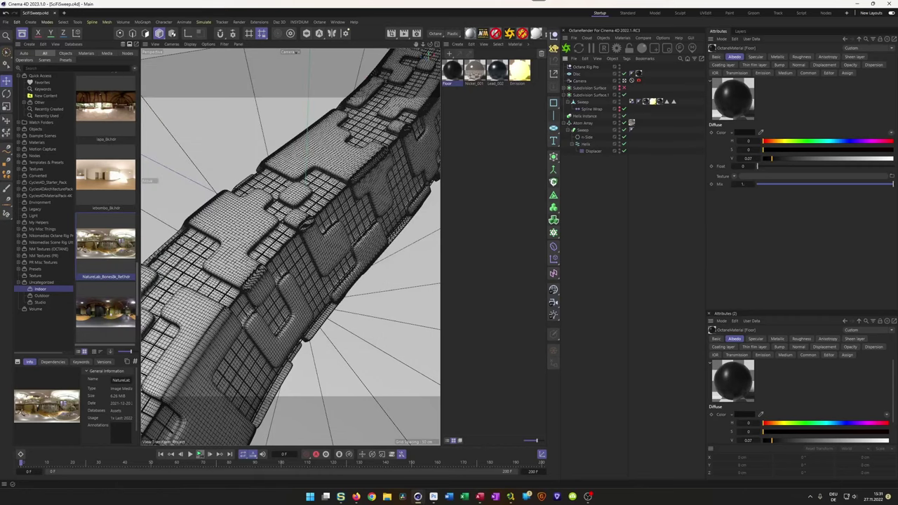
- Render the animation to the Picture Viewer and play back the finished frames while rendering continues
key(shift+r)
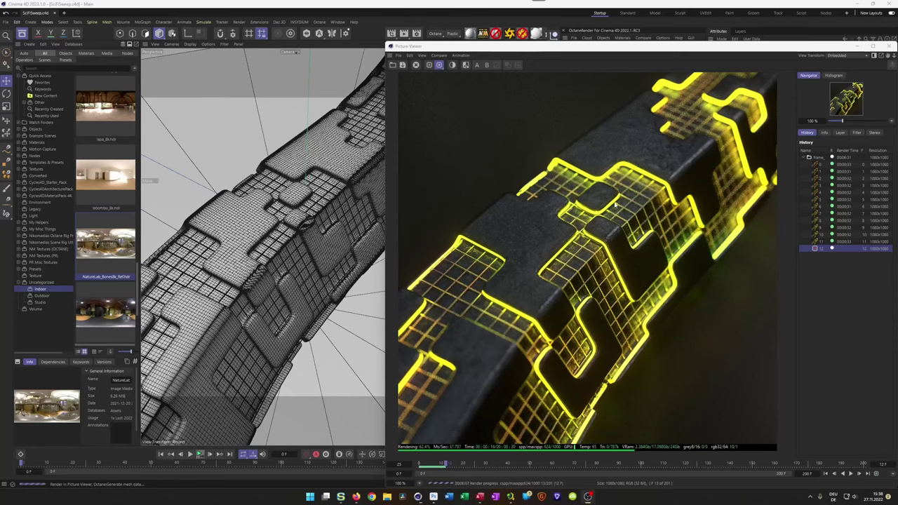
click(850, 476)
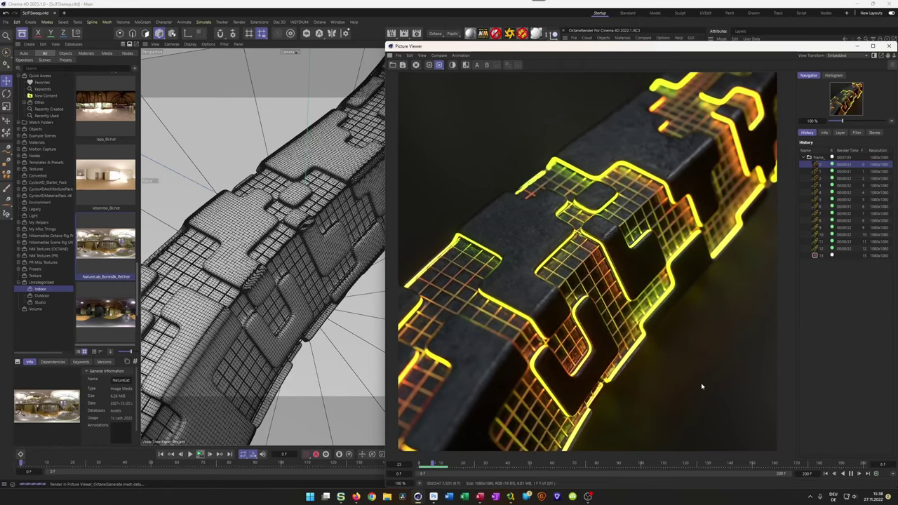
click(868, 474)
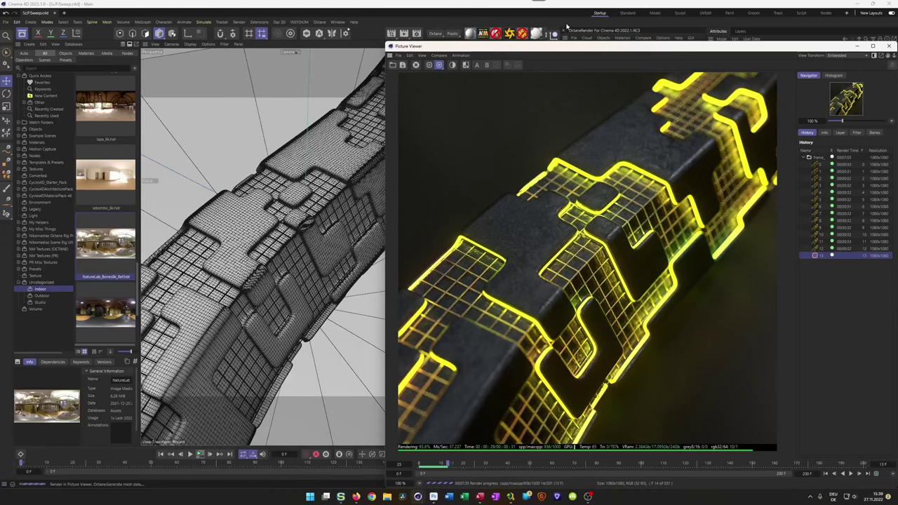
drag(583, 52, 549, 42)
drag(352, 34, 366, 29)
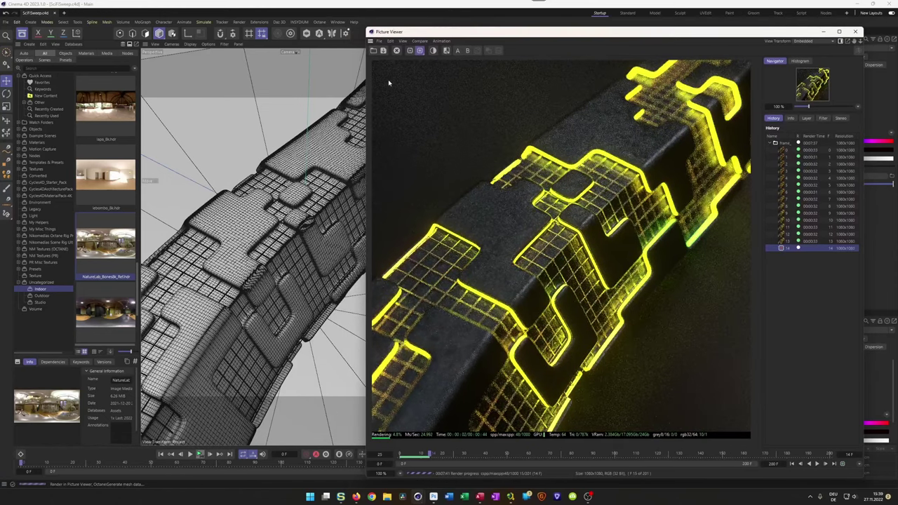